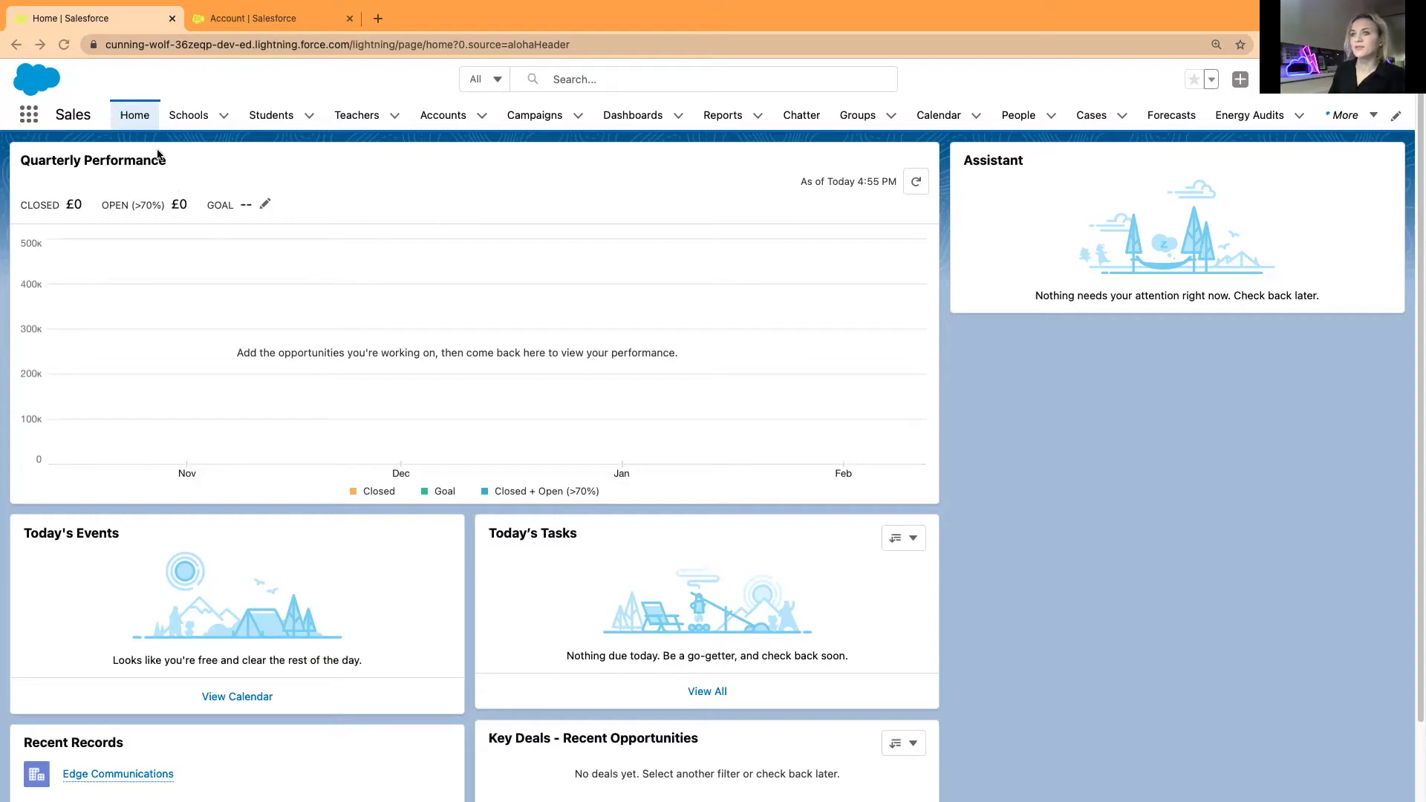
Step: Open the details of the Edge Communications account and close the spare Account setup page in the browser
left_click(442, 117)
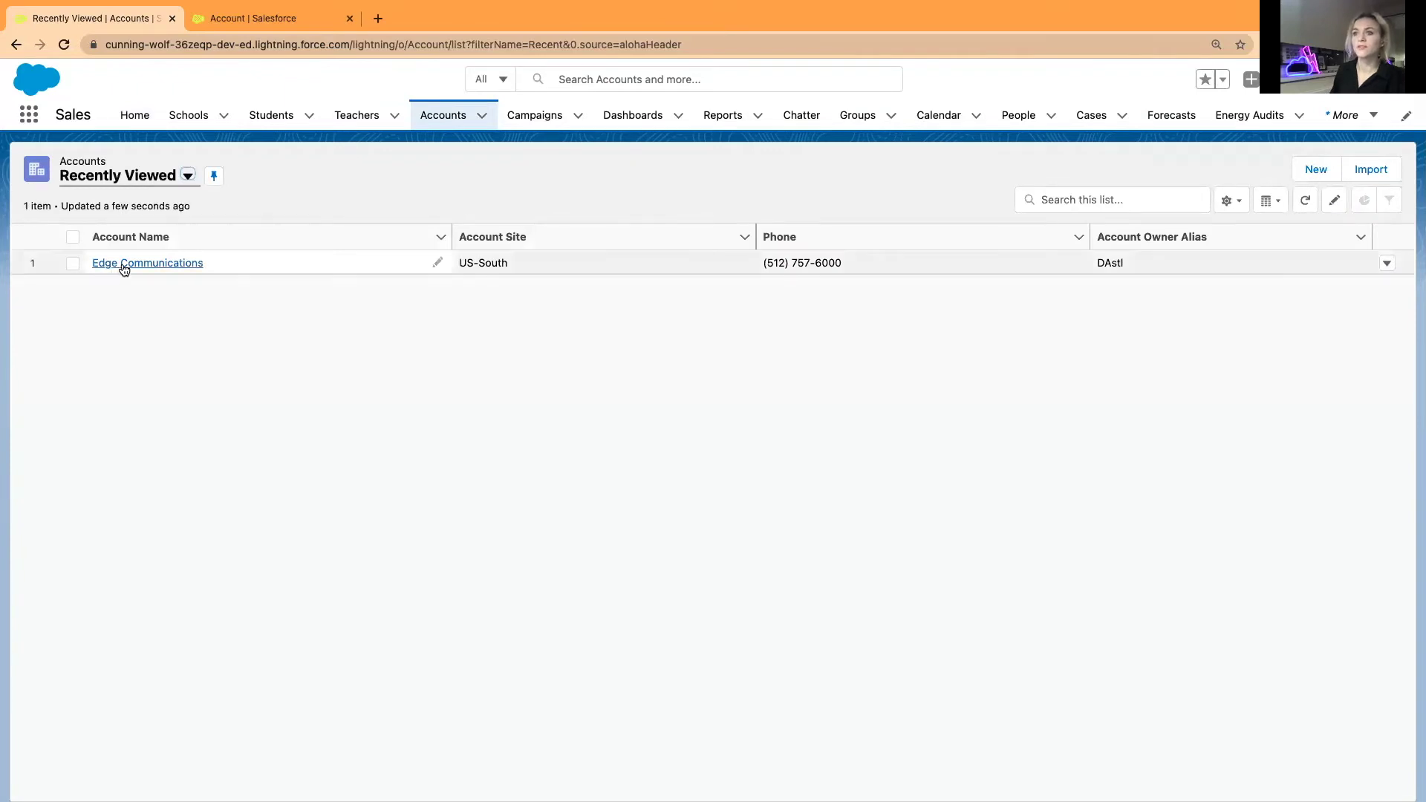
left_click(121, 265)
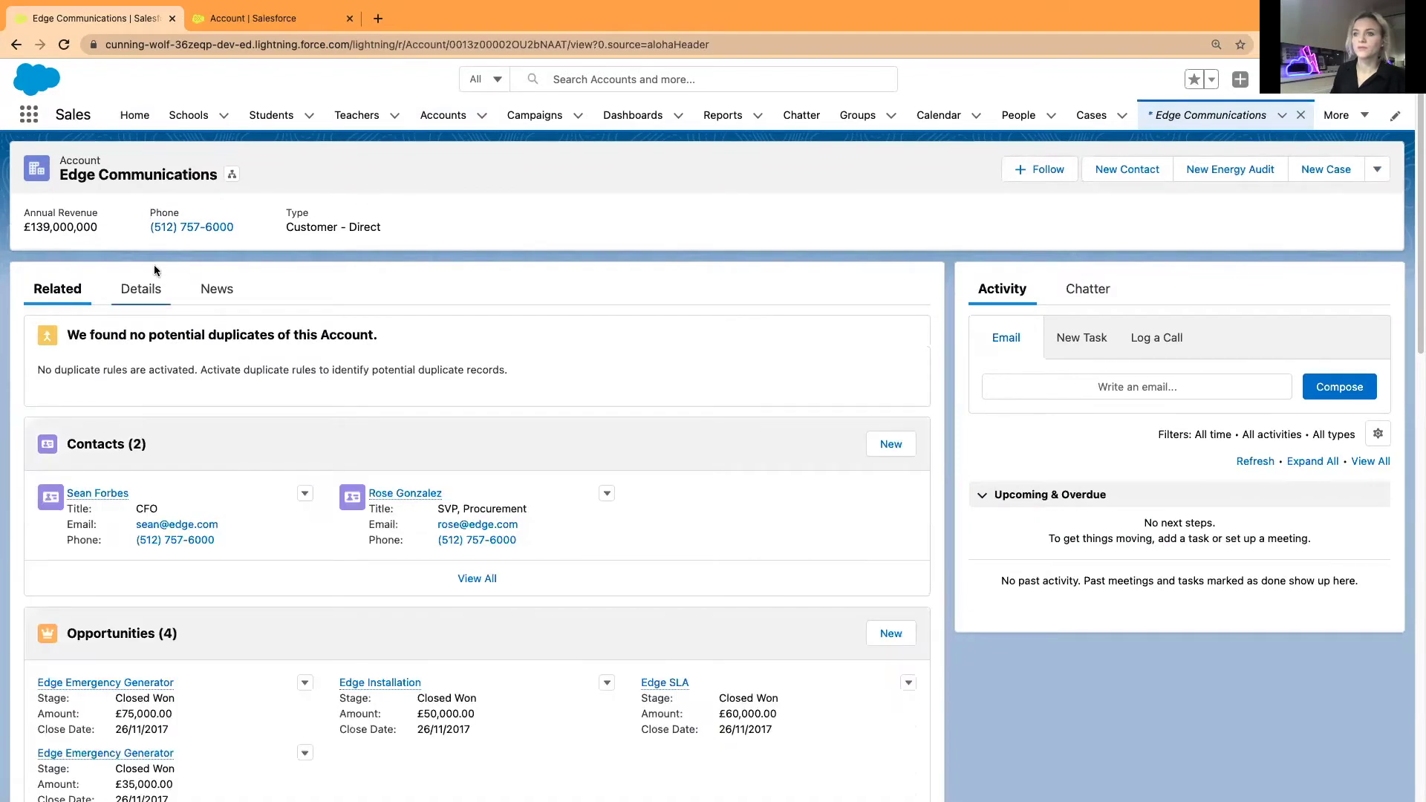
left_click(140, 289)
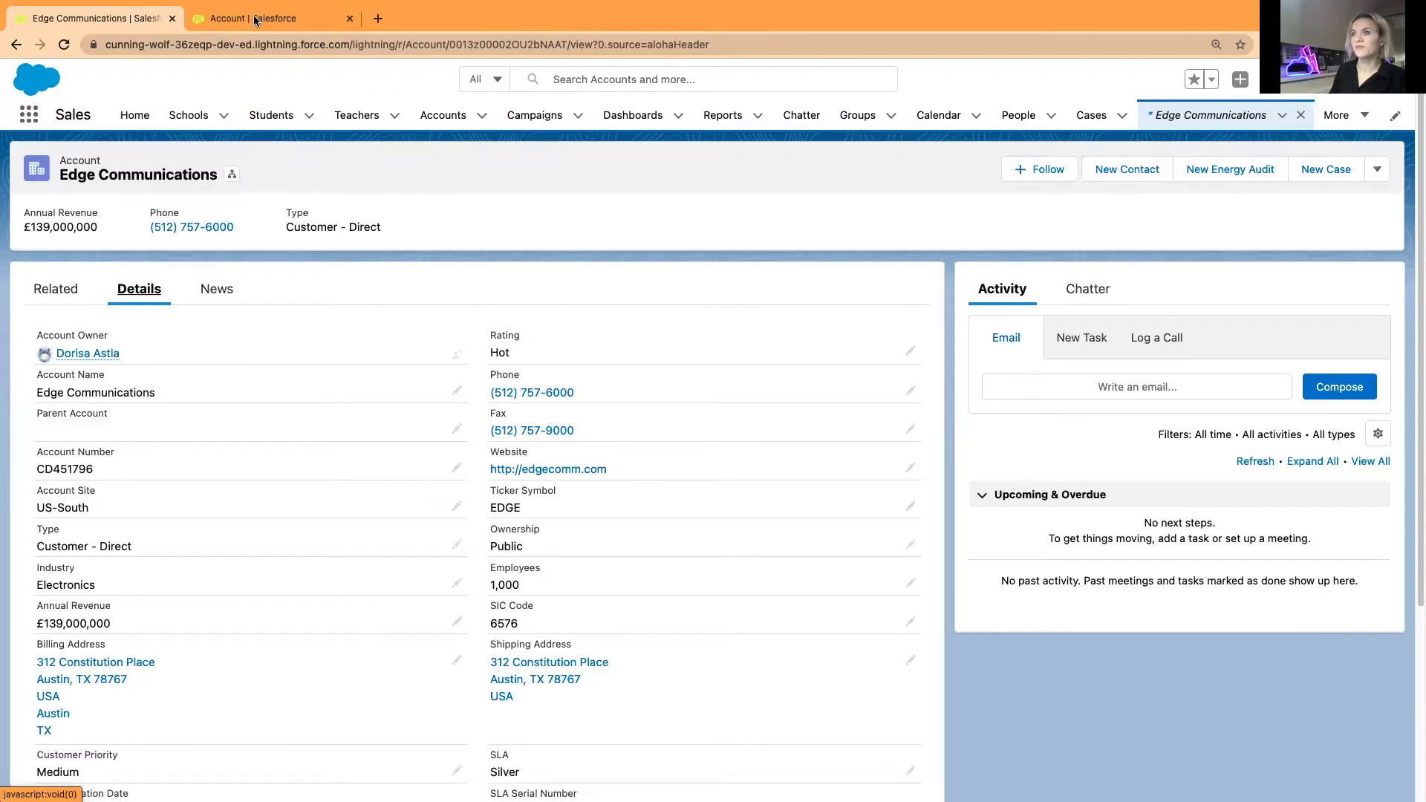
left_click(348, 19)
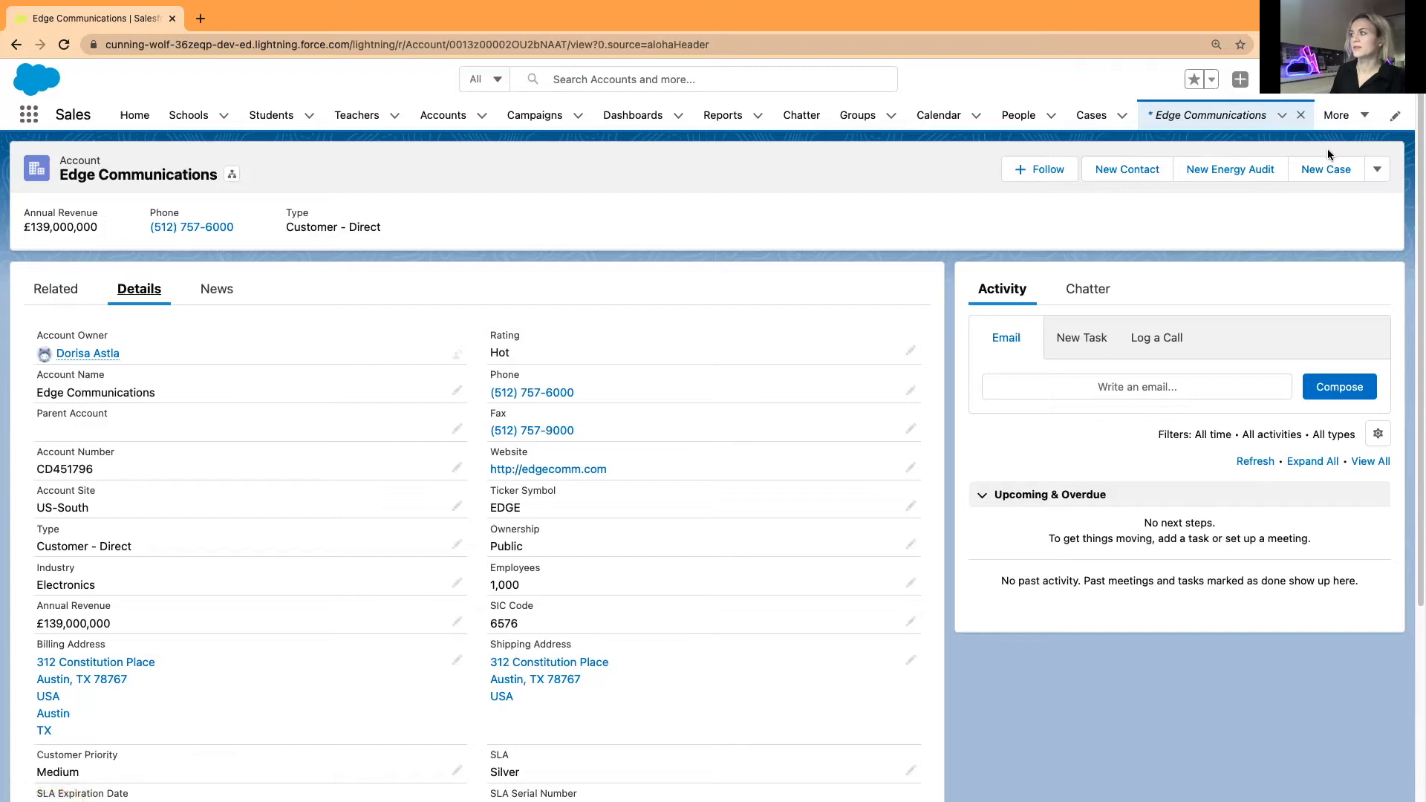
Step: Open Setup for the current org and bring up the standard Account object's definition in Object Manager
left_click(1314, 80)
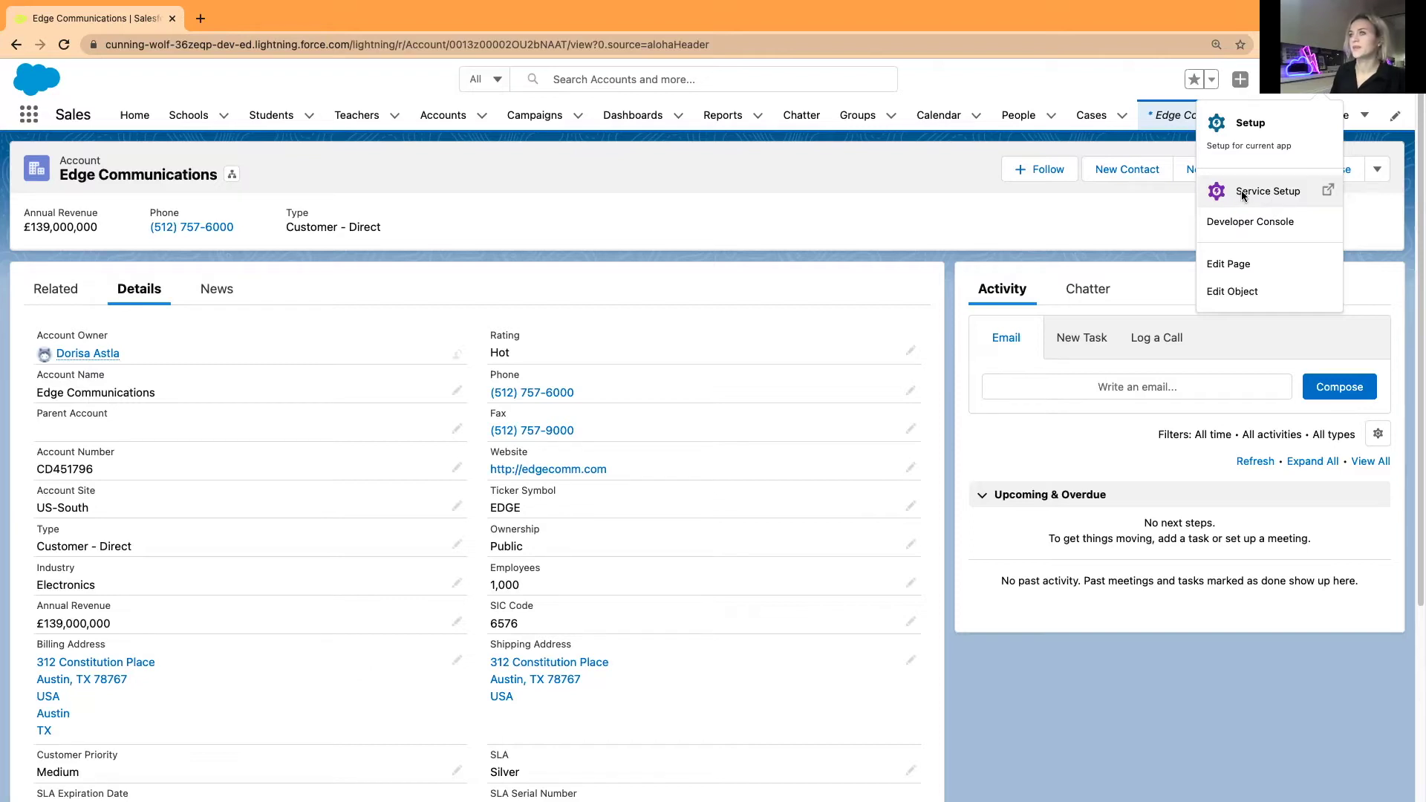
left_click(1249, 127)
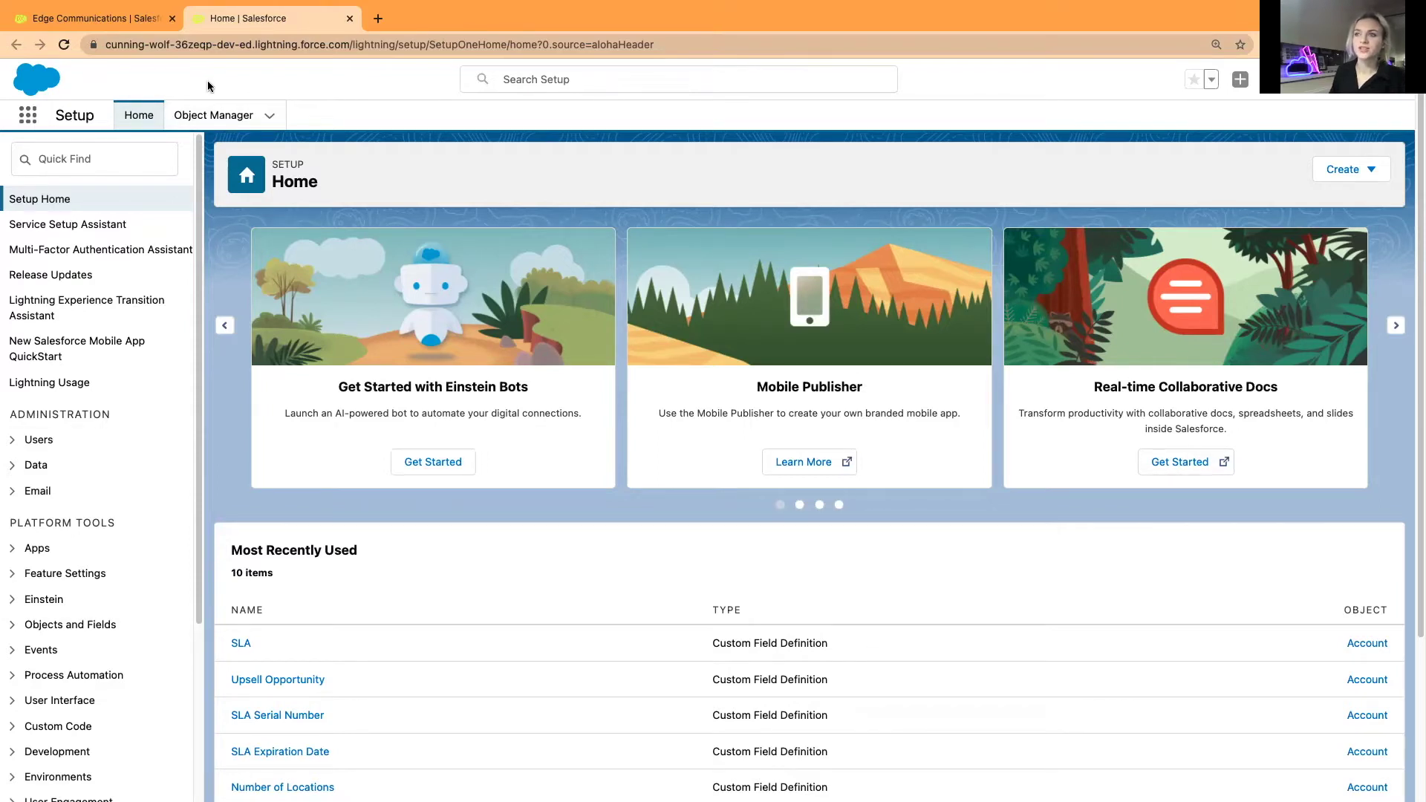
left_click(215, 119)
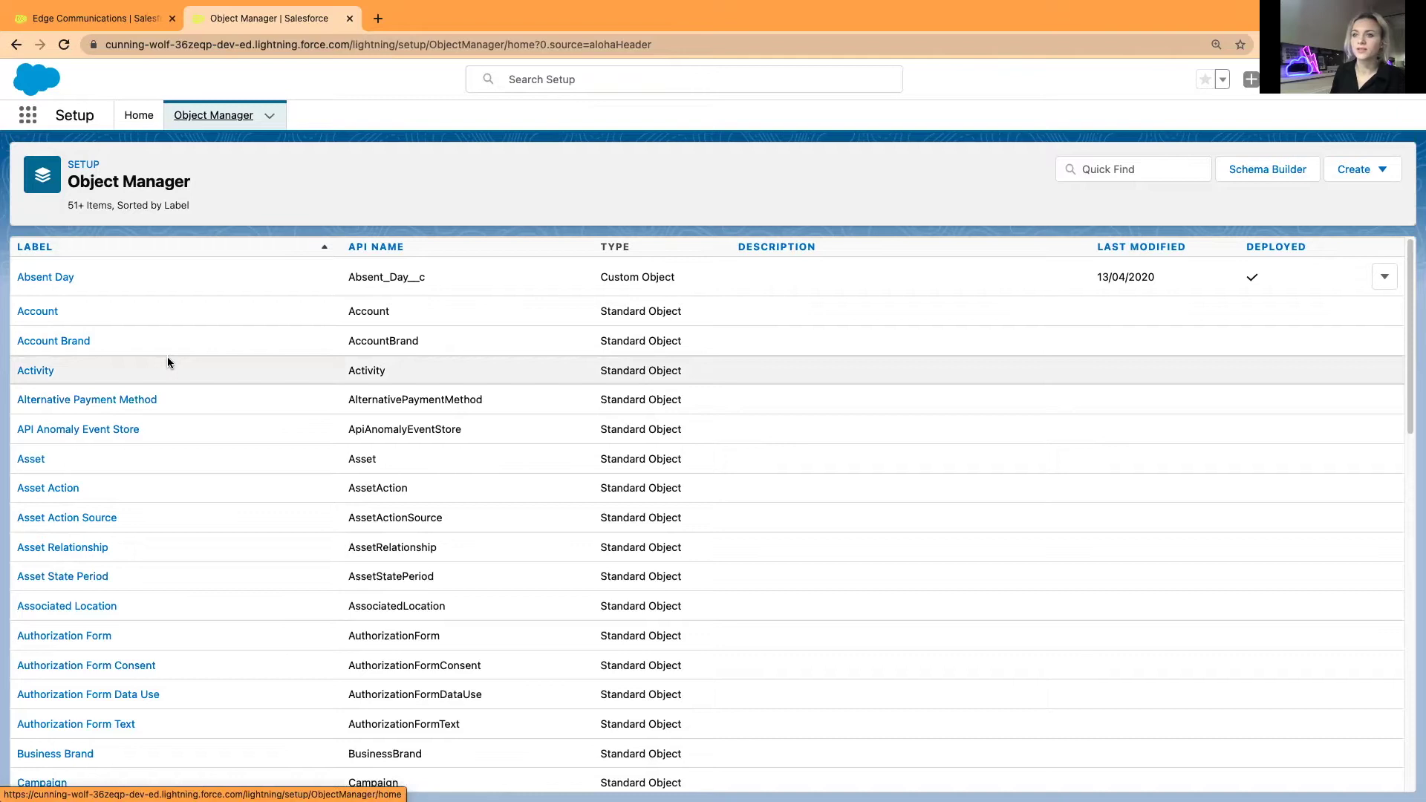
scroll(269, 508, "down", 15)
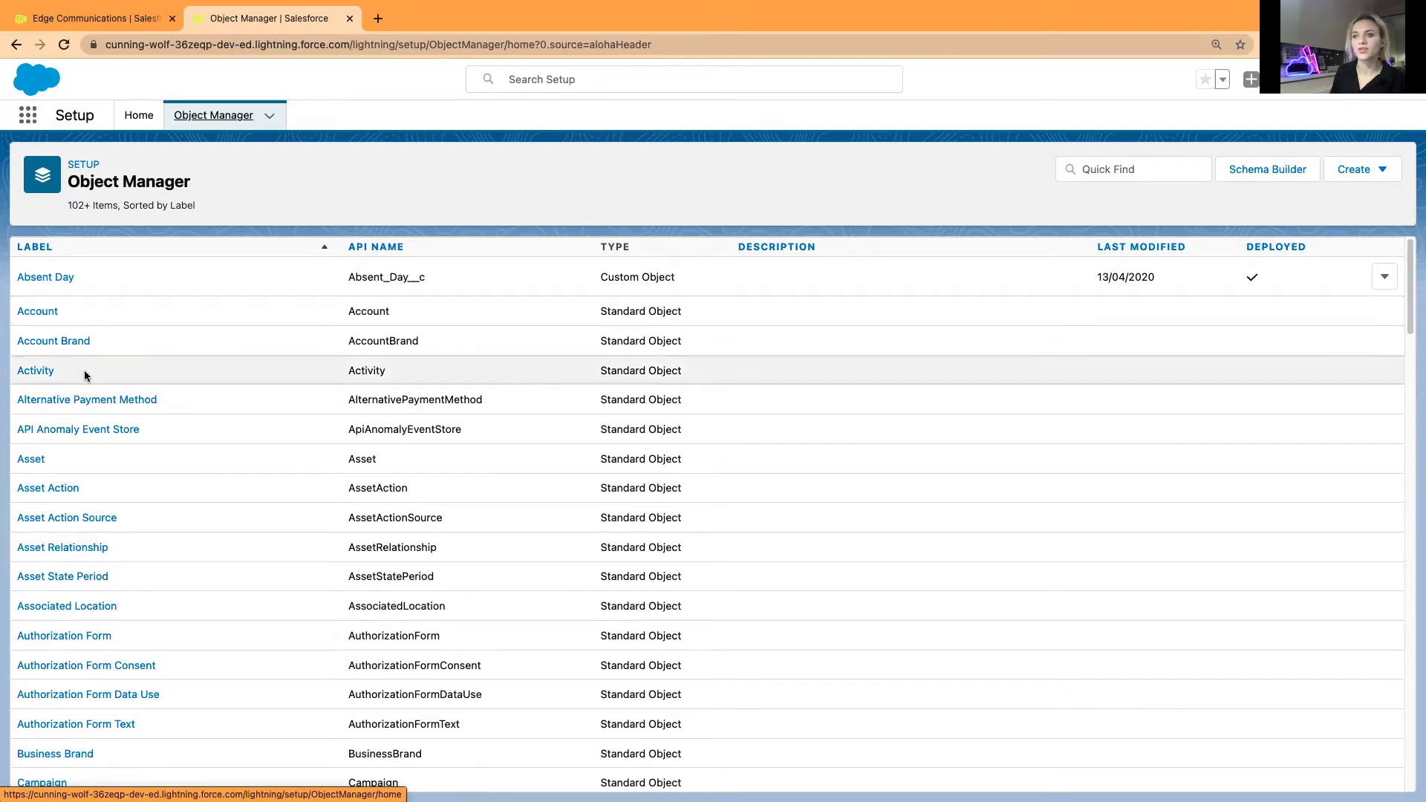
left_click(38, 312)
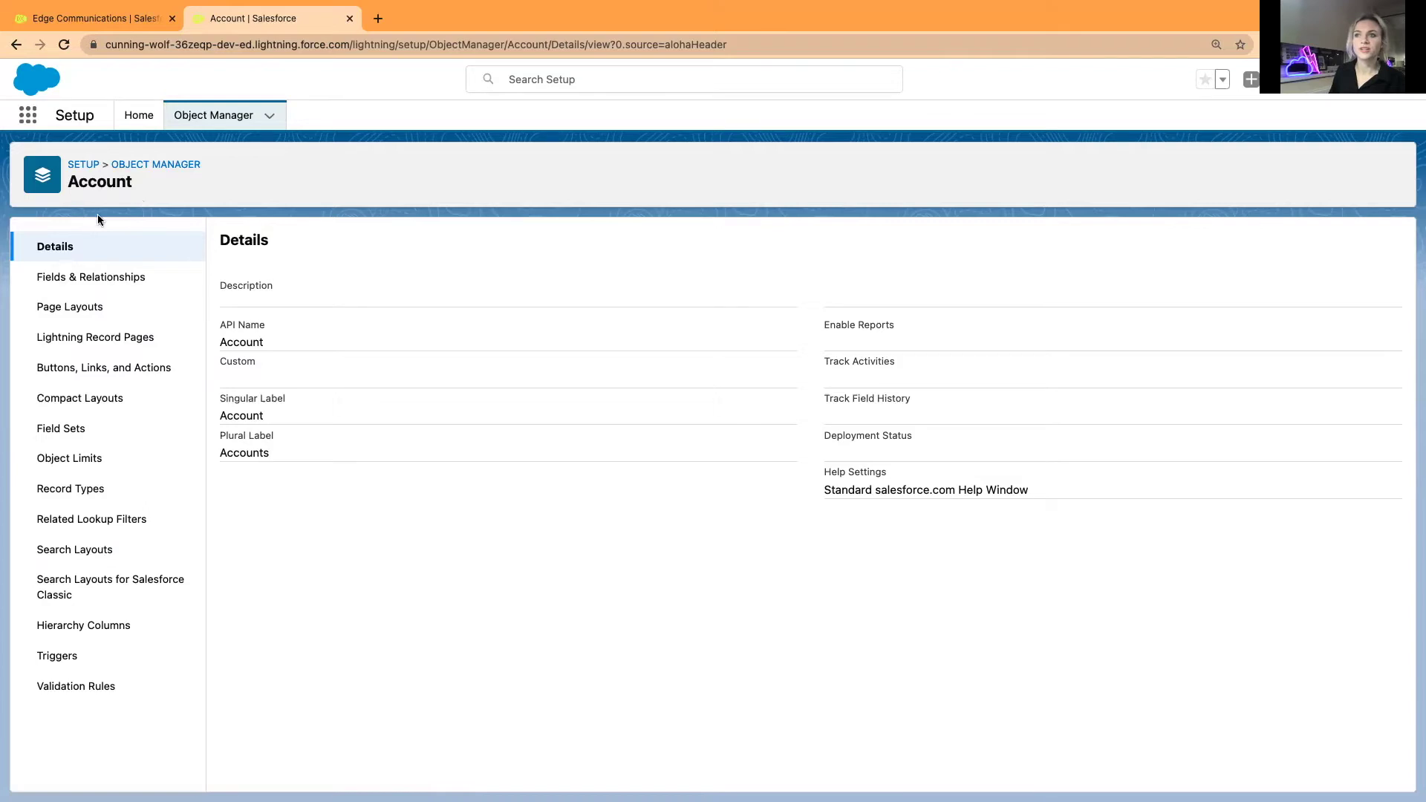
Step: Reopen the Edge Communications account from the Accounts list and review all fields in its details
left_click(96, 20)
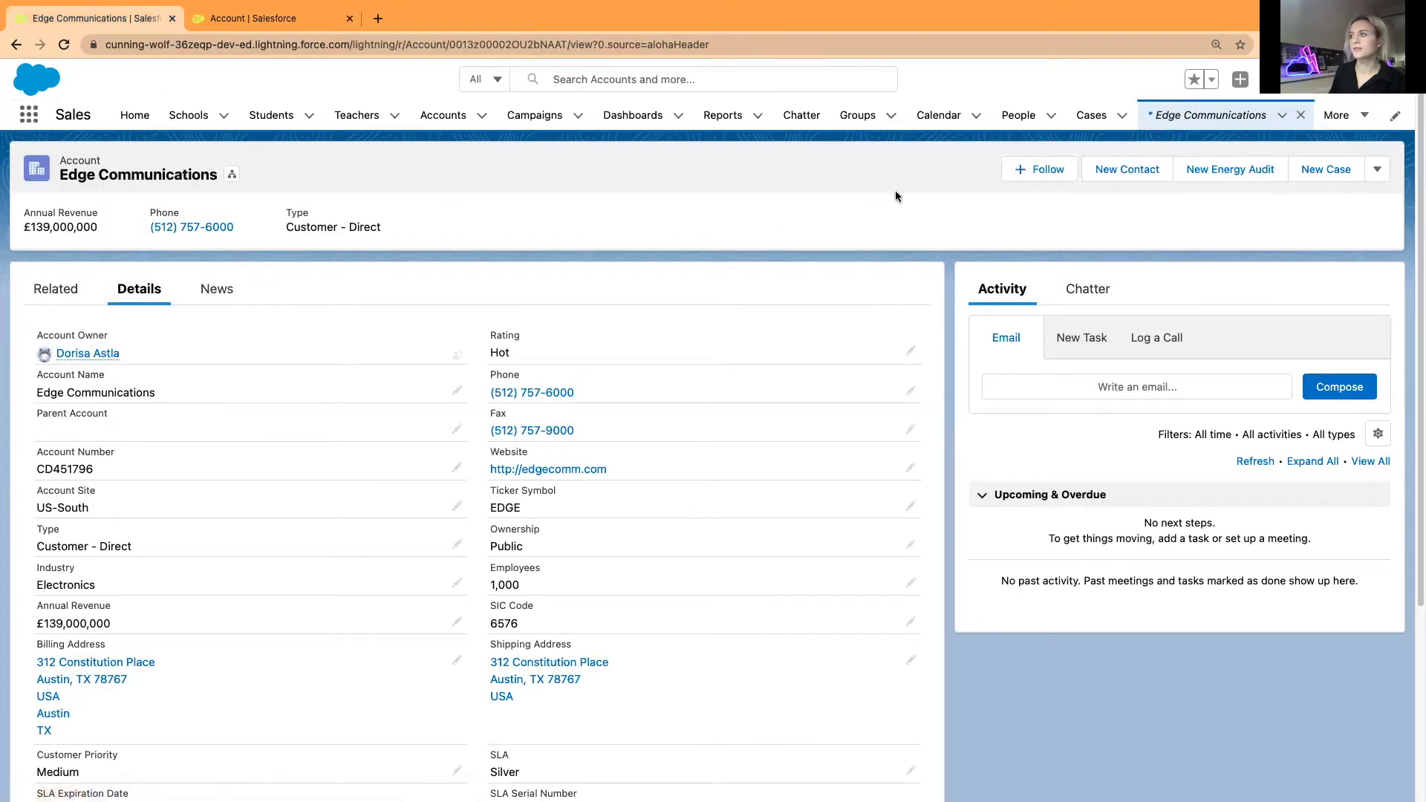
left_click(439, 119)
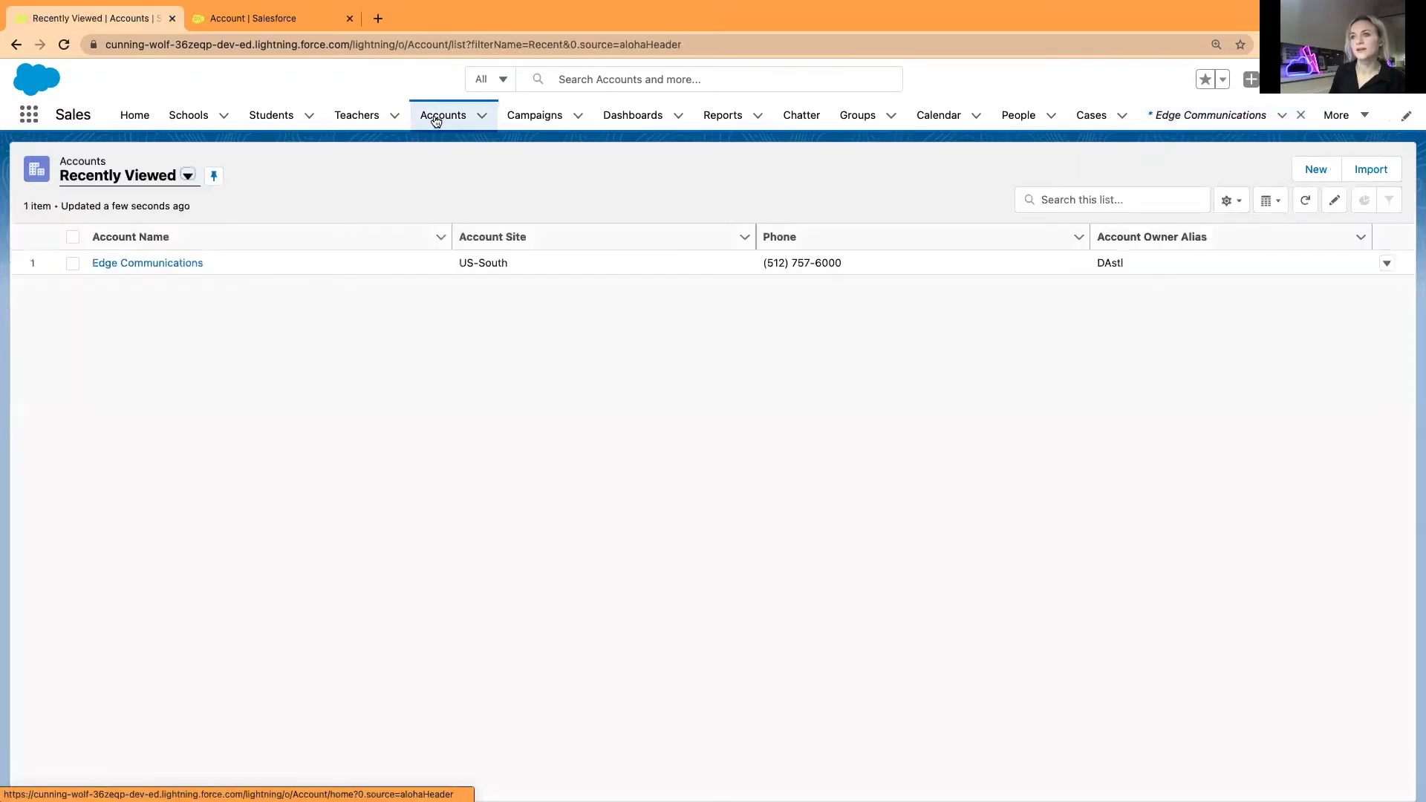
left_click(138, 263)
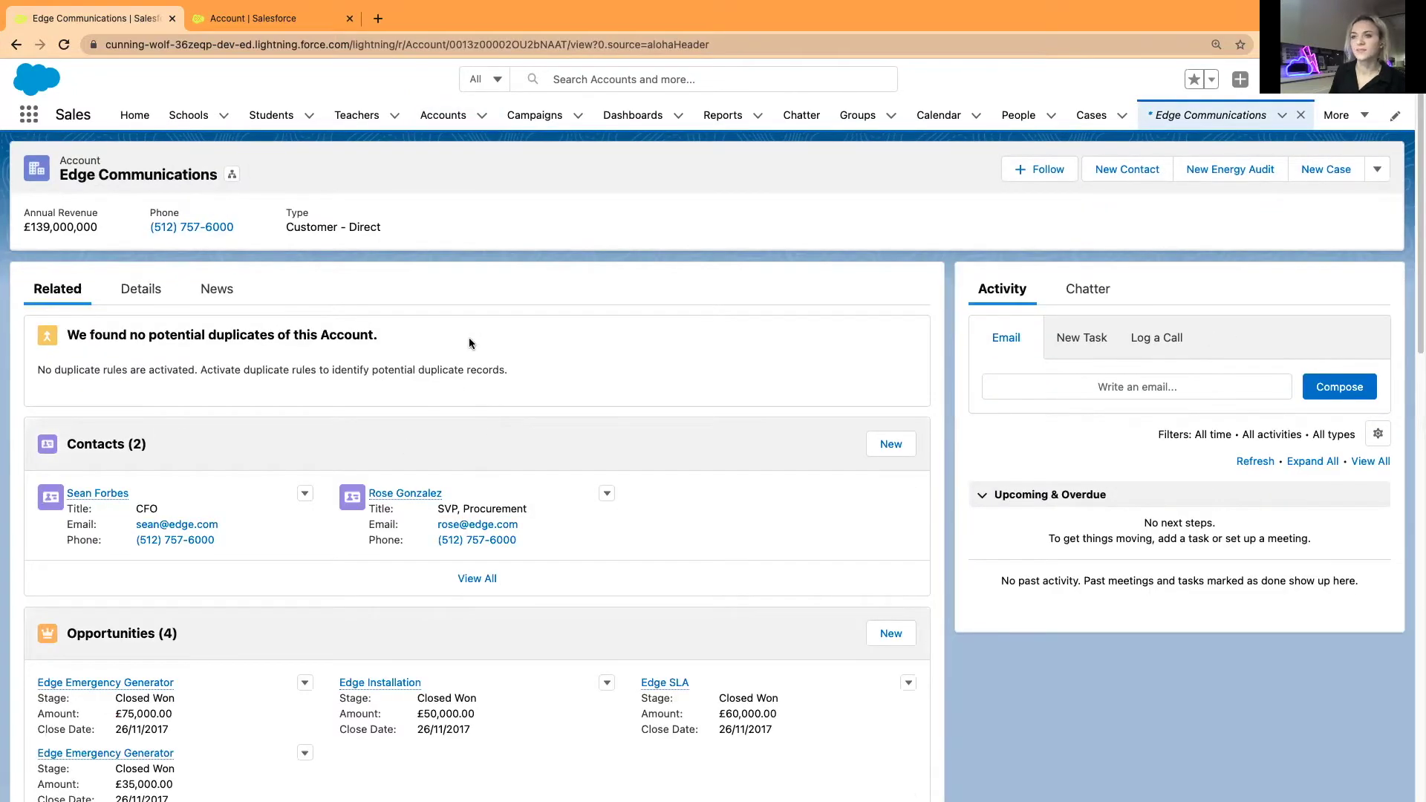
left_click(136, 301)
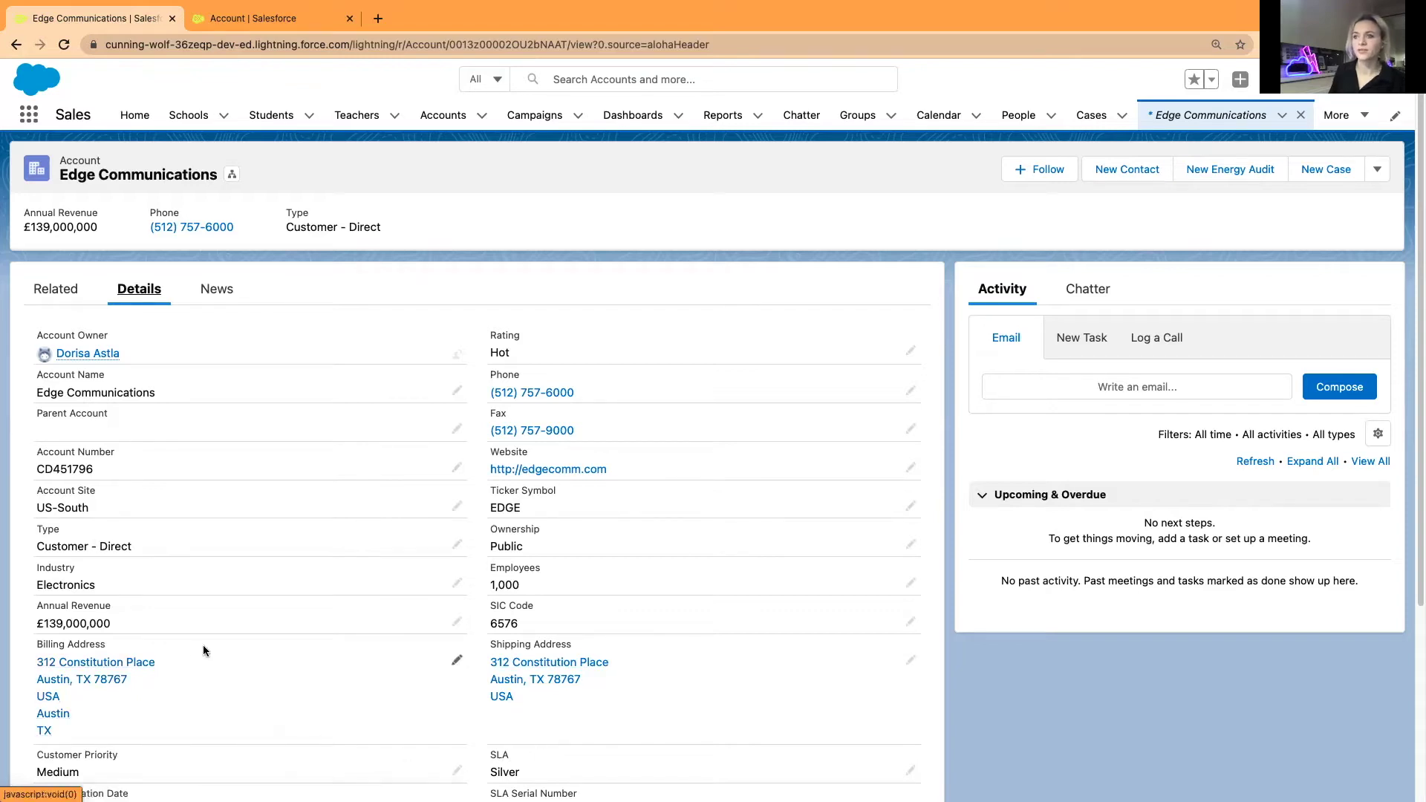
scroll(292, 557, "down", 4)
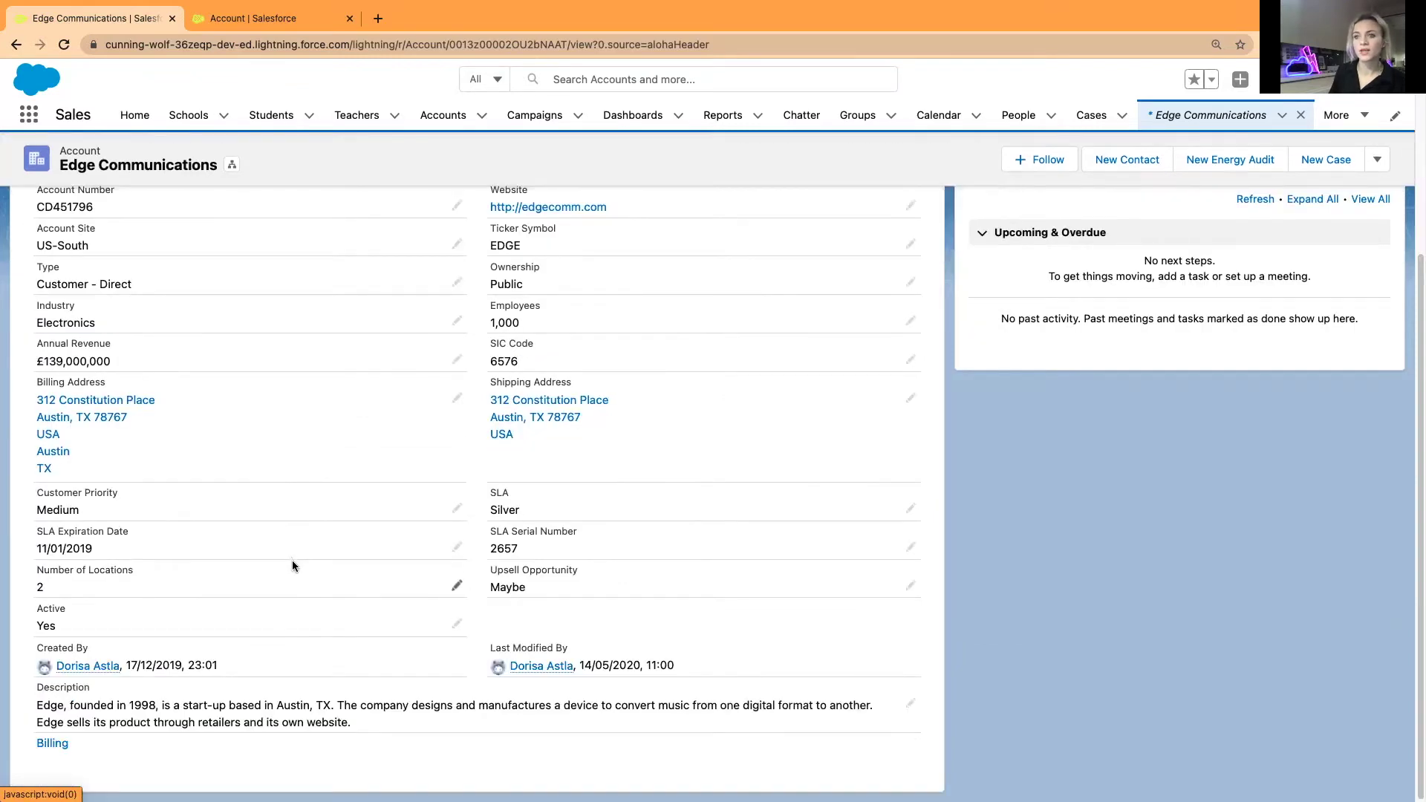
scroll(292, 560, "up", 4)
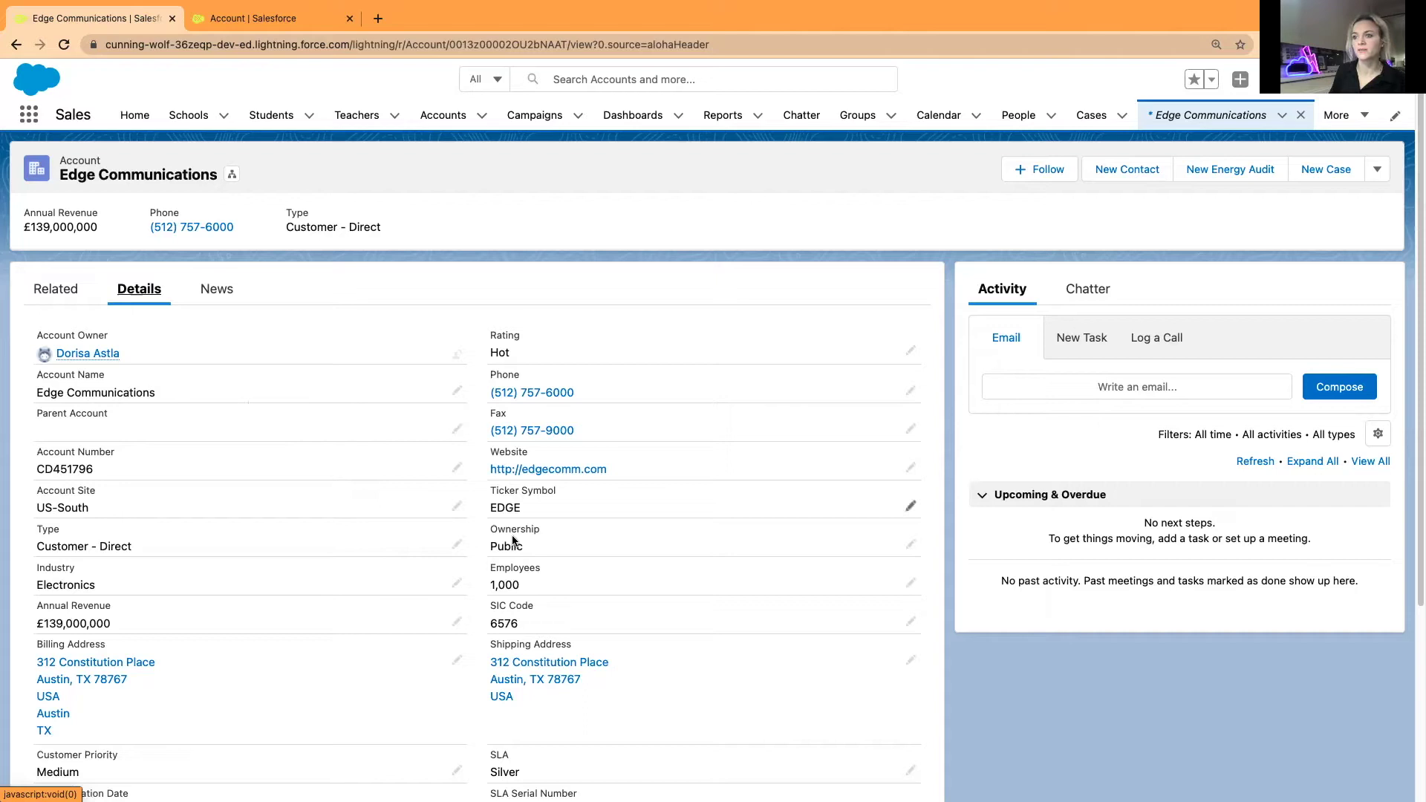
Step: Compare the Account object's definition in Setup with the field details on the Edge Communications record
left_click(256, 18)
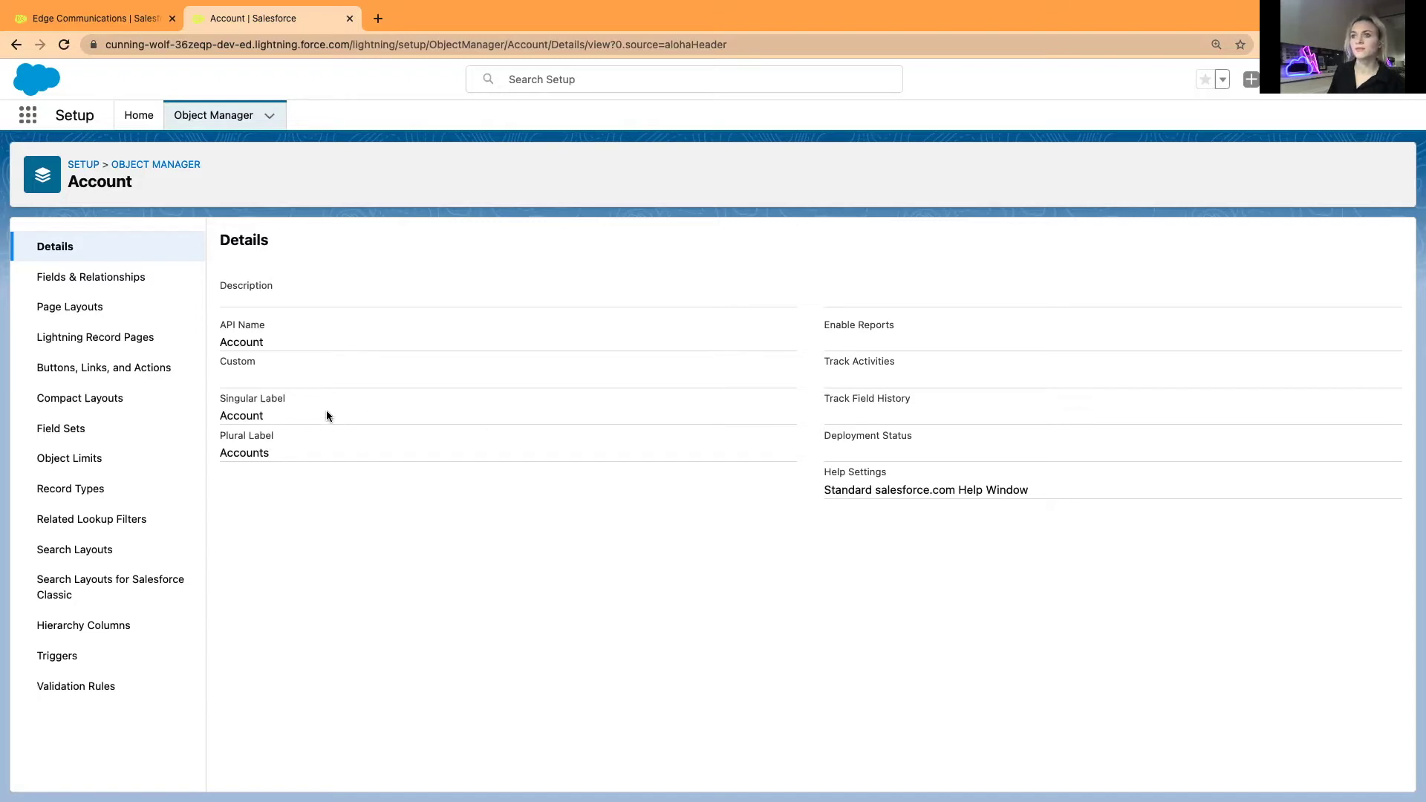
left_click(95, 19)
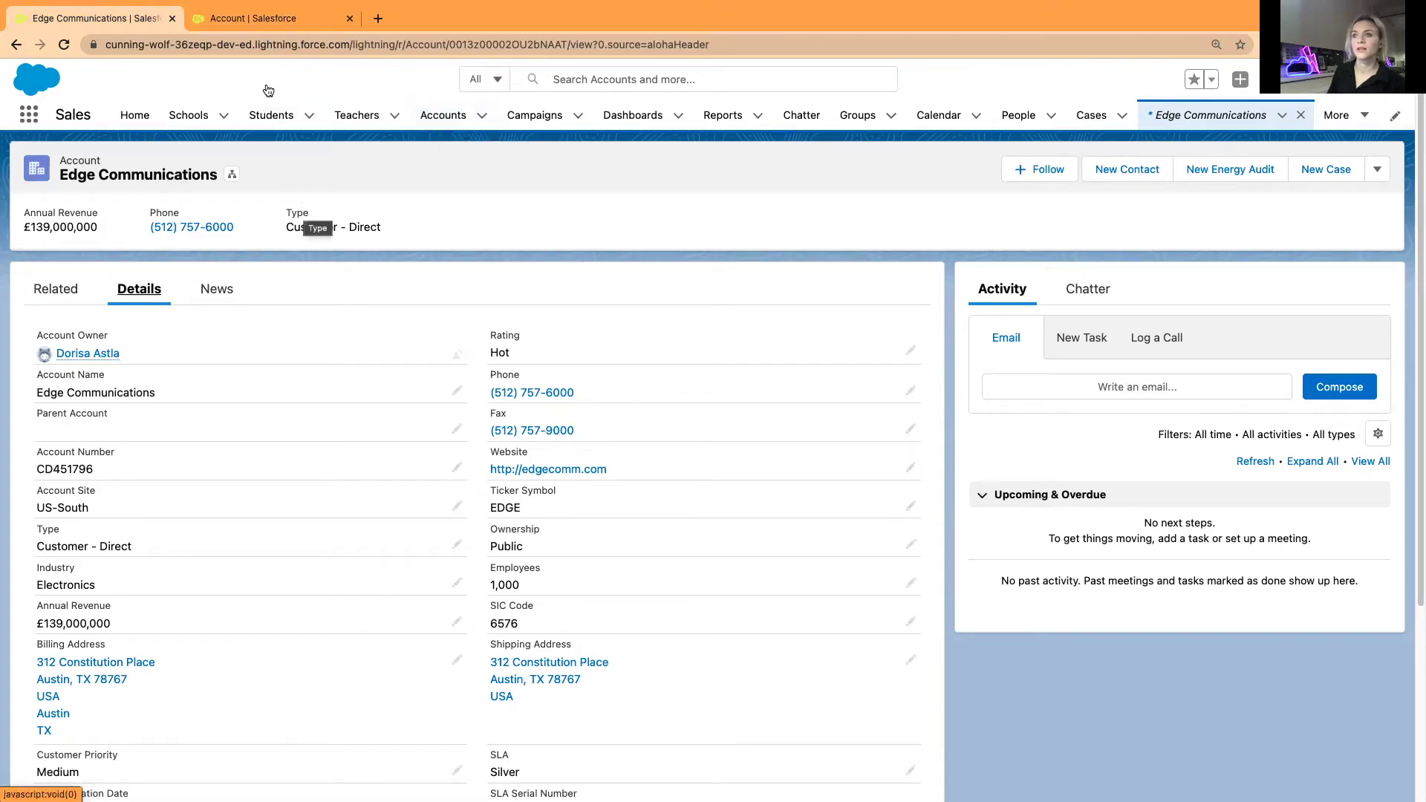
left_click(260, 20)
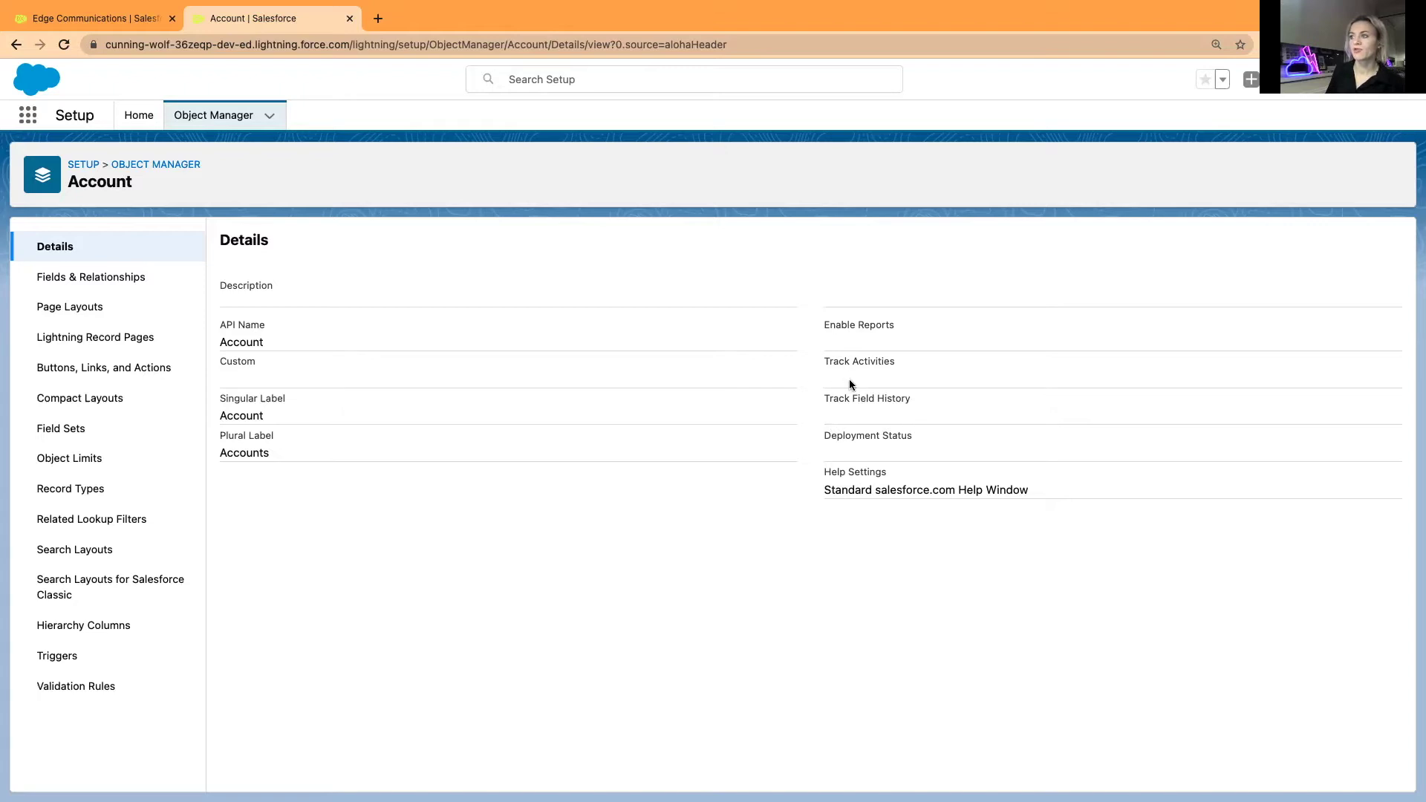
left_click(74, 13)
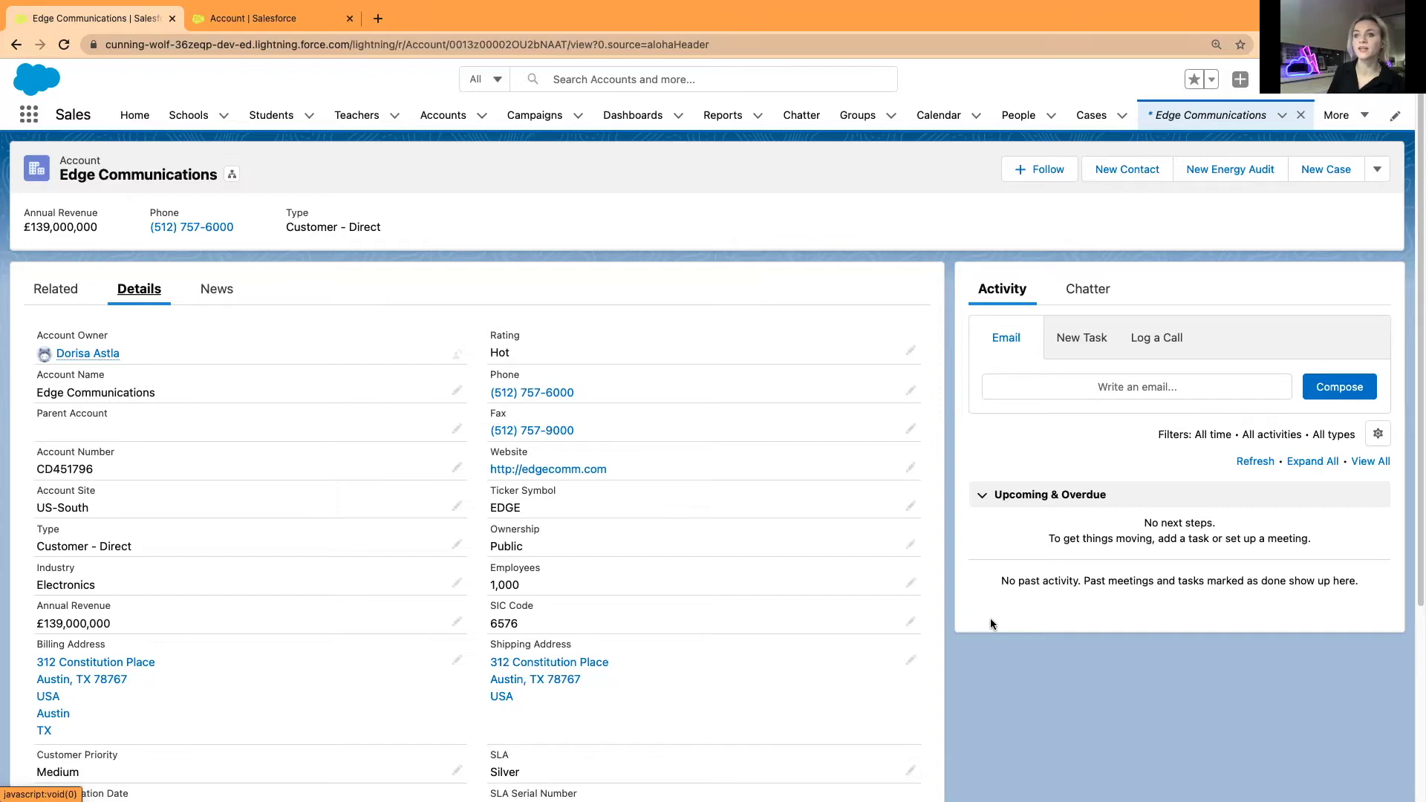
left_click(261, 23)
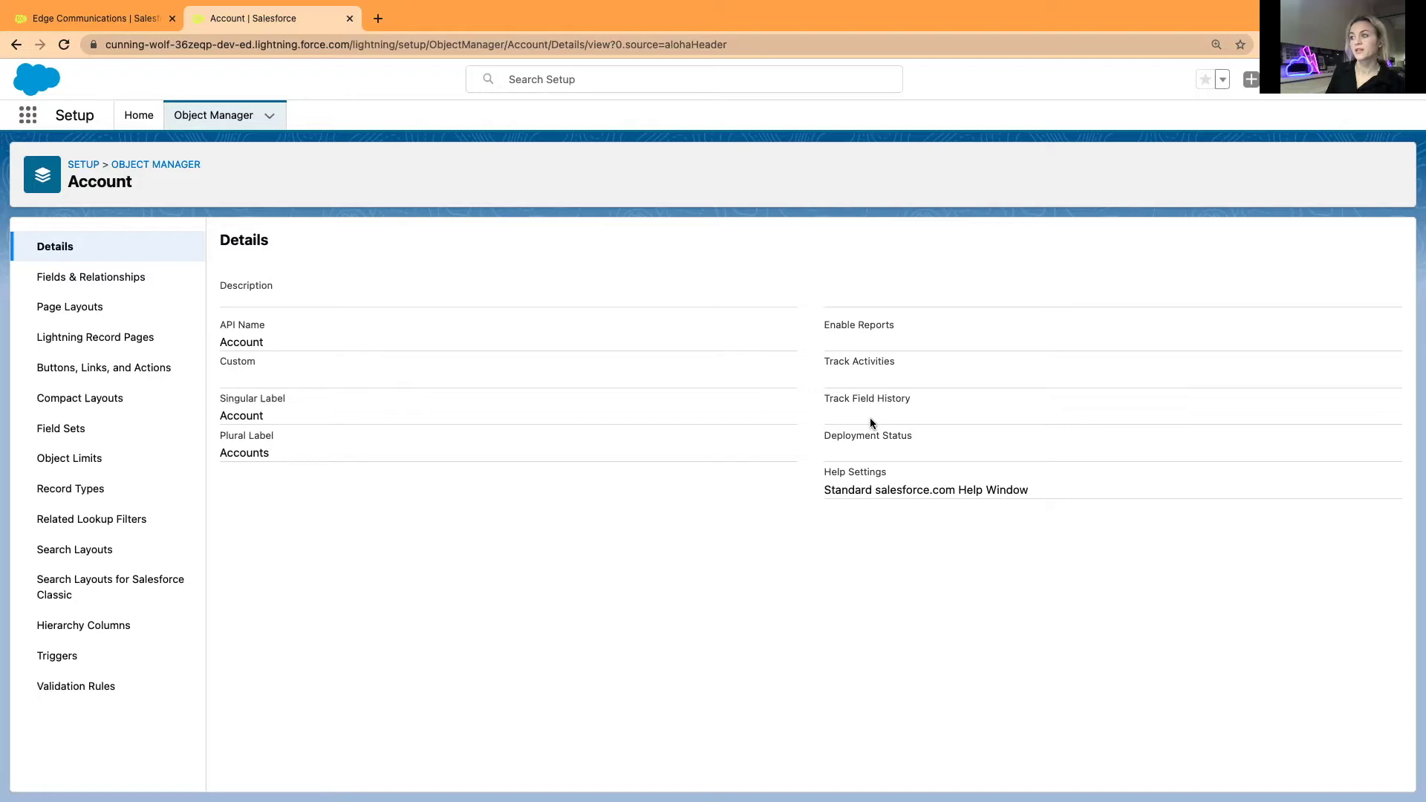
Step: Review the related lists on the Edge Communications account, from contacts and opportunities through to energy audits
left_click(88, 20)
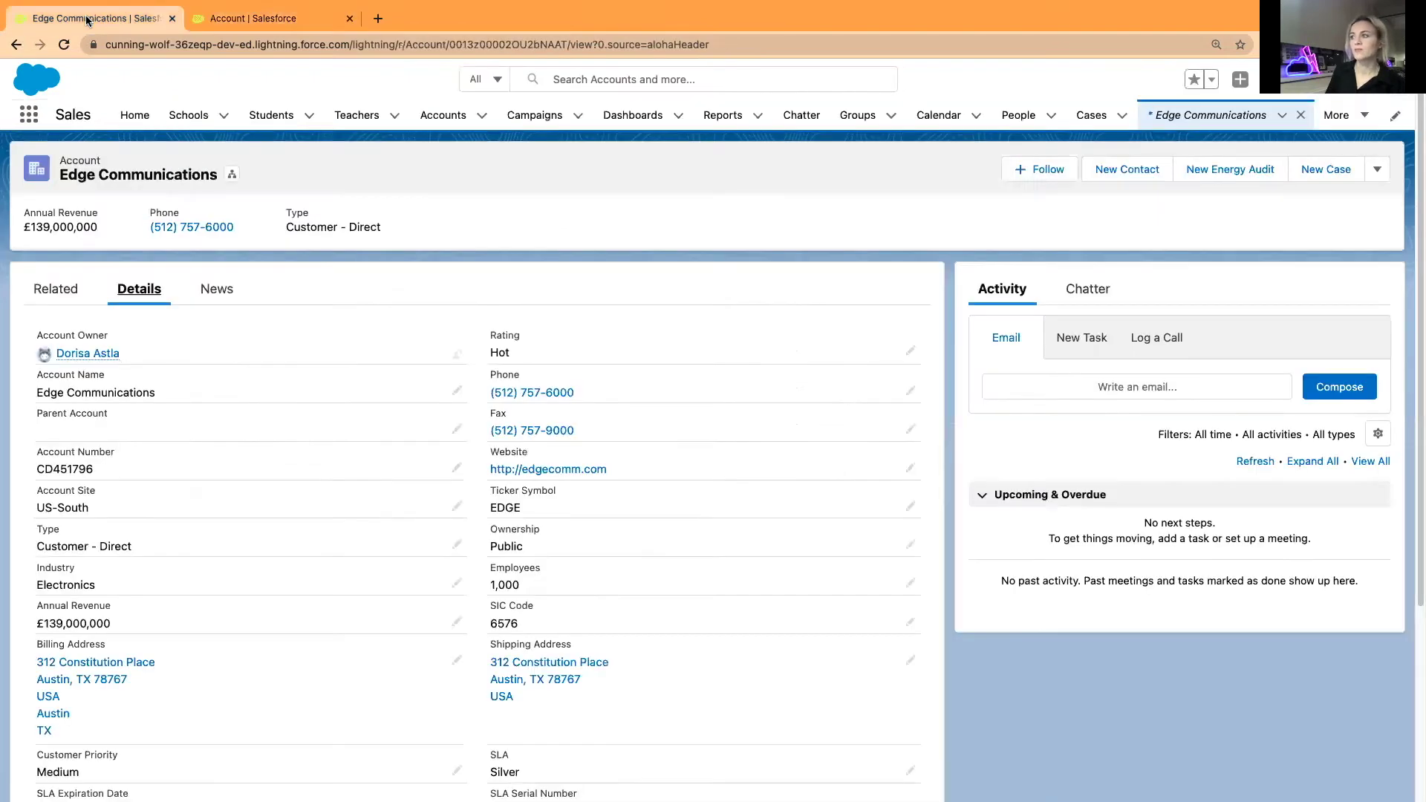
left_click(38, 296)
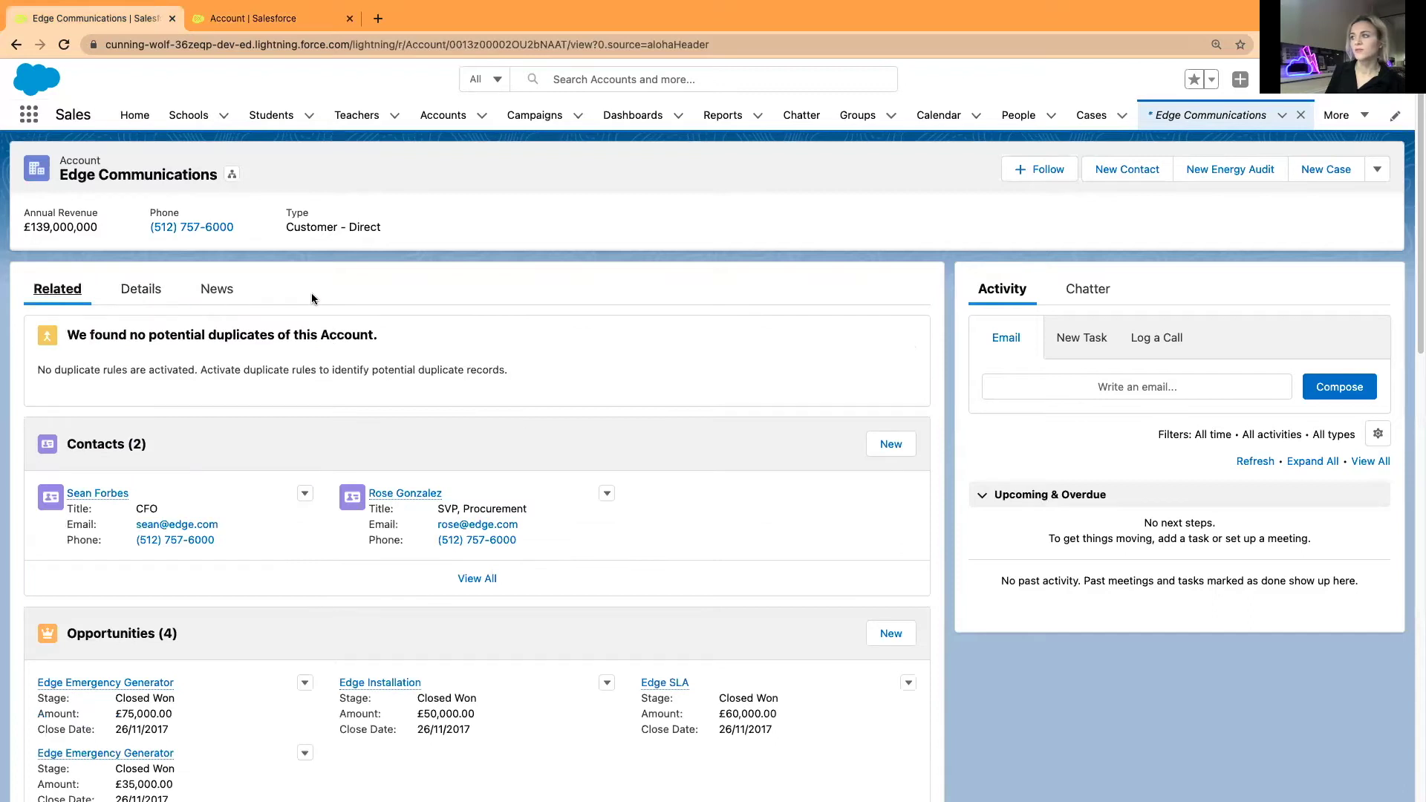
scroll(278, 541, "down", 8)
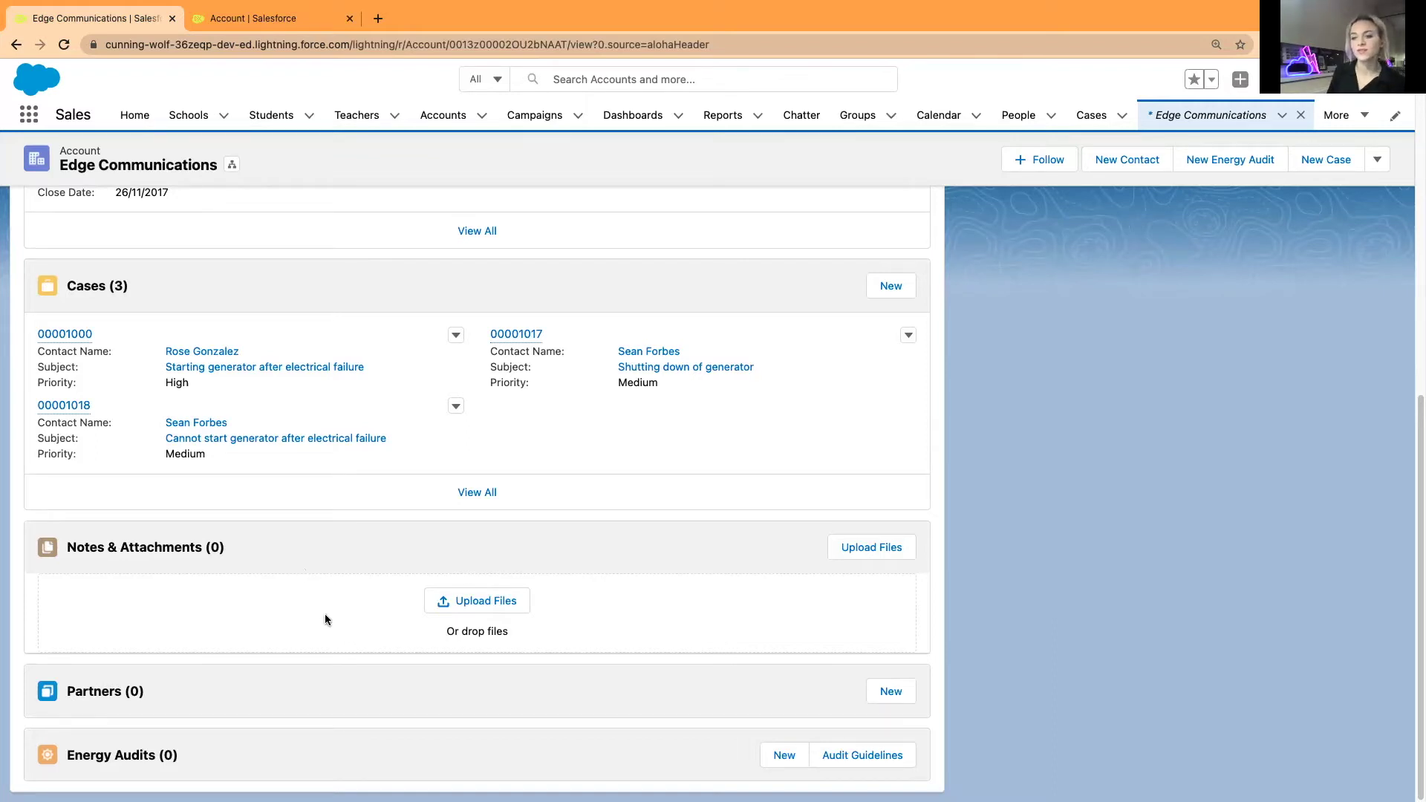
scroll(327, 620, "up", 10)
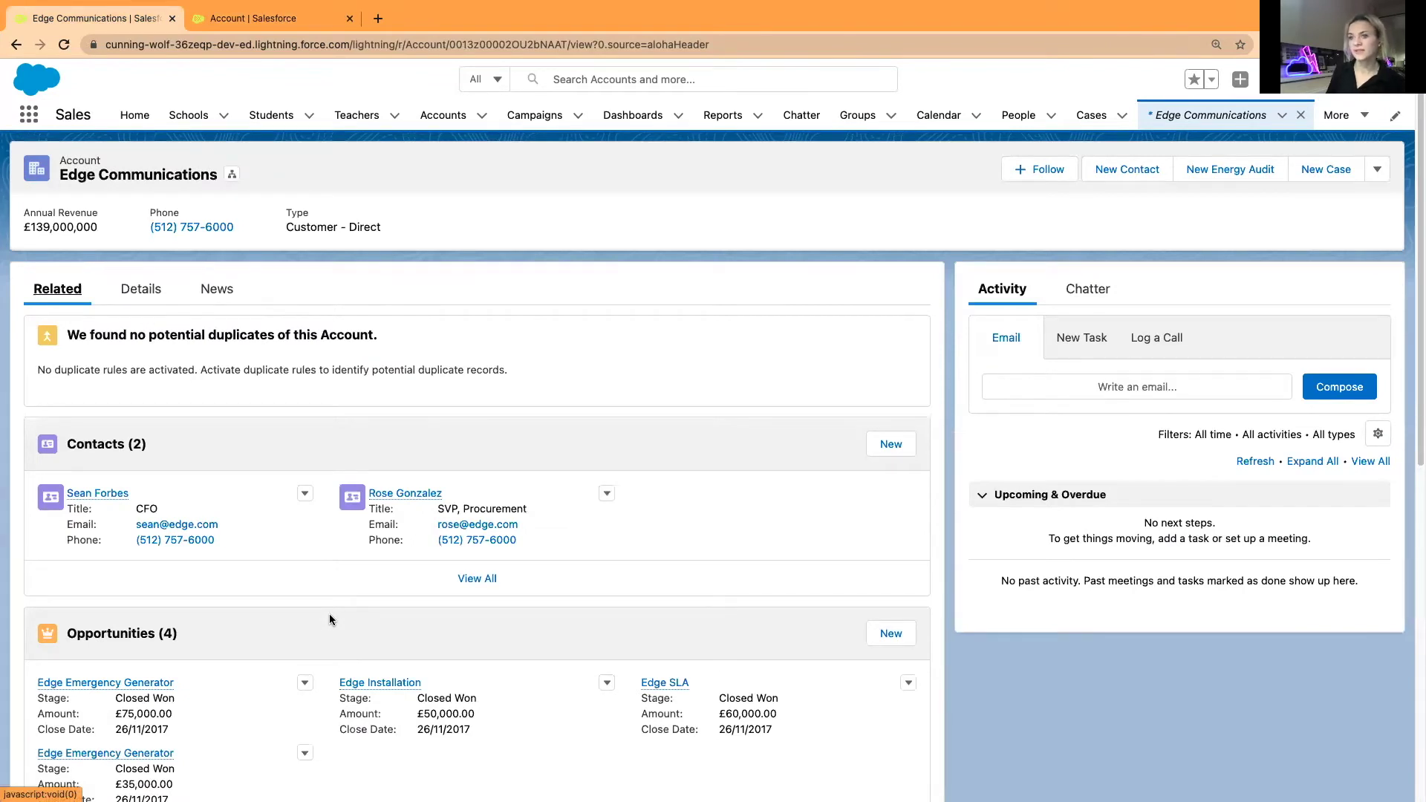
scroll(329, 614, "down", 8)
scroll(328, 608, "up", 10)
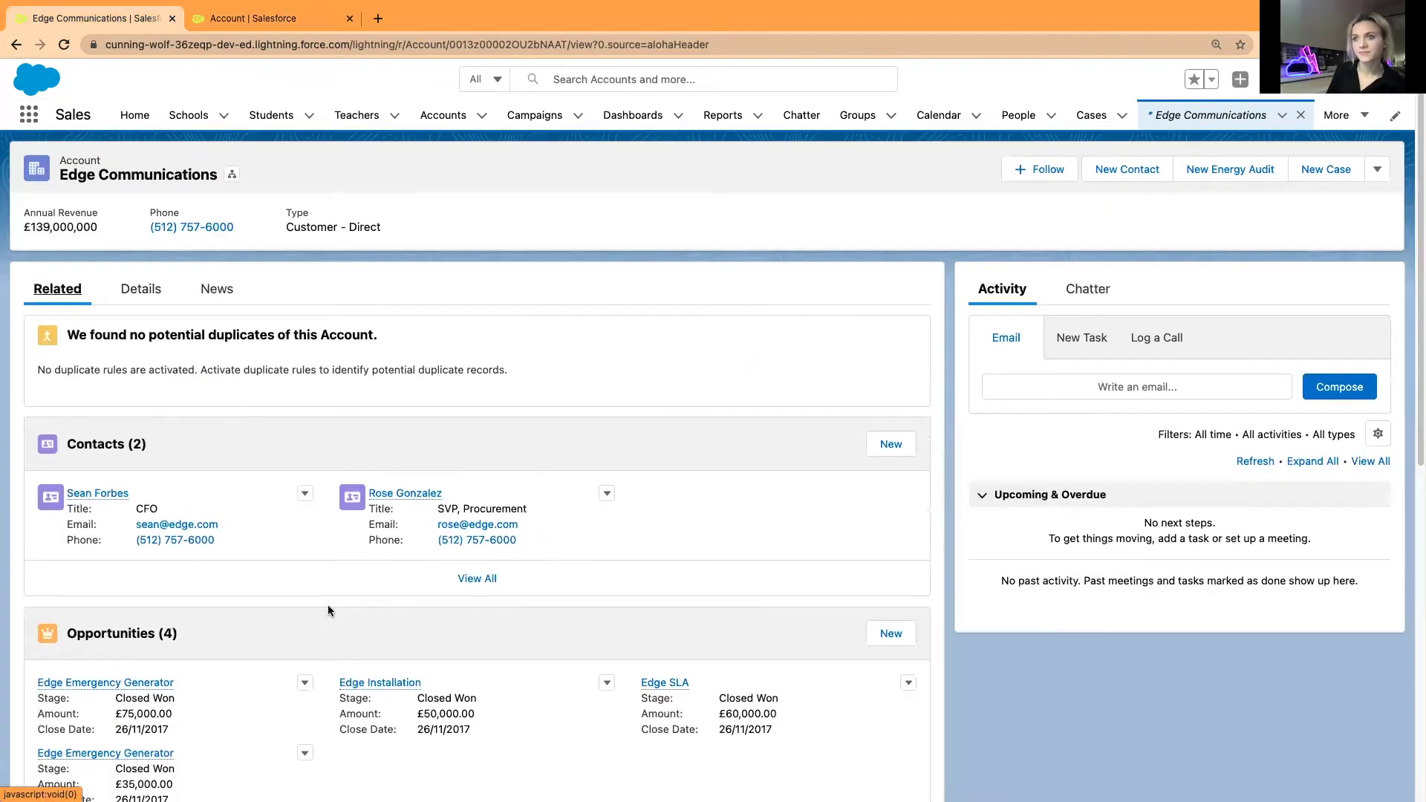
Step: Check the Account object's setup sections against the related records of Edge Communications, ending on the Account setup page
left_click(242, 15)
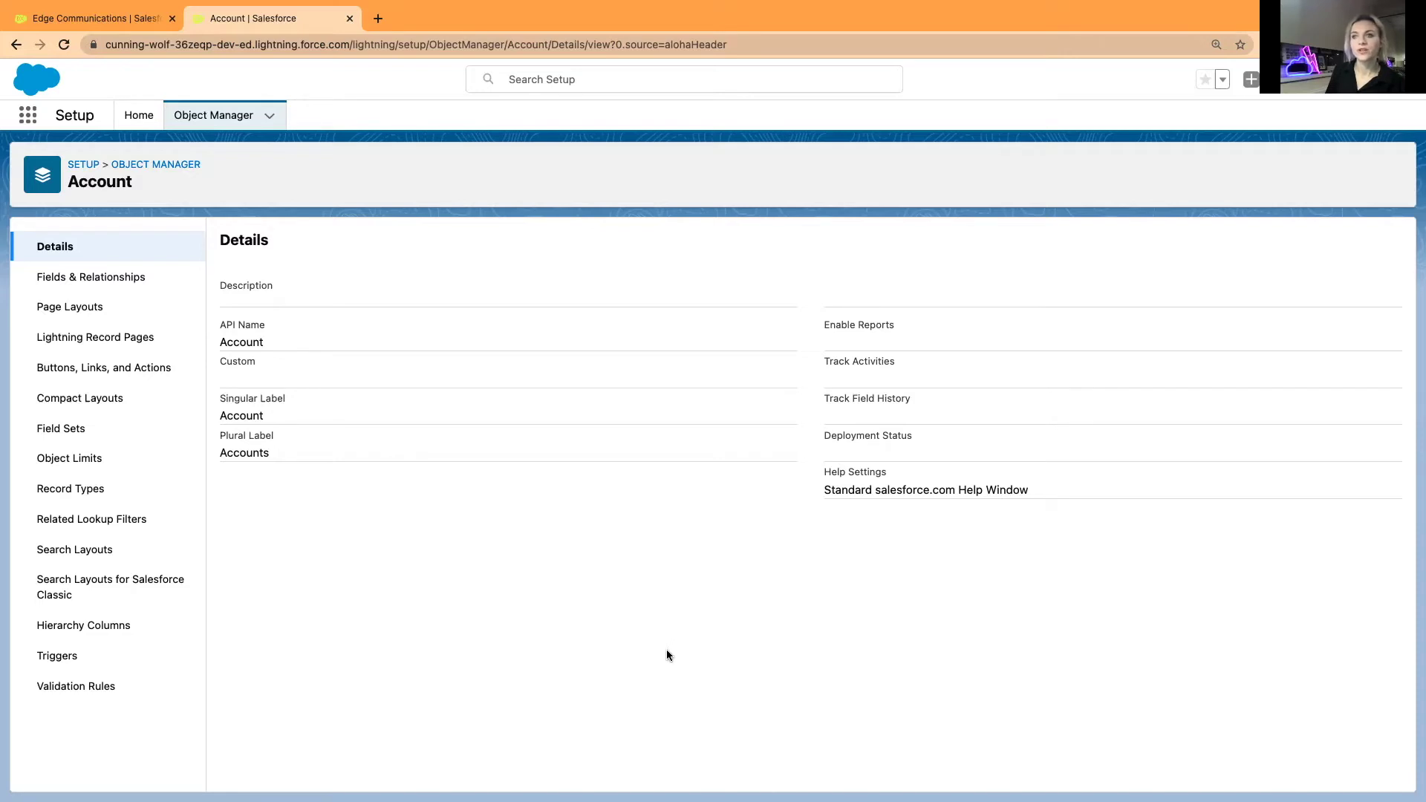
left_click(270, 117)
left_click(76, 18)
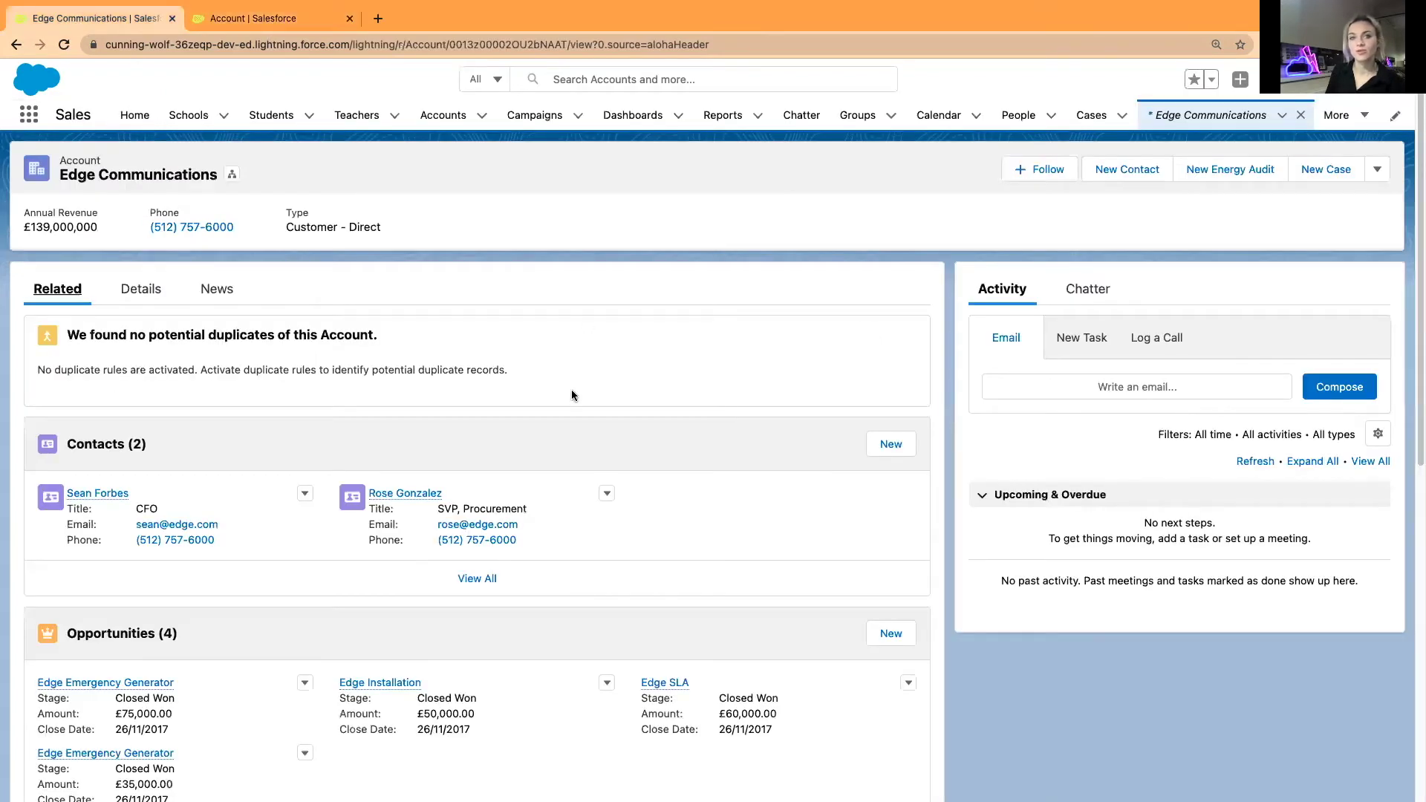
left_click(246, 17)
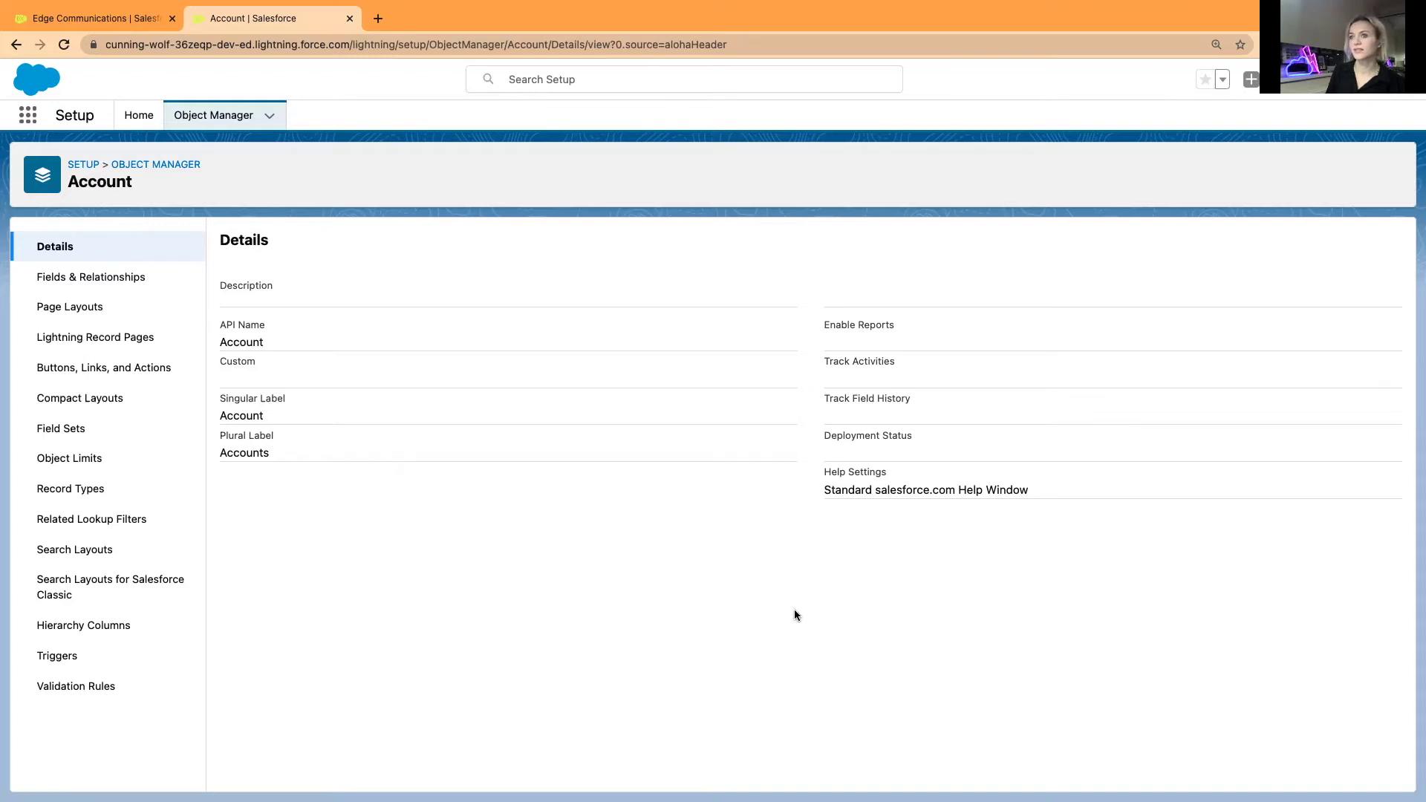
Step: Open the Absent Day custom object from Object Manager and bring up its definition for editing
left_click(219, 119)
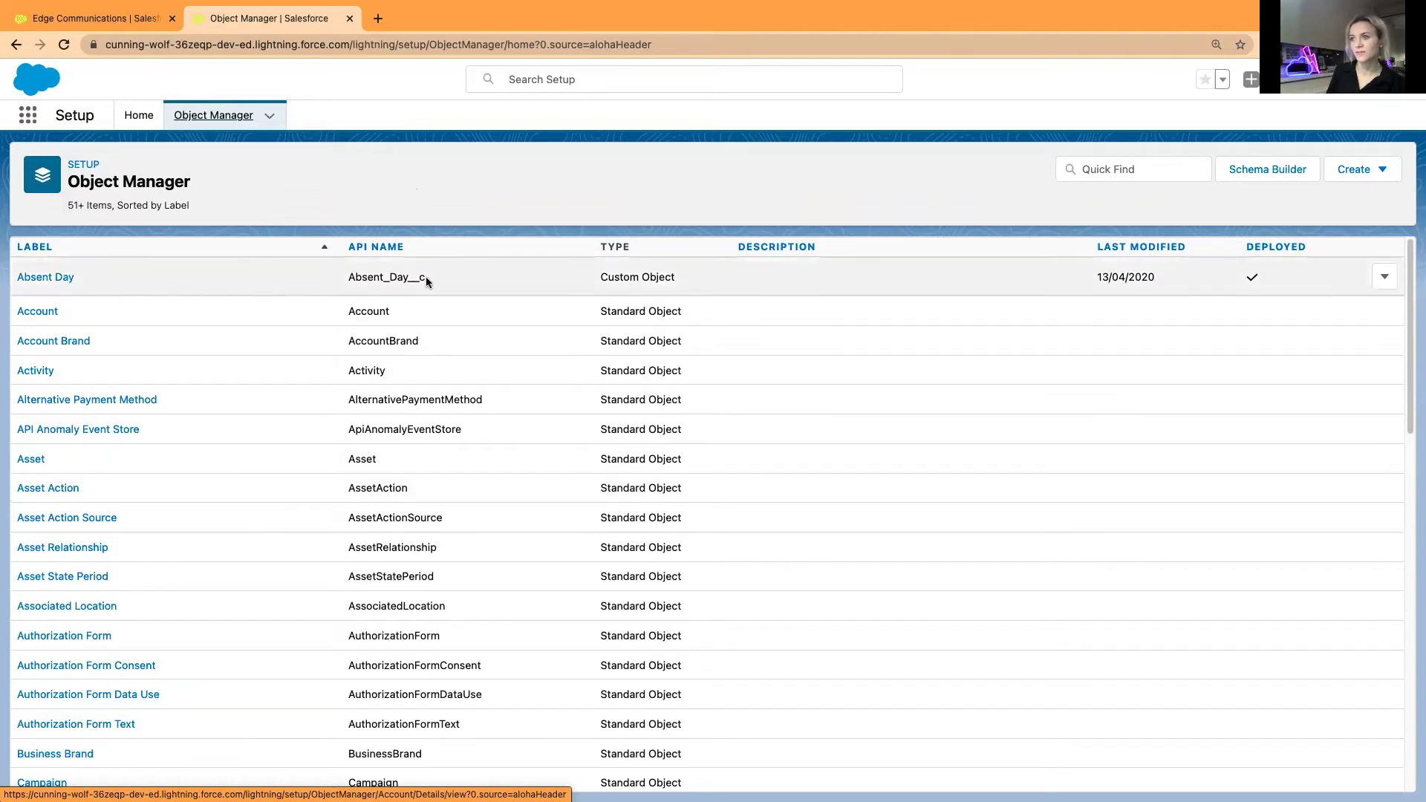
left_click(41, 277)
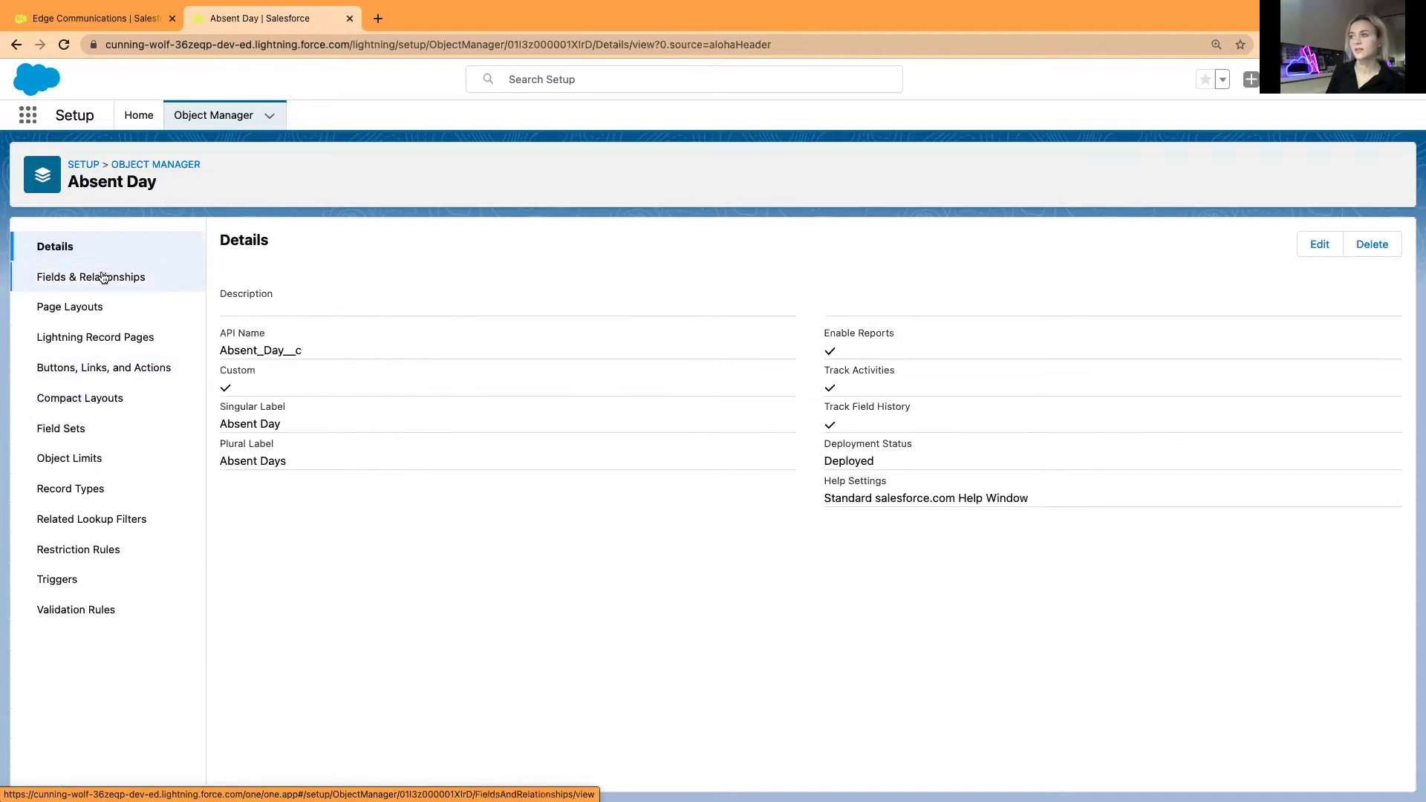
left_click(1319, 244)
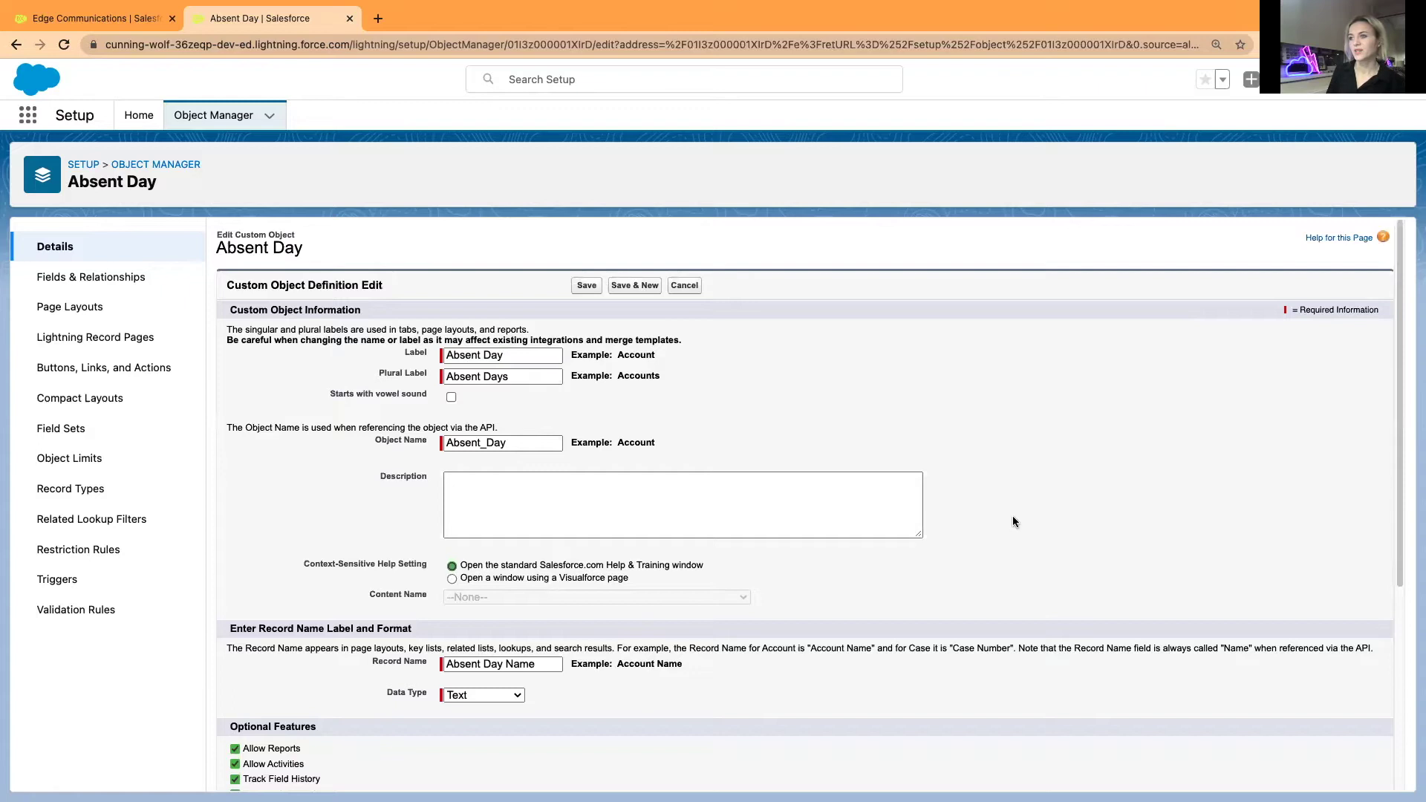
Step: Examine Absent Day's labels, record name, optional features, deployment and search settings, and return to the object list without saving
scroll(969, 433, "down", 1)
scroll(1017, 451, "up", 1)
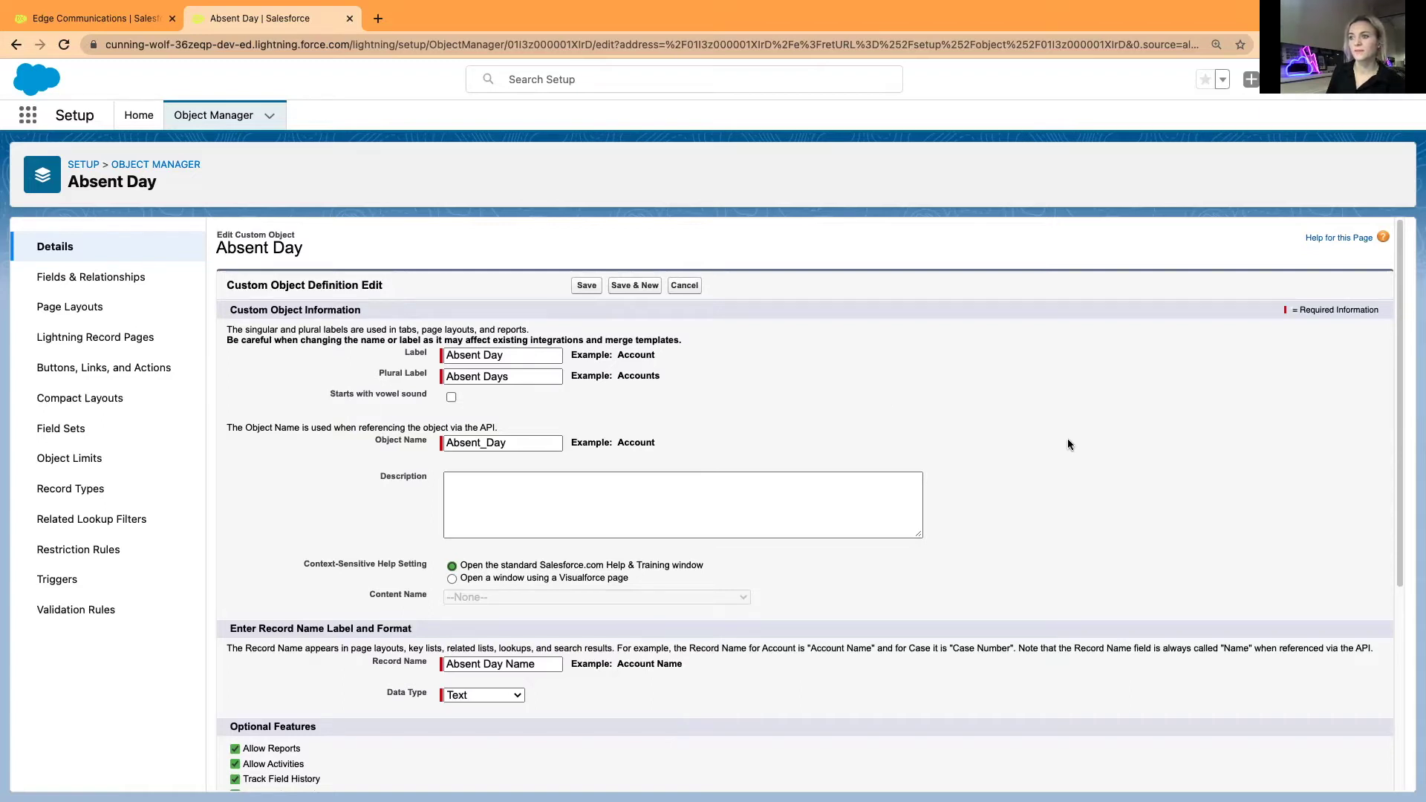
scroll(1067, 445, "down", 4)
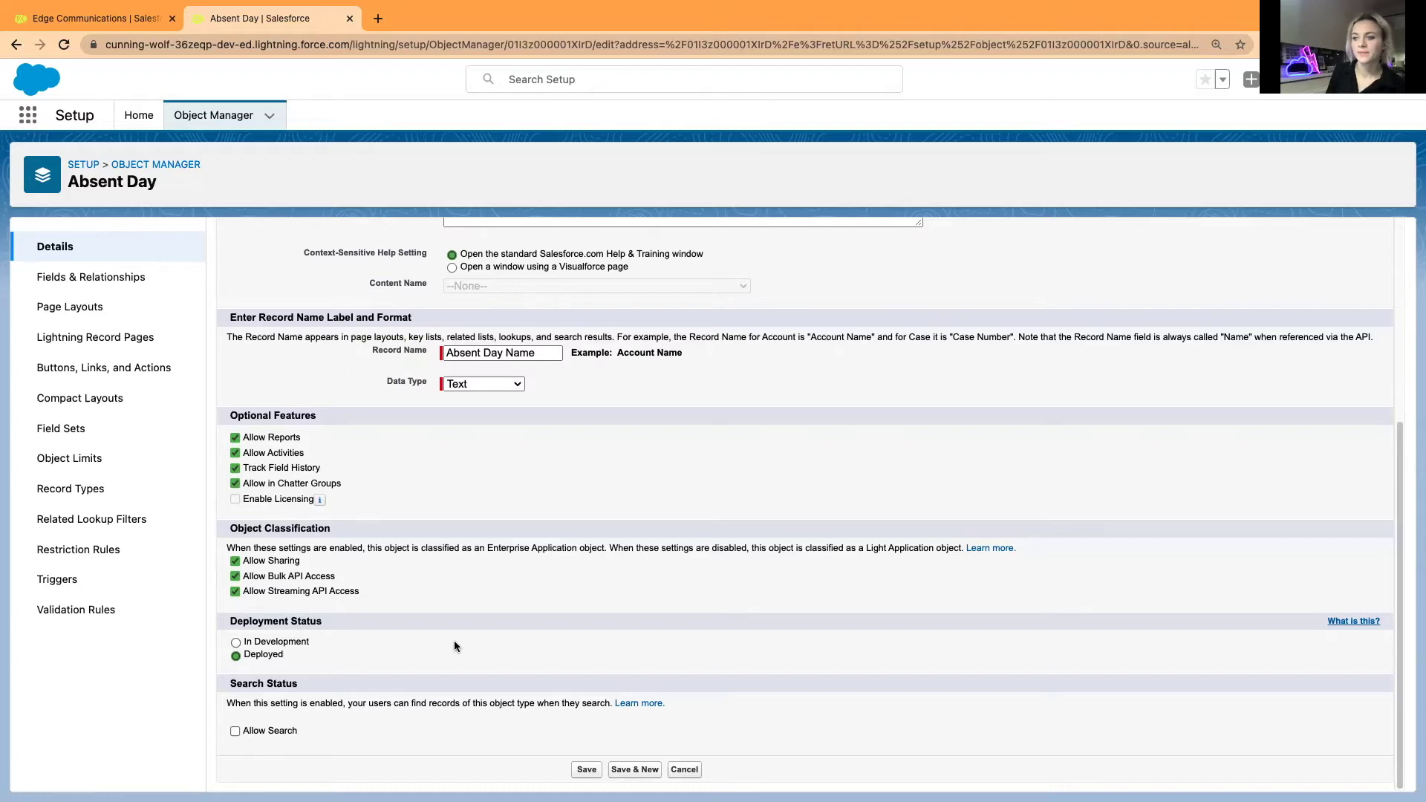
scroll(408, 597, "up", 5)
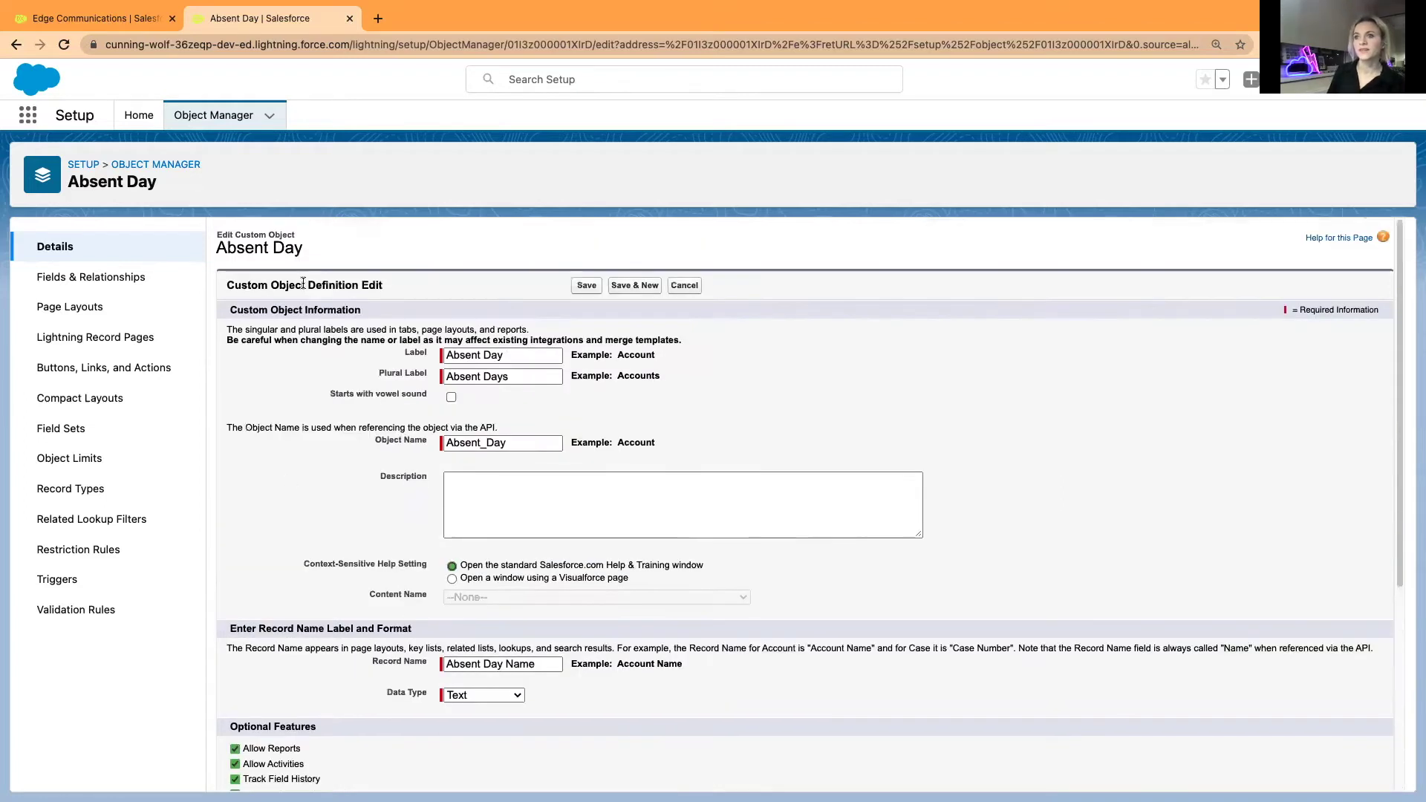
left_click(202, 119)
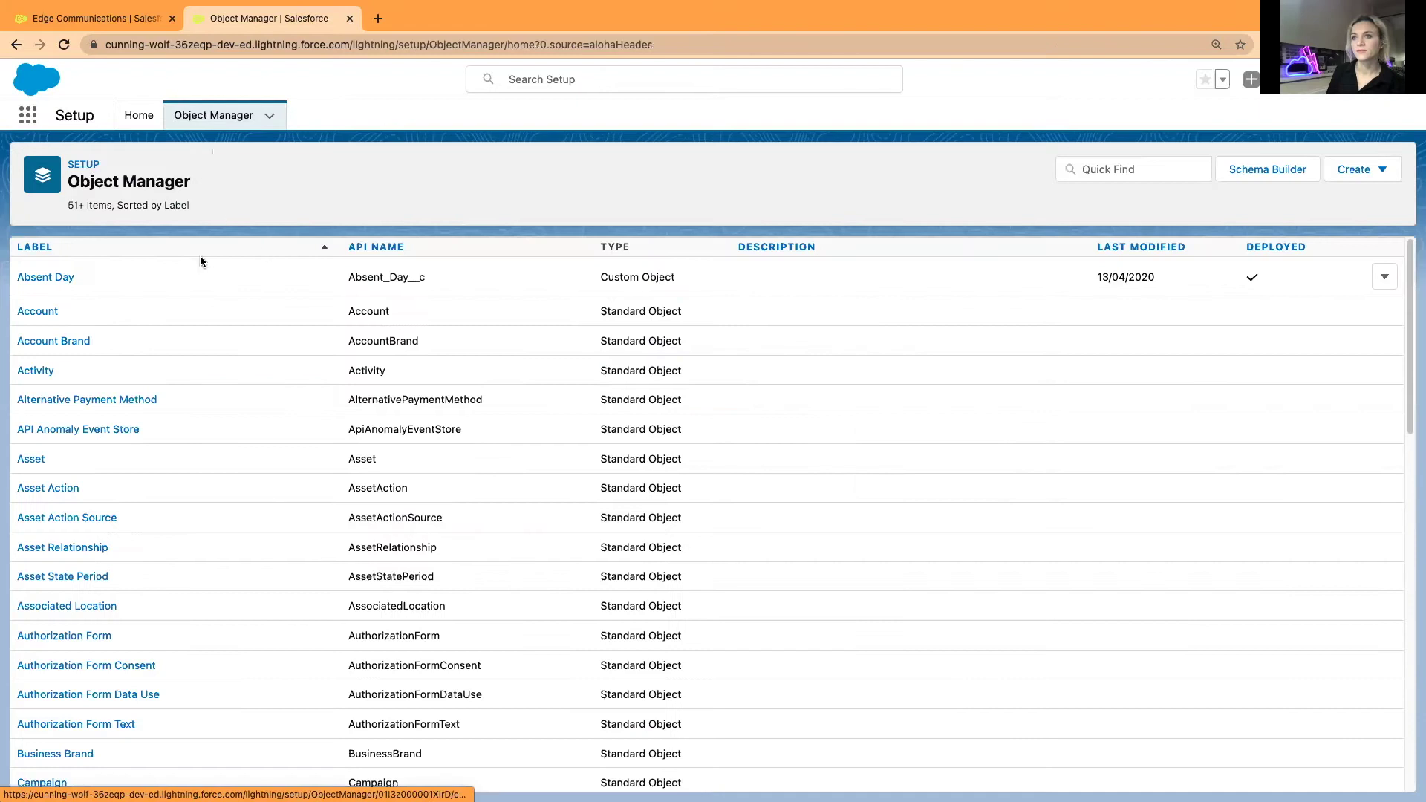
Step: Open the Account object's fields and relationships and compare them with the details of the Edge Communications account
left_click(46, 312)
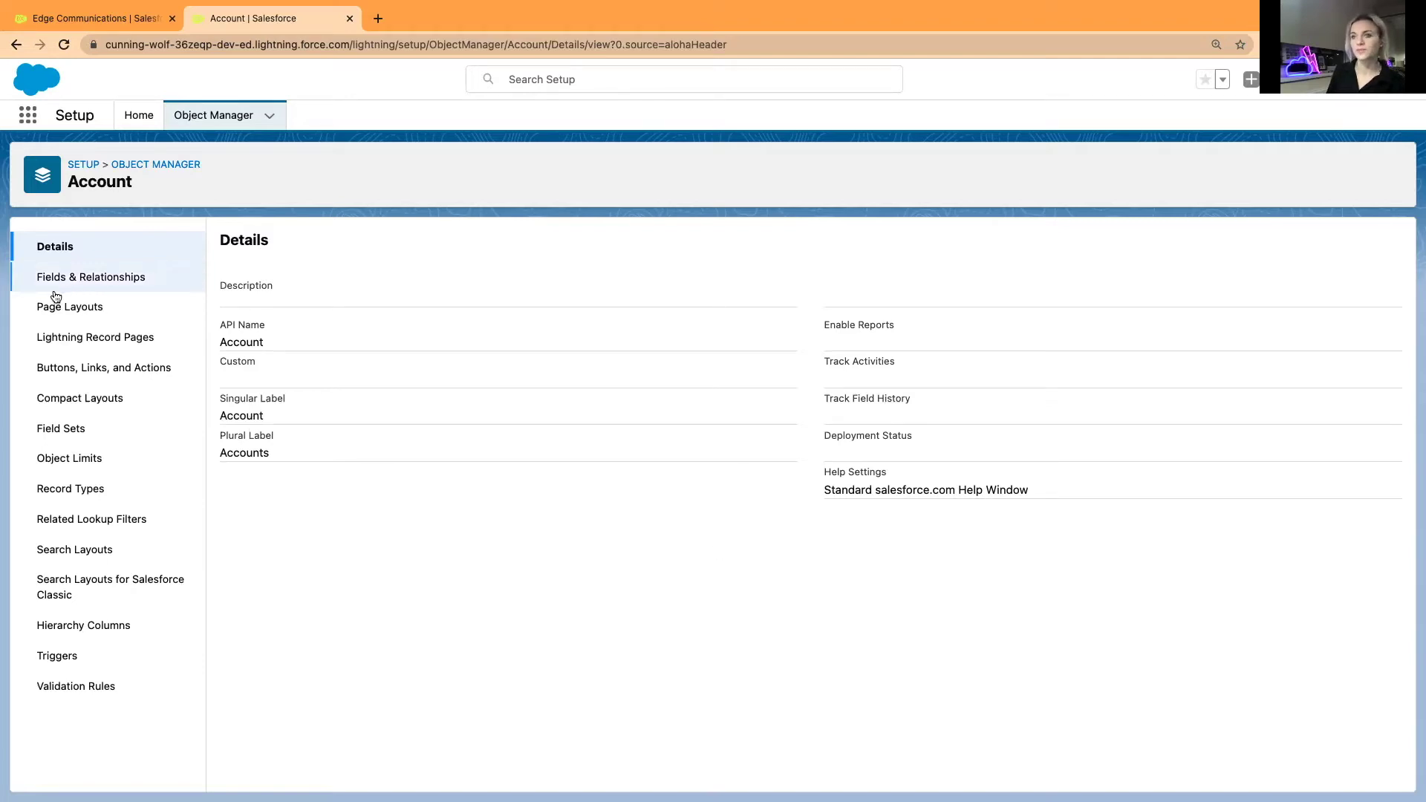
left_click(76, 282)
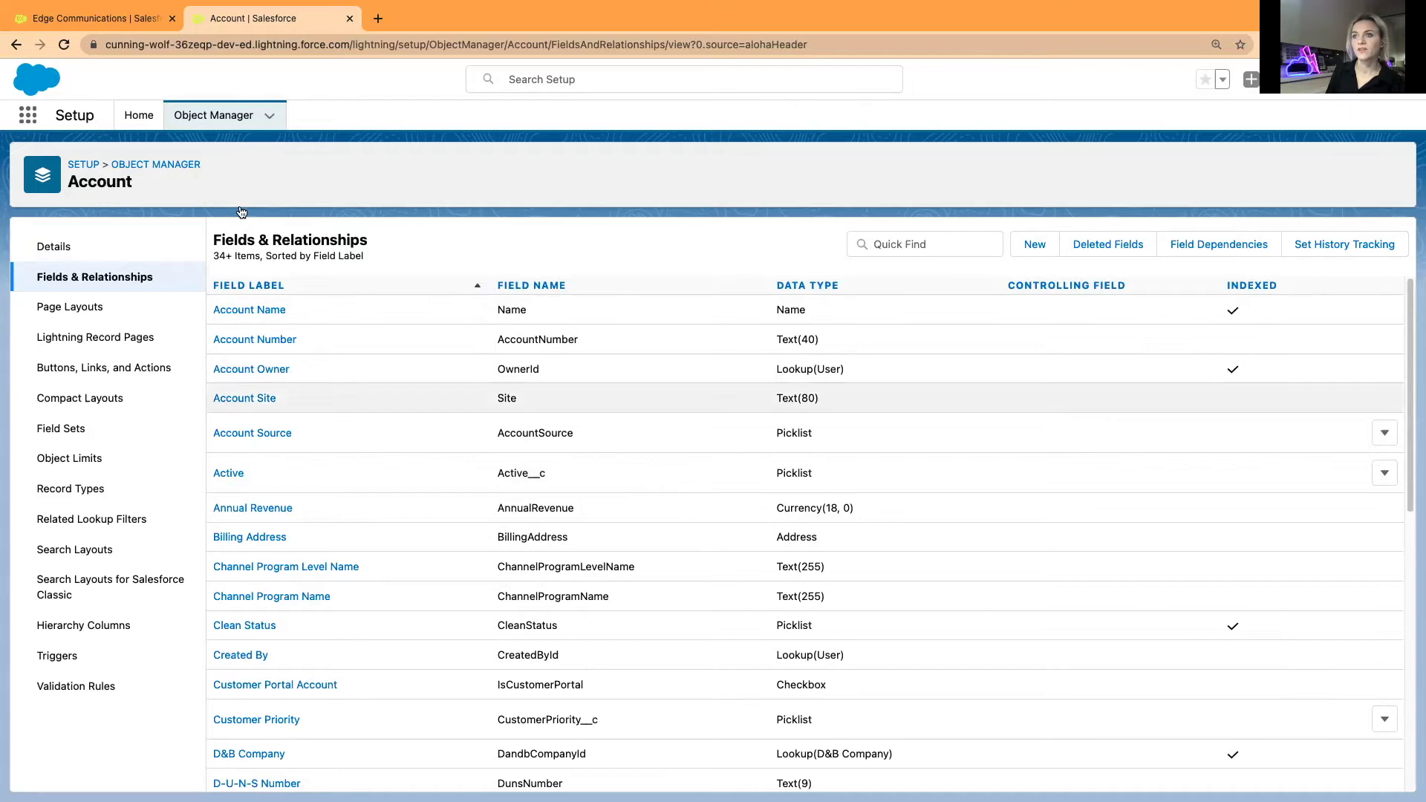
left_click(89, 17)
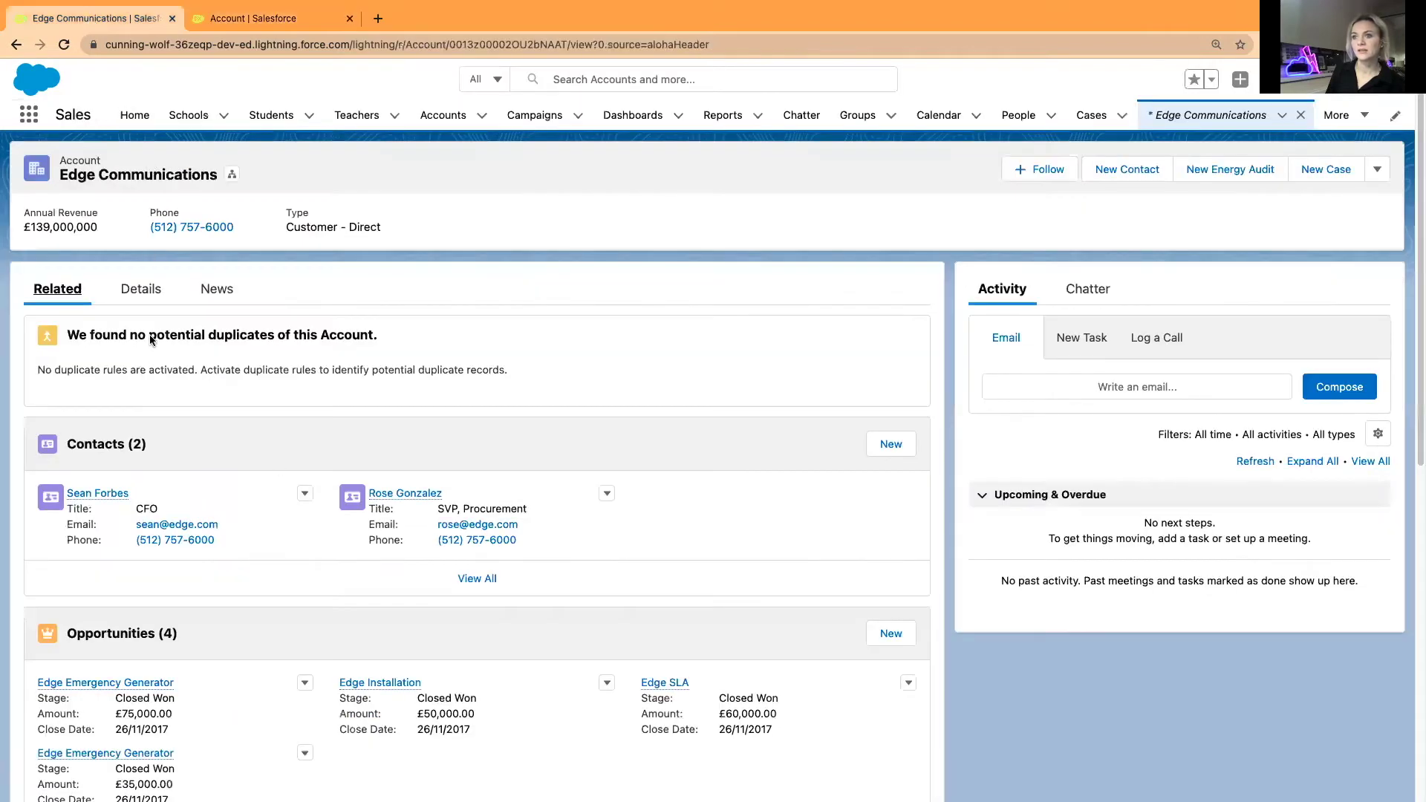
left_click(146, 291)
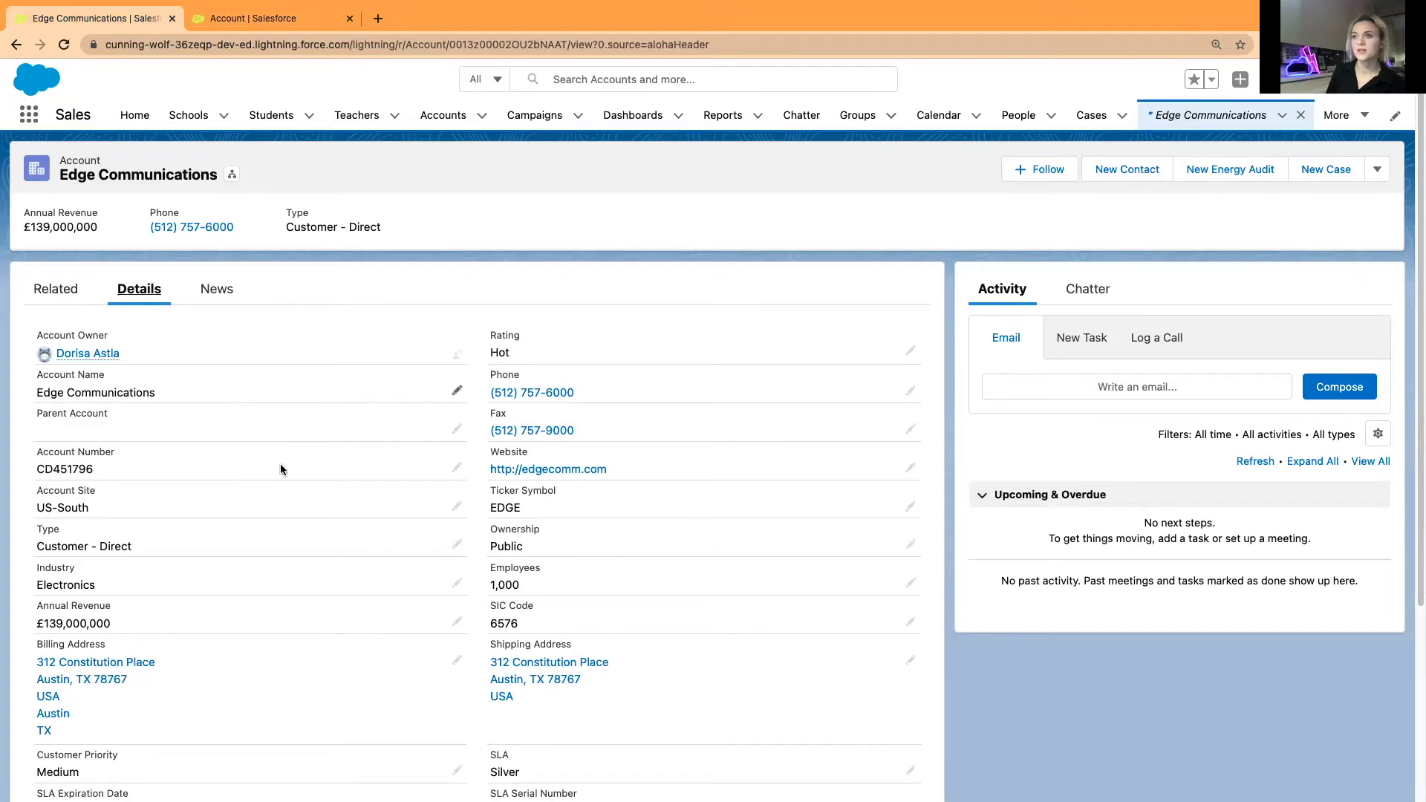
Step: Check the Account object's details and its field history tracking settings in Setup, leaving them without saving
left_click(261, 19)
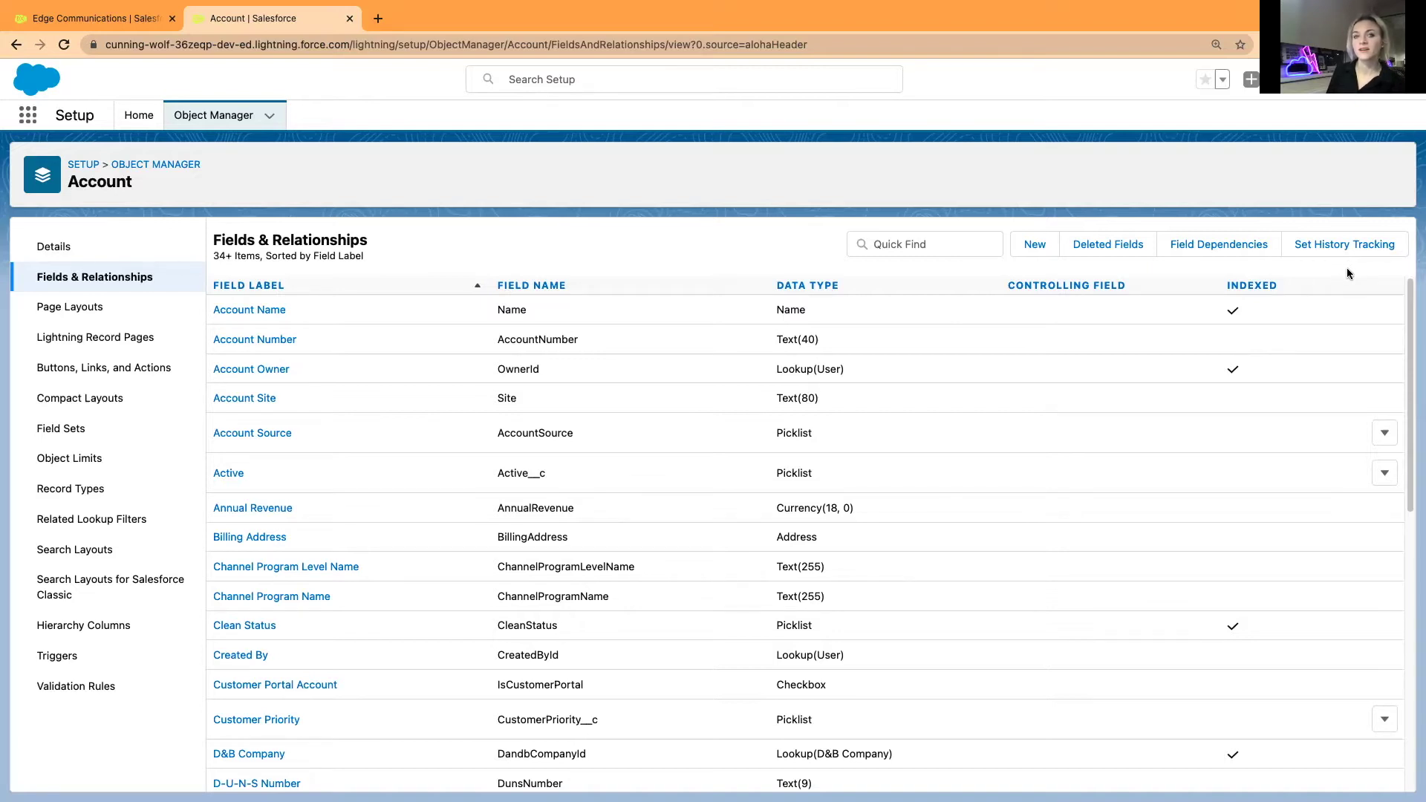
left_click(46, 252)
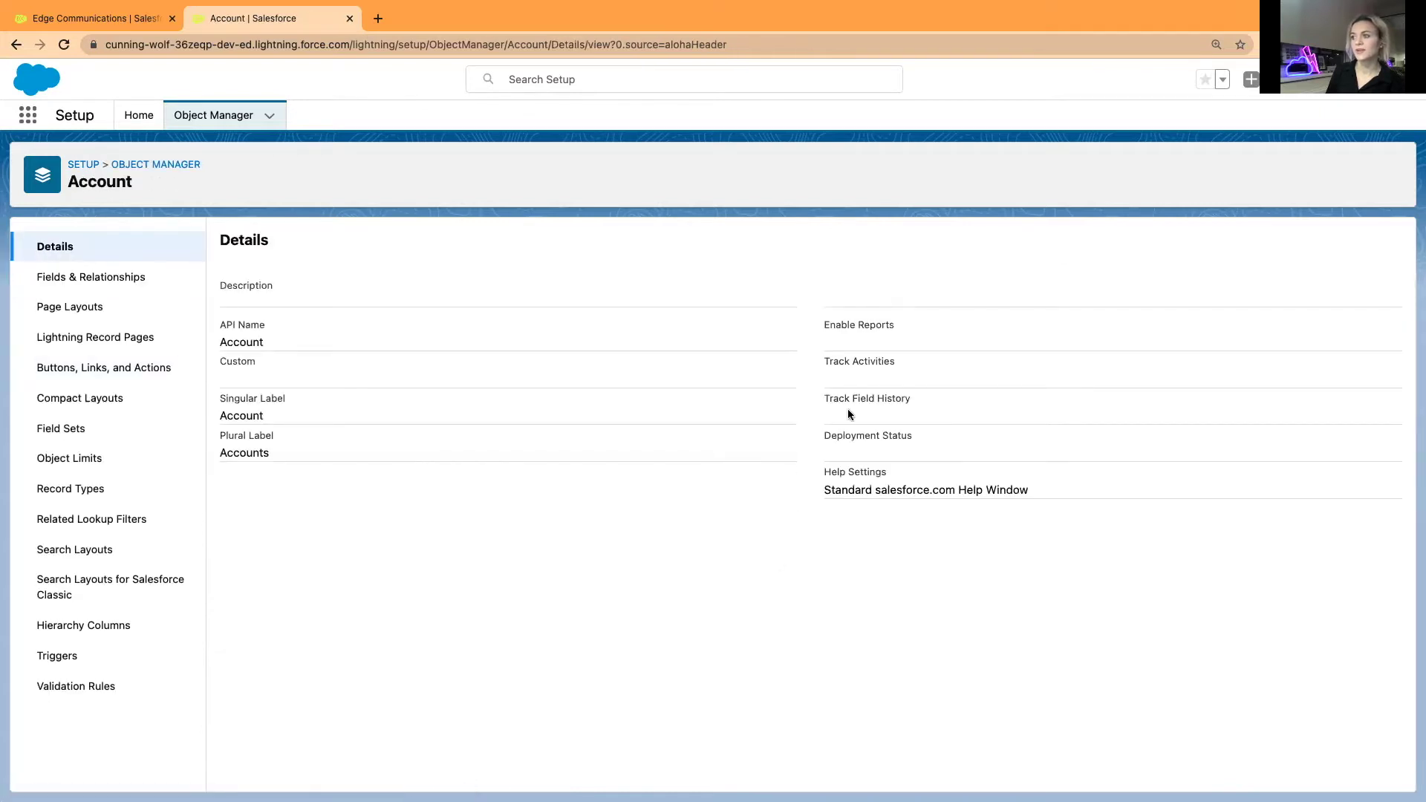
left_click(127, 277)
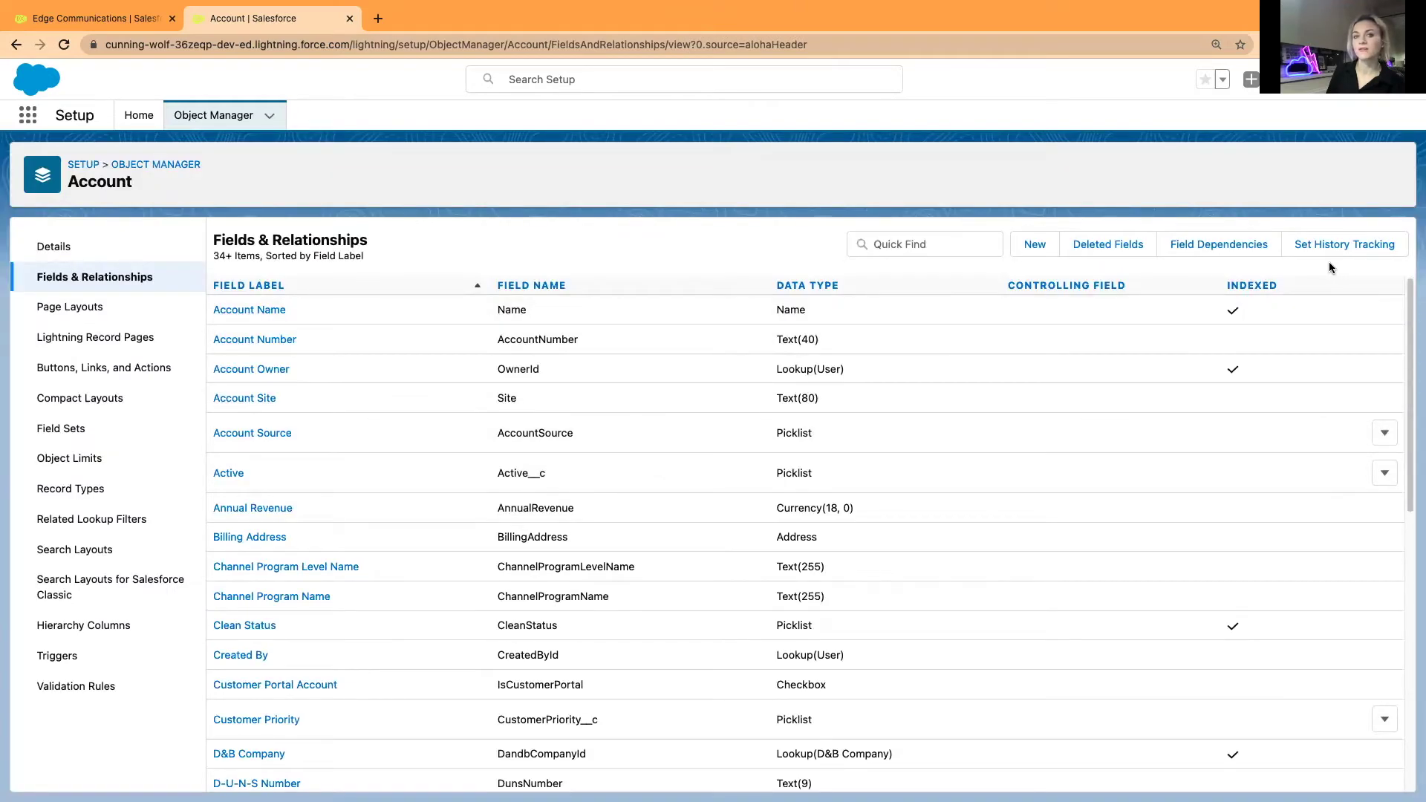
left_click(1338, 247)
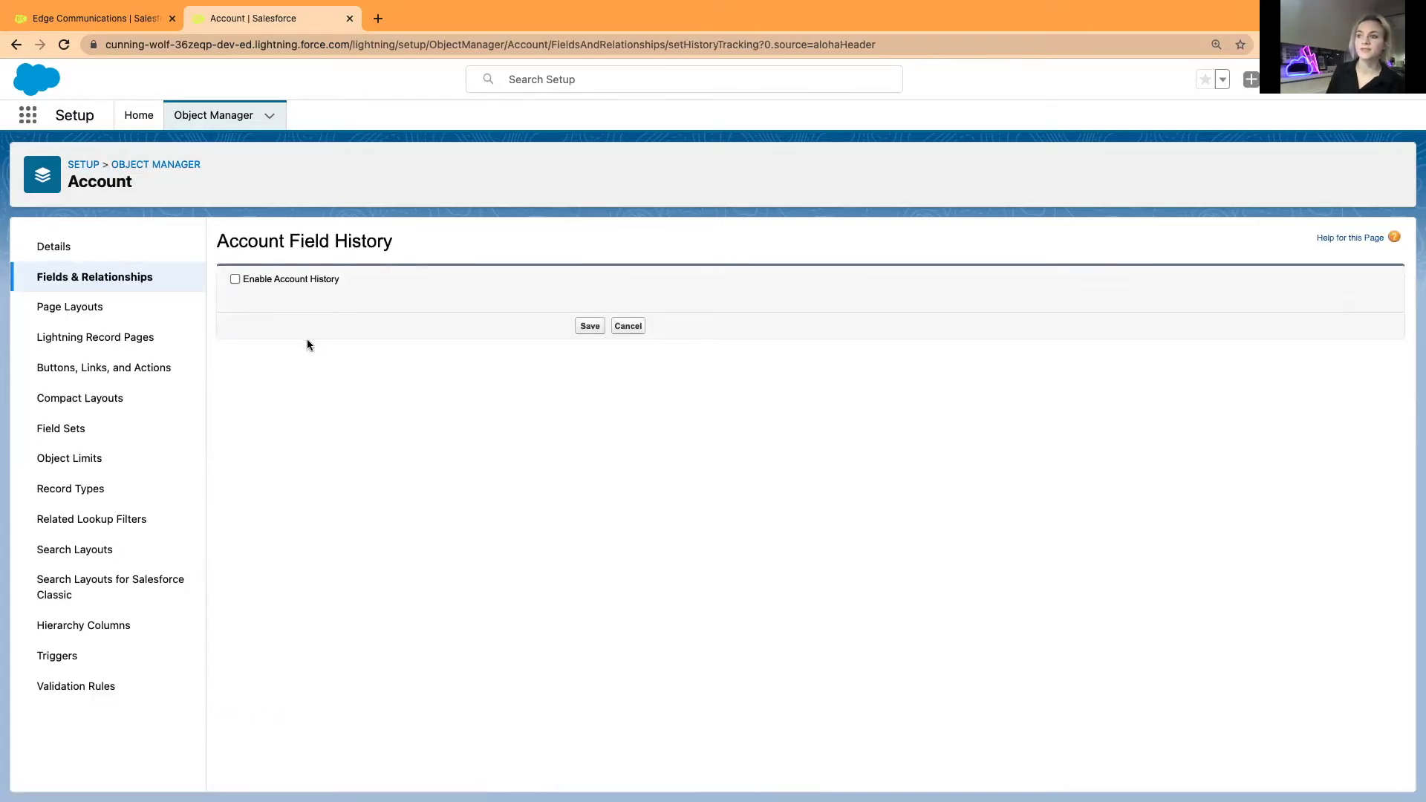
left_click(625, 329)
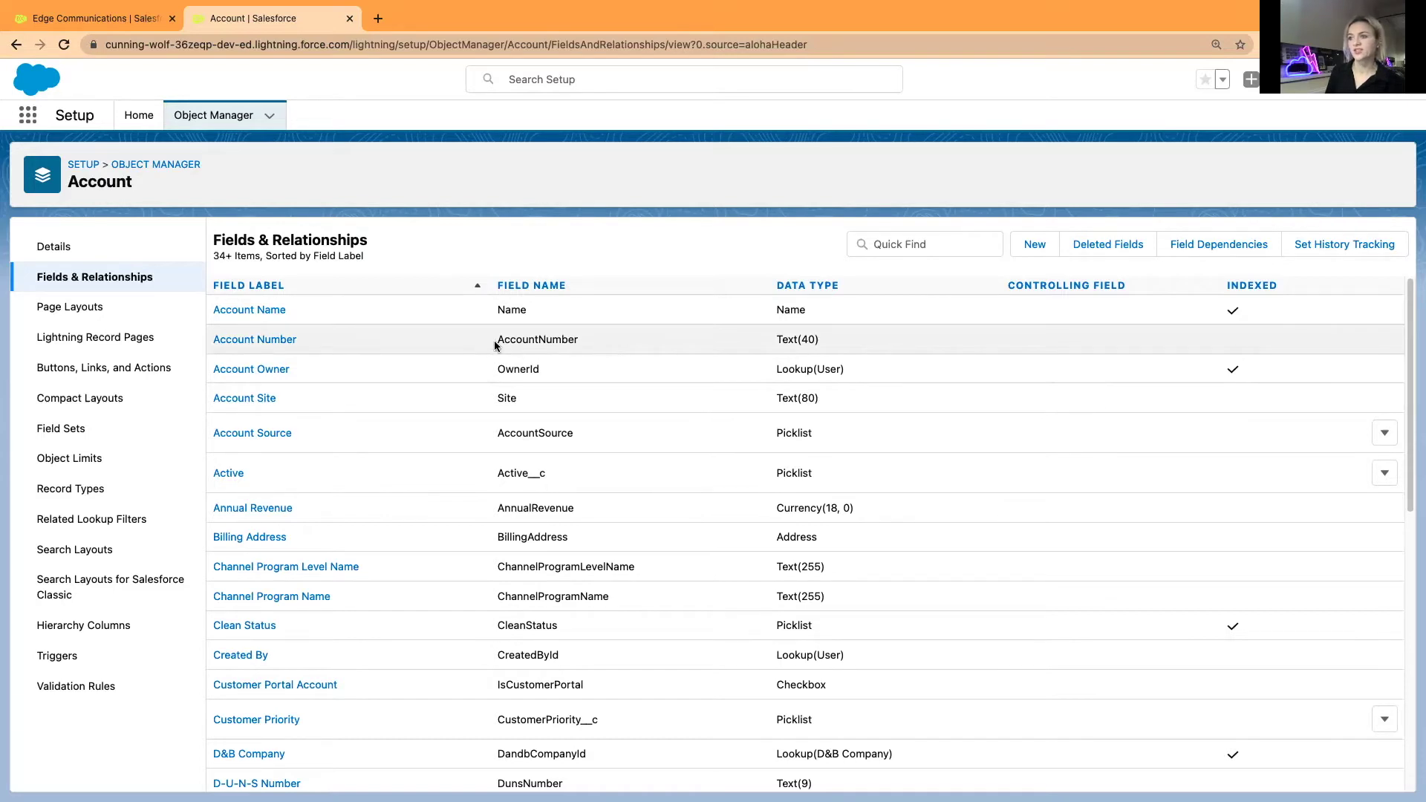
Step: Look through the Account field list, start a new custom field and examine the available data types
scroll(637, 490, "down", 5)
scroll(639, 496, "up", 5)
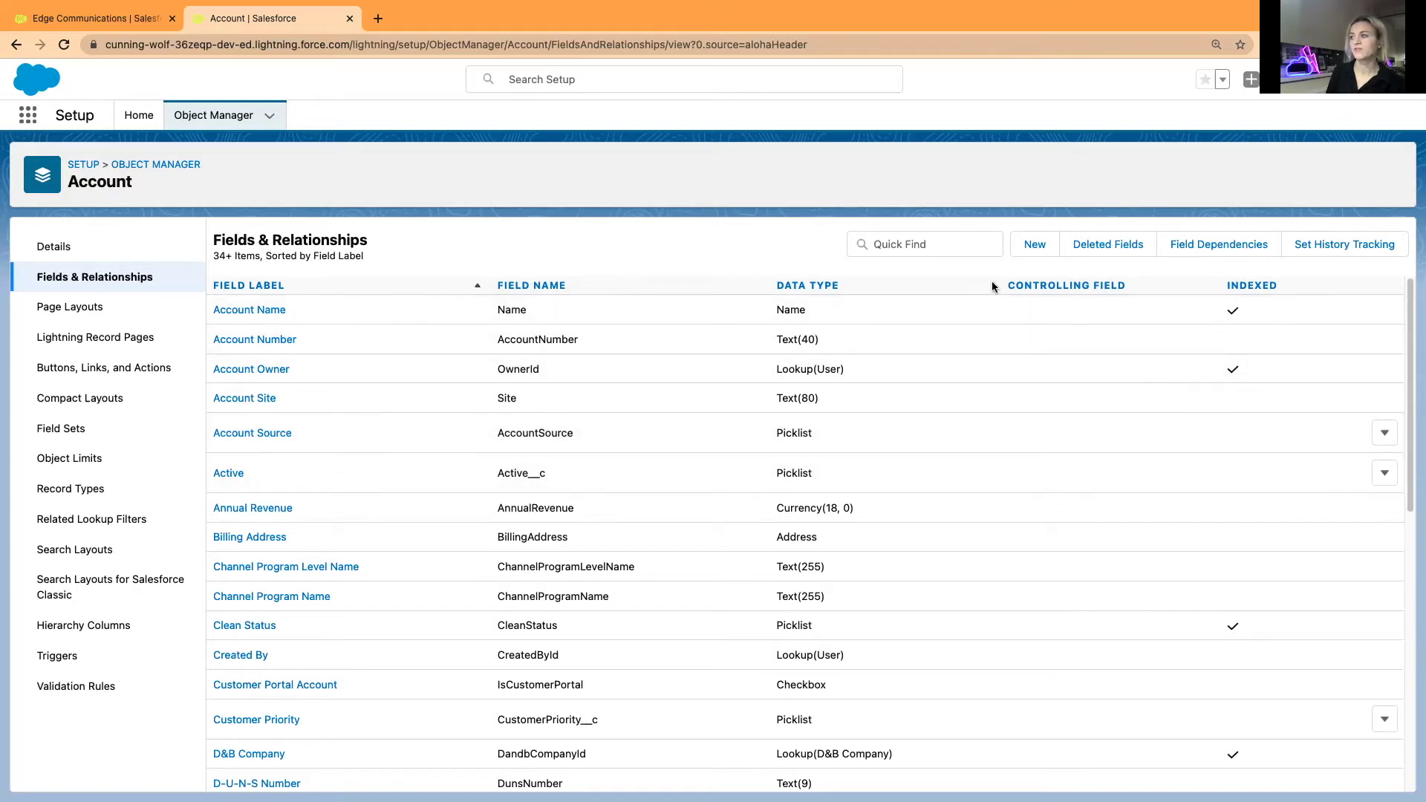
left_click(1032, 247)
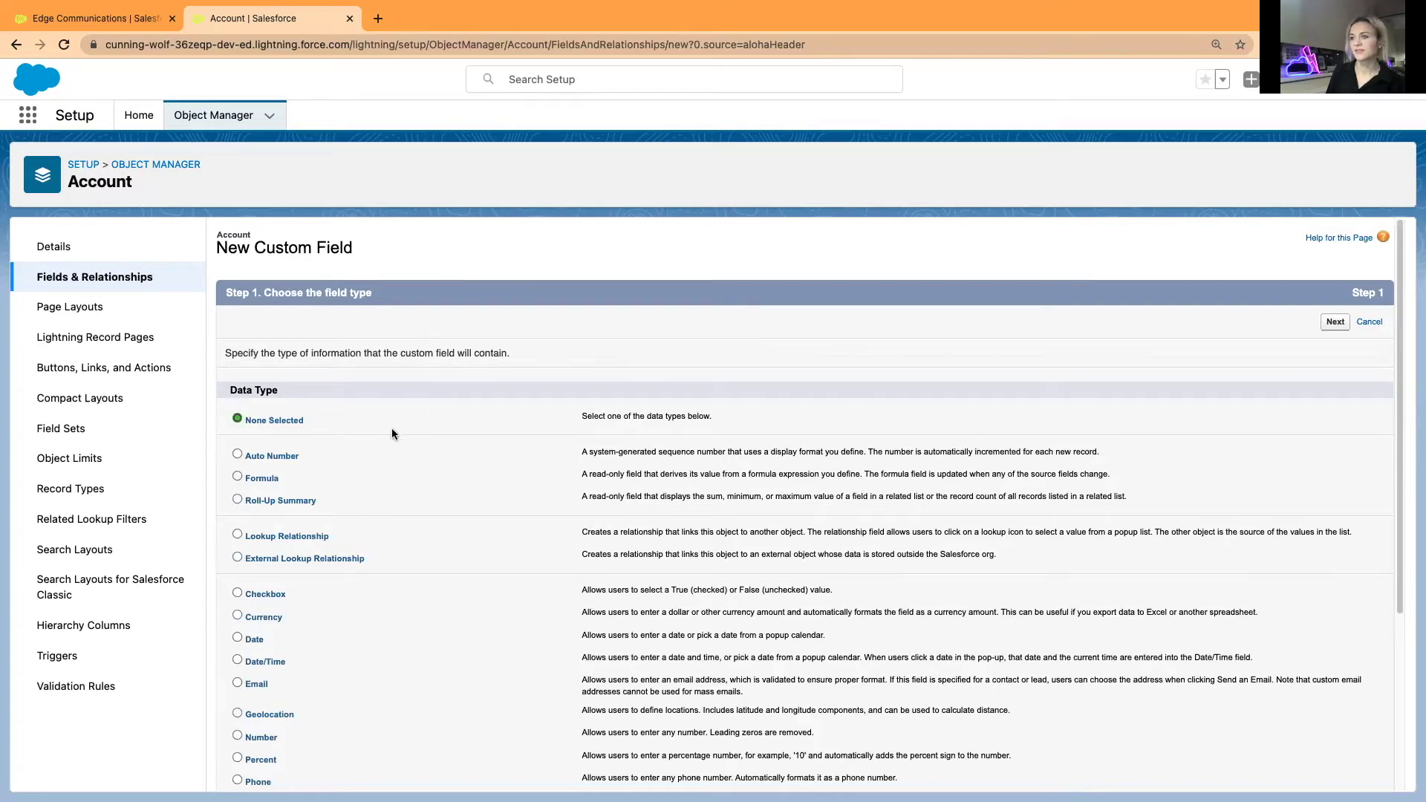
scroll(393, 430, "down", 1)
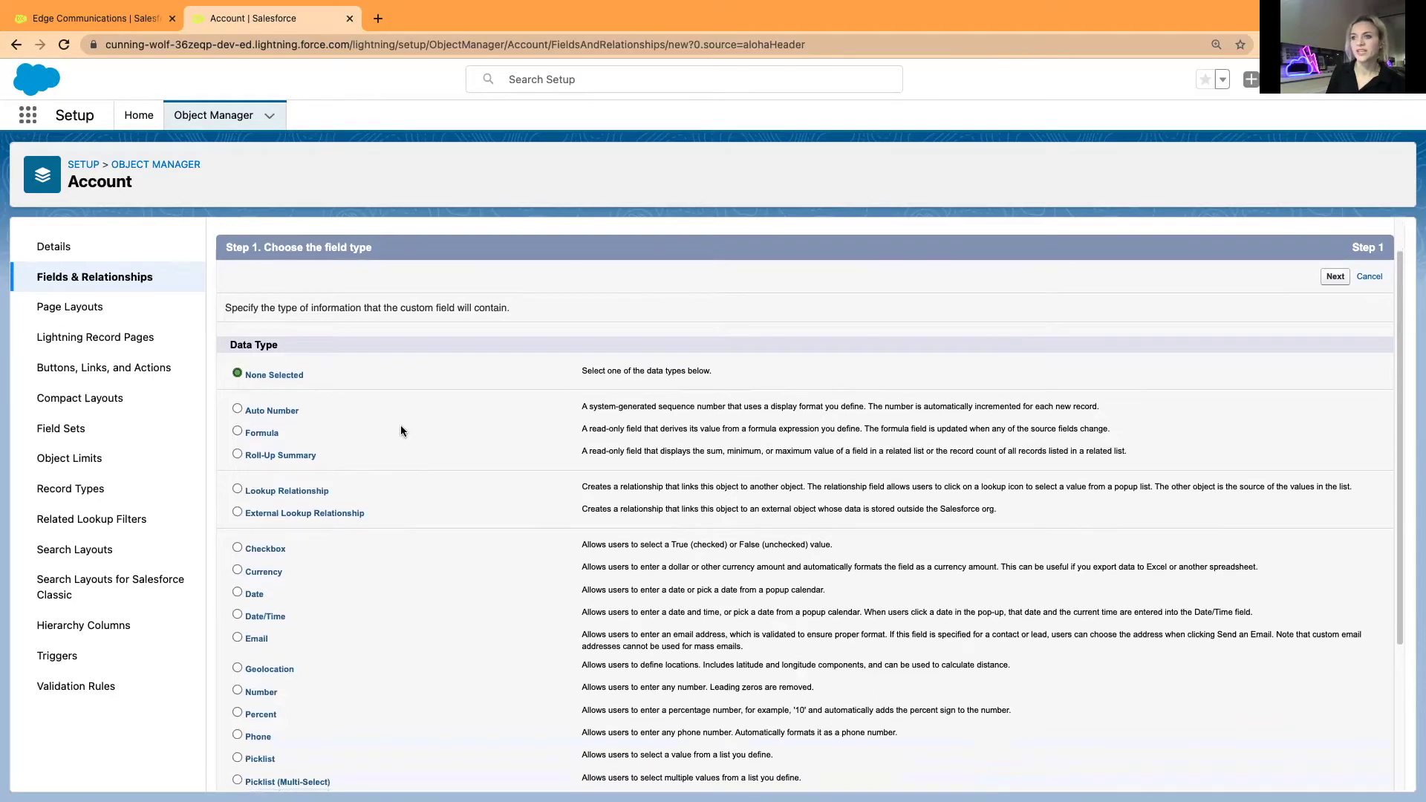
scroll(399, 428, "down", 1)
scroll(399, 428, "down", 1)
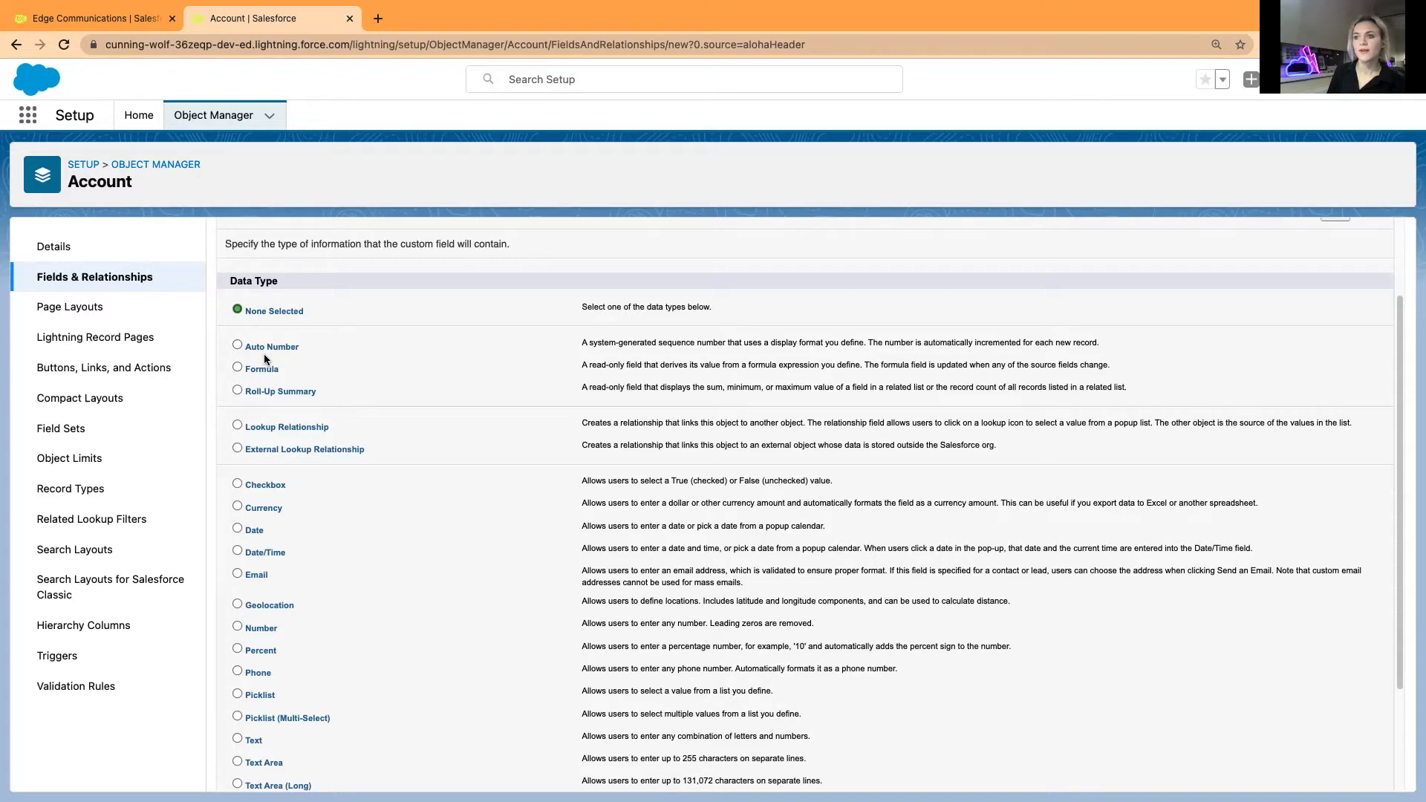
Step: Look at the case numbers in the recently viewed Cases list as an auto-number example, and return to the new Account field
left_click(80, 20)
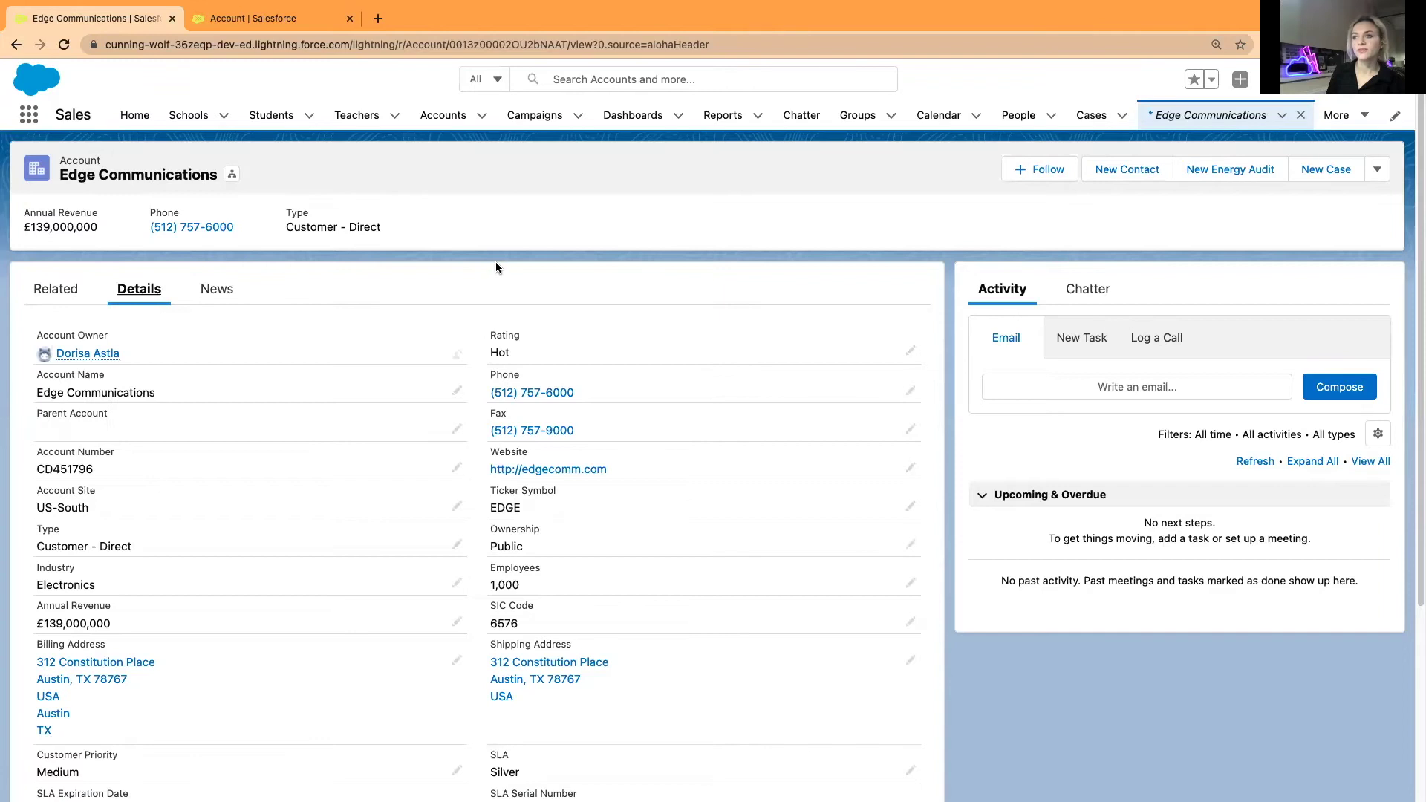
left_click(1091, 115)
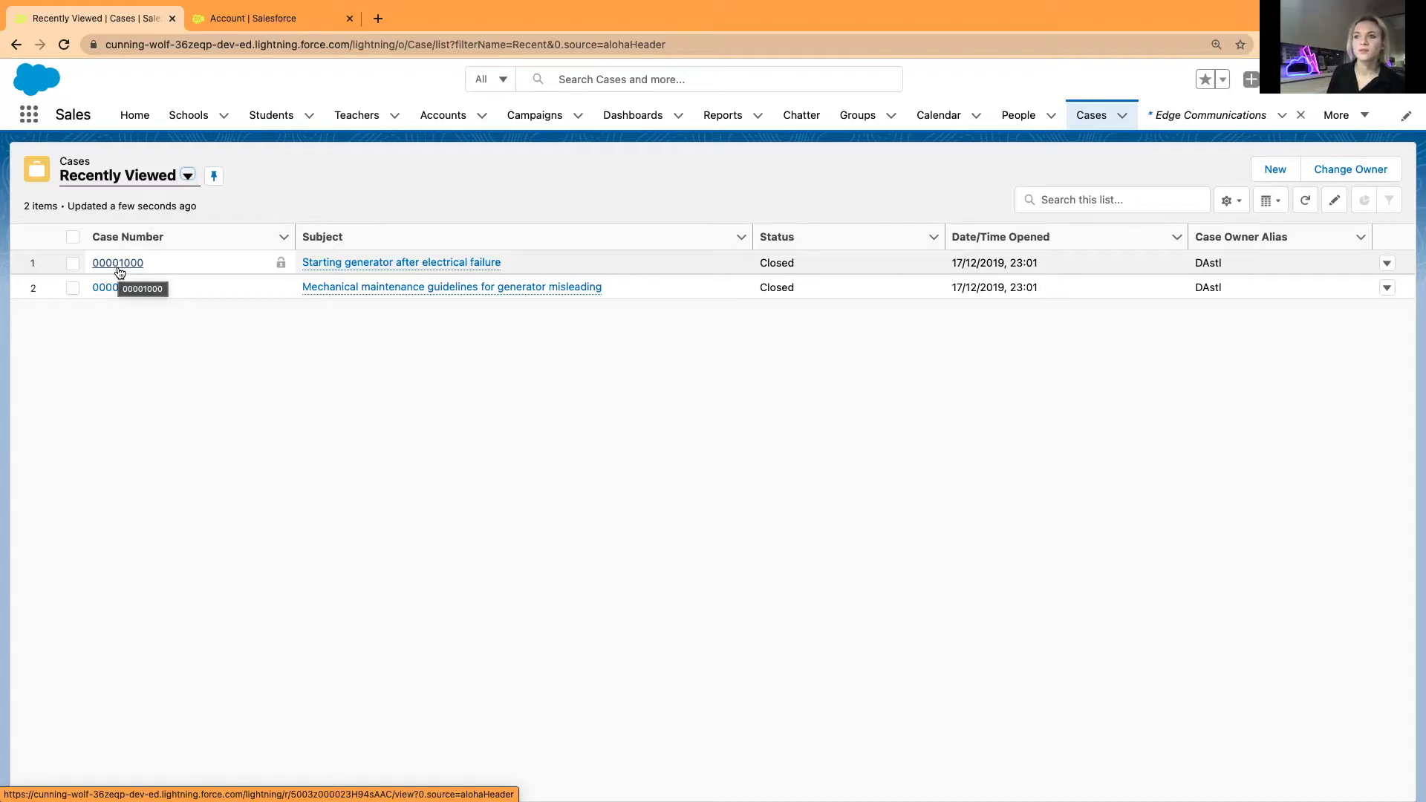
left_click(236, 19)
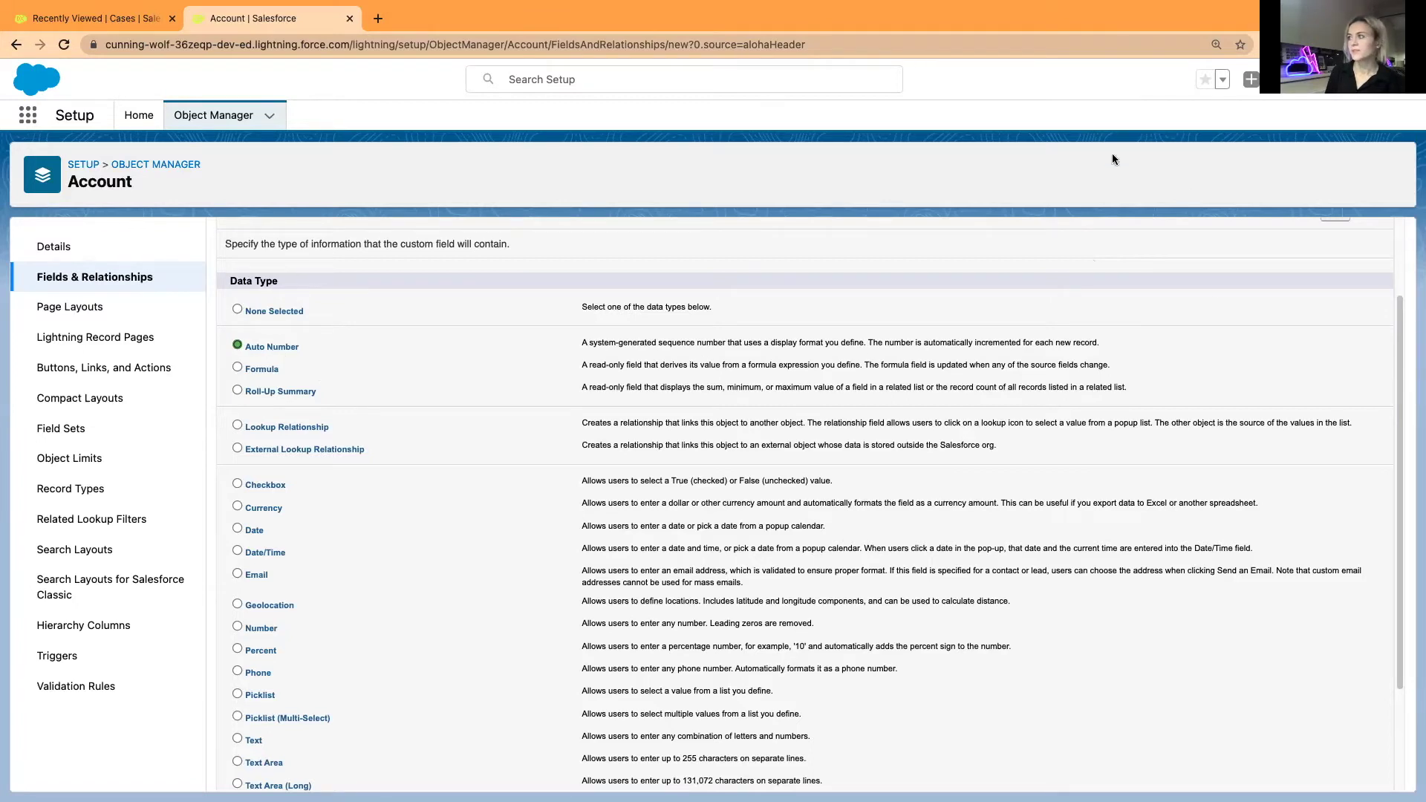
Step: Continue with the Auto Number type to examine its label, display format and starting number settings, and return to the field type choice
scroll(1200, 388, "up", 3)
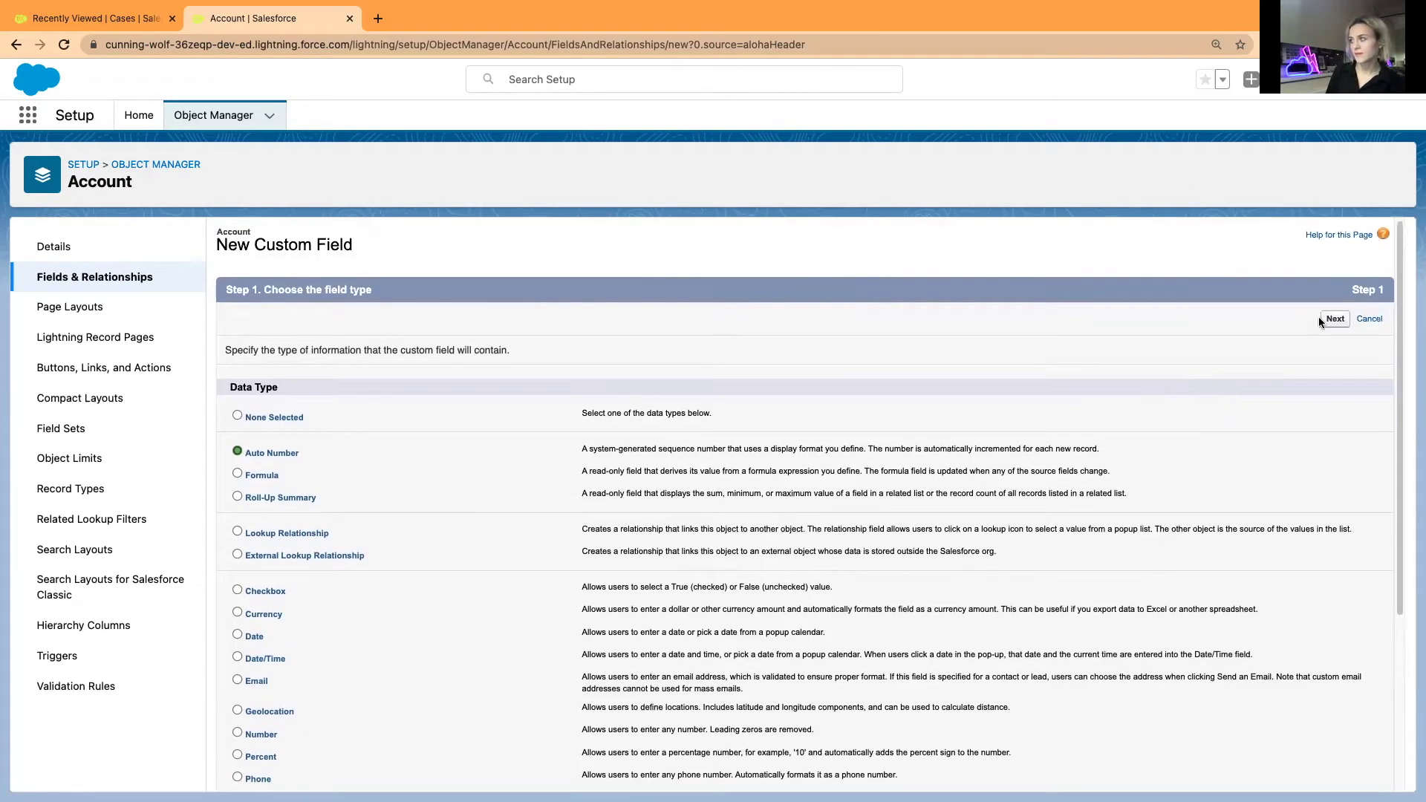
left_click(1334, 319)
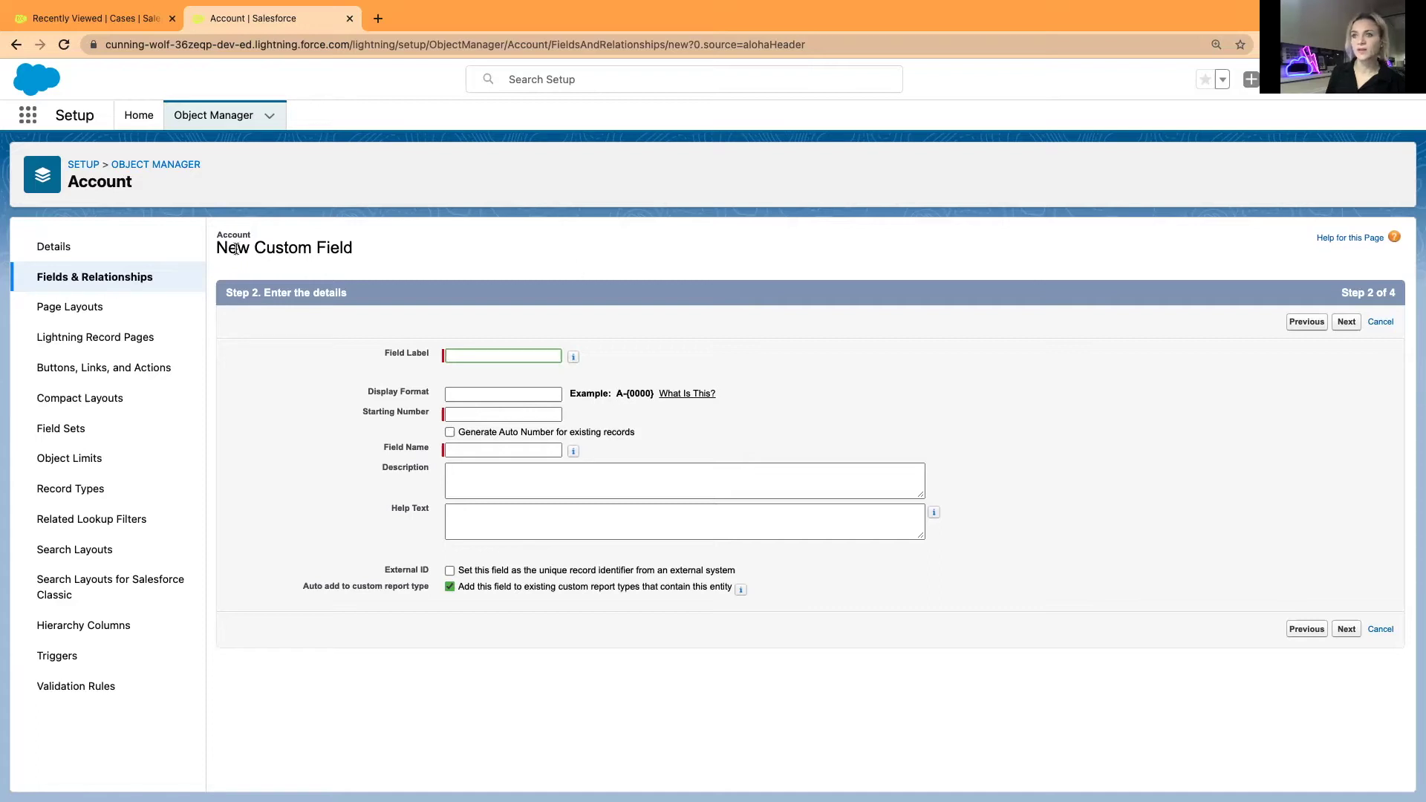
mouse_move(573, 451)
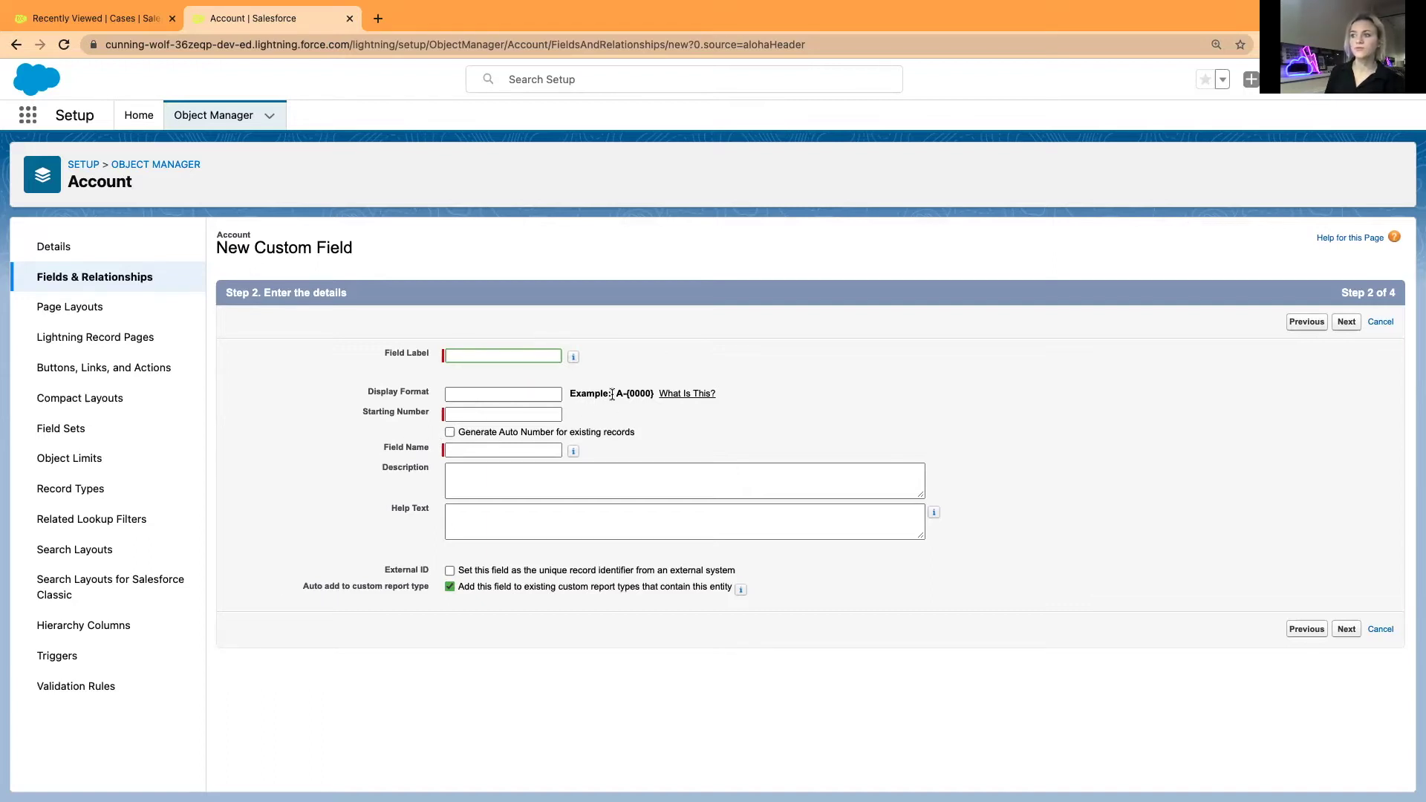
left_click(16, 46)
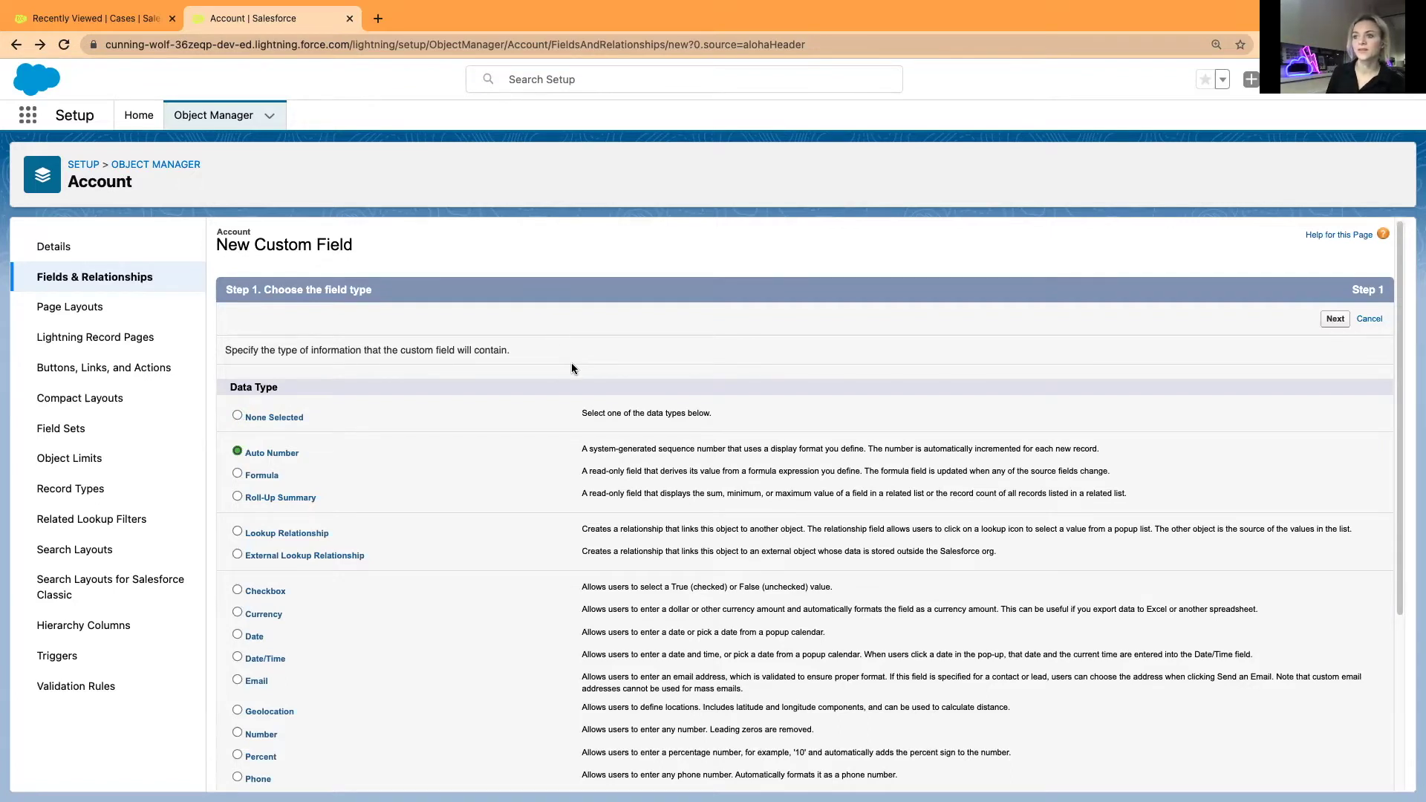
Step: Choose Formula as the new custom field's data type and continue to its output type settings
scroll(572, 364, "up", 1)
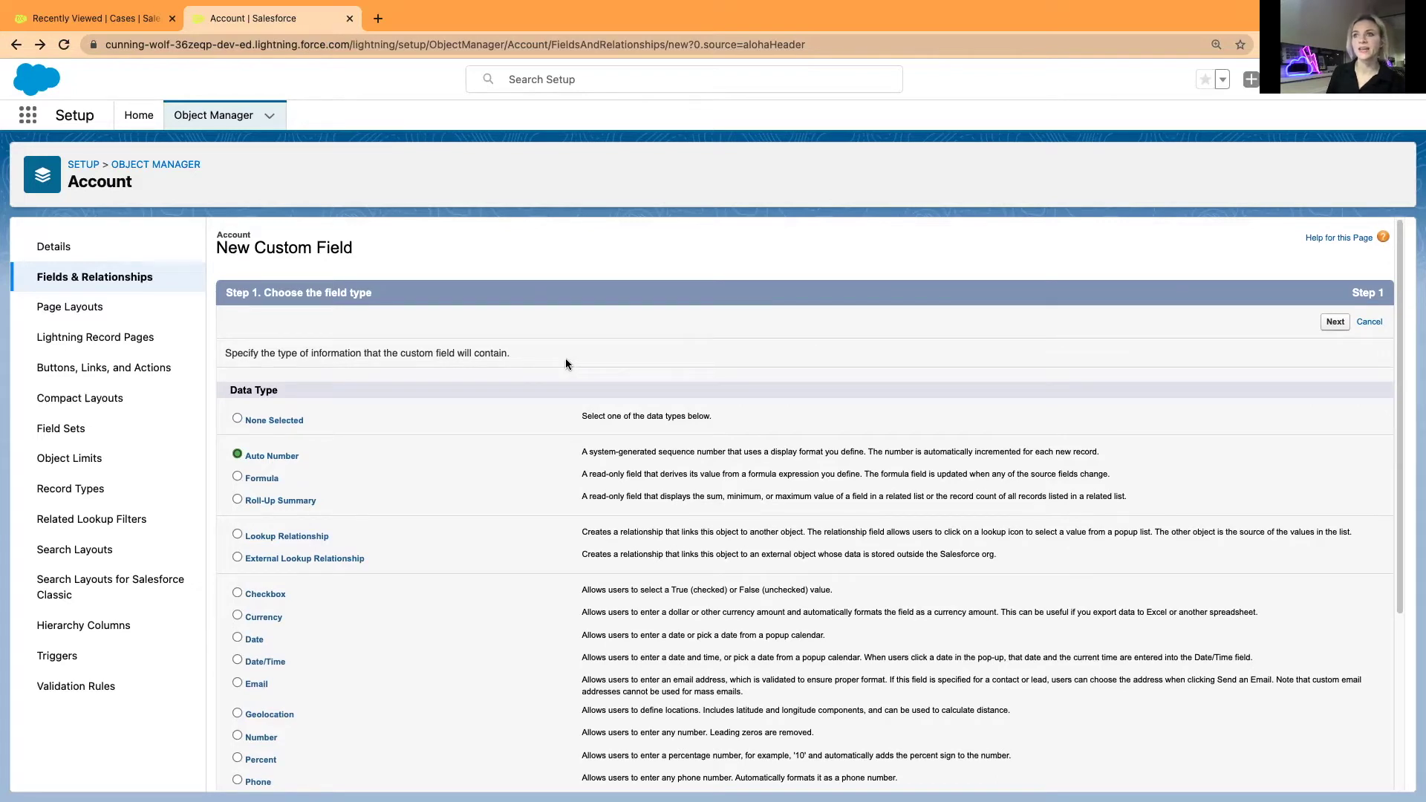
left_click(256, 482)
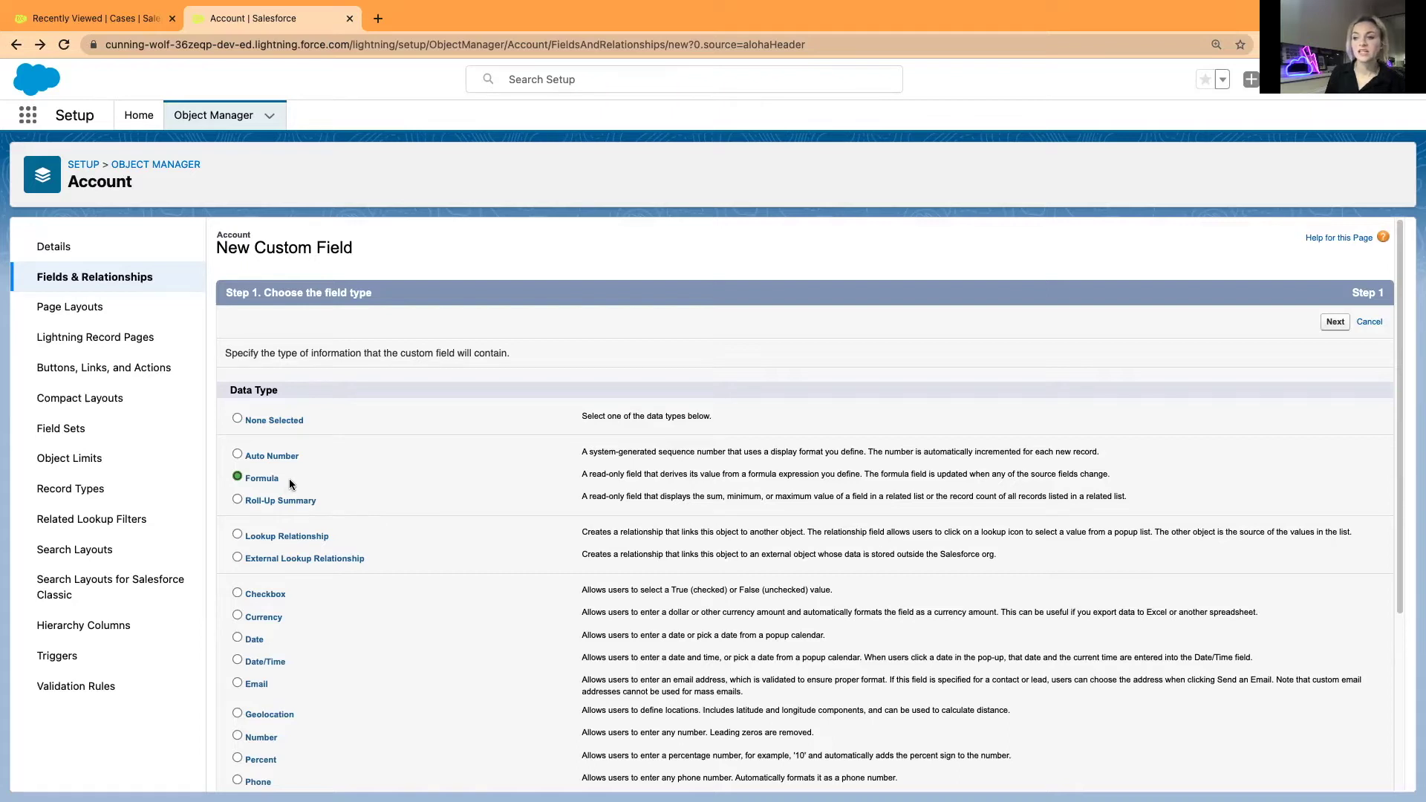
left_click(1334, 325)
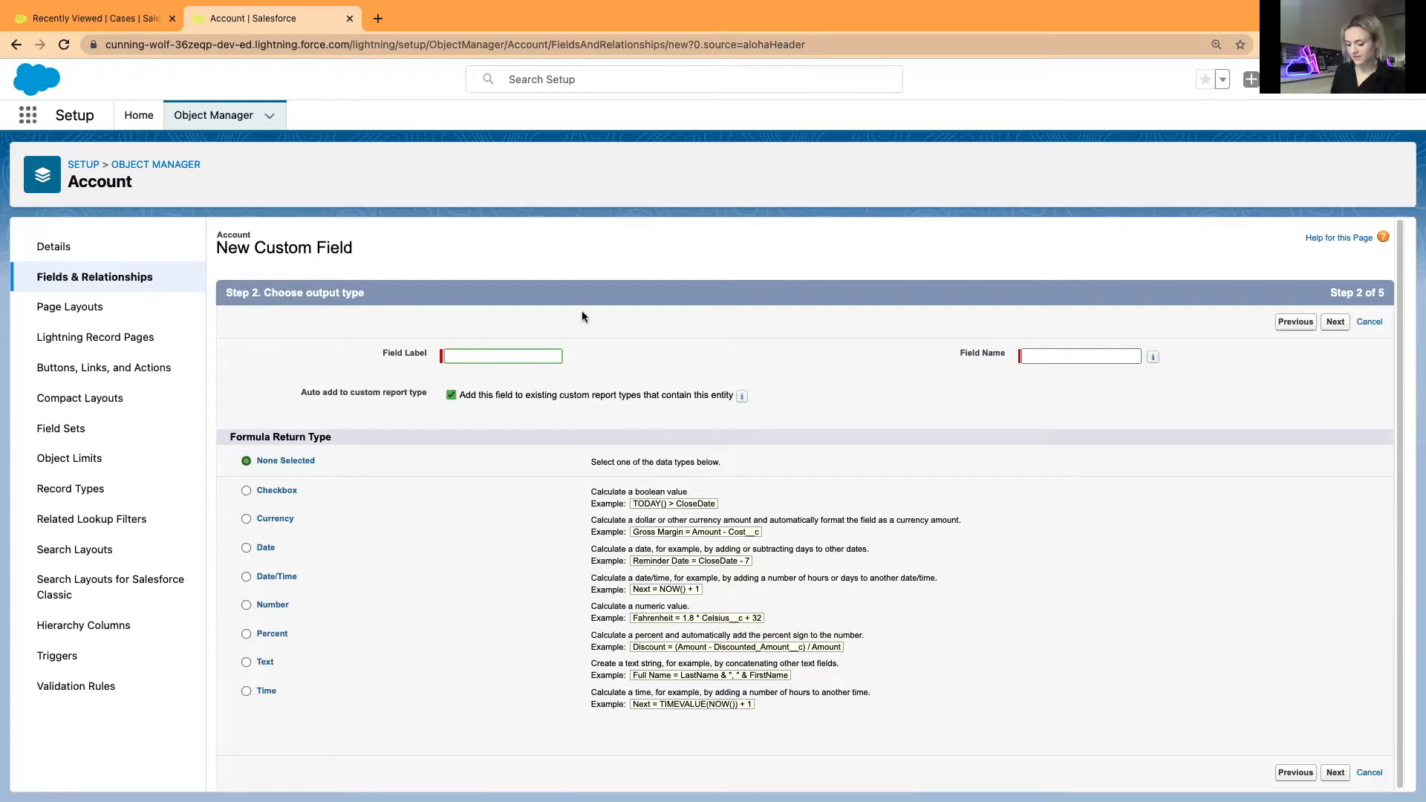
Step: Set the formula field's label to "new label" and let the field name fill in from it
type("label")
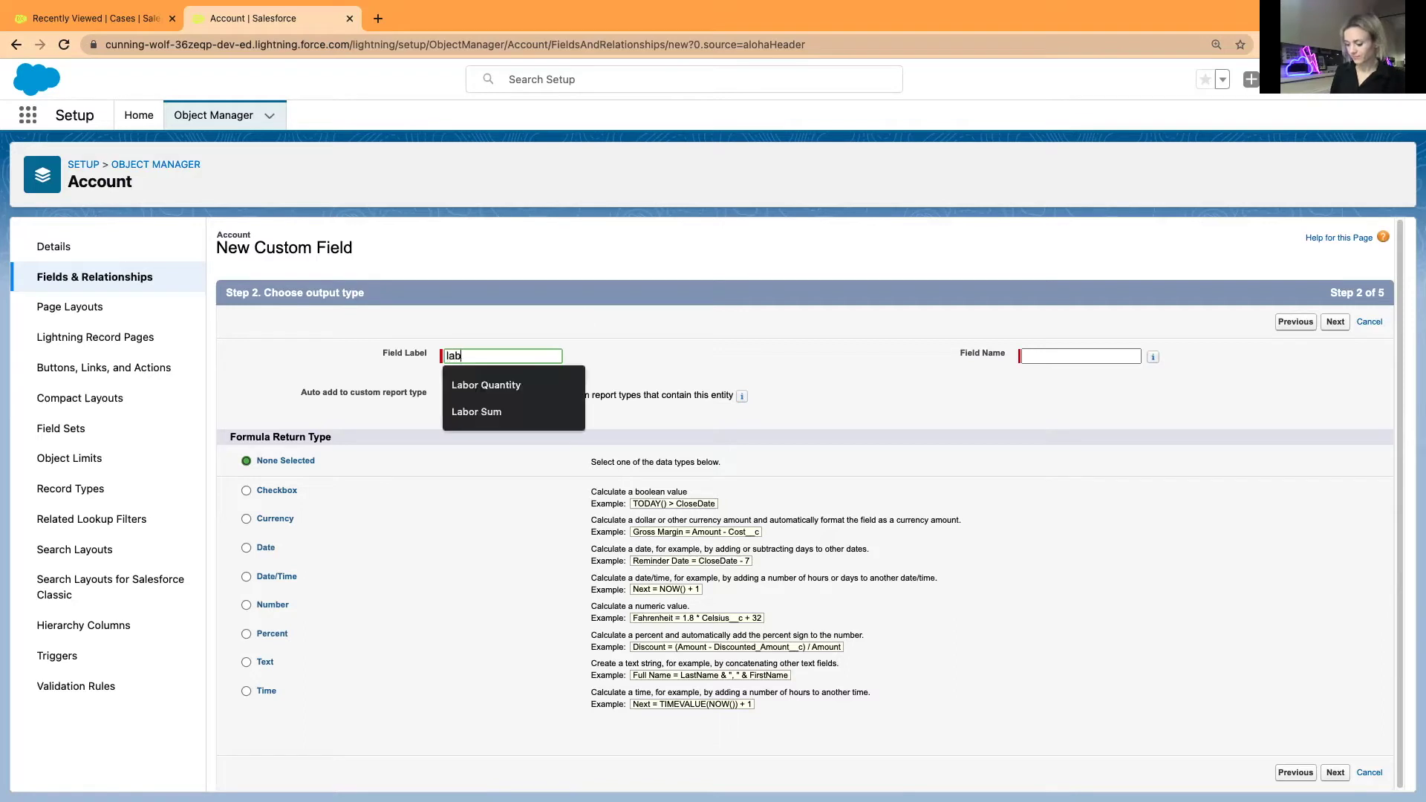
key("BackSpace")
key("BackSpace")
key("BackSpace")
key("BackSpace")
key("BackSpace")
type("new label")
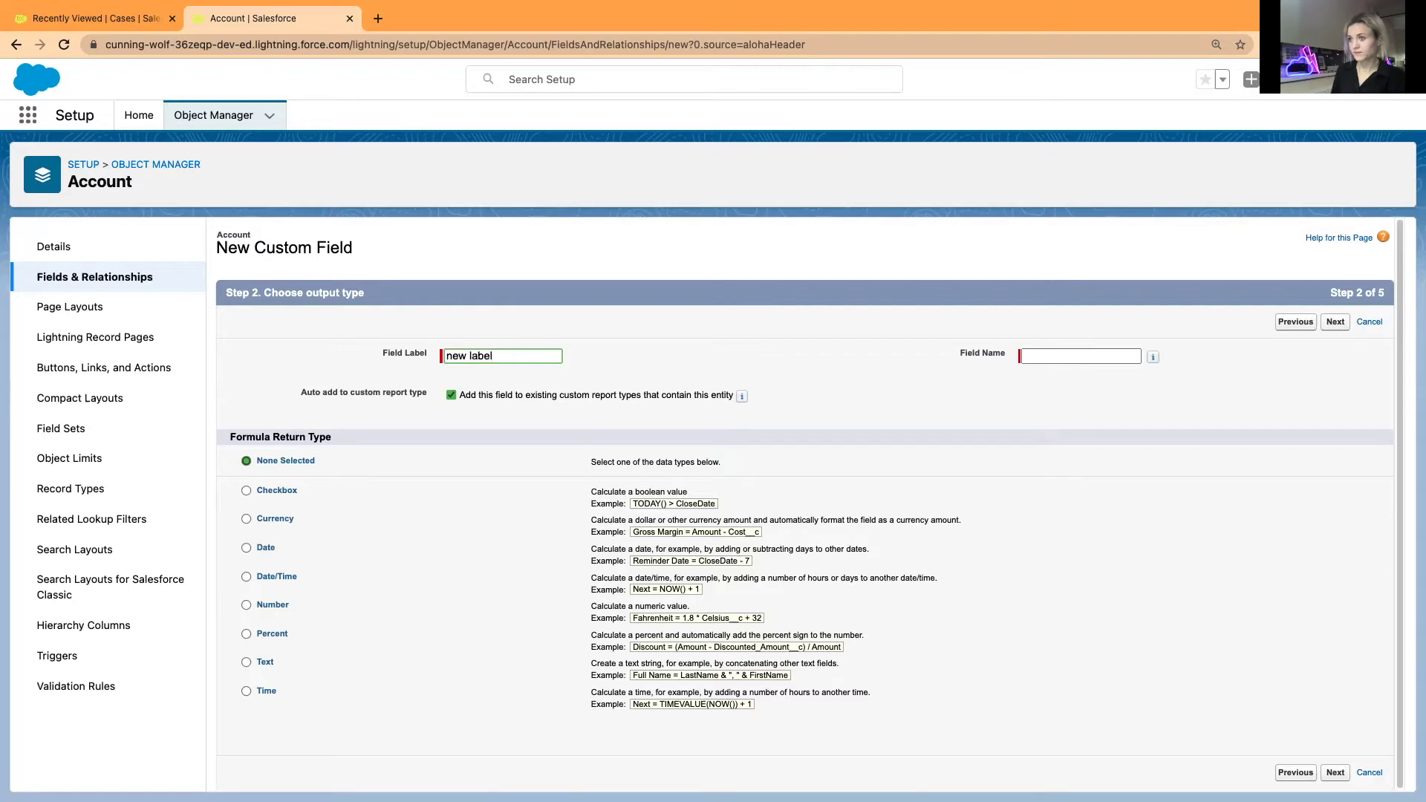
key("Tab")
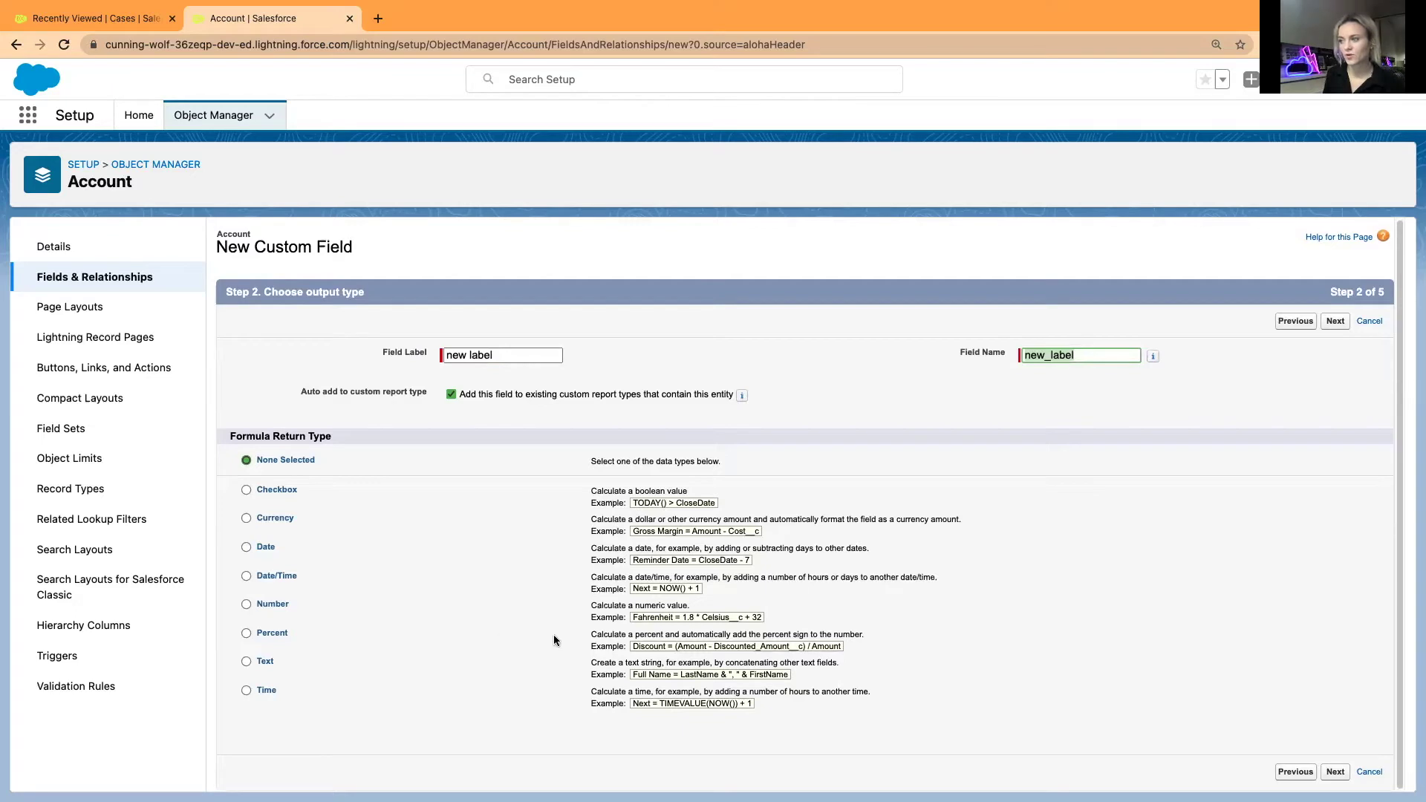
Step: Set the formula return type to Text, continue to the formula step and examine the advanced formula editor
left_click(263, 548)
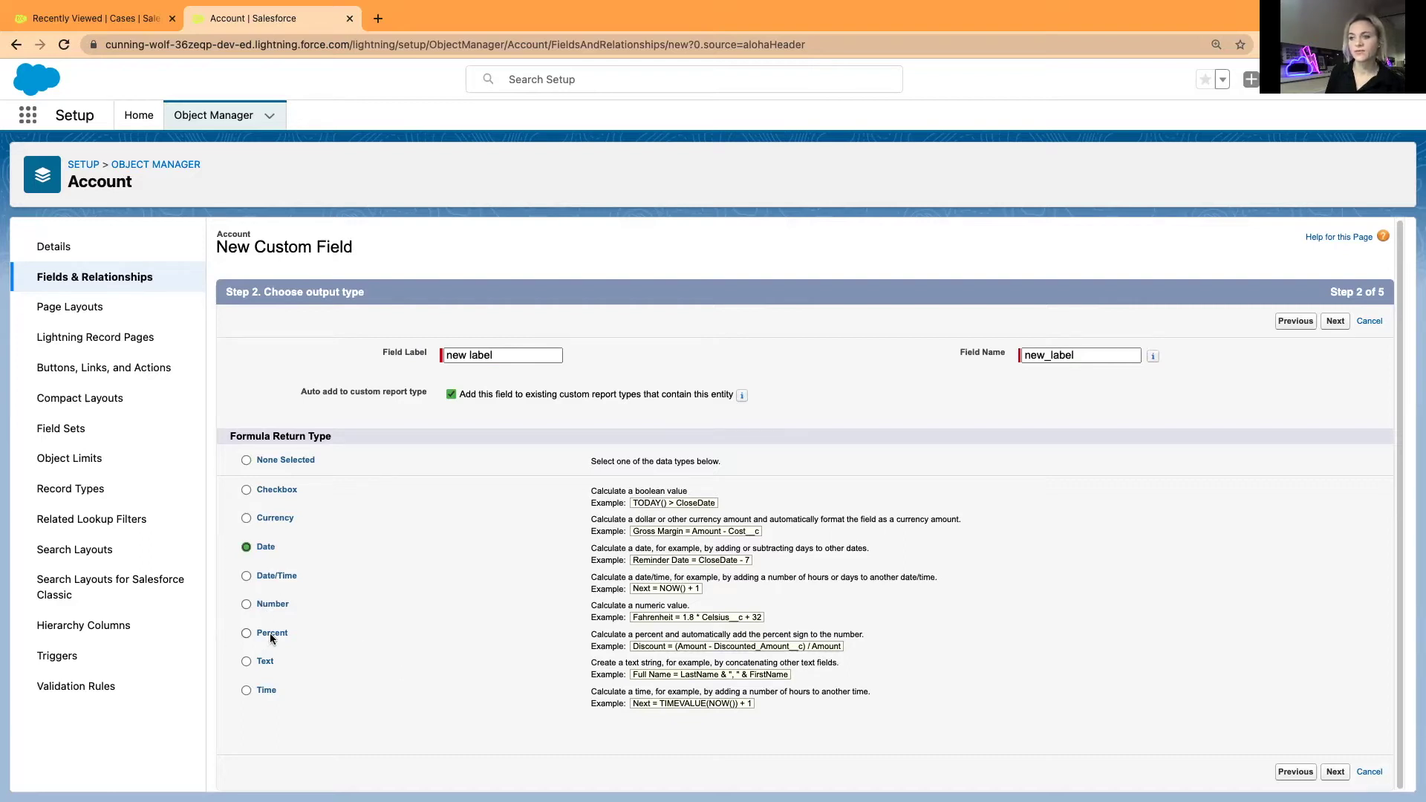
left_click(268, 665)
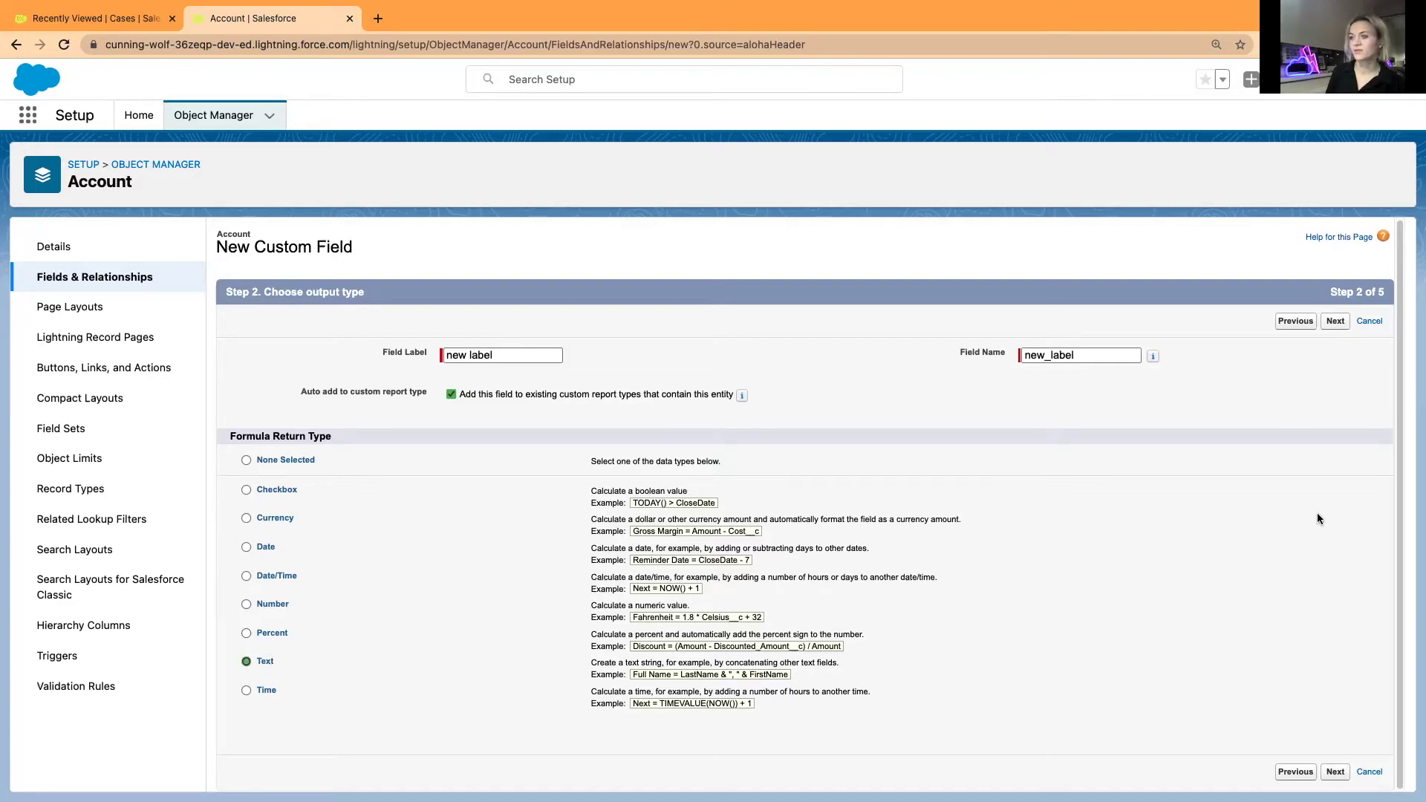
left_click(501, 442)
scroll(497, 442, "down", 3)
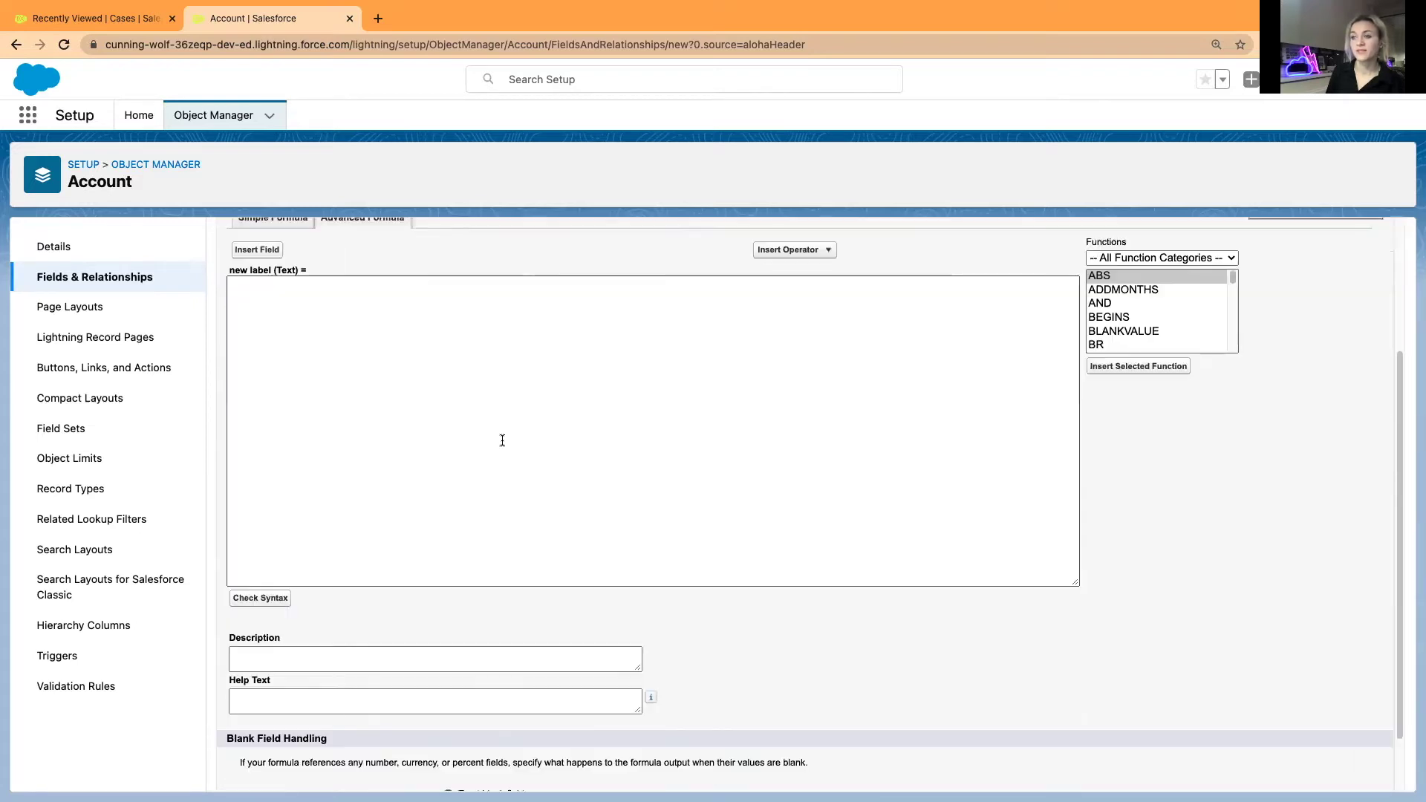
scroll(502, 439, "up", 3)
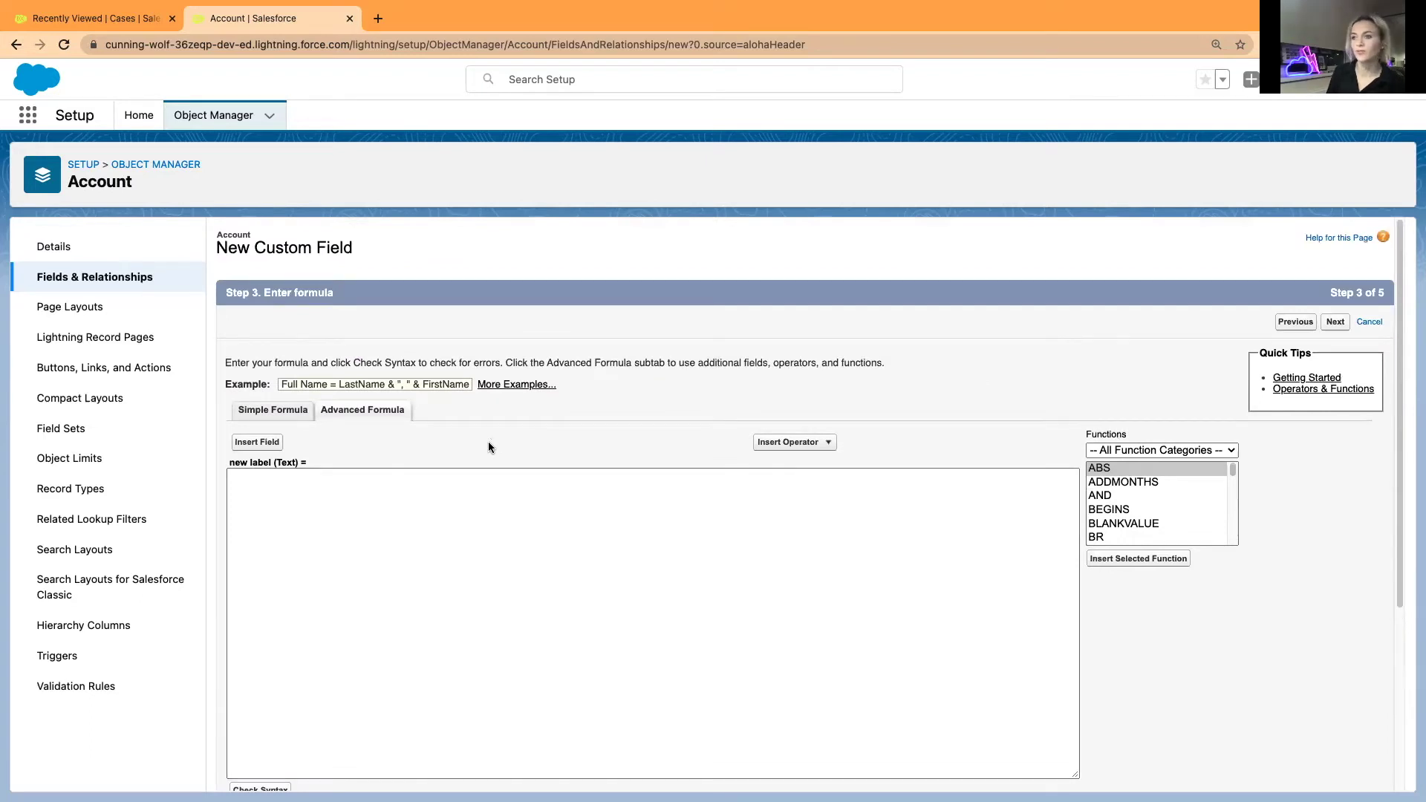
scroll(492, 436, "down", 1)
scroll(461, 438, "down", 1)
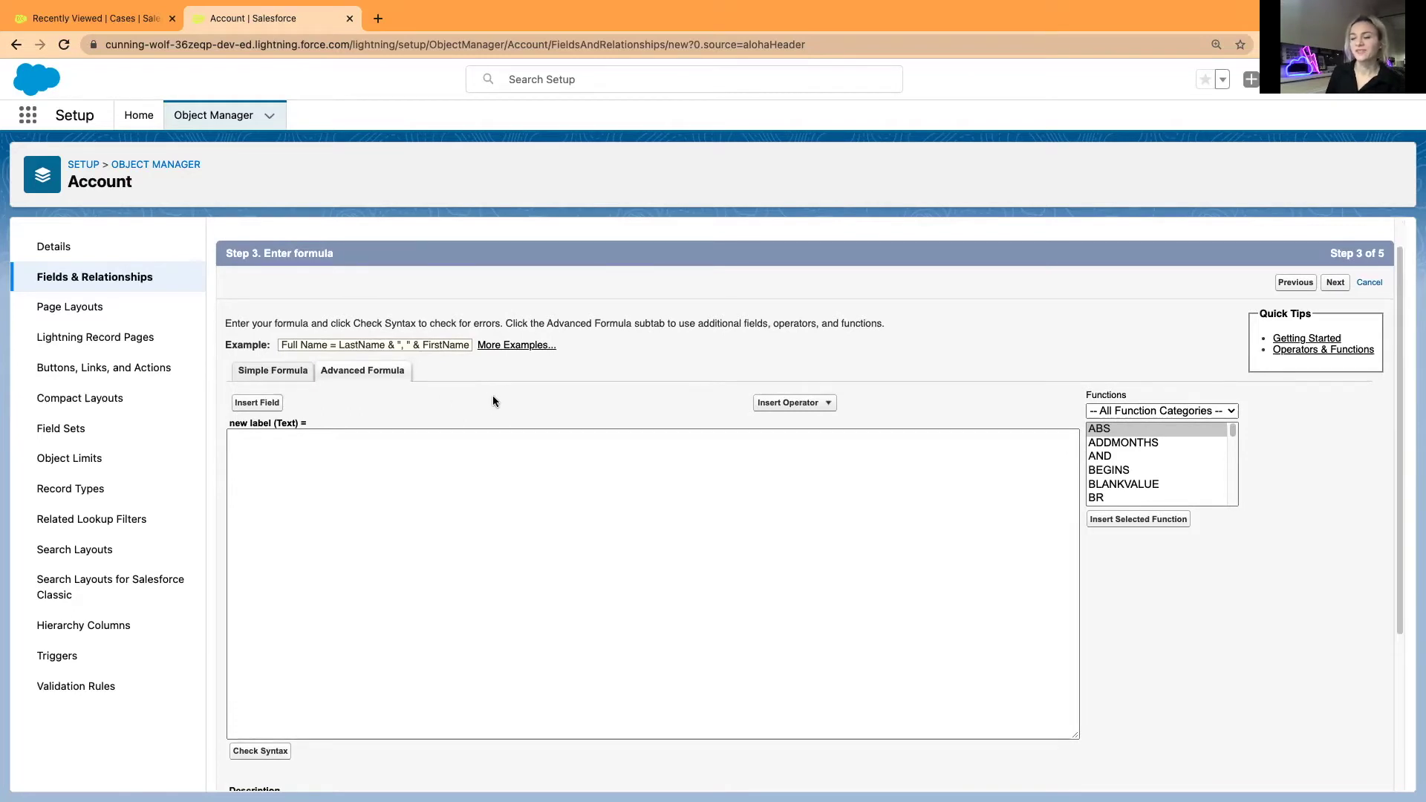
scroll(515, 400, "down", 1)
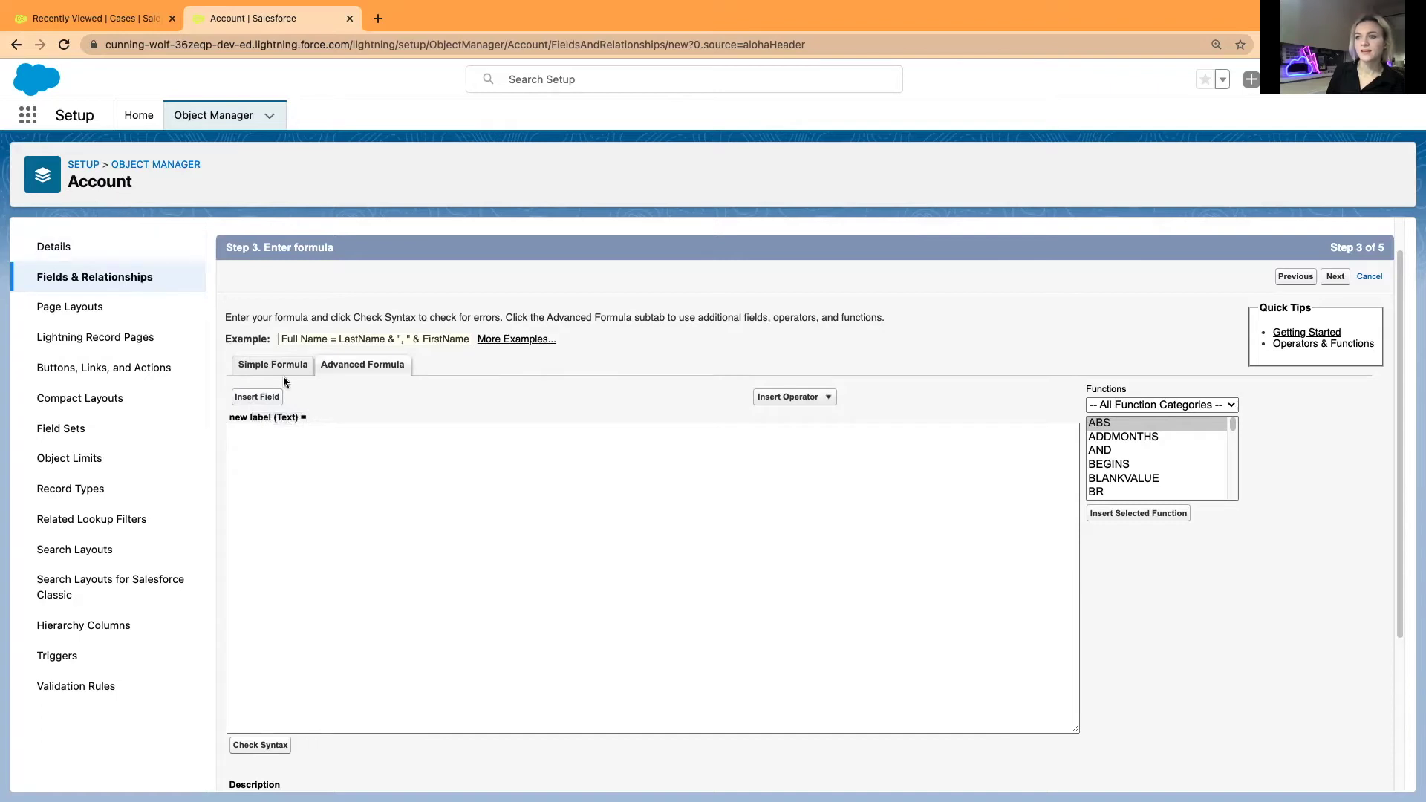
Step: Switch to the Sales app records, open the Edge Communications account and examine its detail fields from owner to description
left_click(93, 20)
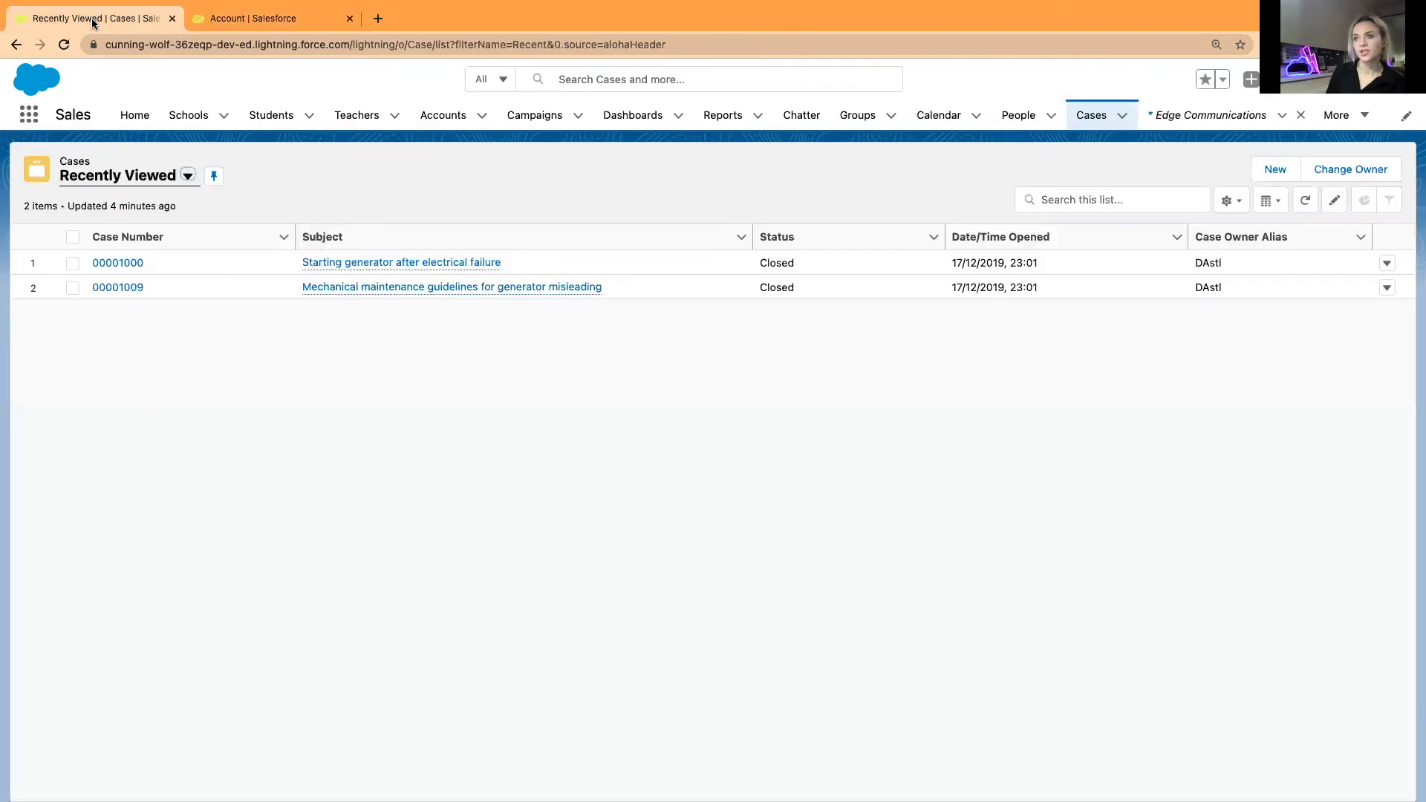
left_click(113, 262)
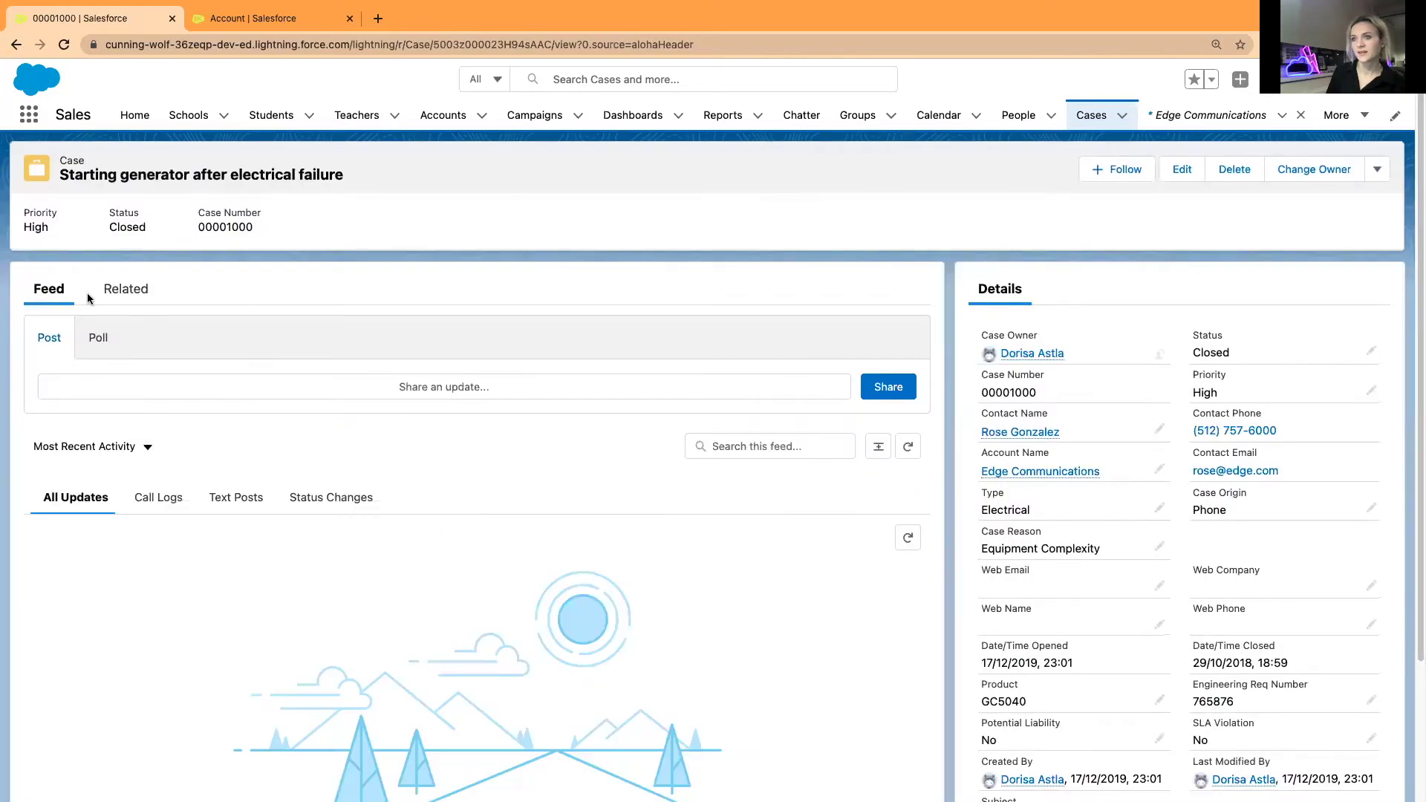
left_click(444, 115)
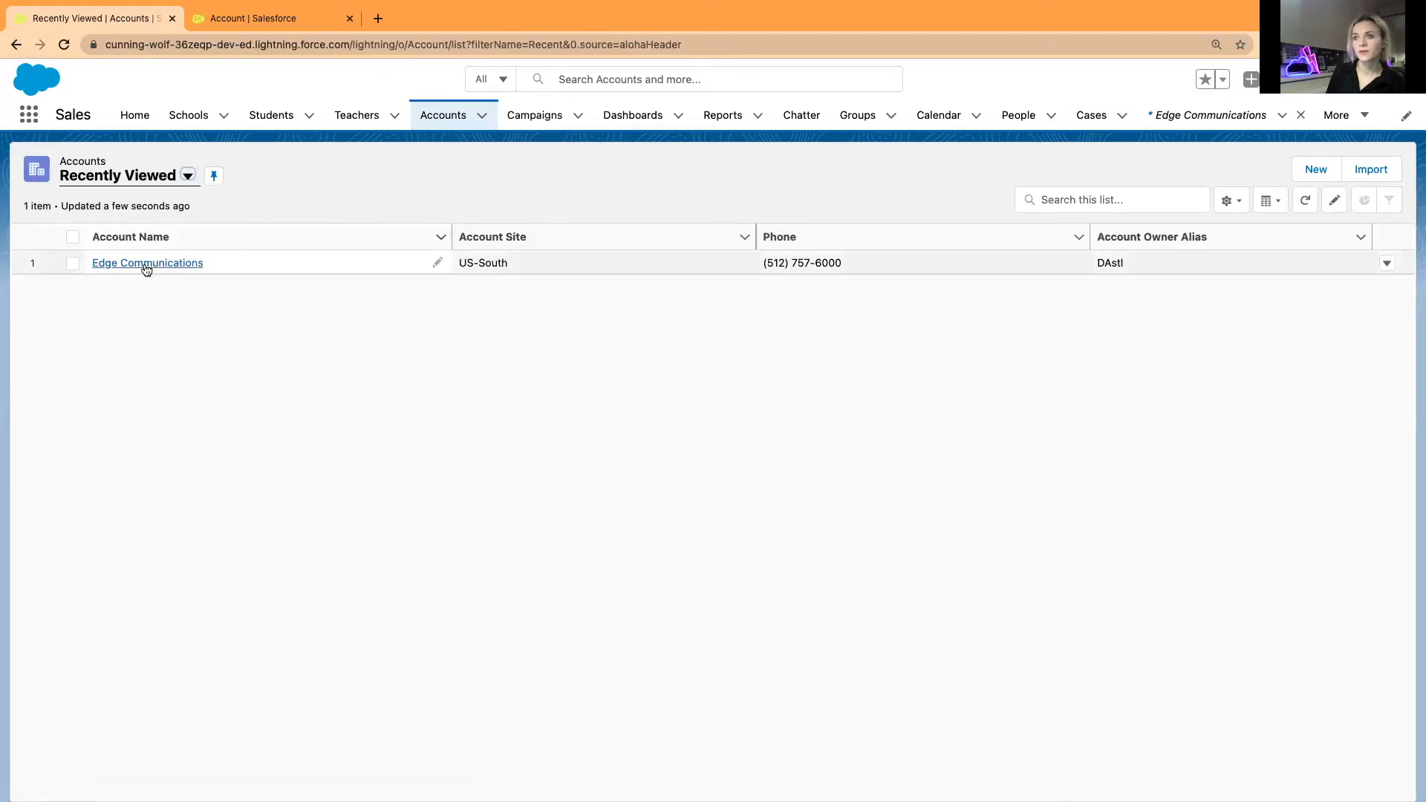
left_click(145, 264)
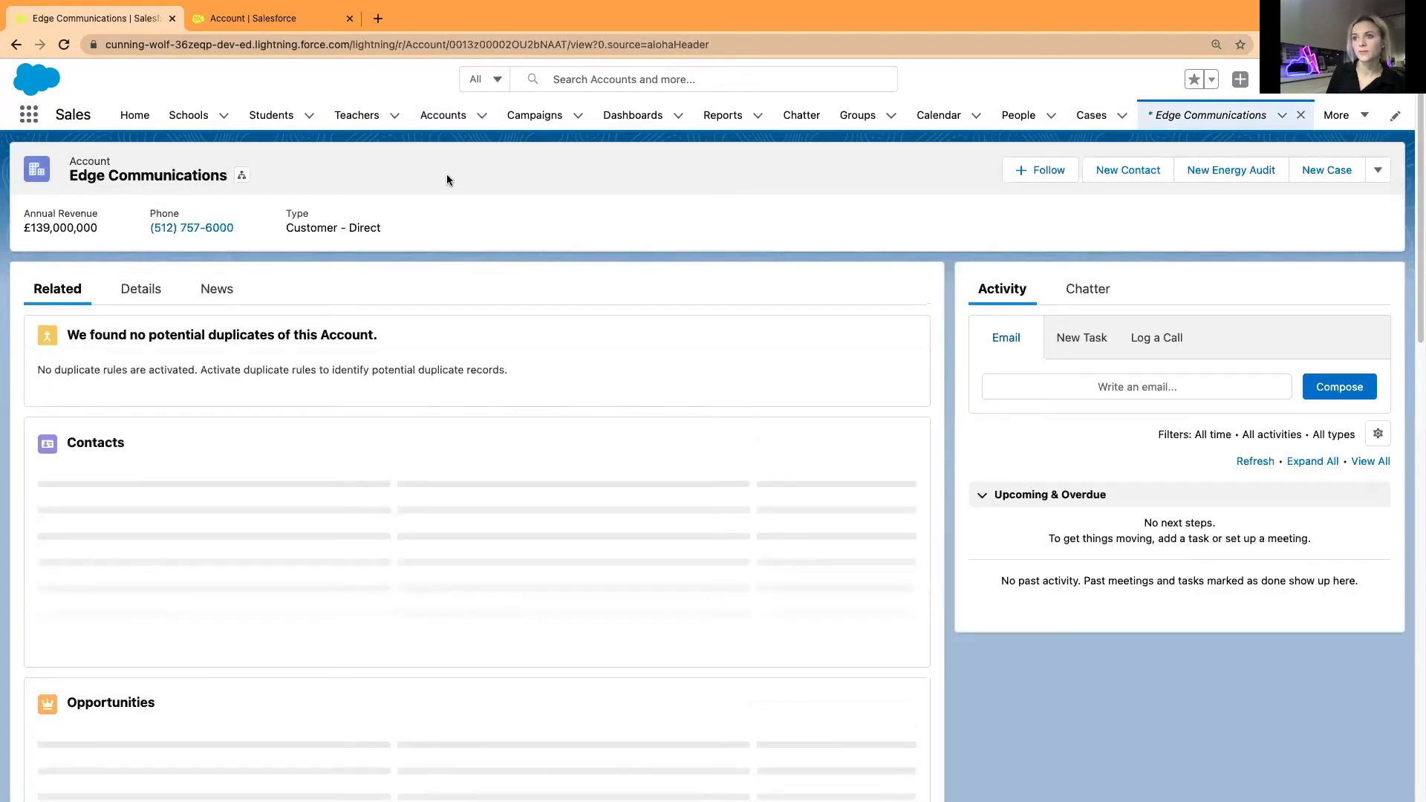
left_click(140, 291)
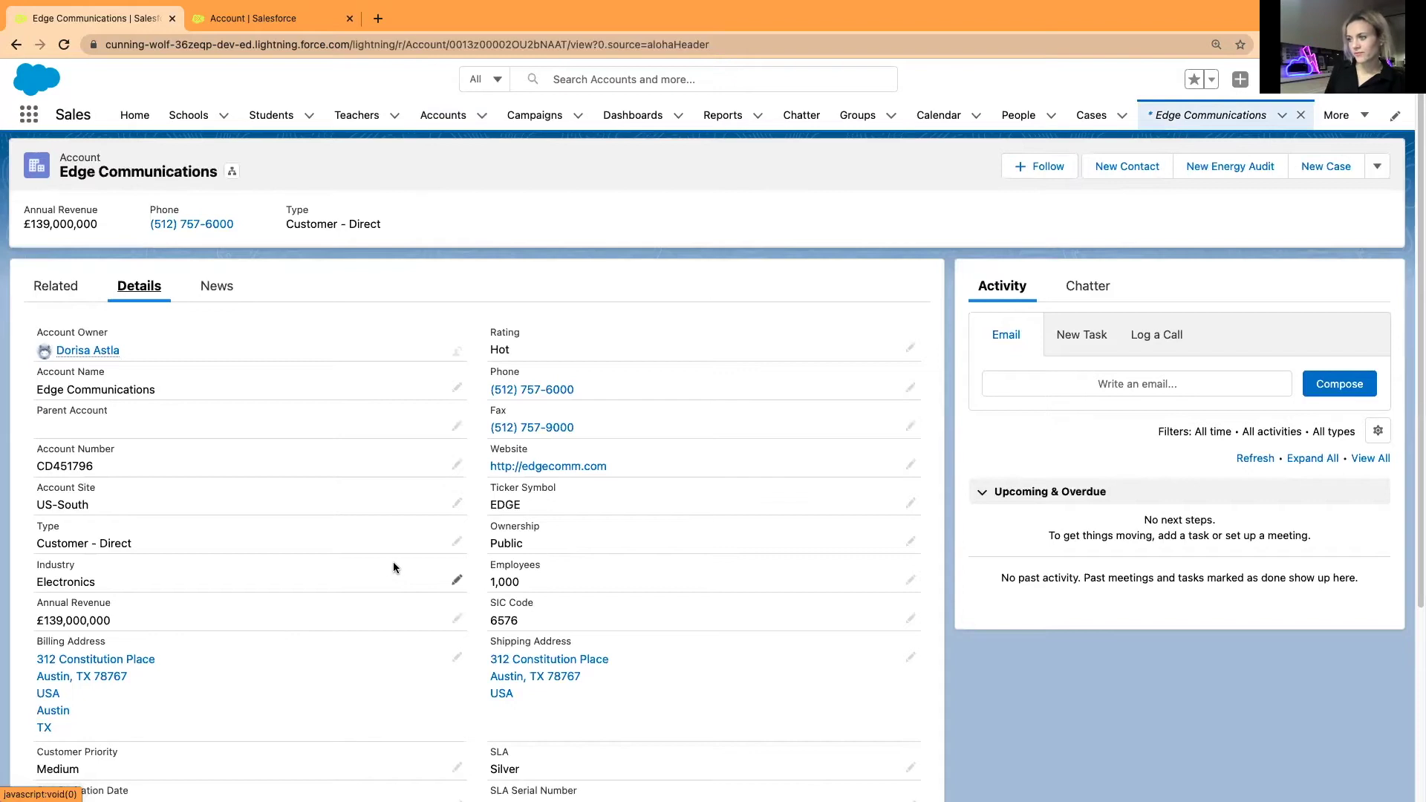
scroll(394, 565, "down", 4)
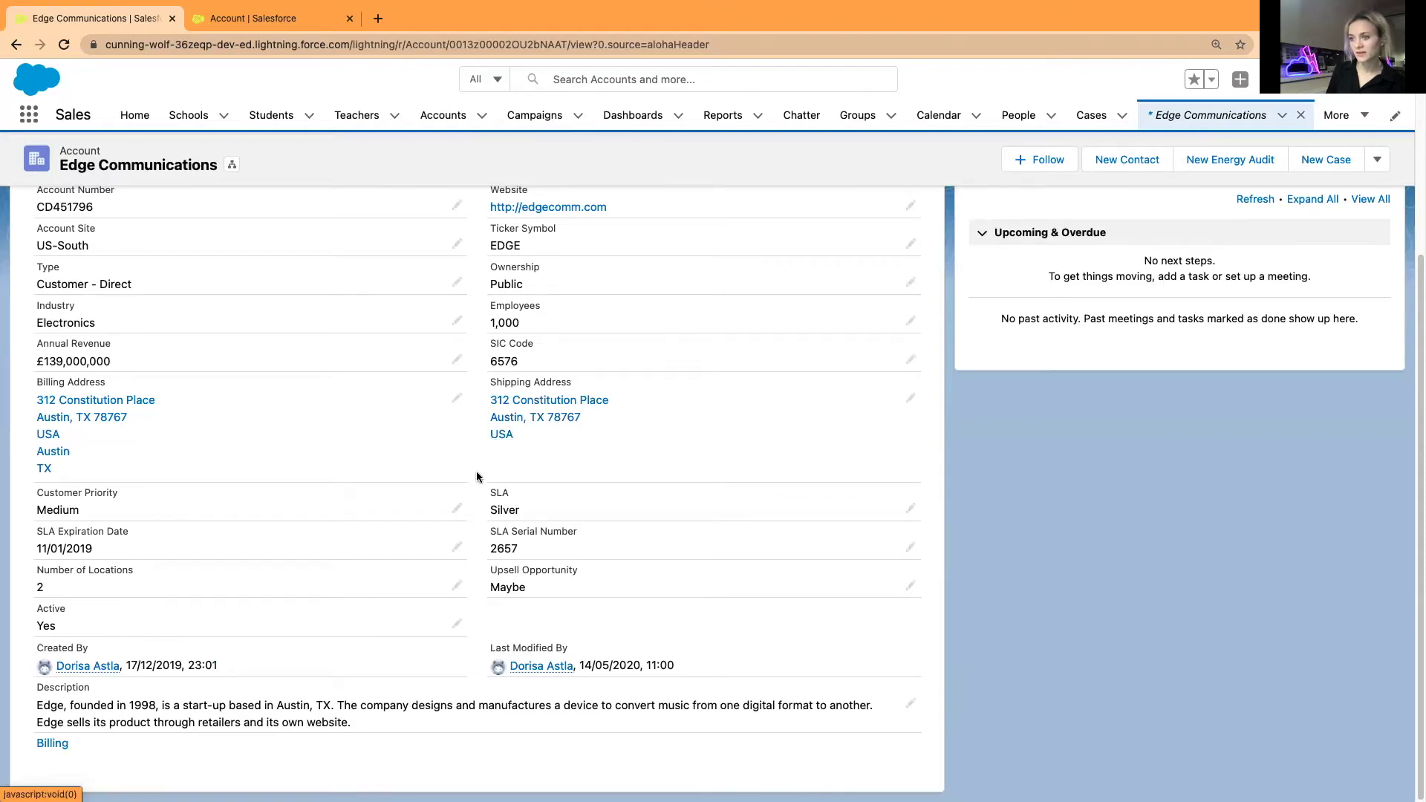
scroll(486, 475, "up", 5)
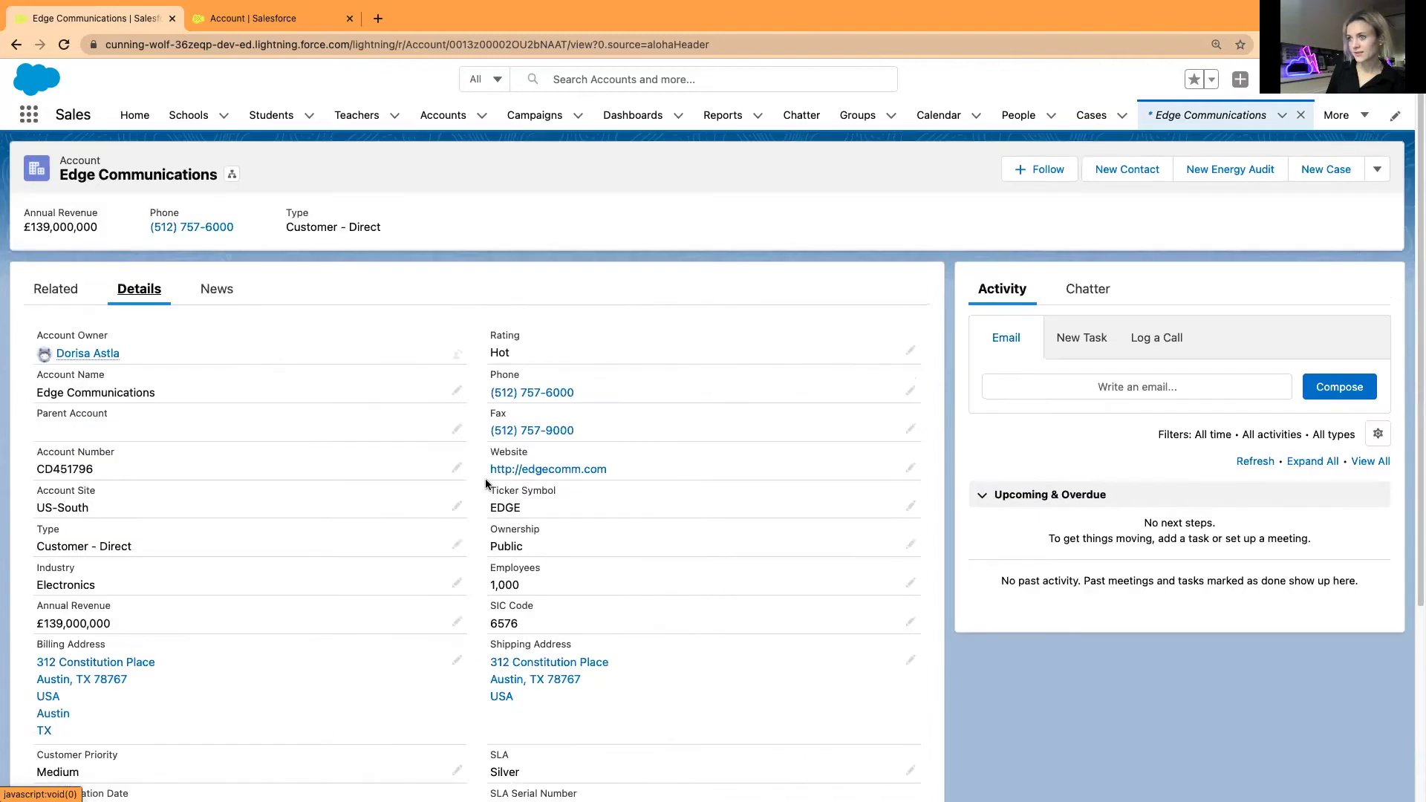
scroll(479, 516, "down", 3)
scroll(479, 516, "up", 3)
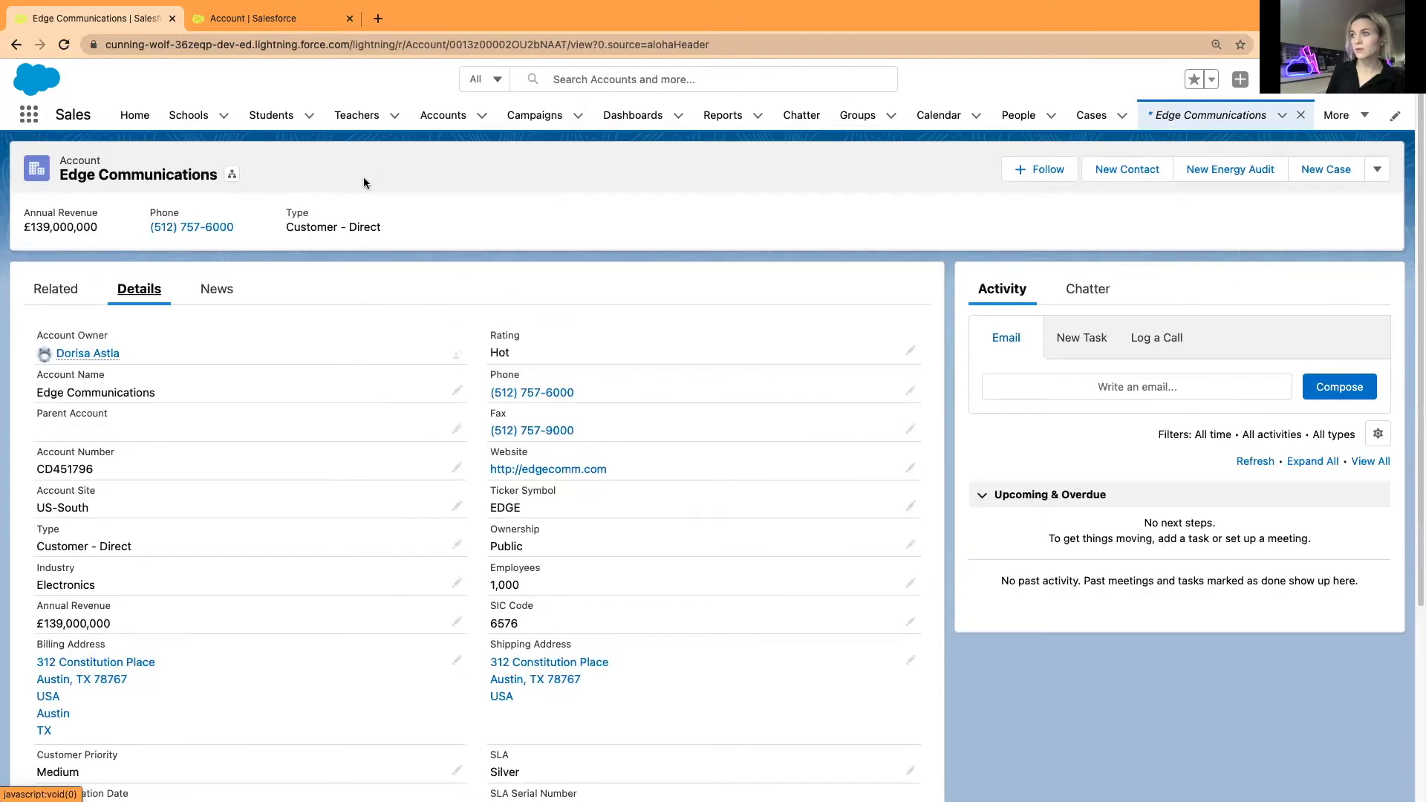
Step: Open the case "Starting generator after electrical failure" and examine its related lists, feed and detail fields
left_click(1091, 115)
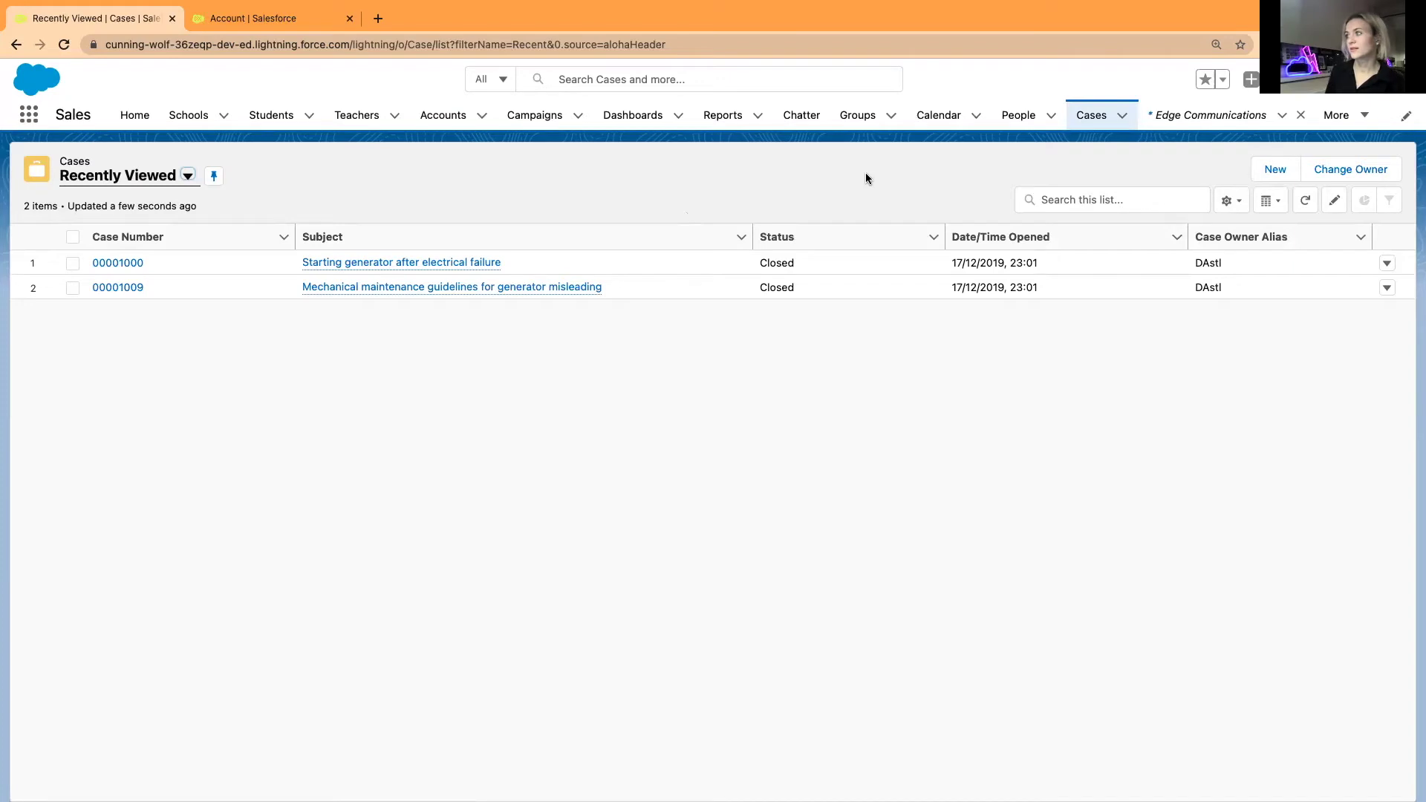
left_click(117, 264)
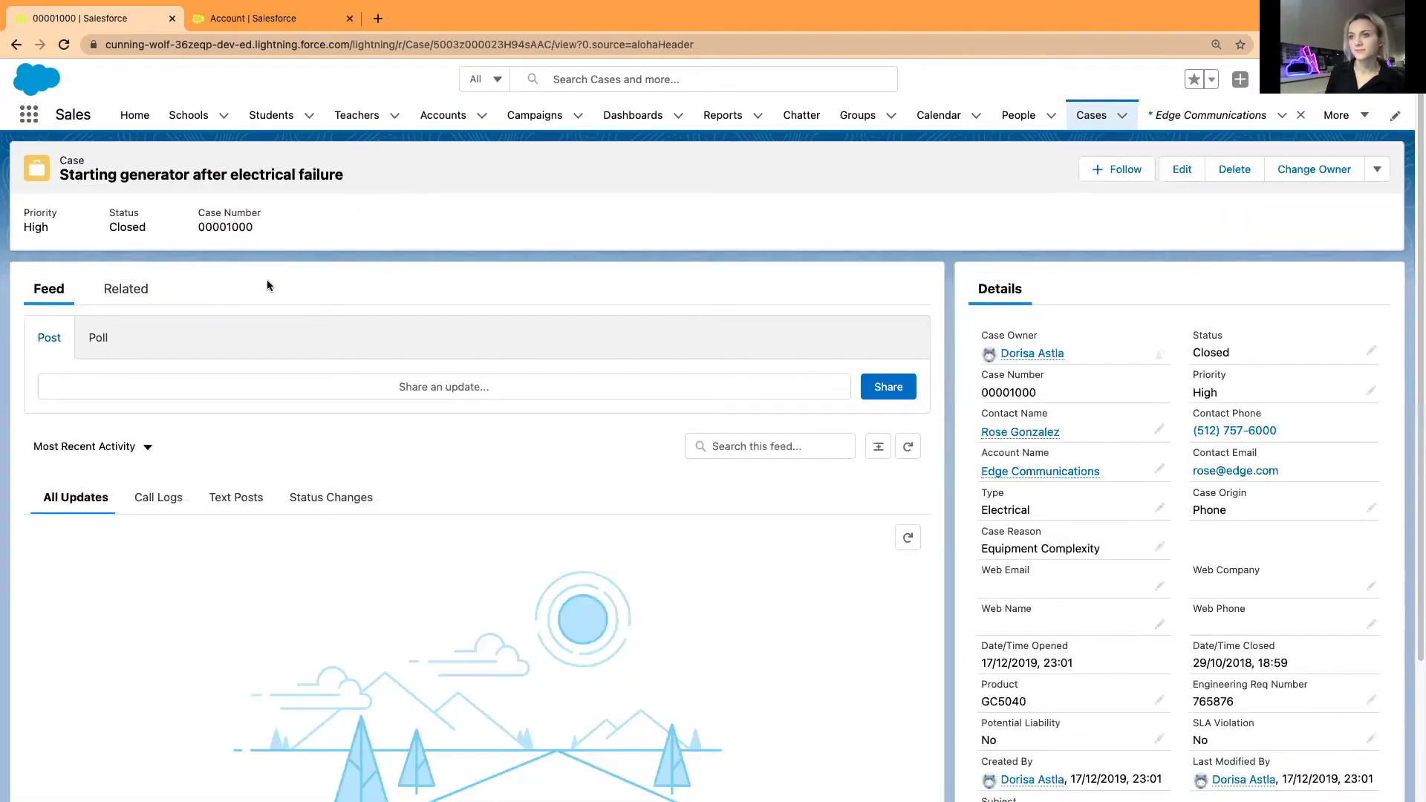
scroll(266, 284, "down", 1)
left_click(110, 250)
left_click(49, 248)
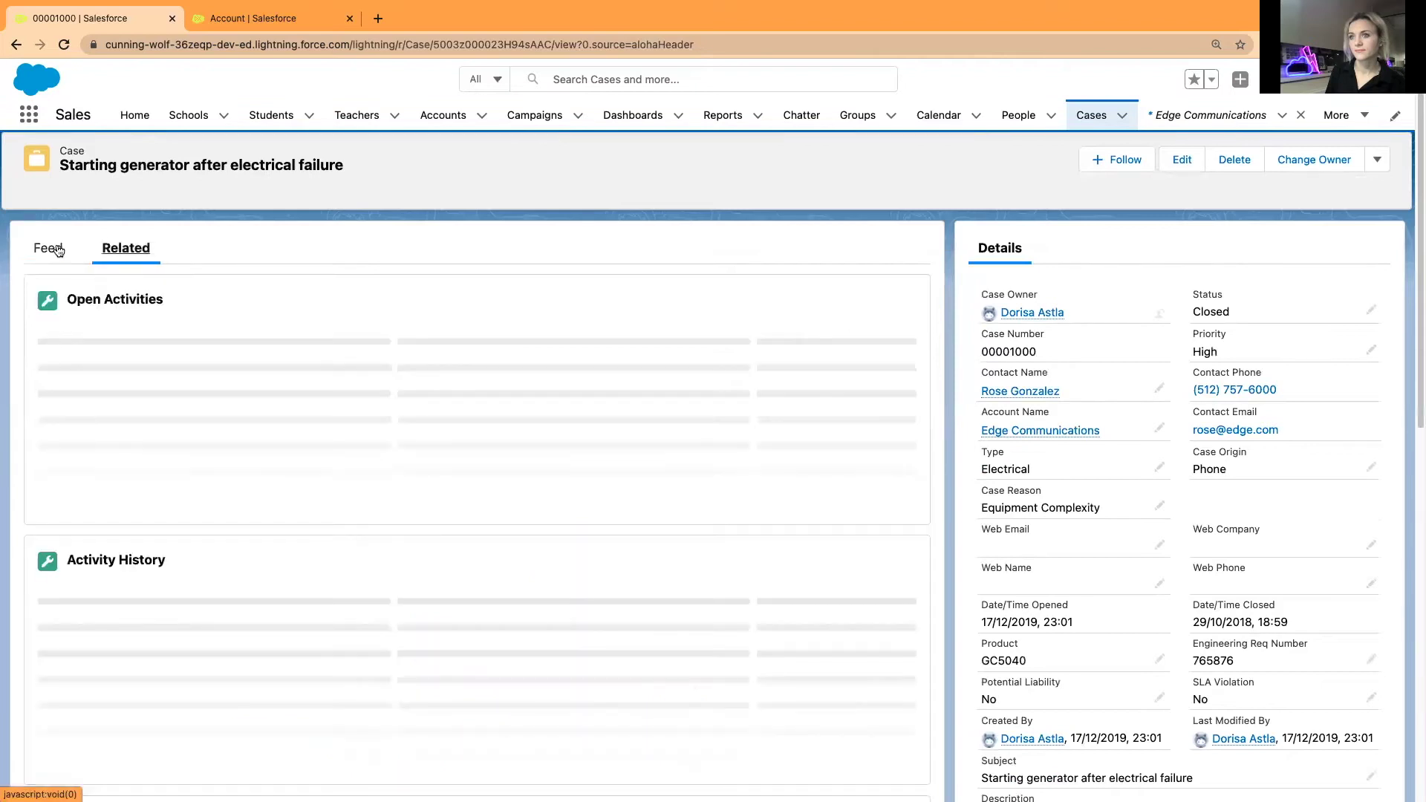
scroll(336, 433, "down", 2)
scroll(335, 431, "up", 3)
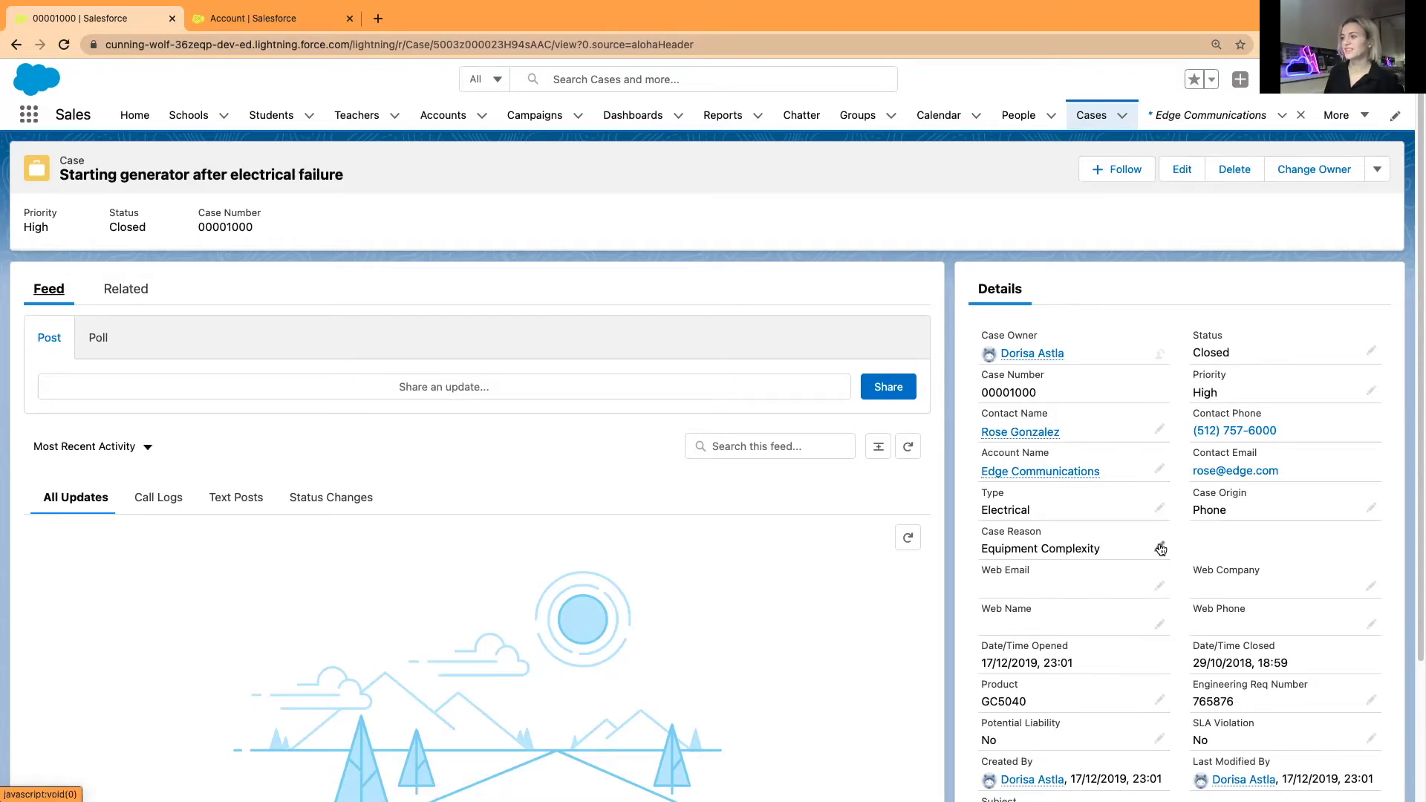
scroll(1153, 599, "down", 1)
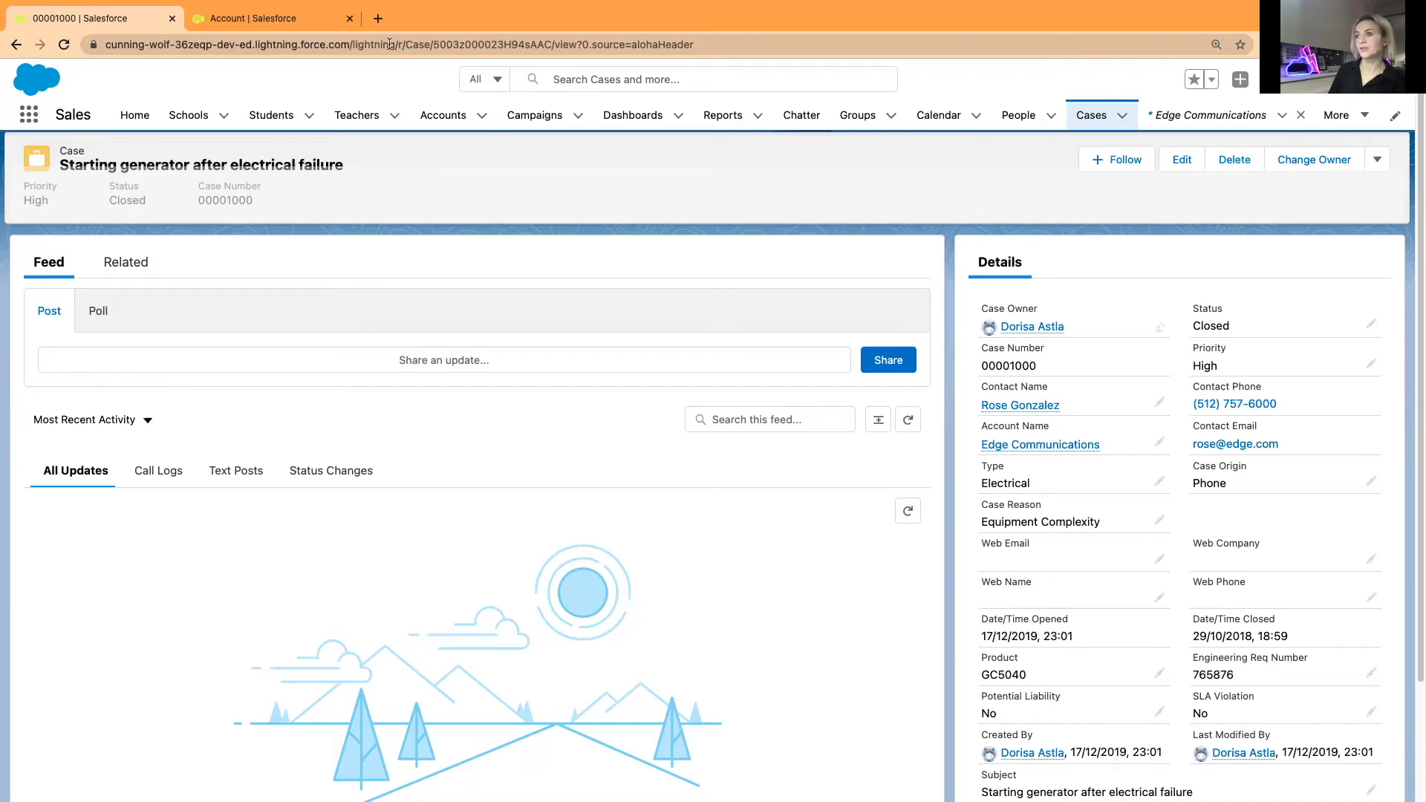
Step: Open the Object Manager's object list in a separate browser tab, keeping the unfinished Account formula field open
left_click(222, 19)
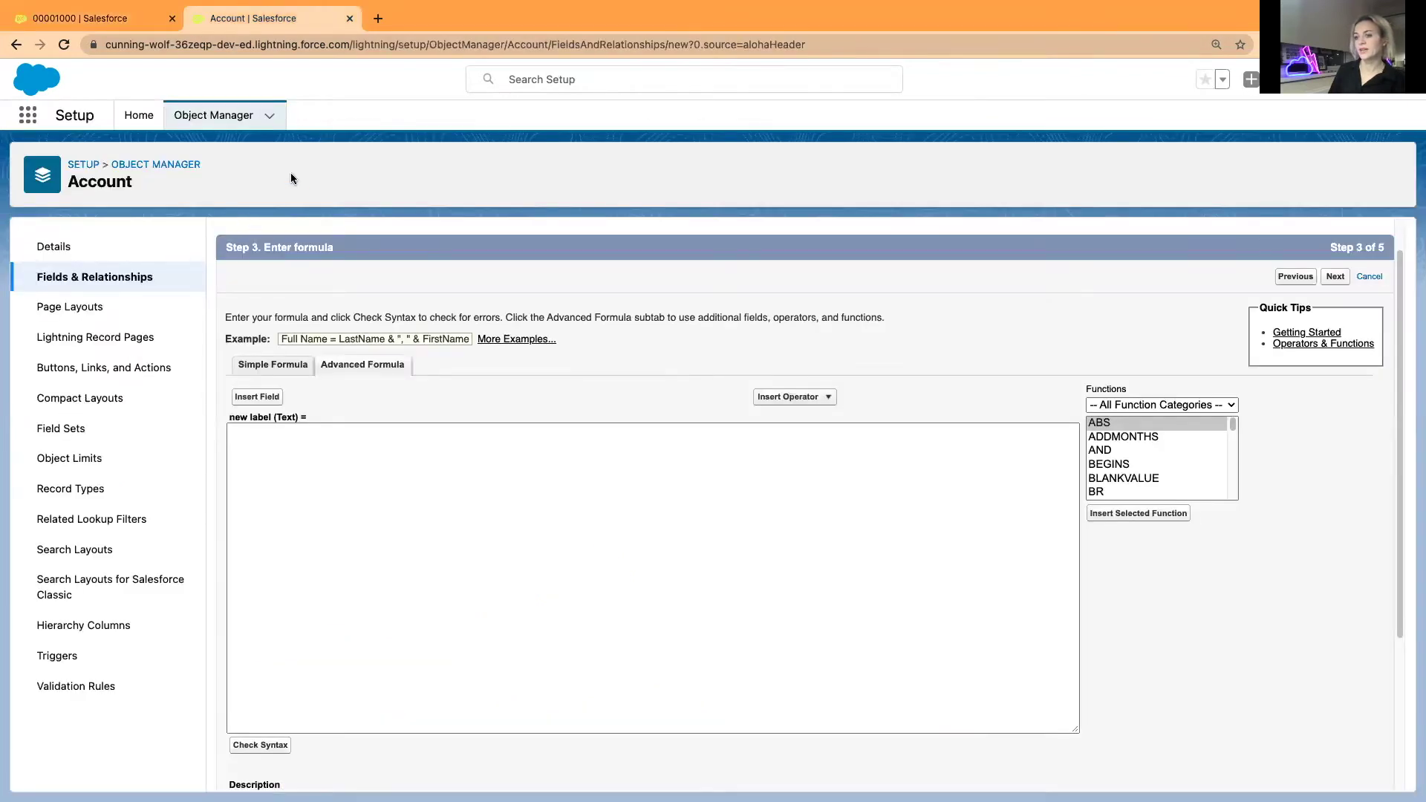
right_click(192, 115)
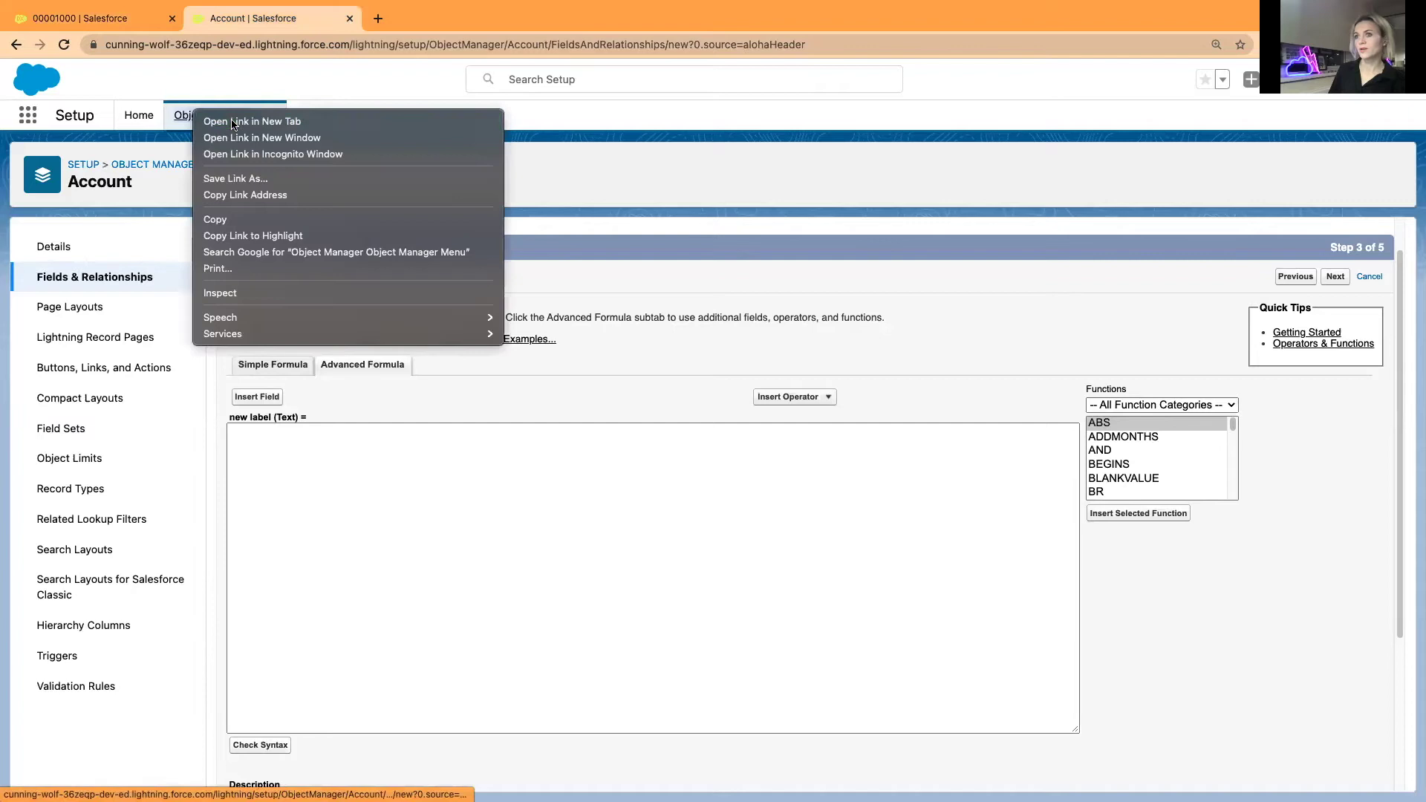
left_click(231, 122)
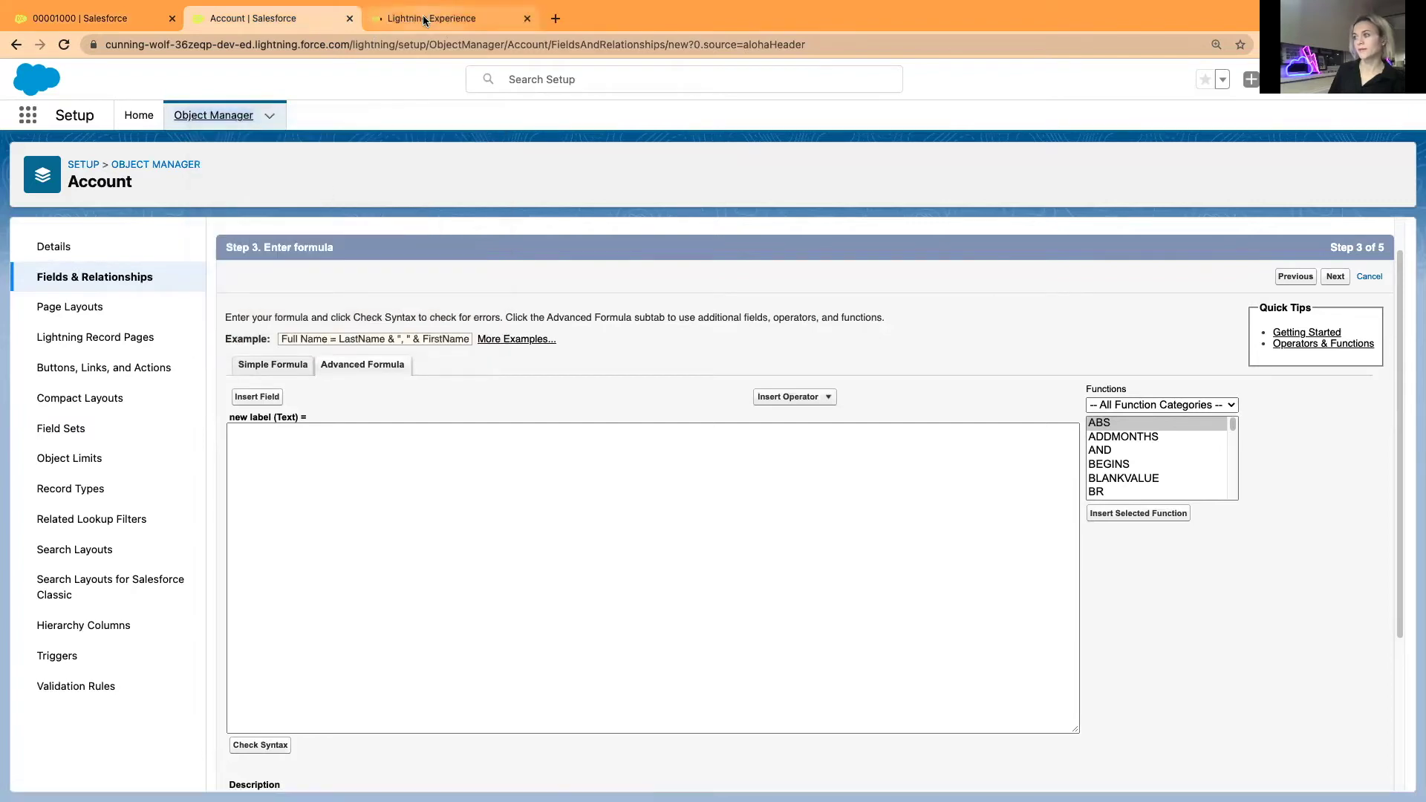
left_click(425, 18)
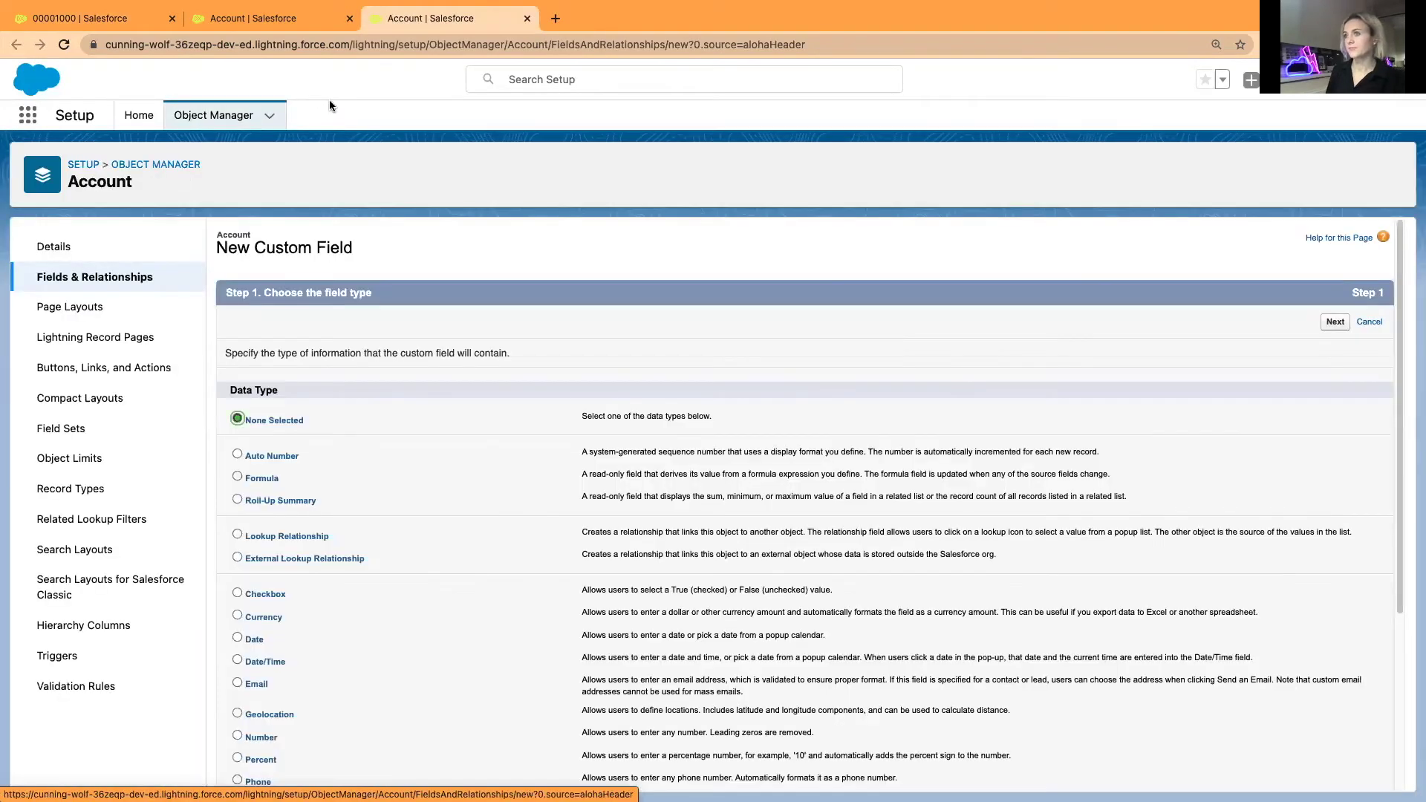
left_click(215, 115)
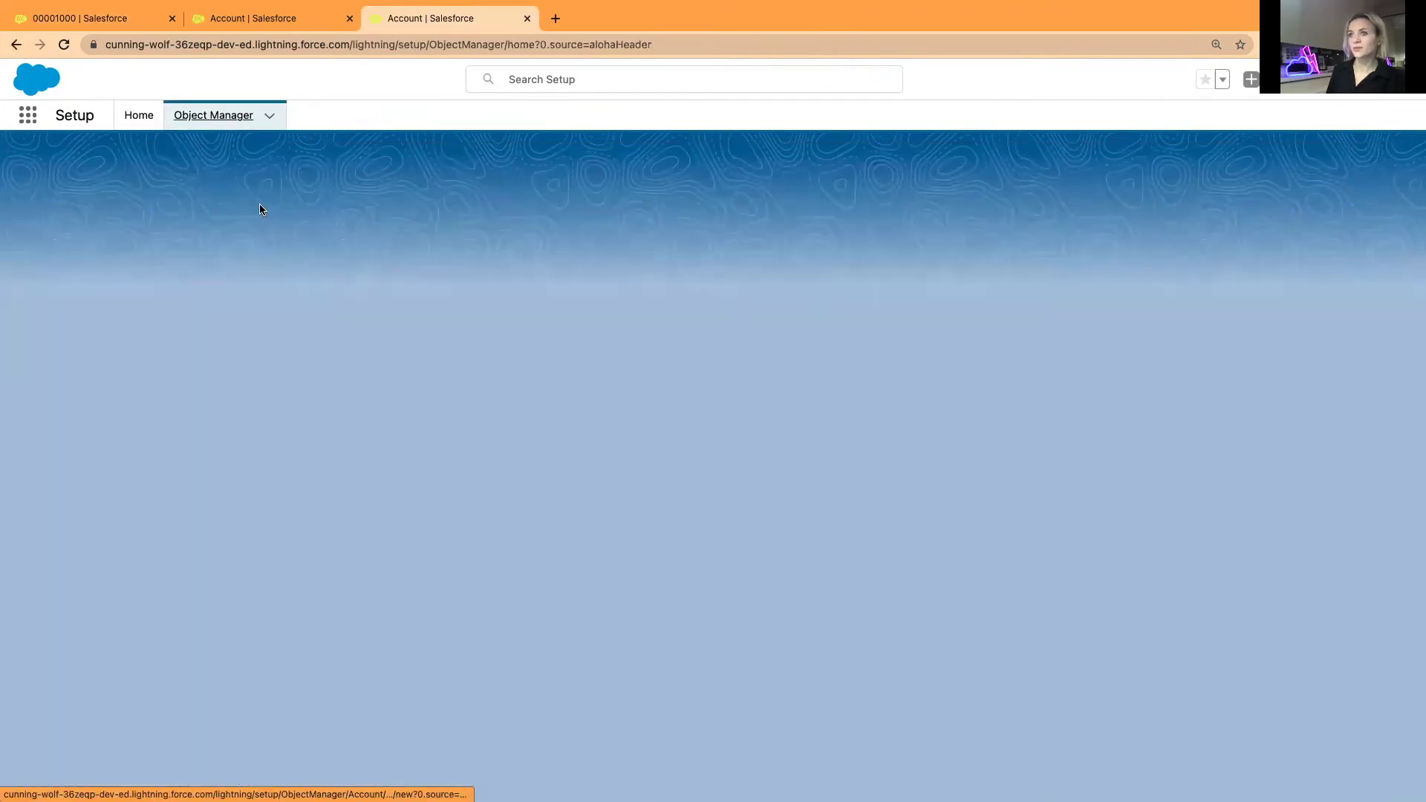
Step: Search the object list for "case" and open the Case object's Fields & Relationships
left_click(1111, 180)
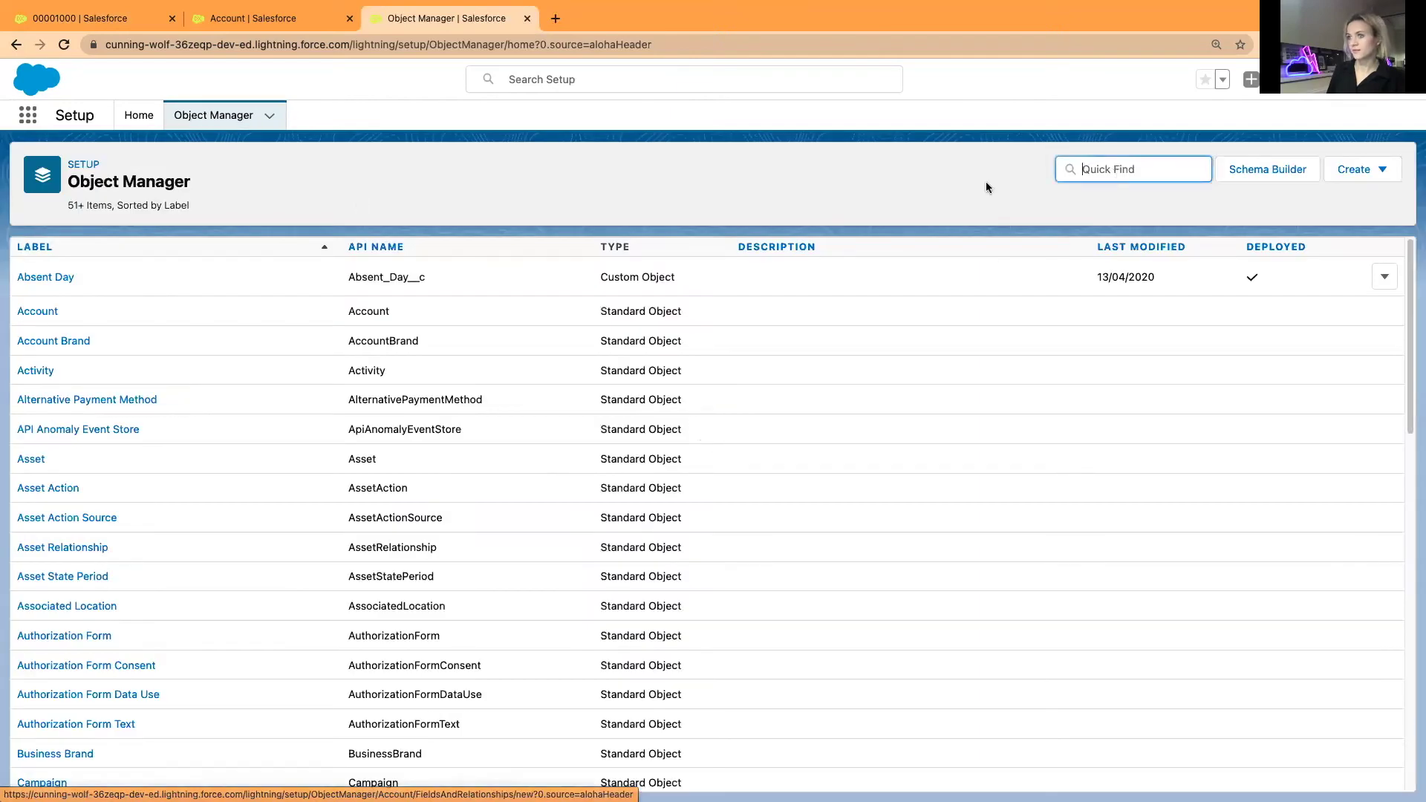
type("case")
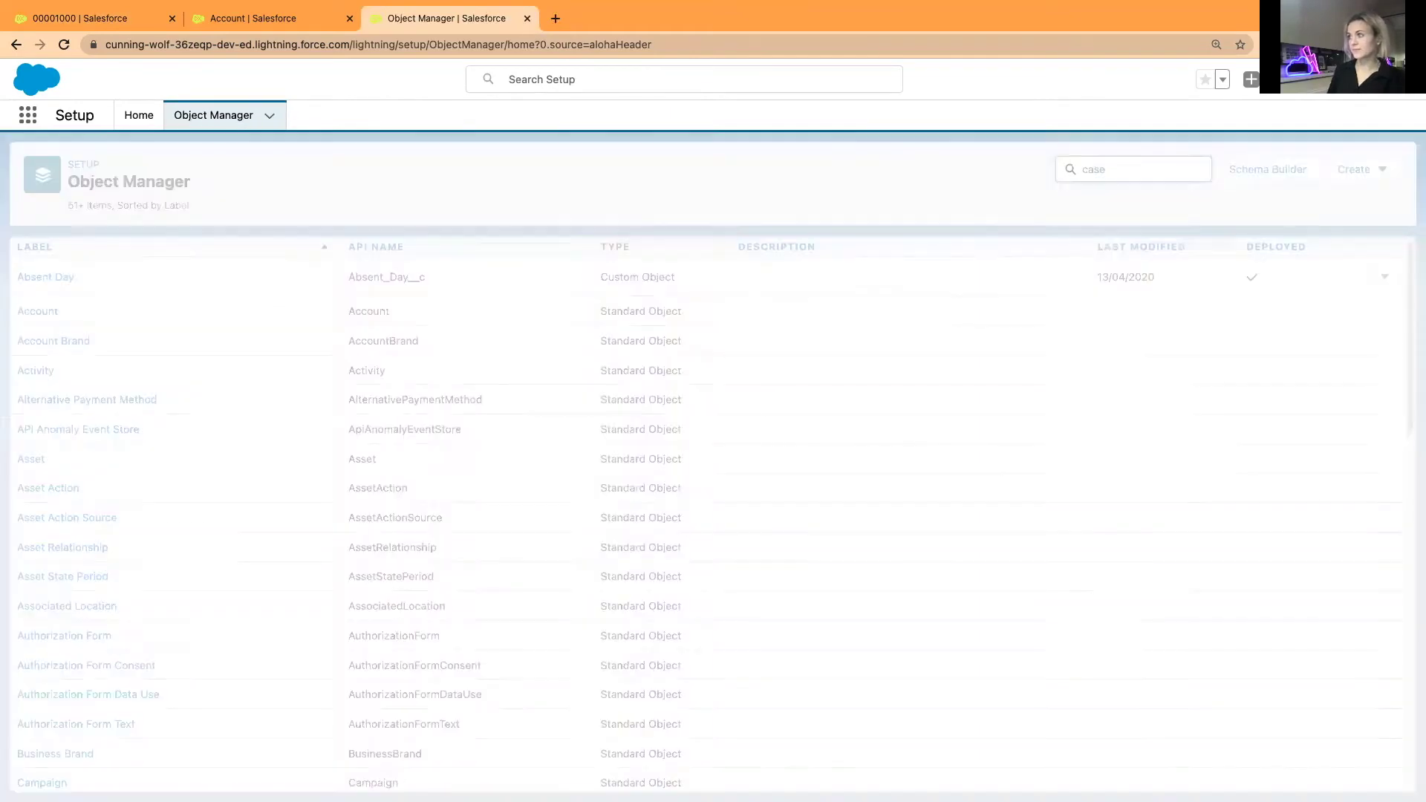
left_click(30, 272)
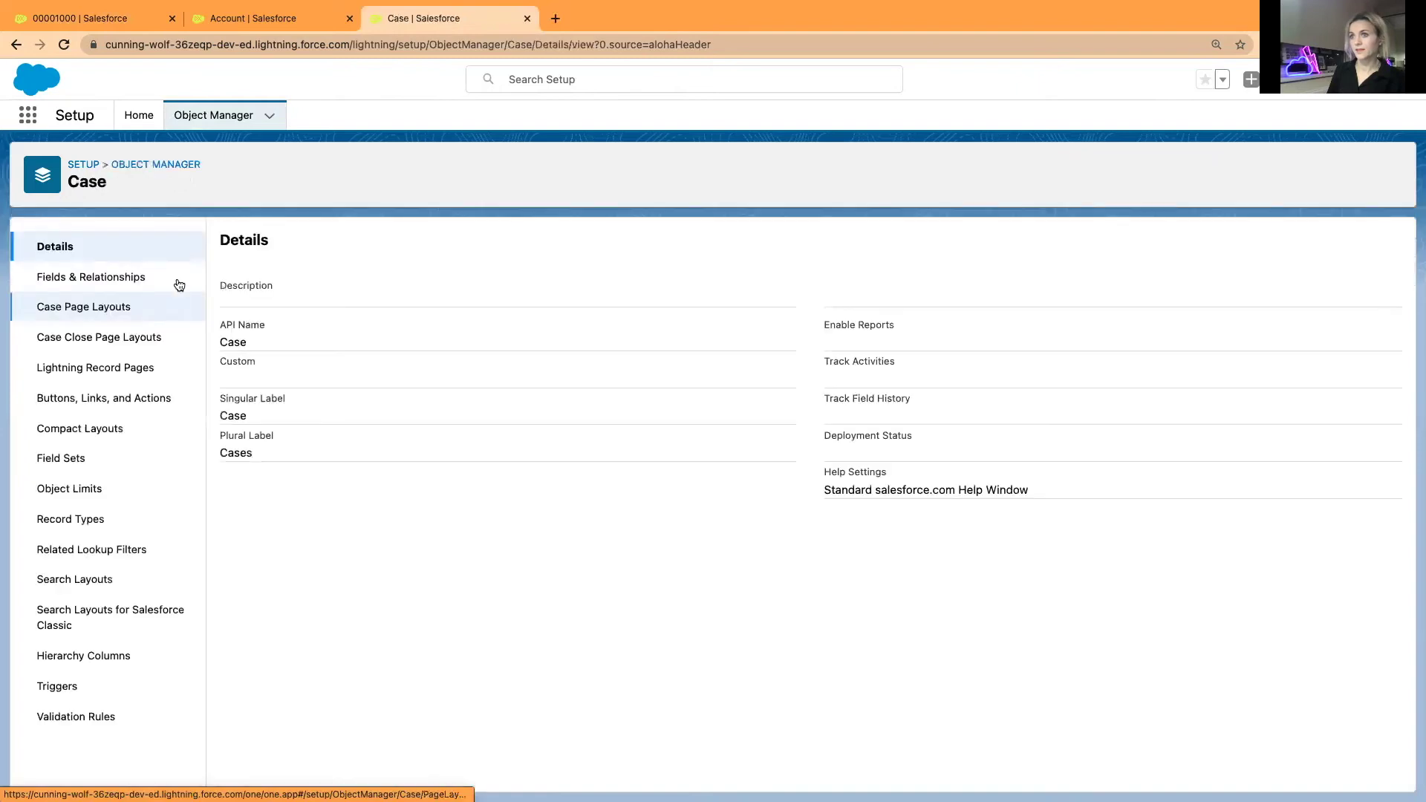
left_click(99, 285)
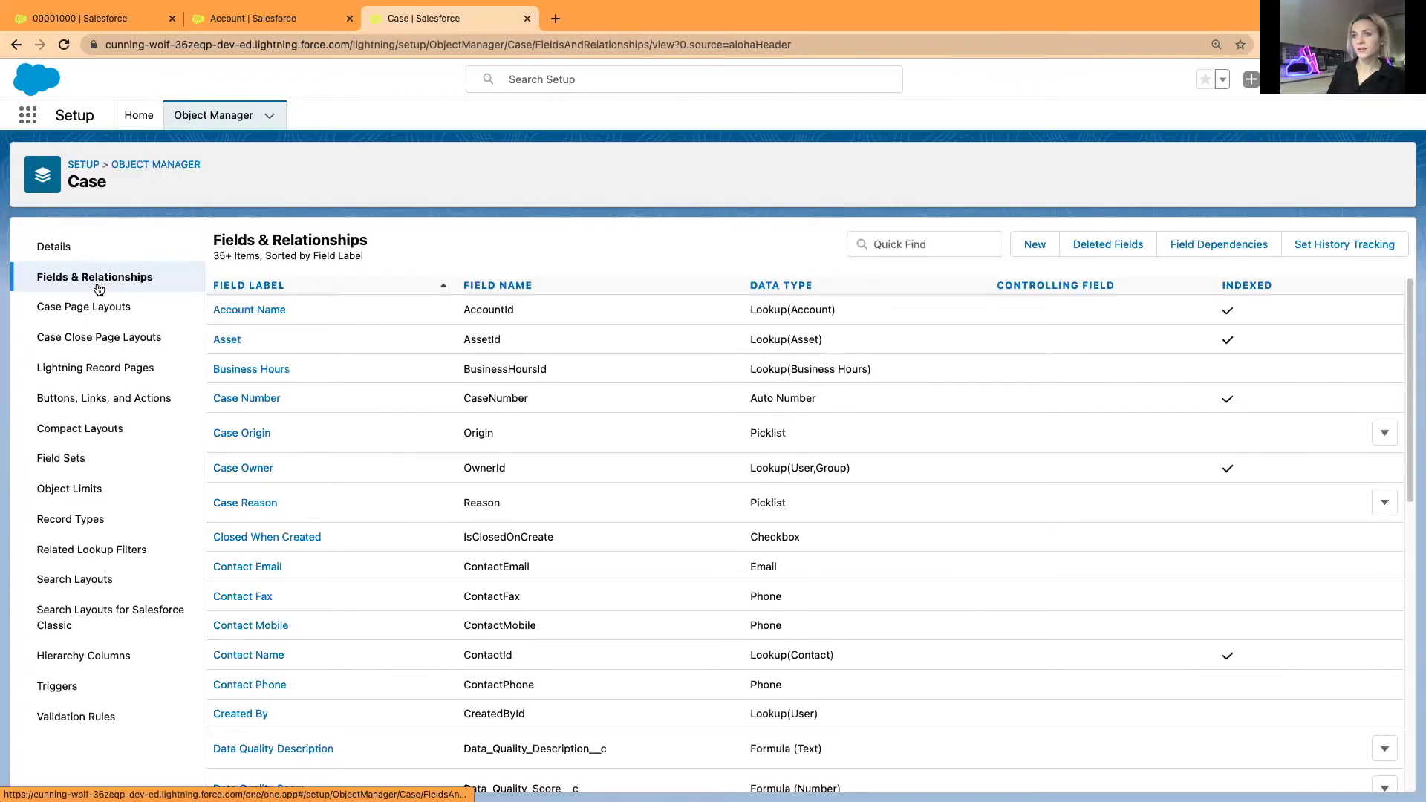
Step: Check the case record against its object's fields, view the Contact Email field's definition and return to the Case field list
left_click(68, 23)
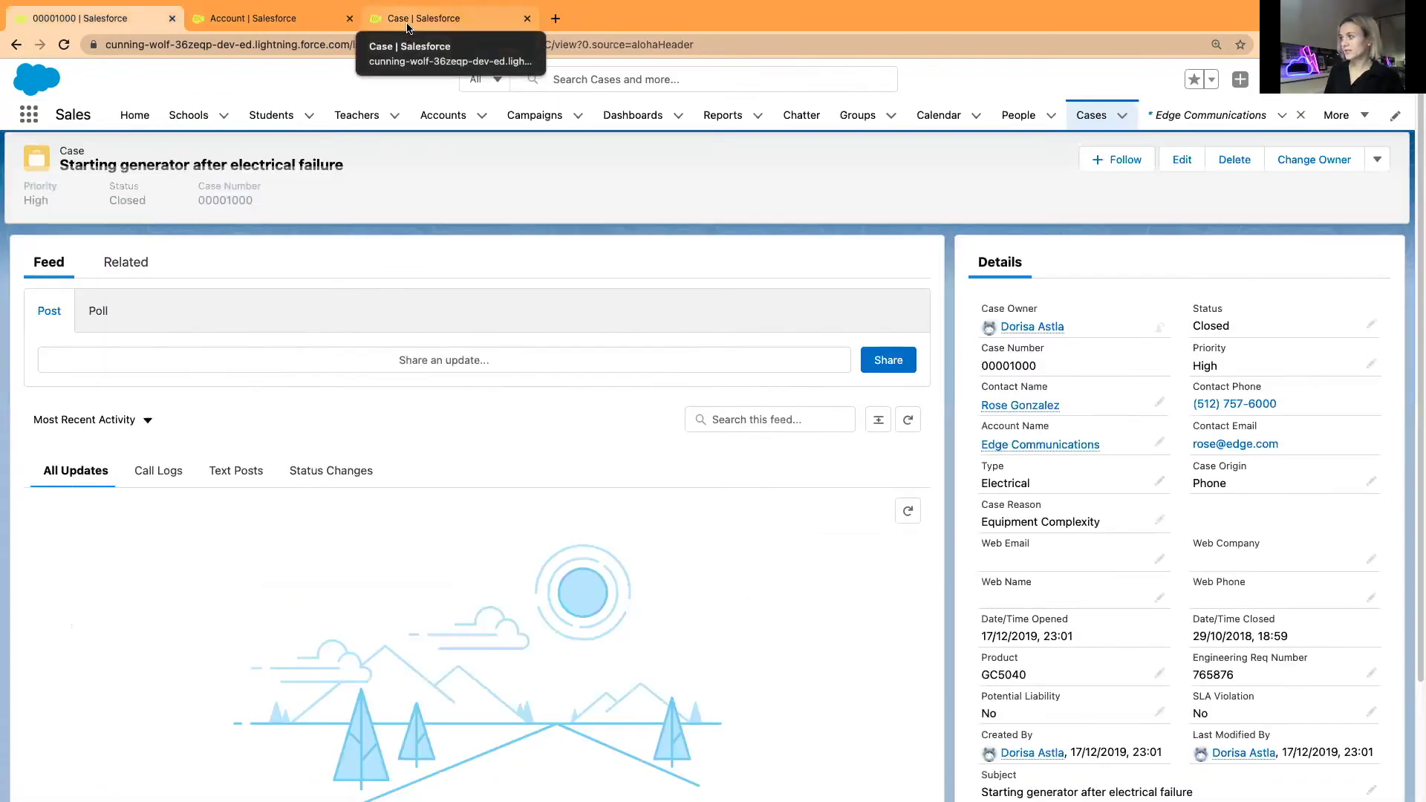
left_click(407, 22)
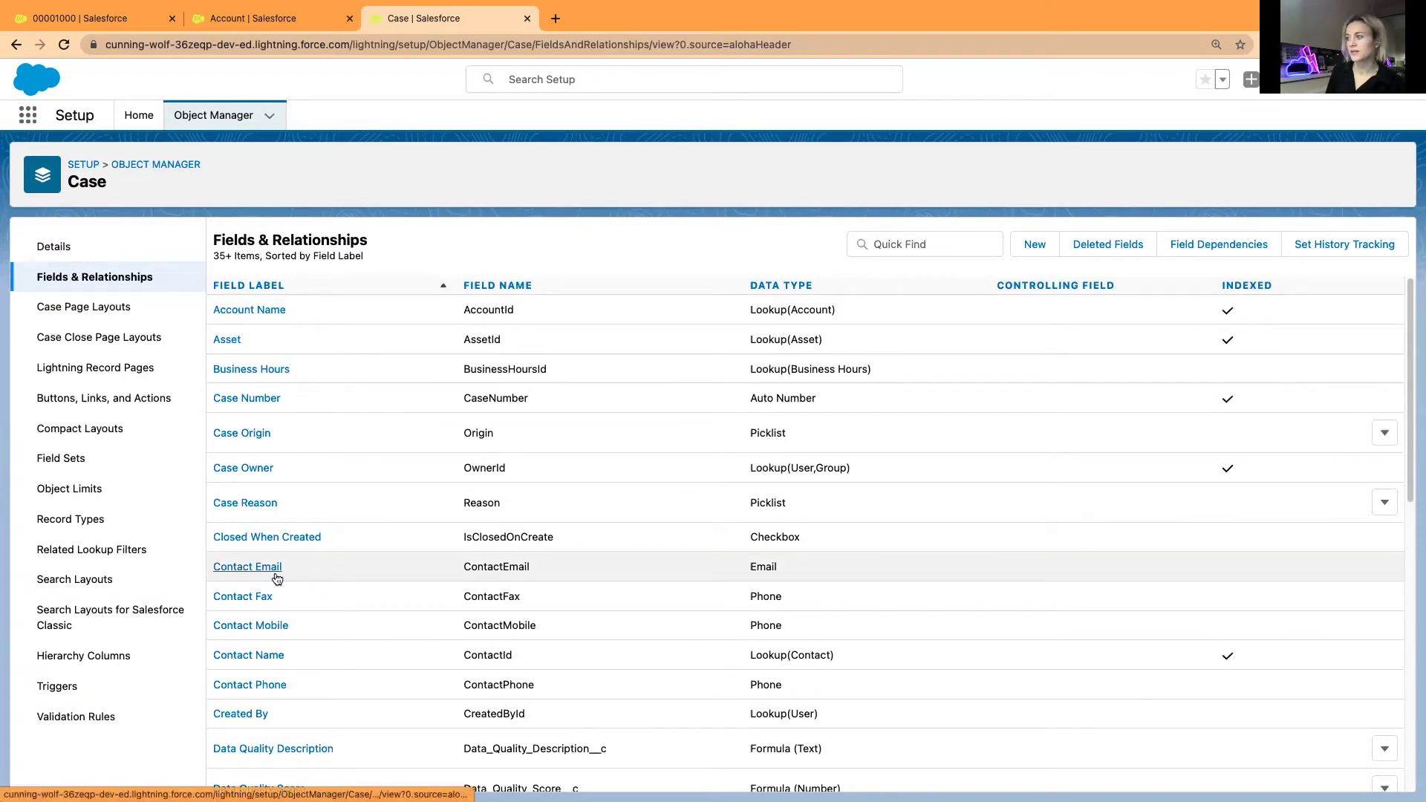
left_click(247, 566)
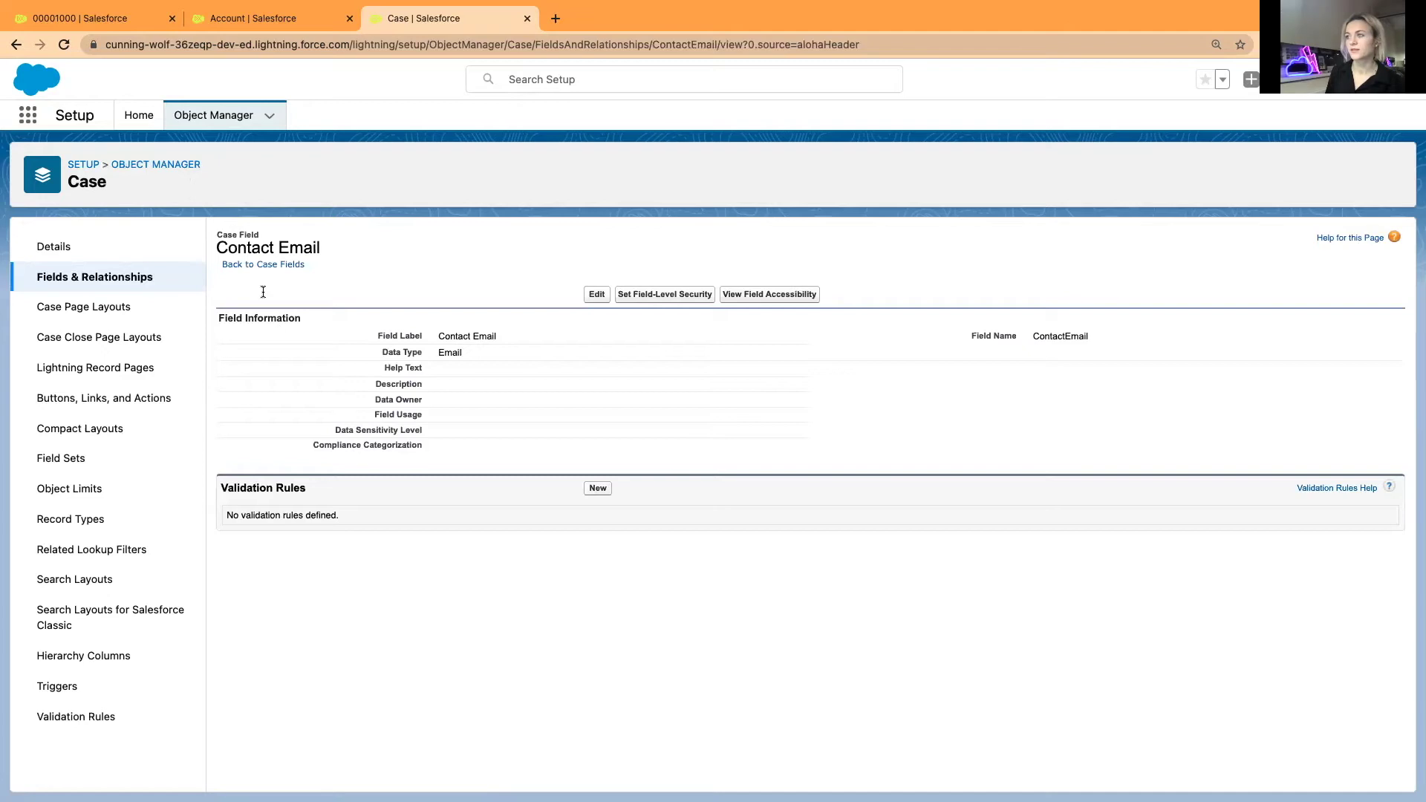
left_click(263, 265)
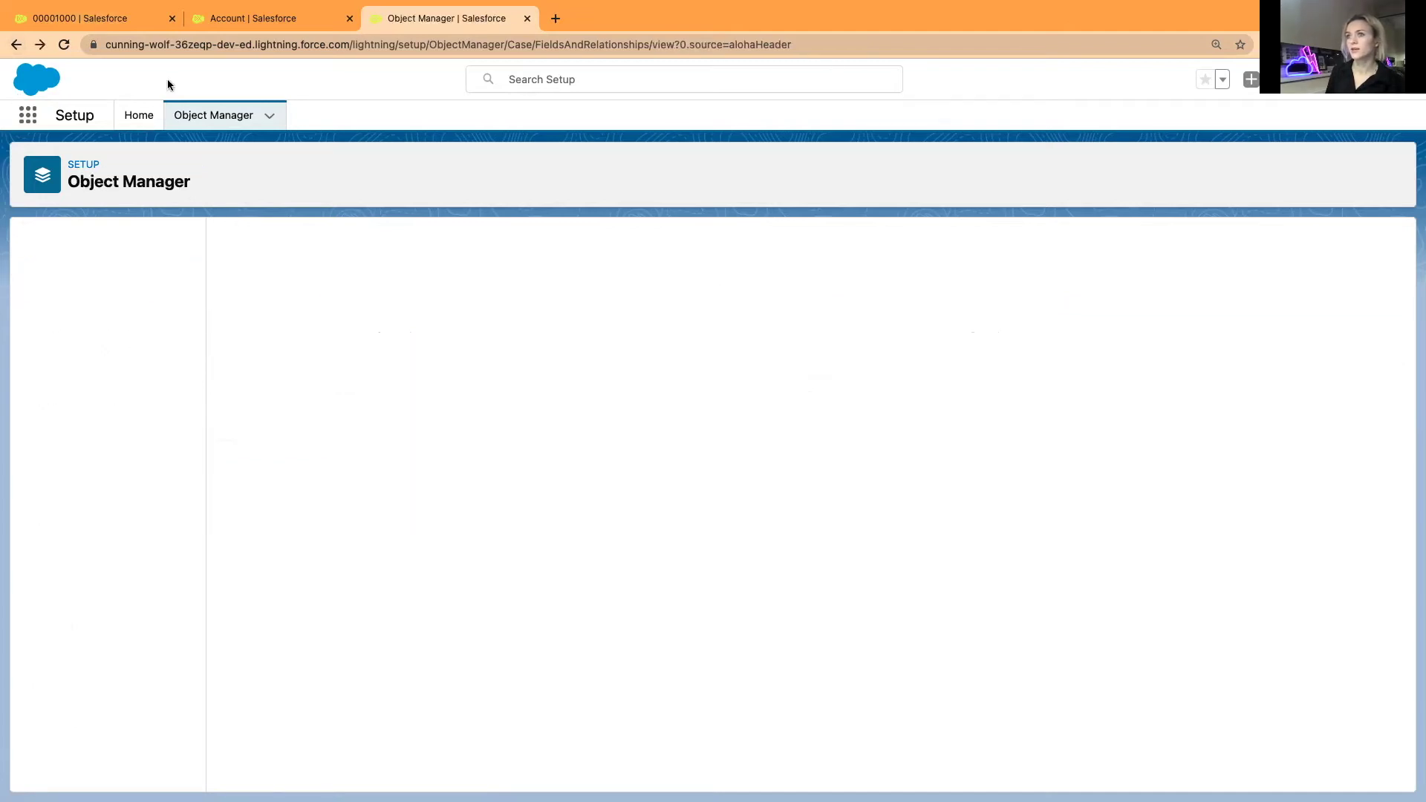
Step: Go back to the open case record and review its detail fields down to Internal Comments
left_click(46, 12)
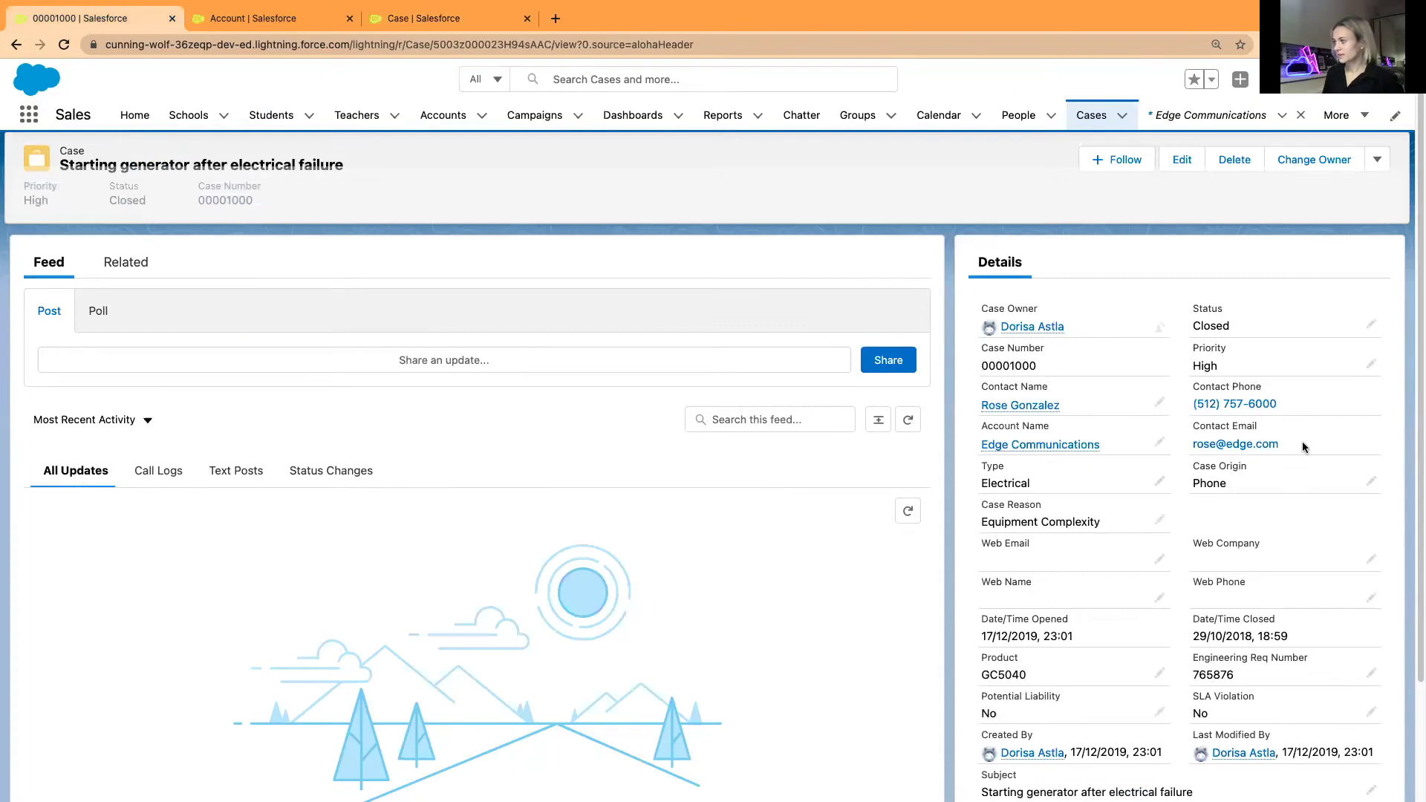
scroll(1317, 450, "down", 2)
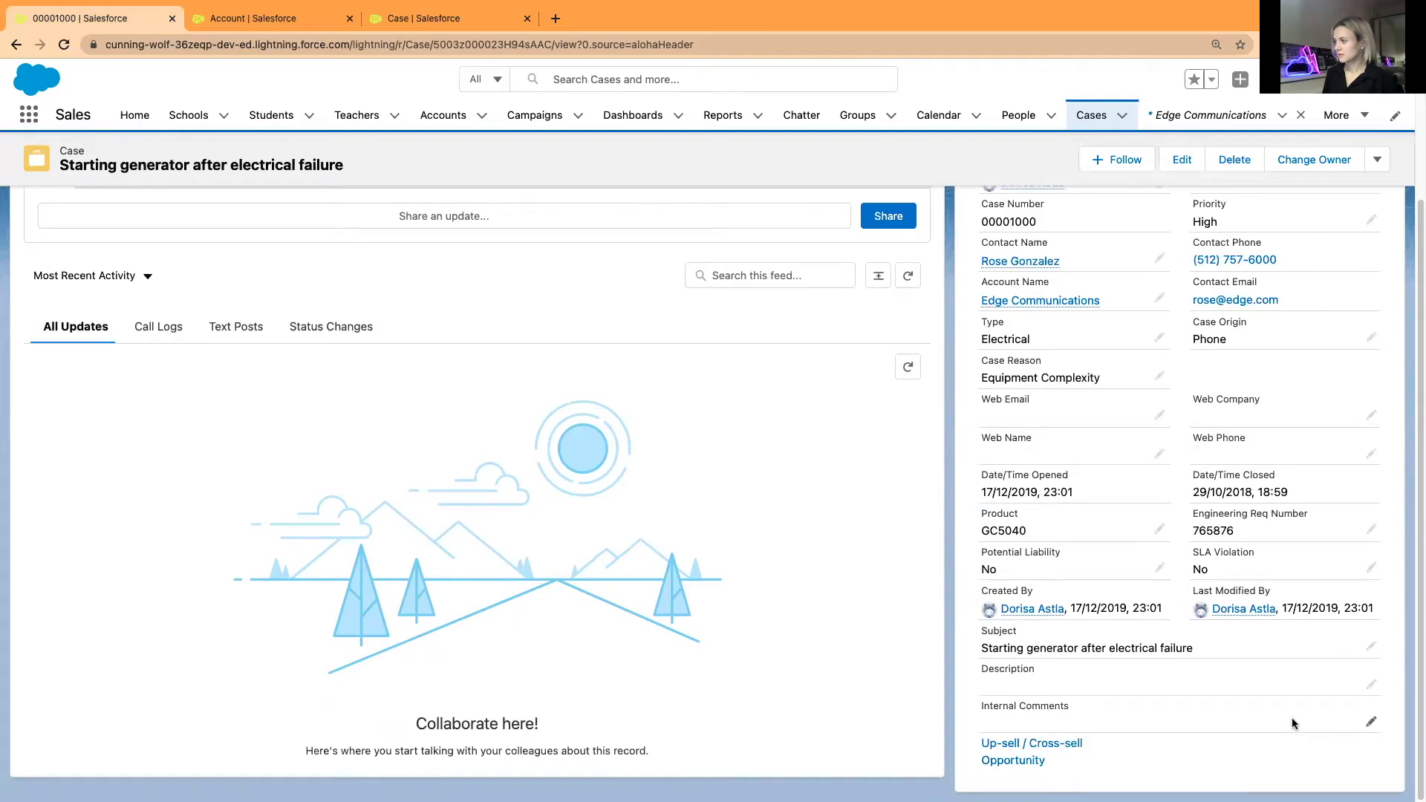
scroll(1291, 717, "up", 1)
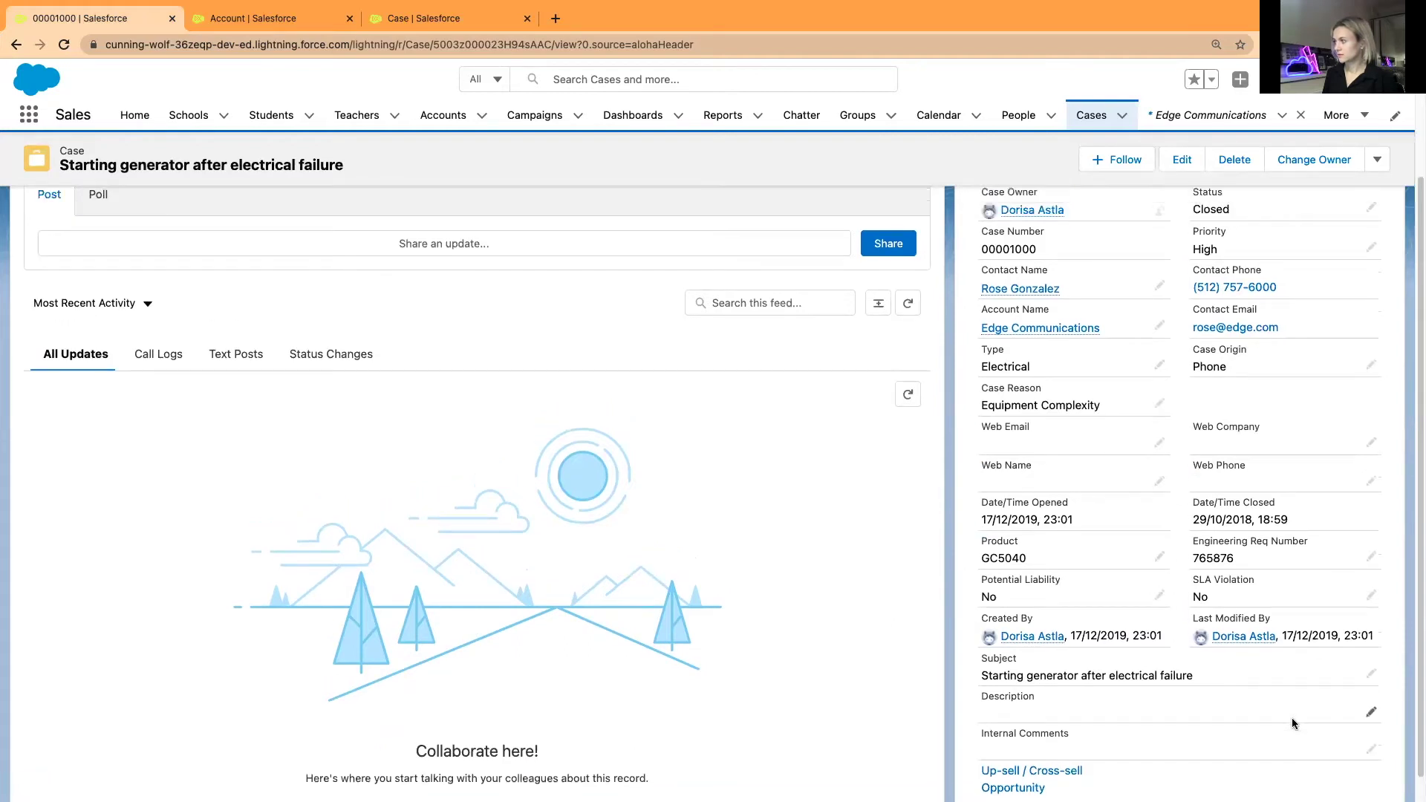
scroll(1290, 718, "up", 2)
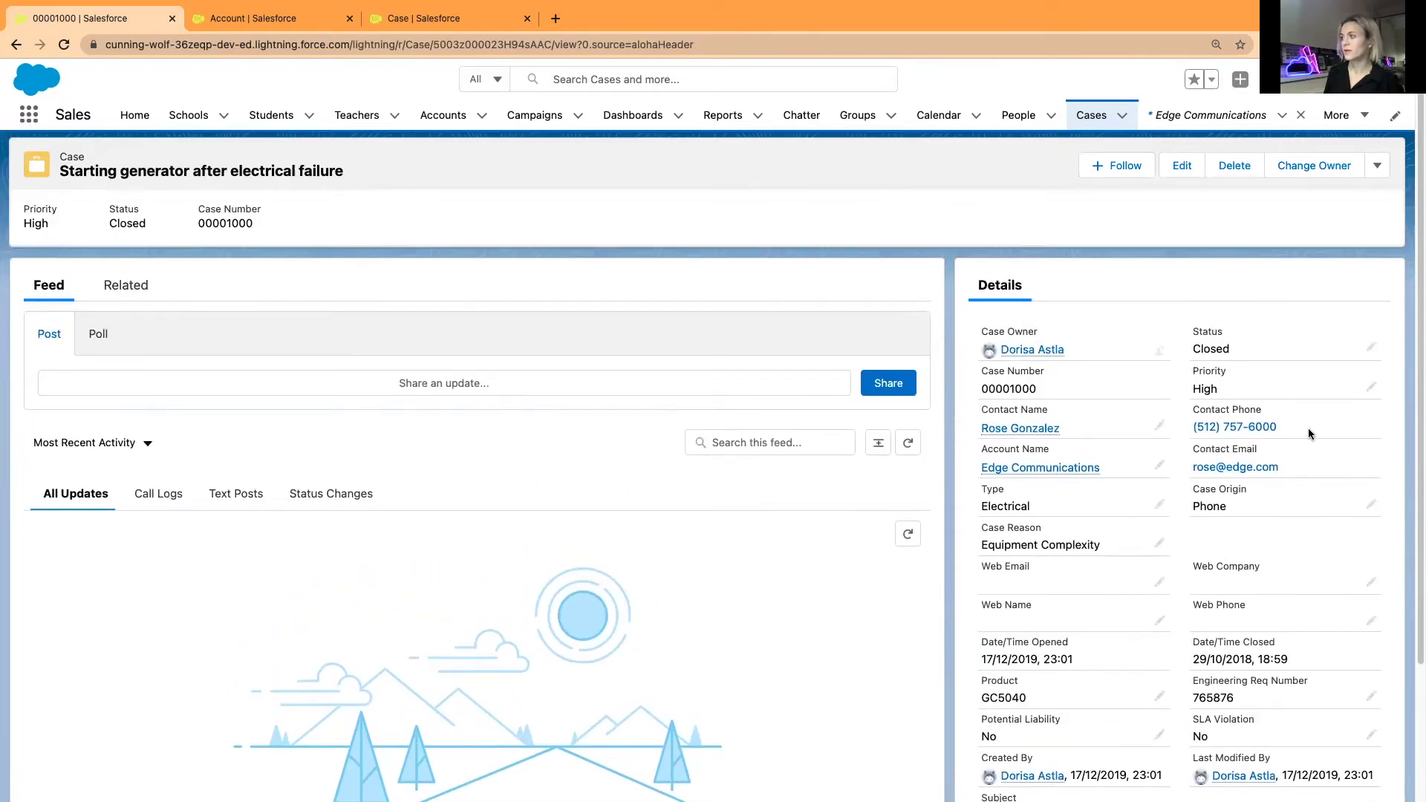
Step: Return to the Case object's Fields & Relationships and review the full field list with its data types
left_click(403, 20)
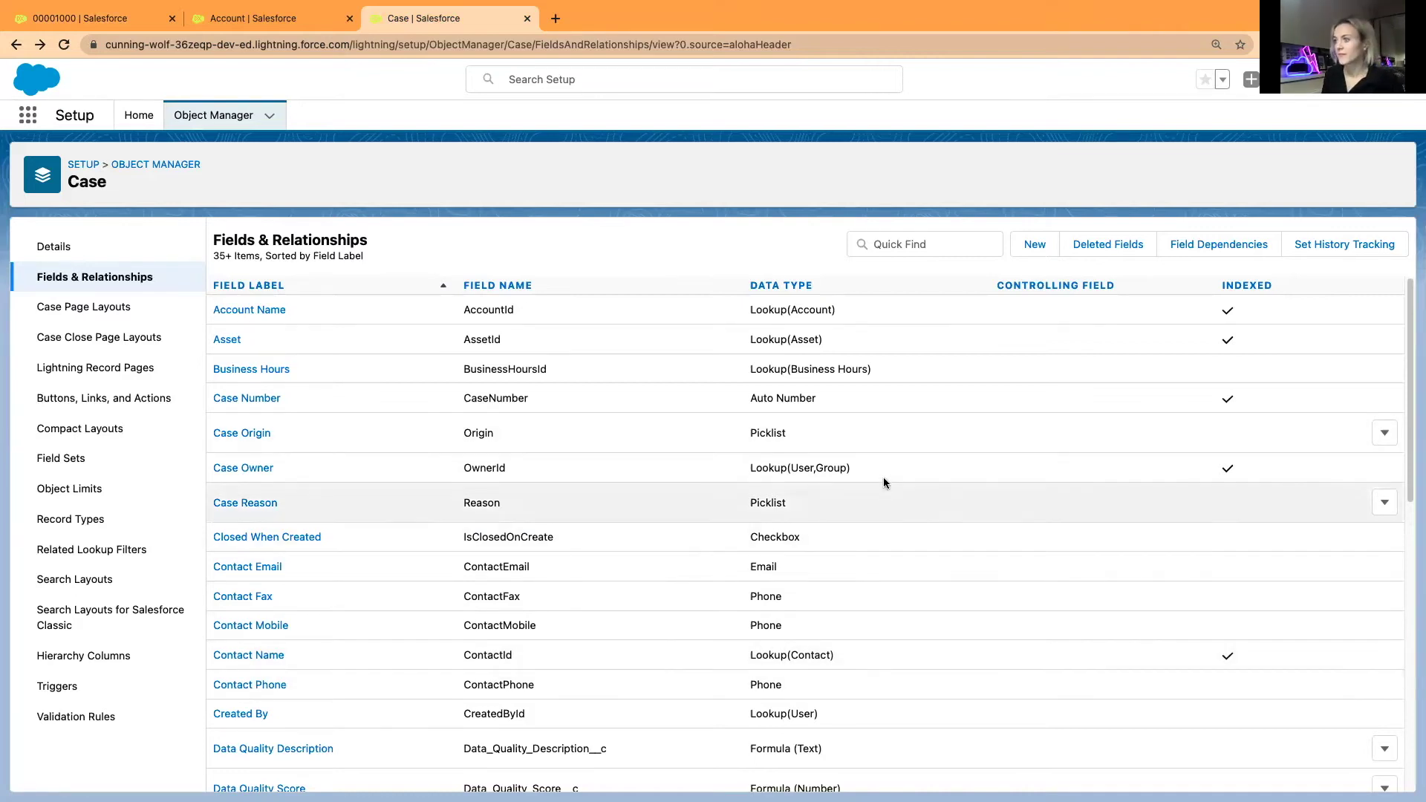
scroll(876, 505, "down", 8)
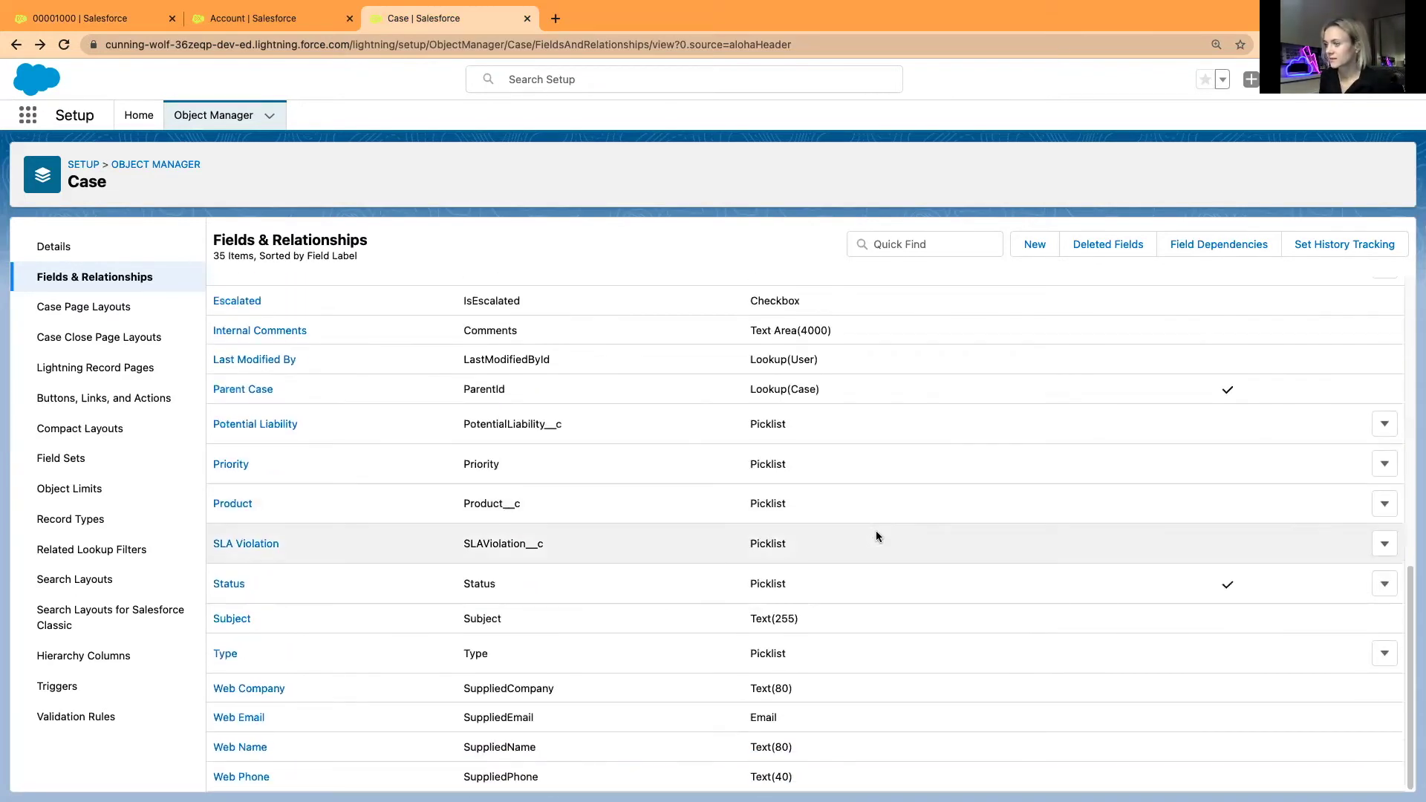
scroll(866, 503, "up", 10)
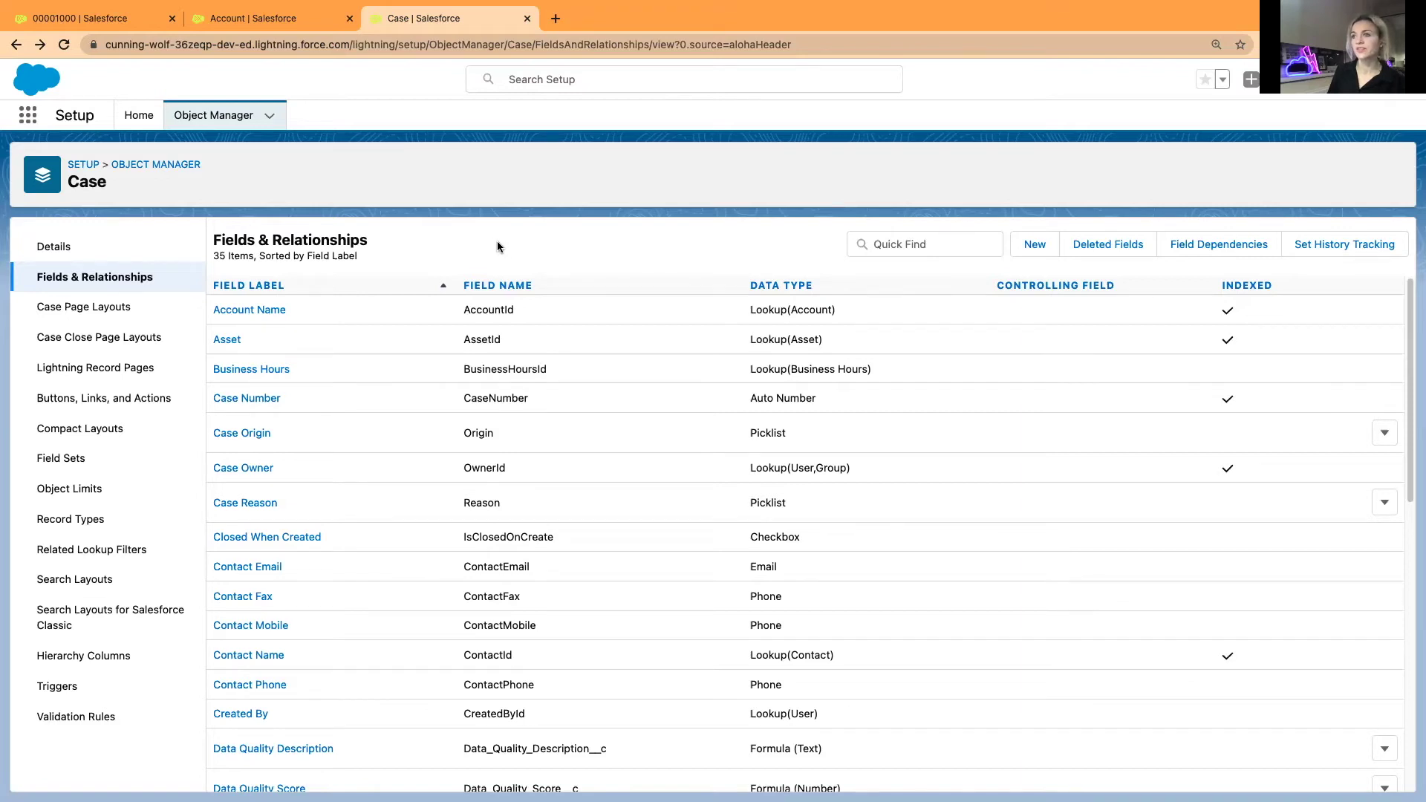
Step: Return to the Account object's unfinished formula field and check the operators available in the advanced formula editor
left_click(239, 18)
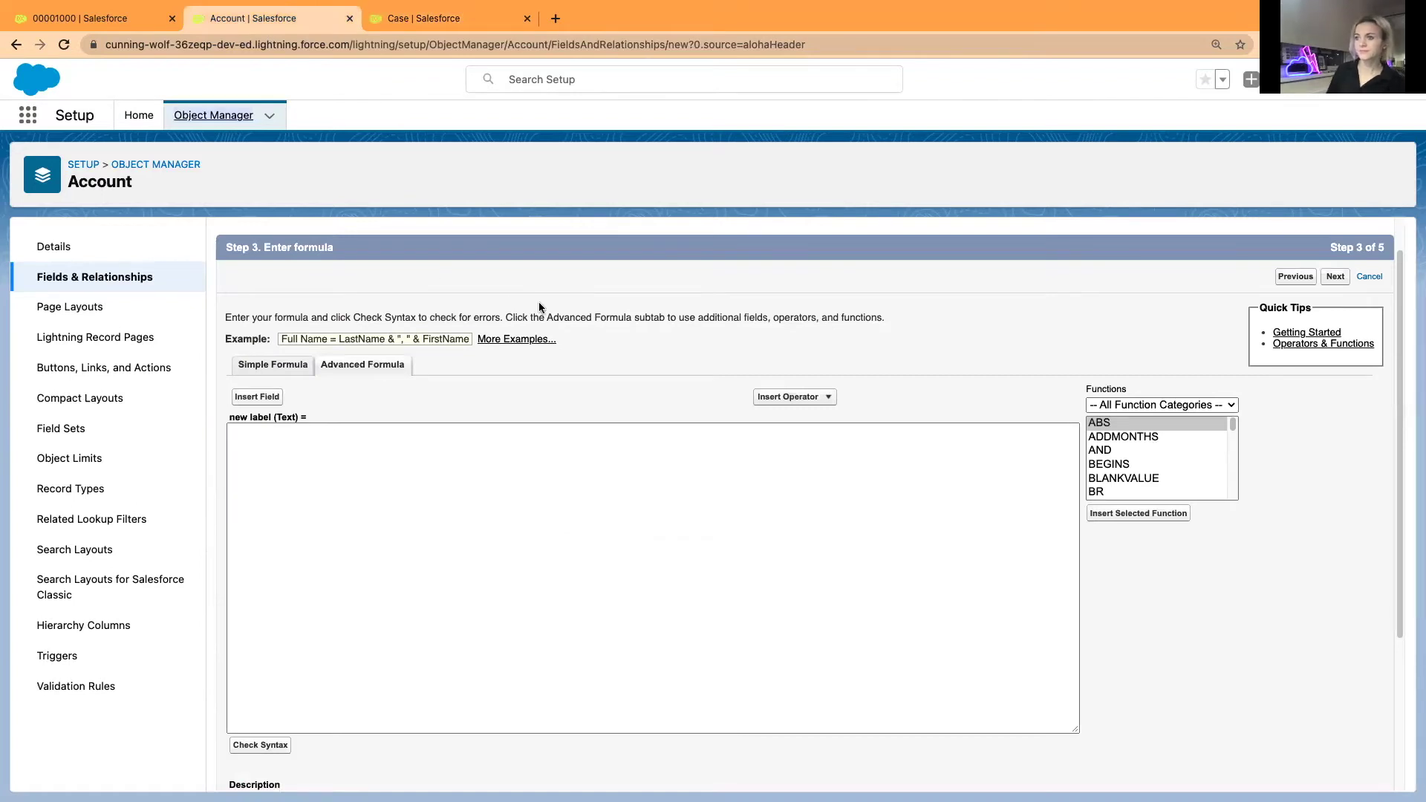
left_click(812, 405)
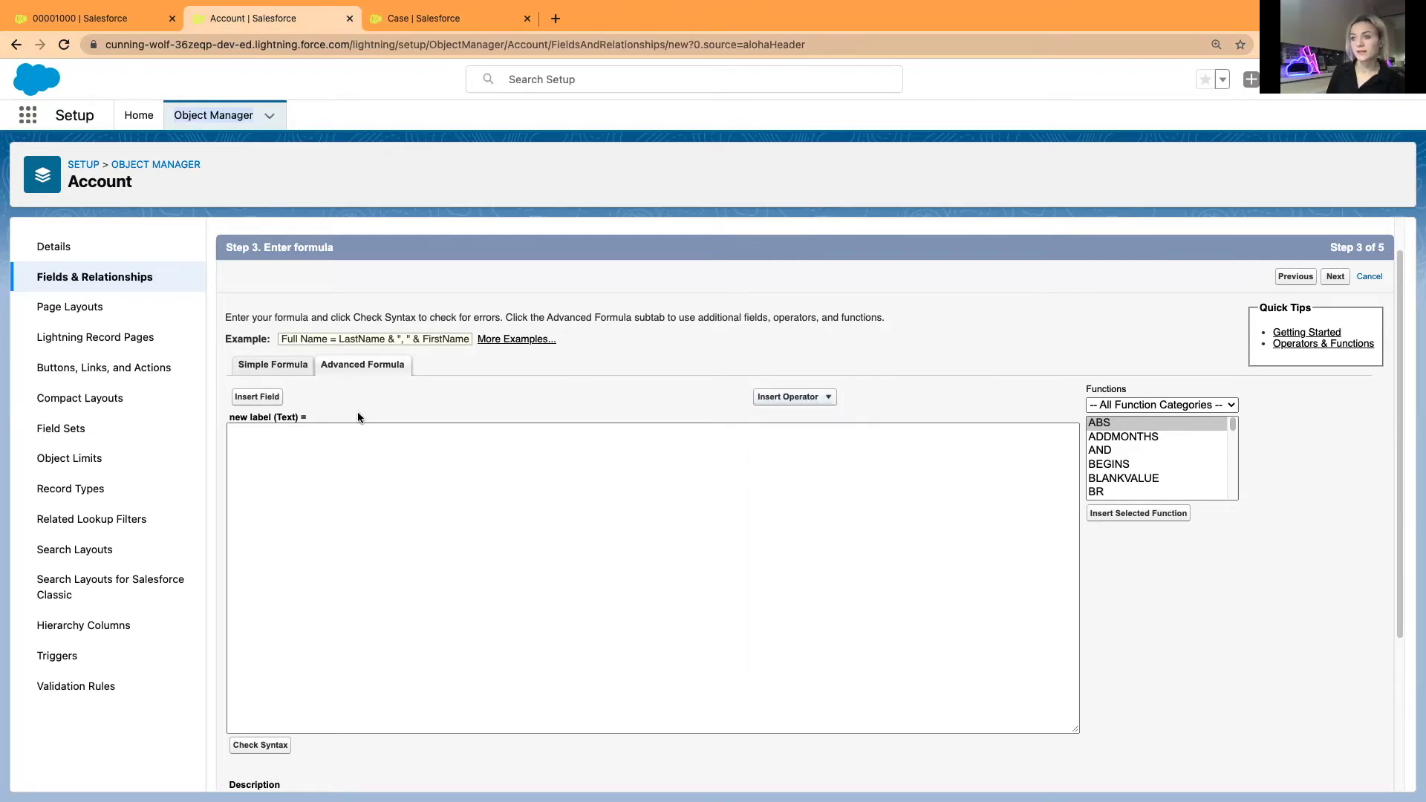
Step: Browse the Account fields that can be inserted into the formula and close the field picker without inserting one
left_click(260, 396)
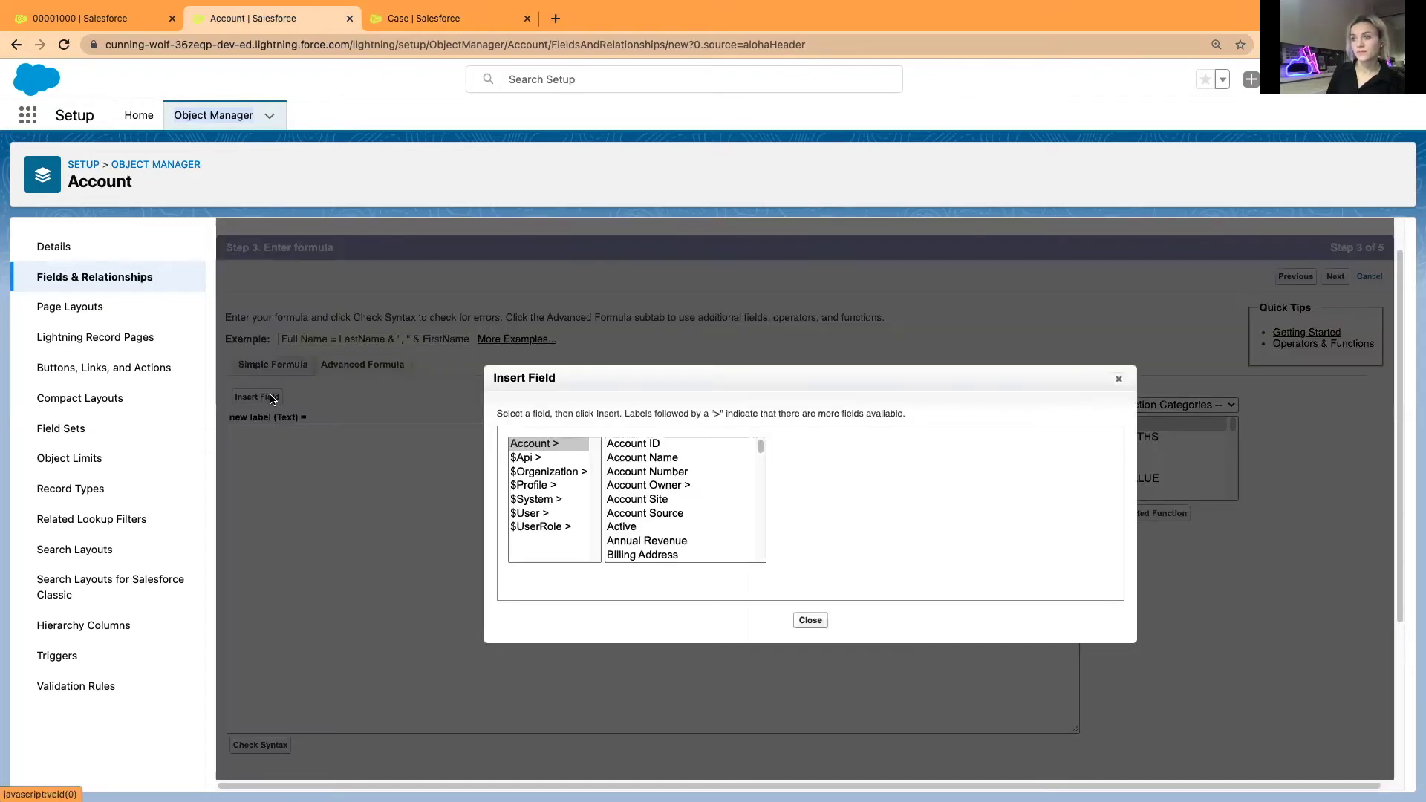
left_click(536, 445)
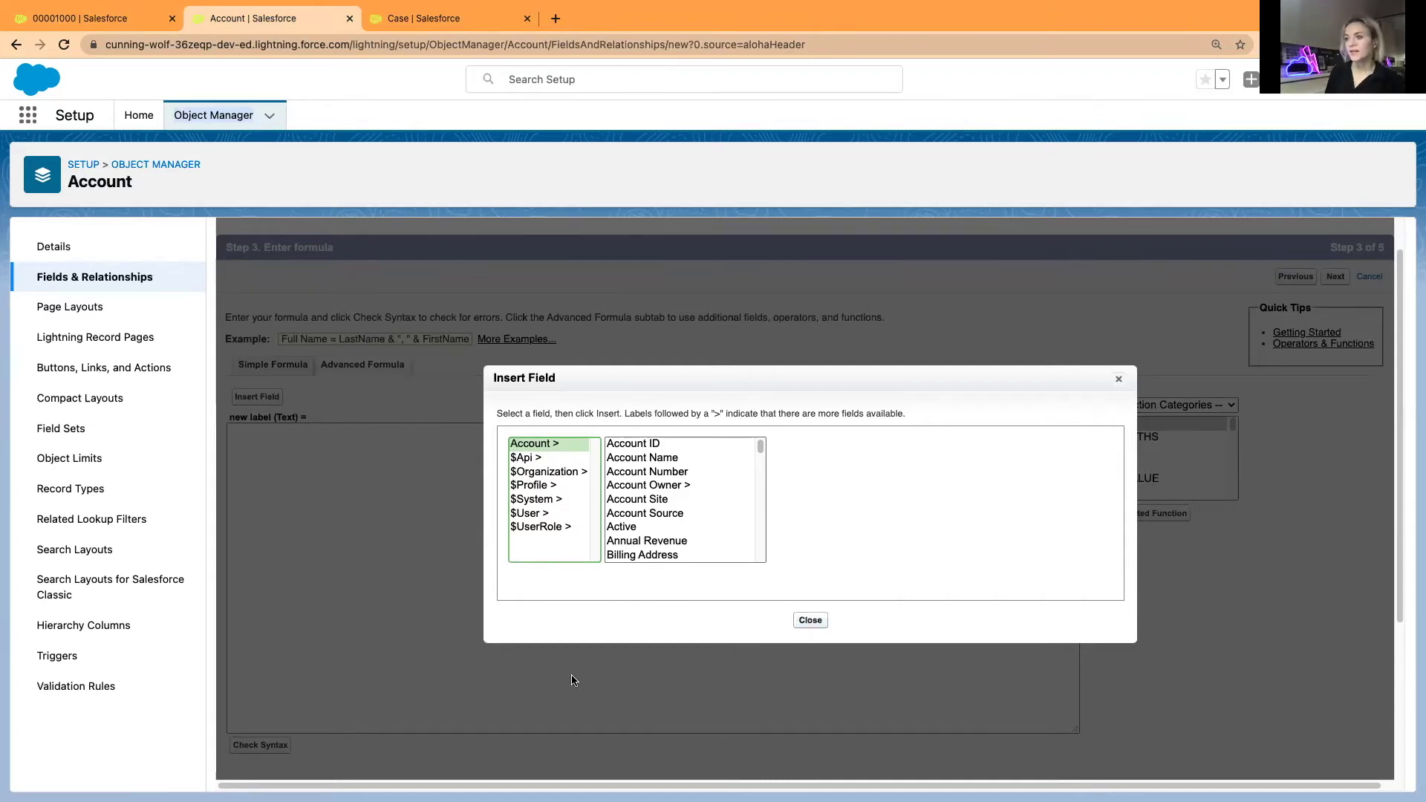
scroll(654, 490, "down", 10)
scroll(654, 497, "up", 8)
scroll(653, 496, "up", 2)
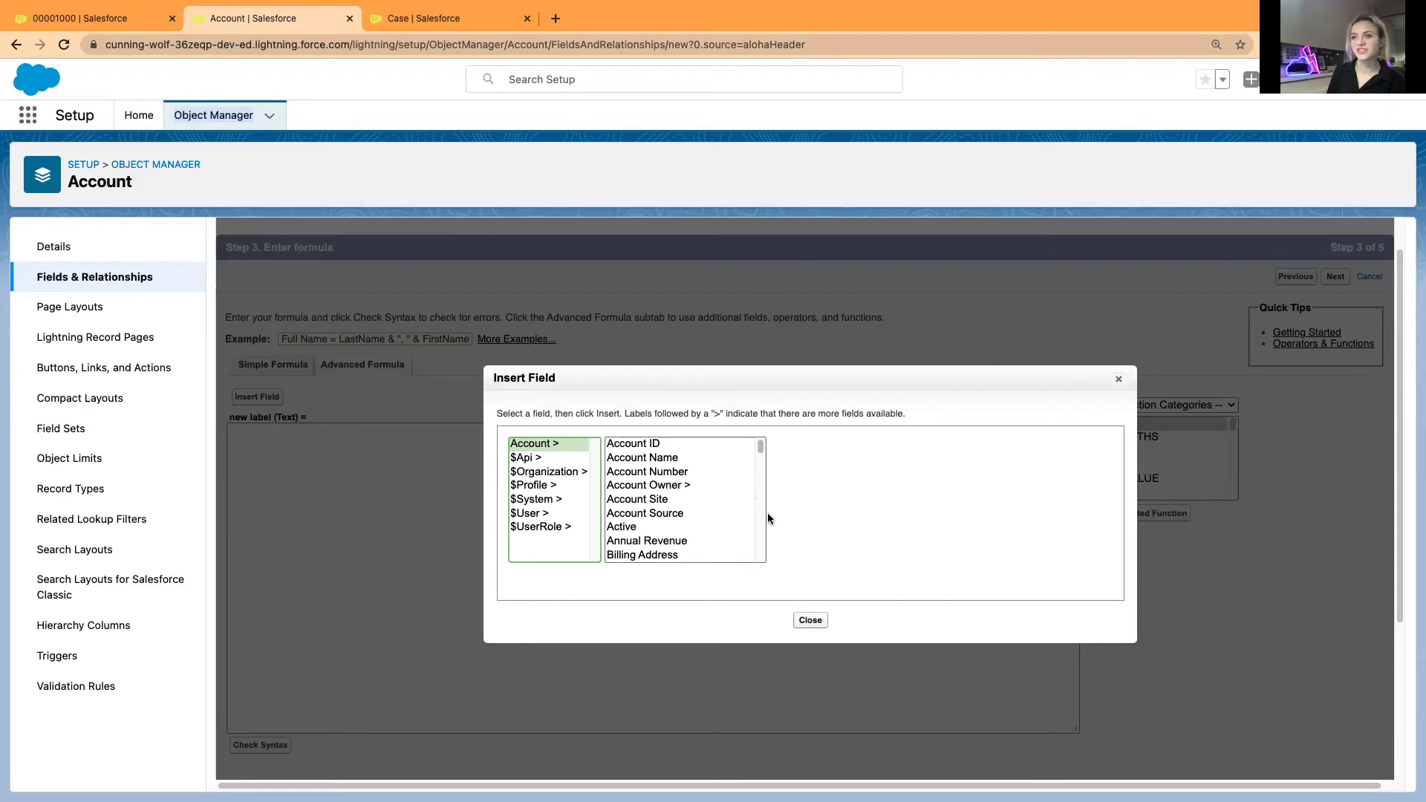
left_click(810, 624)
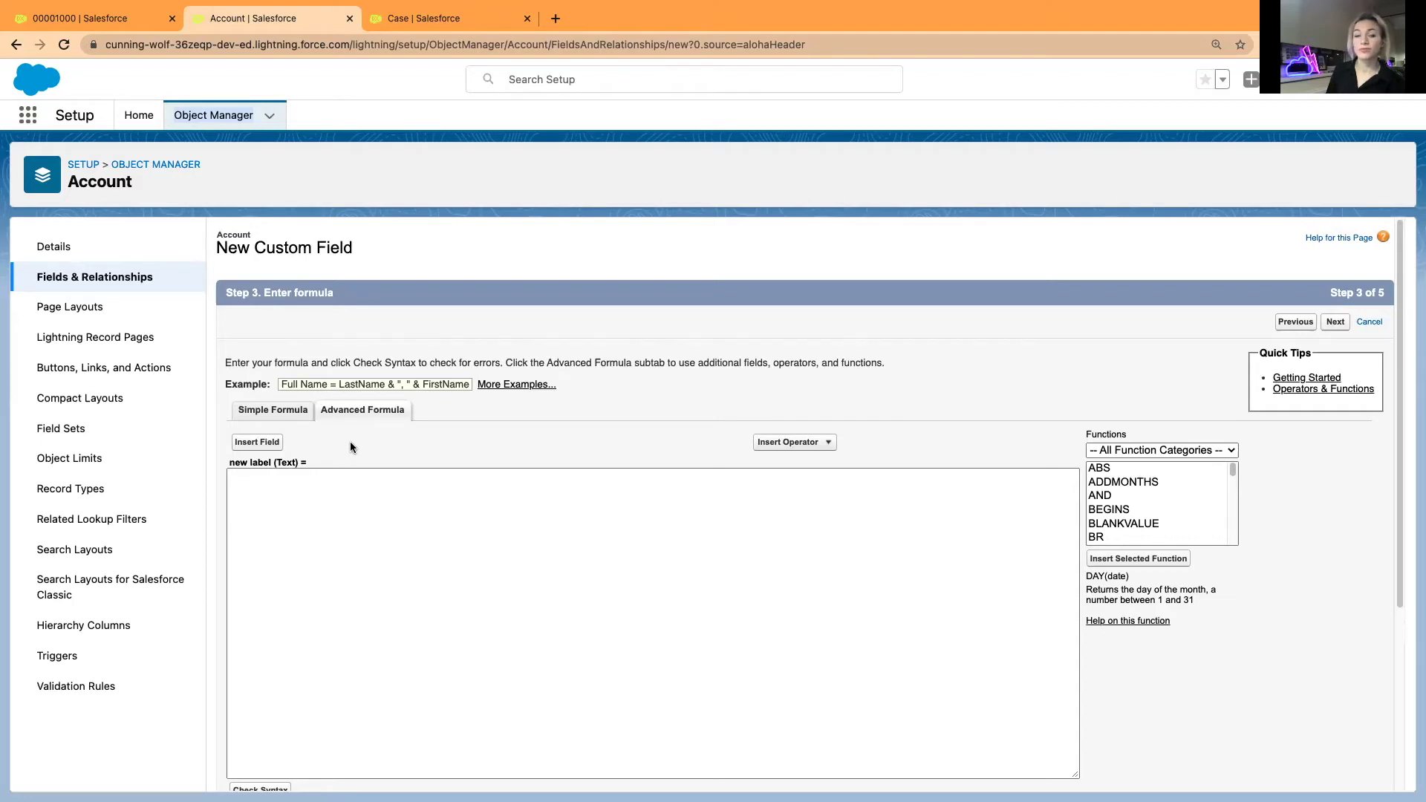
Step: Review the operators and functions available for building the advanced formula
left_click(332, 513)
scroll(308, 512, "down", 1)
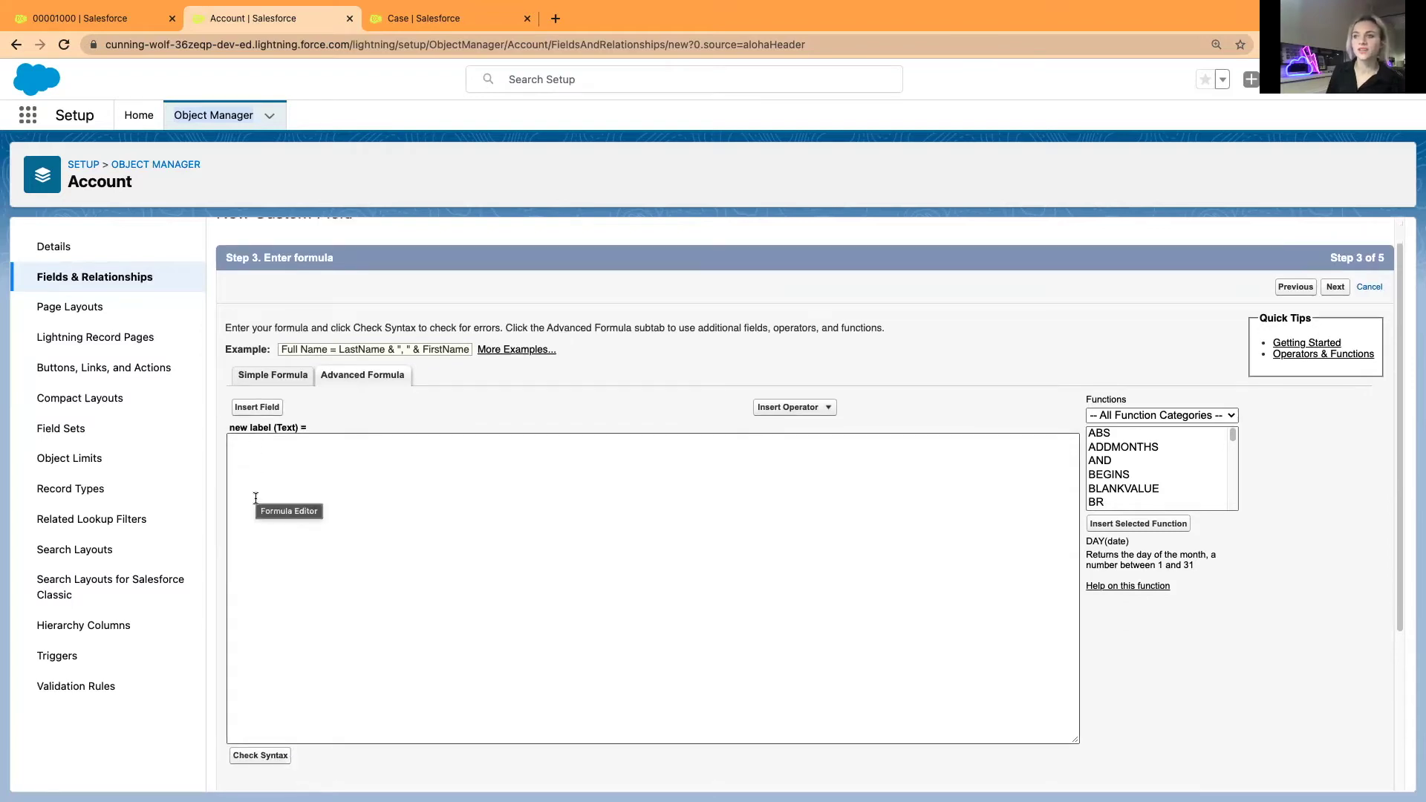
scroll(256, 498, "up", 1)
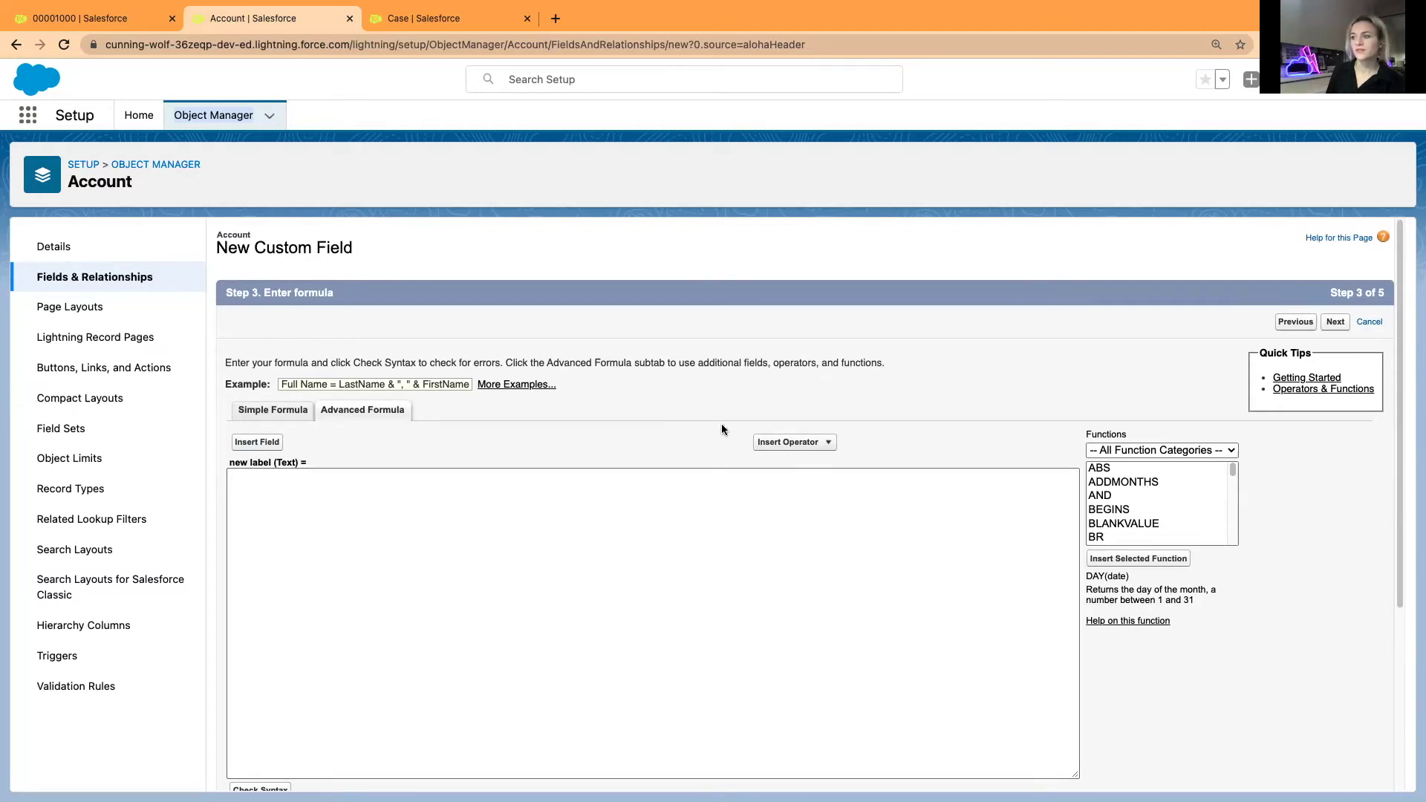
left_click(802, 443)
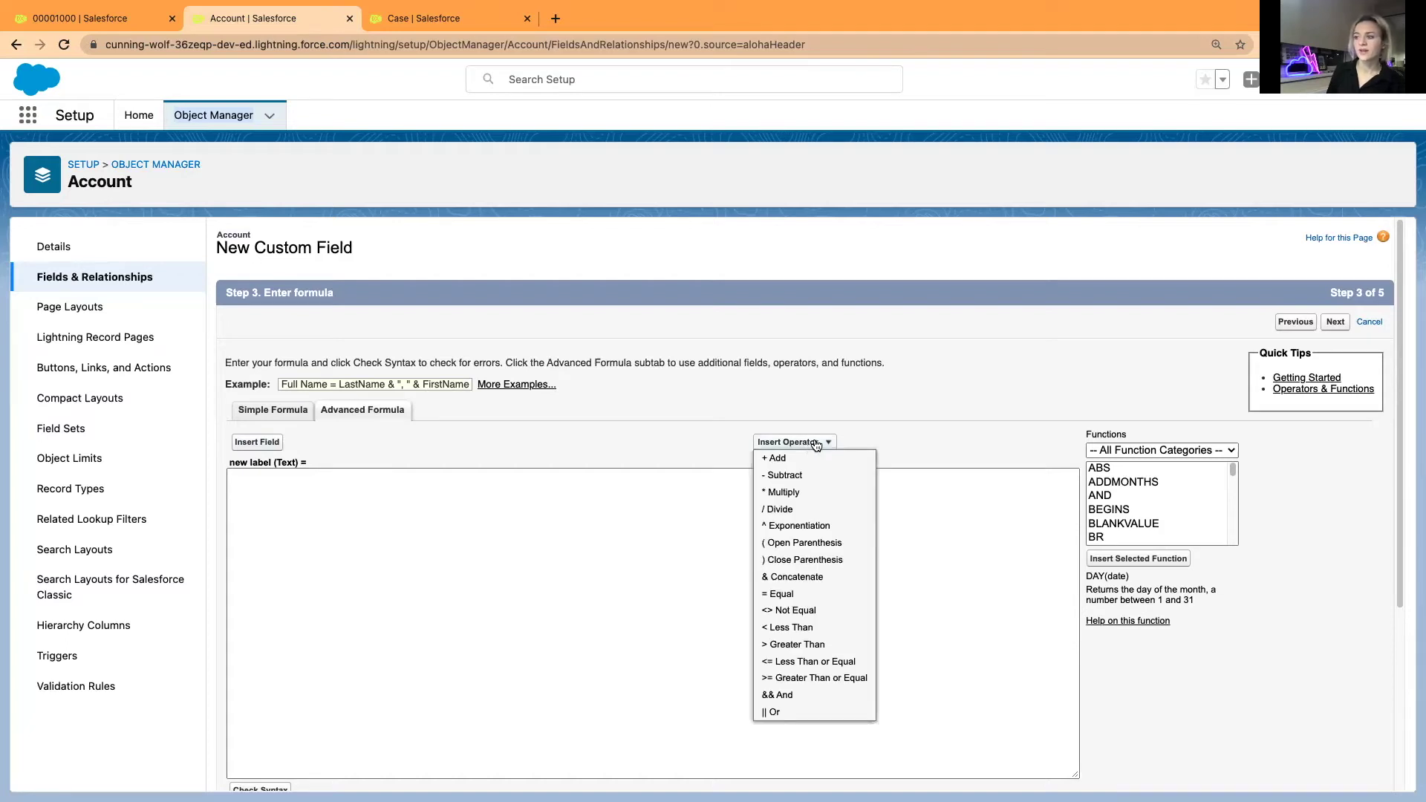
left_click(816, 443)
scroll(1171, 505, "down", 15)
scroll(1172, 513, "up", 15)
scroll(1006, 410, "down", 2)
scroll(1007, 410, "up", 2)
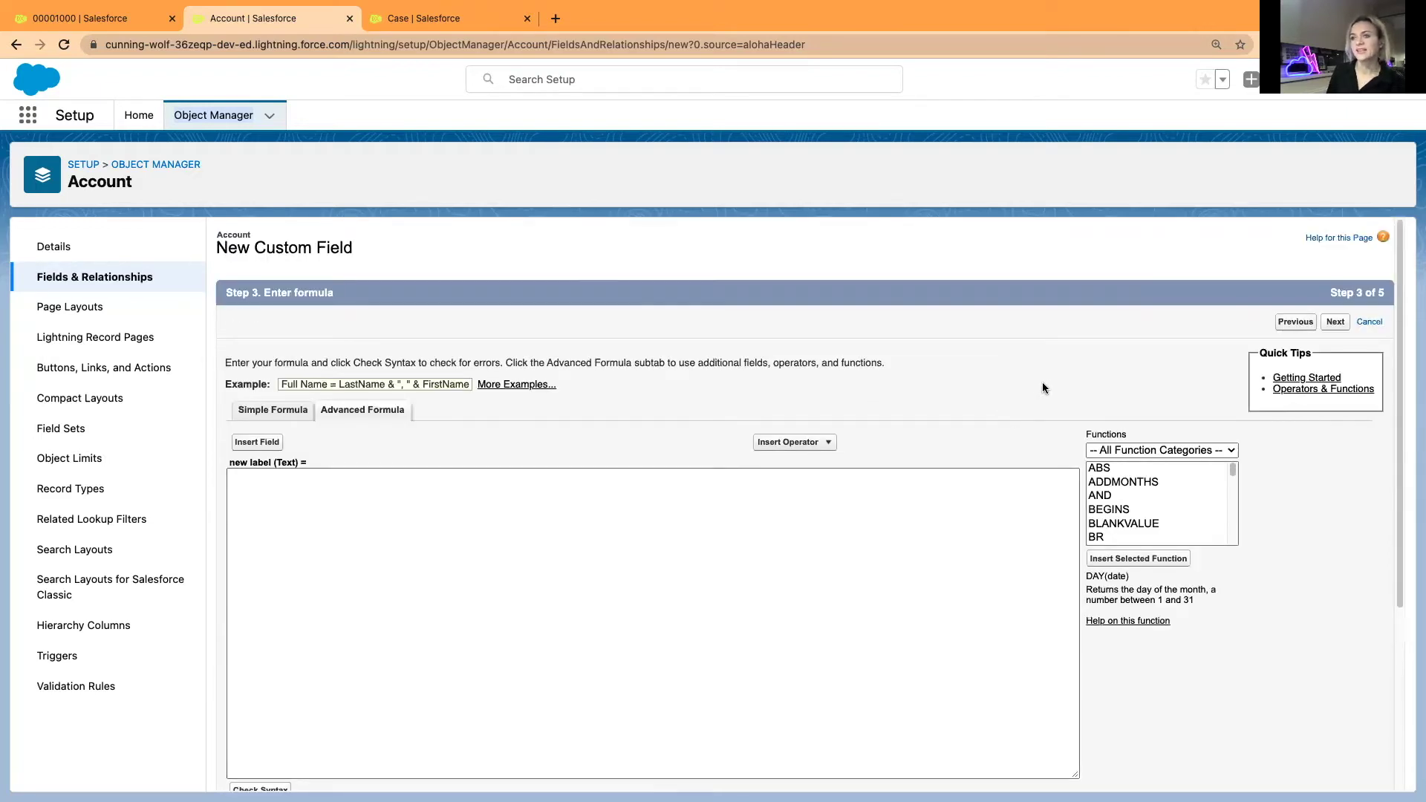
left_click(388, 498)
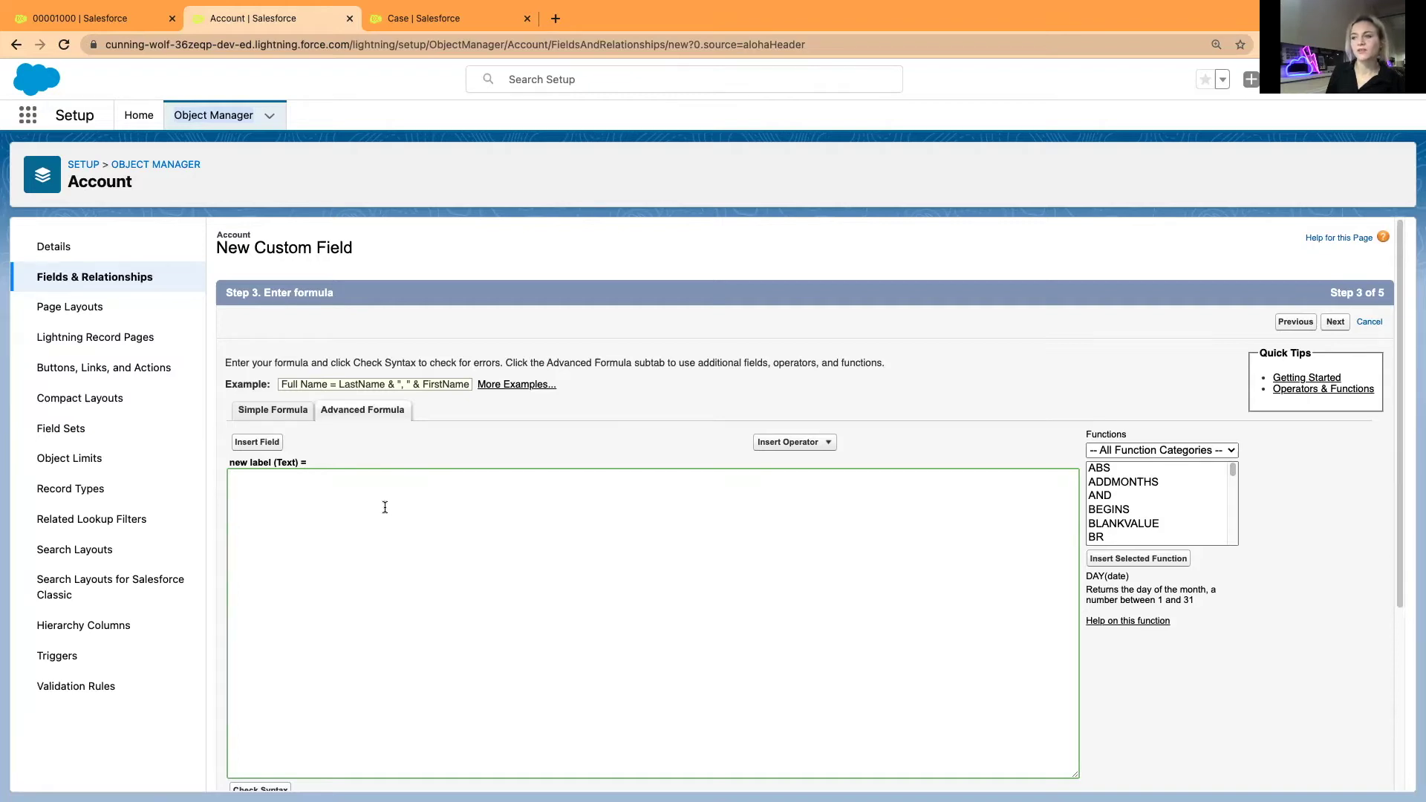
Step: Cancel the unfinished formula field and start another custom Account field with the Lookup Relationship data type
left_click(1370, 323)
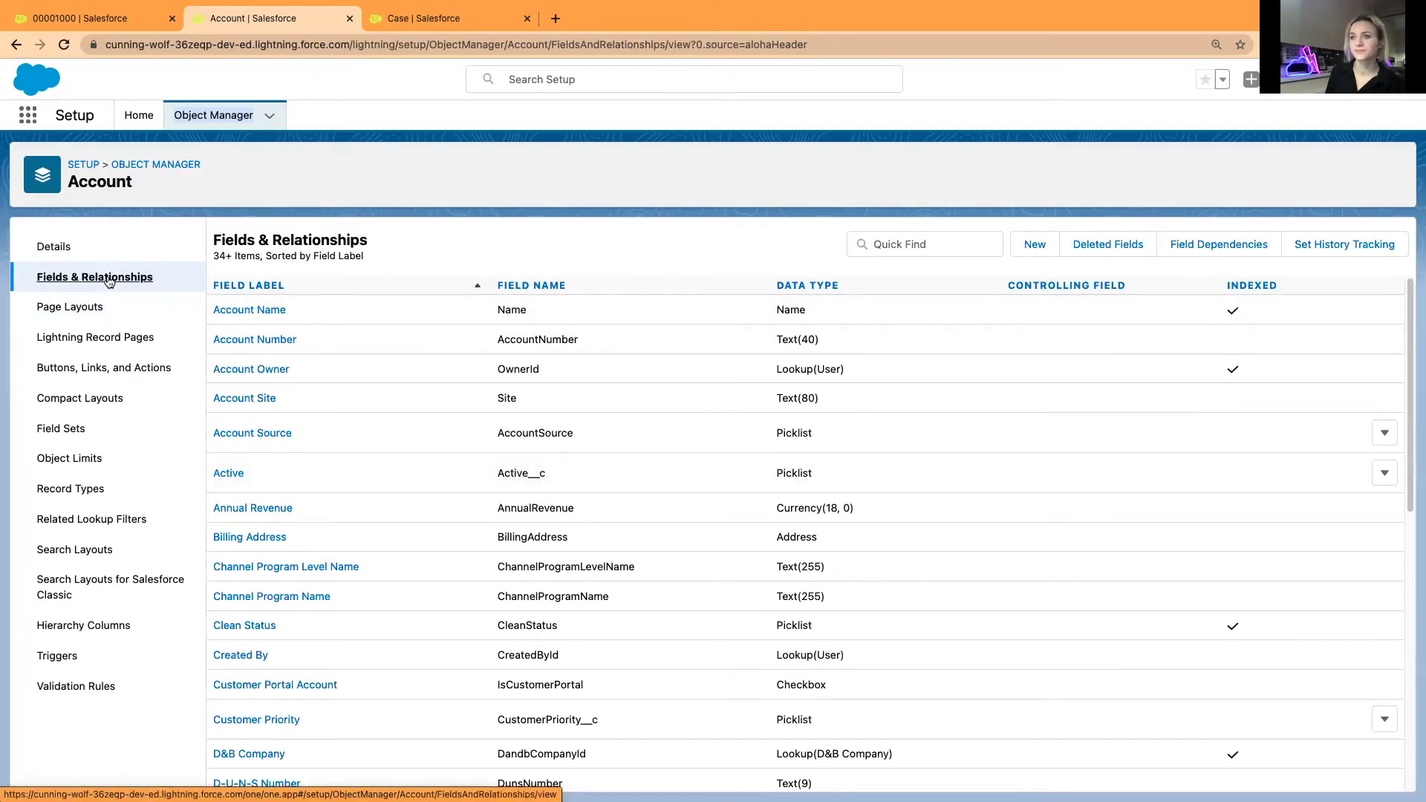
left_click(1034, 244)
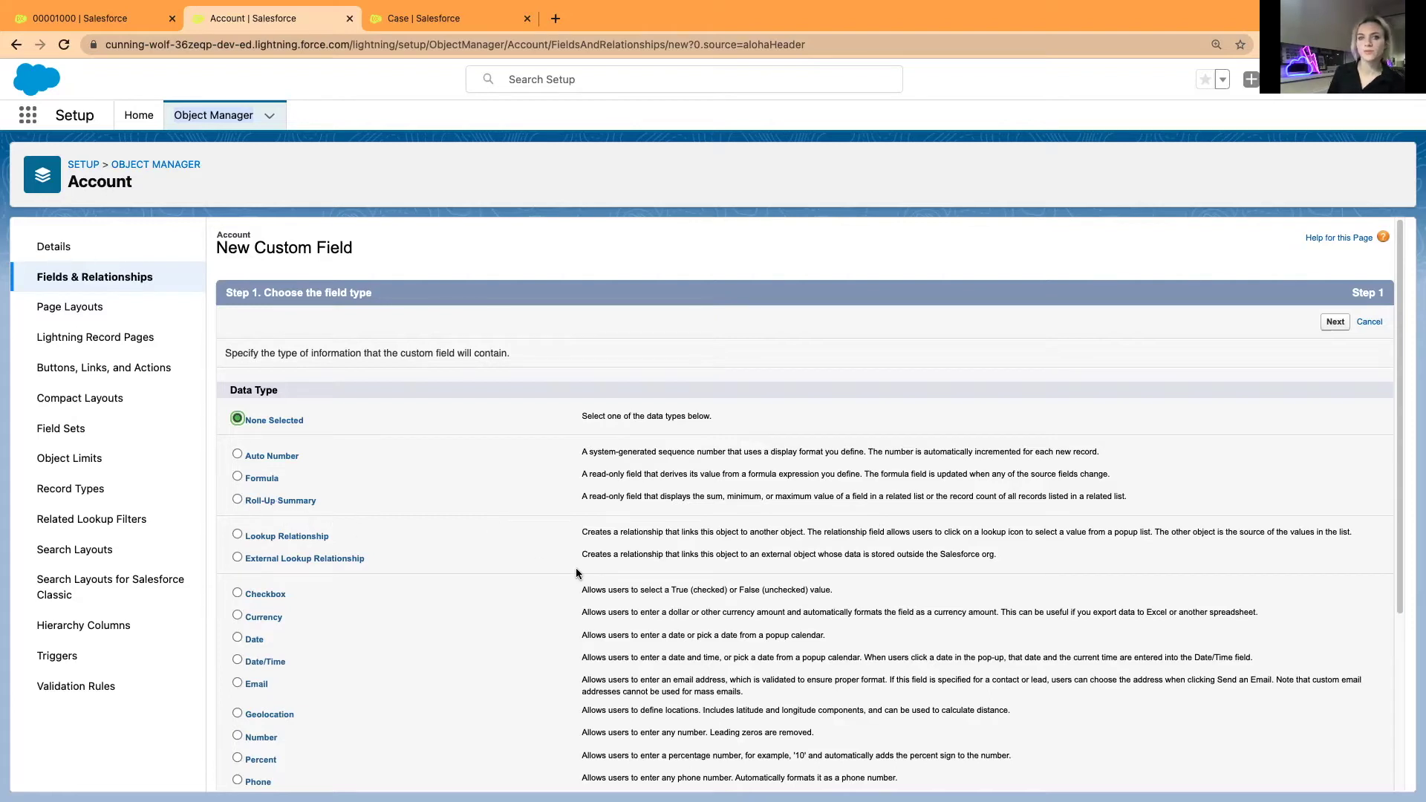
scroll(560, 572, "down", 2)
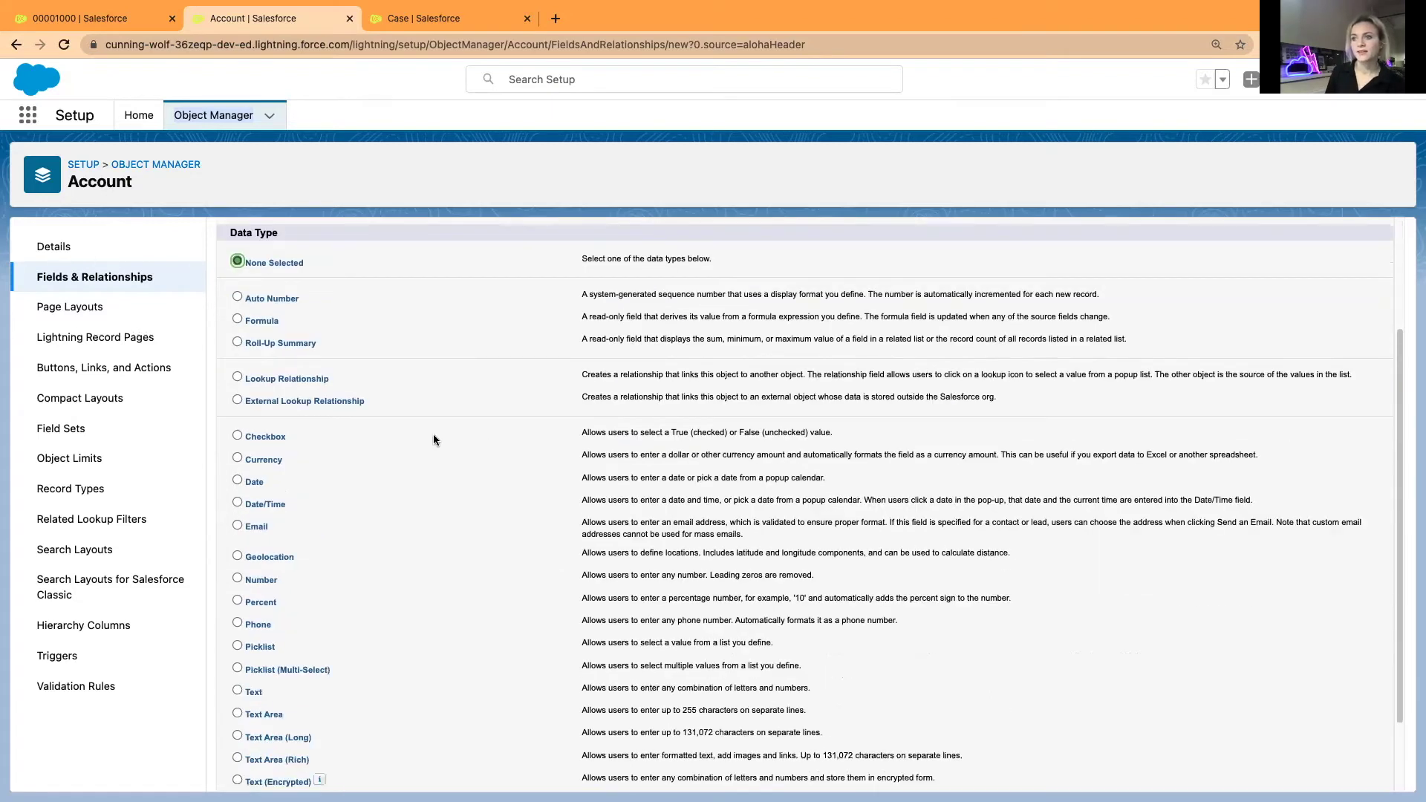
scroll(377, 427, "up", 1)
scroll(372, 444, "down", 2)
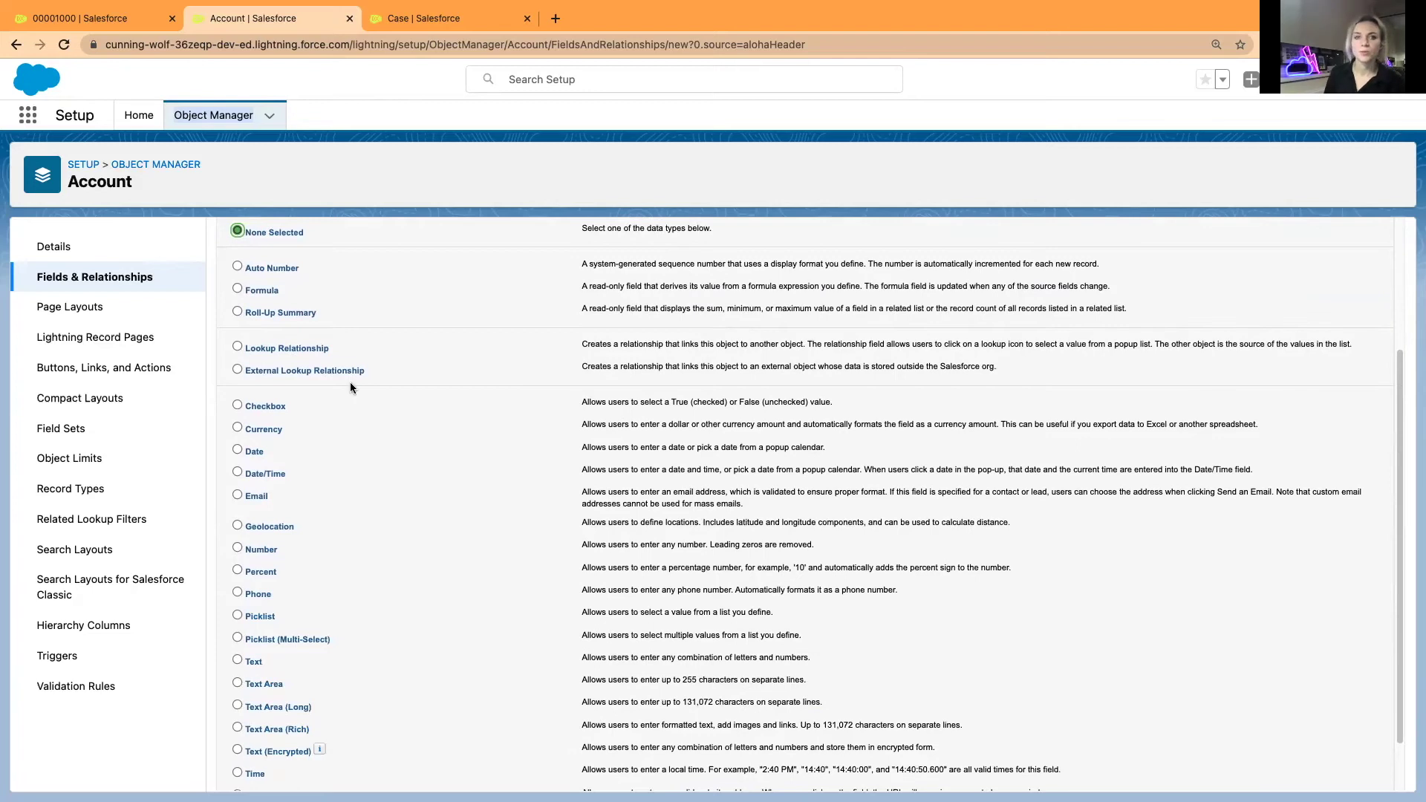
left_click(264, 347)
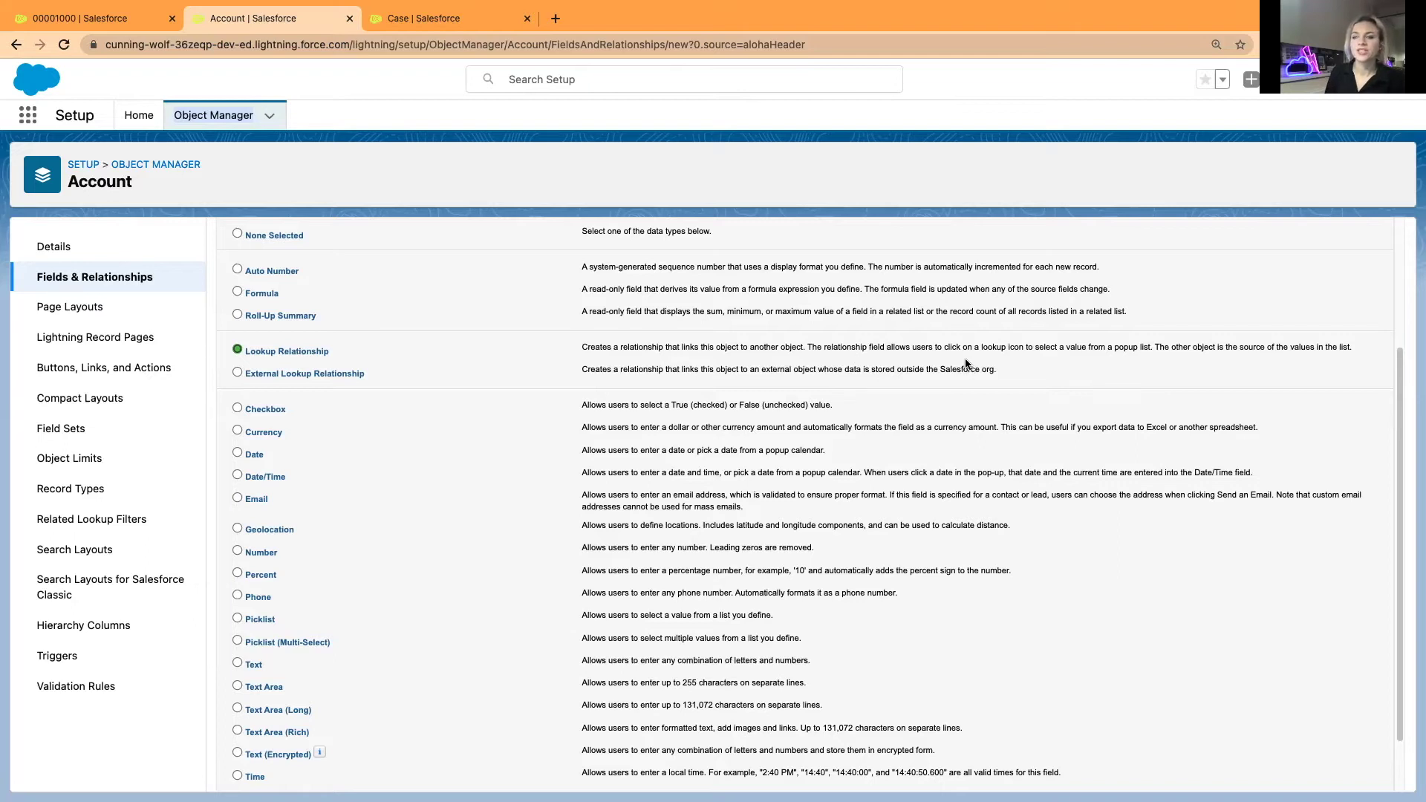
Step: Switch back to the open case record and open the Edge Communications account from the Accounts list
left_click(88, 18)
left_click(124, 288)
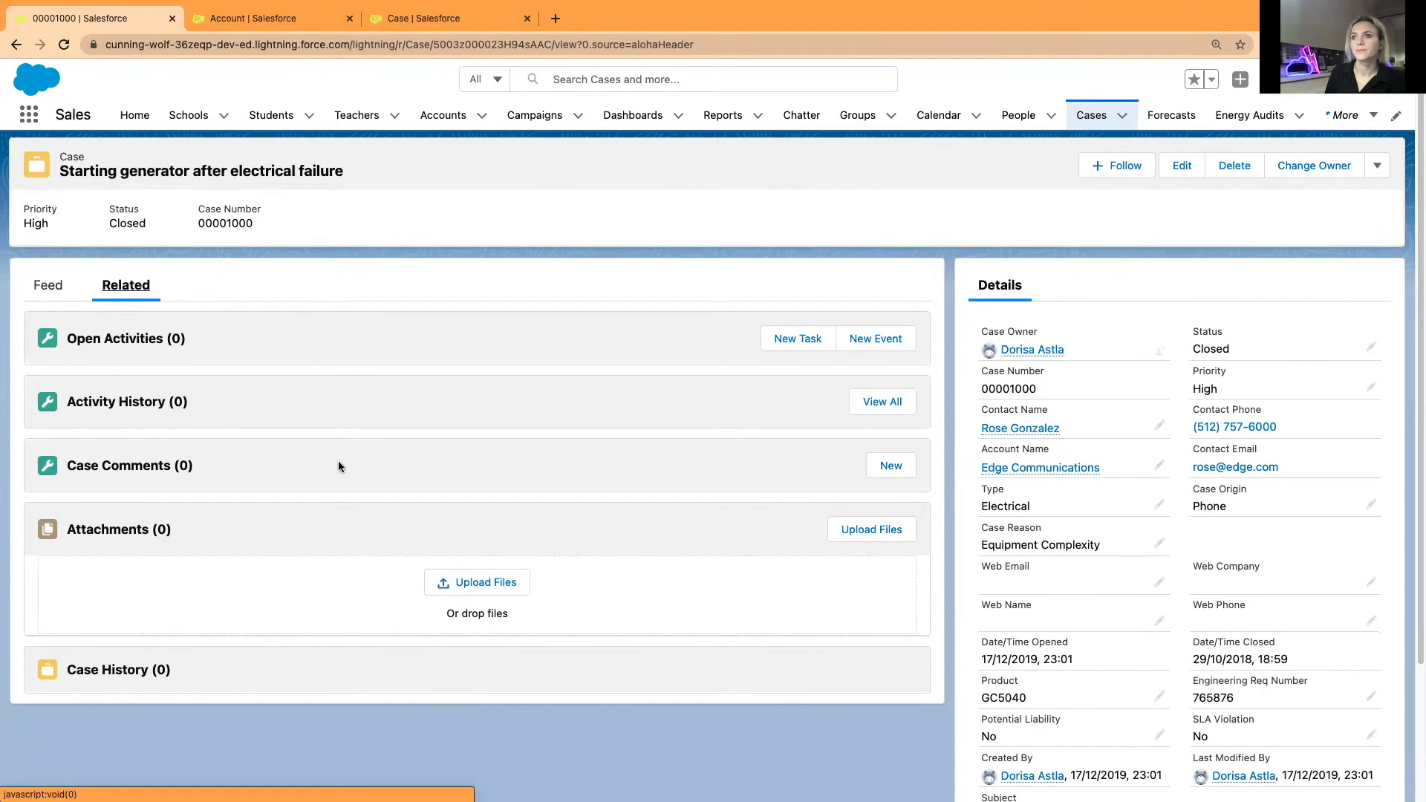
left_click(443, 115)
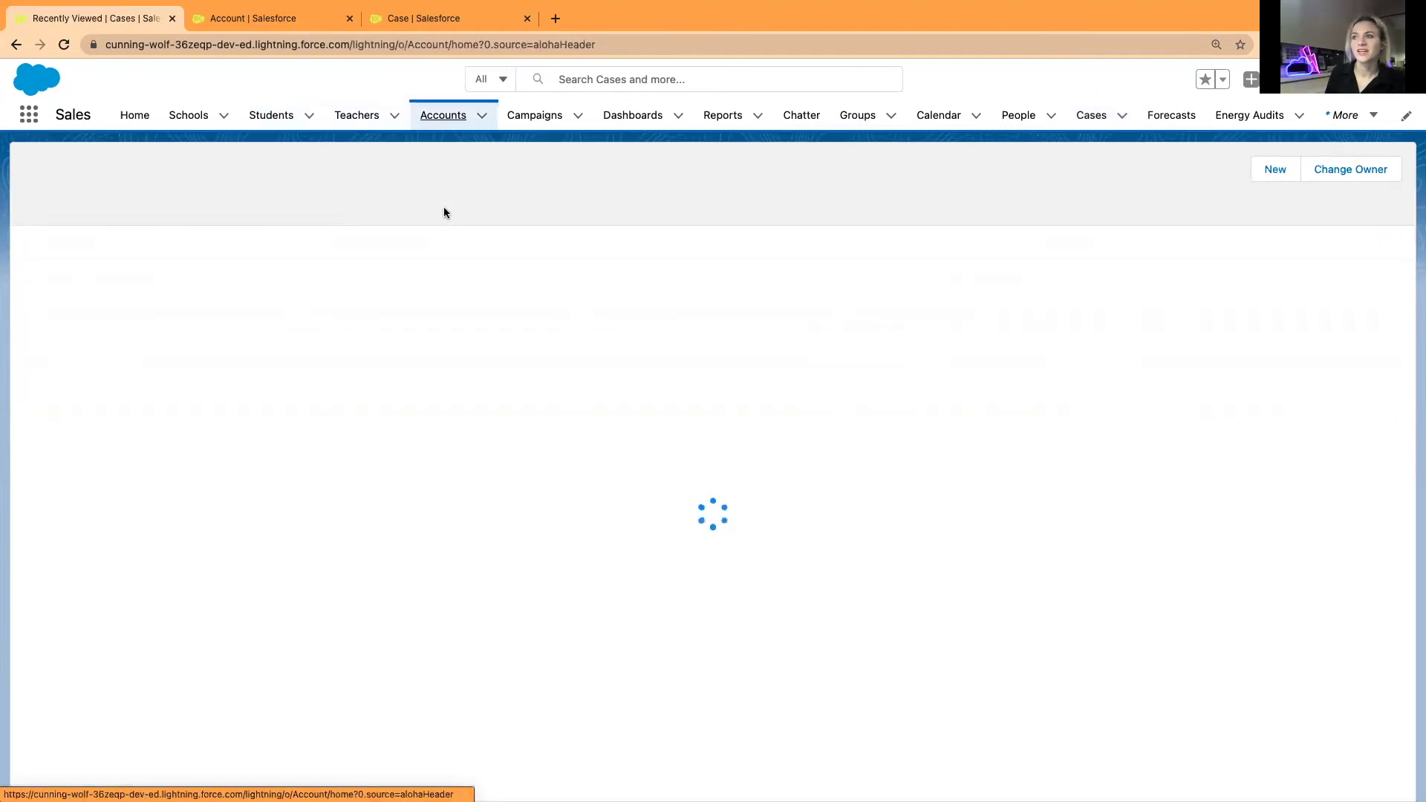
left_click(141, 262)
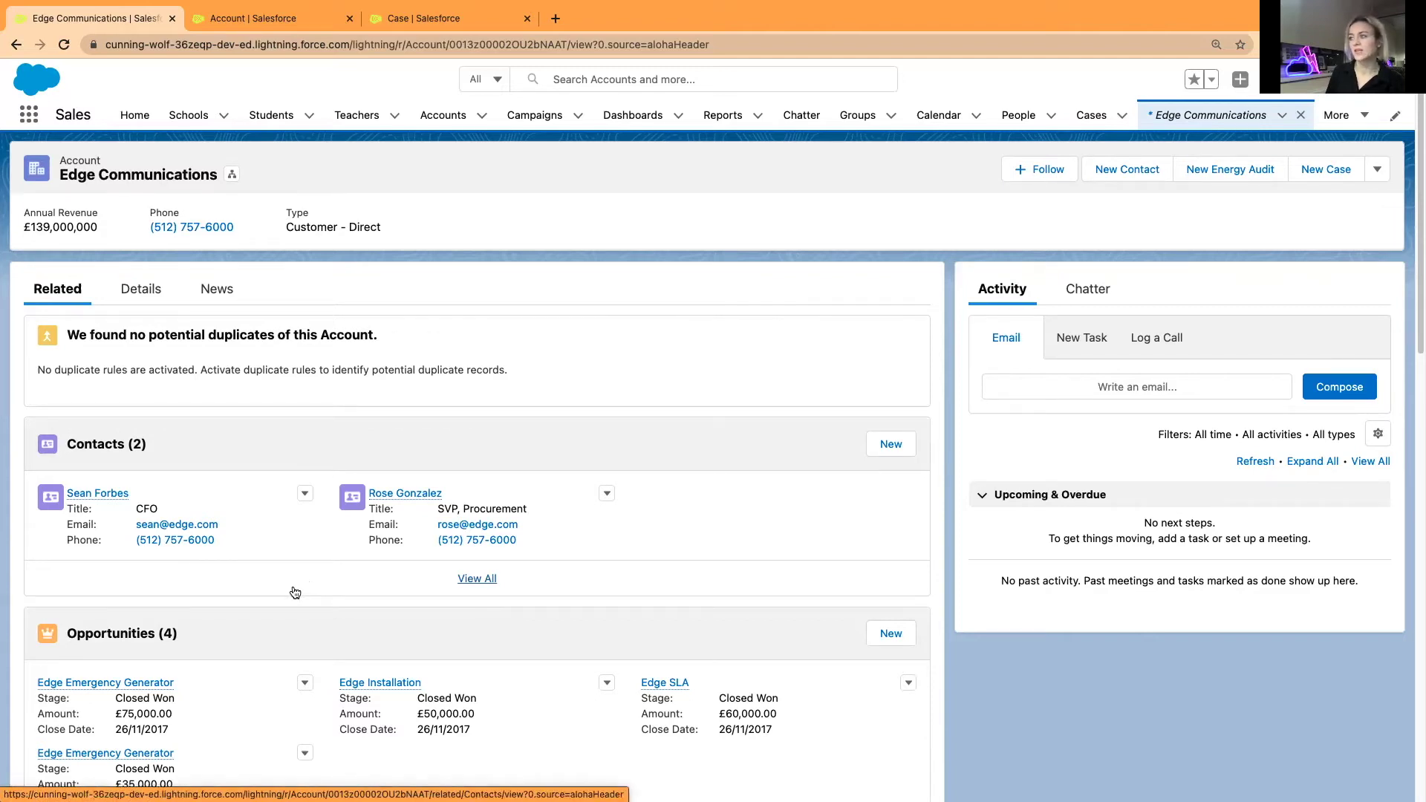
Step: Review the Edge Communications account's related lists of contacts, opportunities and cases
scroll(194, 536, "down", 3)
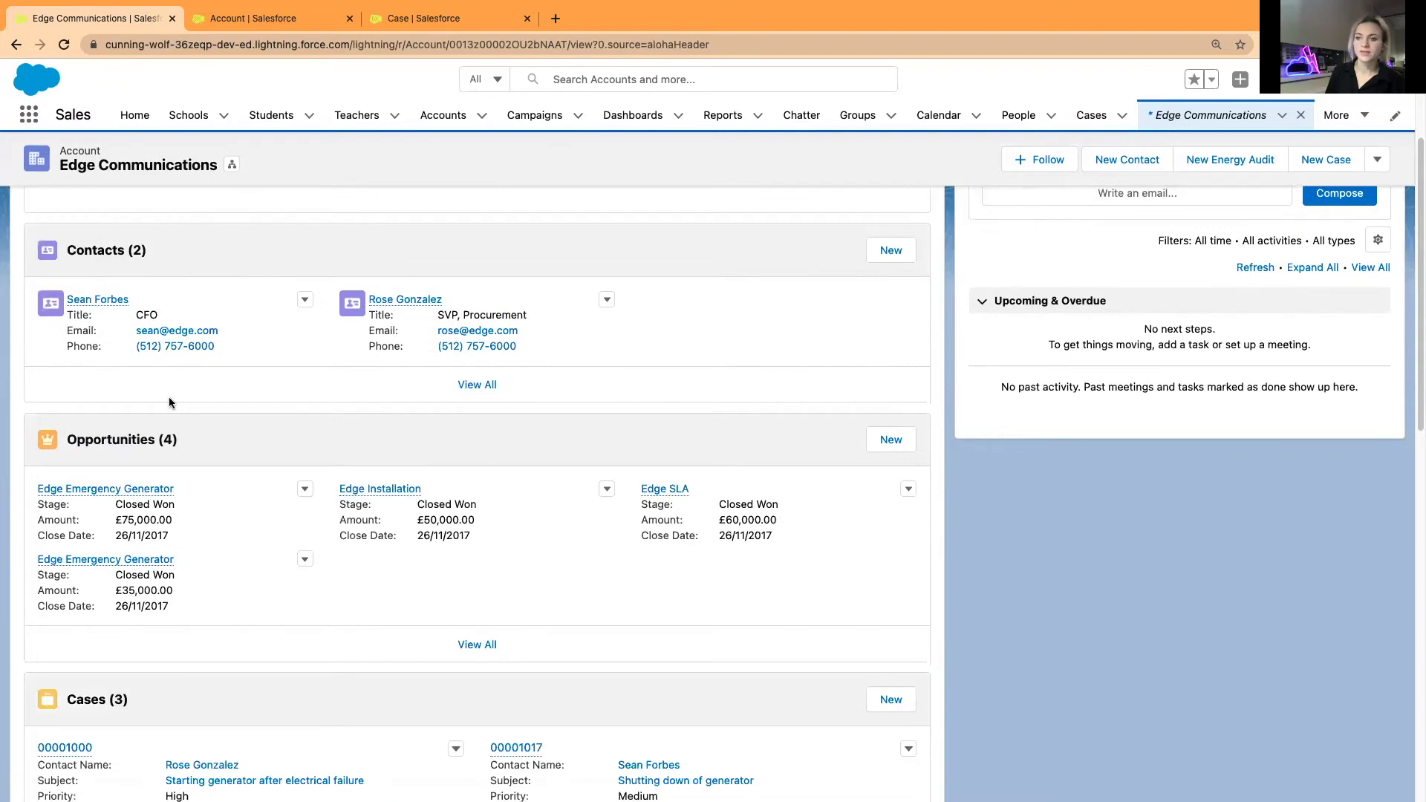
scroll(169, 403, "down", 3)
scroll(214, 572, "up", 5)
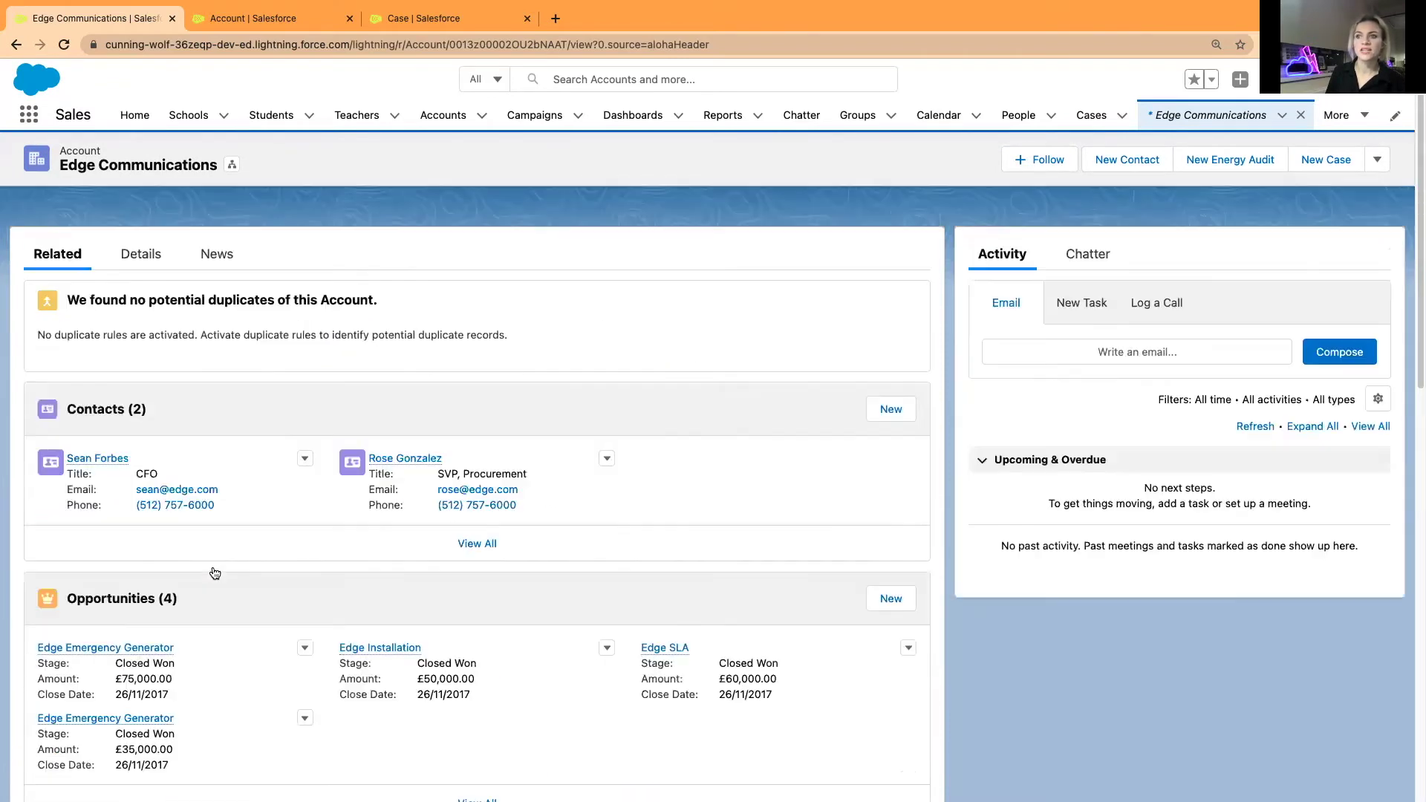
scroll(215, 573, "up", 1)
scroll(222, 568, "down", 1)
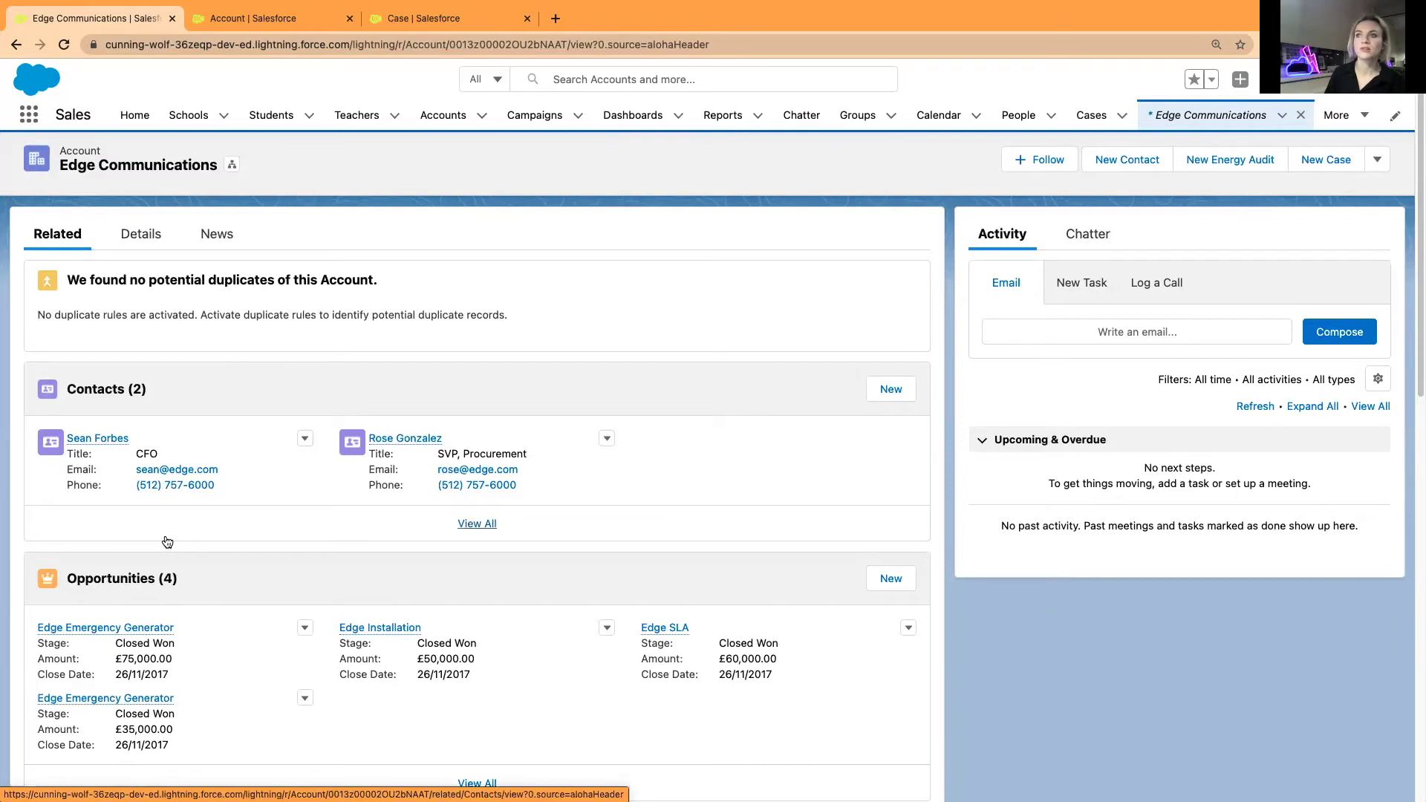
Step: Return to the new Account field, select External Lookup Relationship as its data type and review the remaining types down to URL
left_click(424, 18)
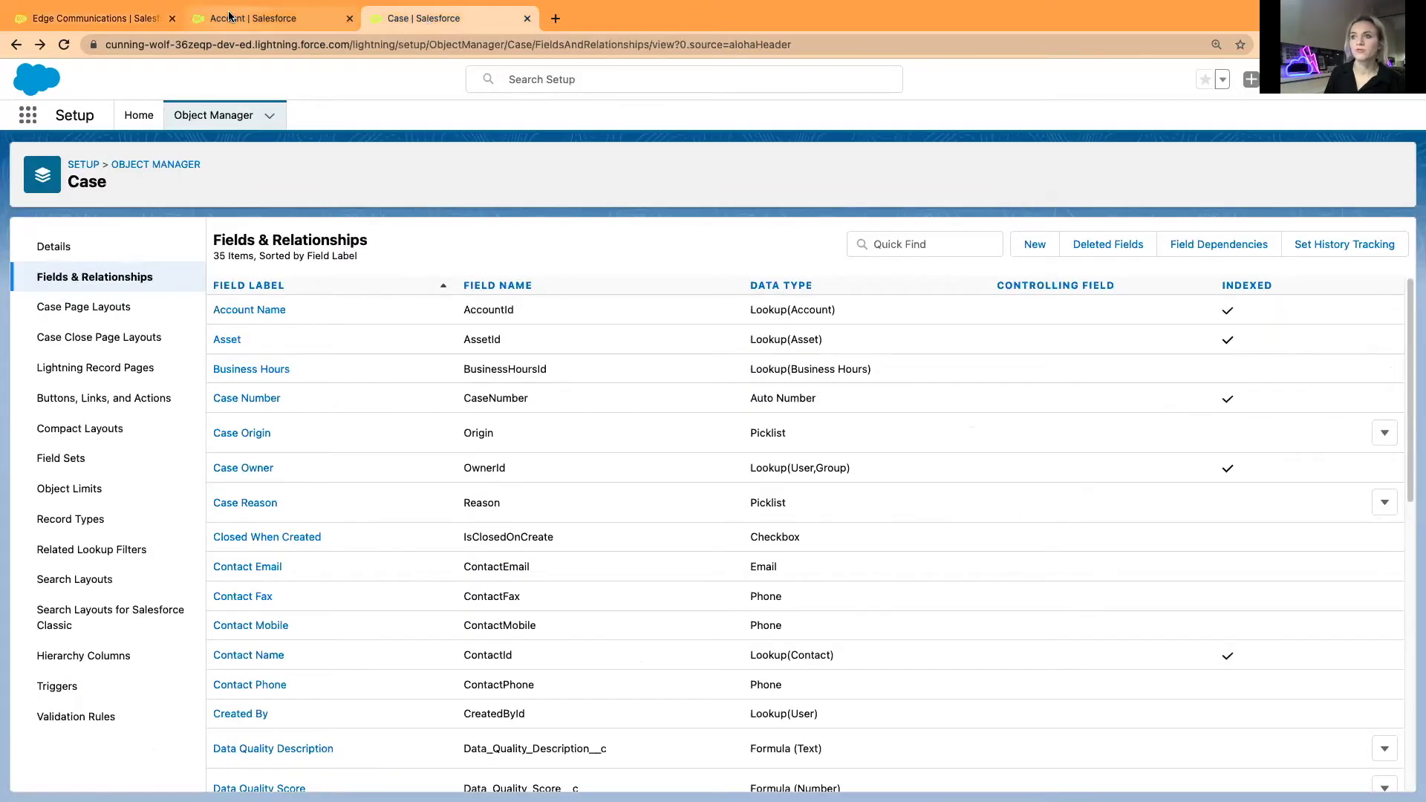
left_click(230, 16)
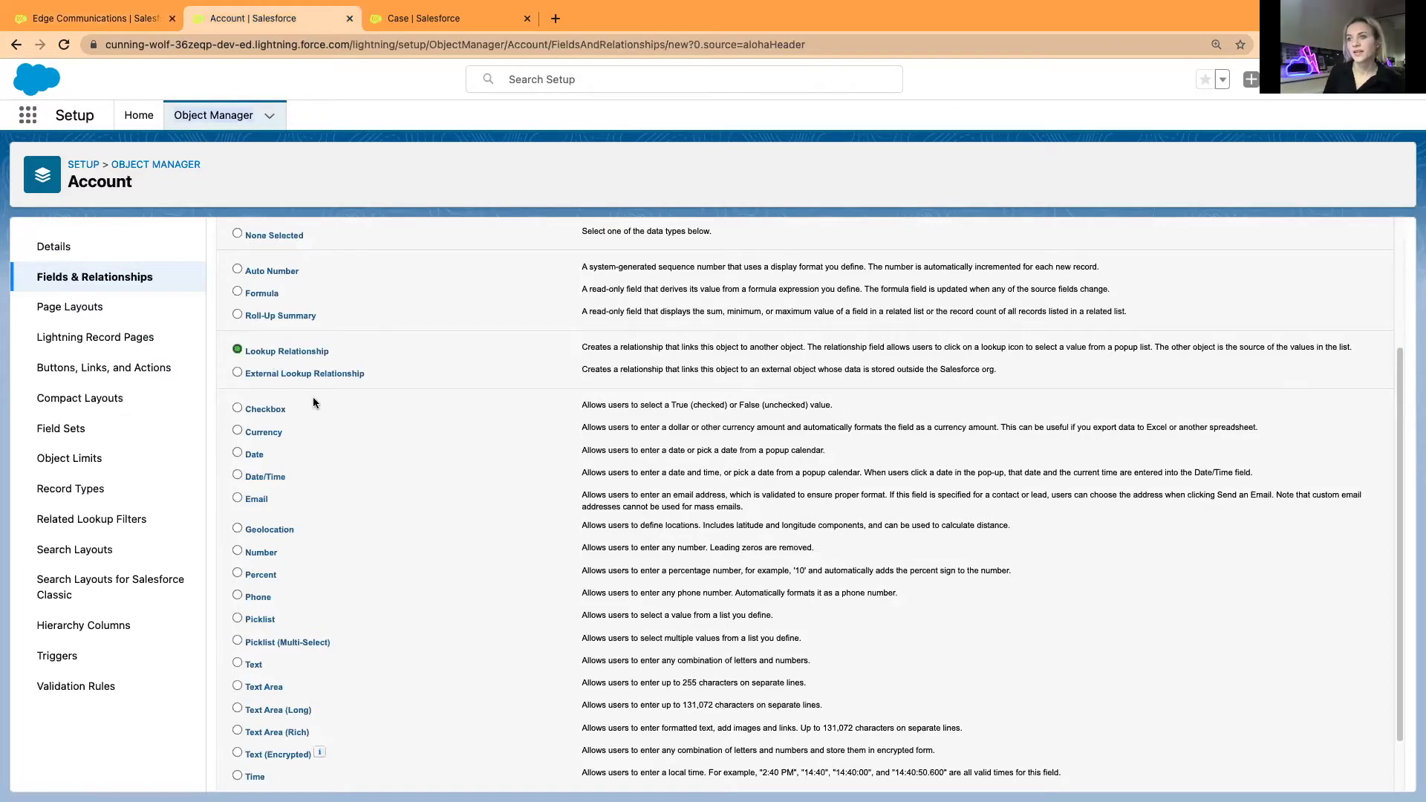
left_click(294, 379)
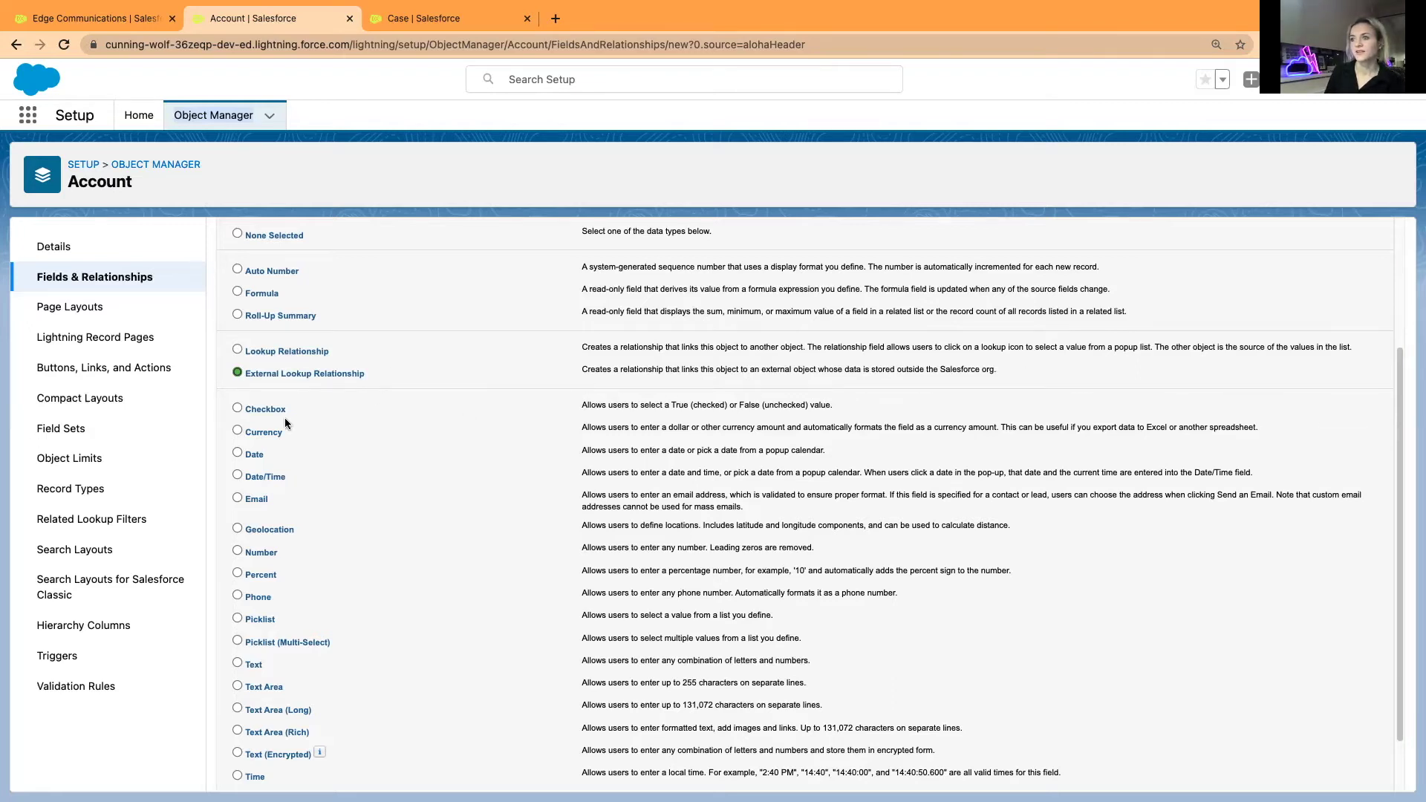
scroll(281, 418, "down", 1)
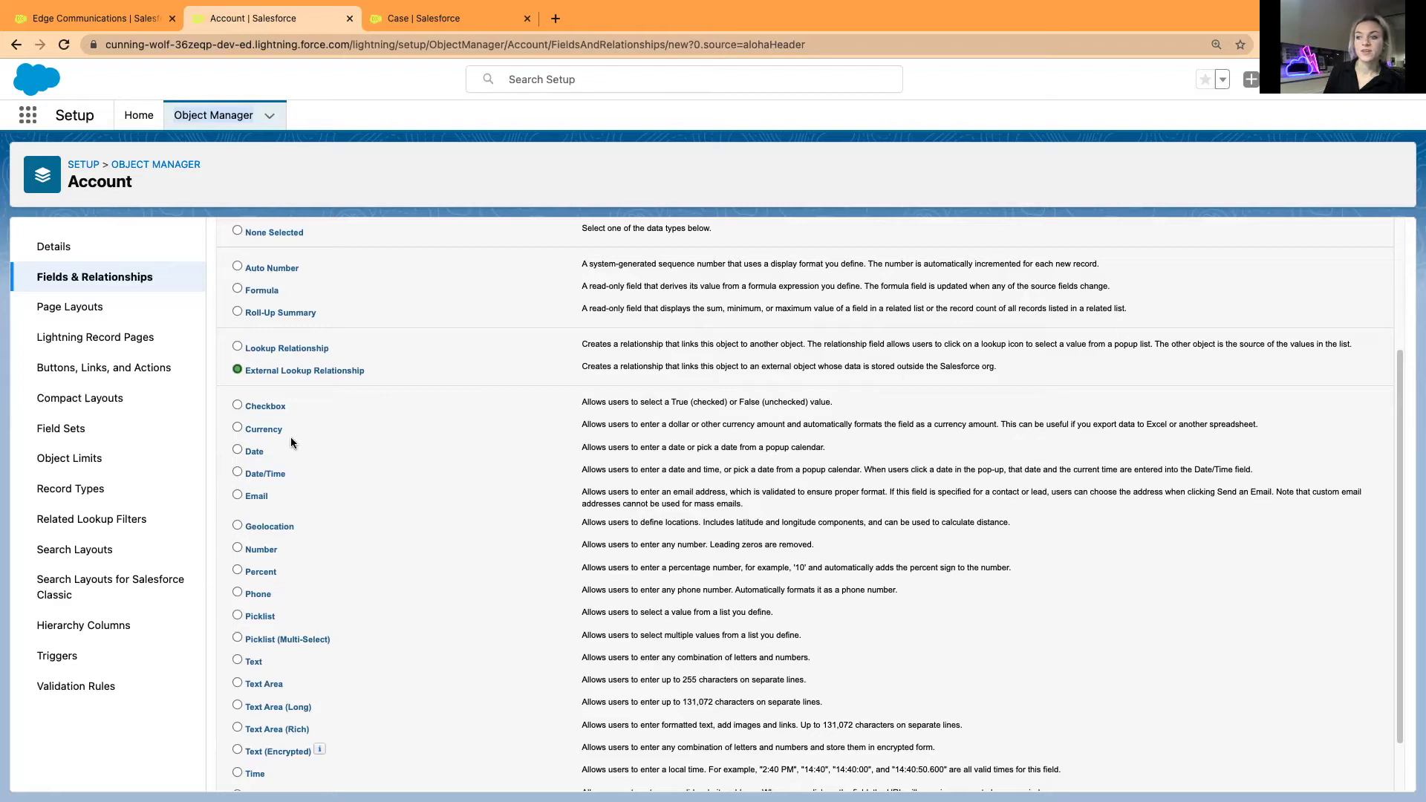
scroll(295, 475, "down", 1)
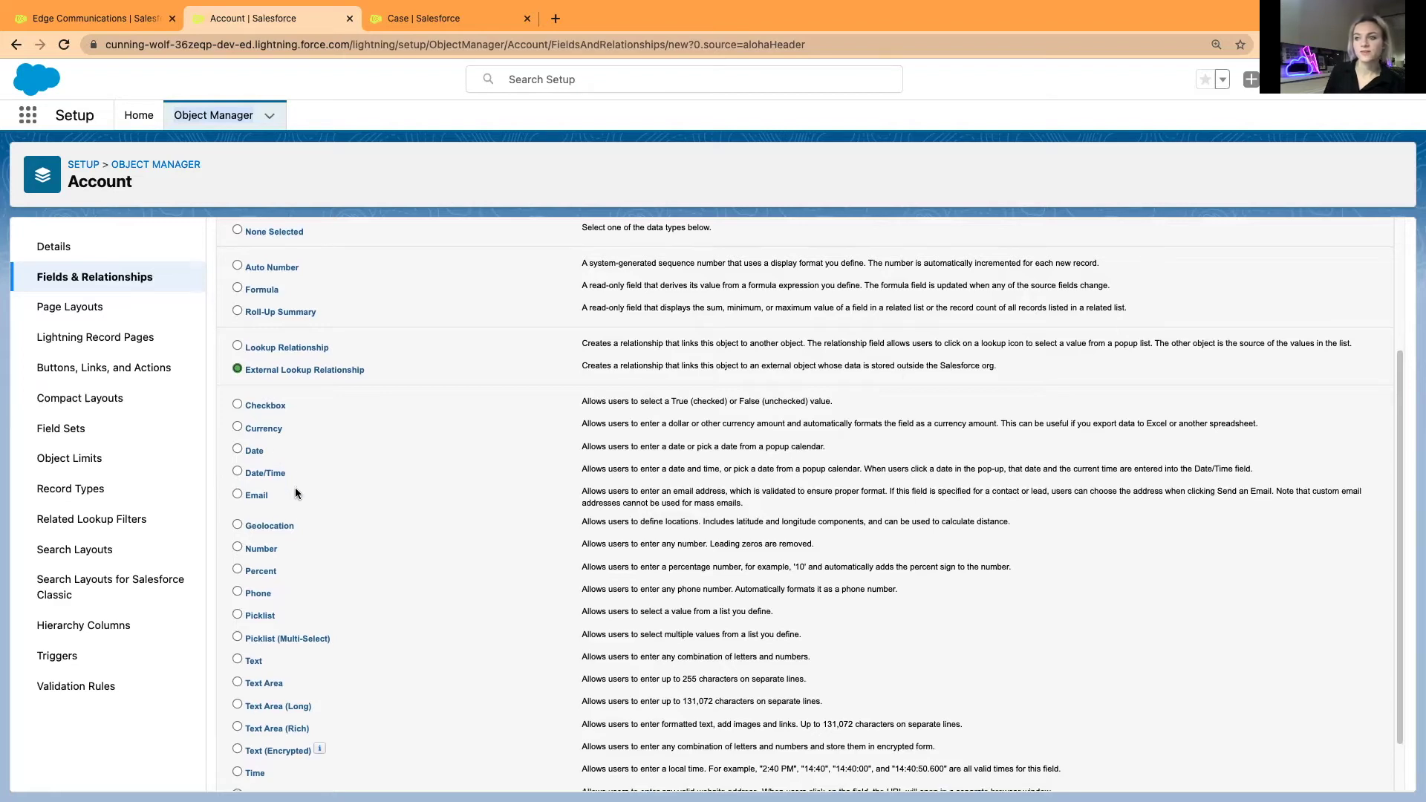
scroll(300, 502, "down", 2)
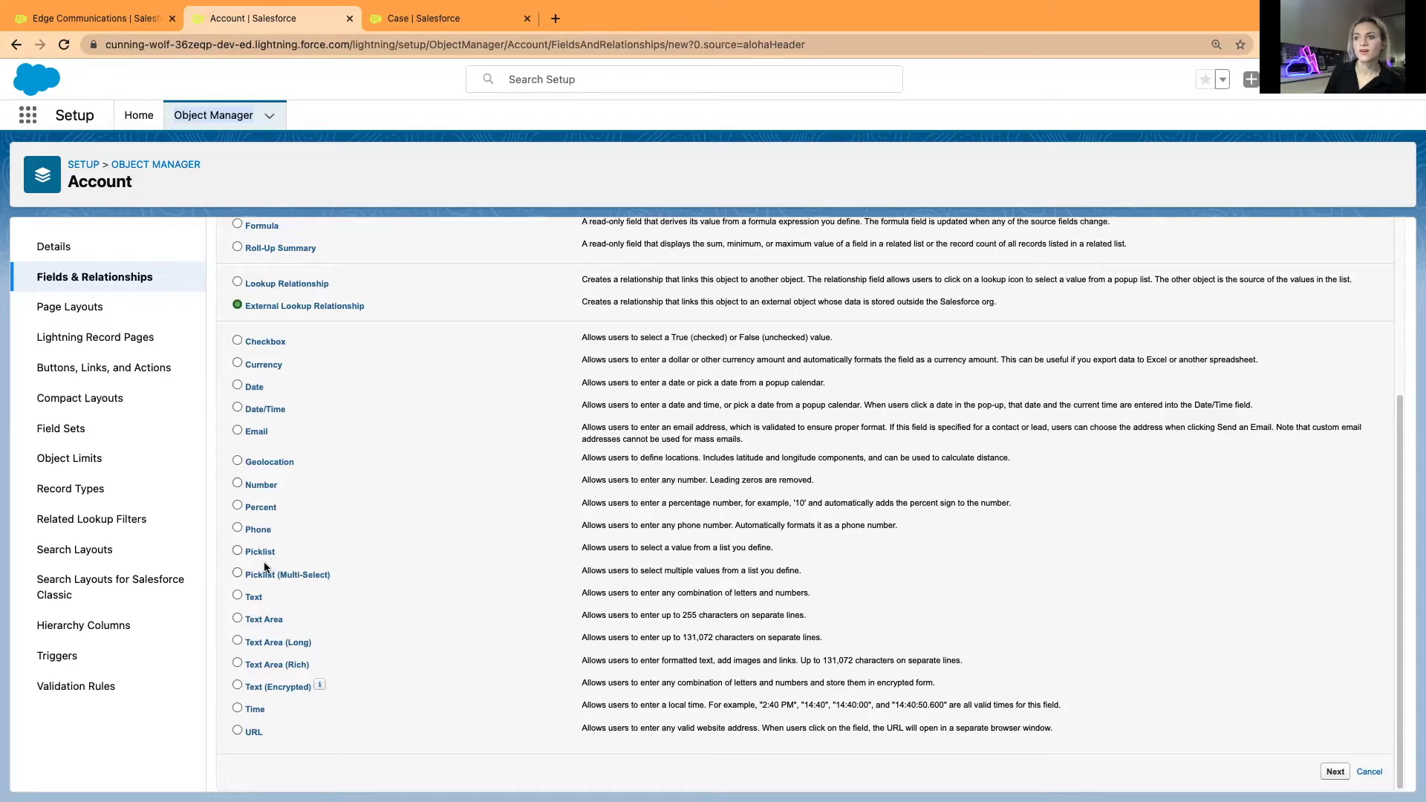
Step: Return to the Edge Communications account and review its detail fields down to Description
left_click(87, 21)
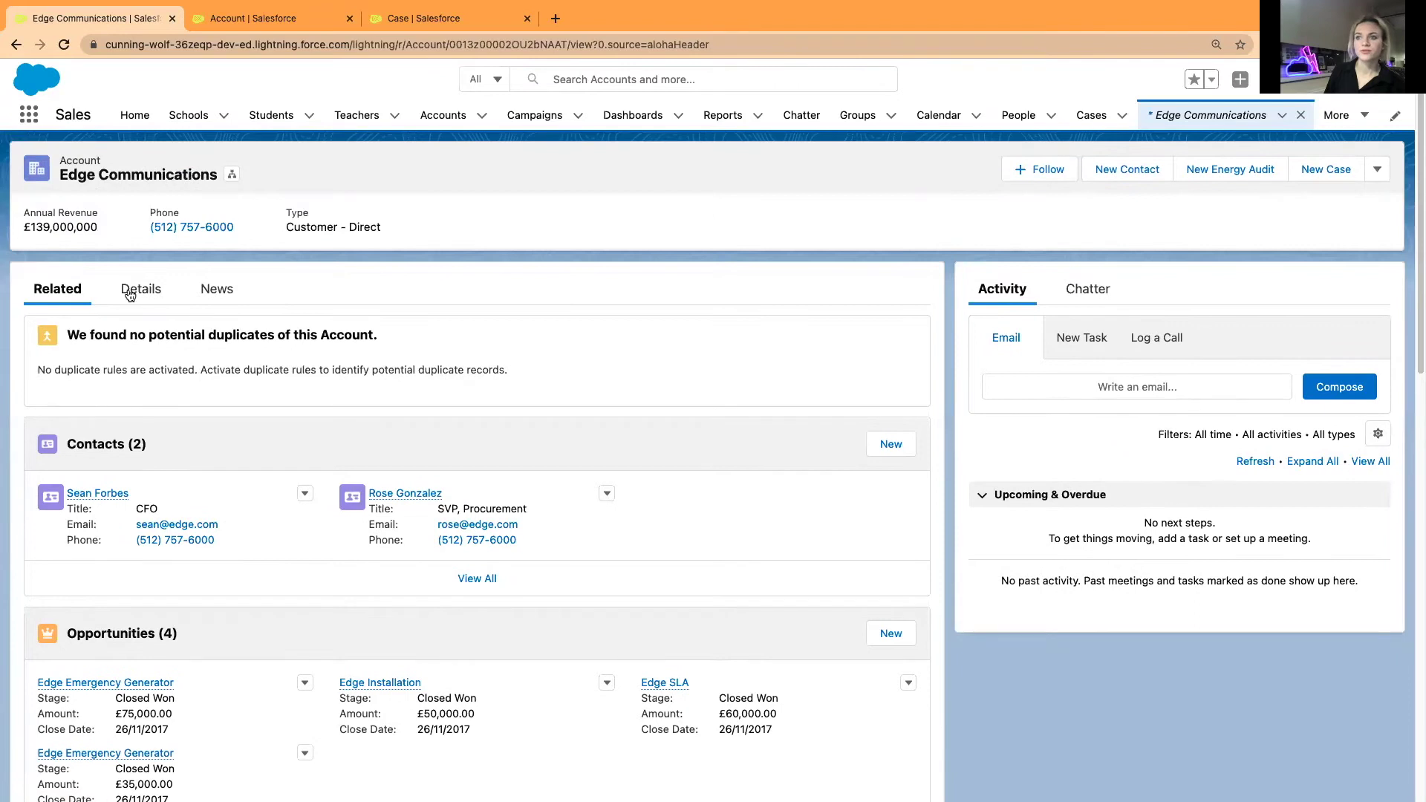
left_click(130, 294)
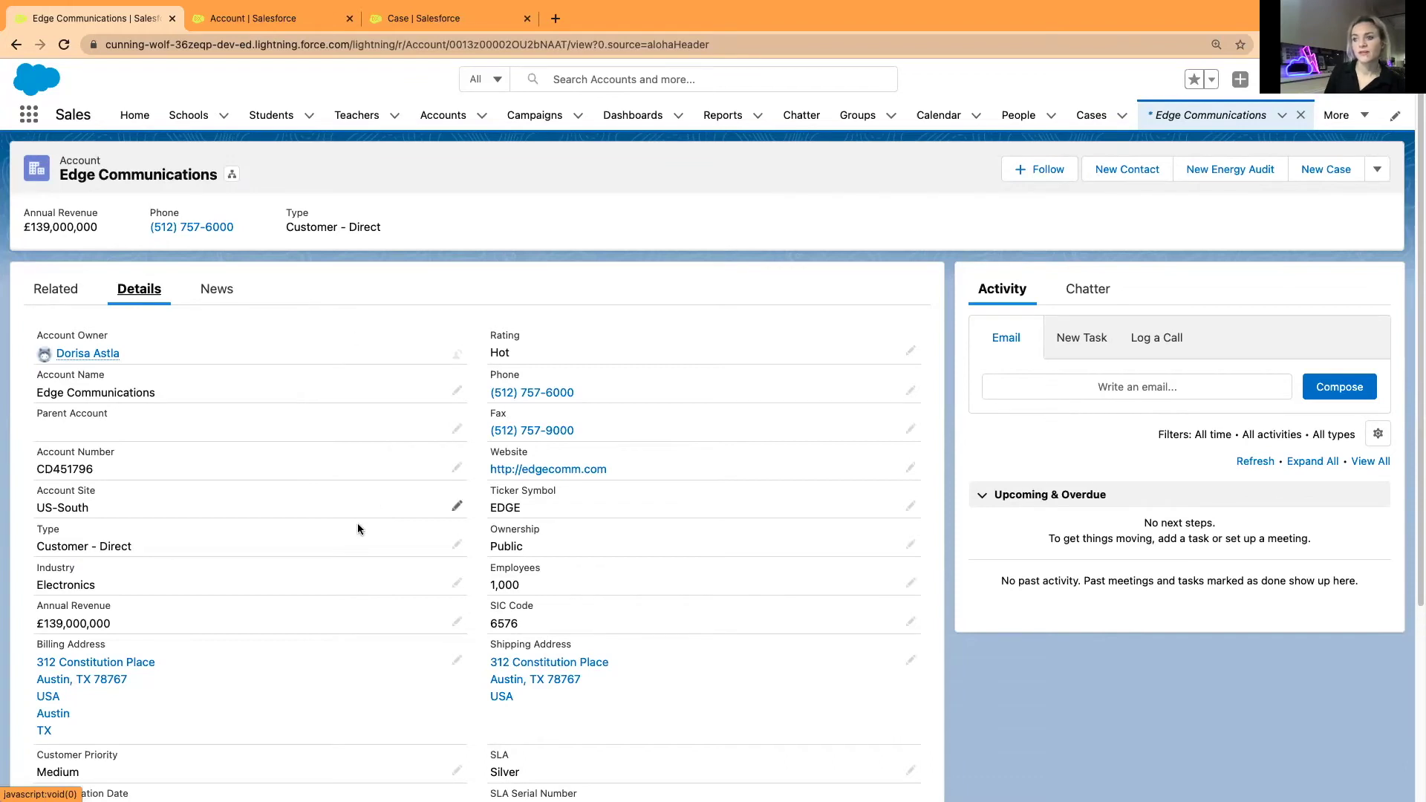
scroll(357, 527, "down", 1)
scroll(366, 631, "down", 5)
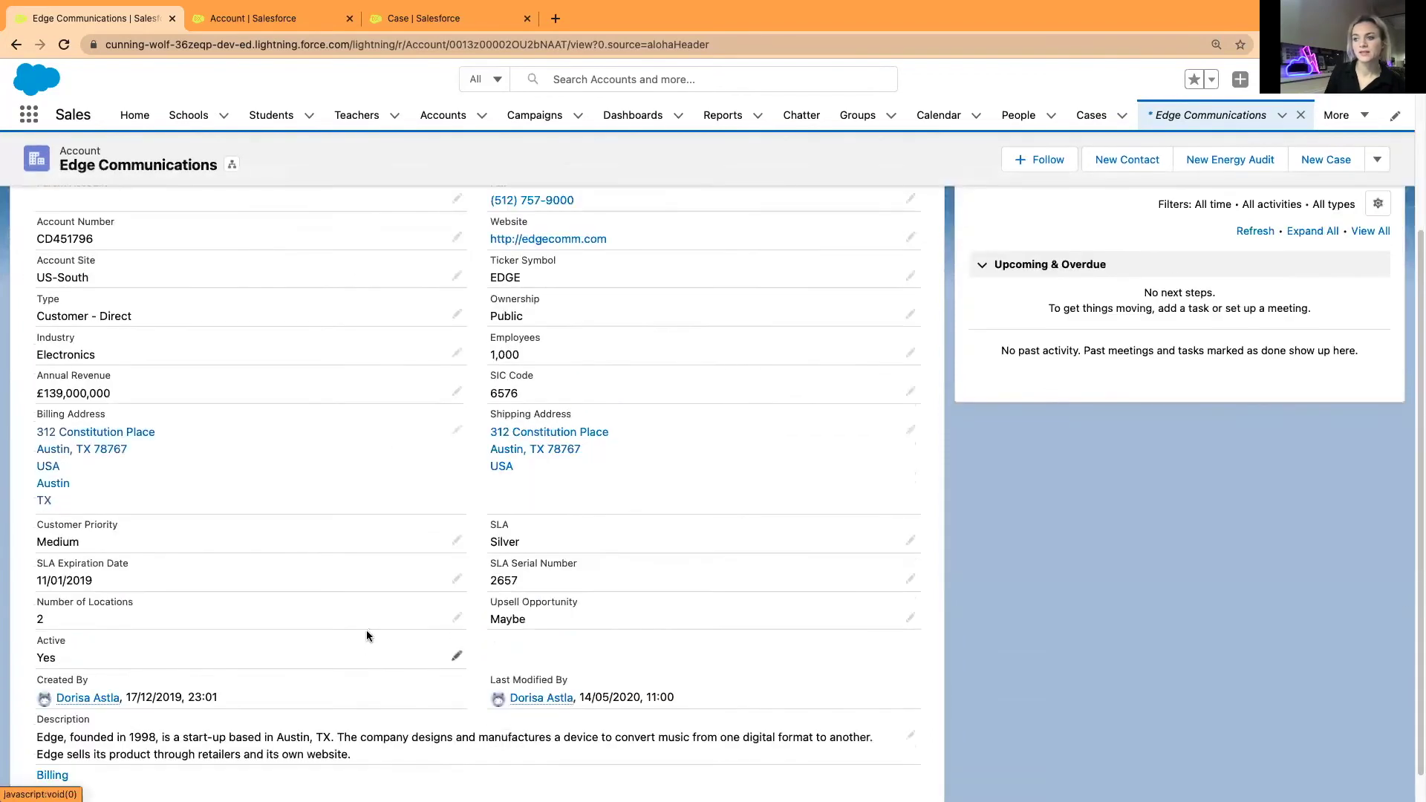
Step: Start editing the account's SLA picklist, try the Platinum option, set it back to Silver and view the choices again
left_click(910, 544)
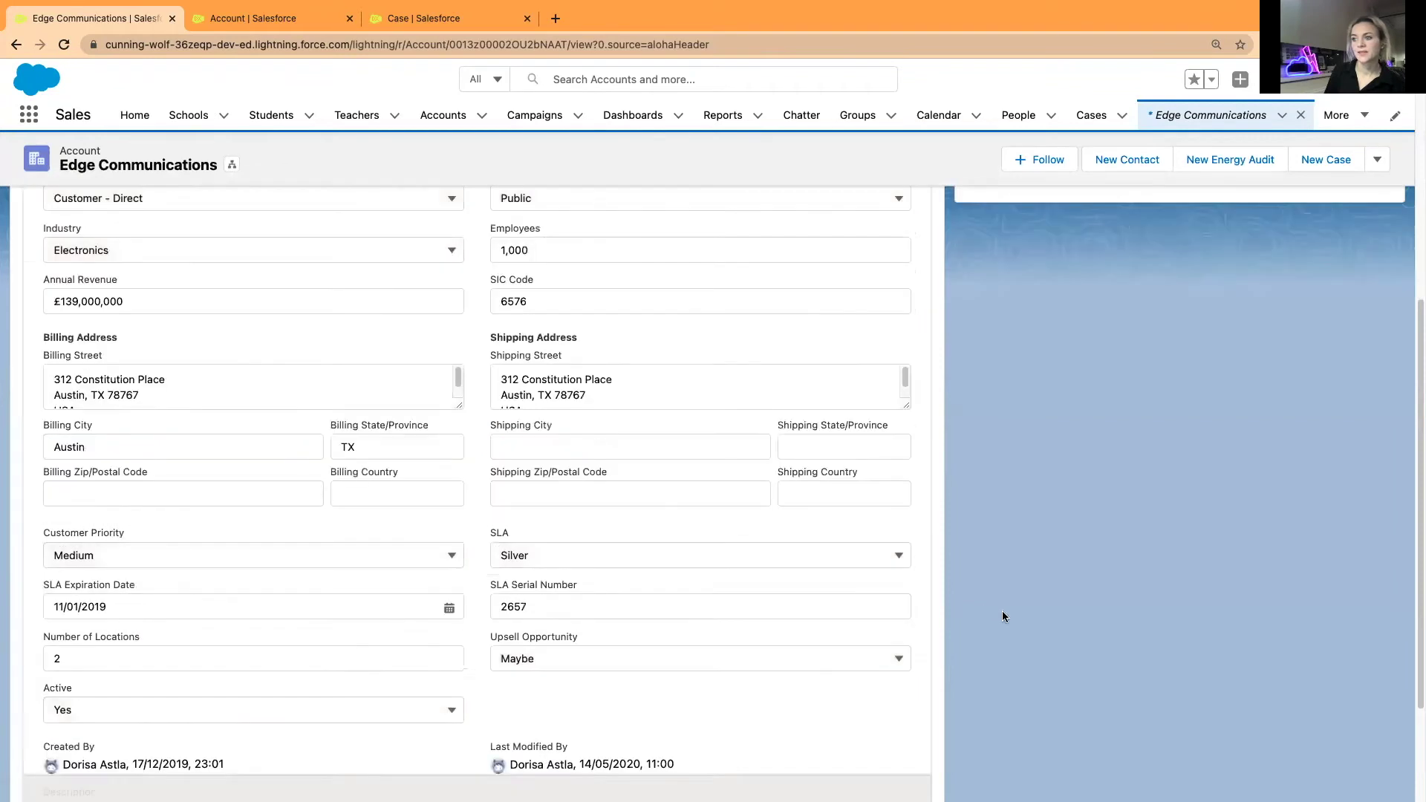
left_click(895, 555)
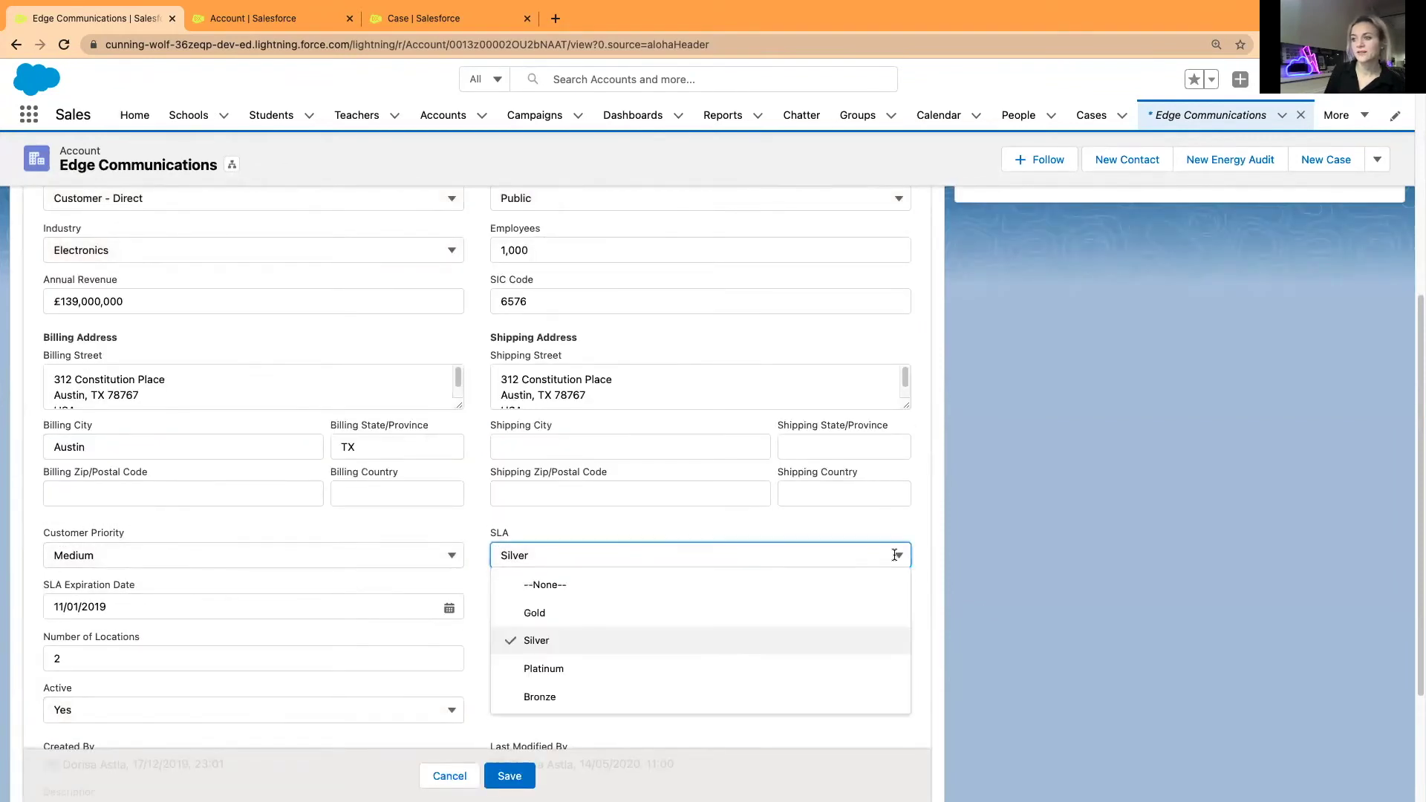
left_click(551, 668)
left_click(606, 557)
left_click(547, 639)
left_click(579, 558)
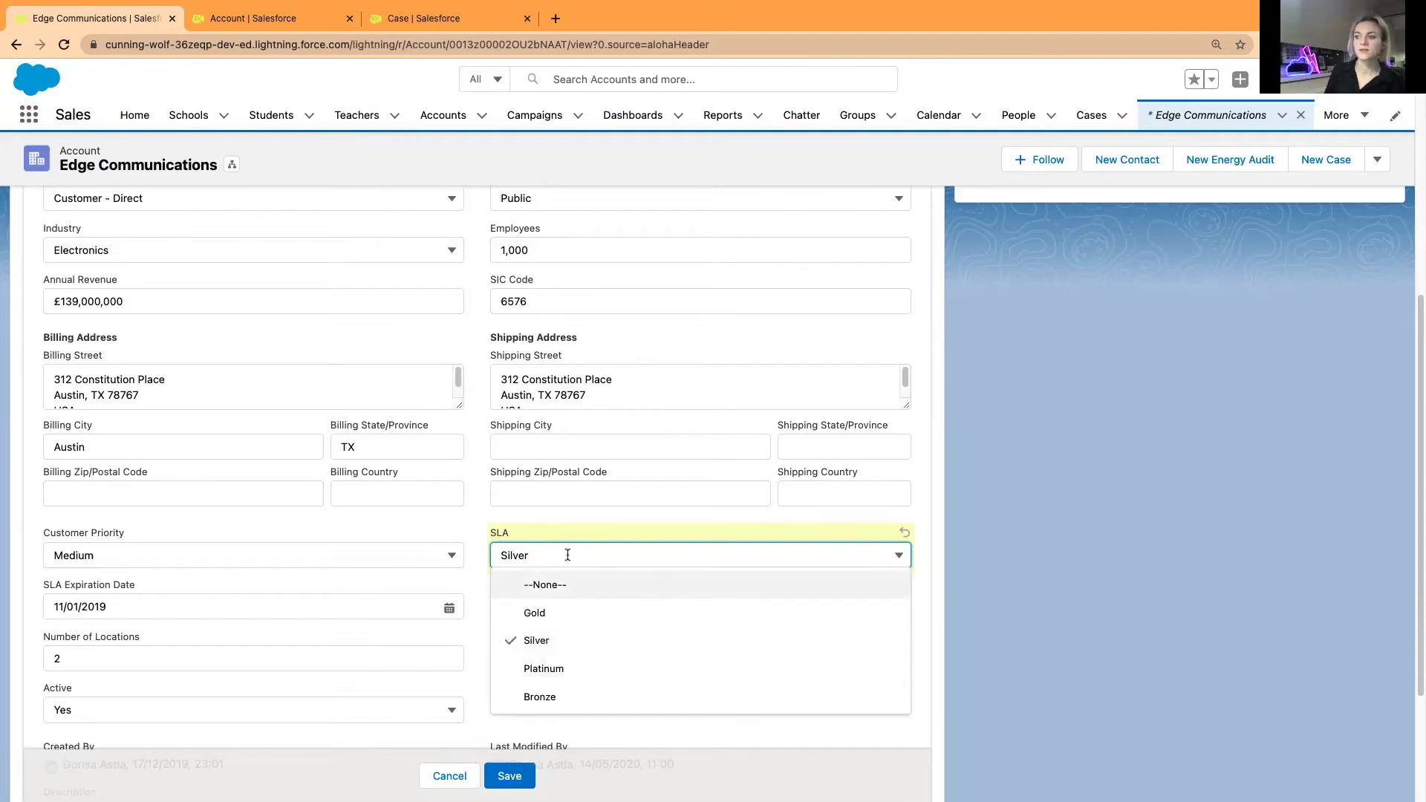
Step: Revisit the new Account field's data types and the Case object's field list, and return to the account record being edited
left_click(316, 18)
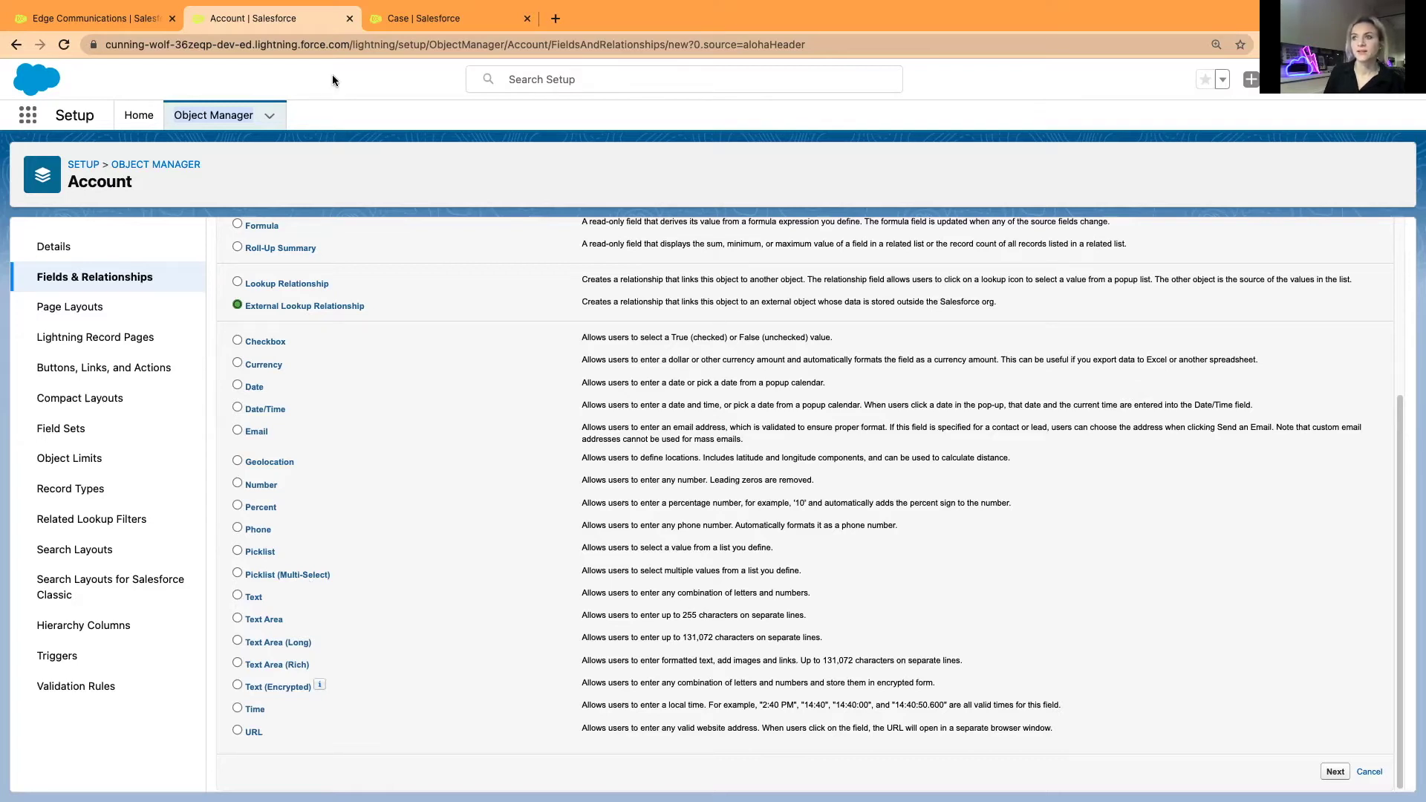
left_click(411, 23)
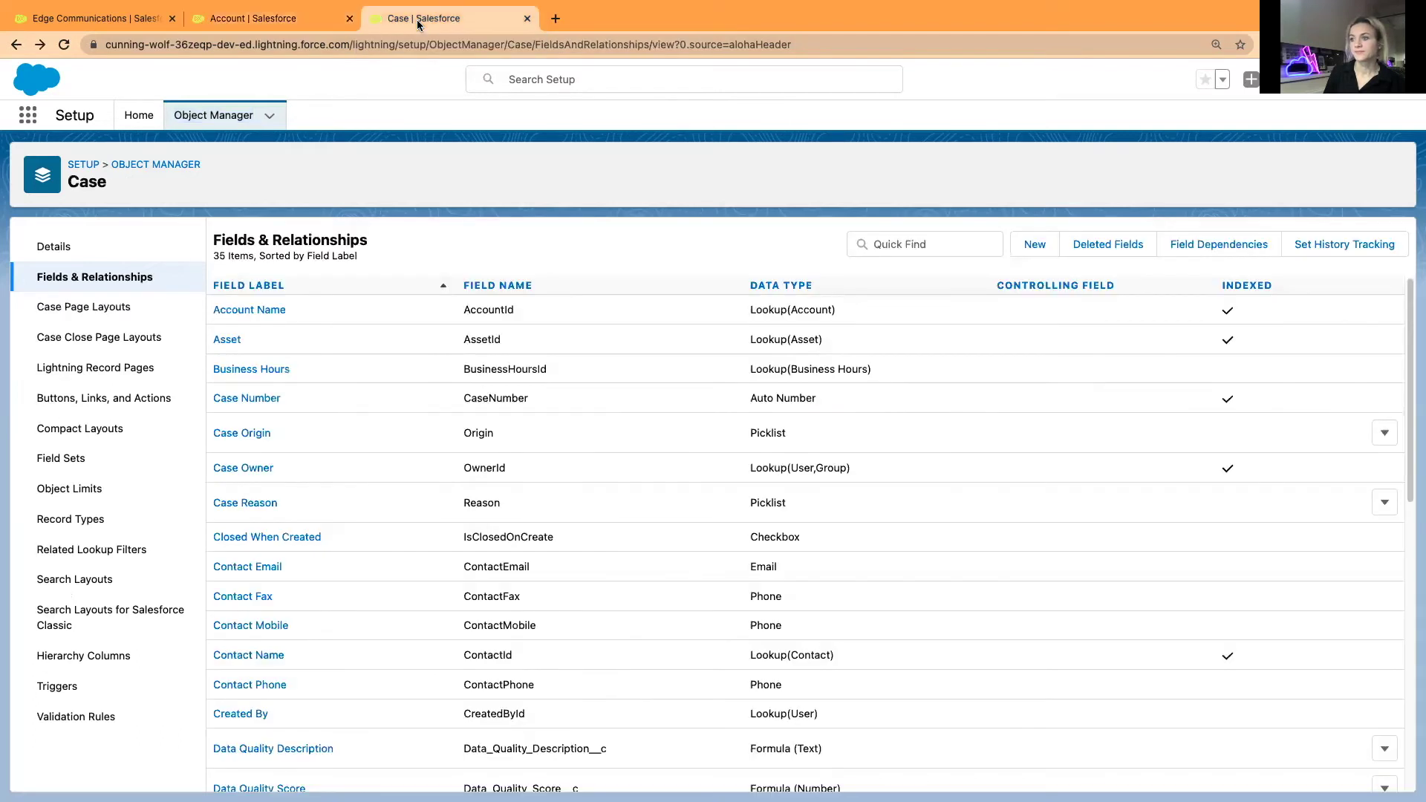
left_click(90, 13)
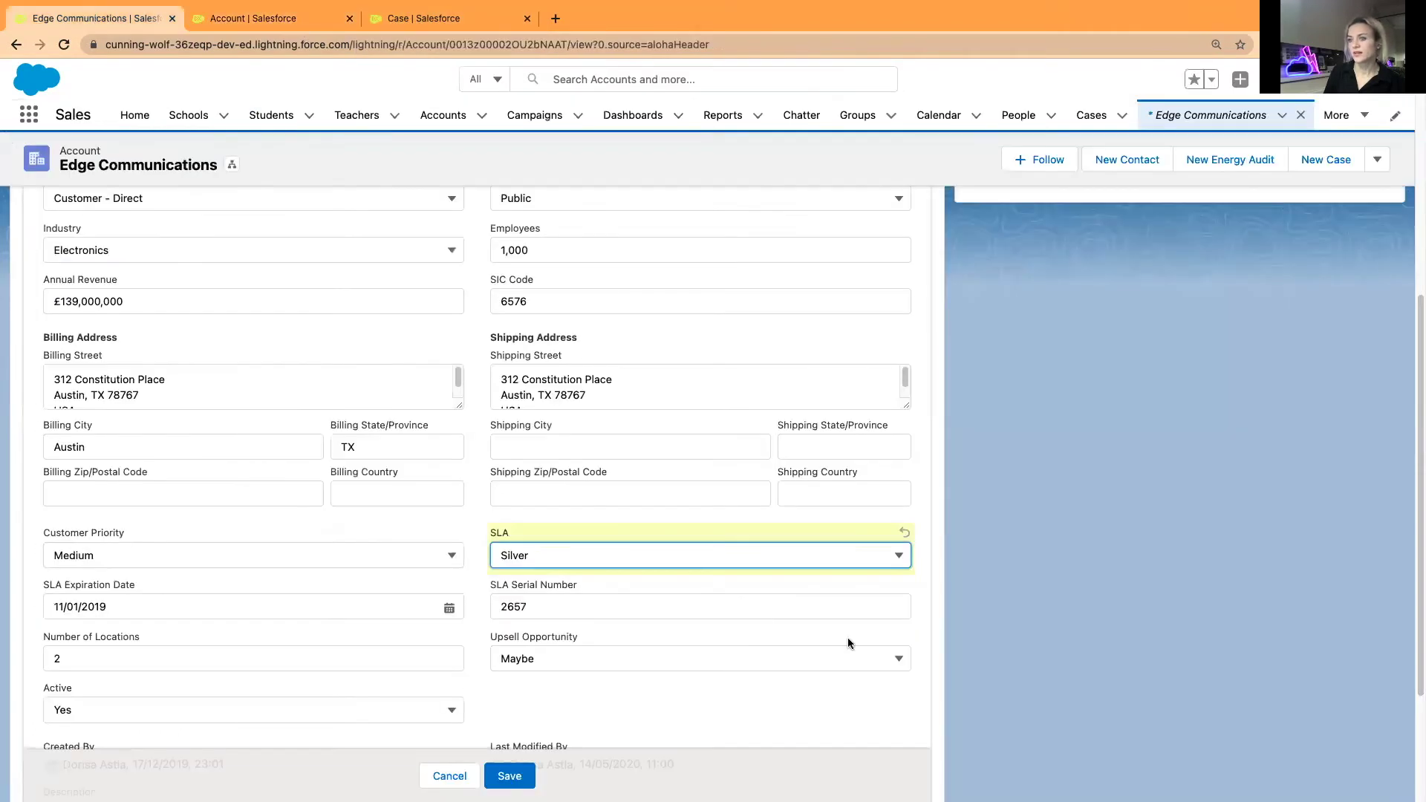
Step: Look over the remaining fields of the Edge Communications edit form and revisit the data types for a new Account field
scroll(448, 631, "down", 3)
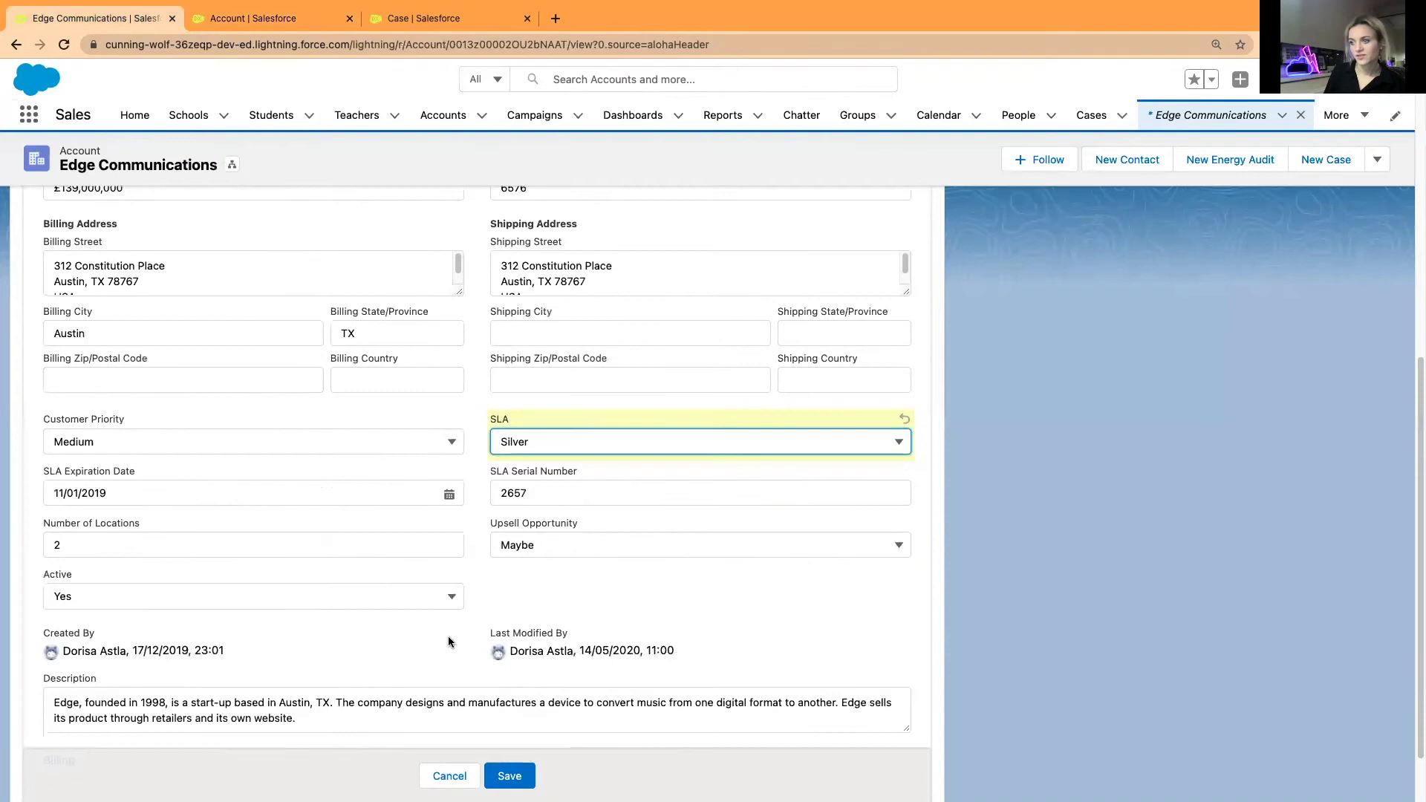
scroll(448, 635, "up", 5)
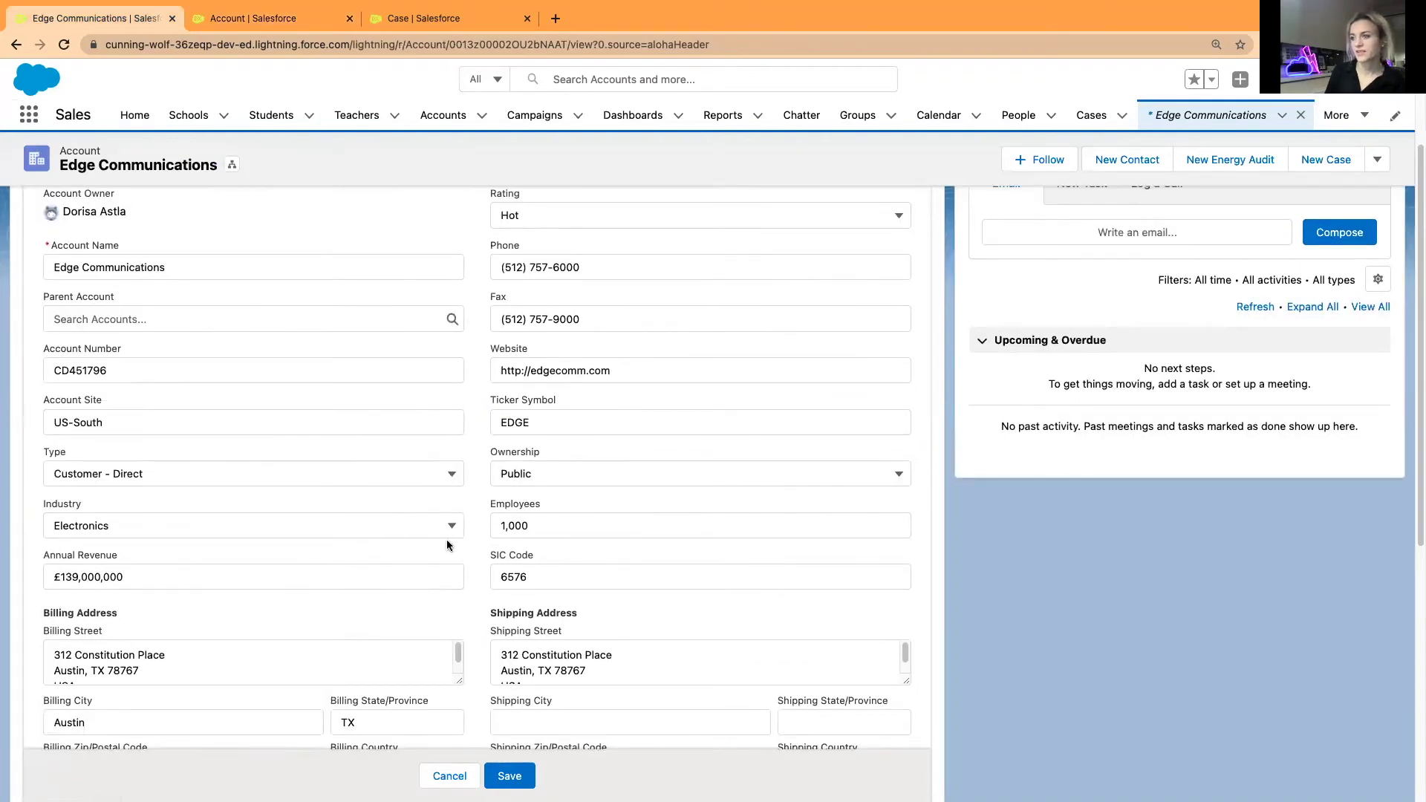
scroll(447, 540, "up", 1)
scroll(447, 541, "up", 2)
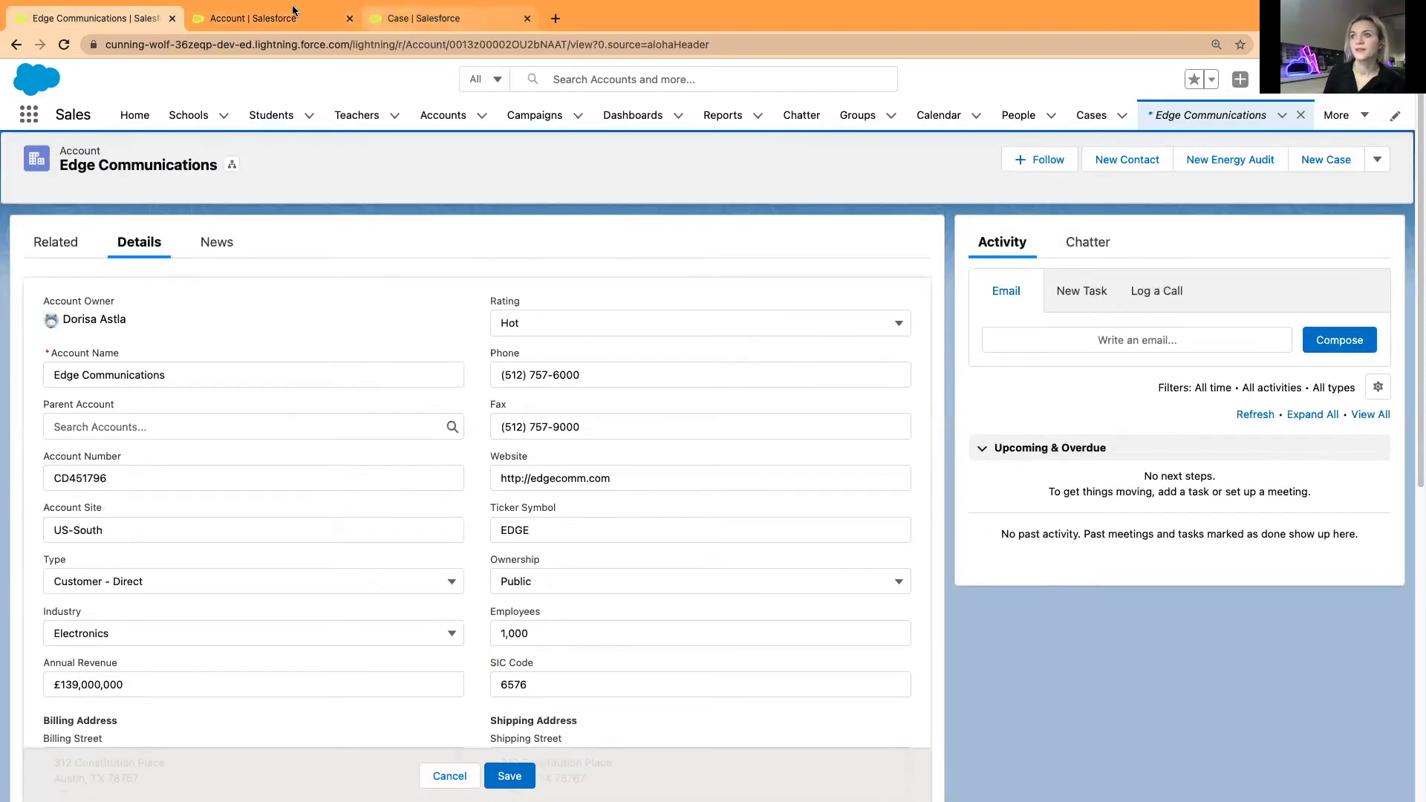
left_click(256, 18)
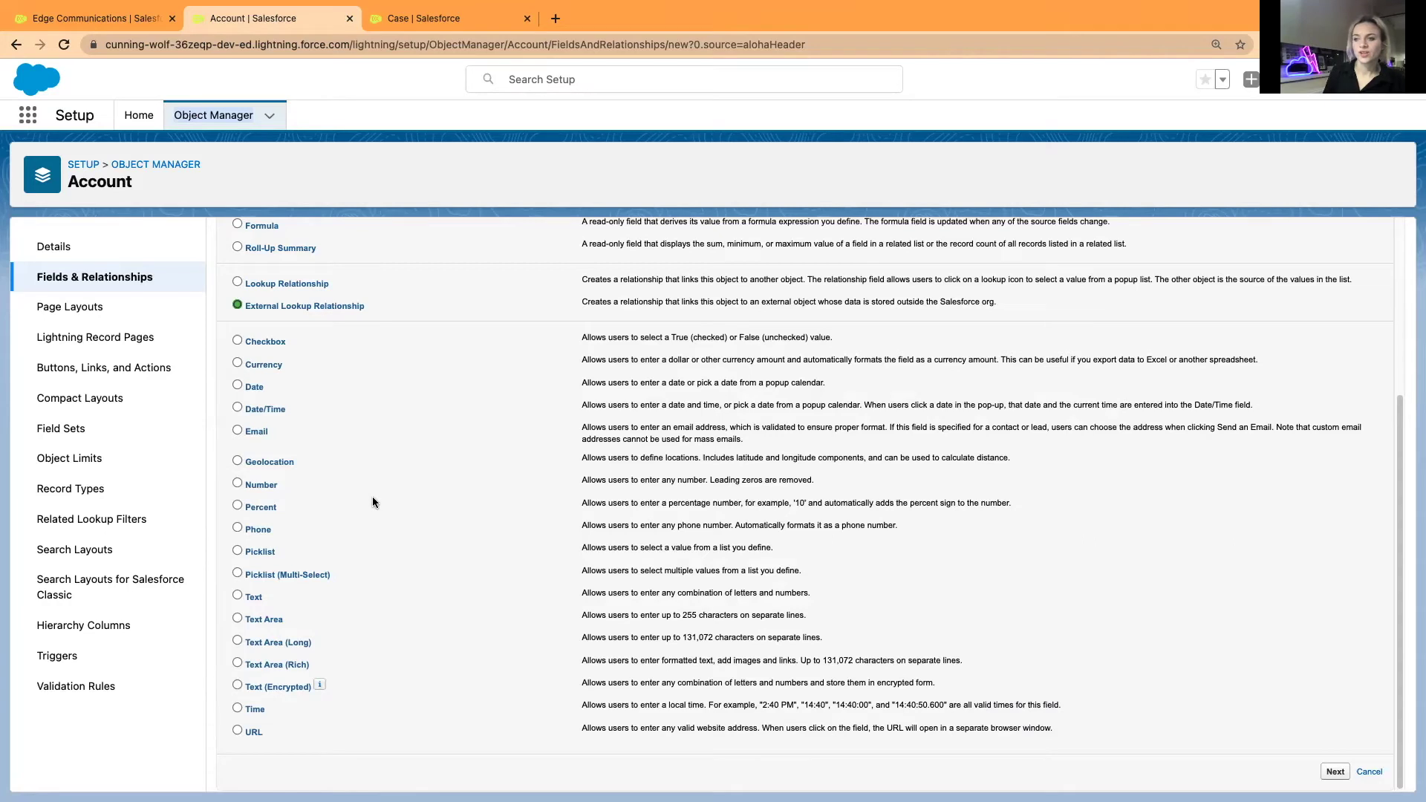
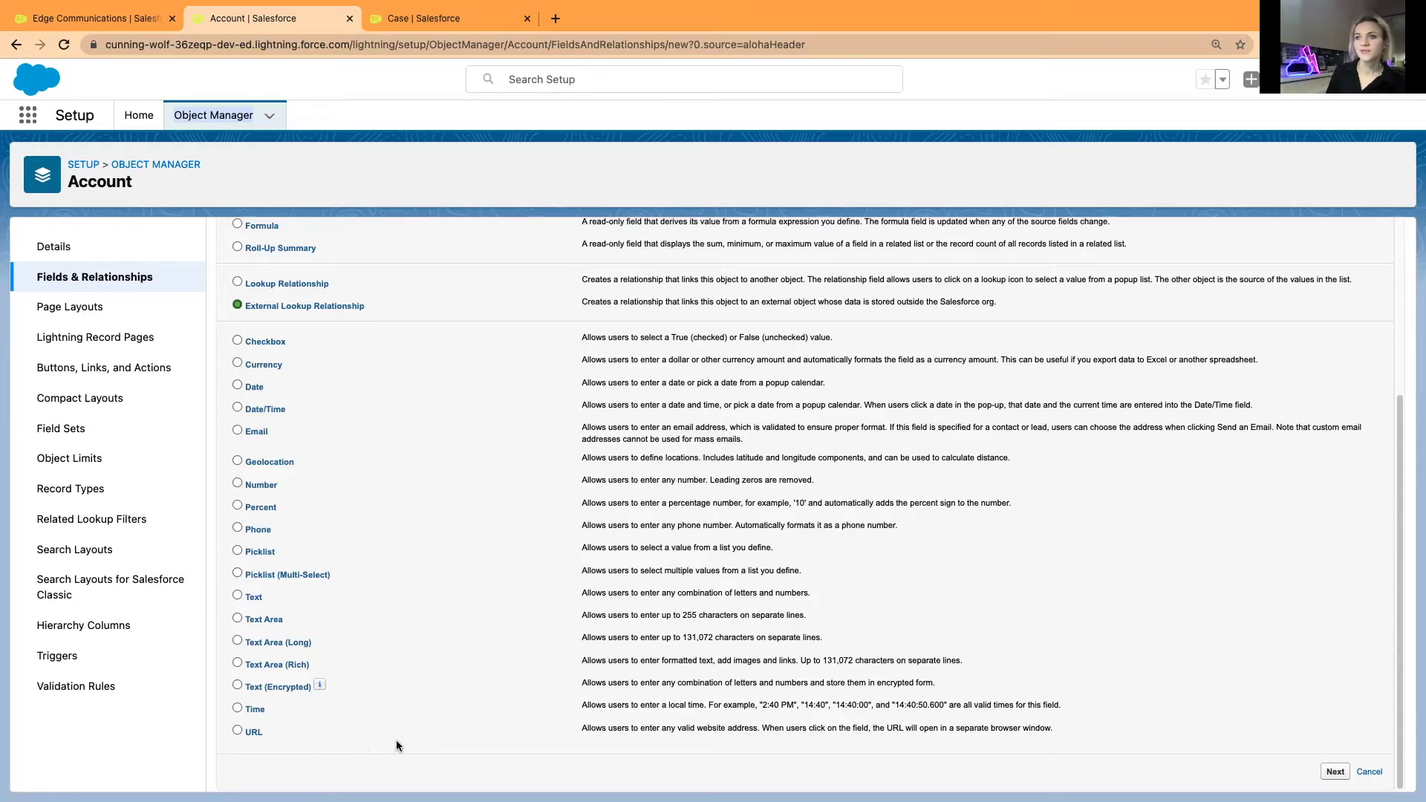
scroll(395, 739, "up", 5)
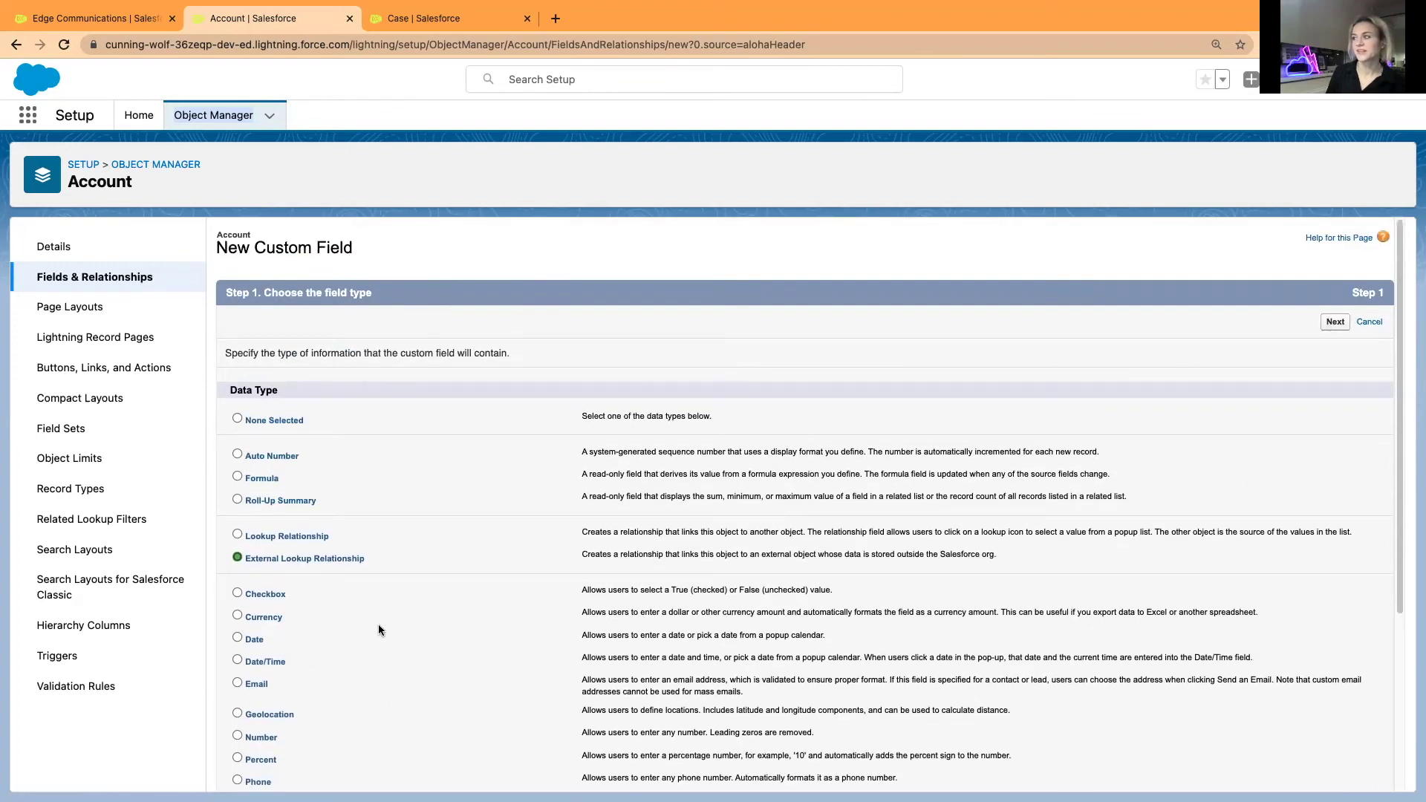
scroll(384, 627, "down", 3)
scroll(379, 616, "up", 3)
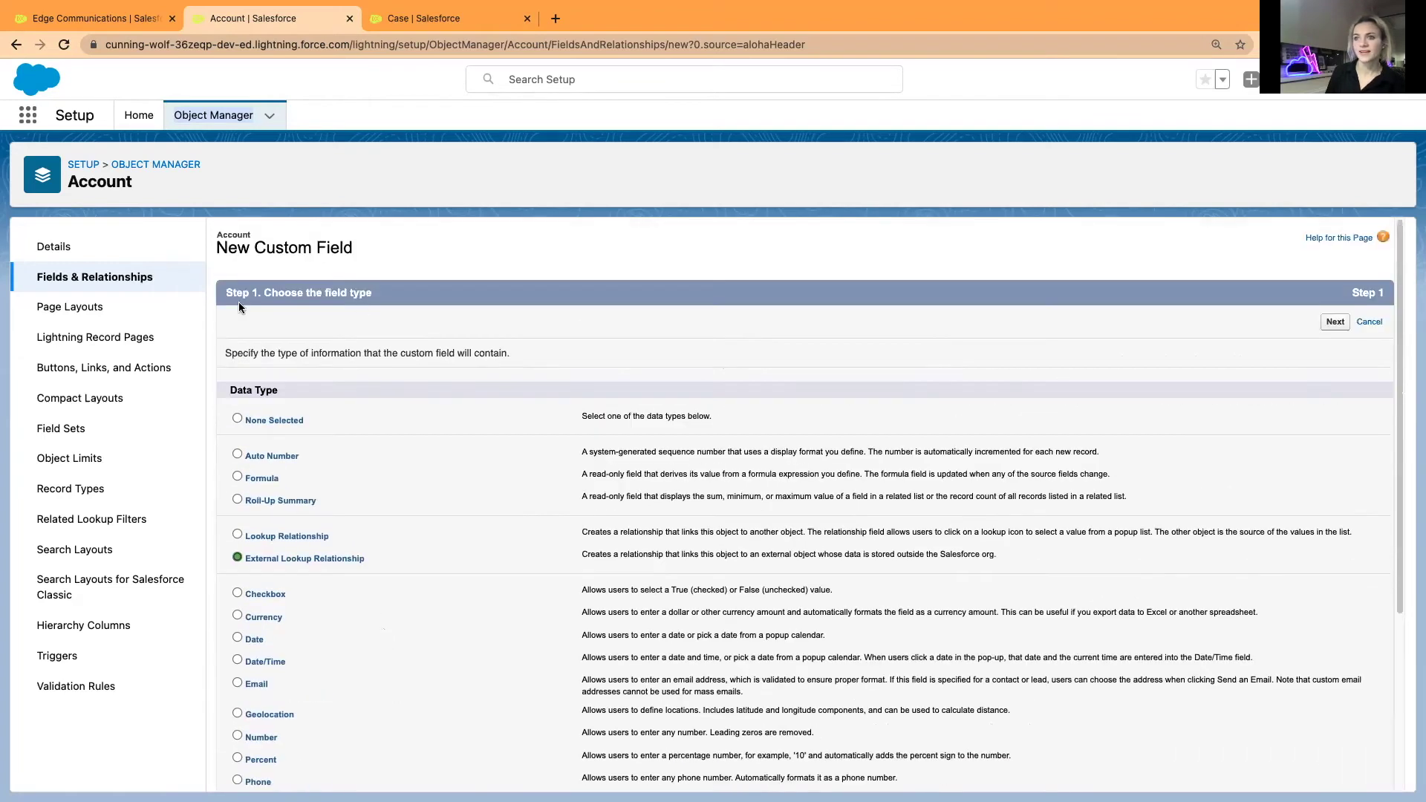
Step: View the Account object's page layout assignments and examine which layout each profile uses, down to System Administrator
left_click(70, 315)
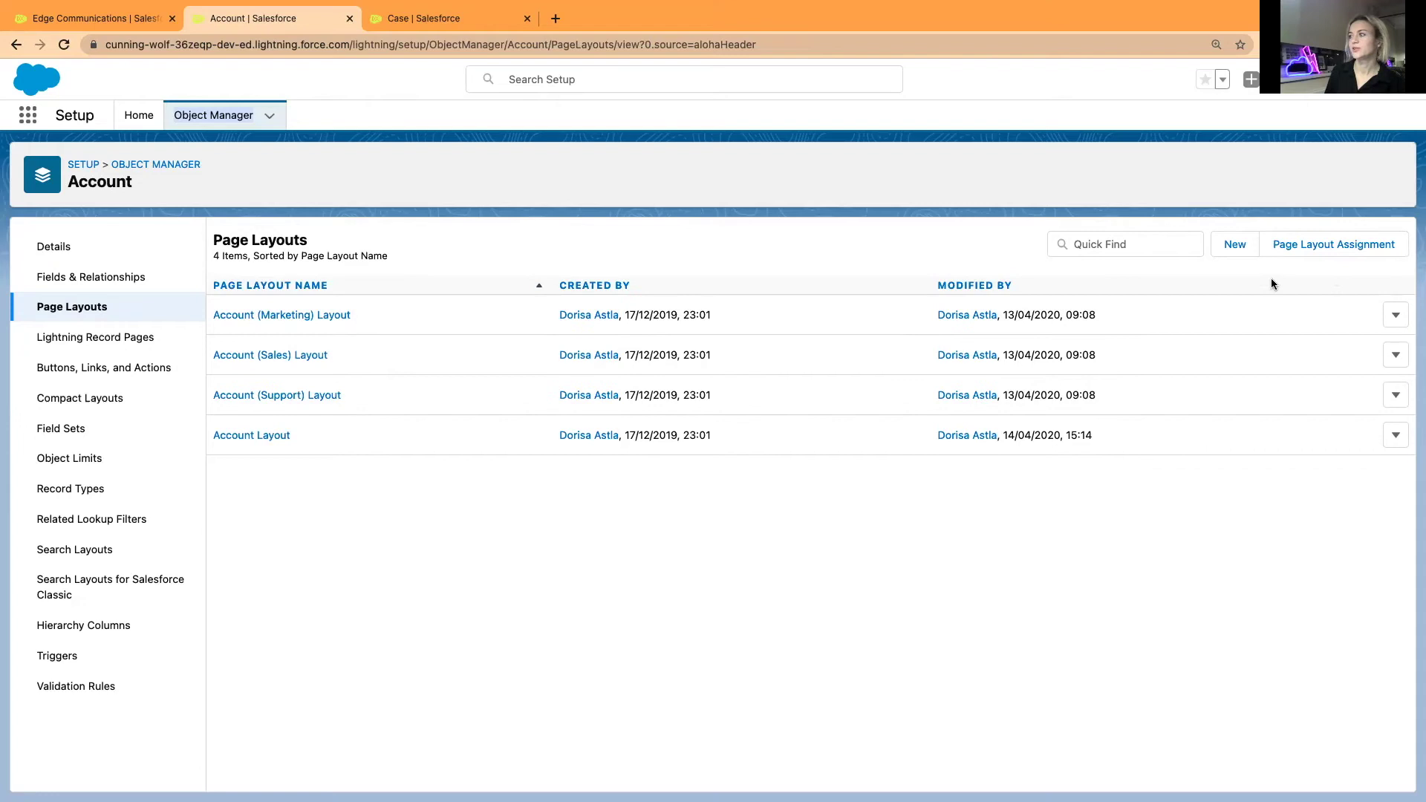
left_click(1329, 245)
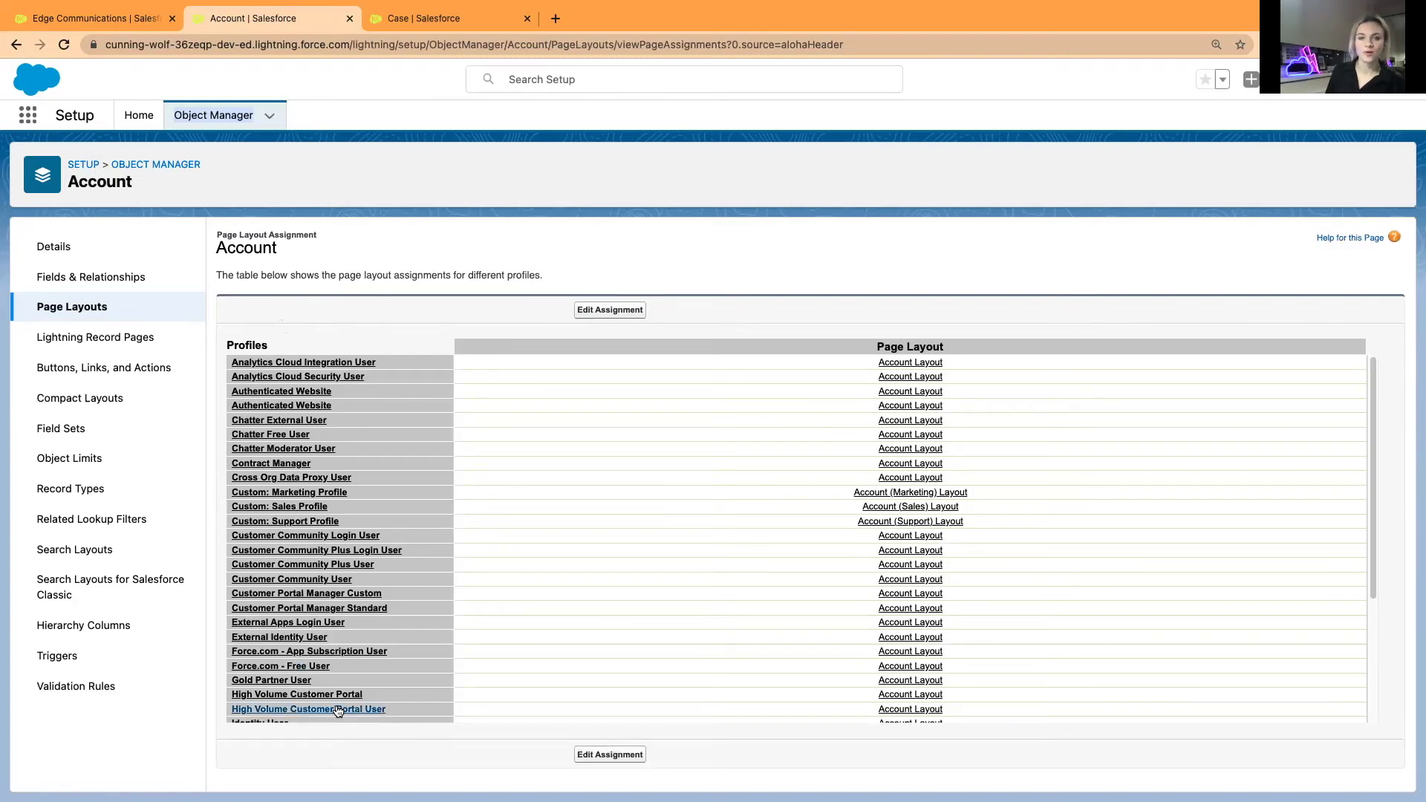
scroll(326, 620, "down", 5)
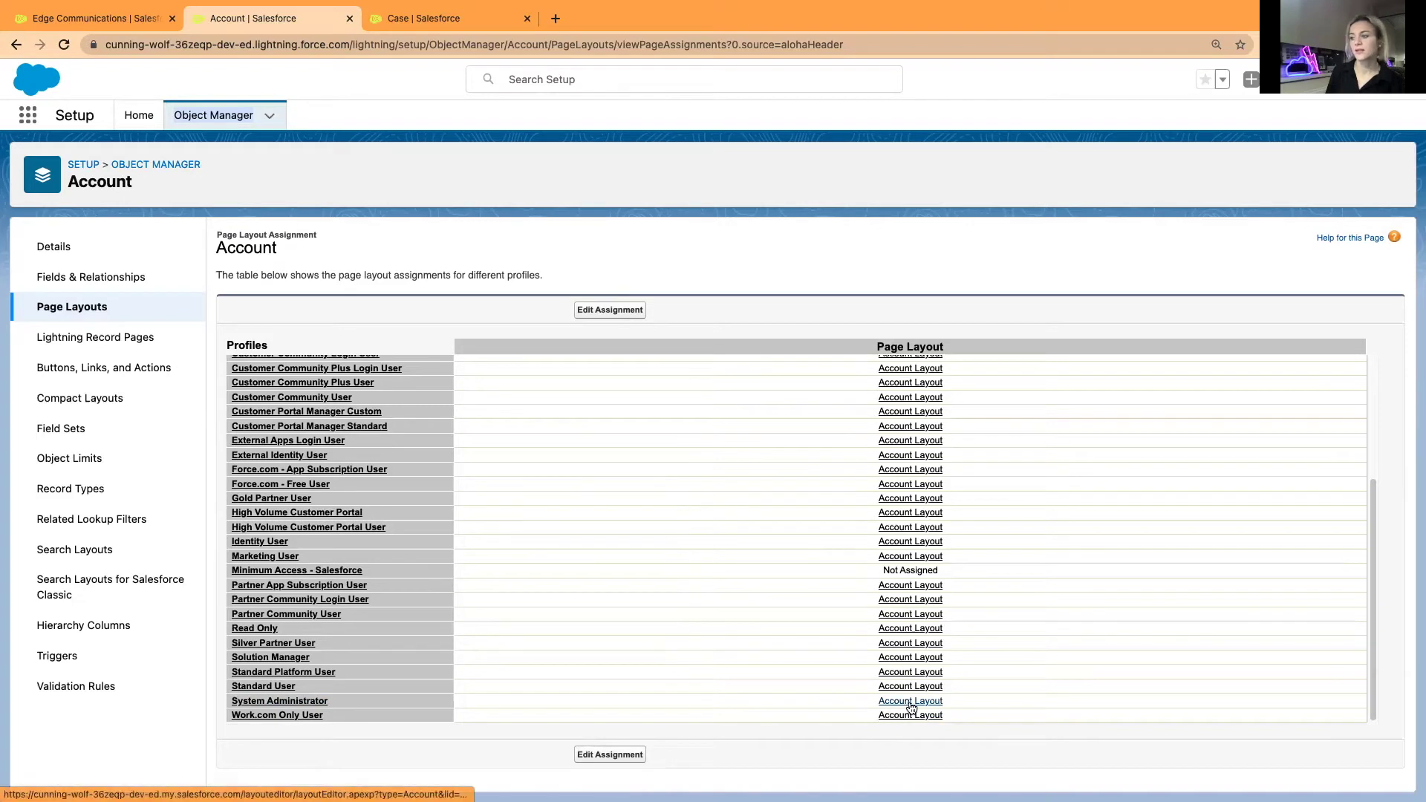
scroll(911, 706, "up", 5)
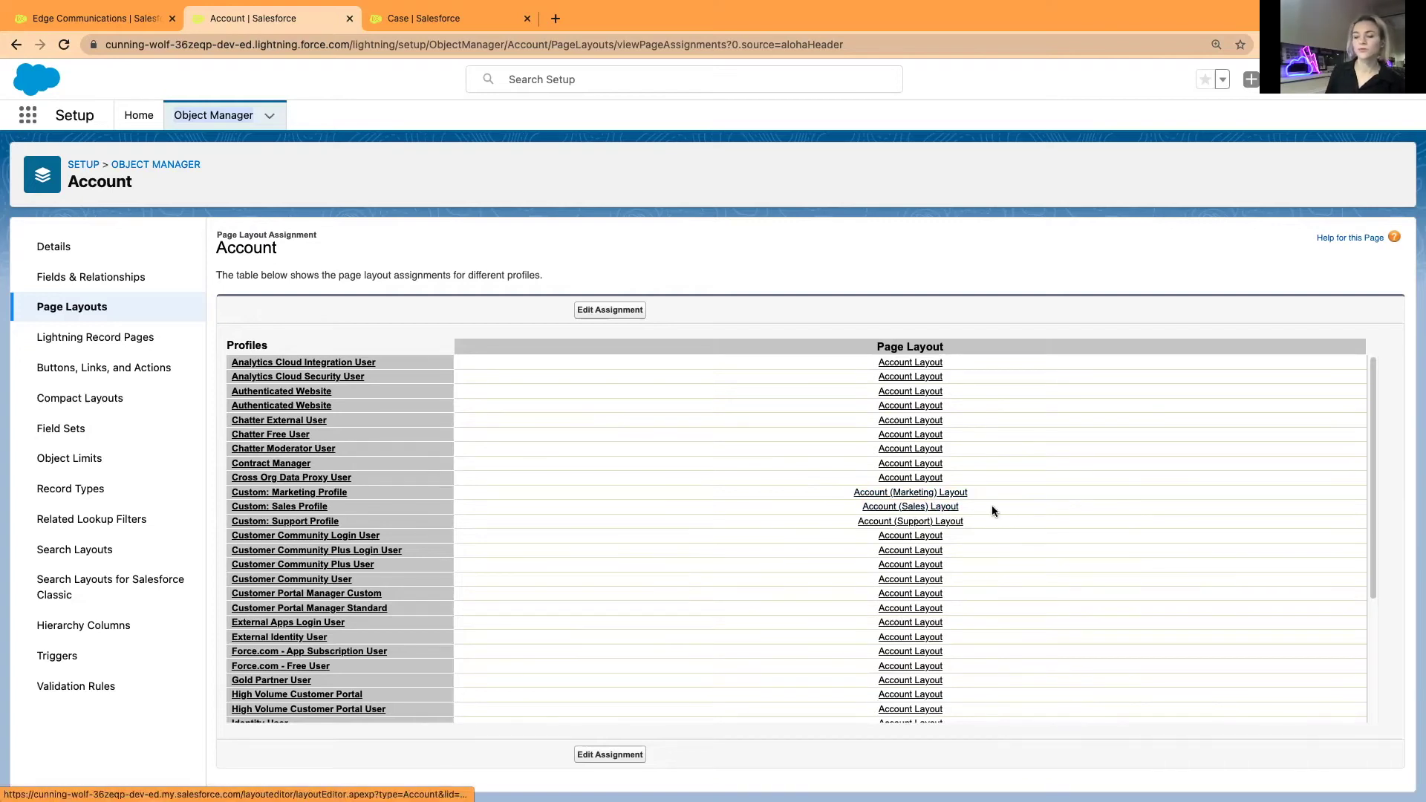
scroll(918, 618, "down", 5)
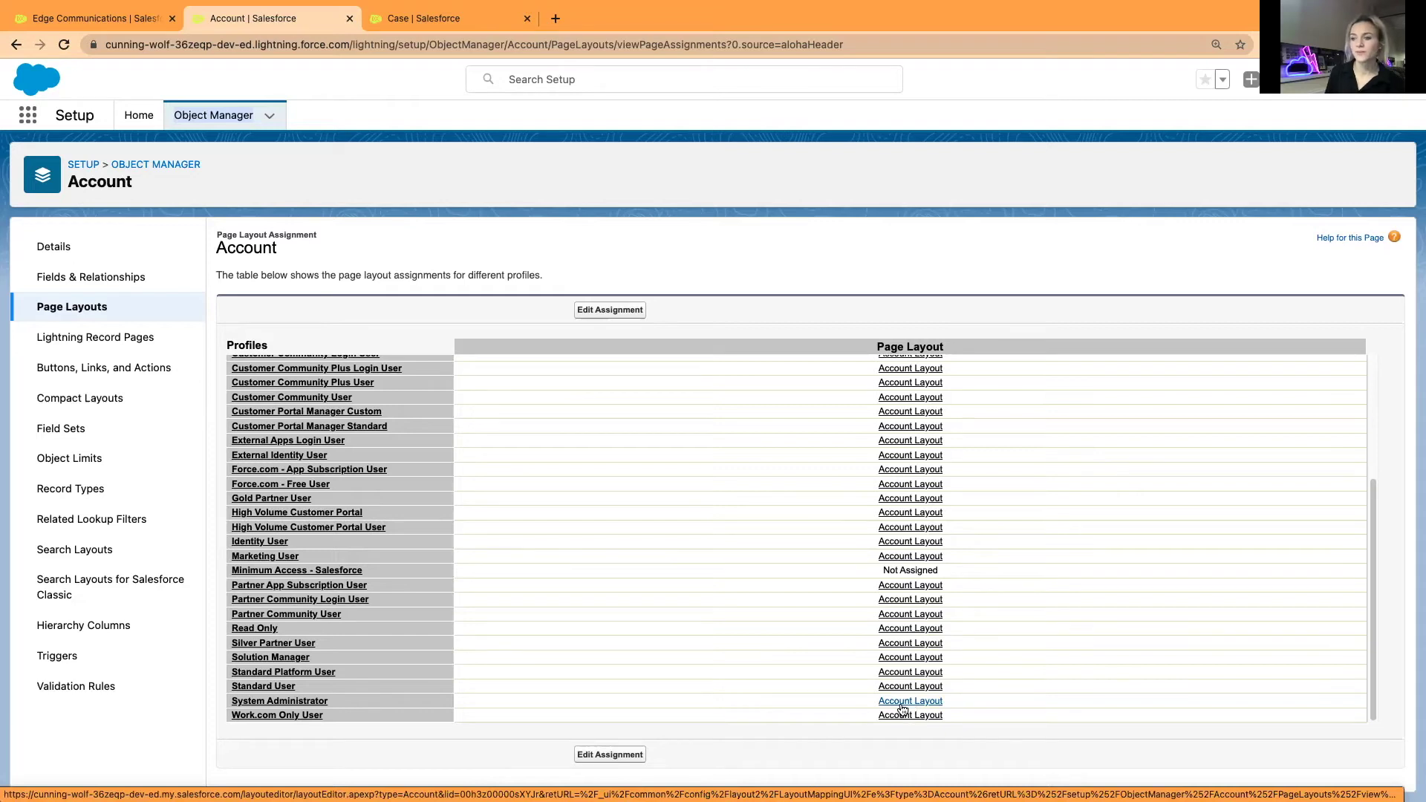
scroll(903, 704, "up", 3)
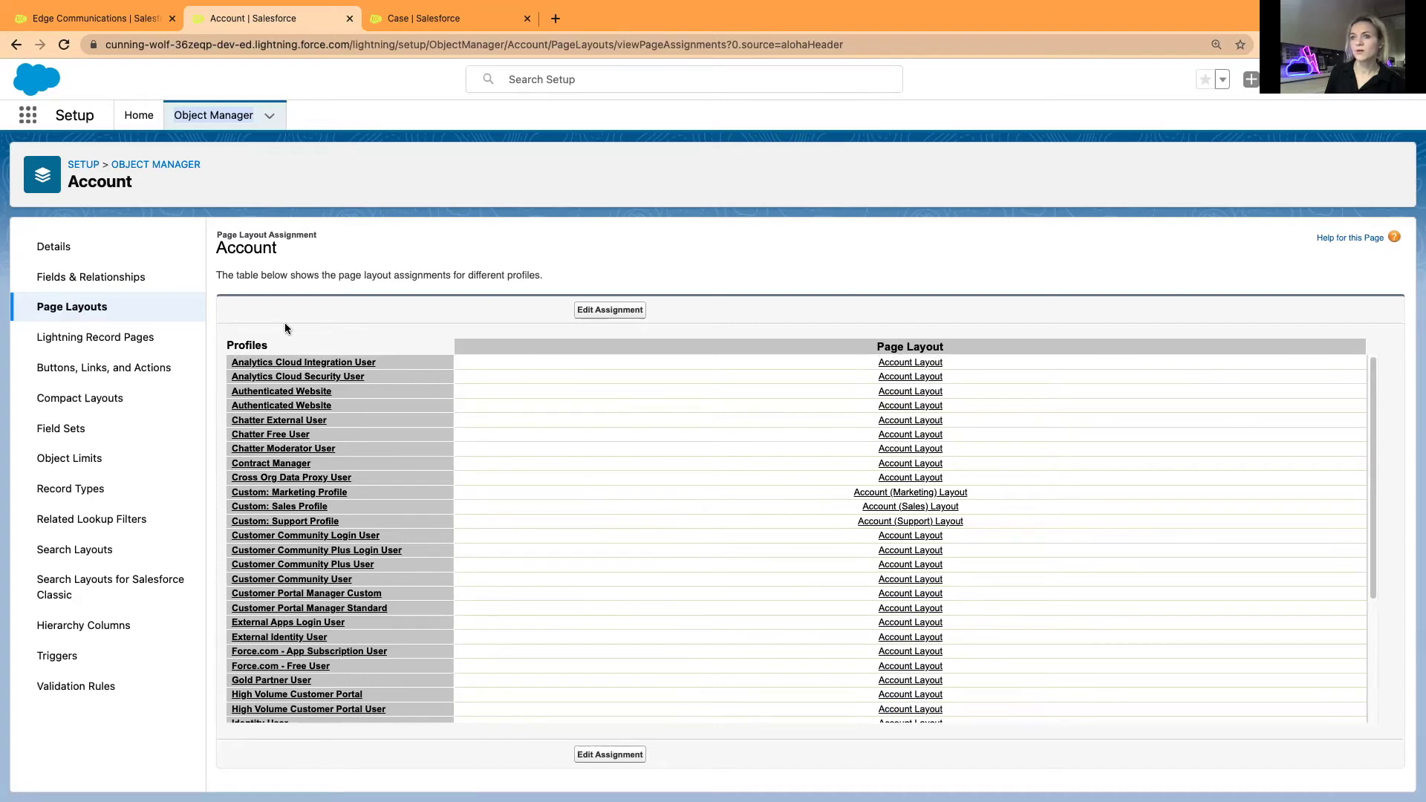
Step: Return to the Account page layouts, open Account Layout in the layout editor and look over its sections
left_click(63, 308)
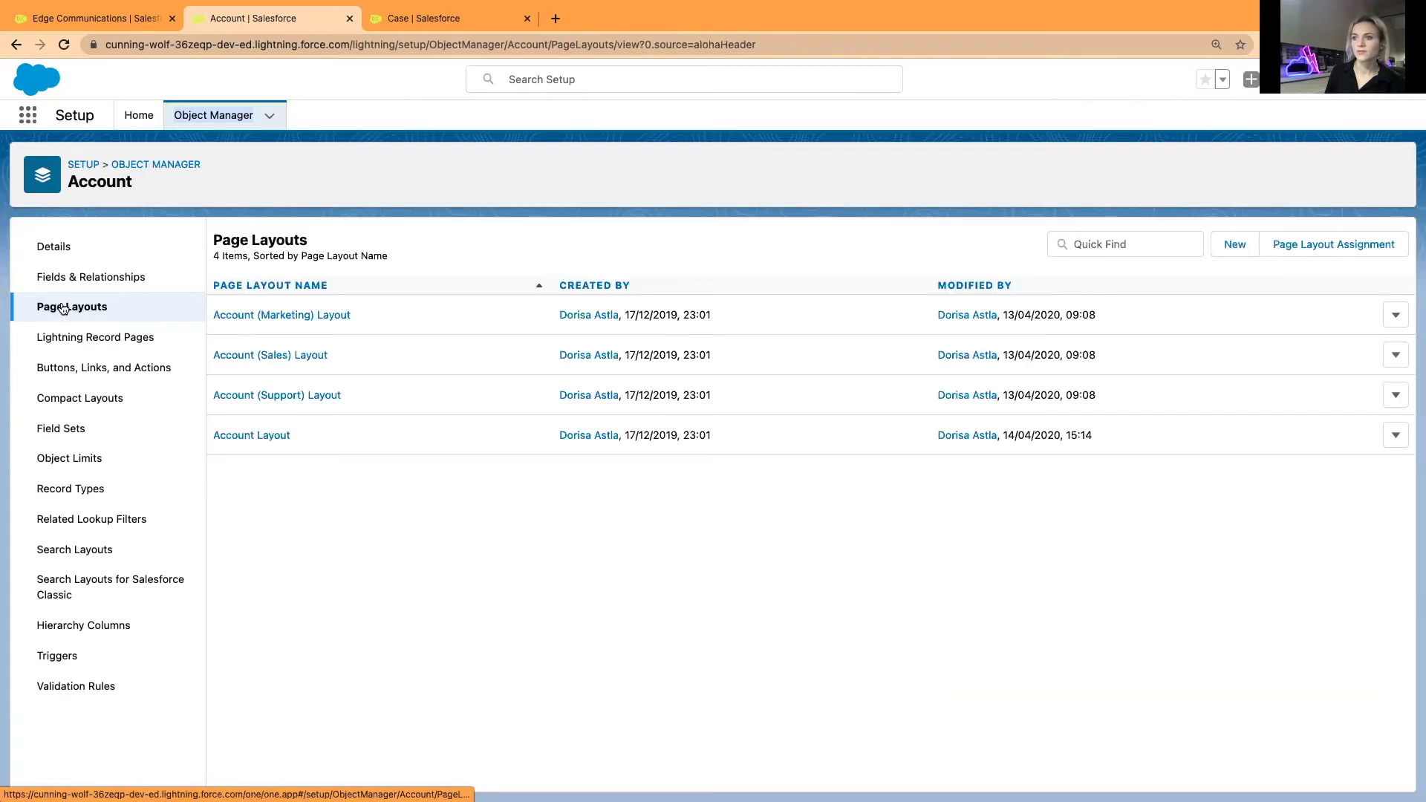
left_click(247, 441)
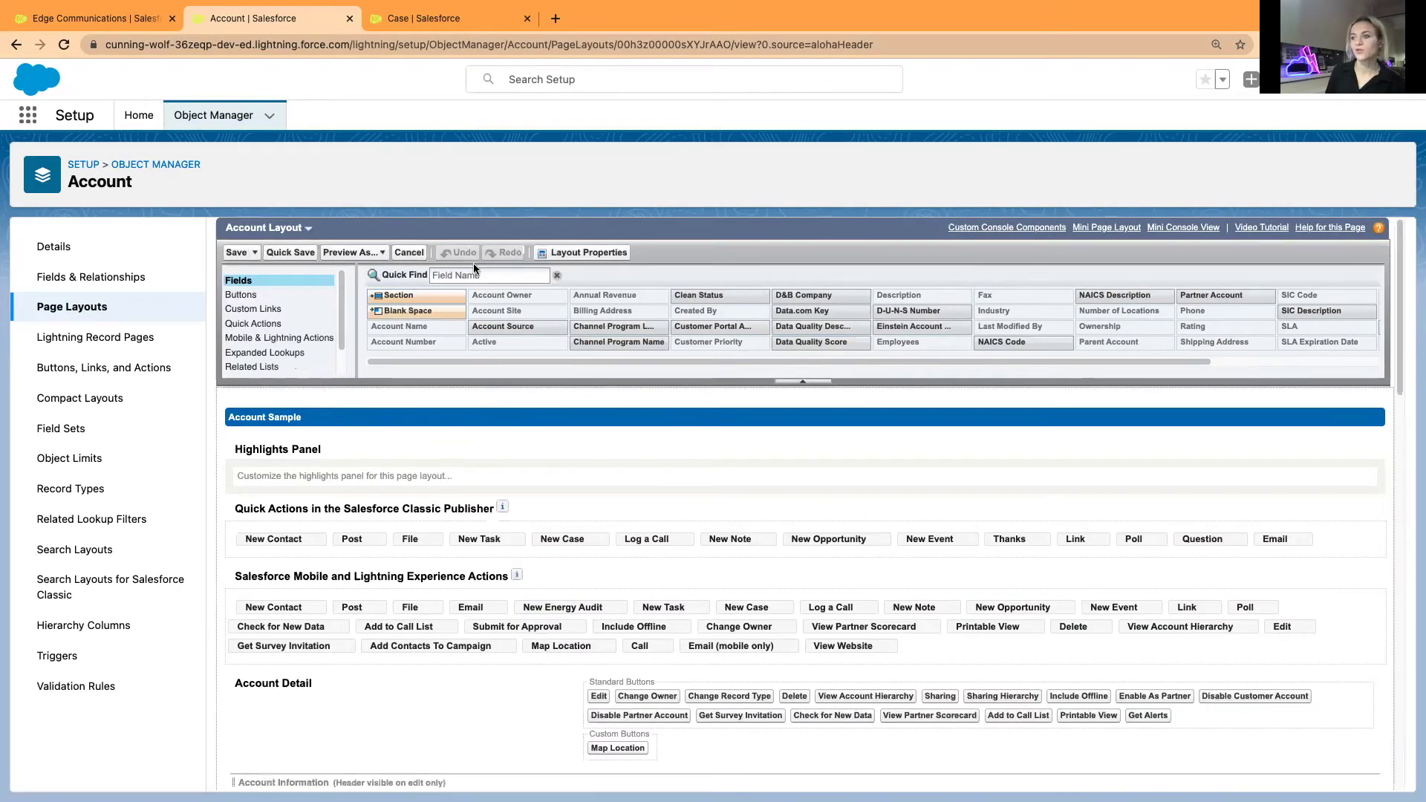
scroll(795, 611, "down", 4)
scroll(796, 613, "up", 4)
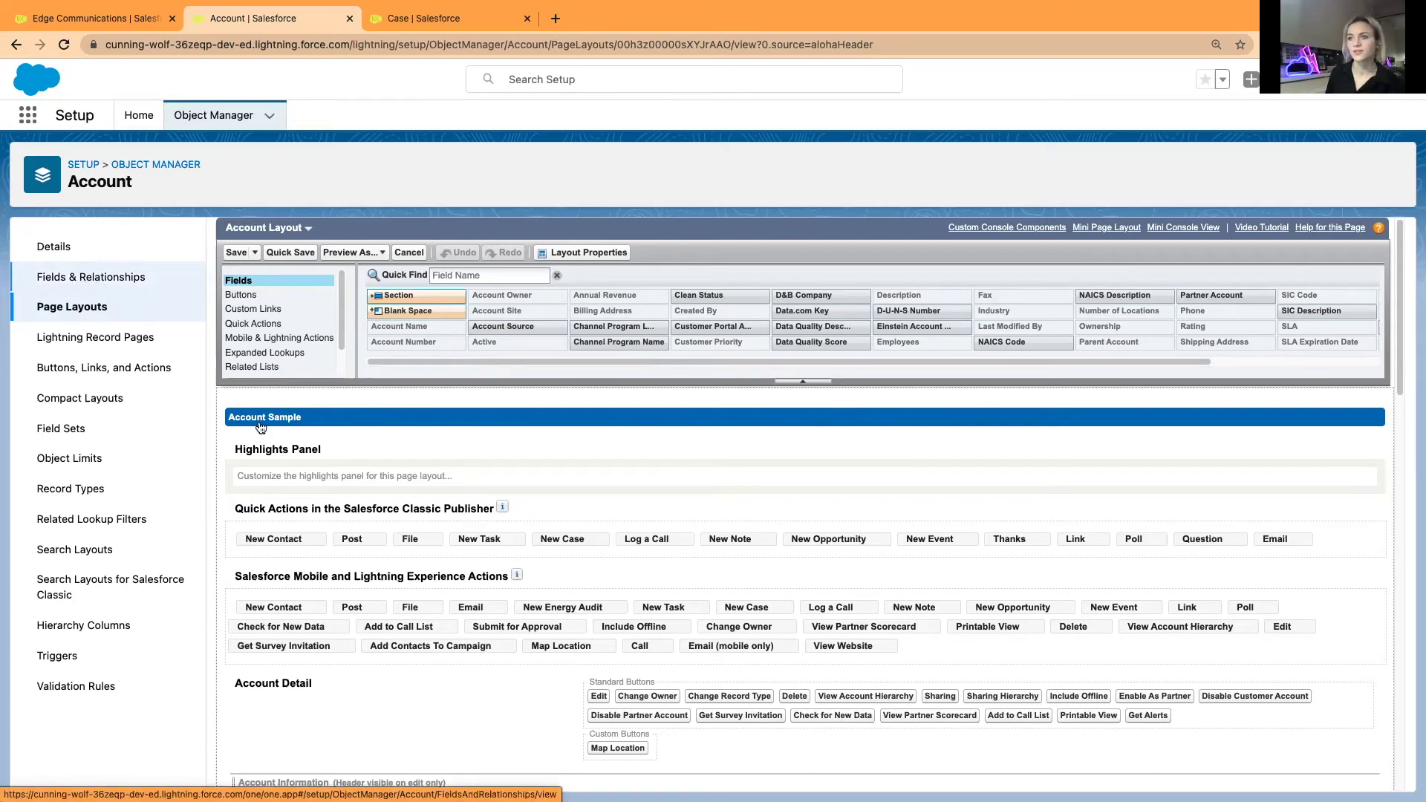
Step: Browse the layout's available Buttons, Custom Links, Mobile & Lightning Actions and Expanded Lookups, and go down to its related lists
left_click(242, 295)
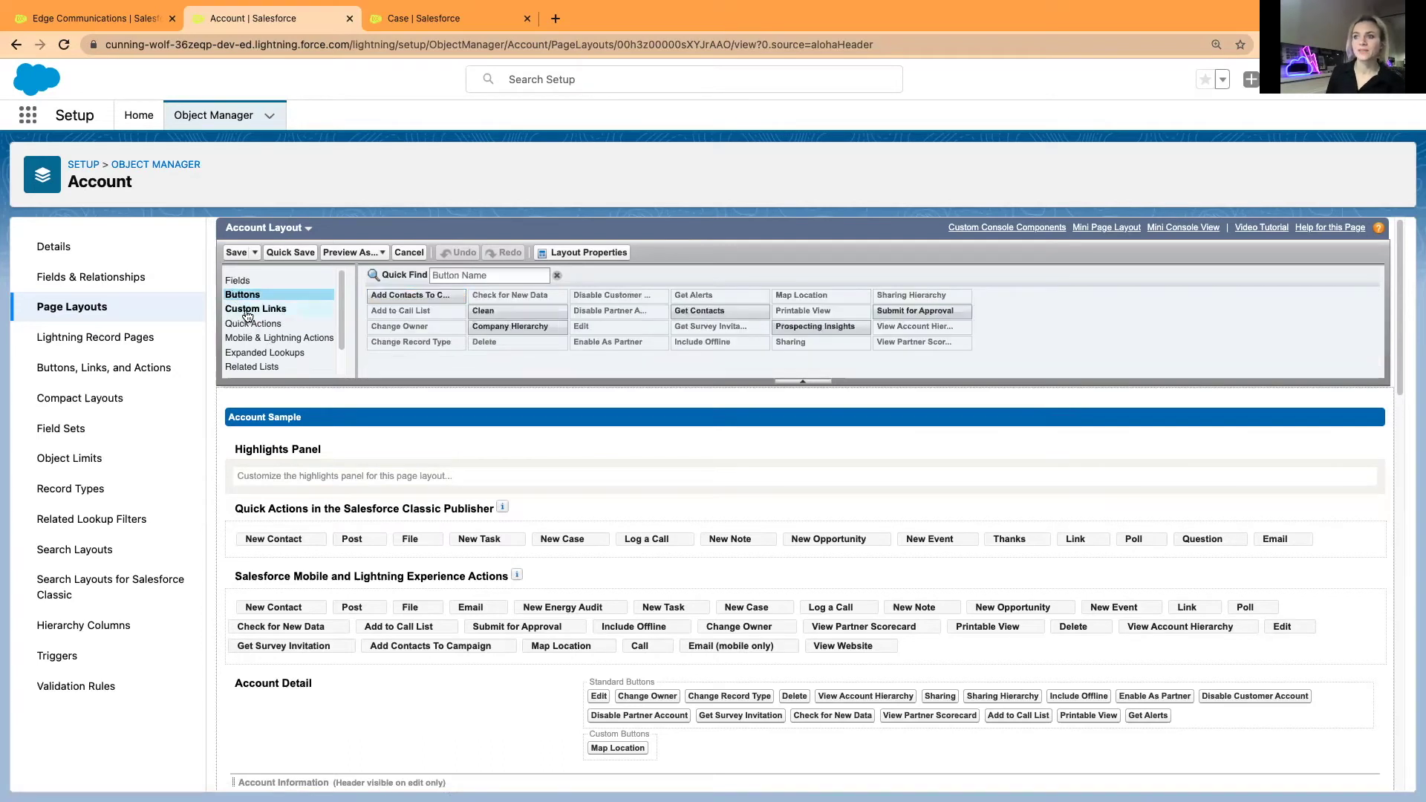
left_click(248, 310)
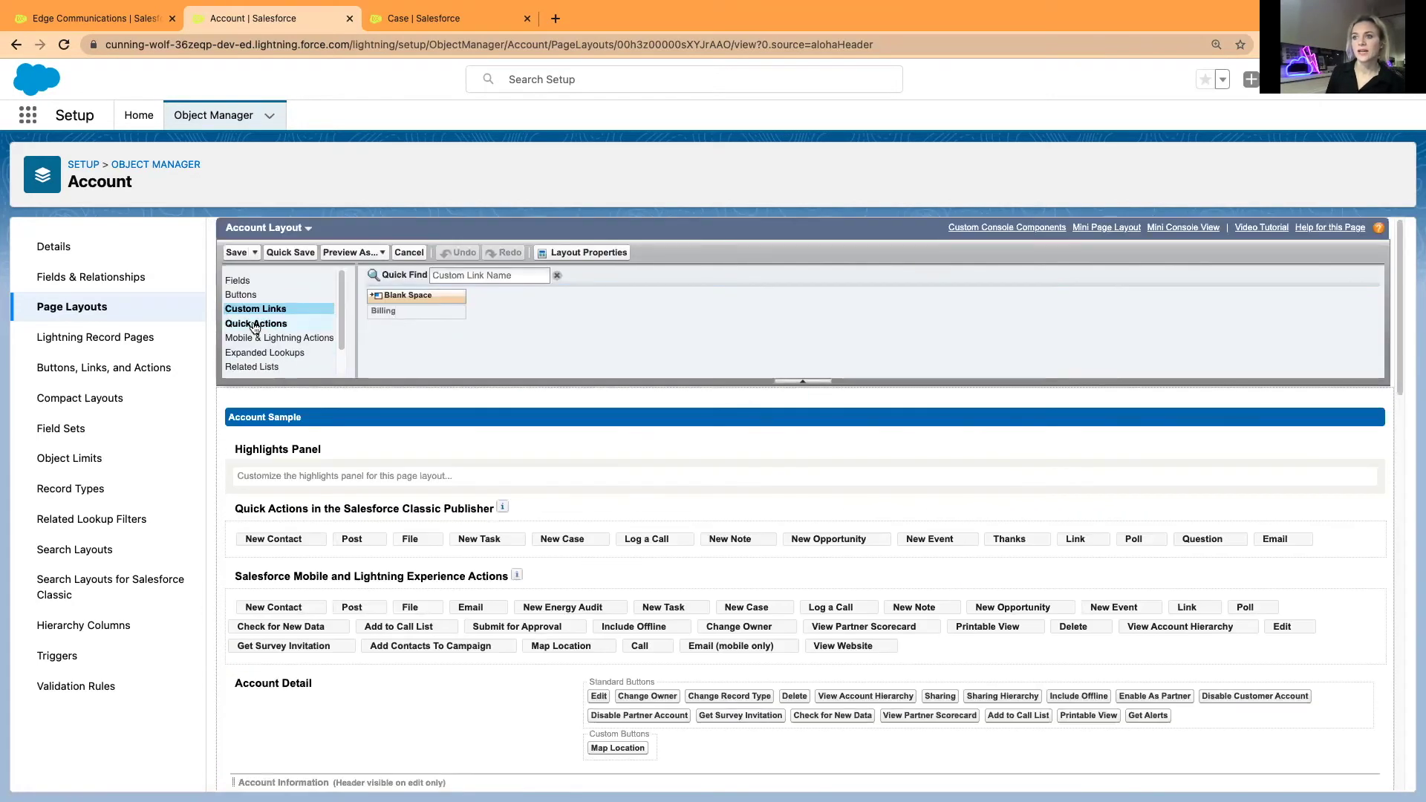
scroll(289, 321, "down", 1)
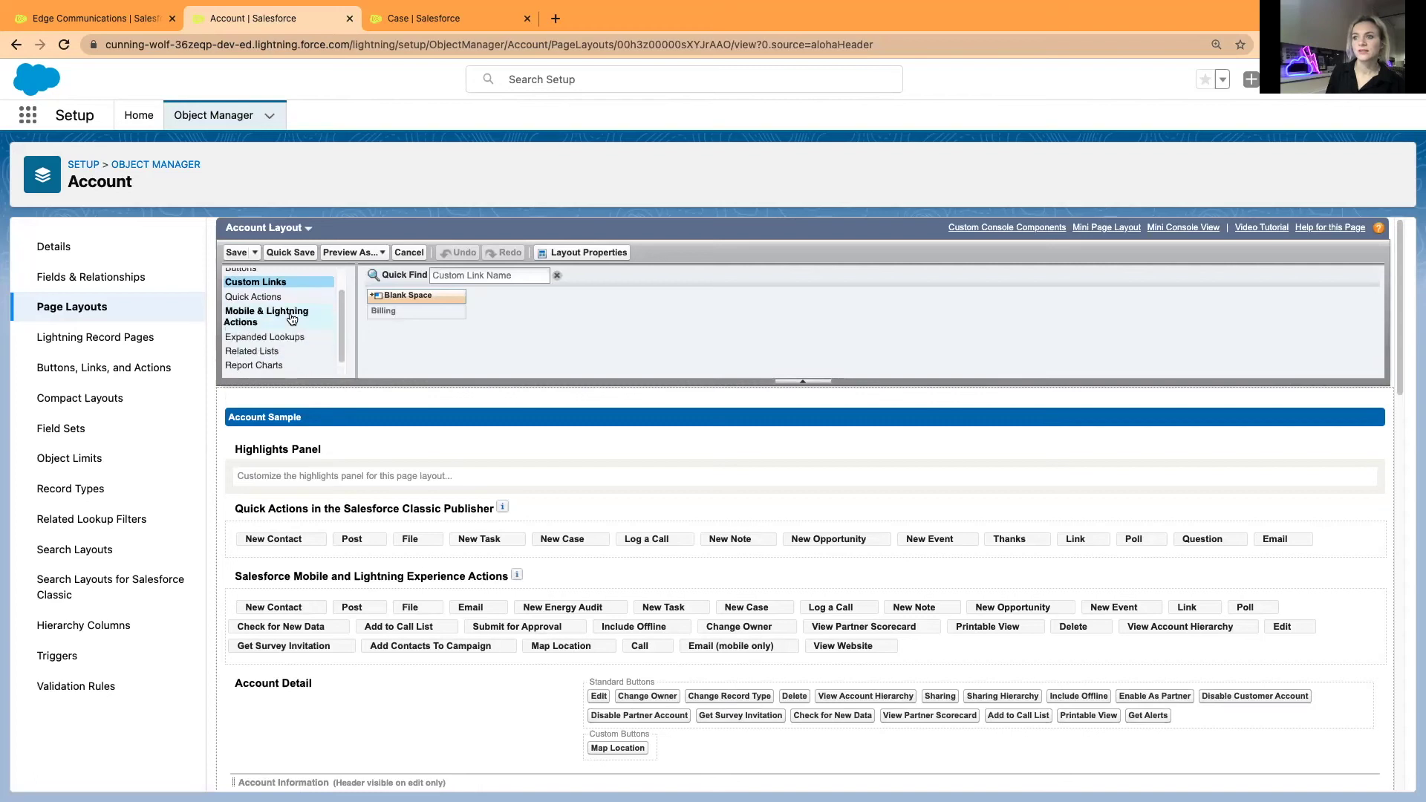
left_click(292, 319)
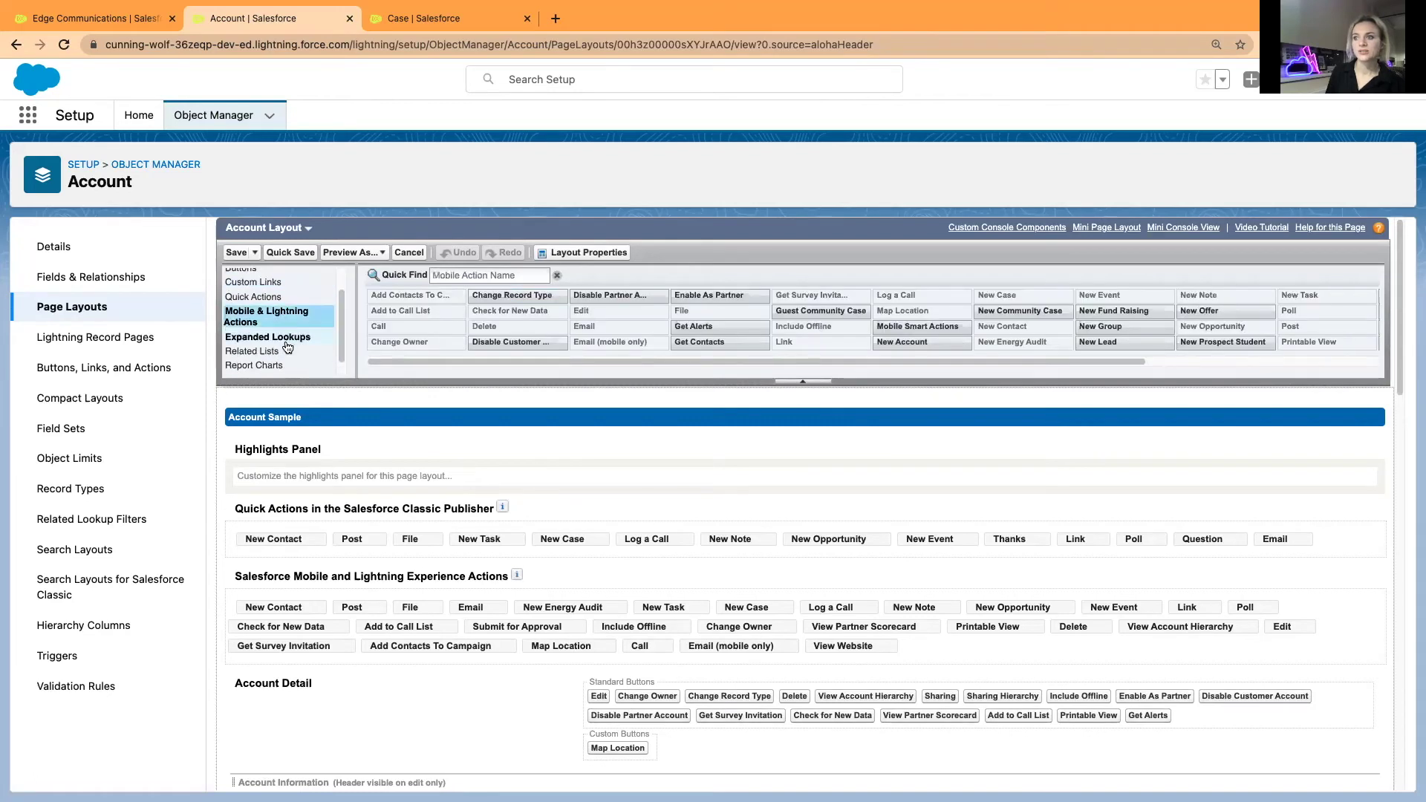
left_click(286, 340)
scroll(290, 356, "down", 10)
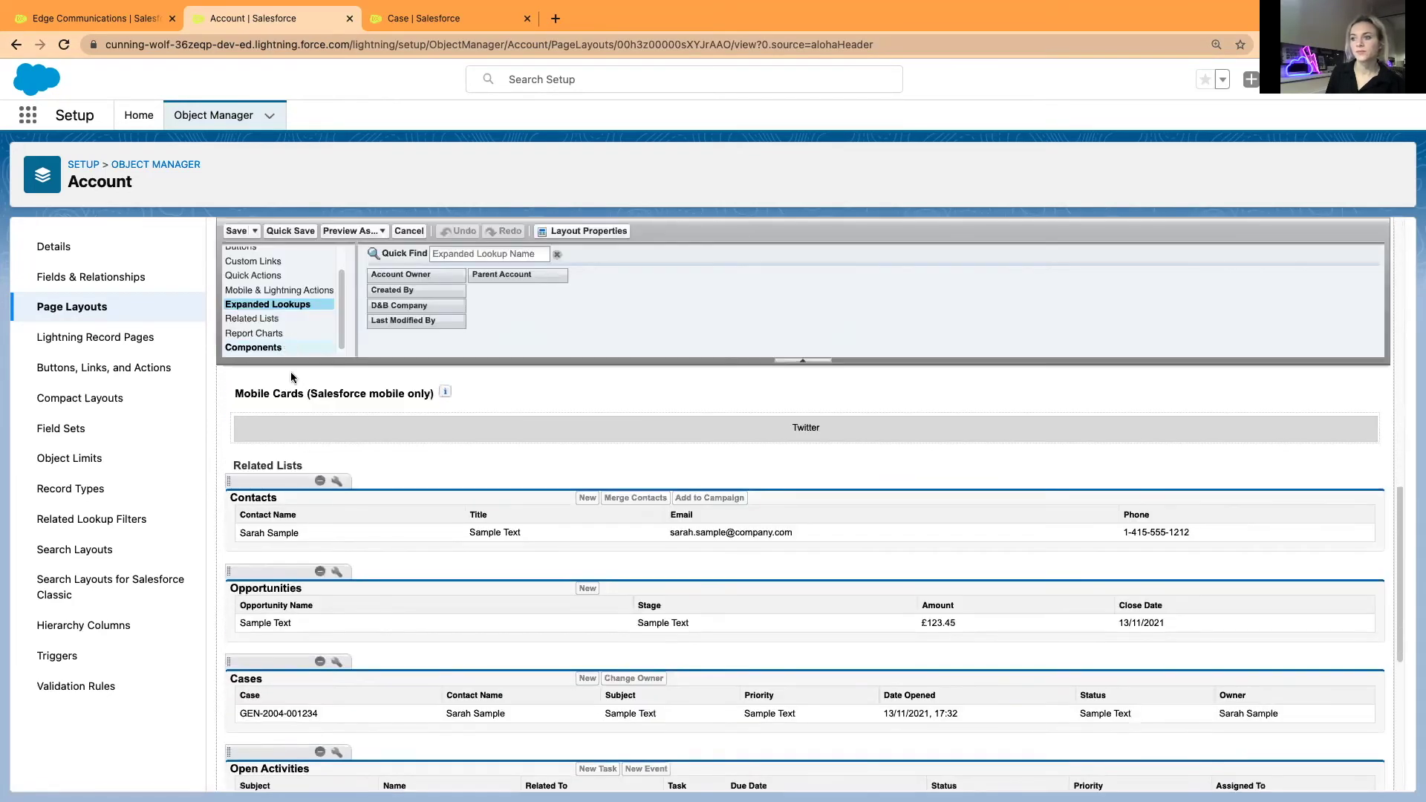
Step: Show the available Related Lists for the layout and compare them with the related lists on the Edge Communications account
left_click(260, 320)
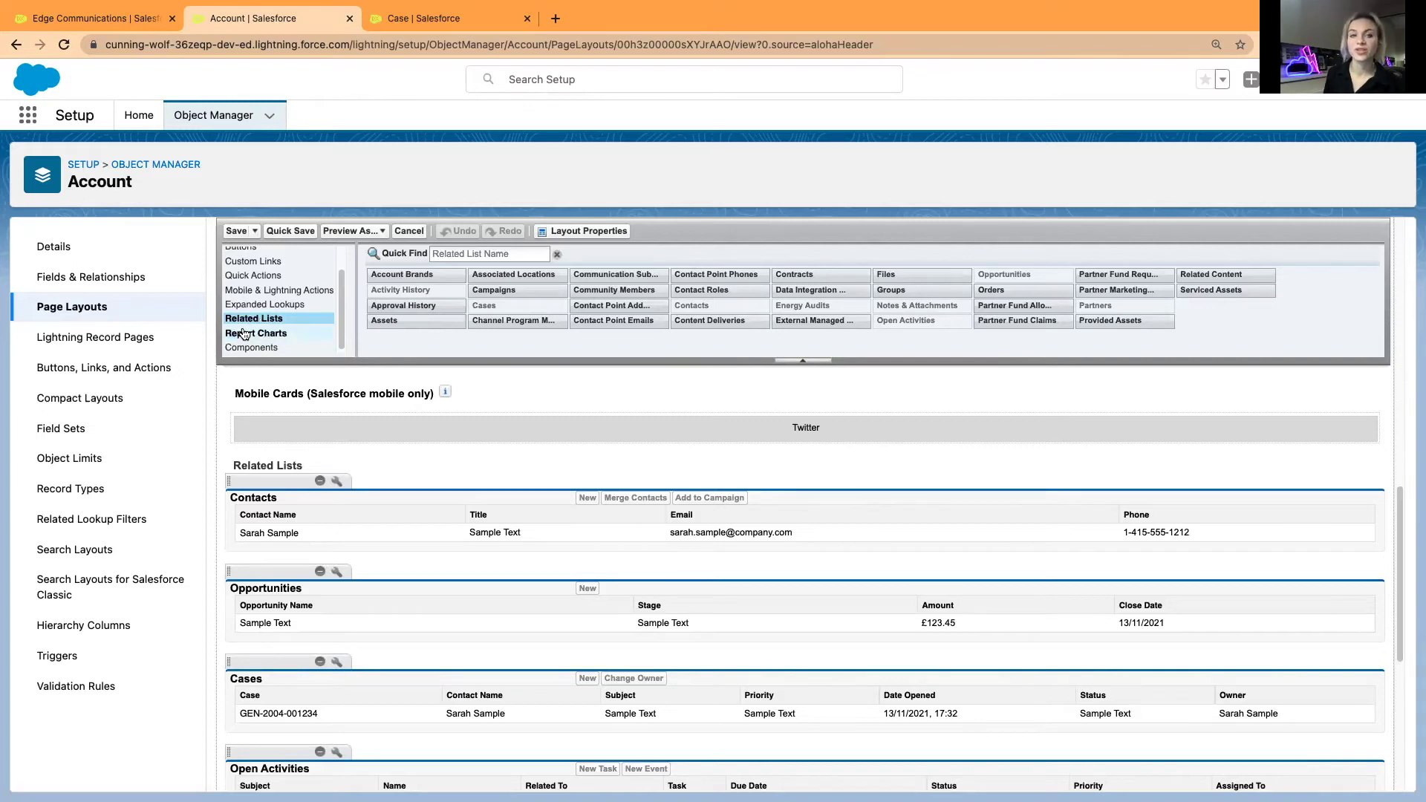
left_click(62, 20)
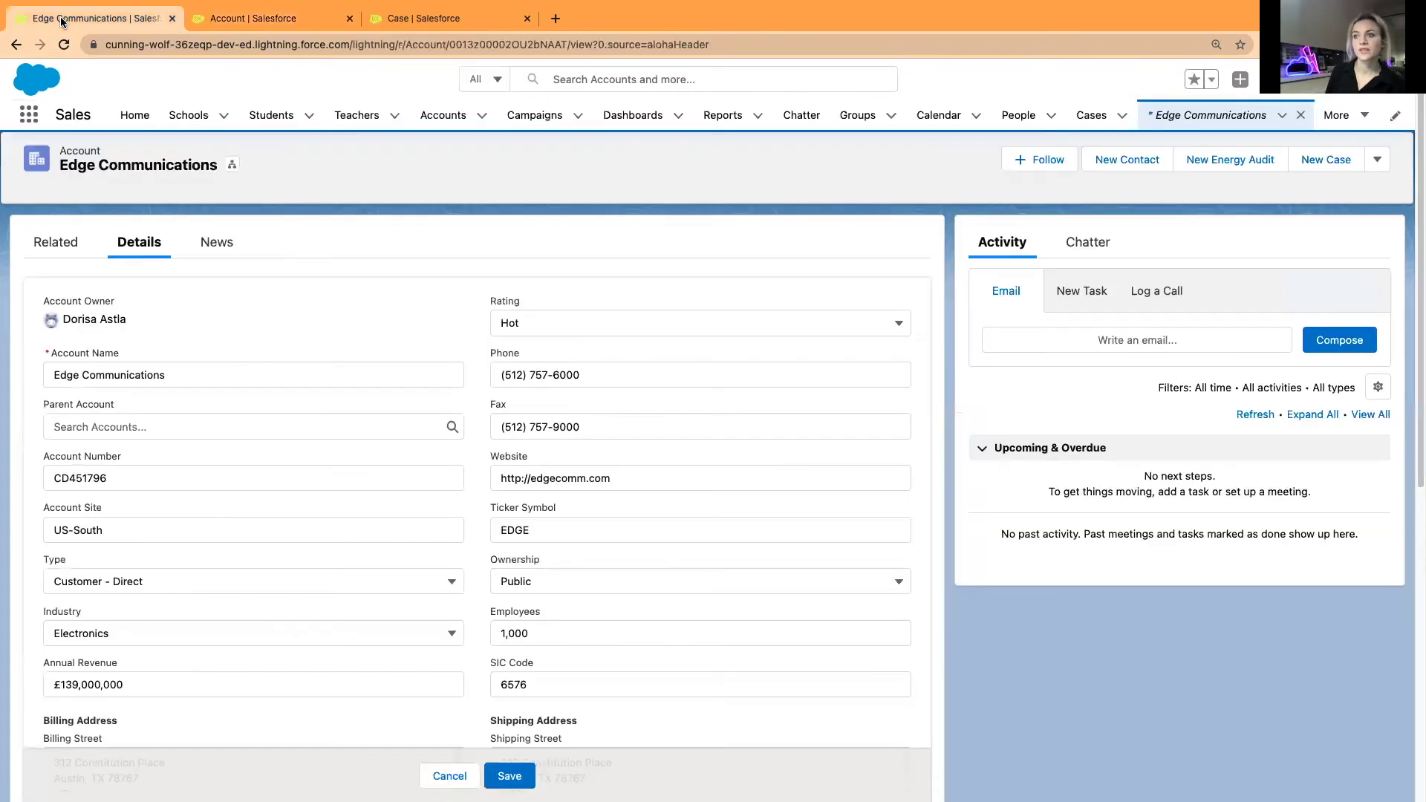
left_click(61, 243)
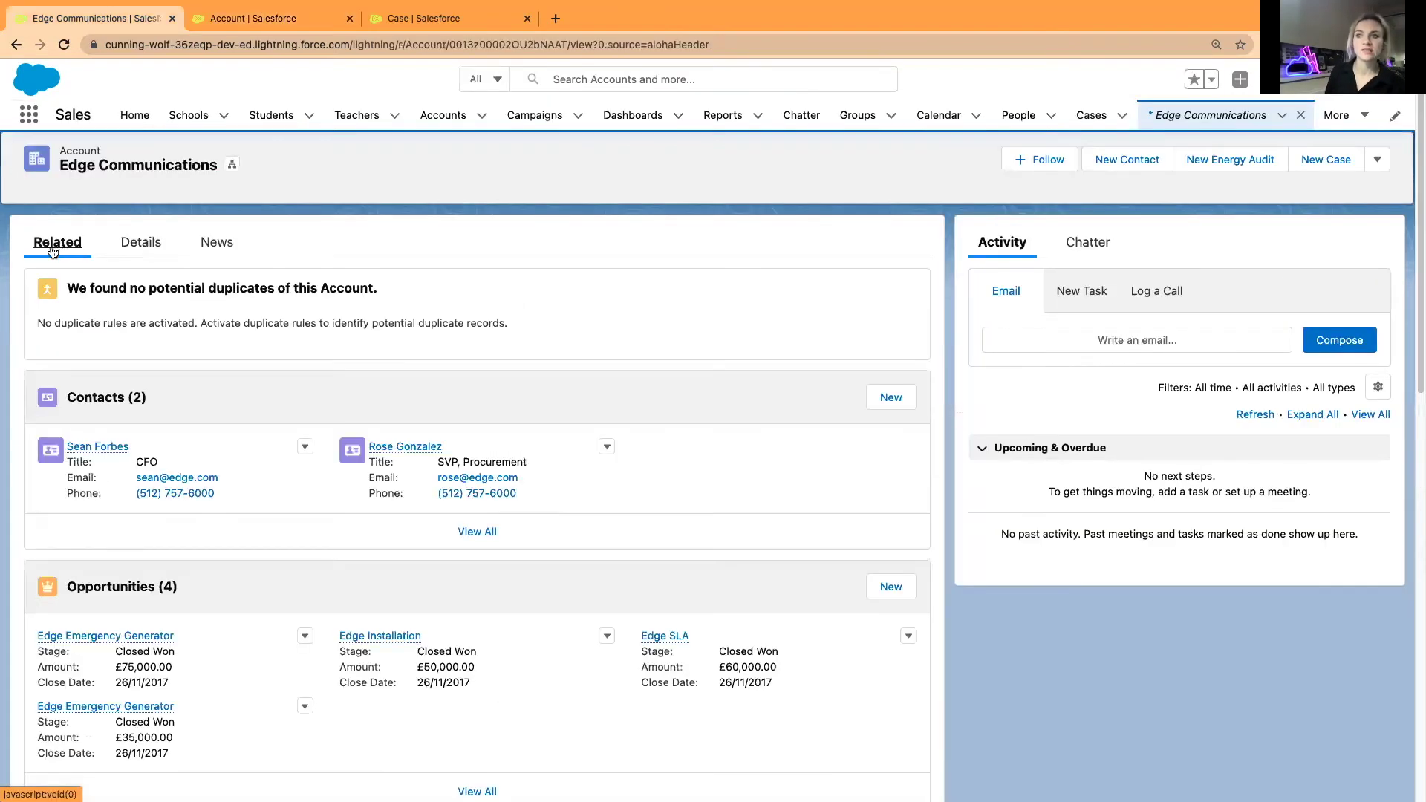
left_click(252, 20)
Step: View the layout's Report Charts and Components, and review its related lists down to Notes & Attachments
left_click(275, 336)
left_click(261, 347)
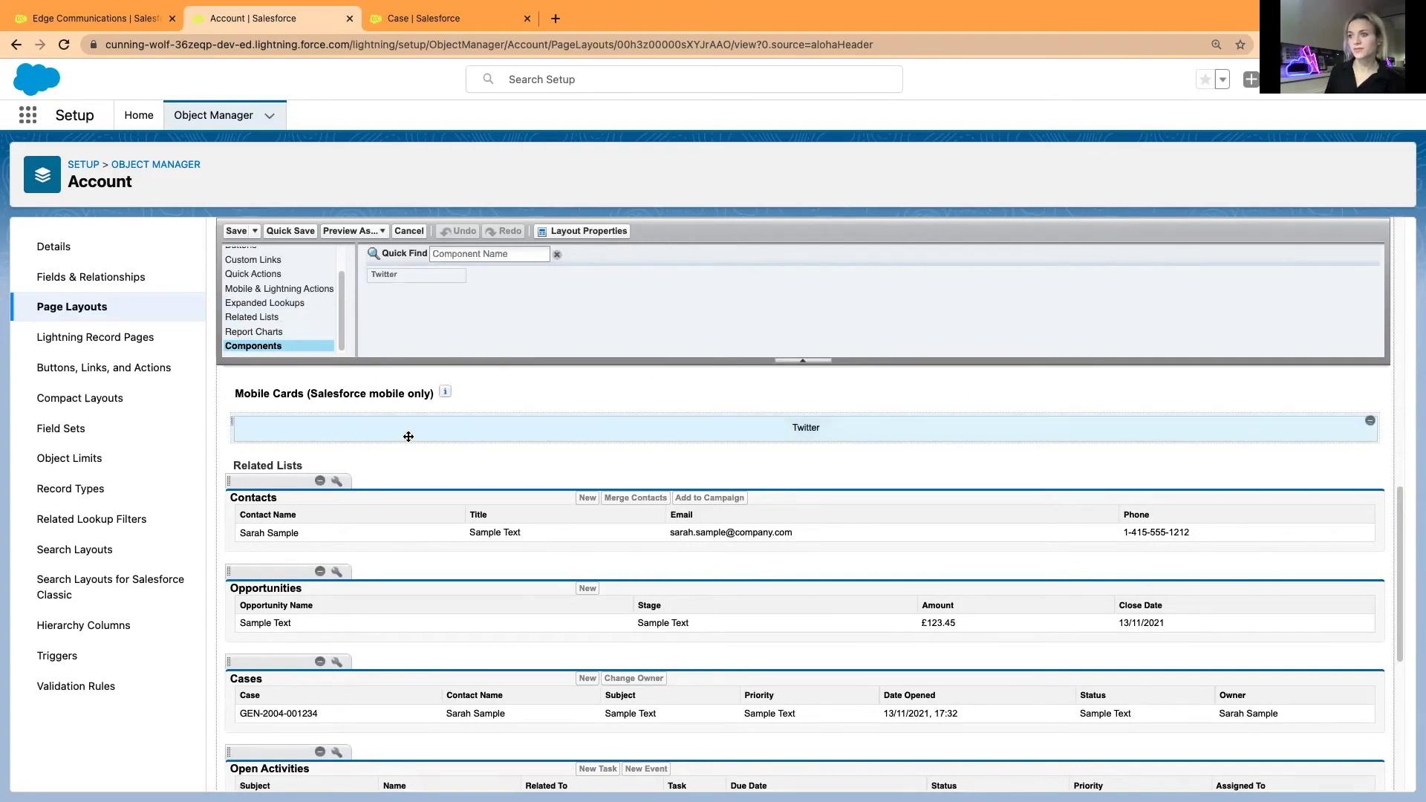
scroll(324, 425, "down", 5)
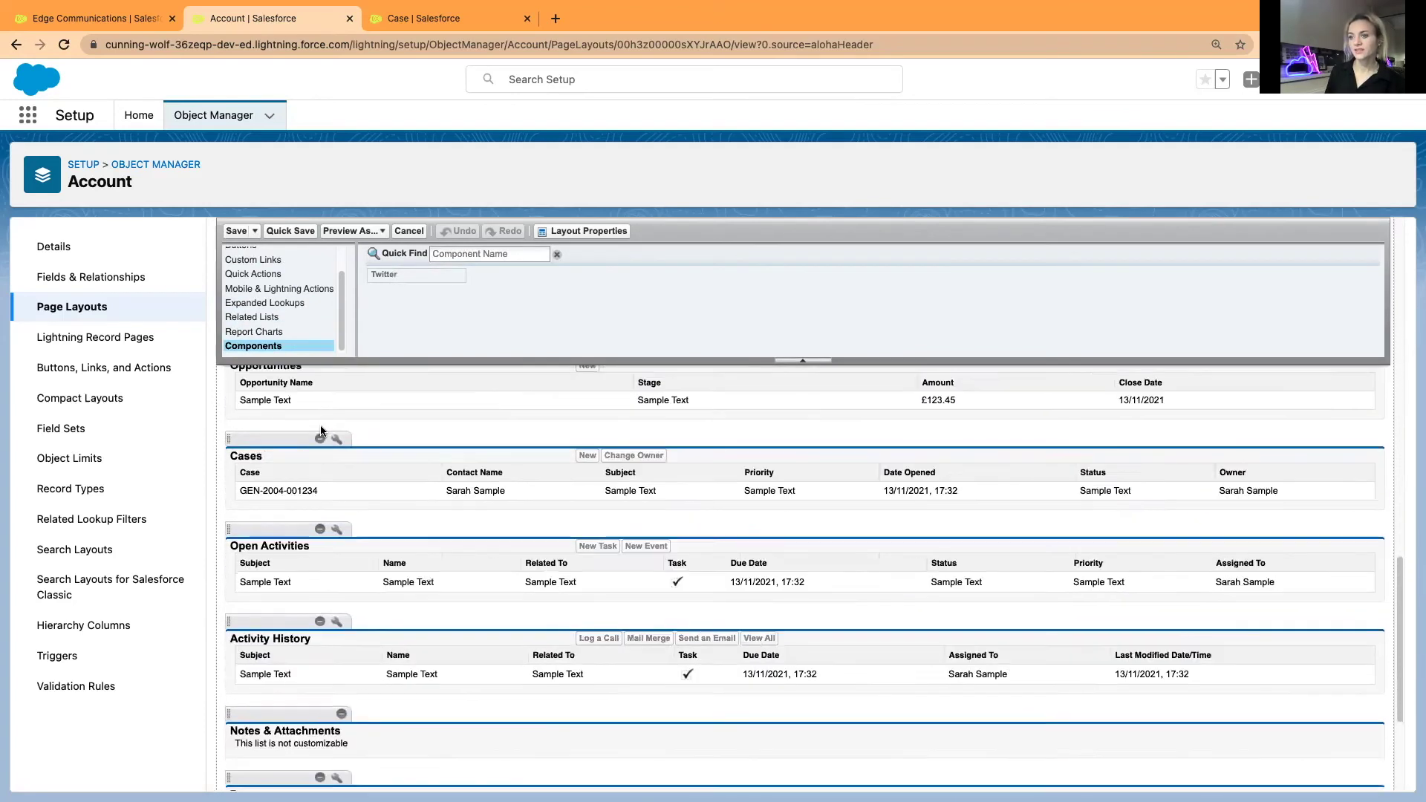
scroll(277, 450, "up", 5)
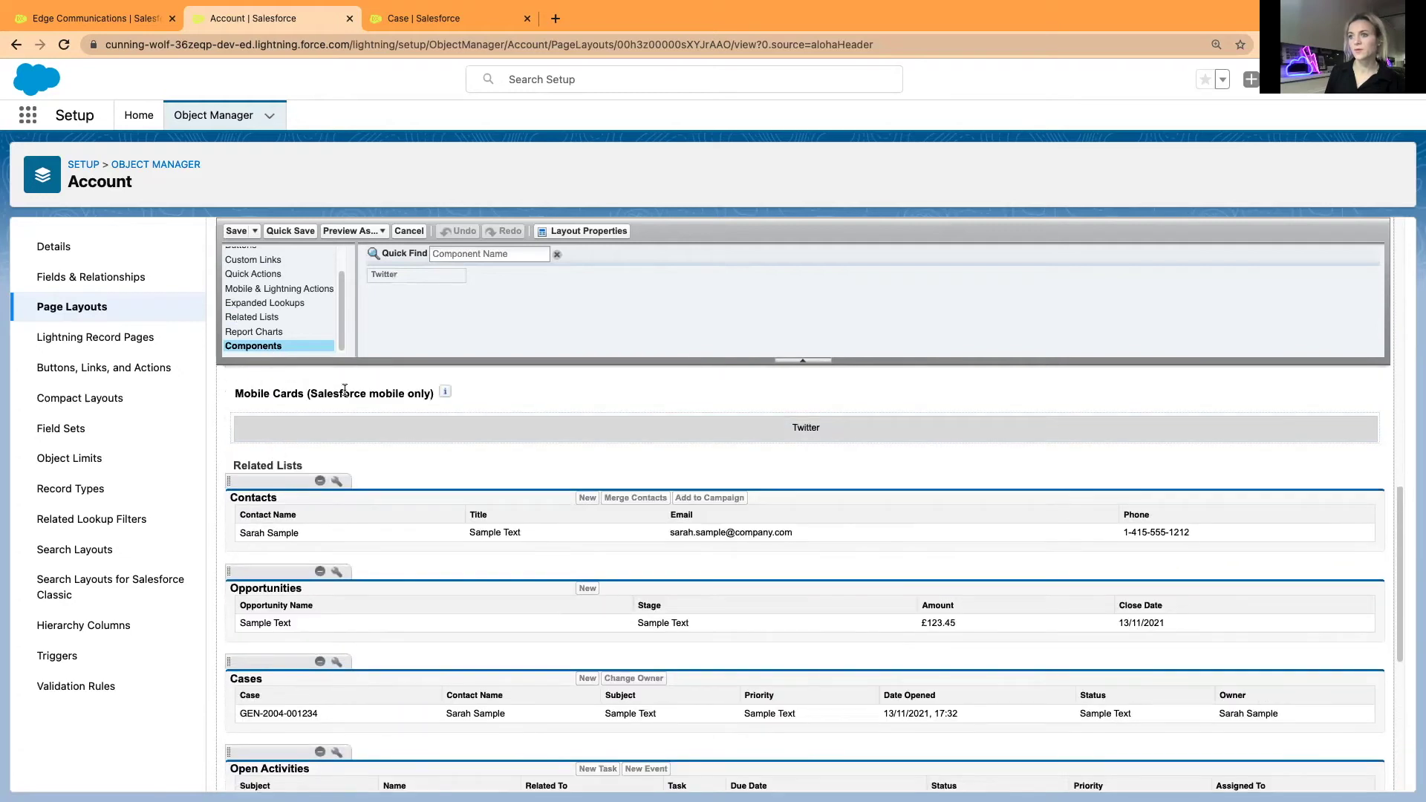
scroll(282, 320, "up", 2)
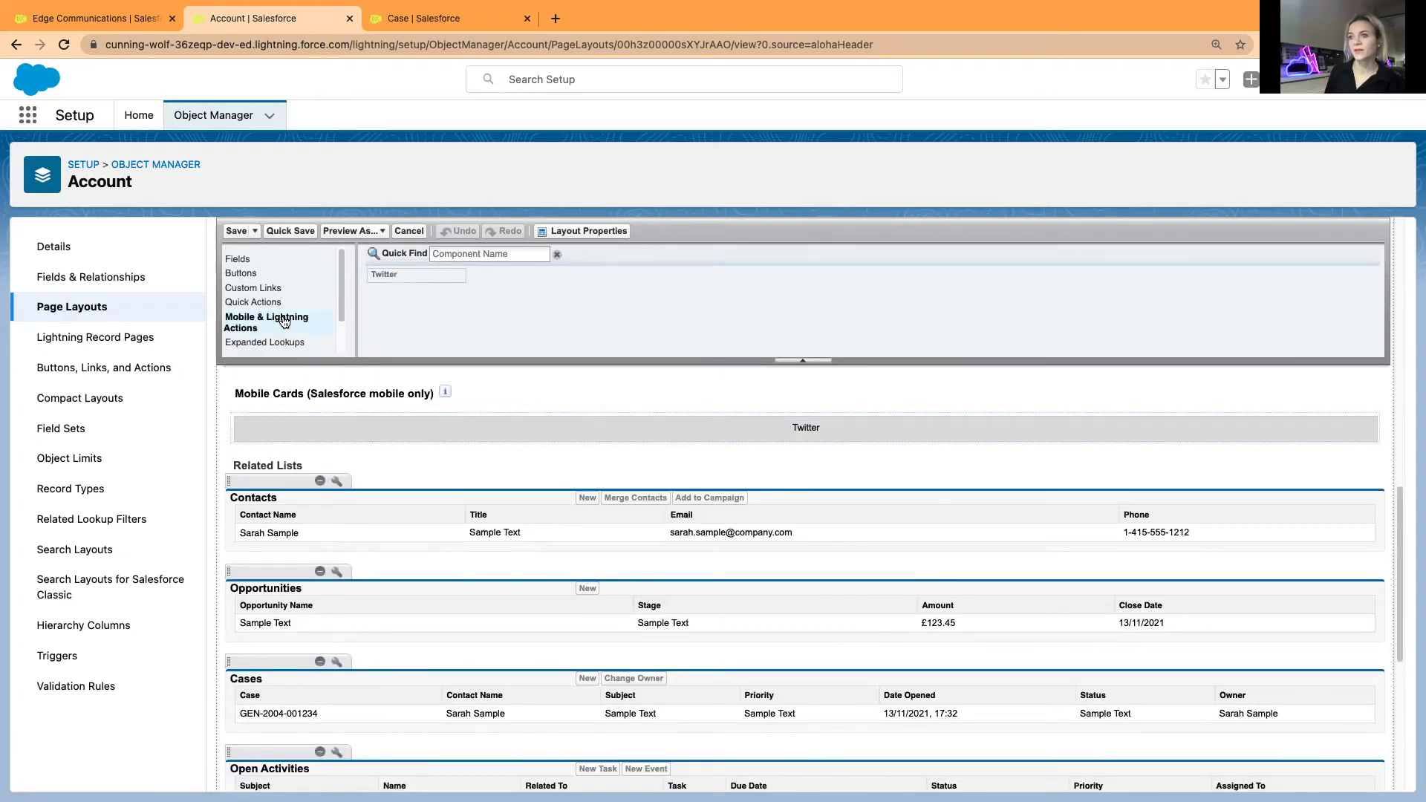
Step: Show the layout's available Fields and review its account, address, additional and system information sections
left_click(247, 260)
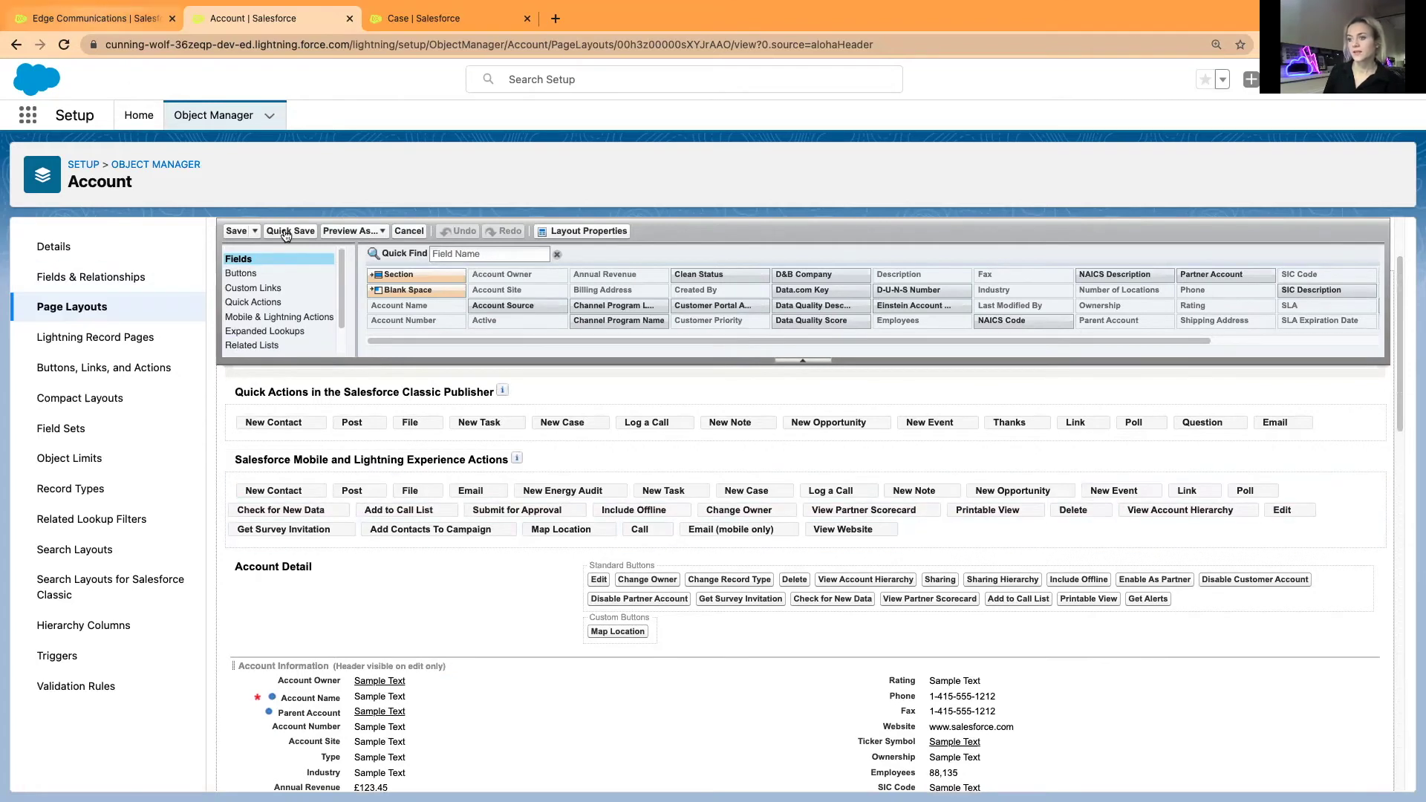
scroll(480, 582, "down", 3)
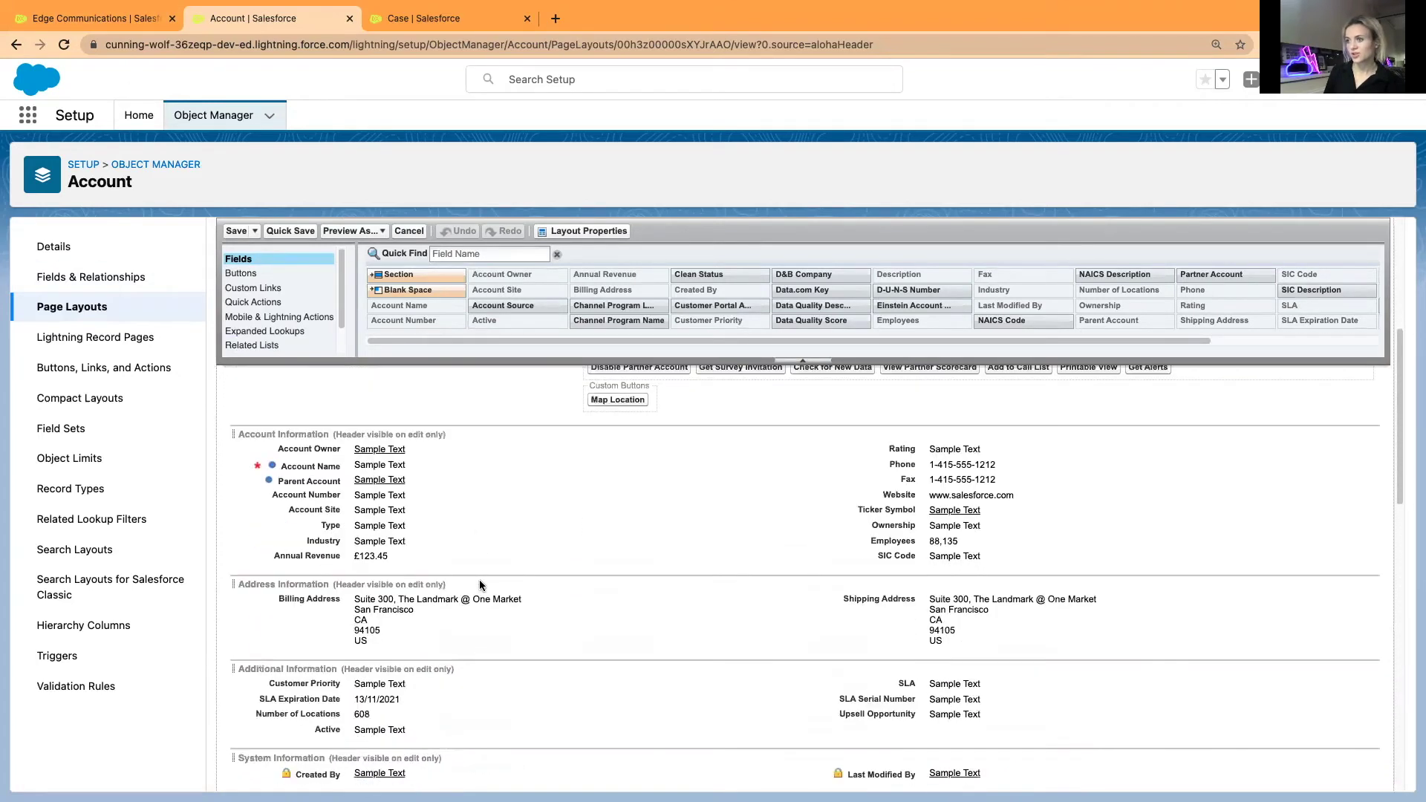
scroll(480, 579, "up", 5)
scroll(486, 538, "down", 1)
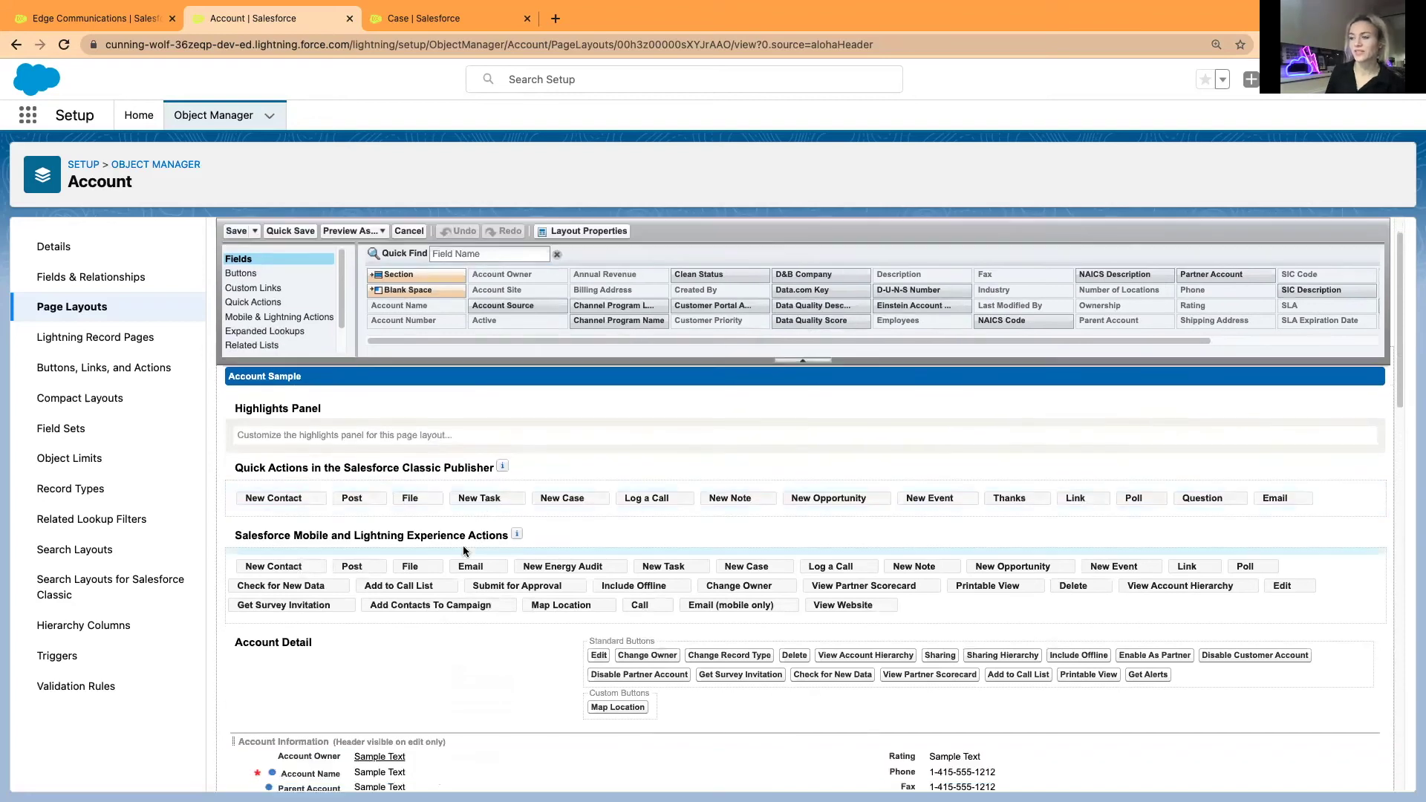
Step: Compare the additional actions offered on the Edge Communications account with the layout's Salesforce Mobile and Lightning Experience Actions
left_click(75, 16)
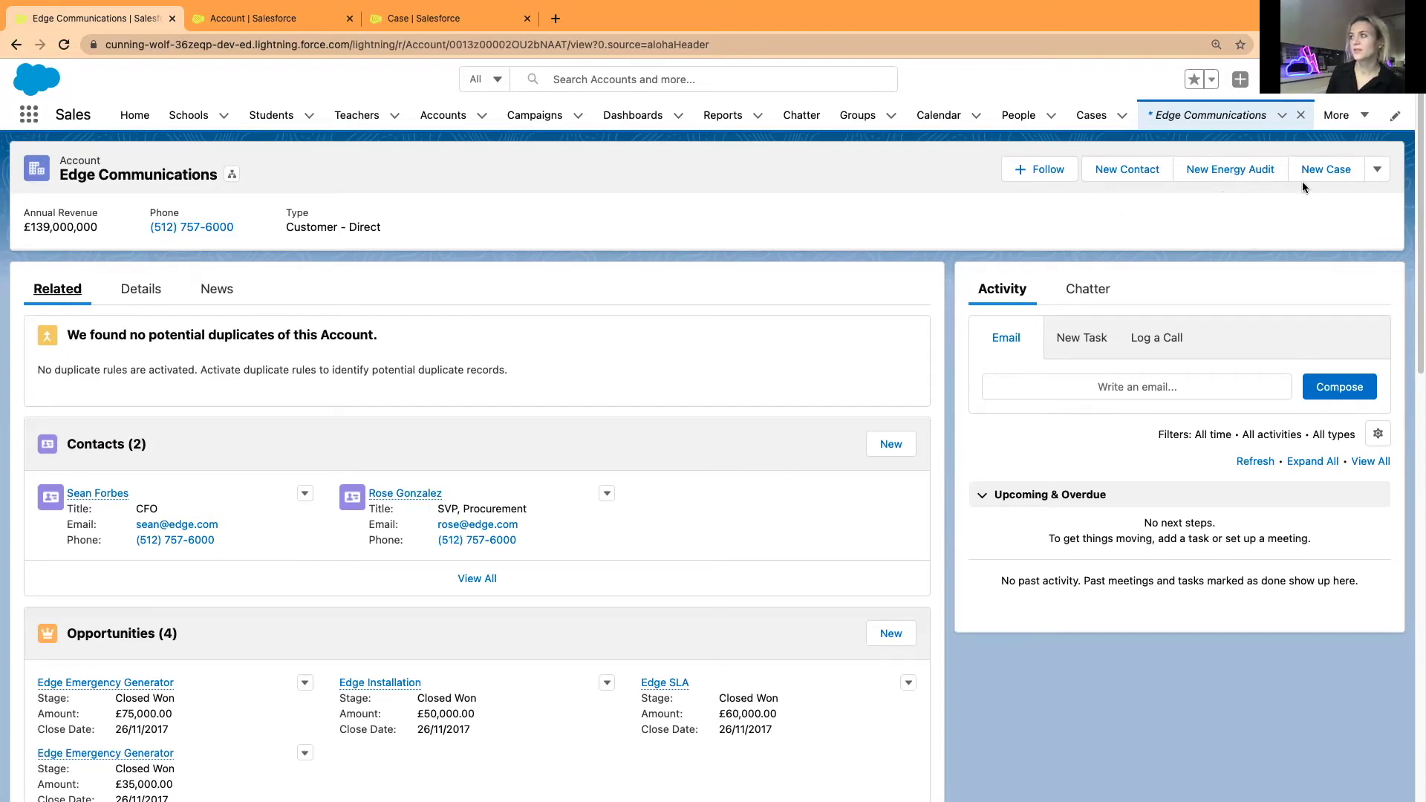
left_click(1376, 172)
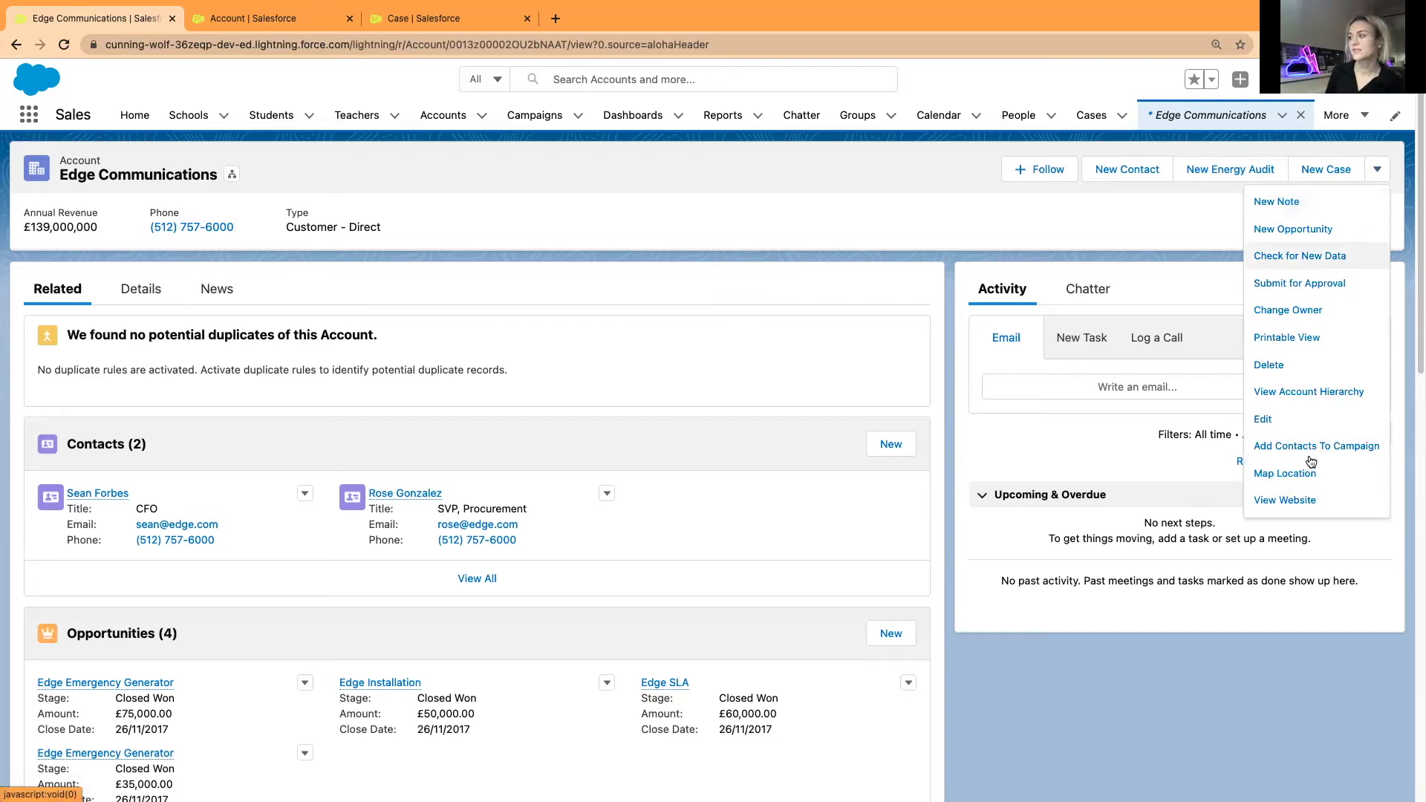
left_click(253, 19)
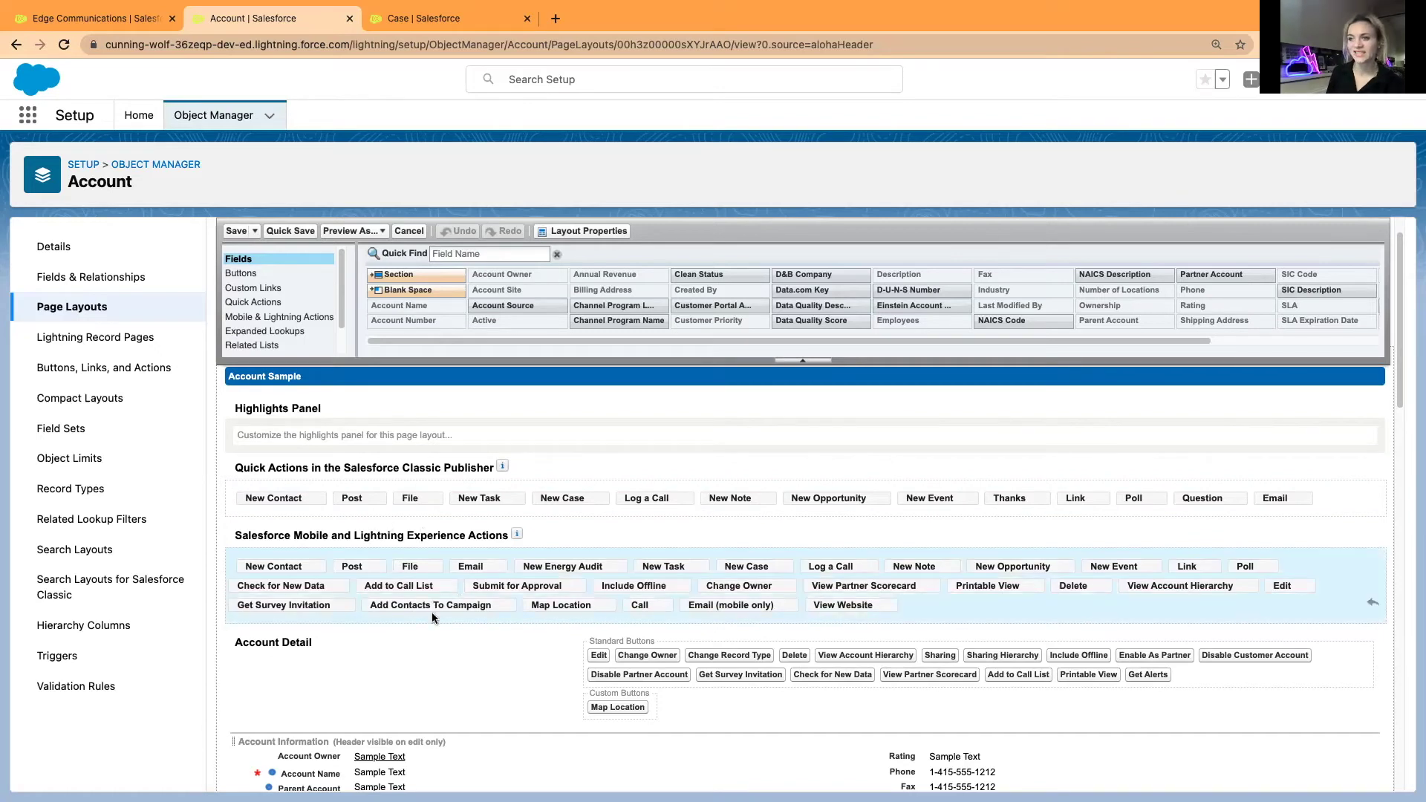
scroll(437, 621, "down", 1)
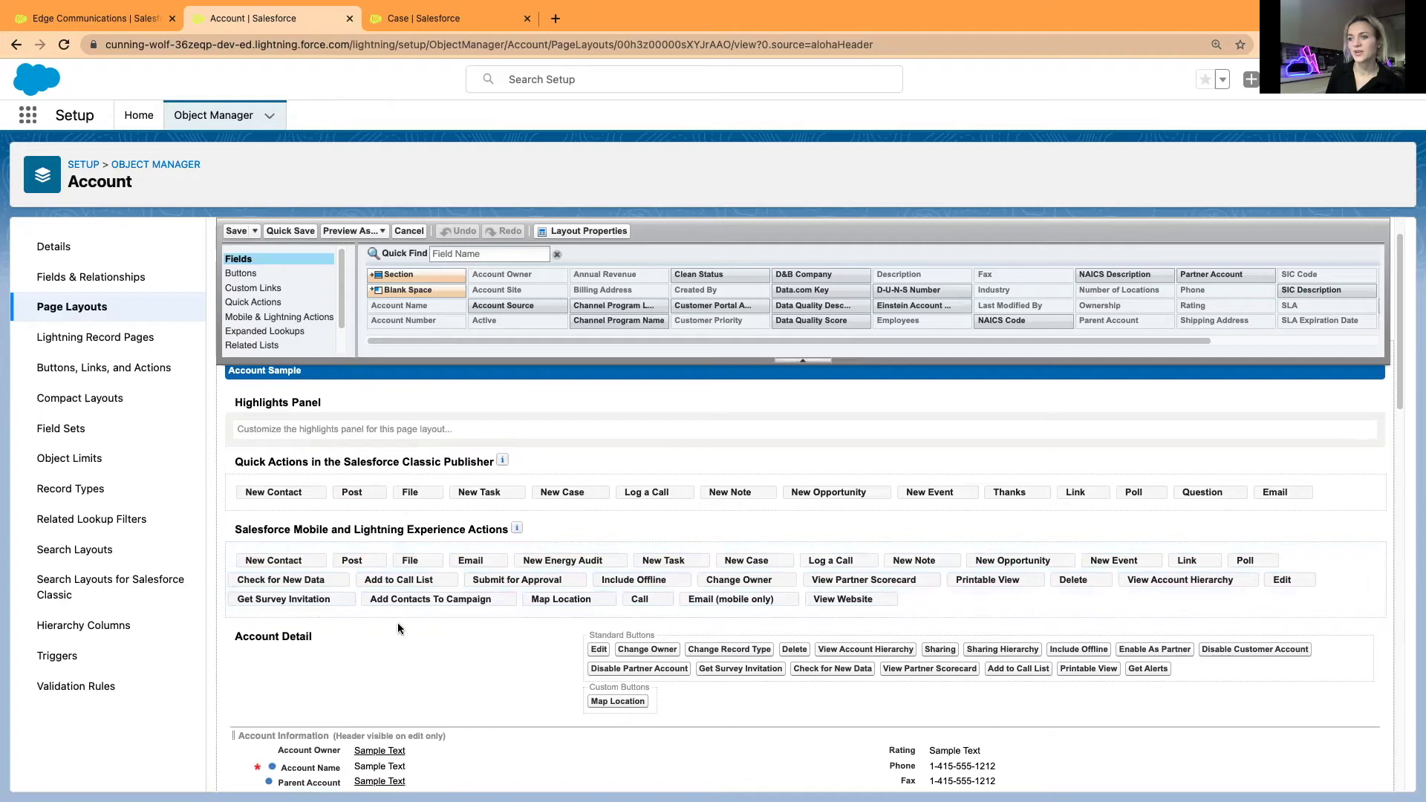
Step: Check the Edge Communications account's additional actions and move New Contact to the end of the layout's Salesforce Mobile and Lightning Experience Actions
scroll(382, 626, "down", 3)
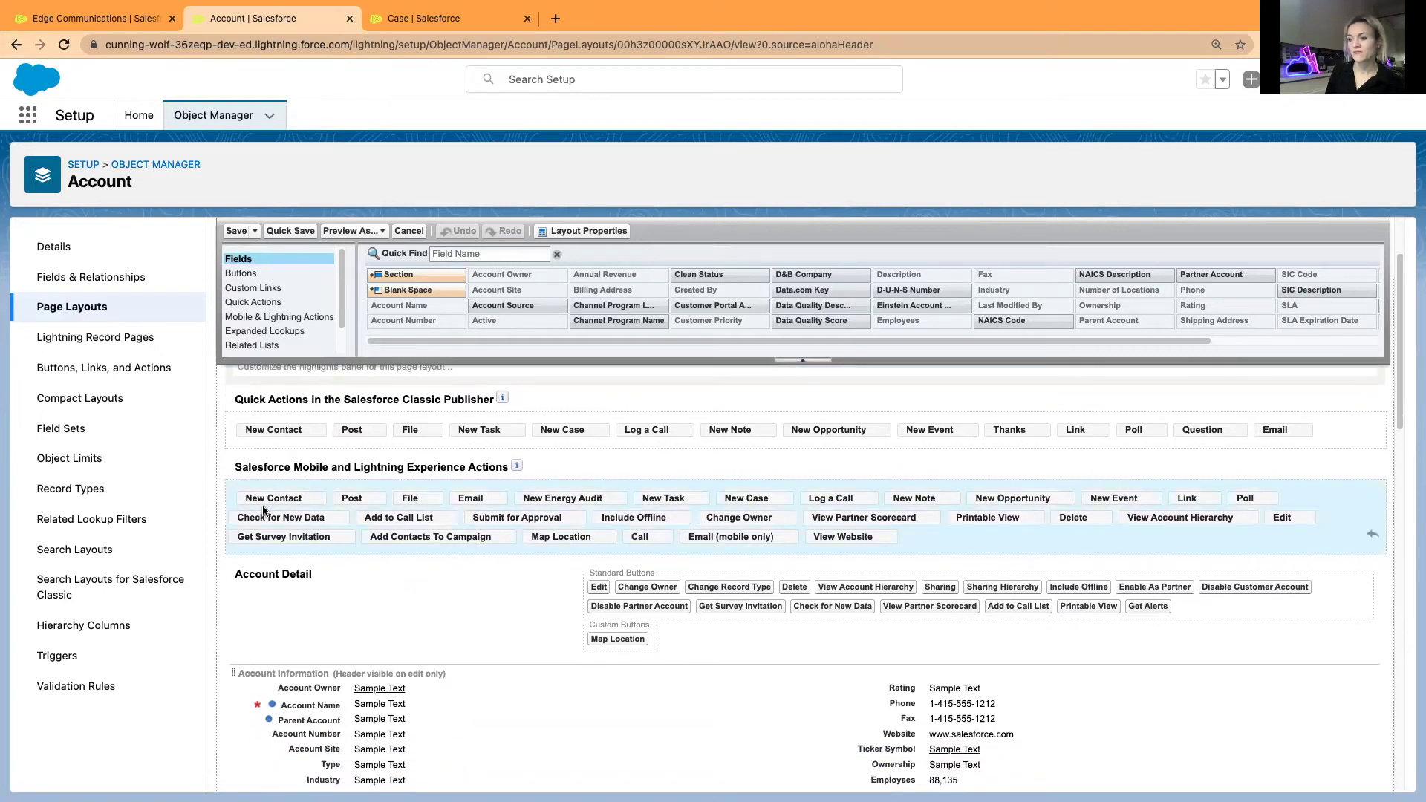
left_click(90, 19)
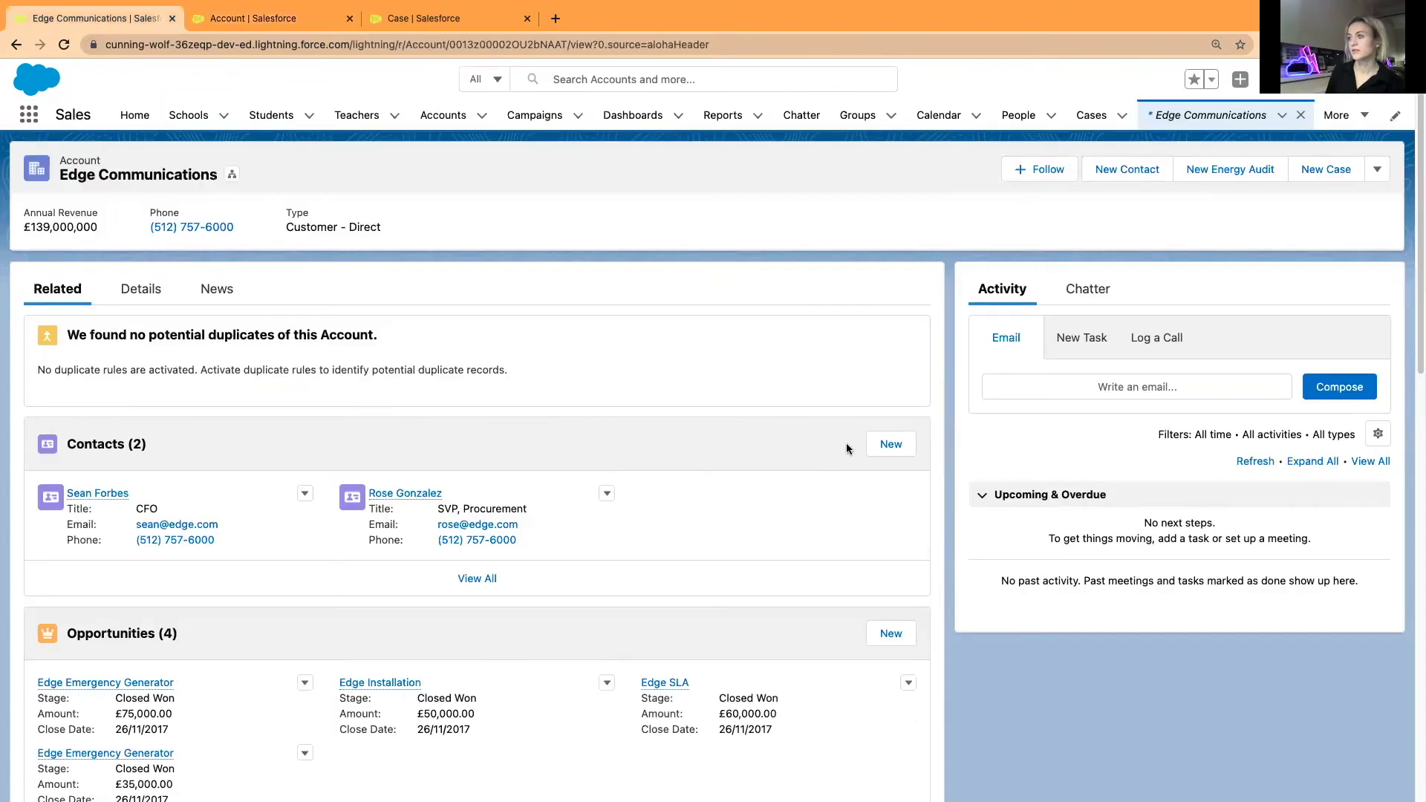
left_click(1381, 173)
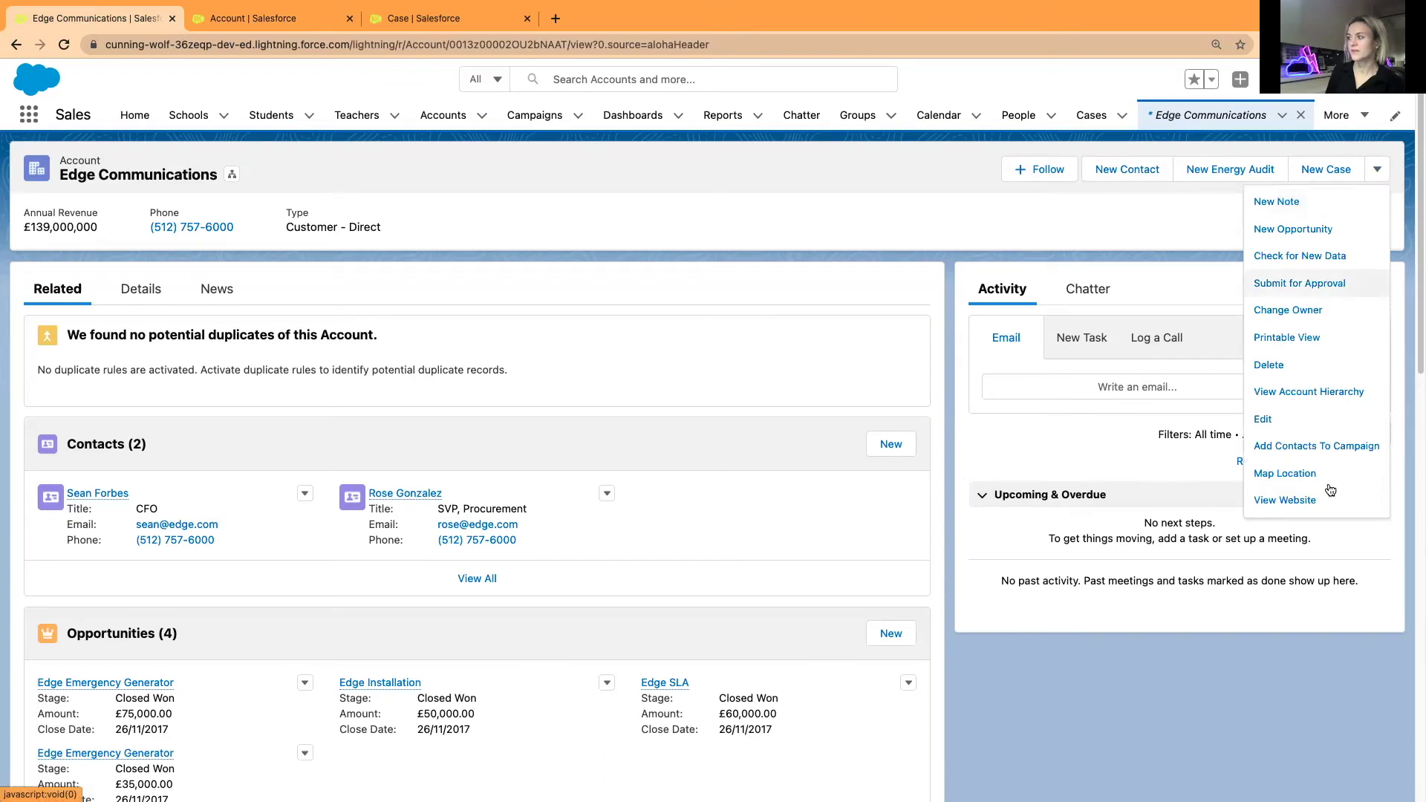
left_click(245, 21)
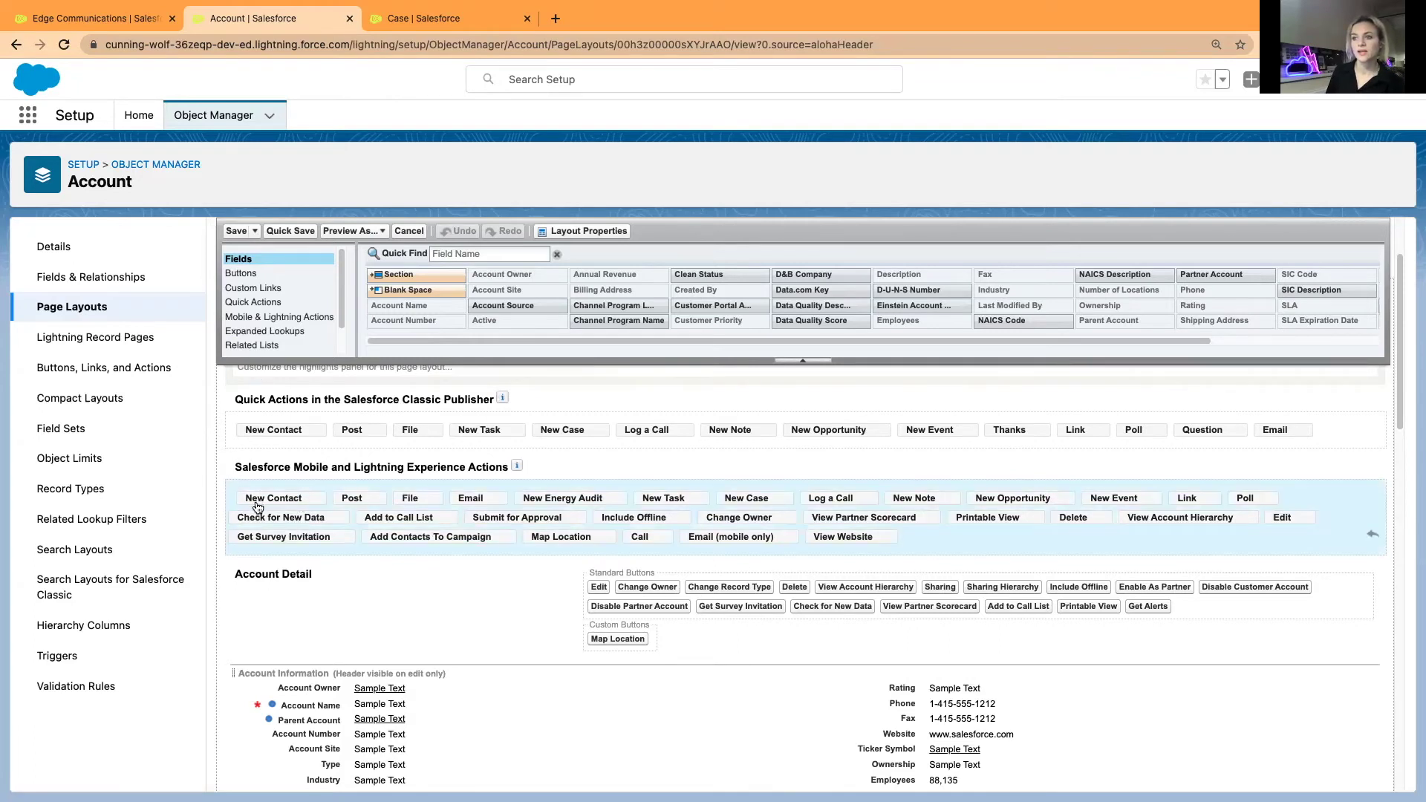
left_click_drag(282, 499, 284, 469)
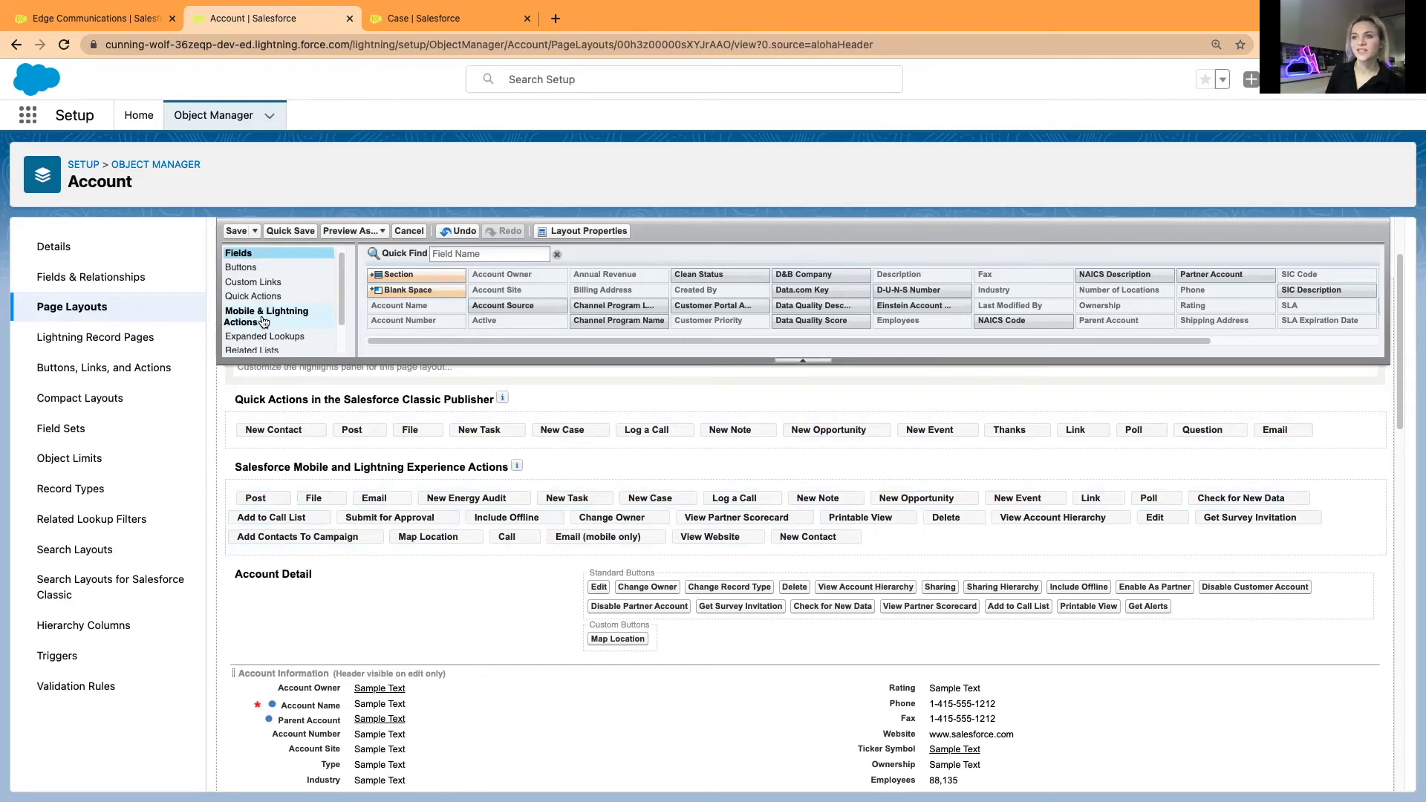
Step: Show the layout's available Mobile & Lightning Actions, Buttons and Custom Links, and review the layout's upper sections
left_click(262, 320)
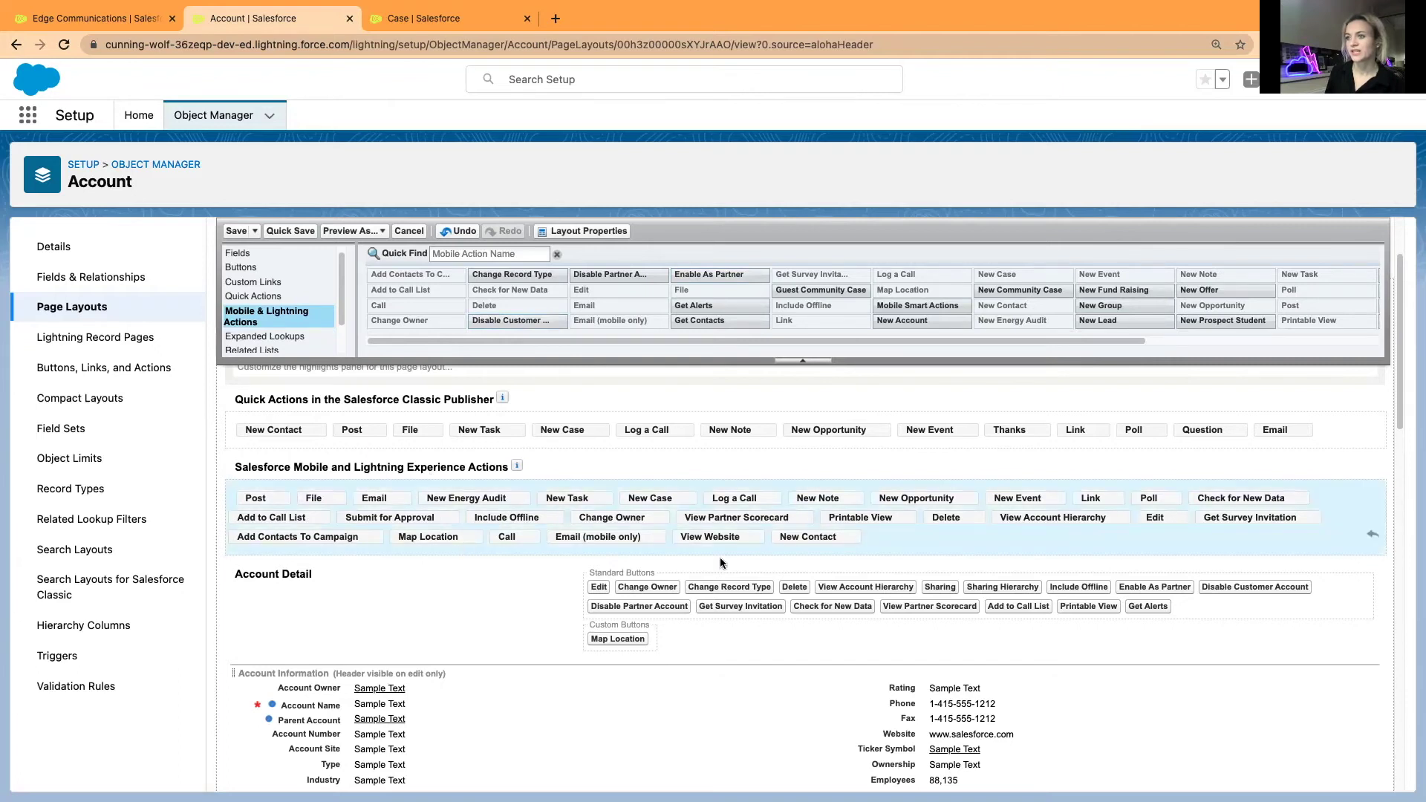
left_click(258, 269)
left_click(264, 280)
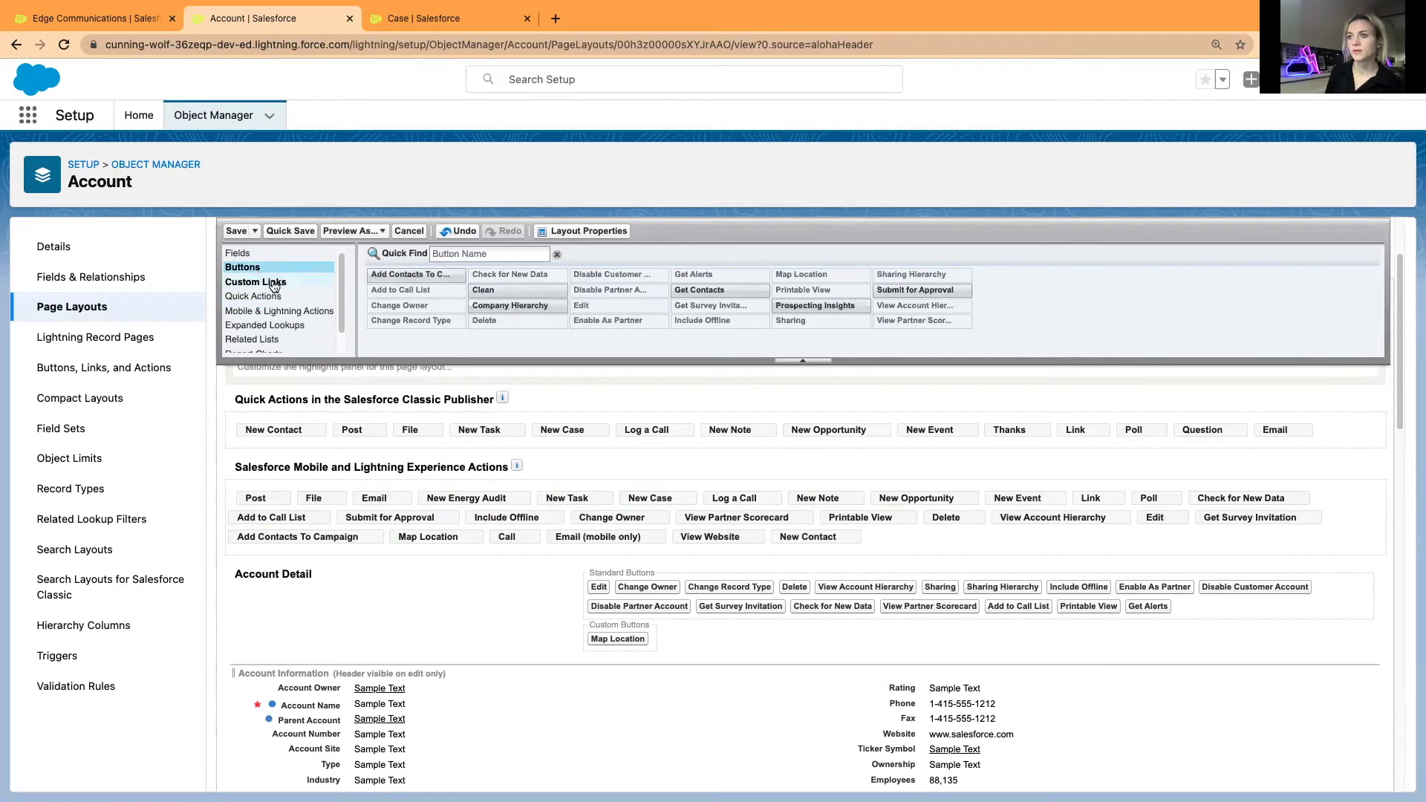
scroll(374, 449, "down", 5)
scroll(374, 449, "up", 10)
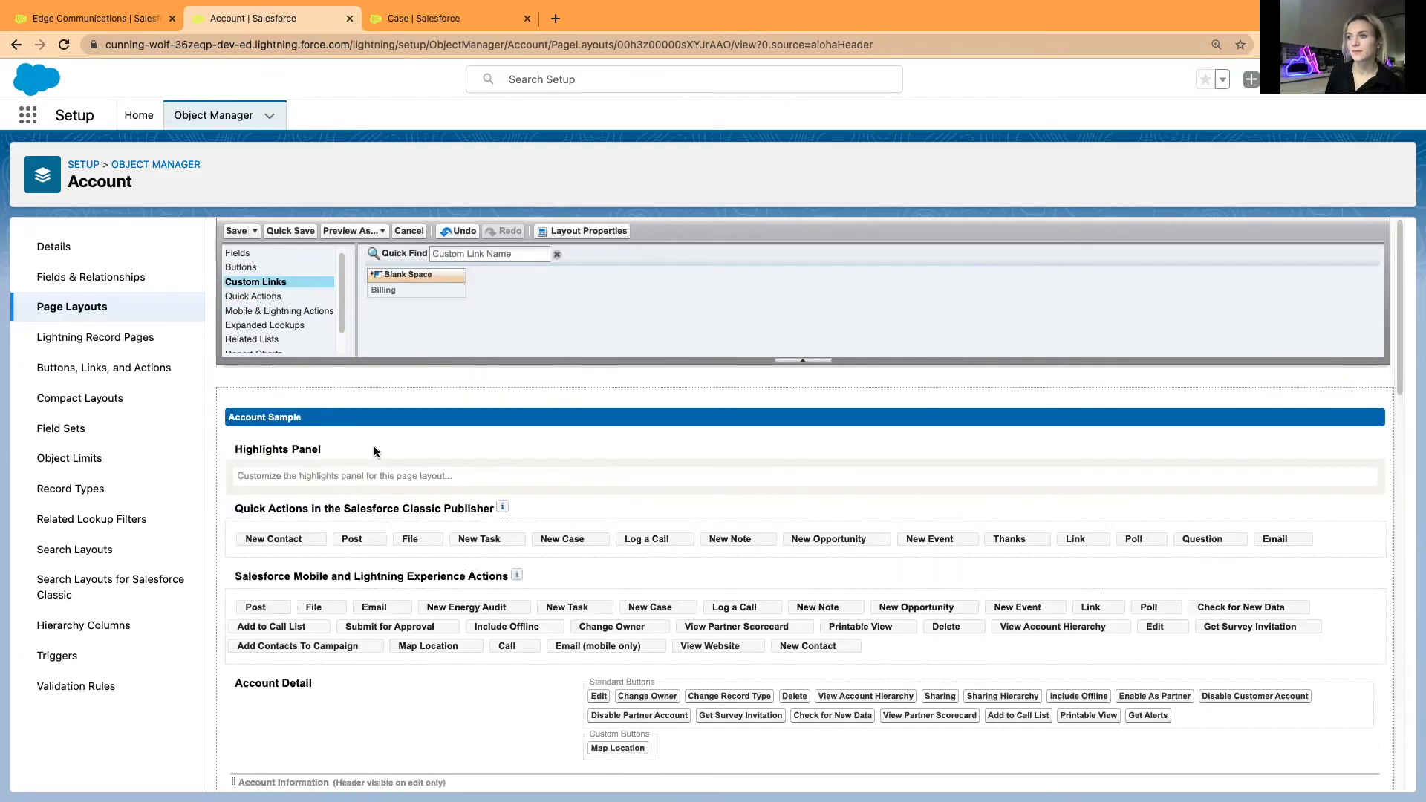
Step: Try to add the New Account quick action to the end of the Salesforce Mobile and Lightning Experience Actions
left_click(260, 318)
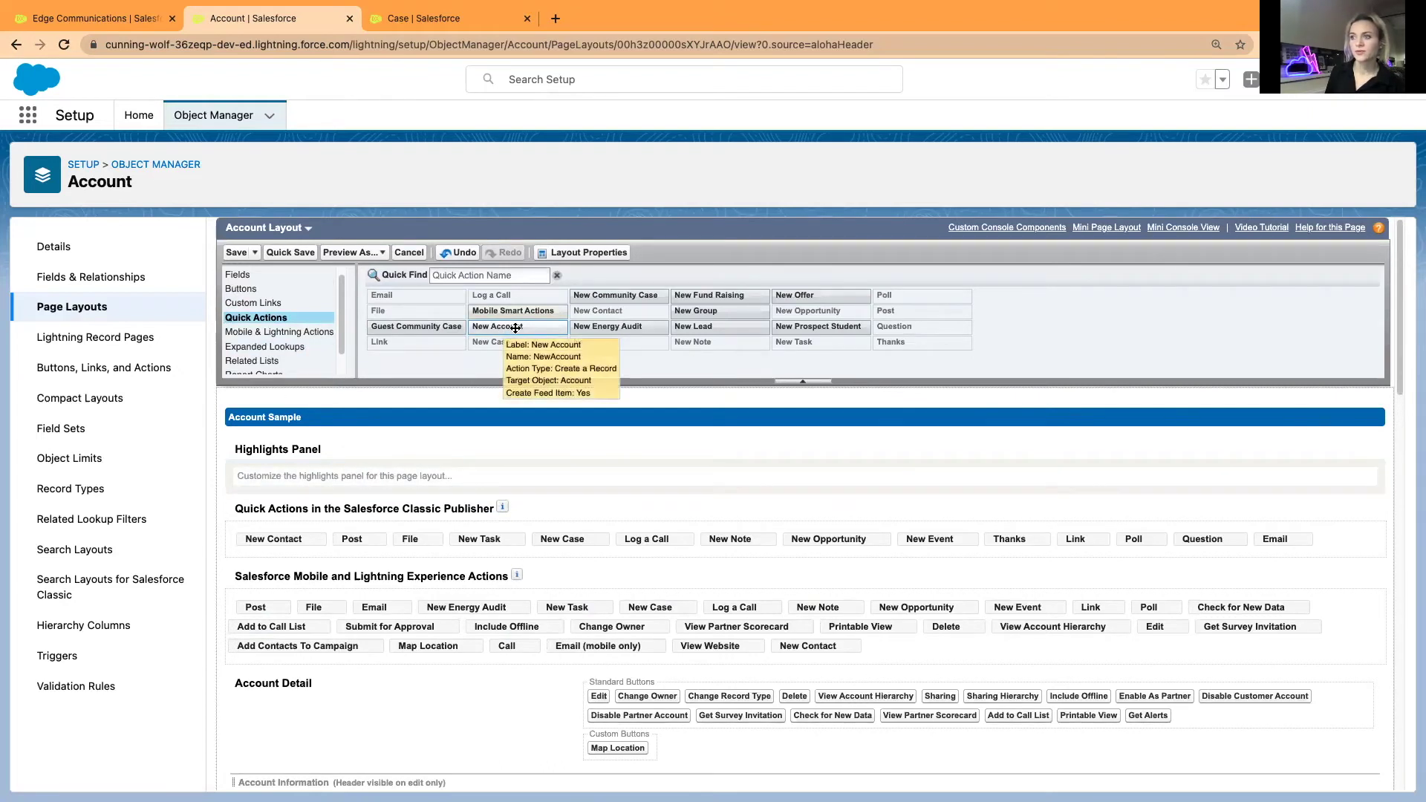
left_click_drag(506, 329, 885, 646)
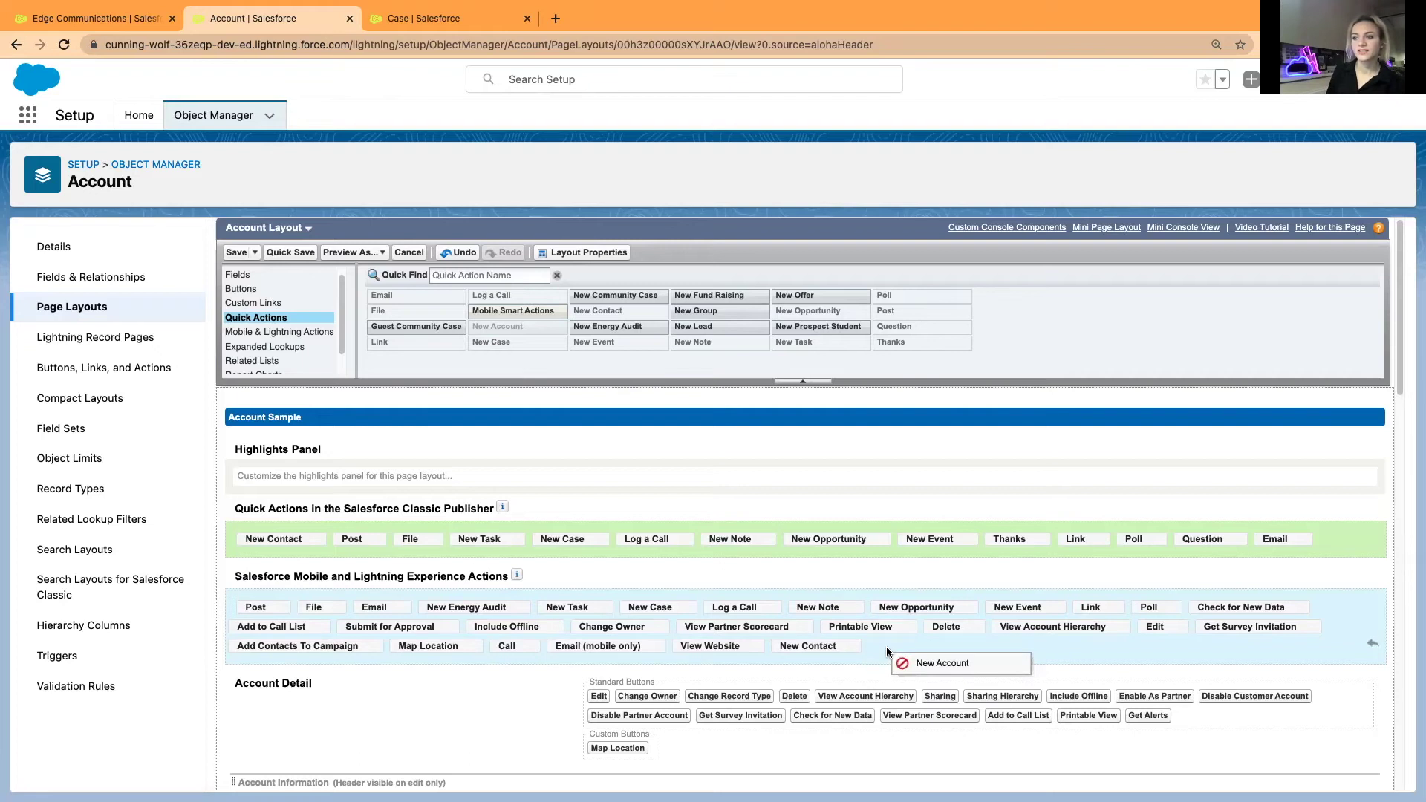
left_click_drag(888, 652, 266, 349)
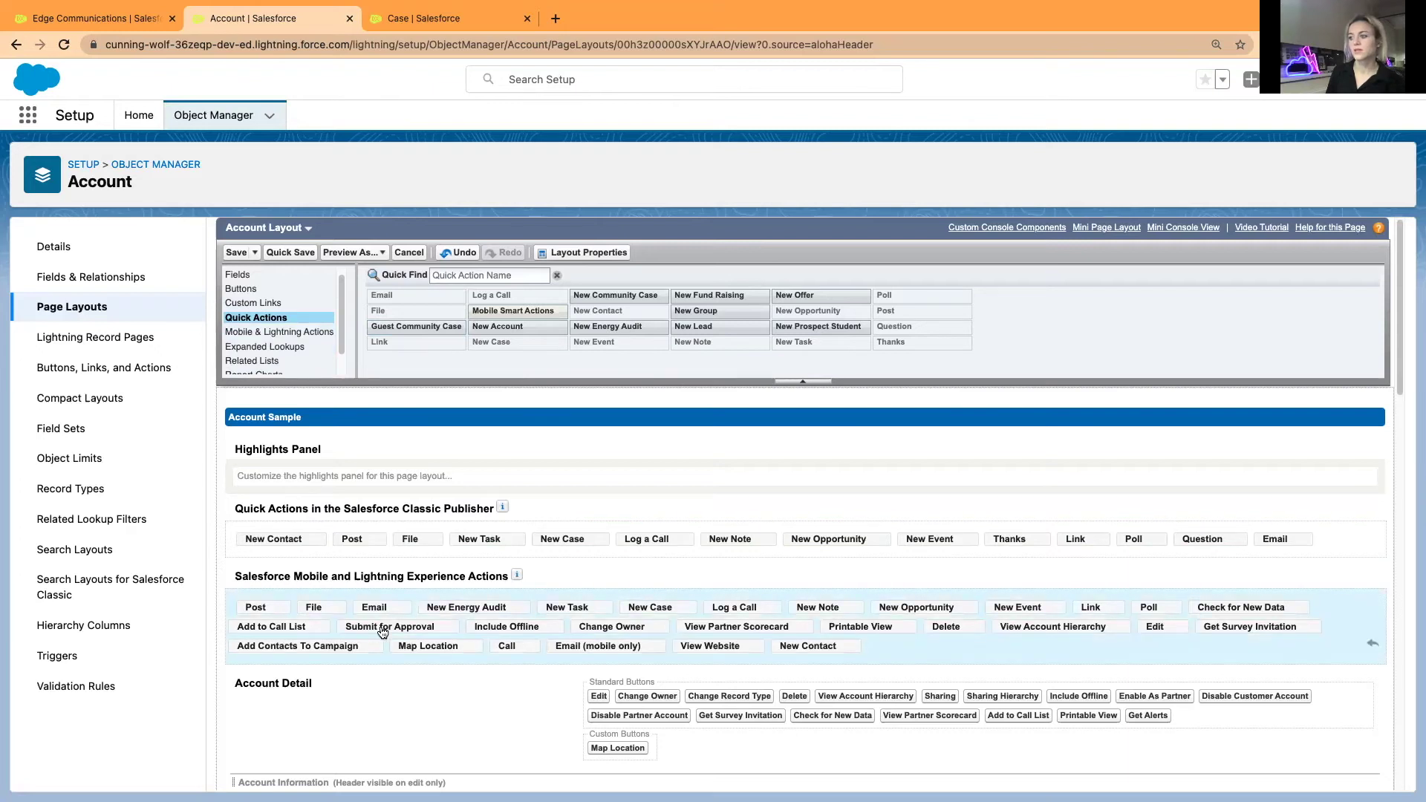
Step: Add the Change Record Type mobile action after New Contact in the Salesforce Mobile and Lightning Experience Actions
left_click(261, 339)
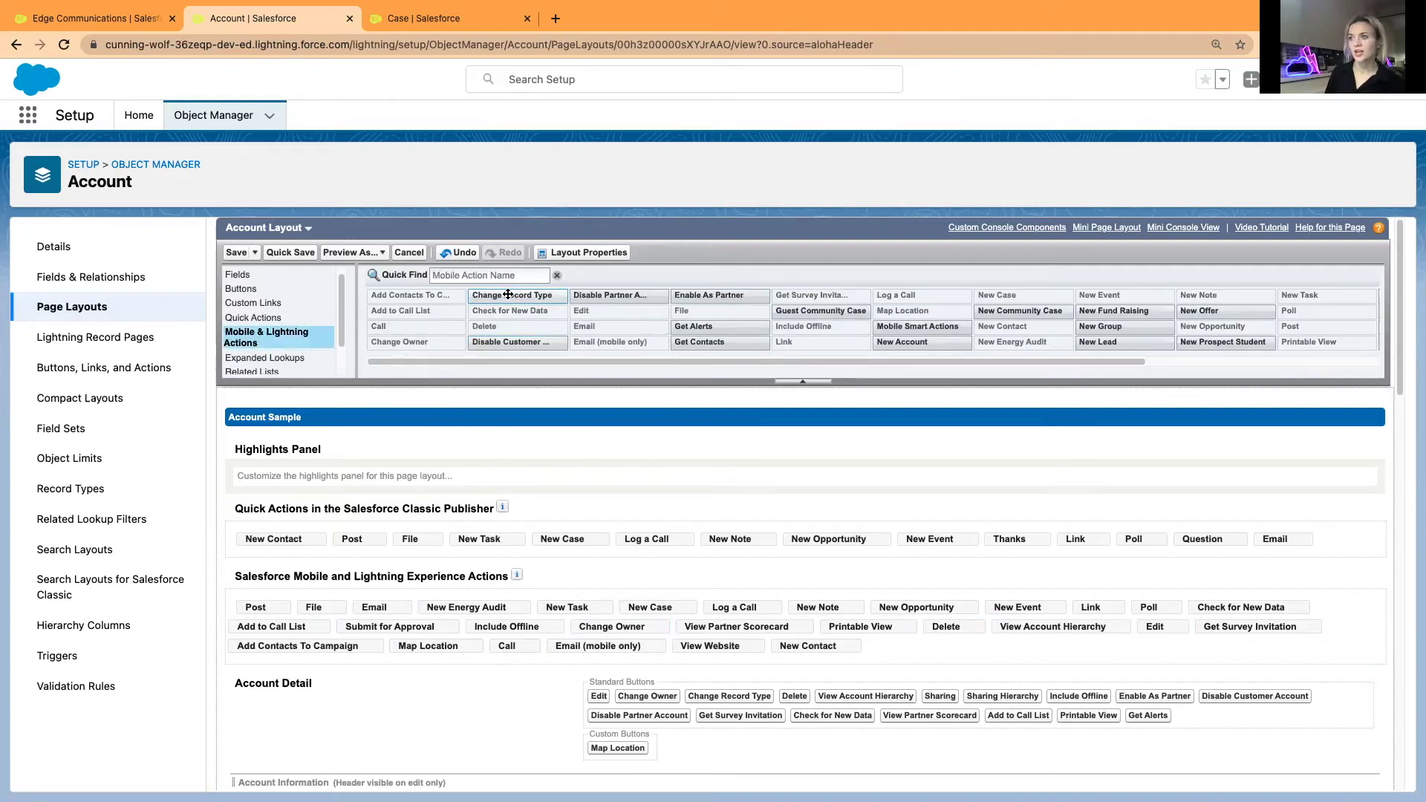
left_click_drag(510, 296, 876, 638)
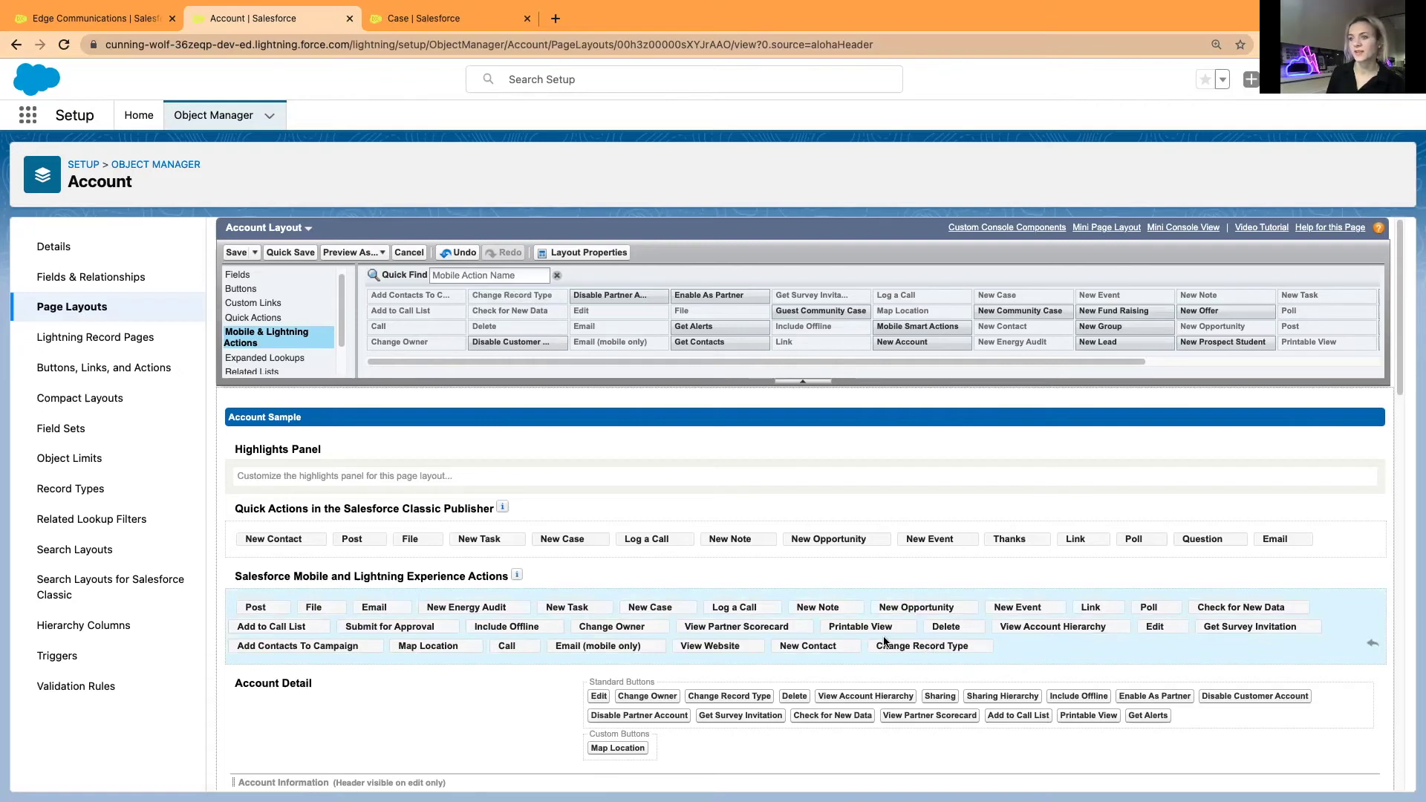
scroll(724, 620, "down", 2)
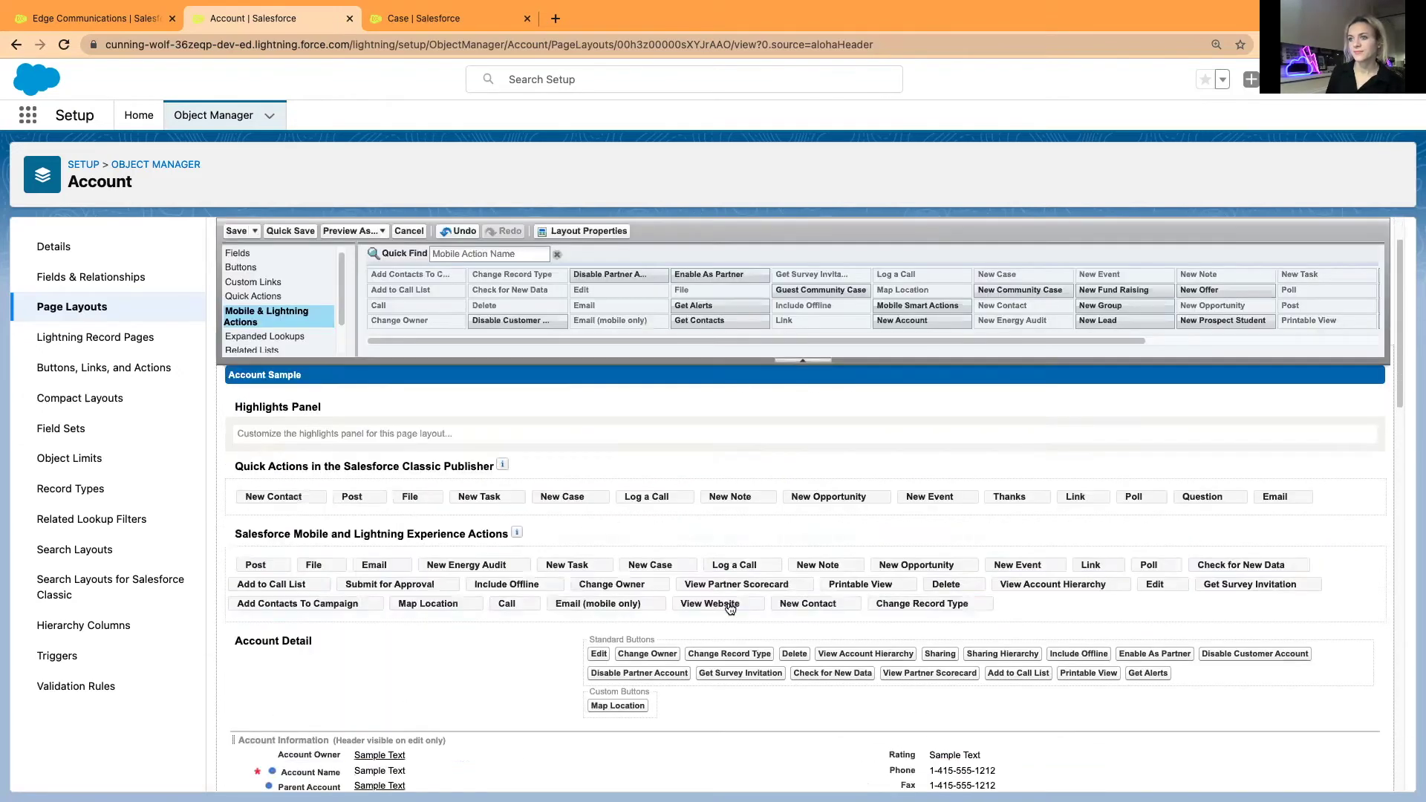
scroll(730, 607, "up", 2)
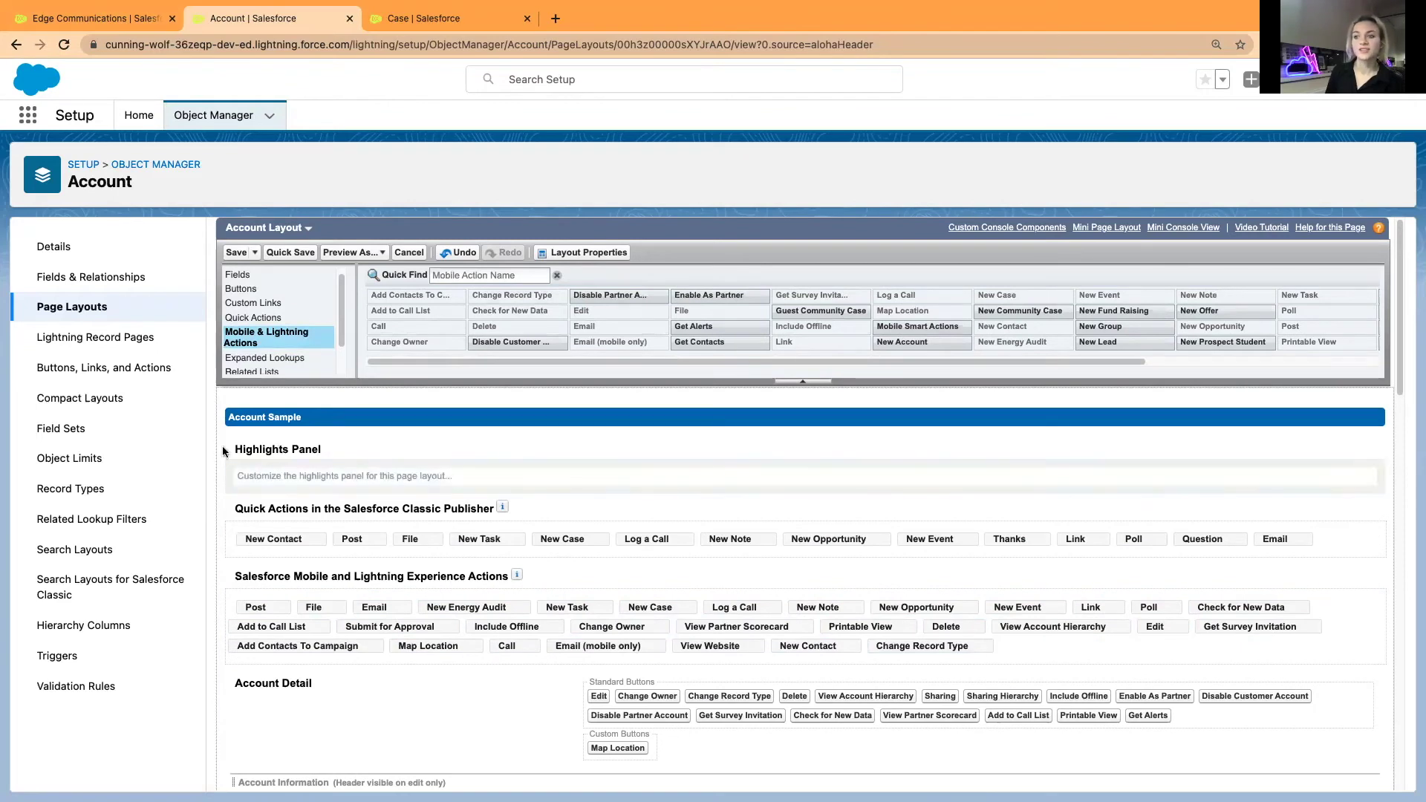
Step: Compare the Edge Communications record header with the account layout and inspect the layout's Highlights Panel properties
left_click(90, 17)
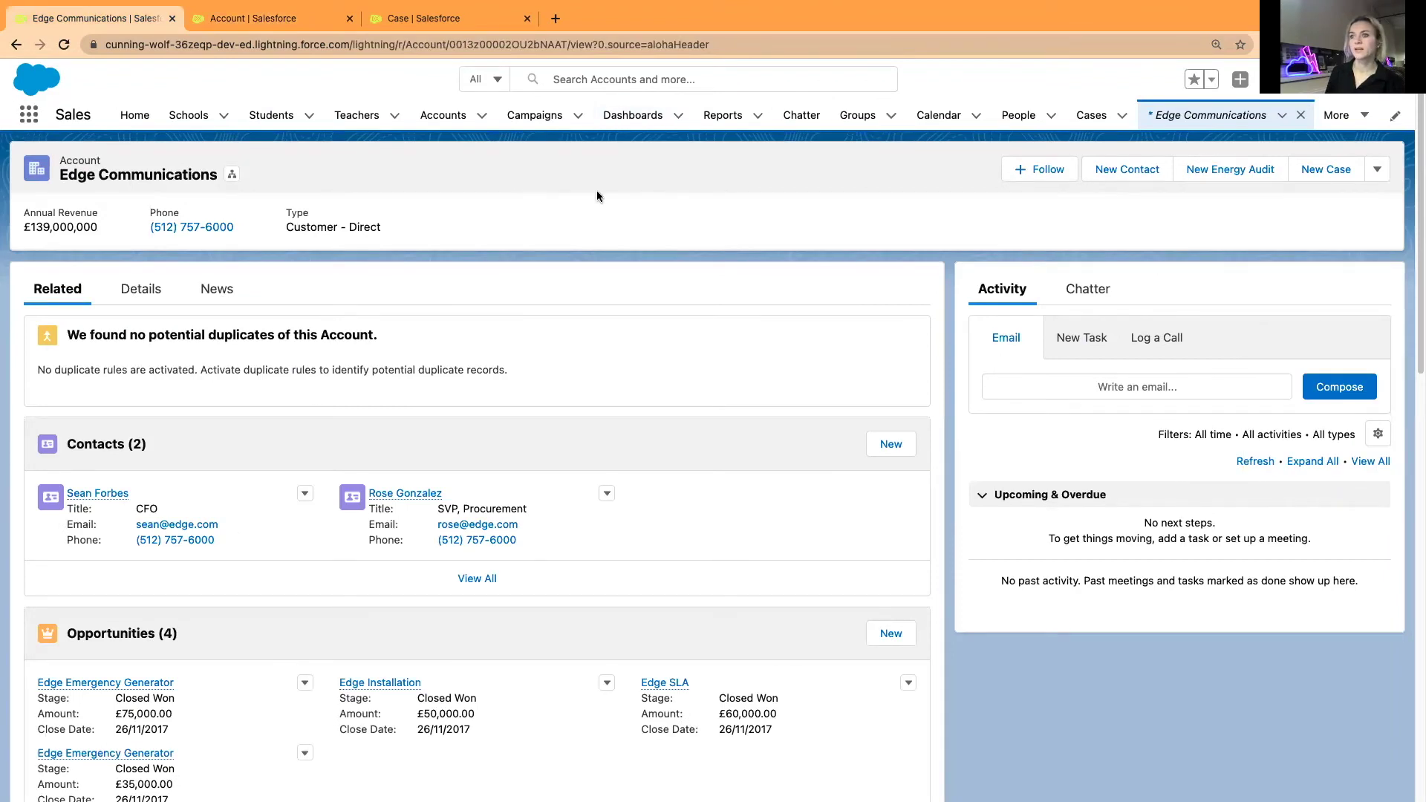
left_click(273, 15)
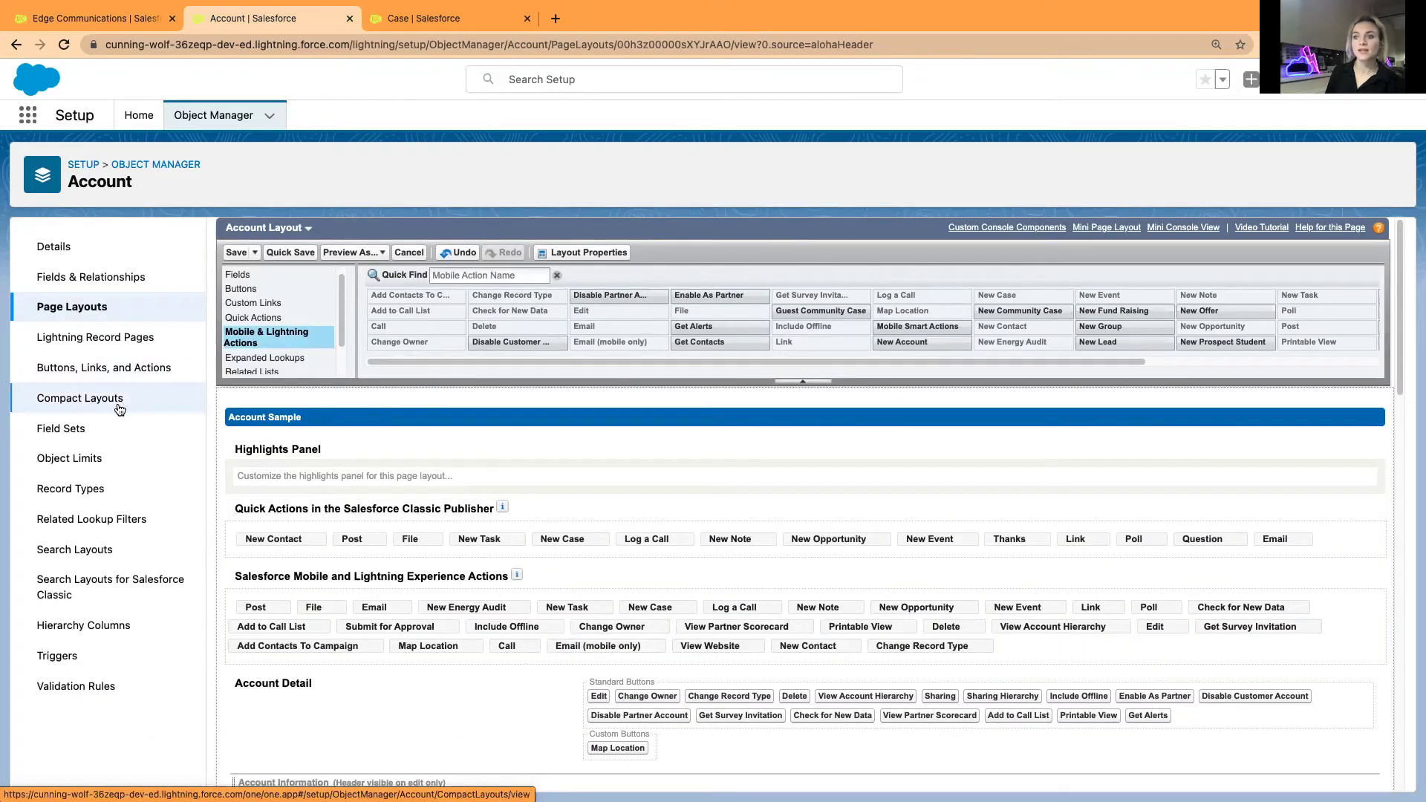
left_click(87, 16)
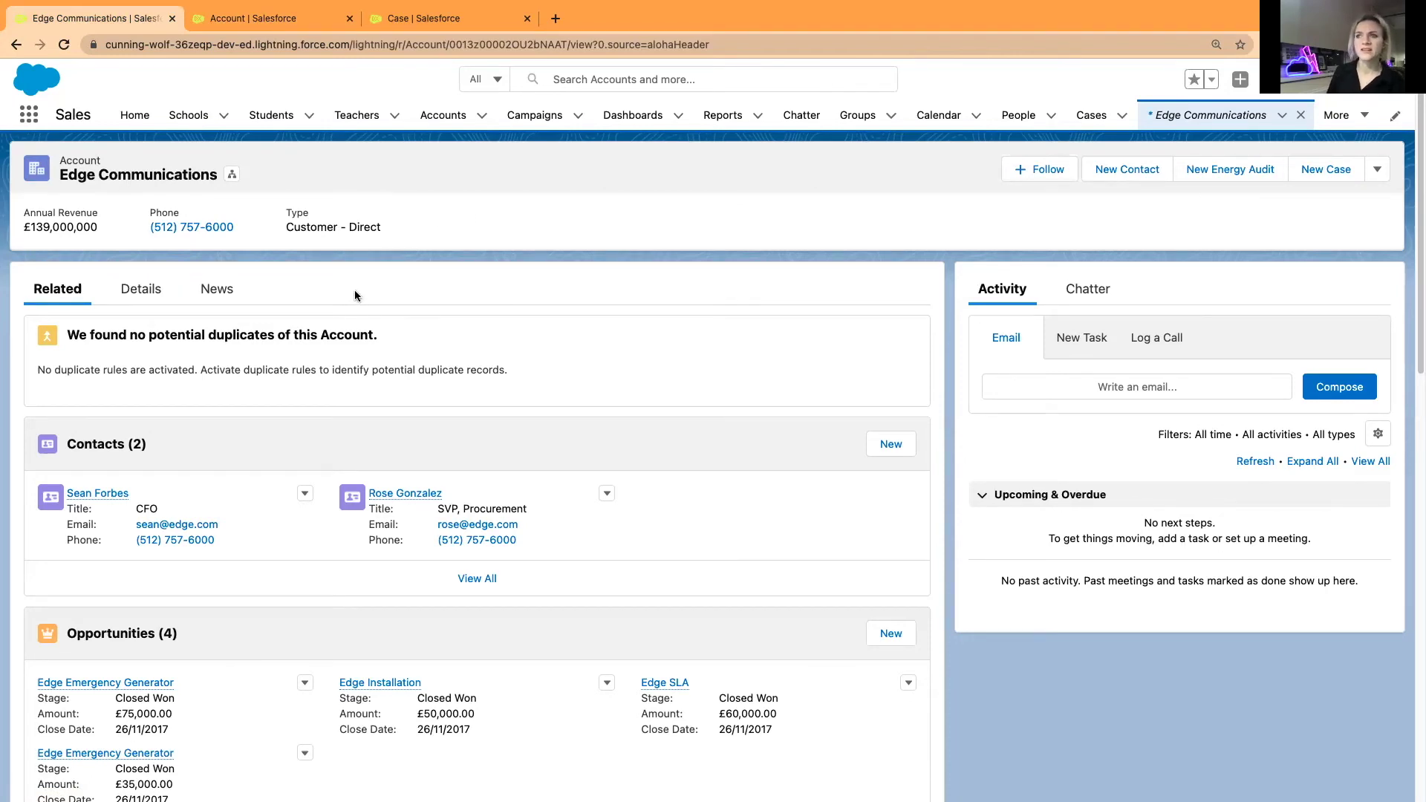
left_click(255, 19)
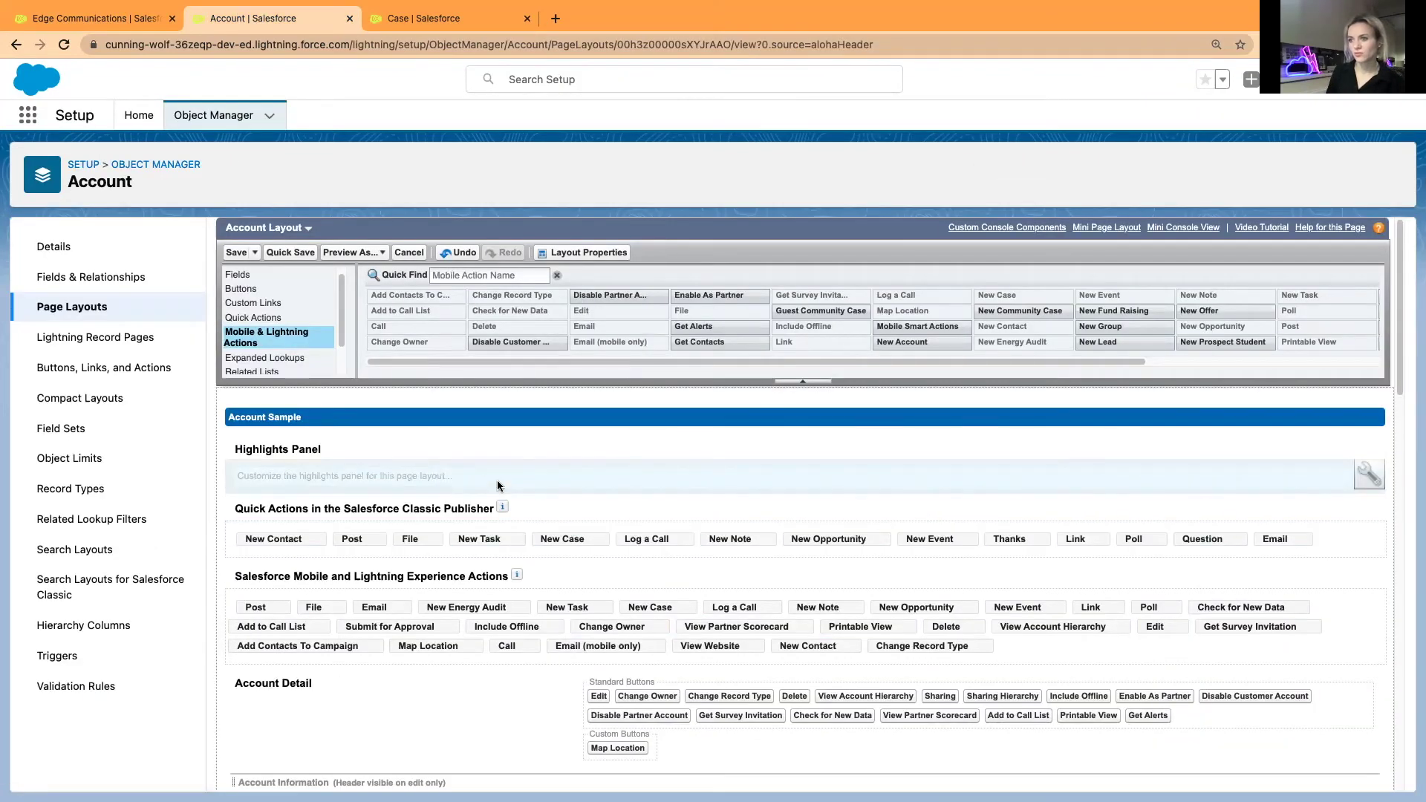
left_click(1368, 474)
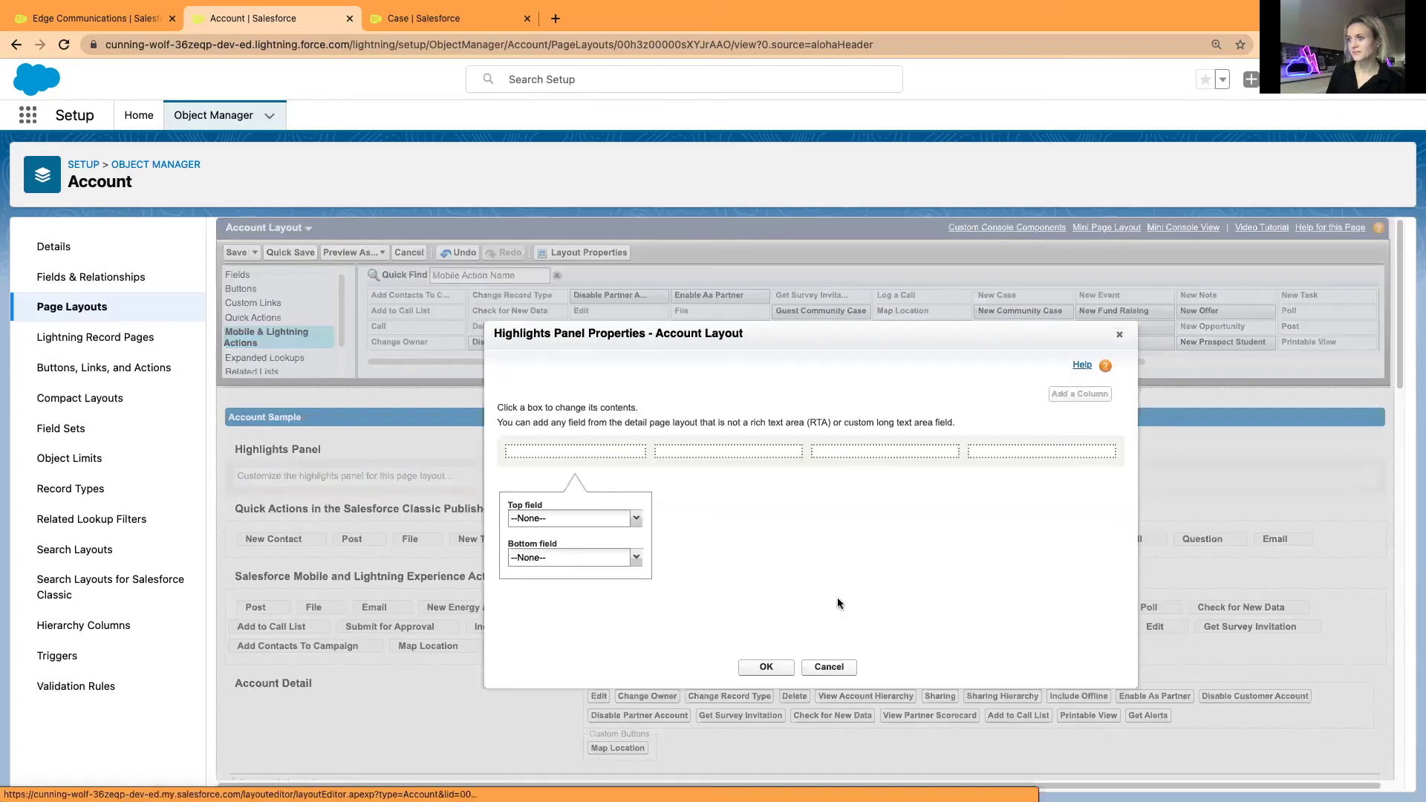
left_click(832, 668)
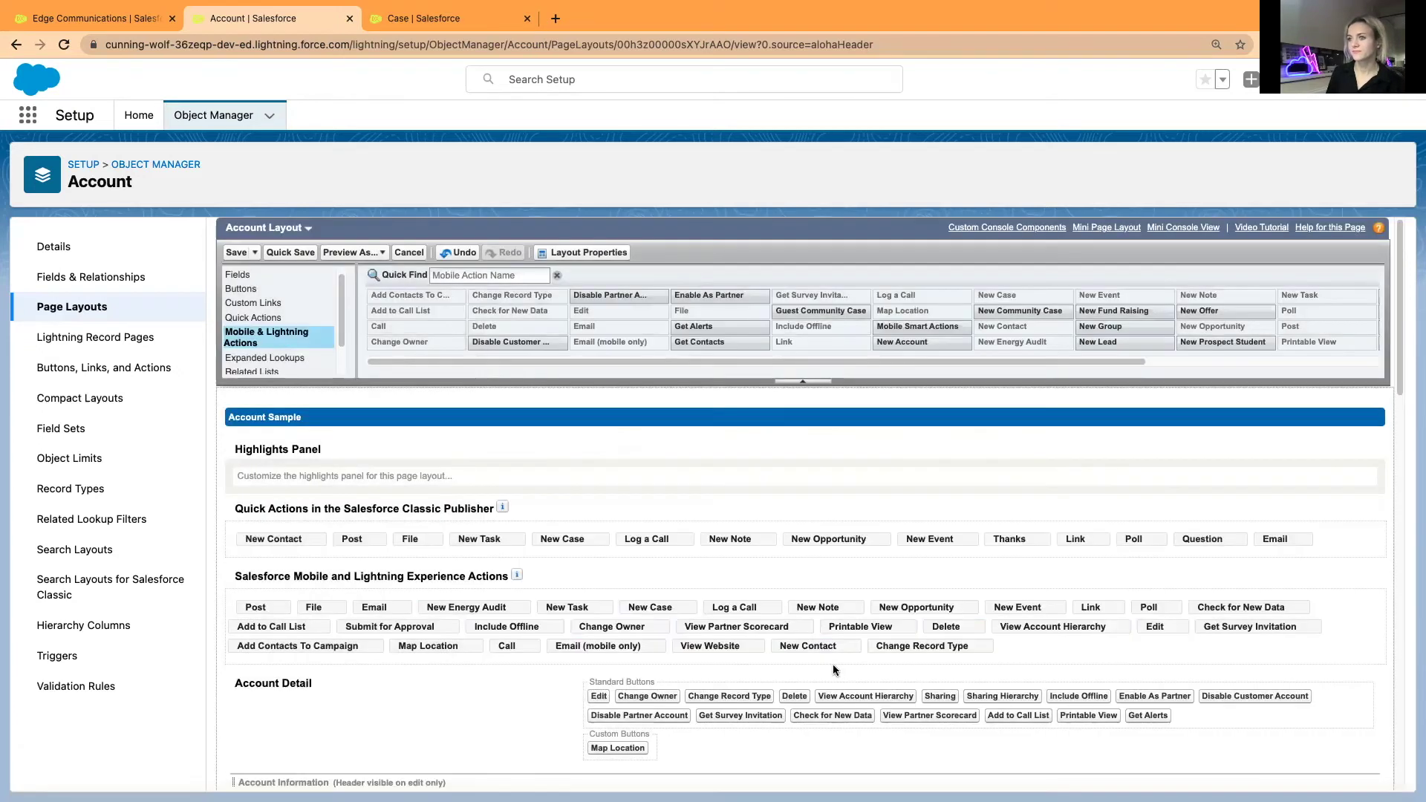
Step: Show the Edge Communications account's Details for comparison with the layout's Account Detail section, and return to the layout
scroll(554, 572, "down", 2)
scroll(506, 616, "down", 2)
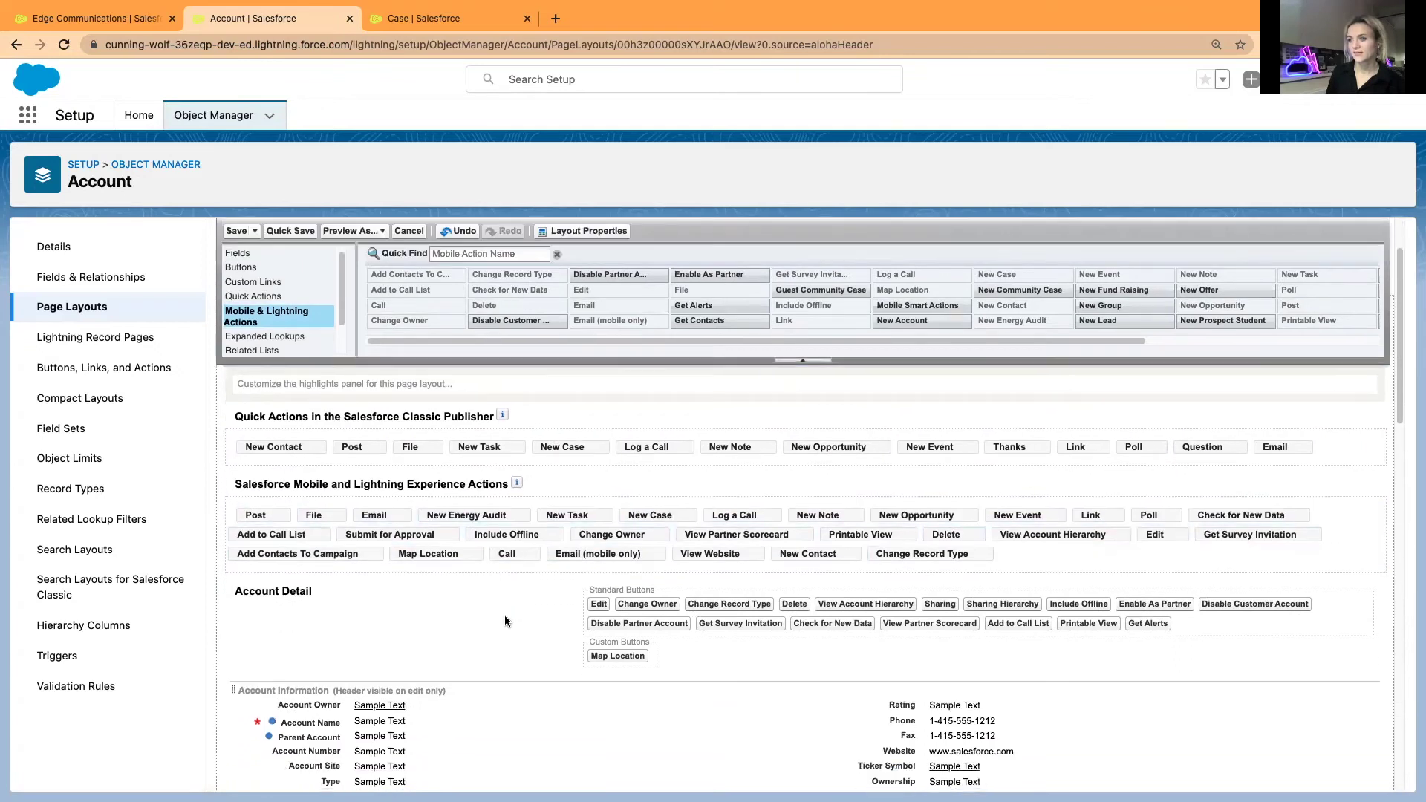
left_click(87, 20)
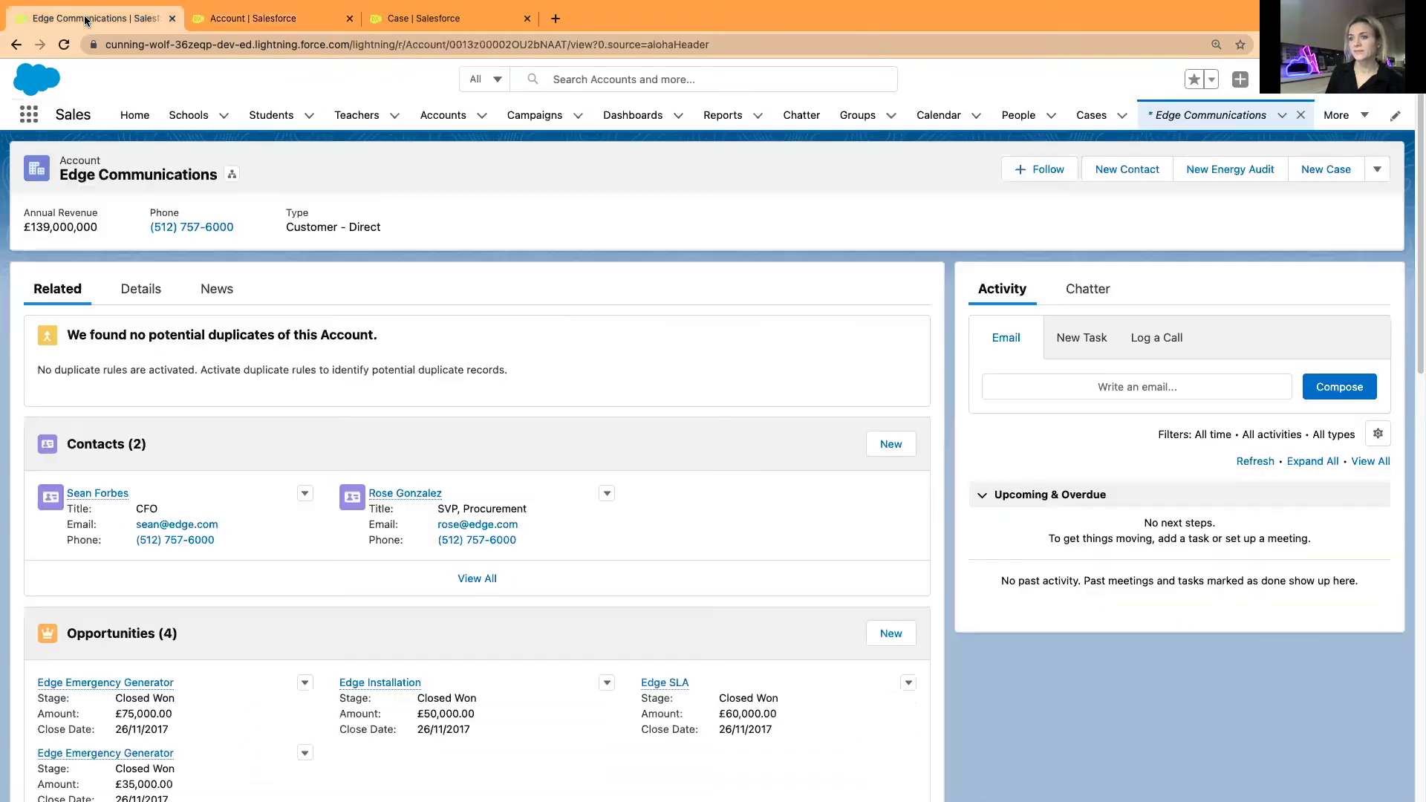
left_click(157, 291)
key("ctrl+Tab")
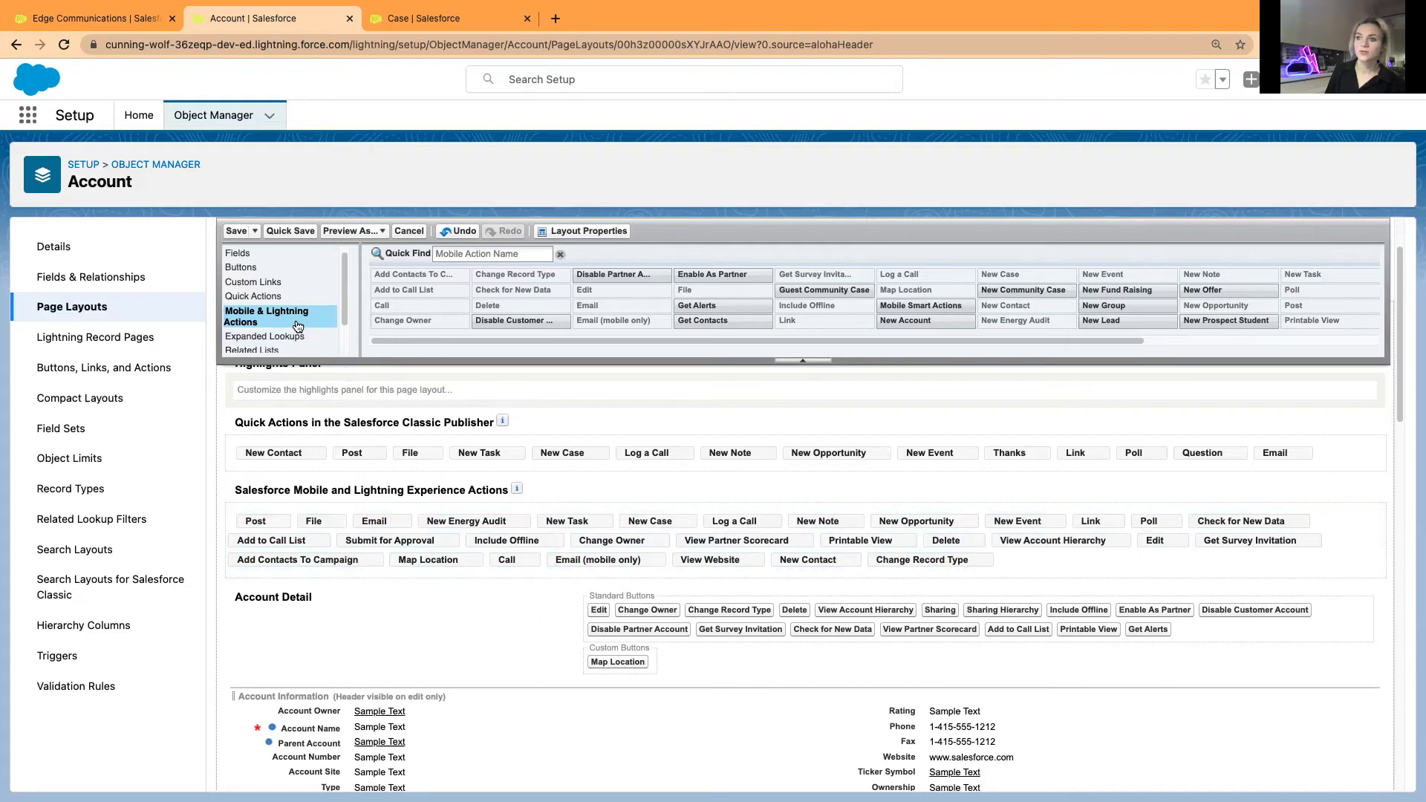
Step: Show the layout's available Buttons and compare them with the standard and custom buttons in Account Detail
scroll(297, 328, "down", 1)
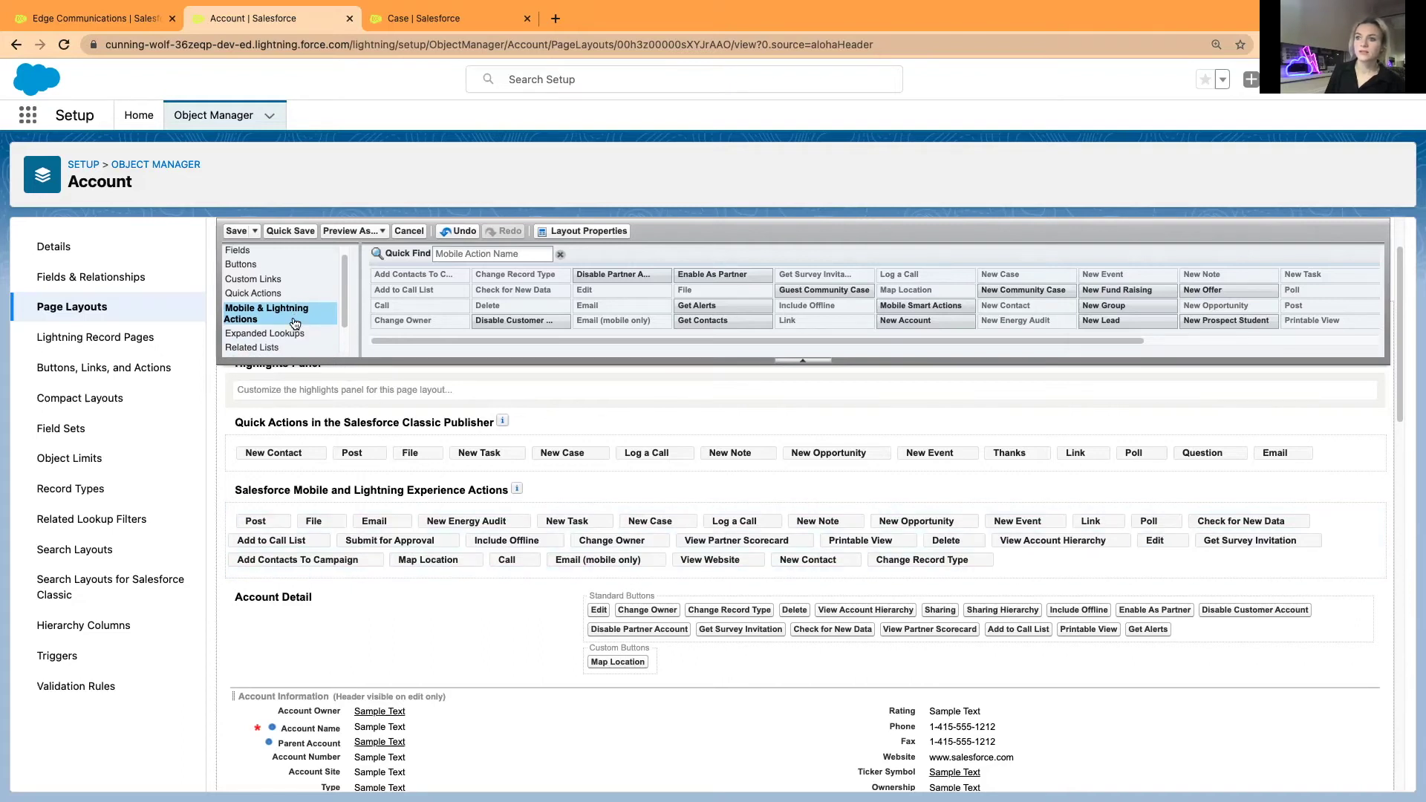
left_click(242, 265)
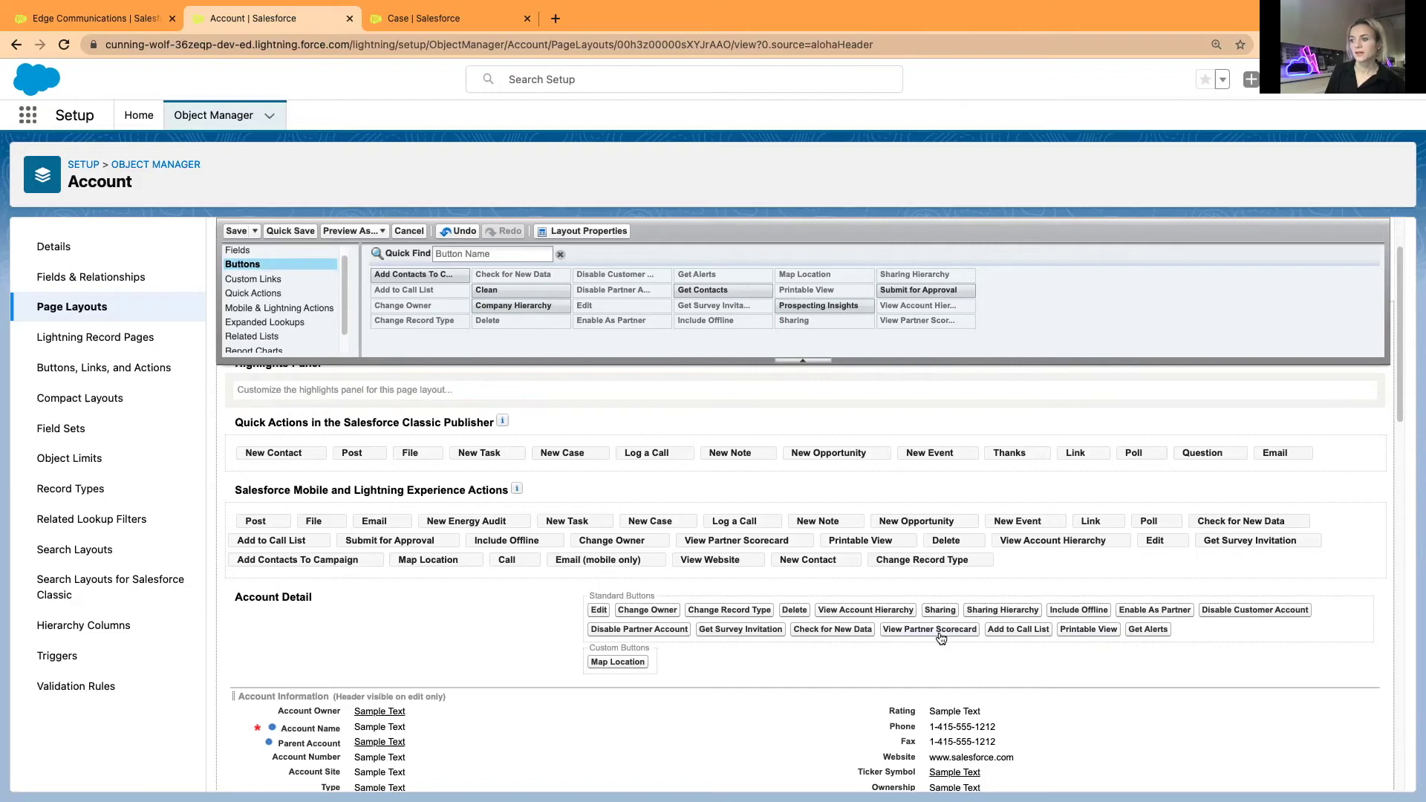
scroll(490, 657, "down", 3)
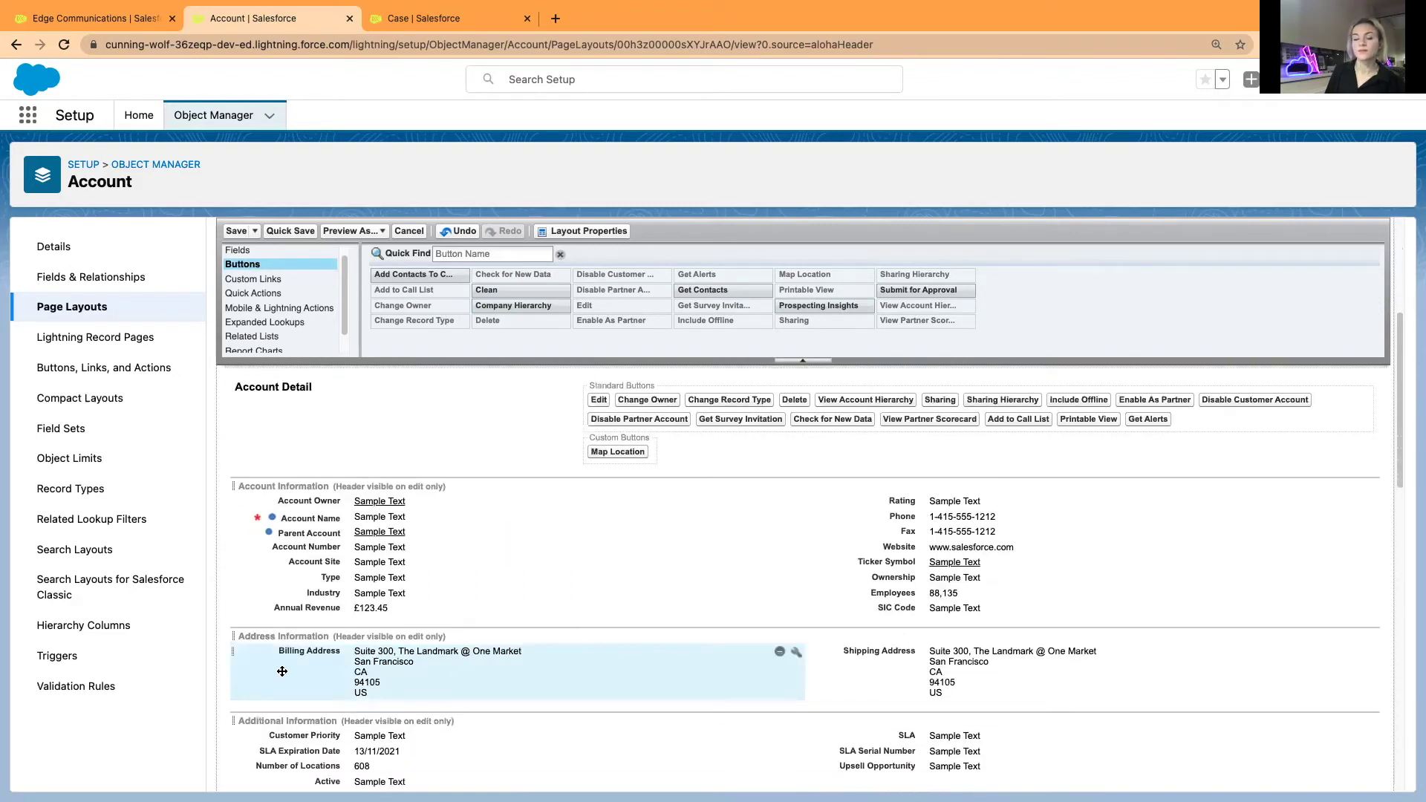
scroll(306, 299, "up", 1)
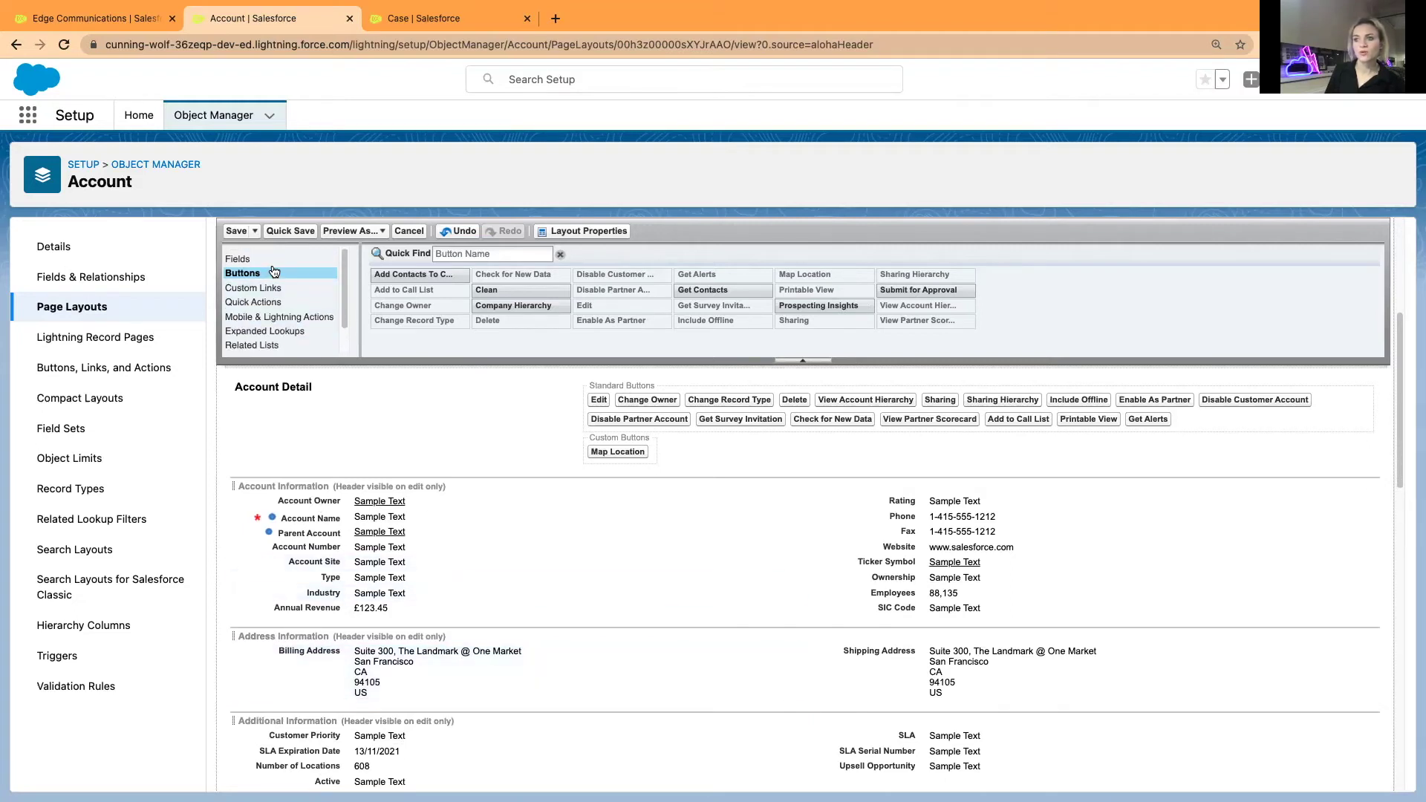
Step: Review the layout's available Fields alongside its information sections and inspect the Parent Account field's Read-Only and Required properties
left_click(240, 261)
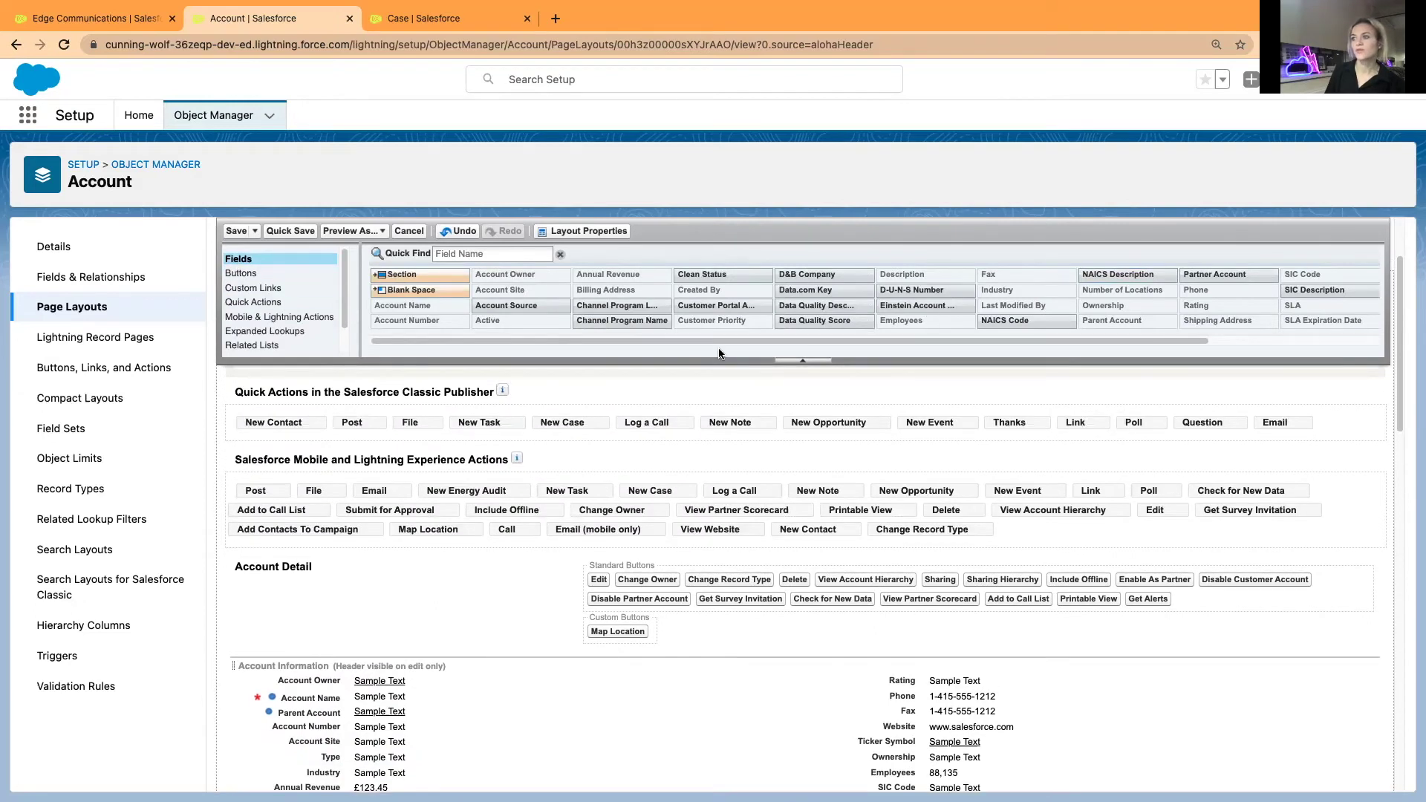
scroll(391, 567, "down", 5)
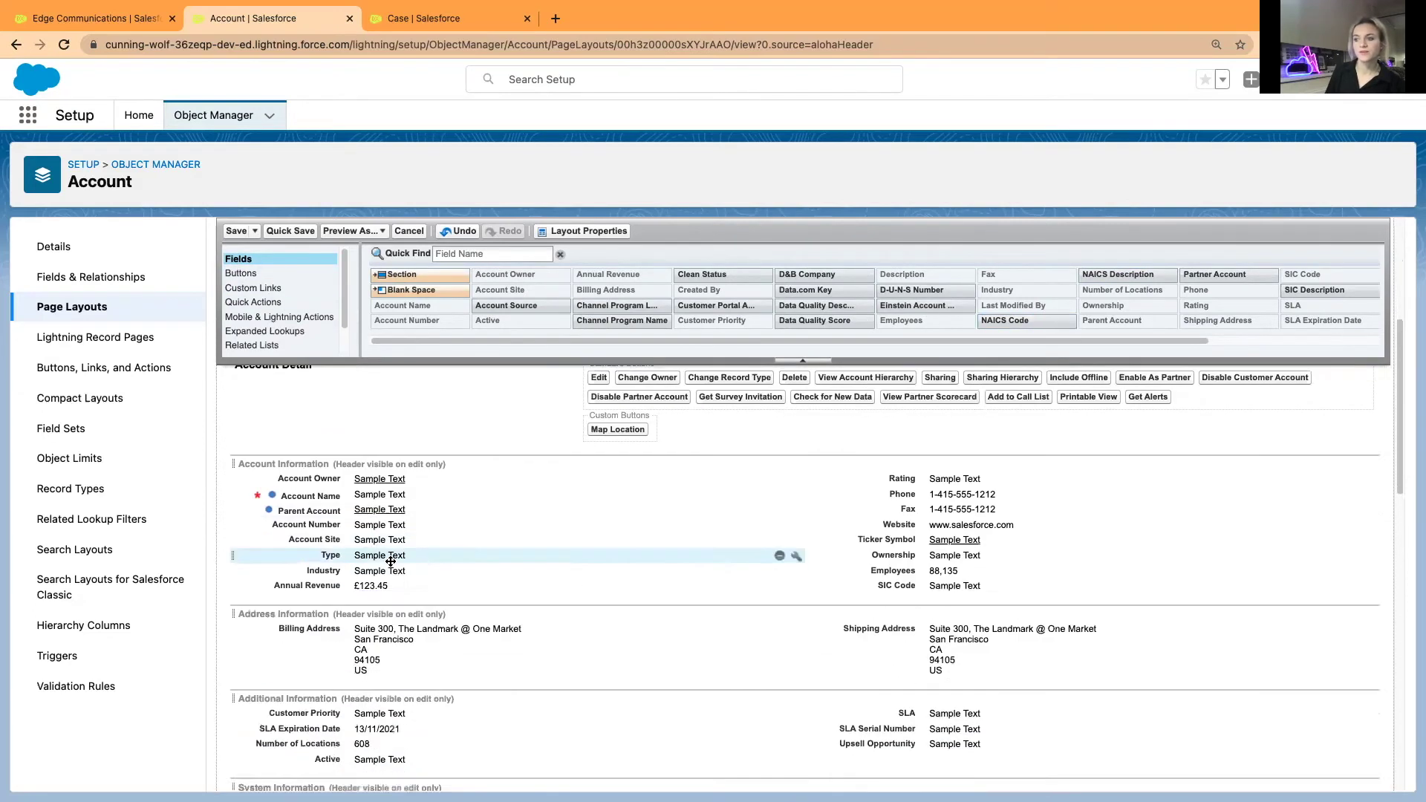
scroll(392, 566, "up", 2)
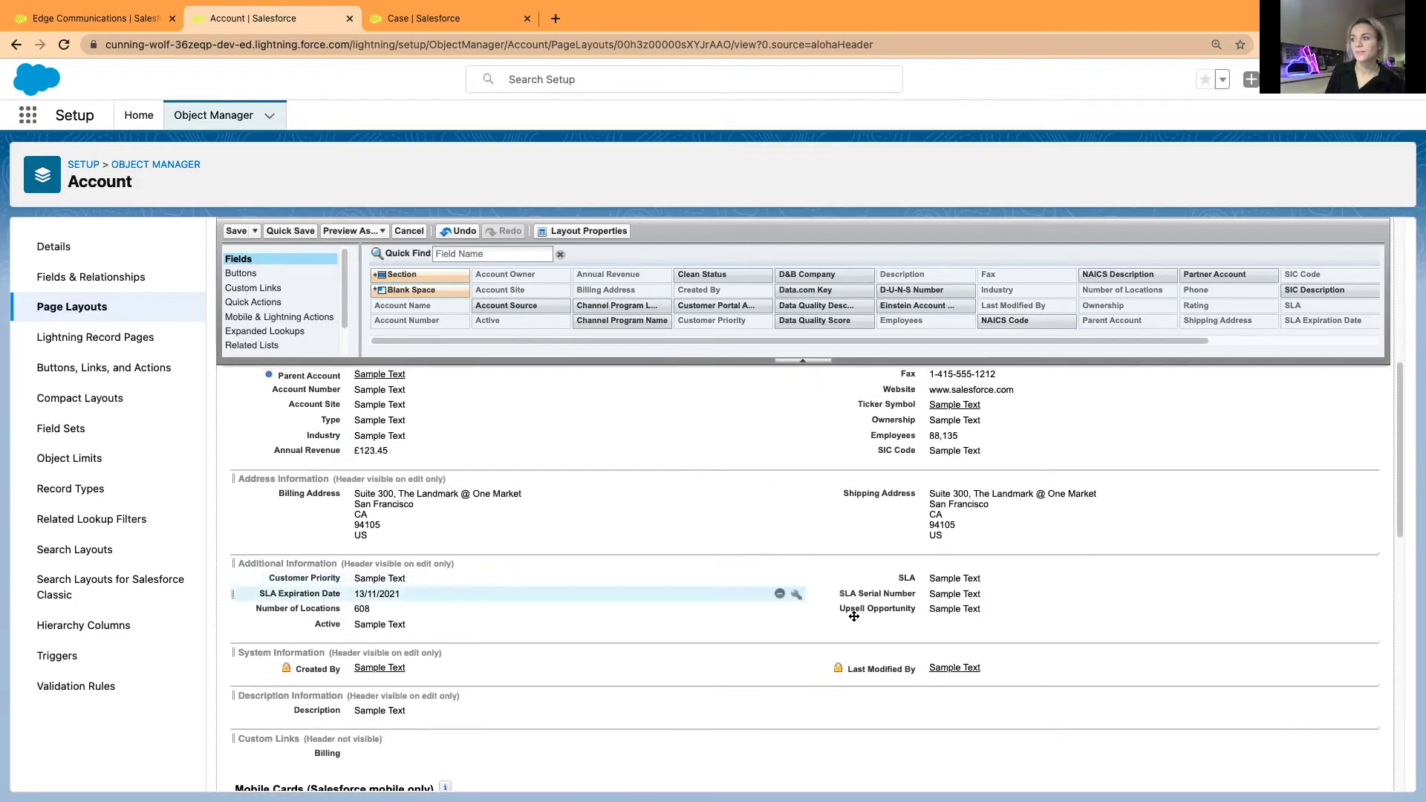
scroll(565, 415, "up", 1)
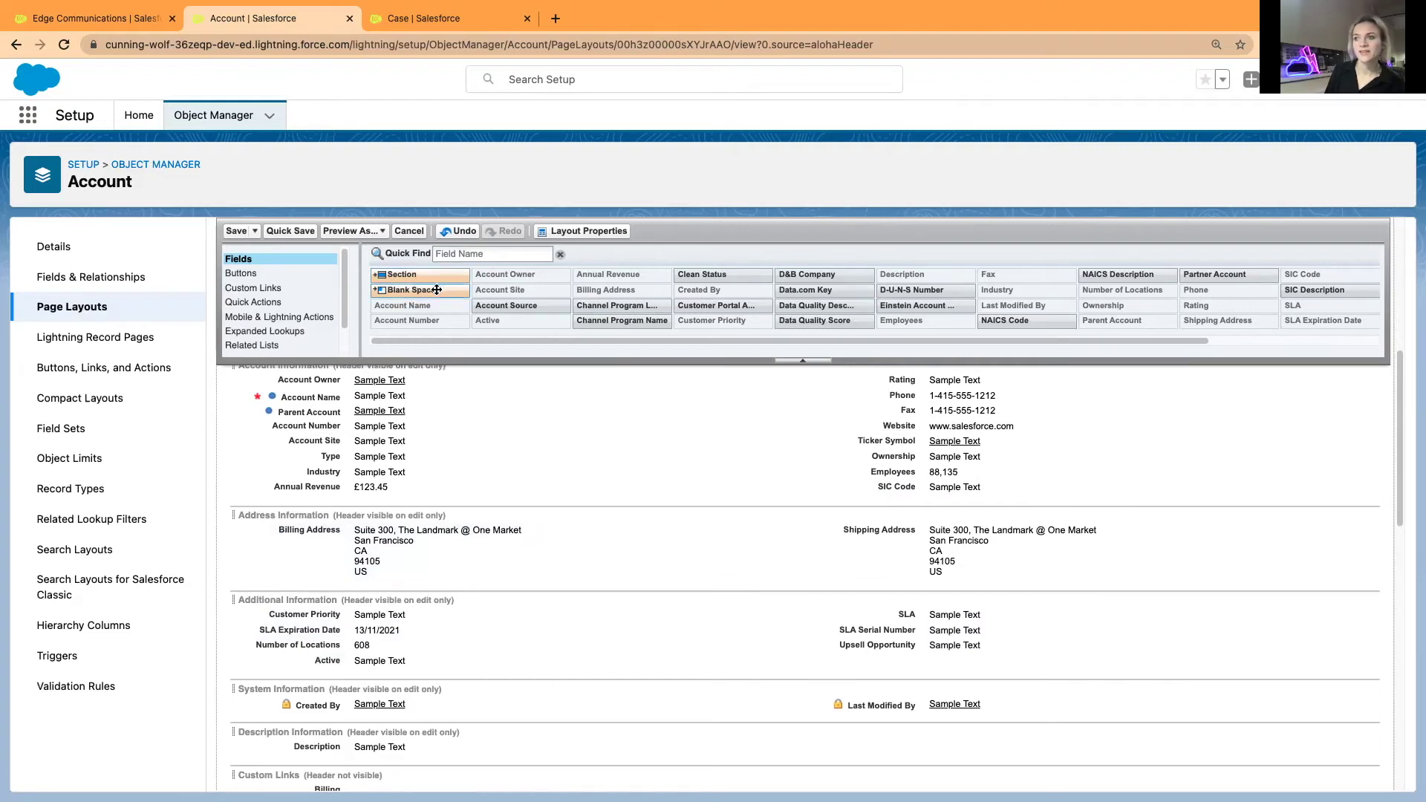
scroll(539, 512, "up", 3)
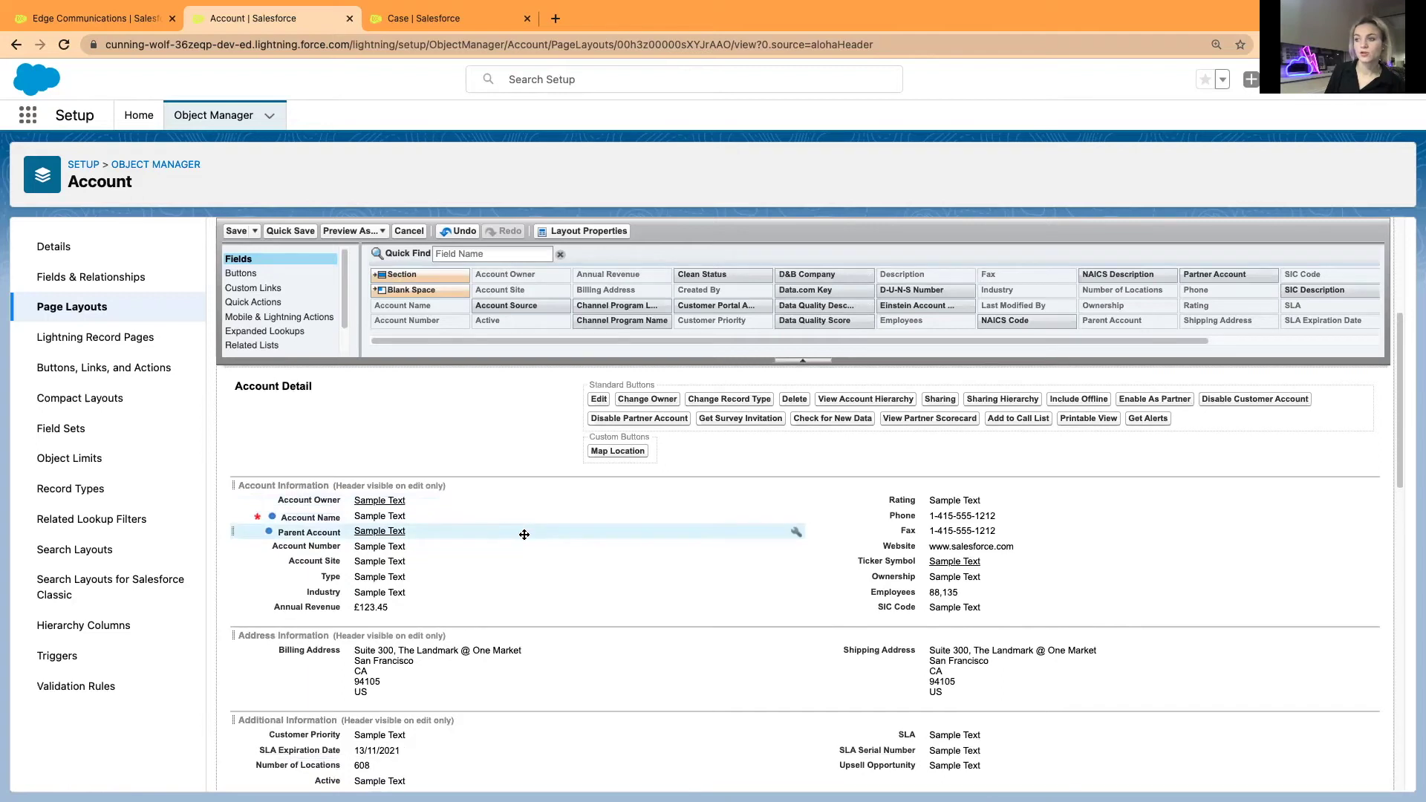
double_click(524, 534)
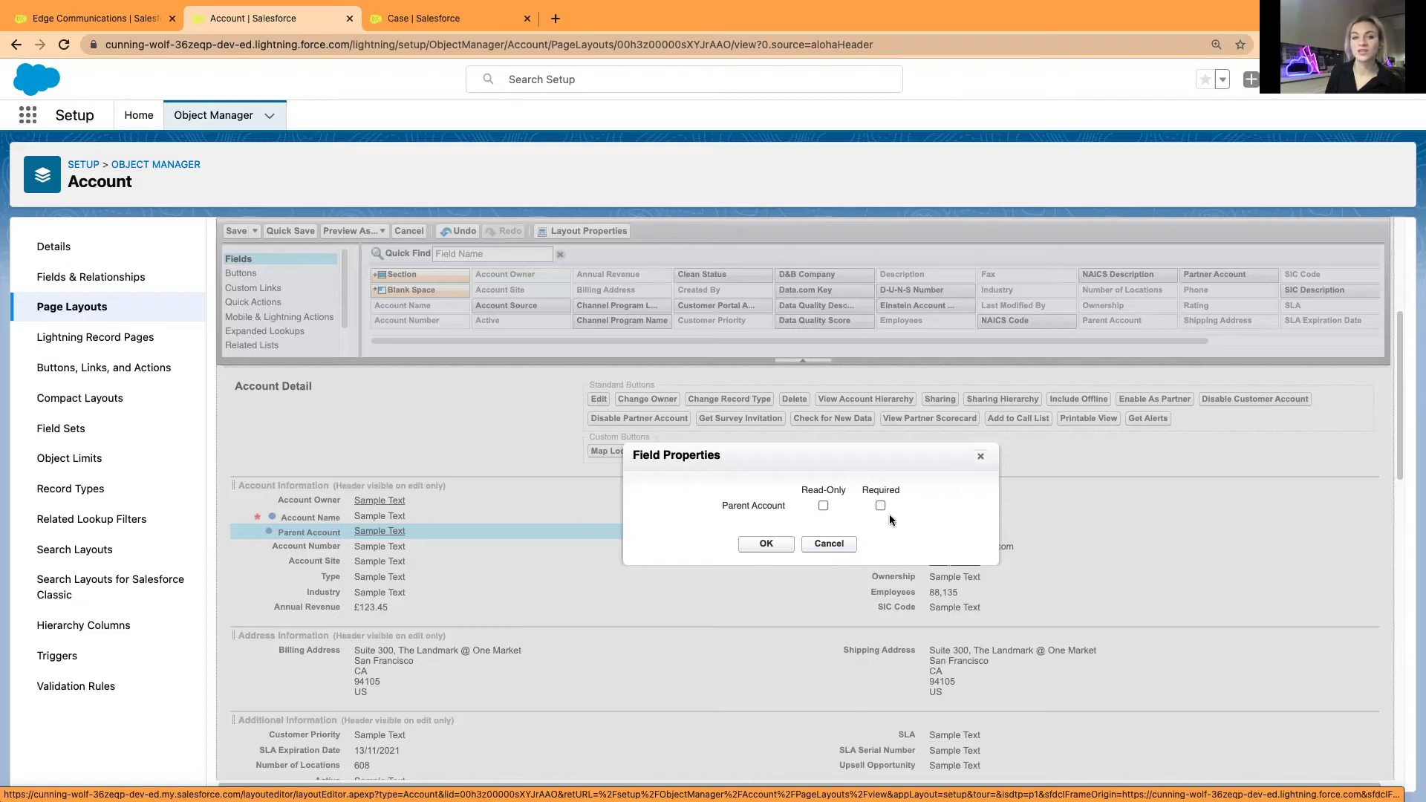
left_click(829, 545)
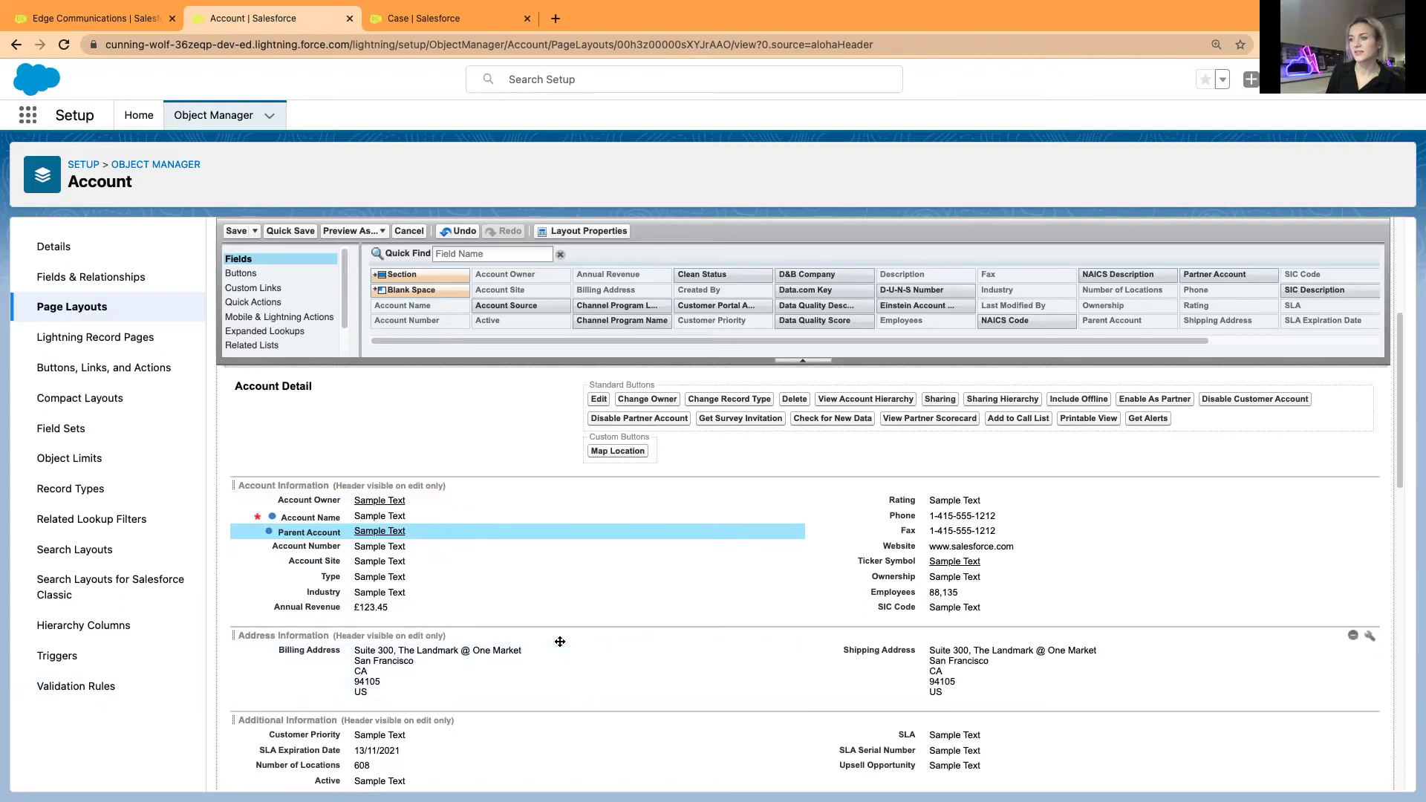
Step: Compare the Account Information, Address, Additional and System Information sections of the layout with the fields in the Edge Communications record's Details
left_click(473, 501)
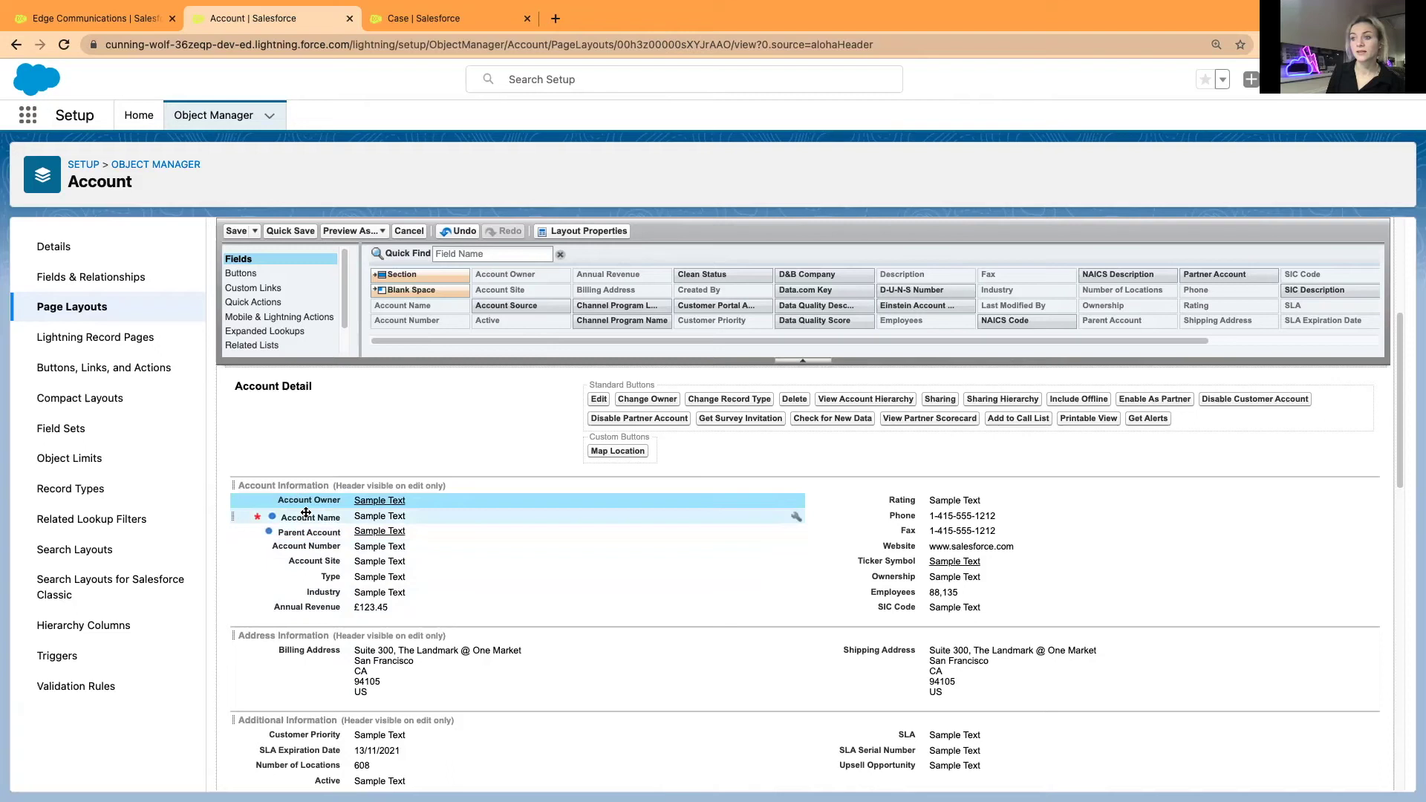
scroll(297, 542, "down", 1)
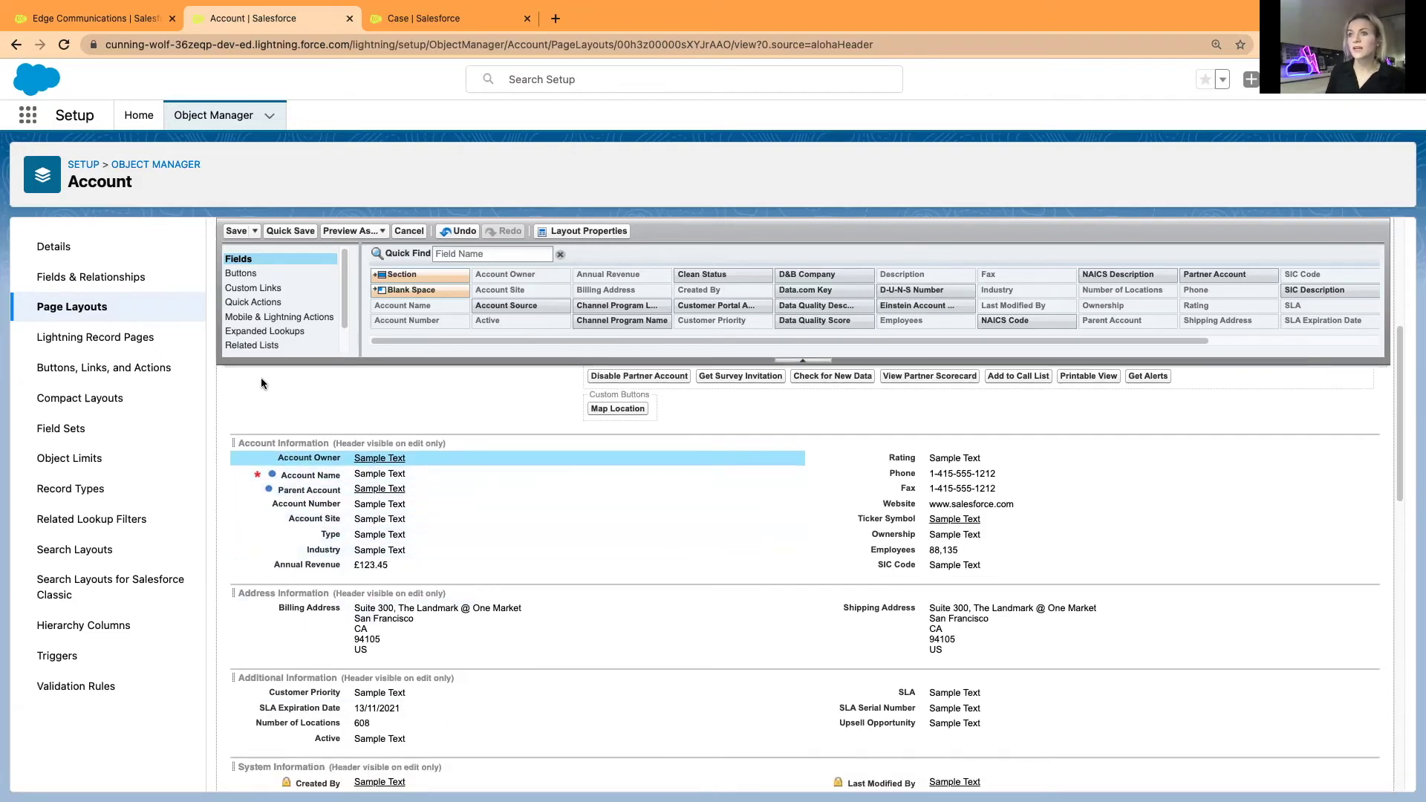
left_click(77, 19)
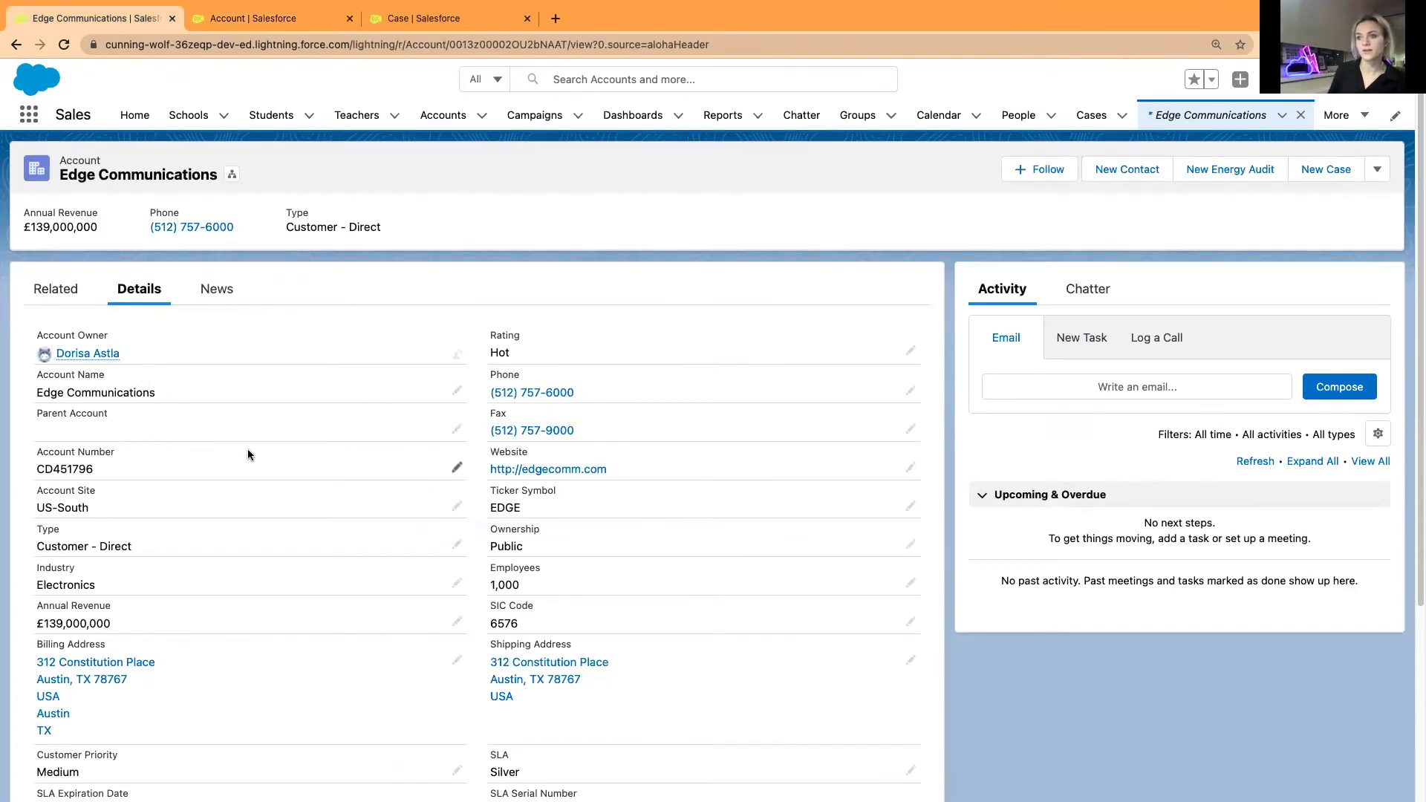
scroll(247, 450, "down", 5)
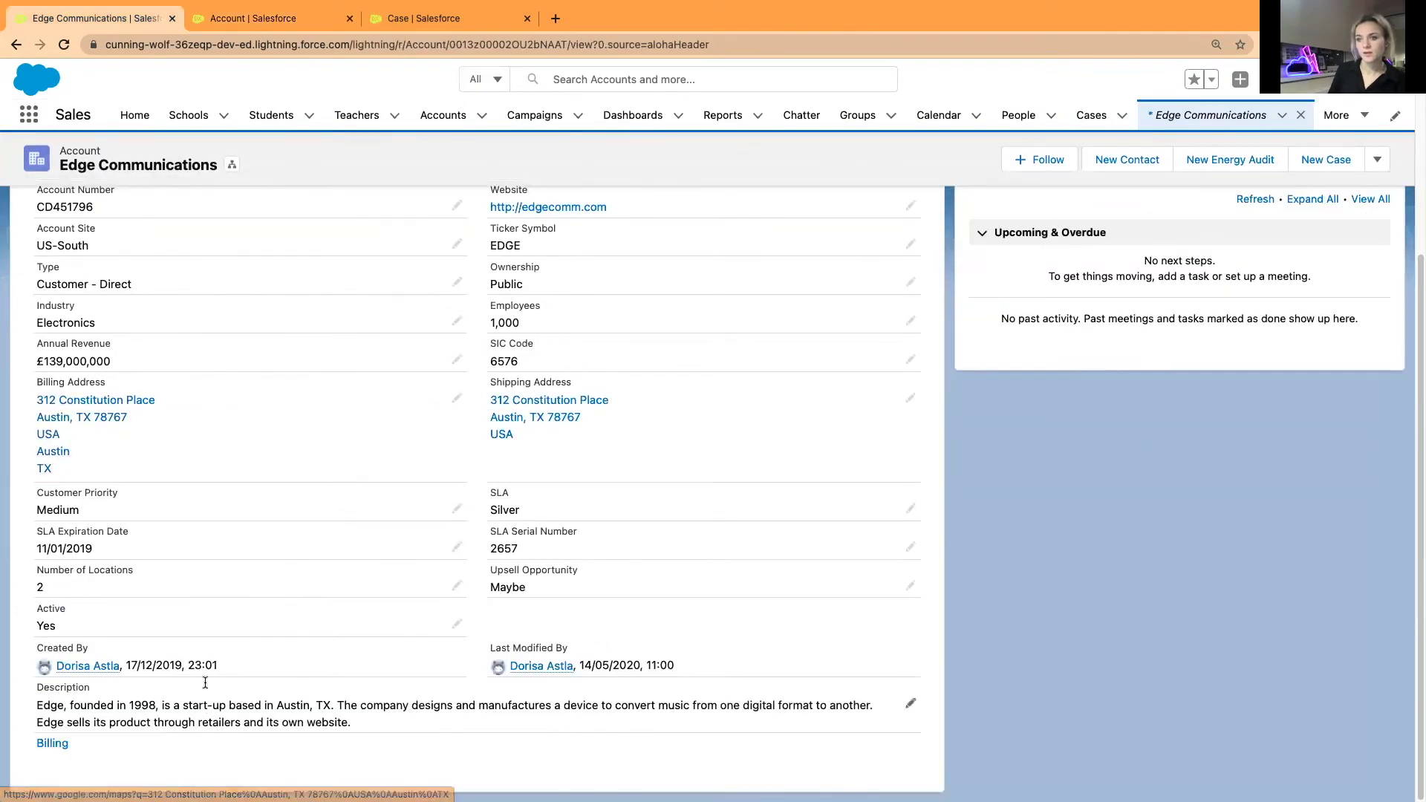
left_click(263, 18)
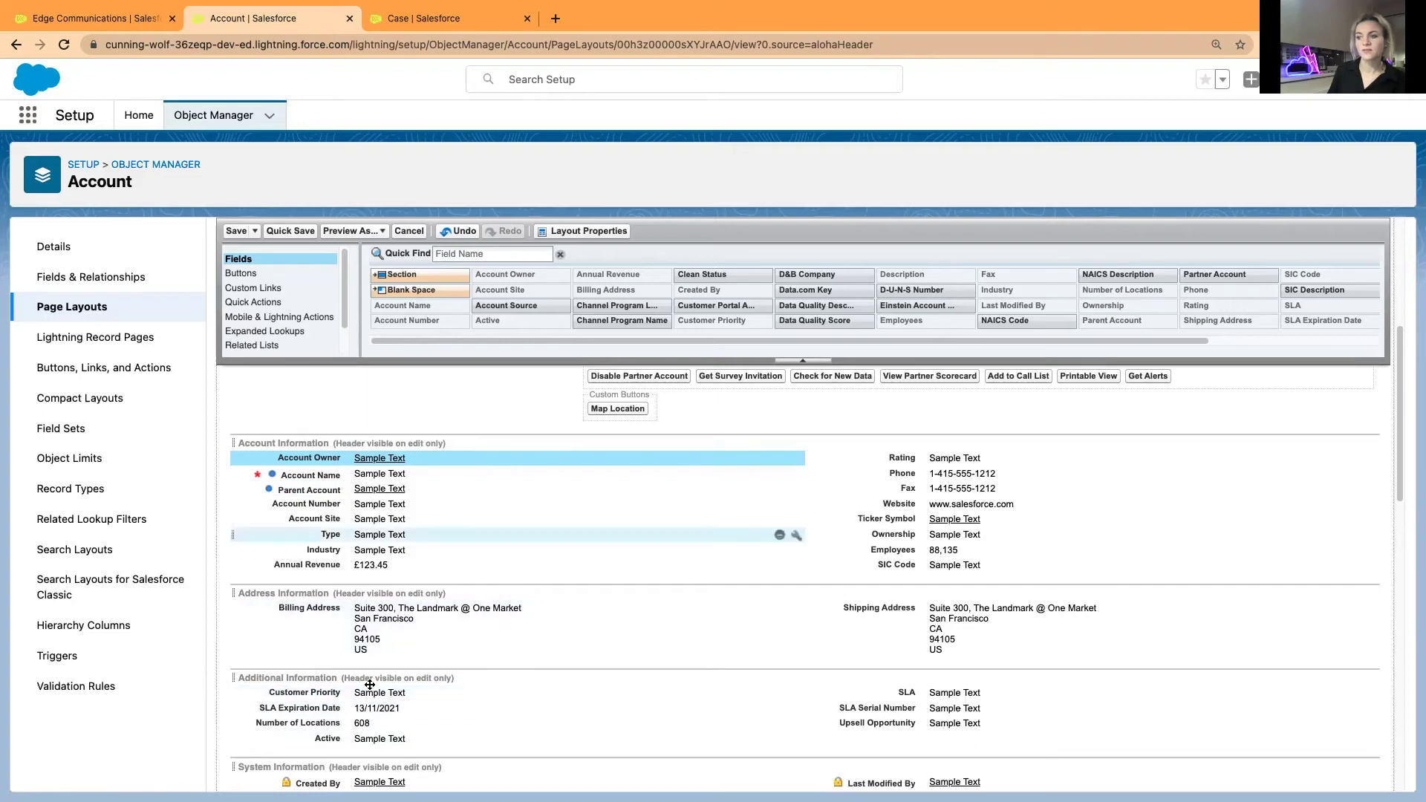
left_click(91, 17)
scroll(259, 532, "up", 5)
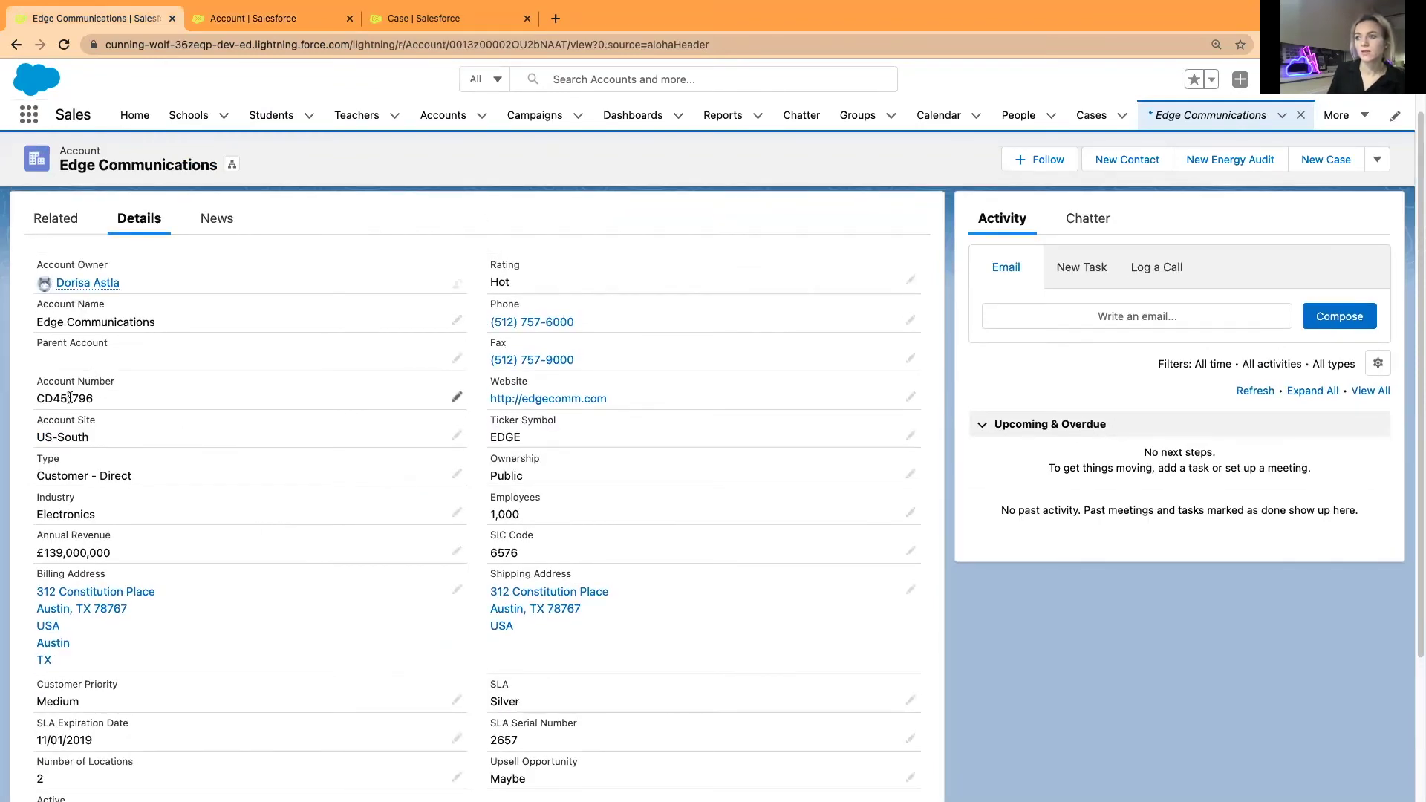
scroll(379, 625, "down", 3)
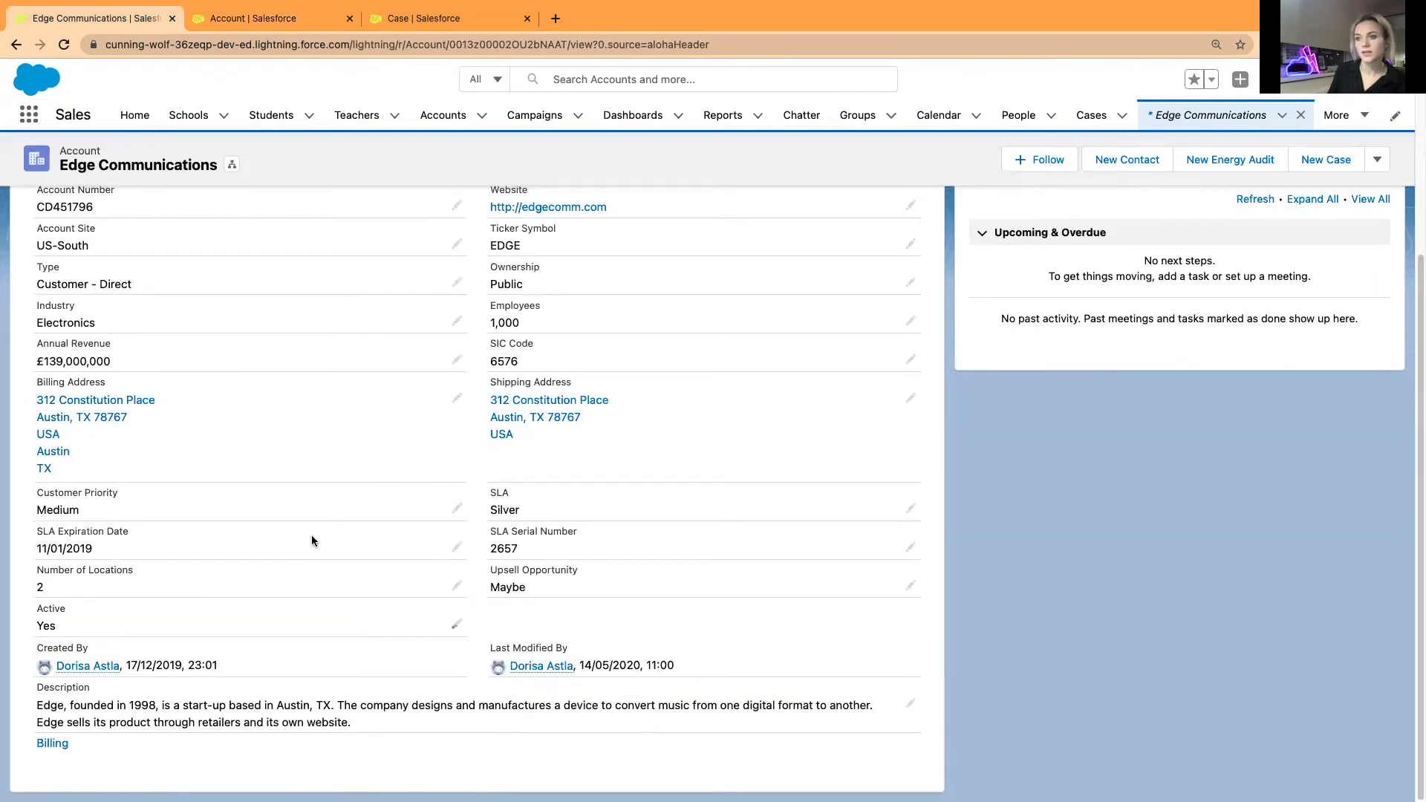
scroll(312, 538, "up", 1)
scroll(314, 543, "up", 3)
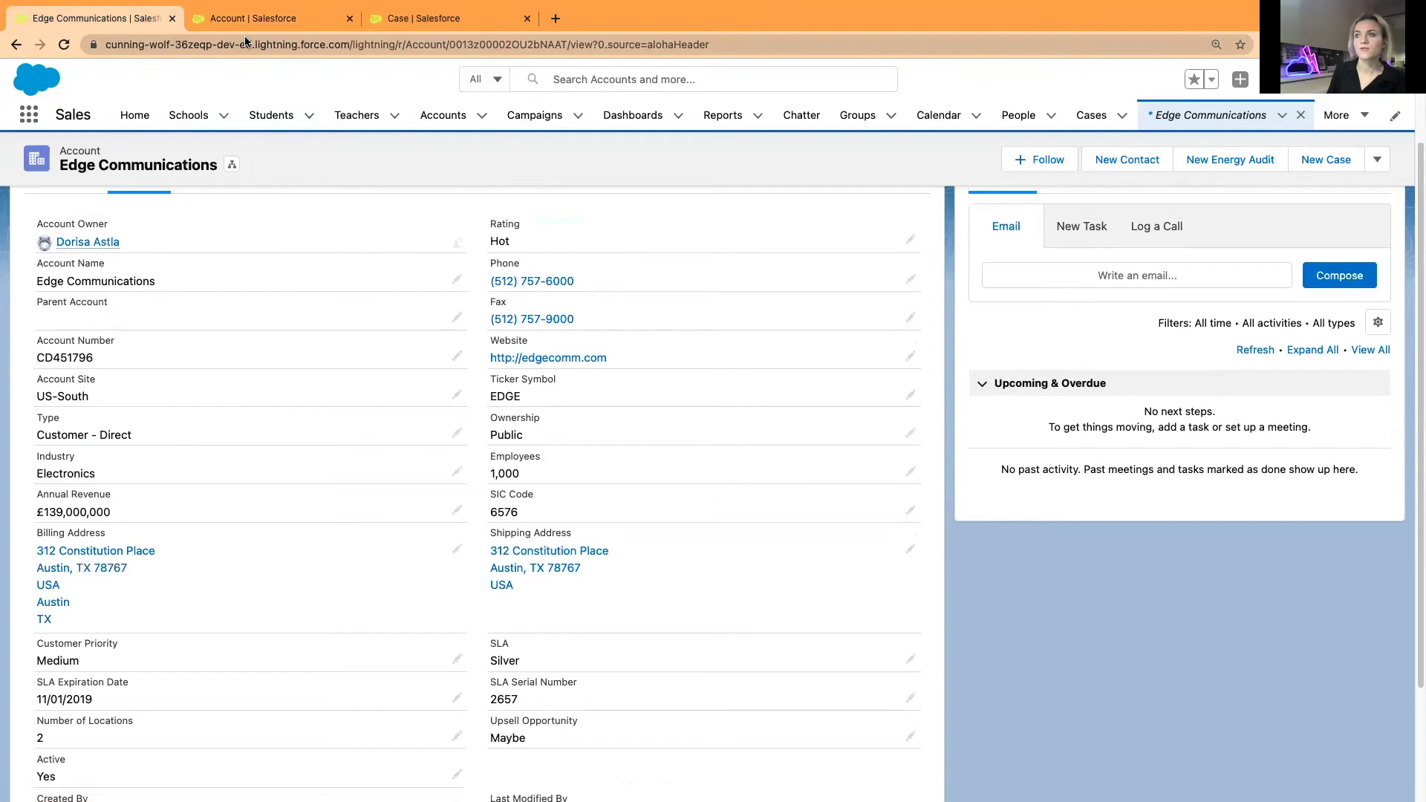
Step: Review the account layout from the Highlights Panel through the information sections to Custom Links, Mobile Cards and Related Lists
left_click(255, 20)
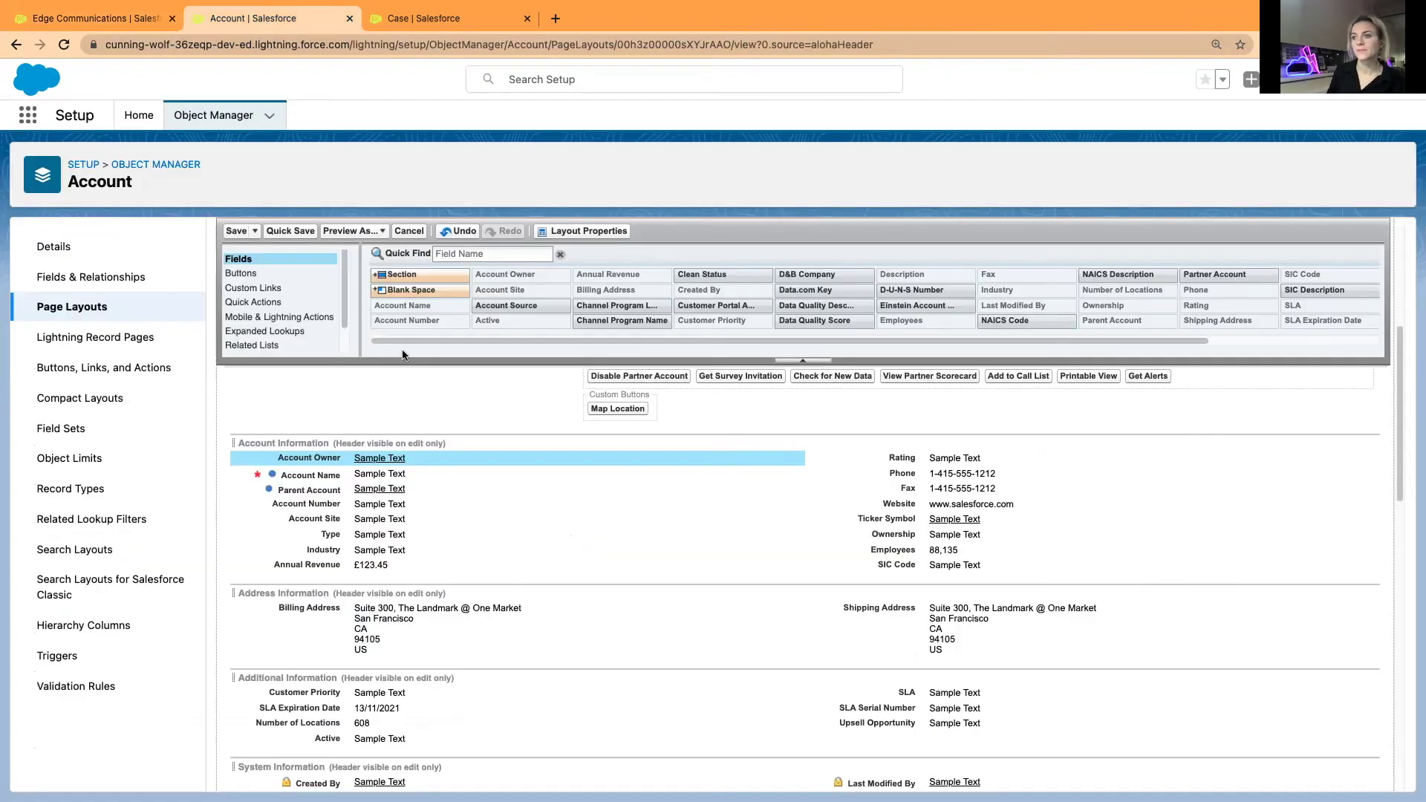
scroll(532, 512, "up", 5)
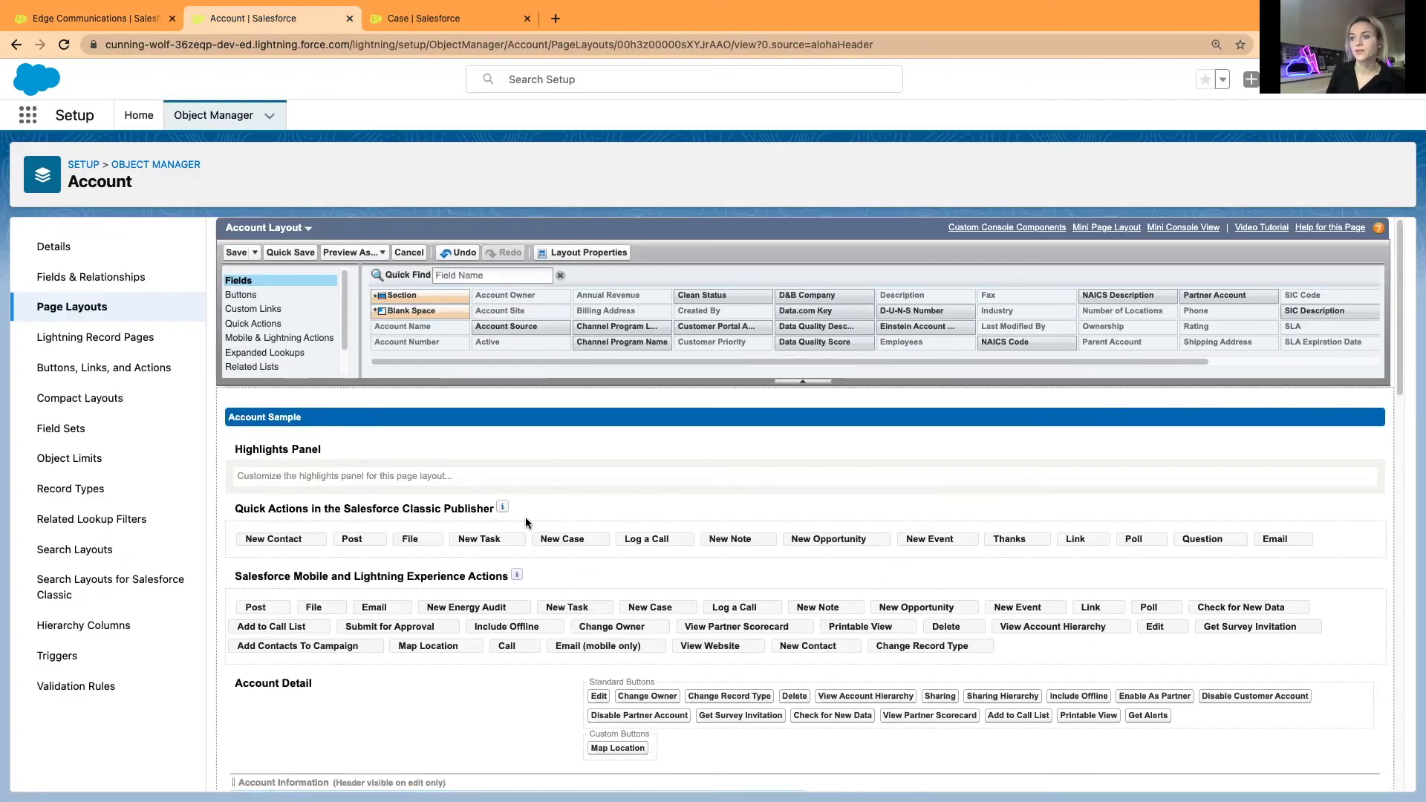
scroll(524, 517, "down", 1)
mouse_move(510, 539)
scroll(511, 539, "down", 1)
scroll(430, 591, "down", 5)
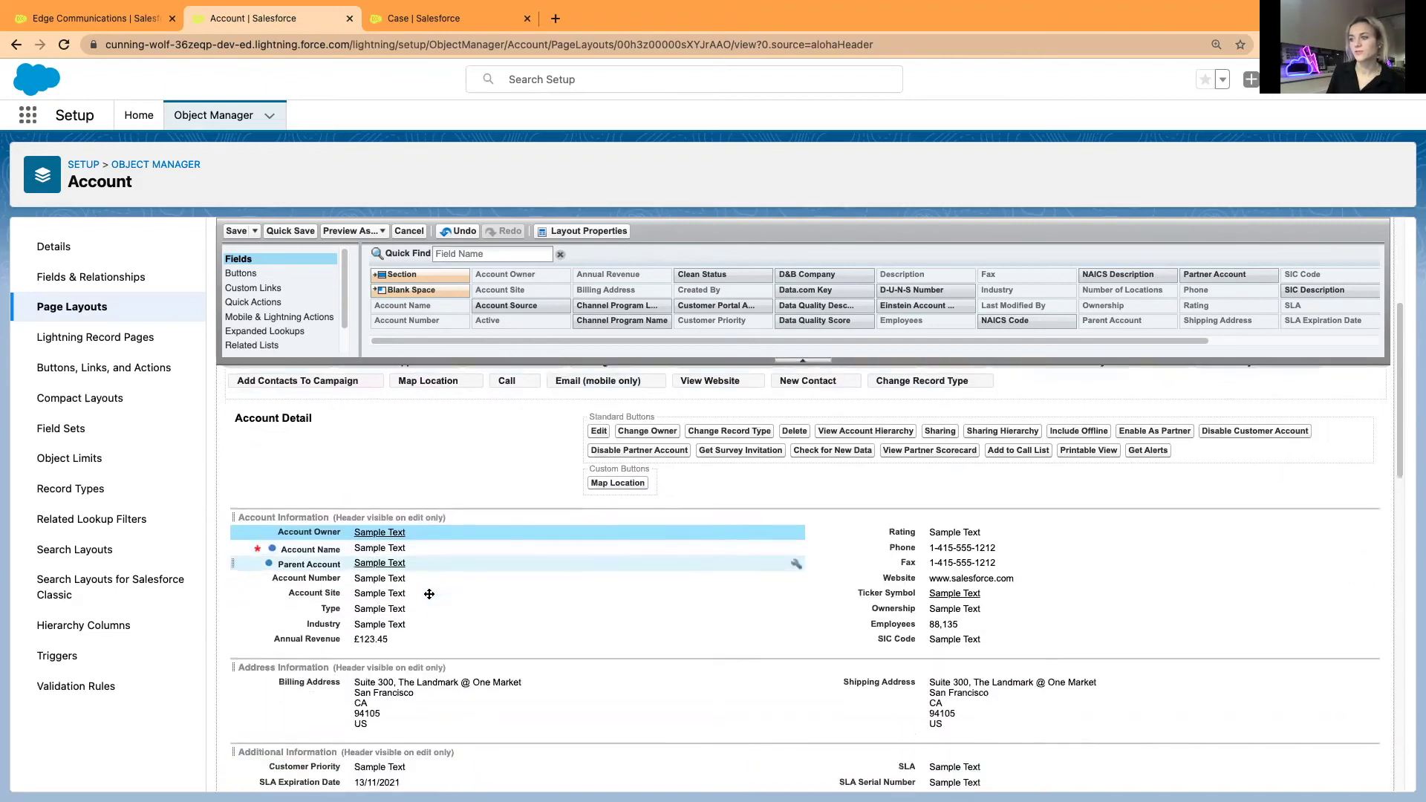
scroll(505, 631, "down", 2)
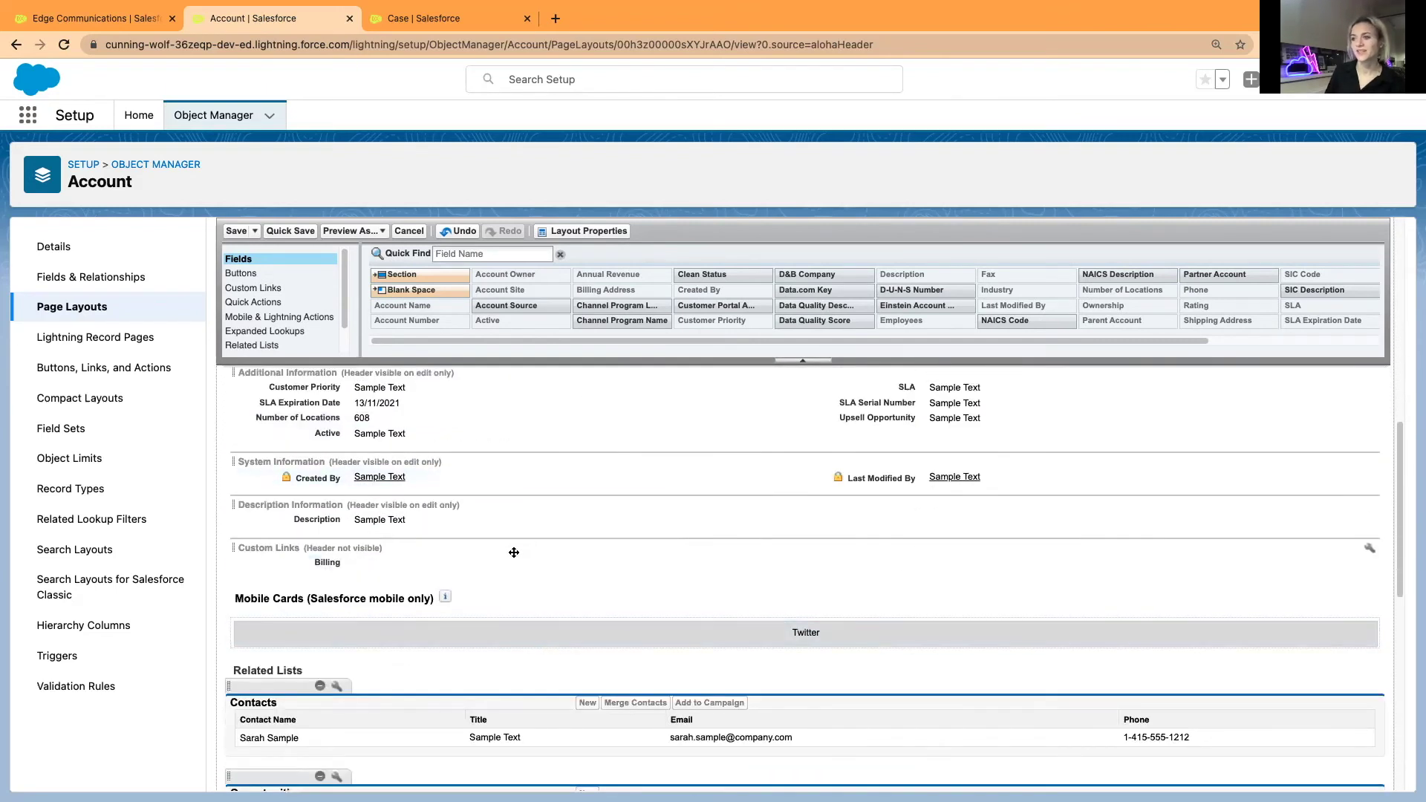
scroll(520, 548, "down", 2)
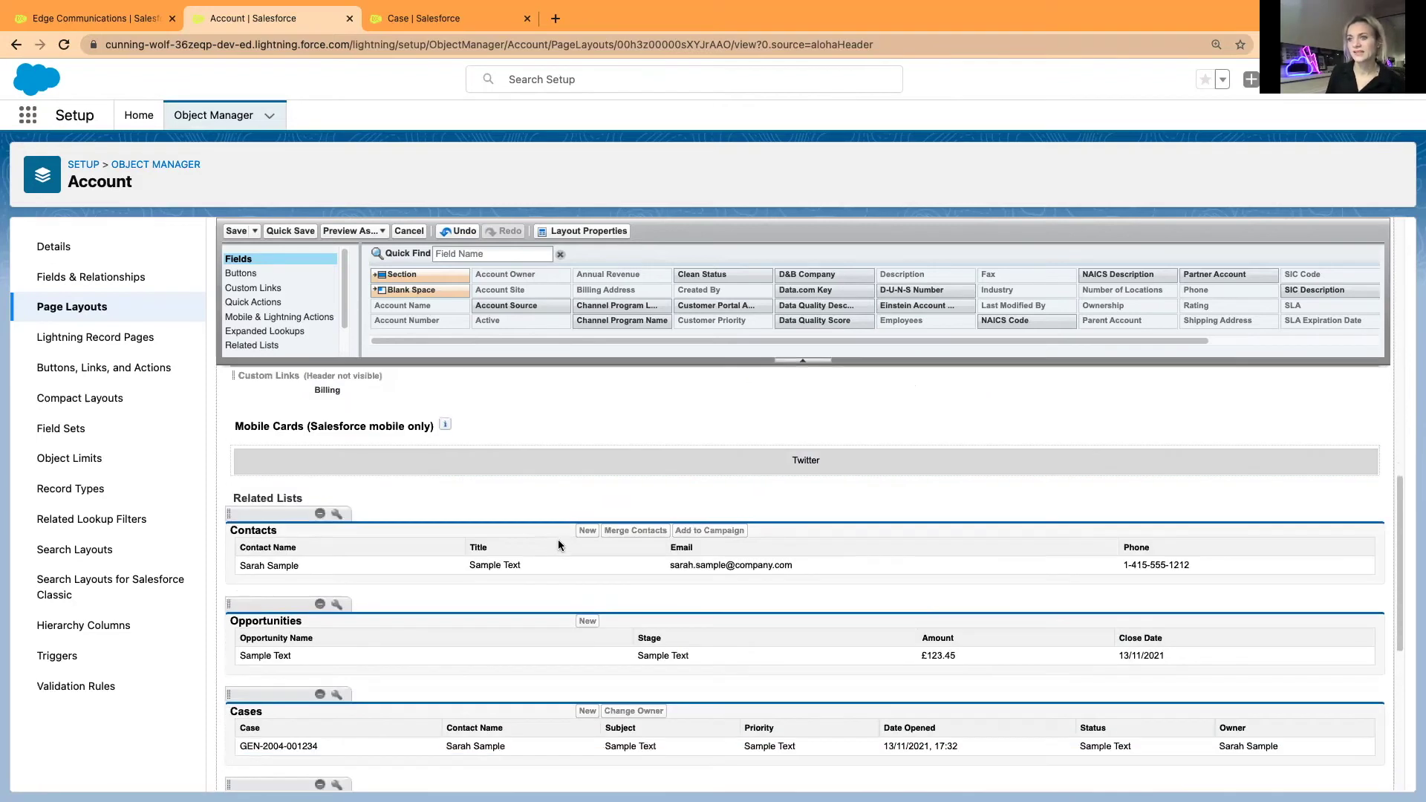
Step: Show the Edge Communications account's Details and News, and inspect the Twitter section under News
left_click(77, 18)
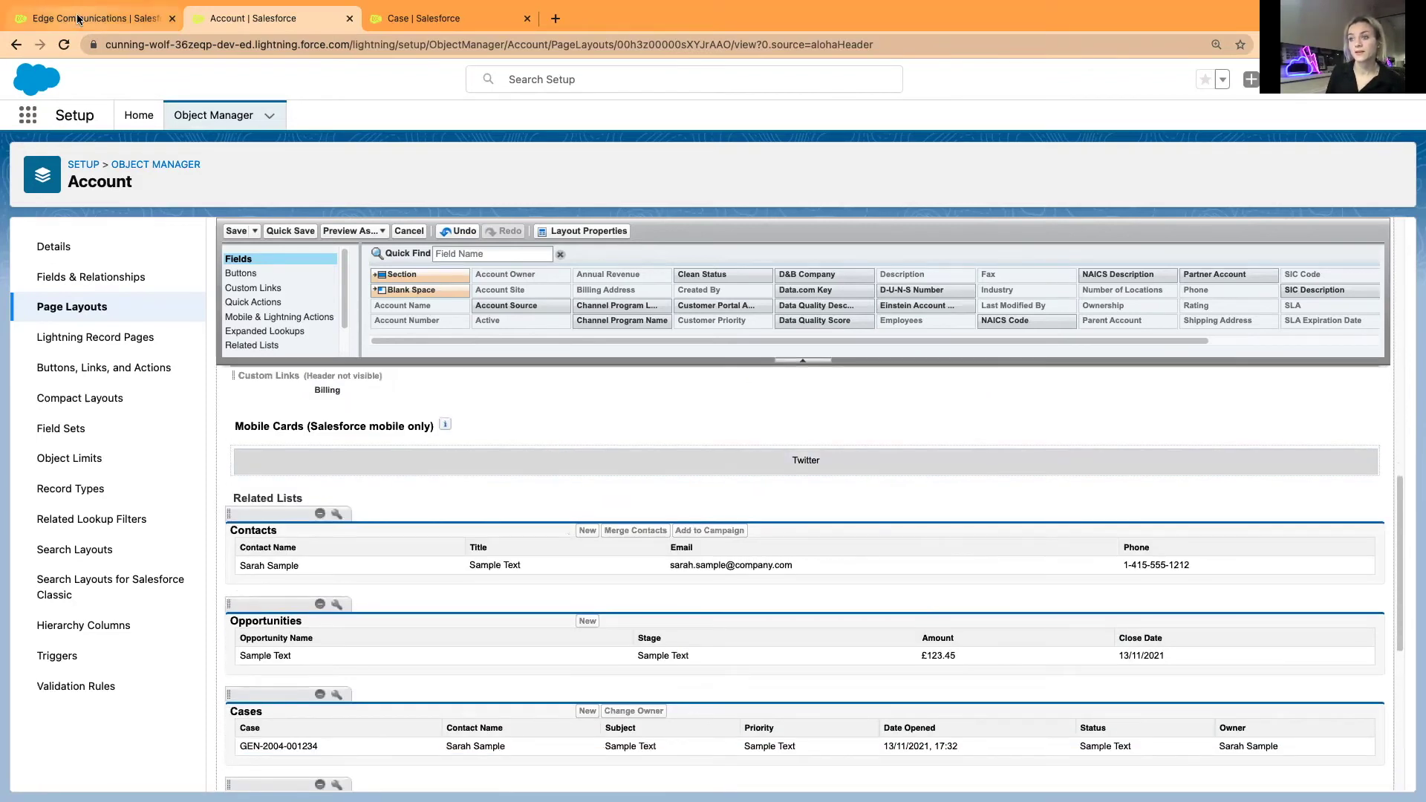
scroll(426, 463, "down", 2)
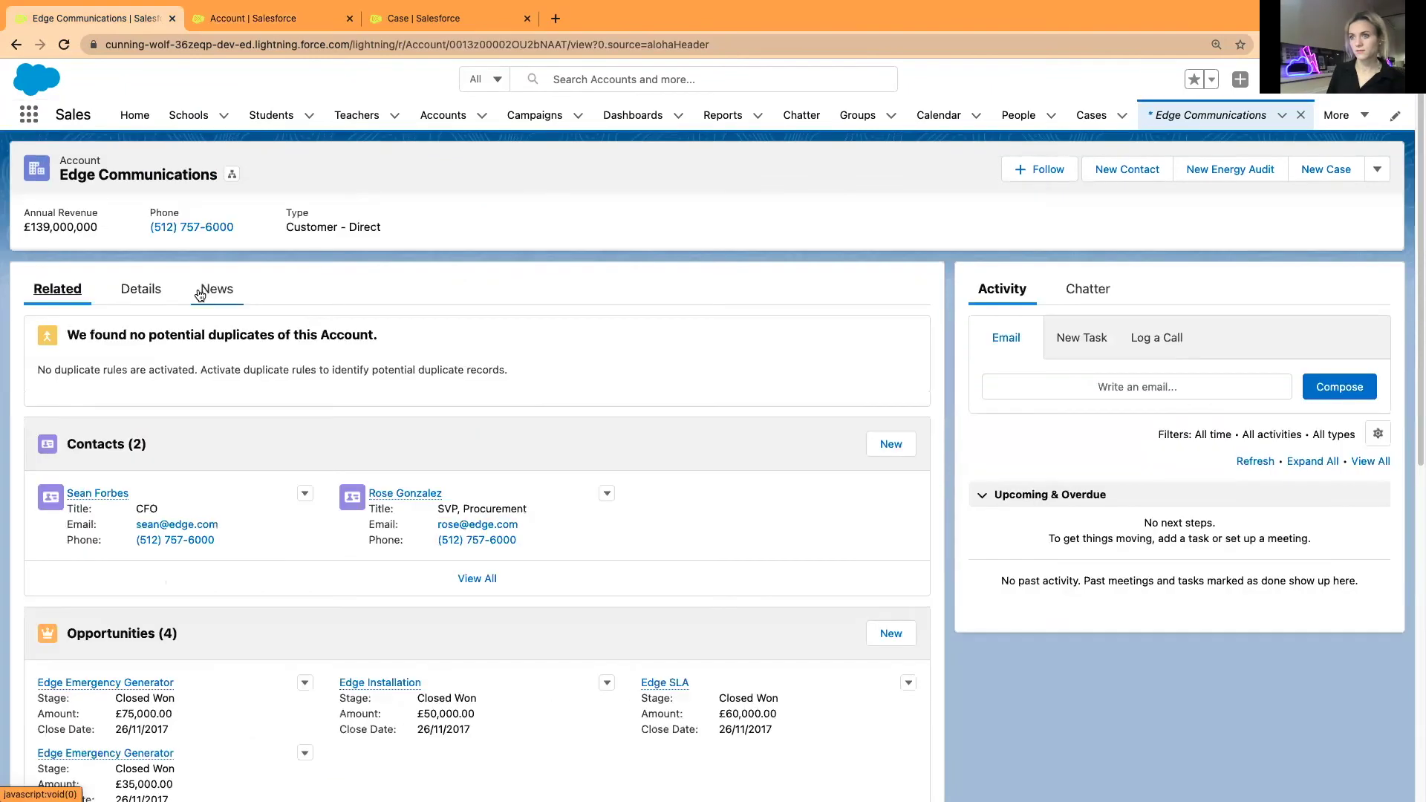
left_click(146, 290)
left_click(213, 288)
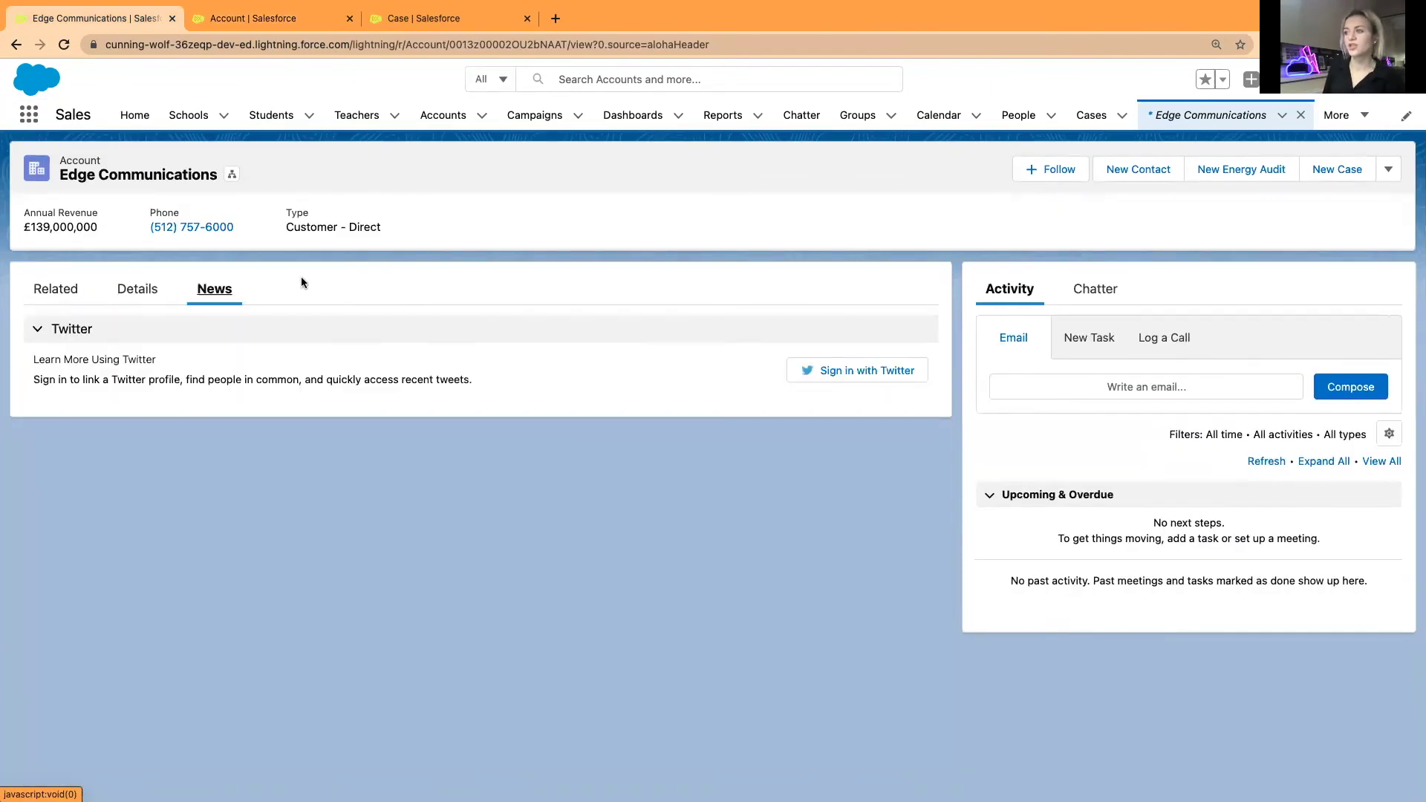
left_click(37, 330)
left_click(38, 331)
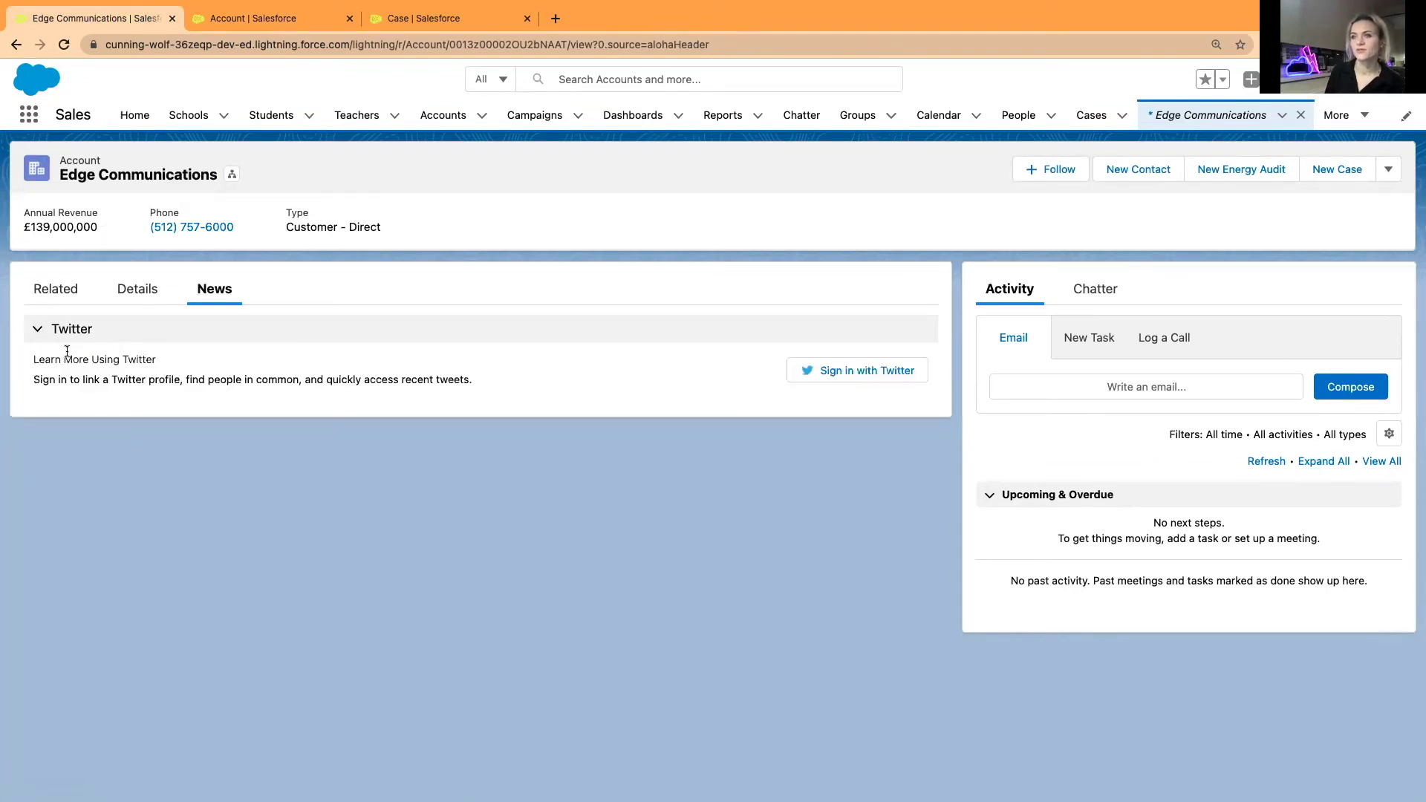
Step: Inspect the Twitter card under Mobile Cards in the account layout and show the layout's available Components
left_click(274, 16)
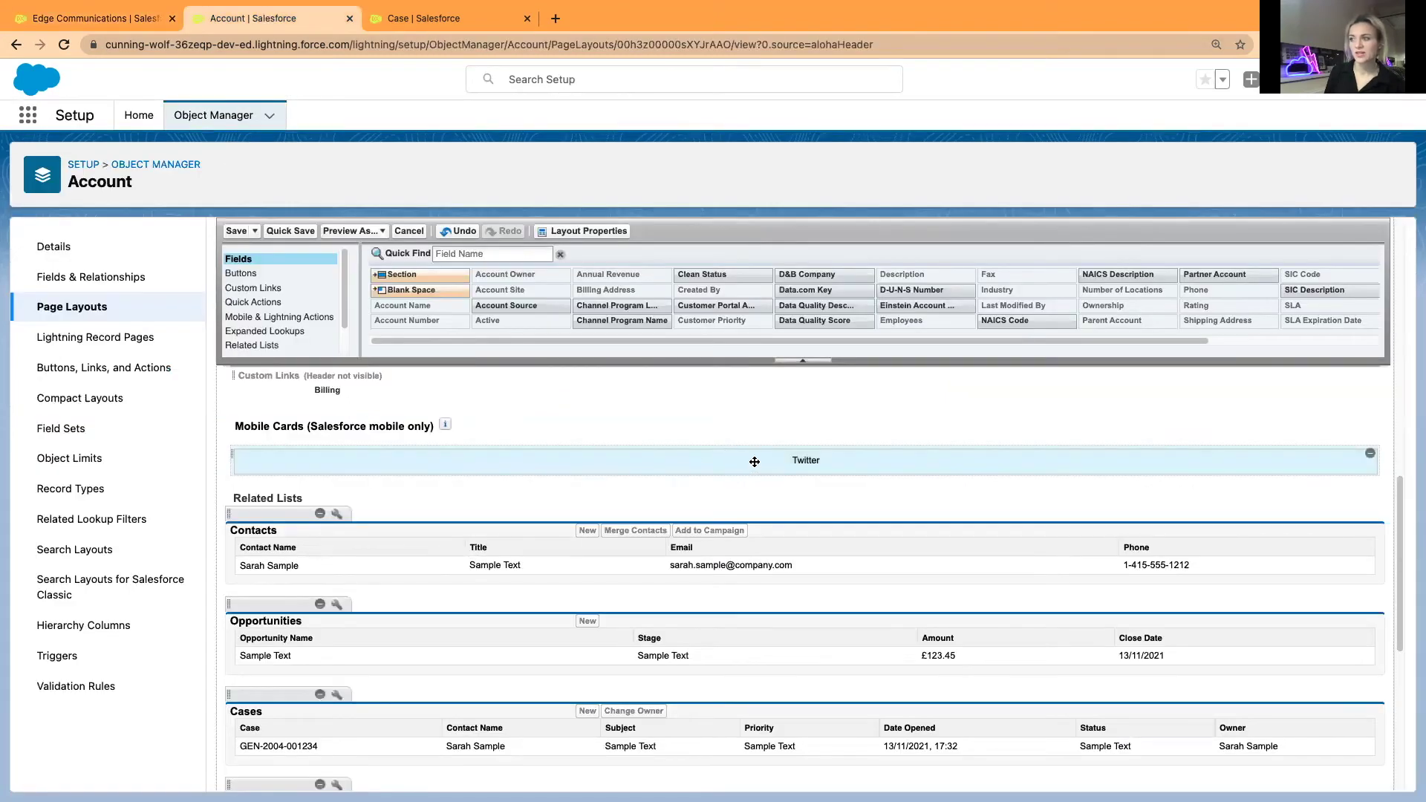
left_click(754, 462)
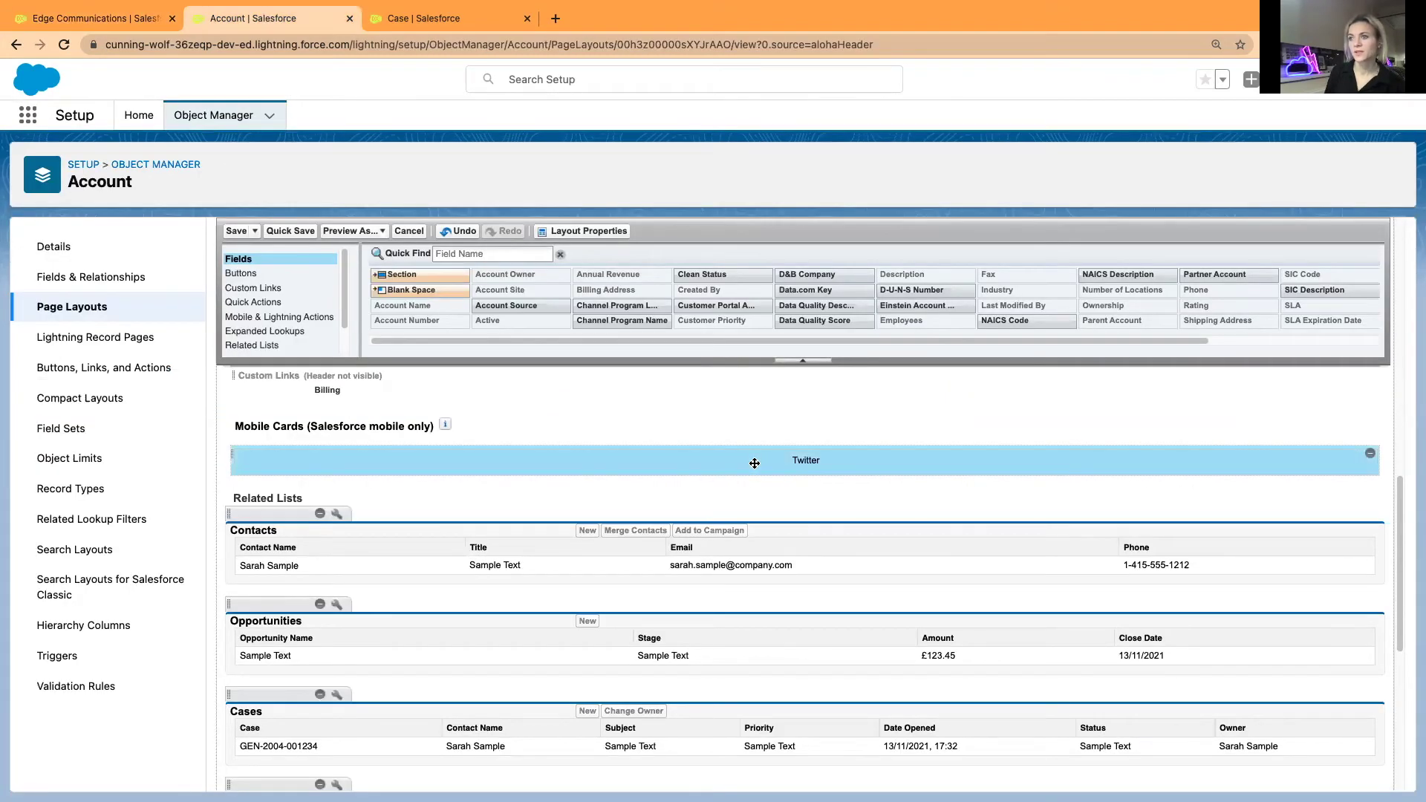
scroll(274, 336, "down", 2)
left_click(260, 346)
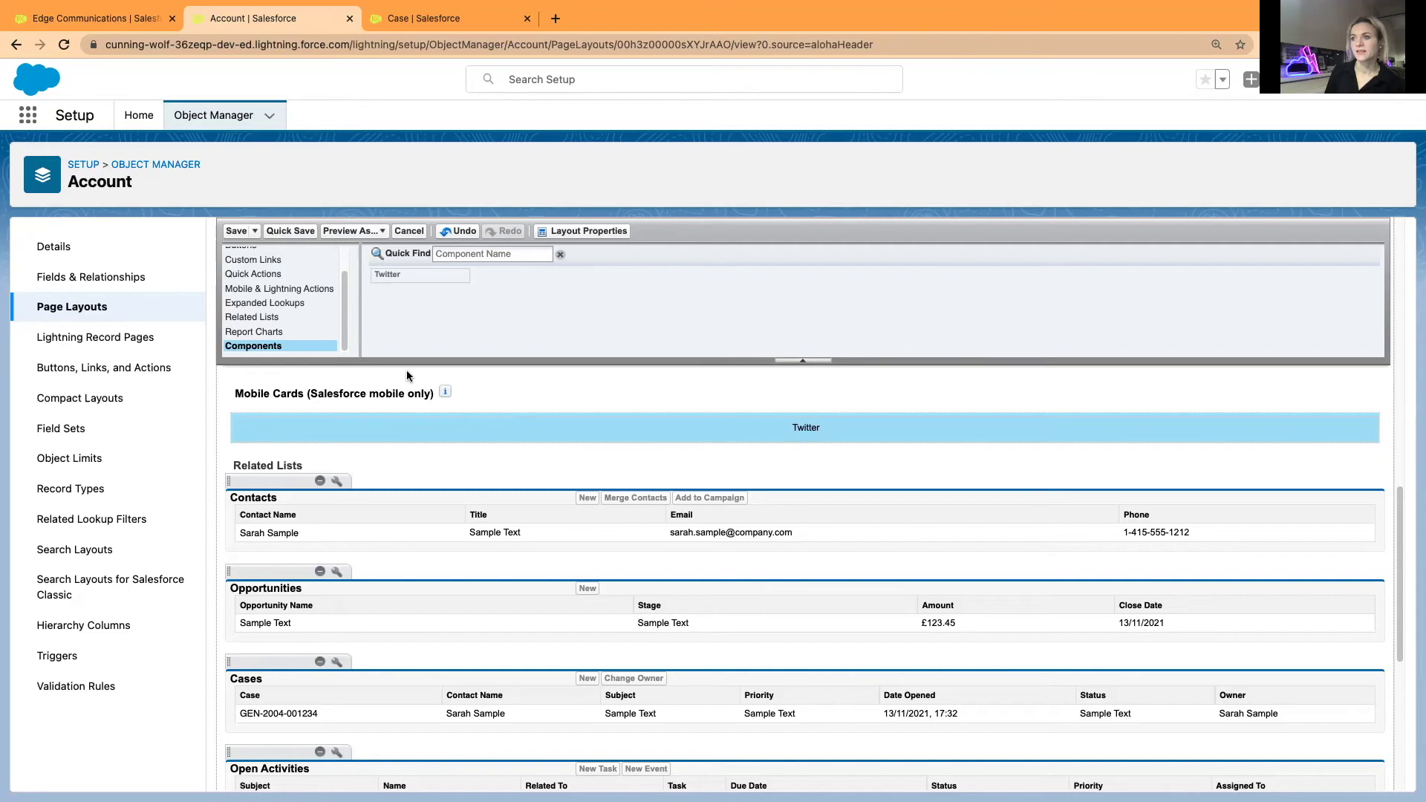
Step: Revisit the Details of the Edge Communications account and go back to the account layout
left_click(74, 13)
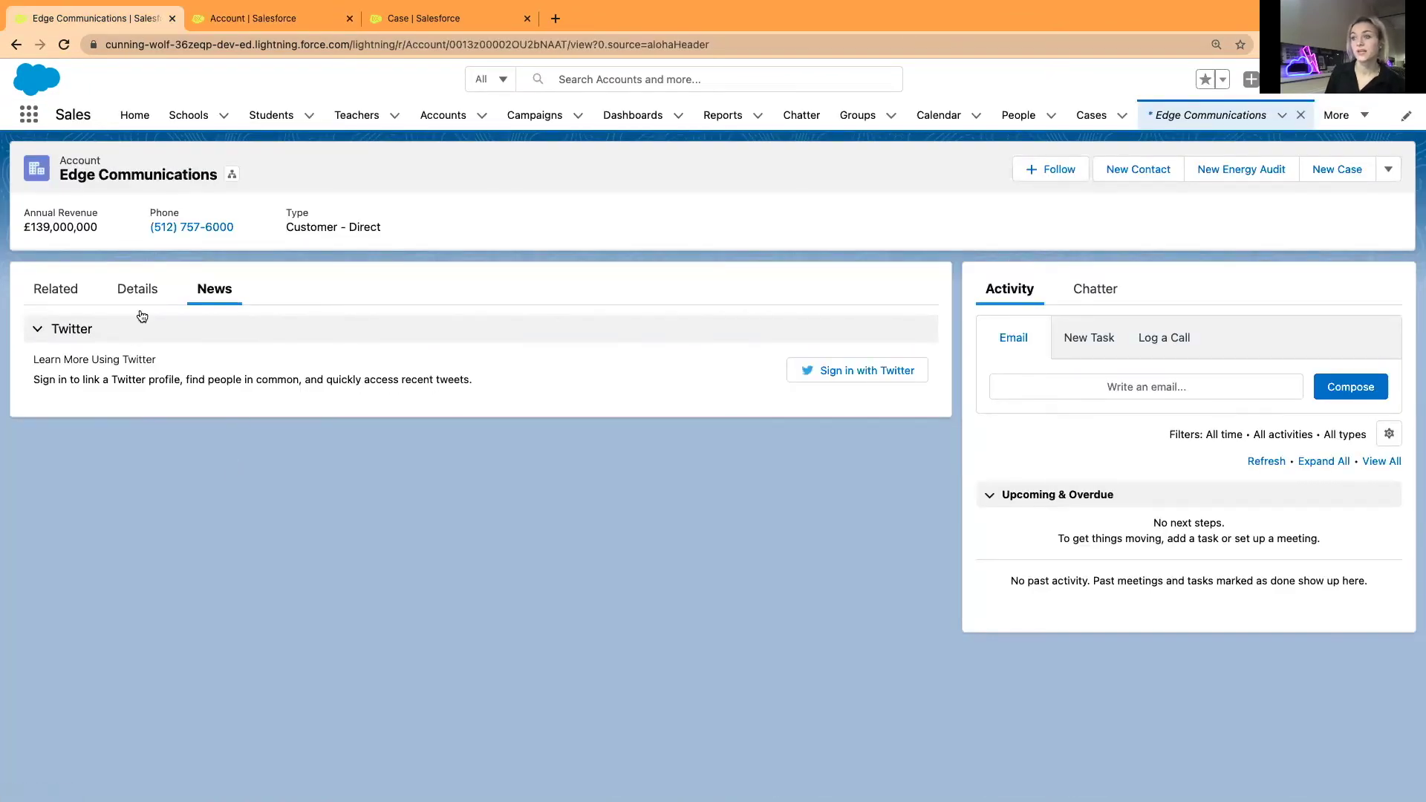
left_click(126, 295)
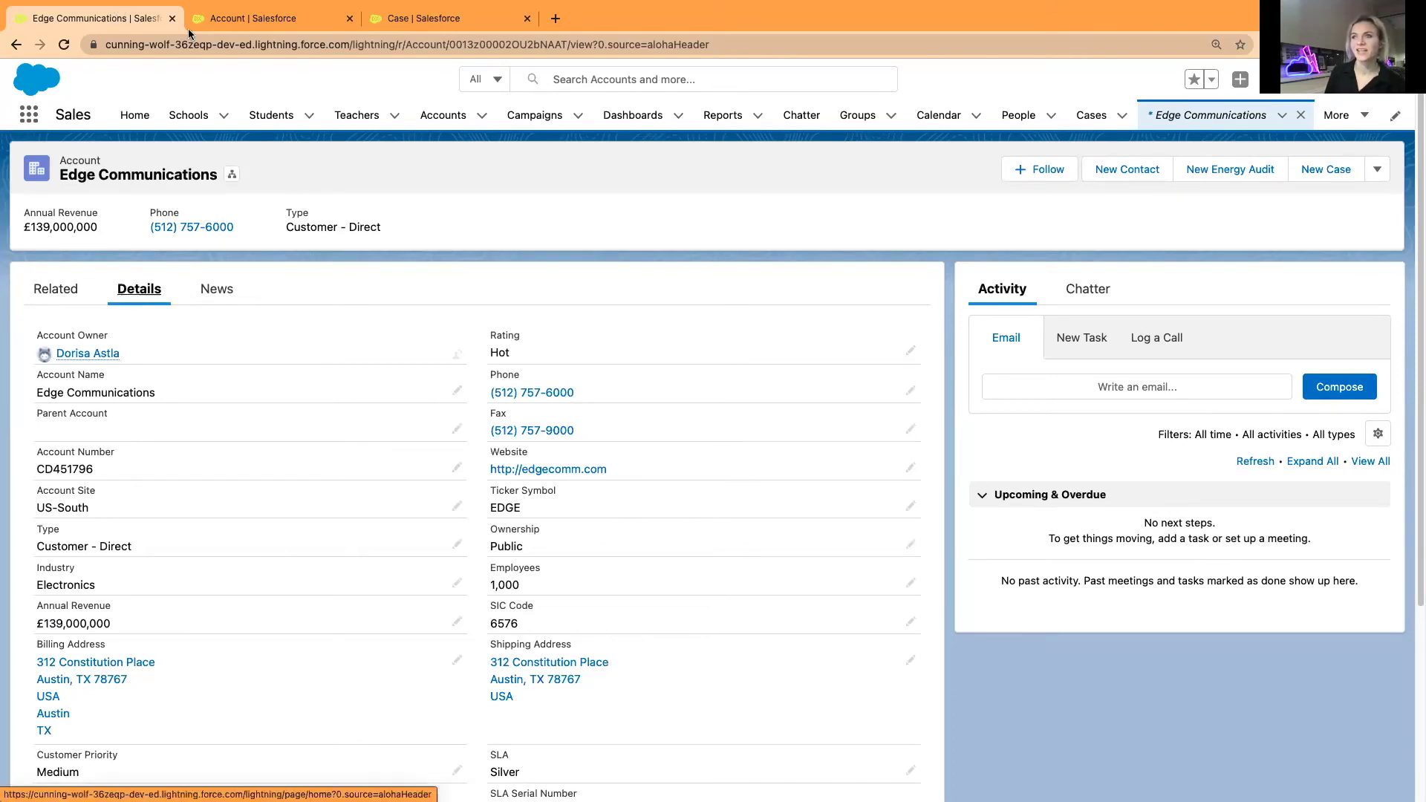
left_click(256, 19)
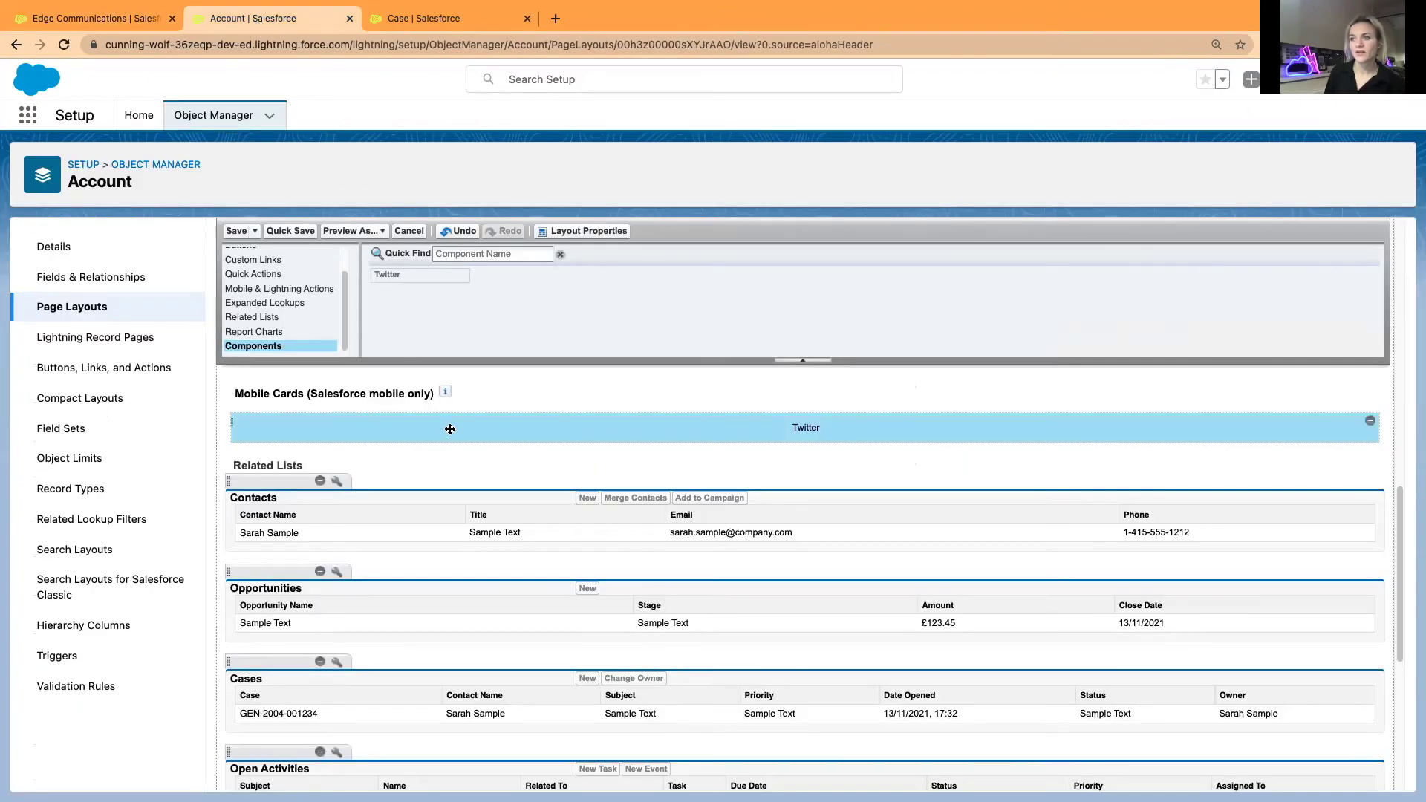
Step: Look through the layout's Related Lists section and show the related lists available to add
scroll(452, 430, "down", 2)
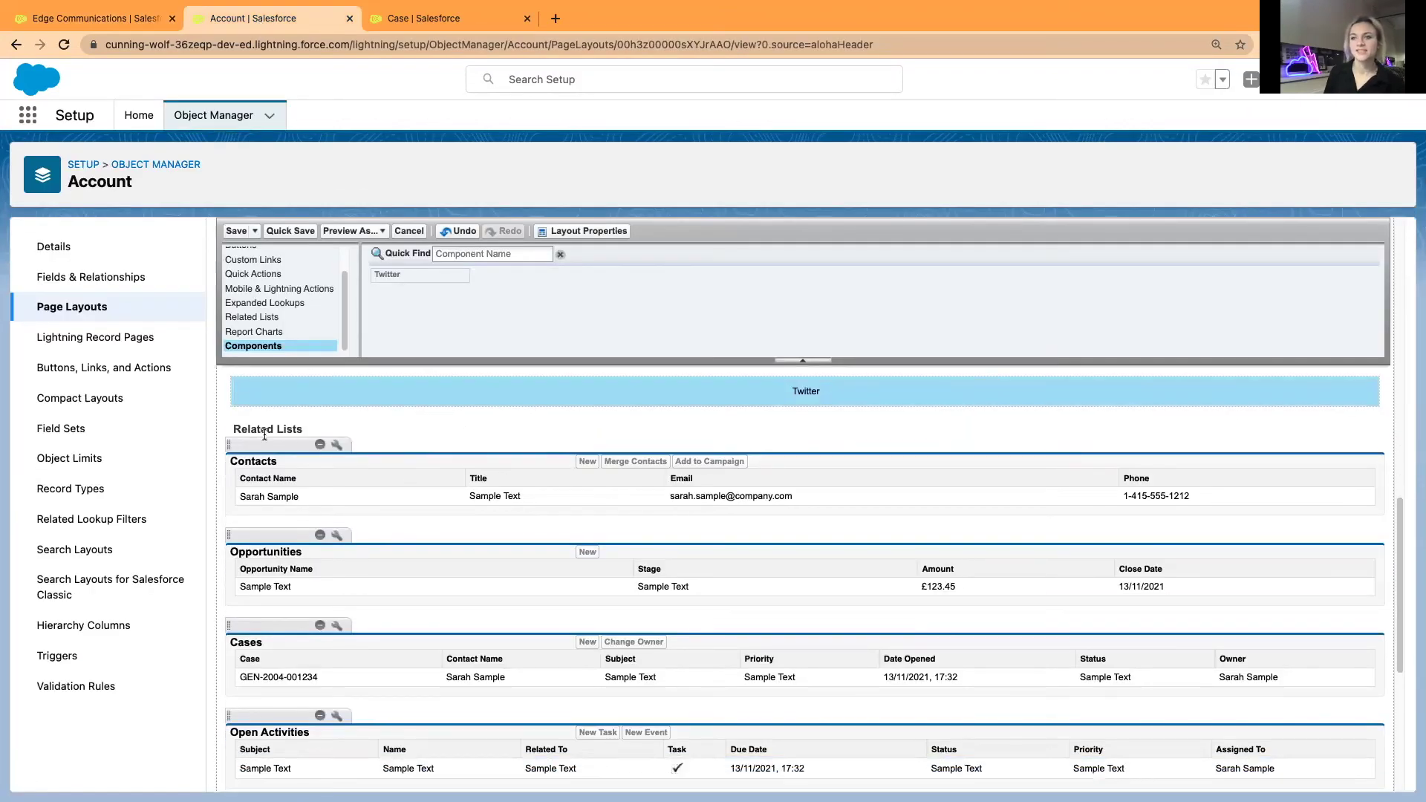
scroll(281, 377, "down", 10)
scroll(301, 354, "up", 12)
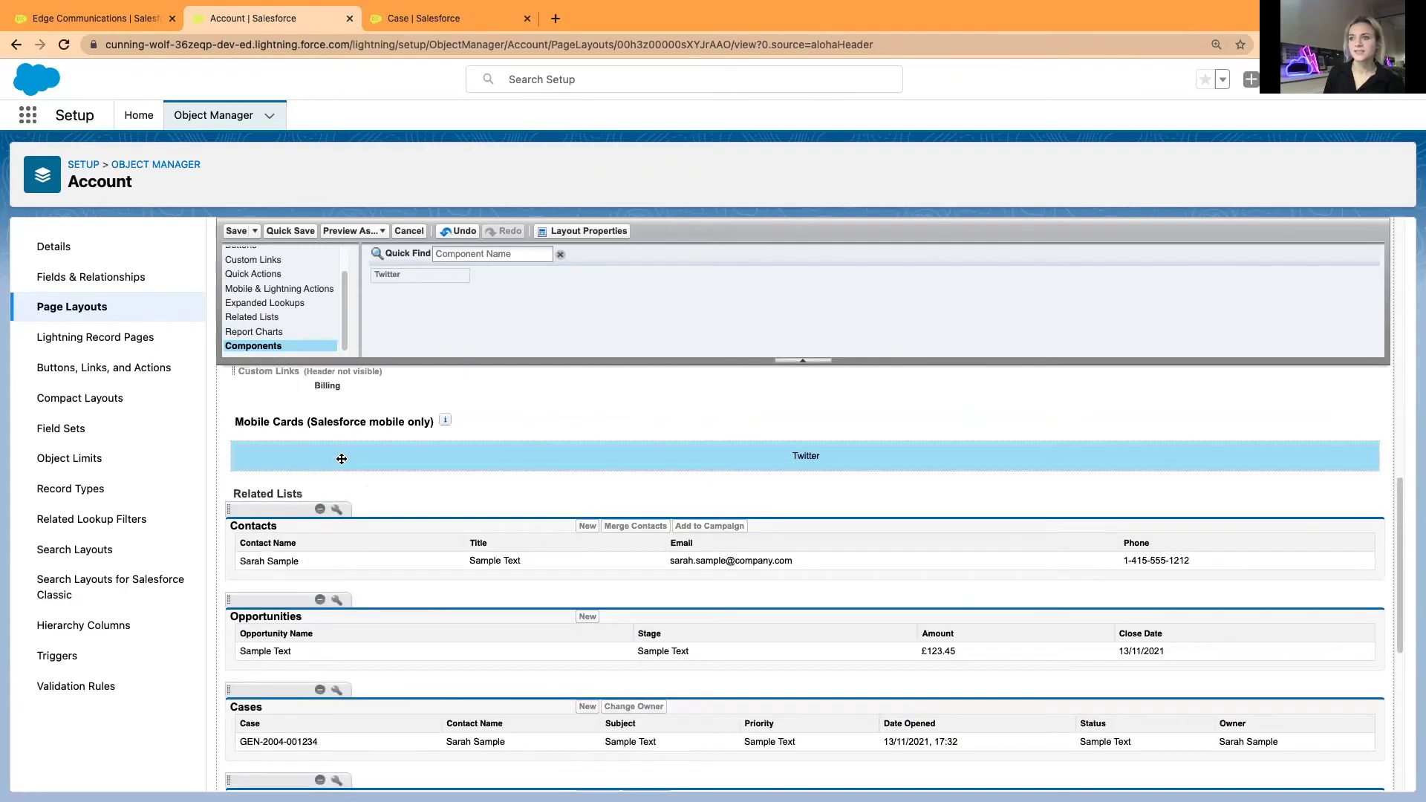
left_click(270, 317)
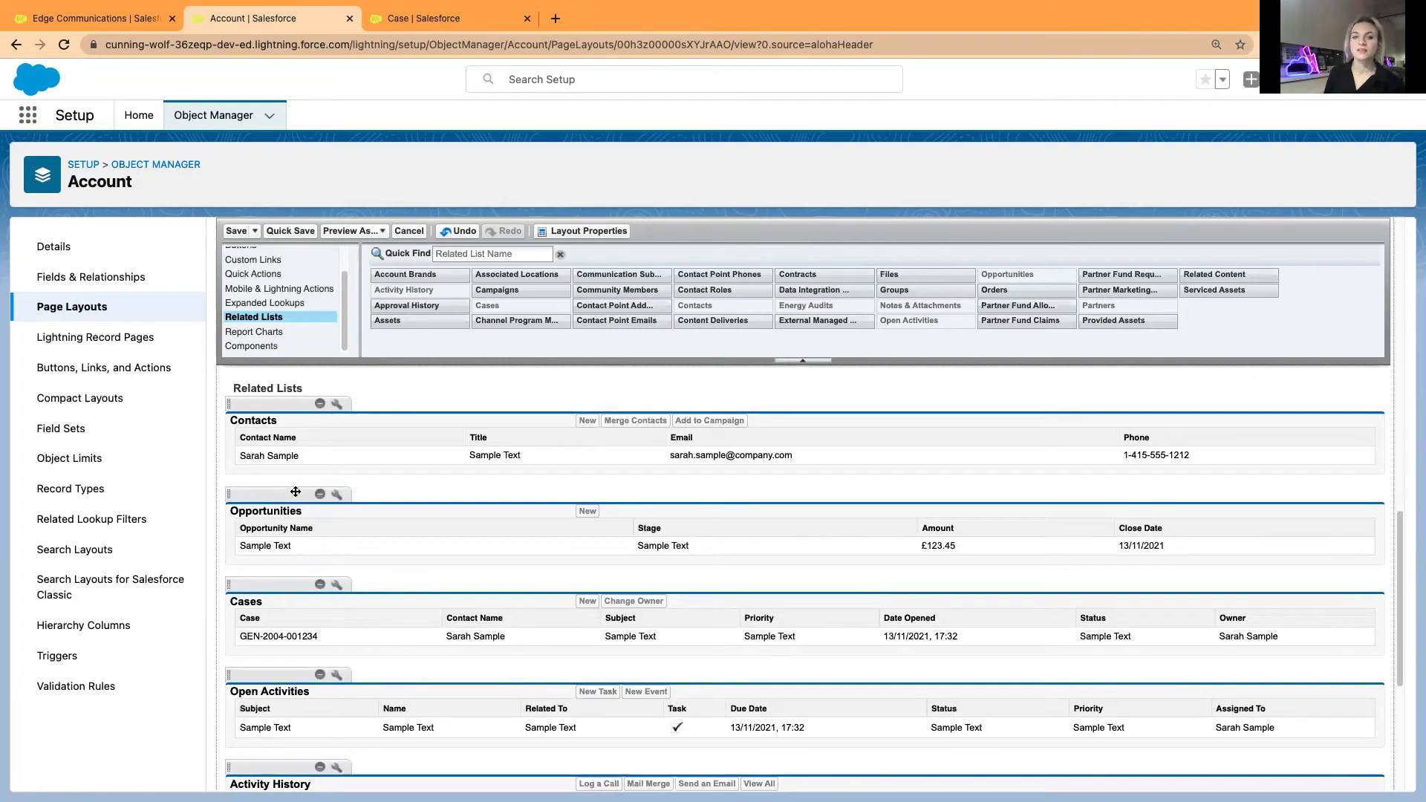
Step: Review the Contacts, Opportunities, Cases and Notes & Attachments related lists on the Edge Communications account record
left_click(101, 18)
left_click(56, 288)
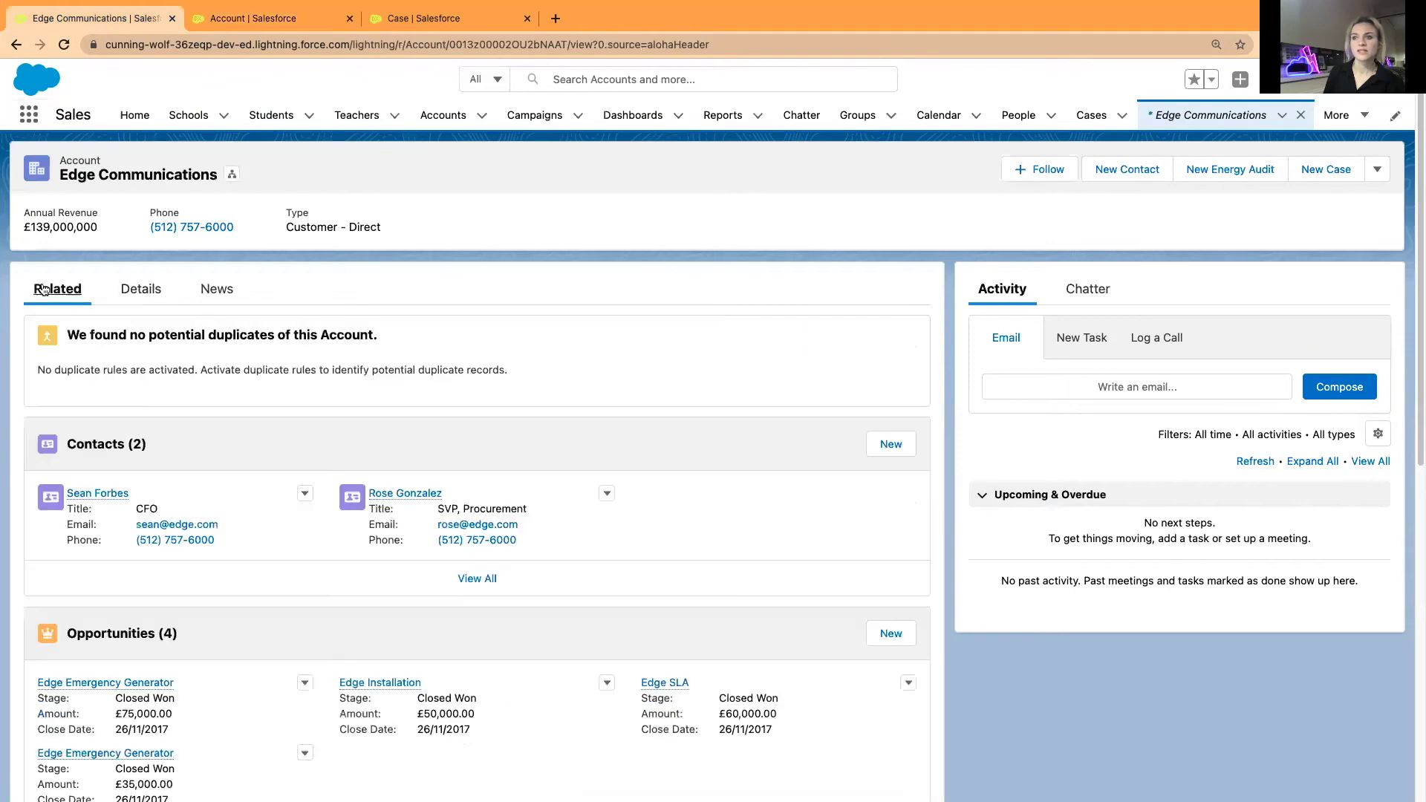
scroll(247, 570, "down", 6)
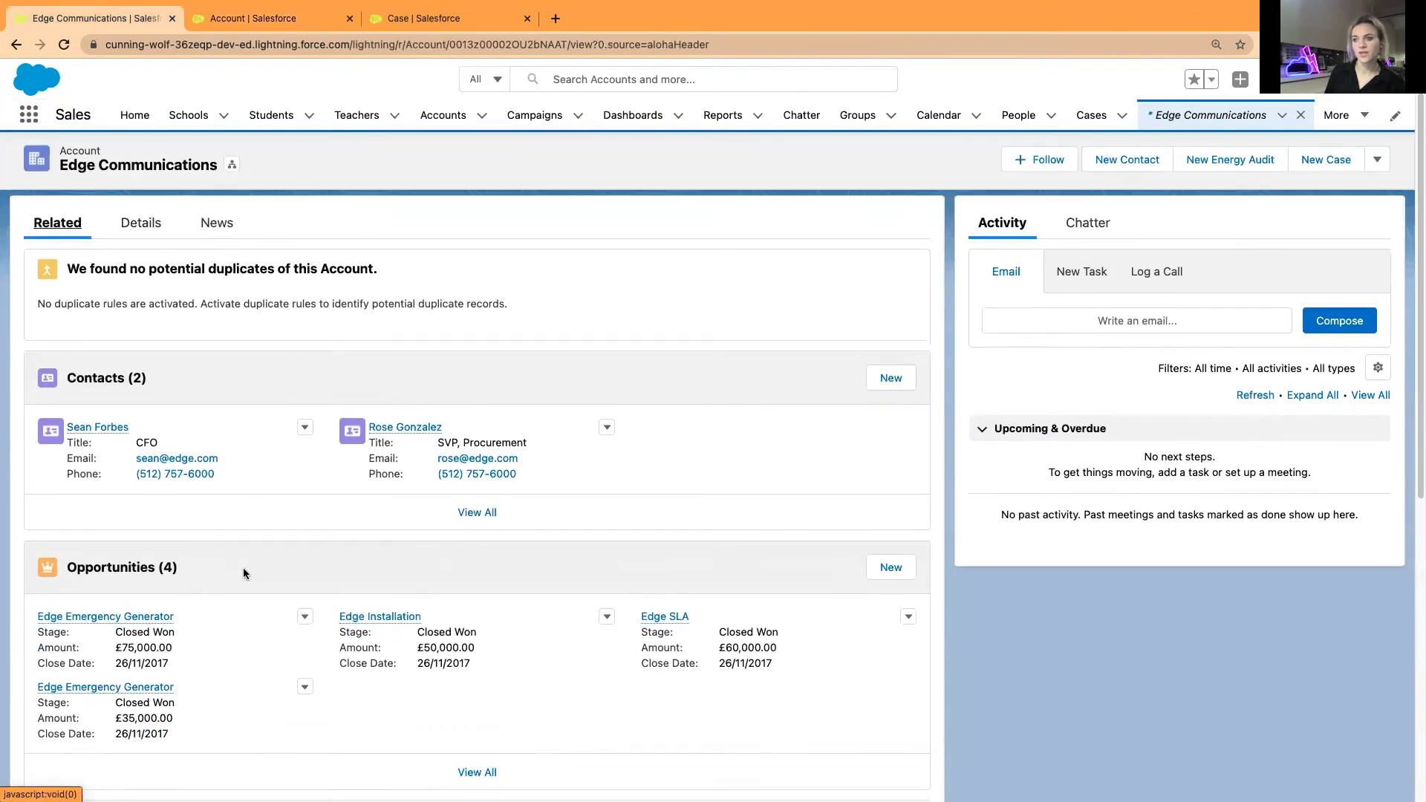
scroll(245, 576, "down", 1)
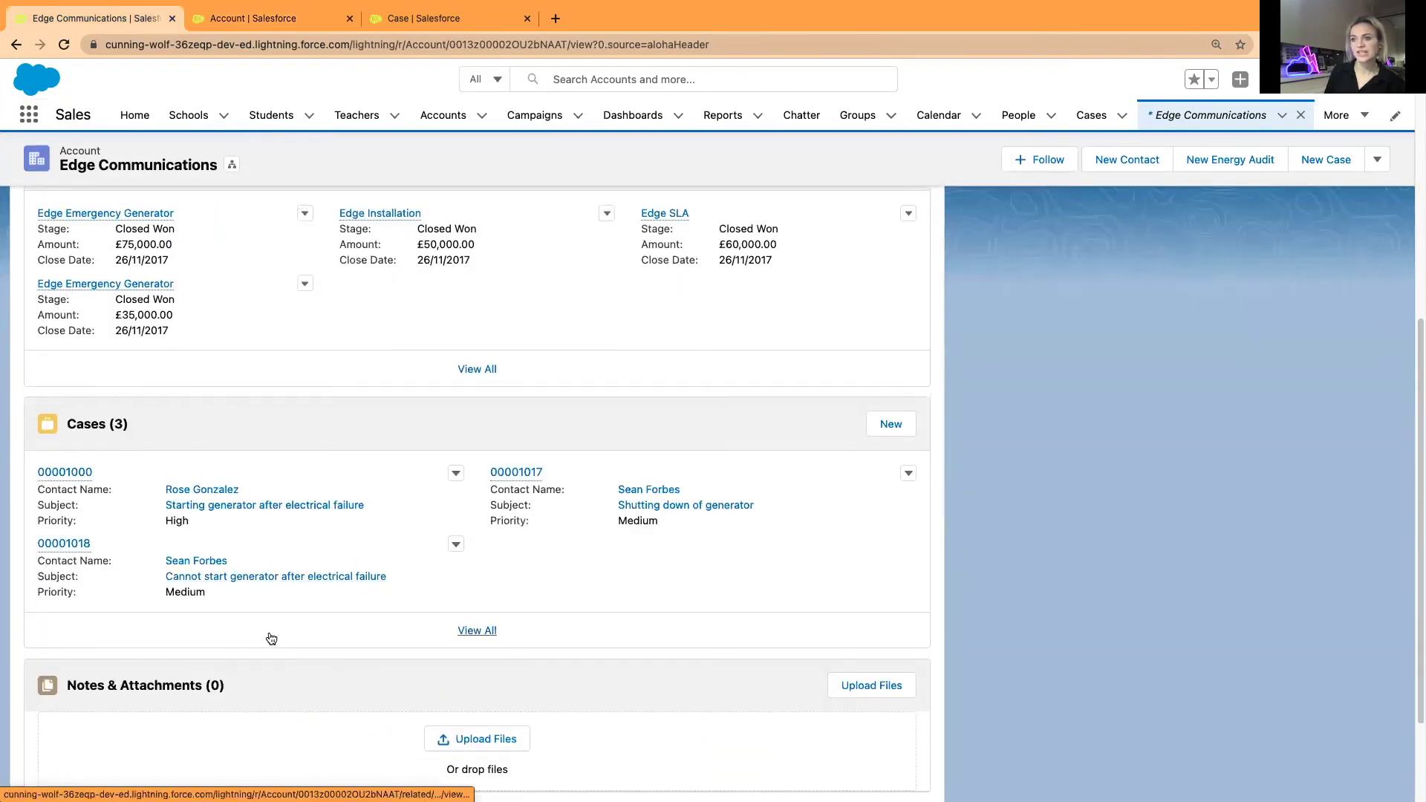
scroll(269, 638, "up", 3)
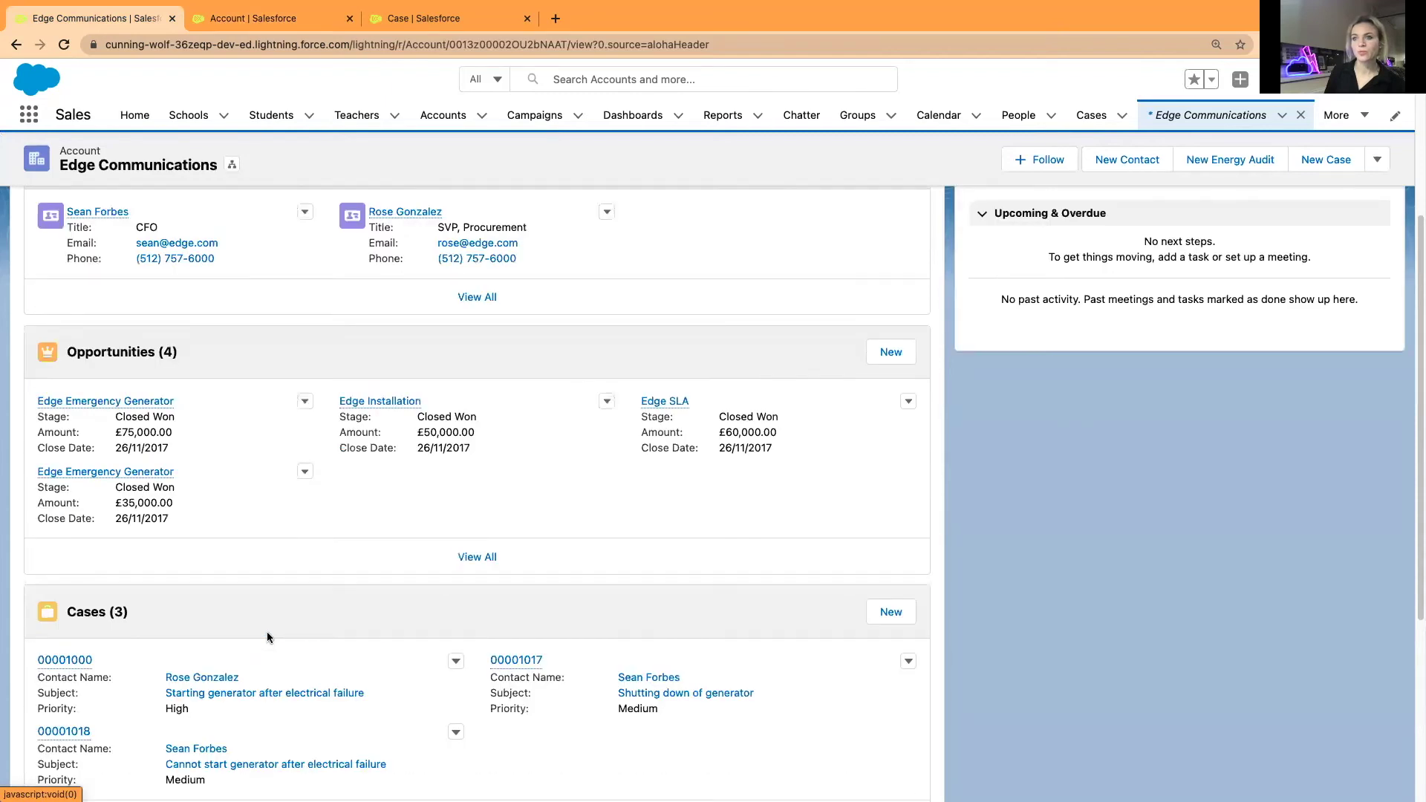
scroll(266, 631, "up", 4)
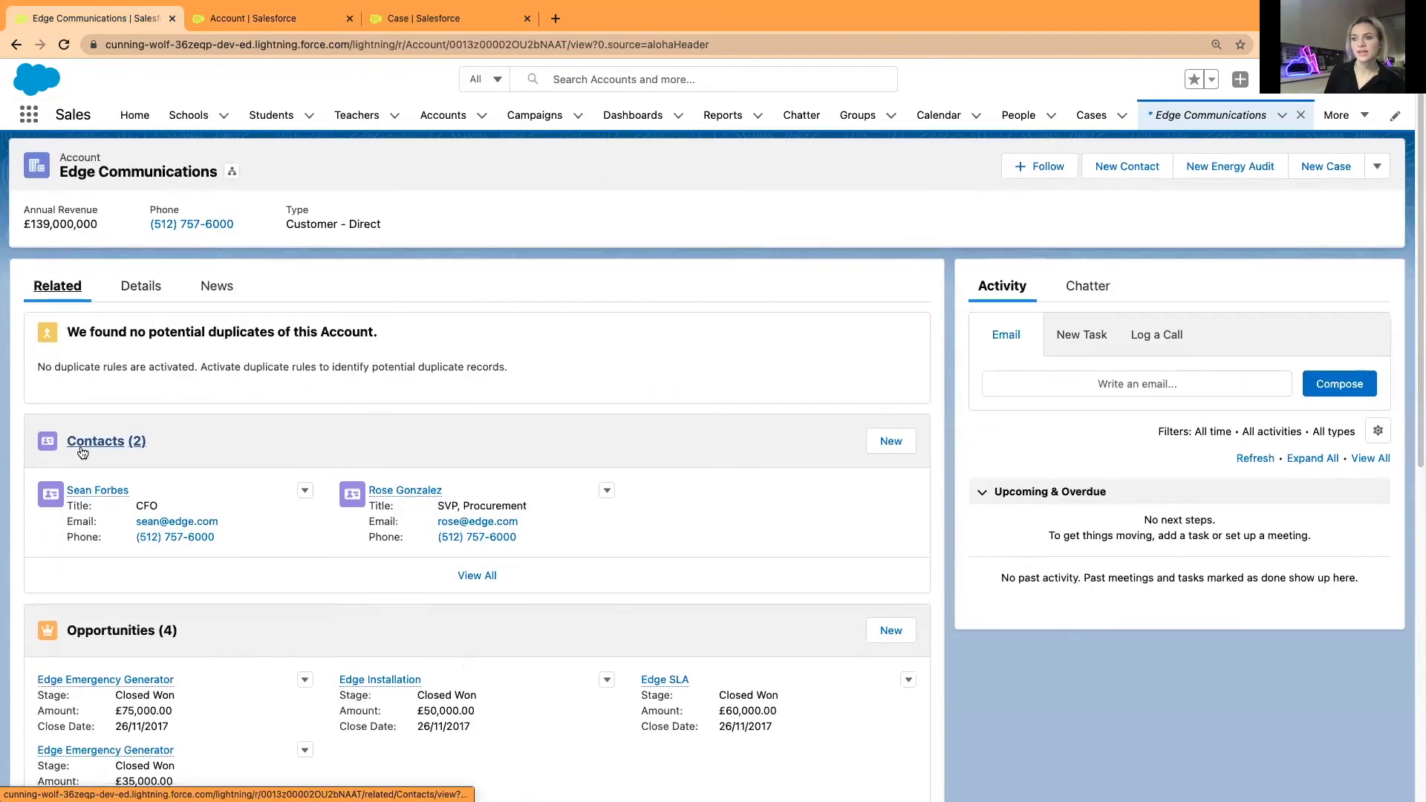
scroll(91, 392, "down", 1)
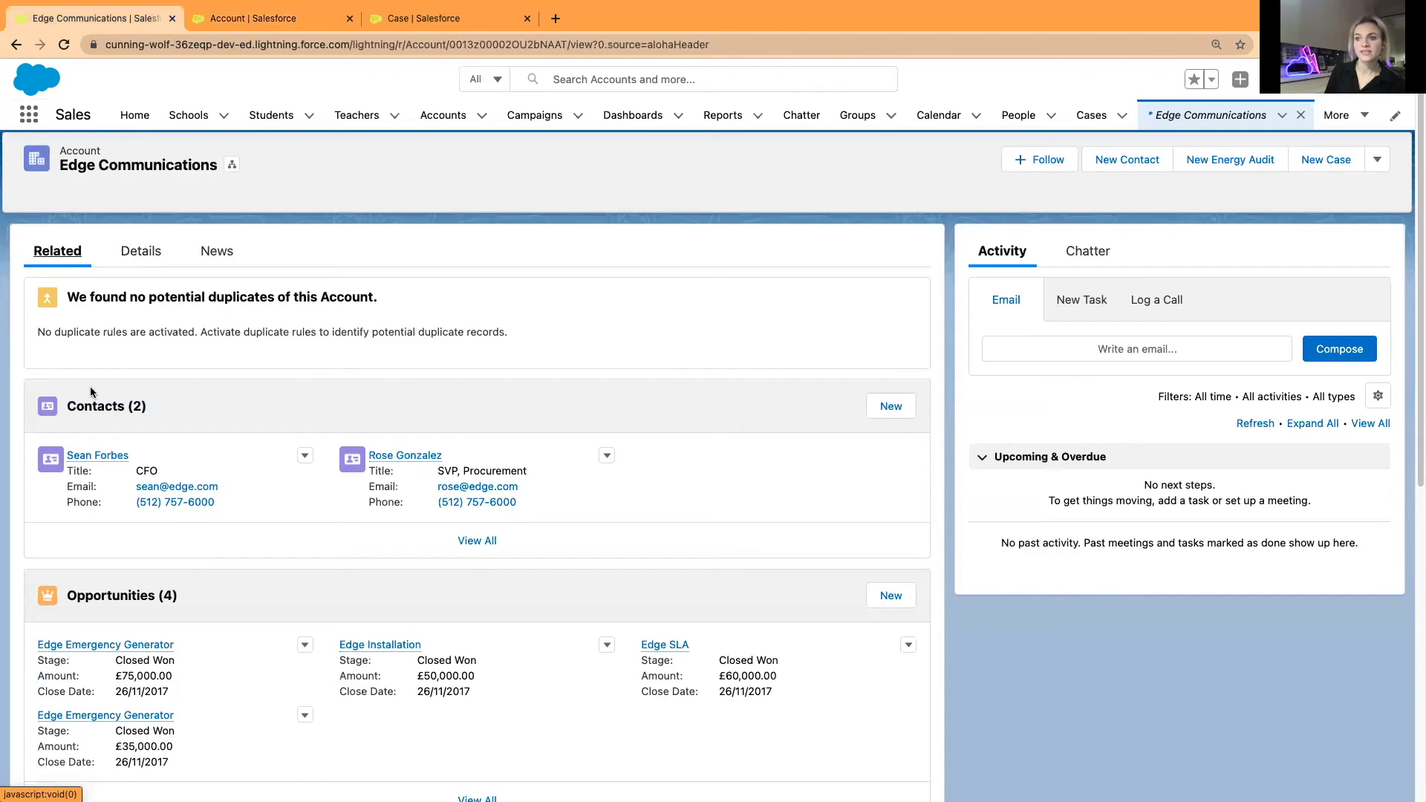
Step: Open the properties of the account layout's Contacts related list and compare its available fields with the contacts shown on the Edge Communications record
left_click(255, 20)
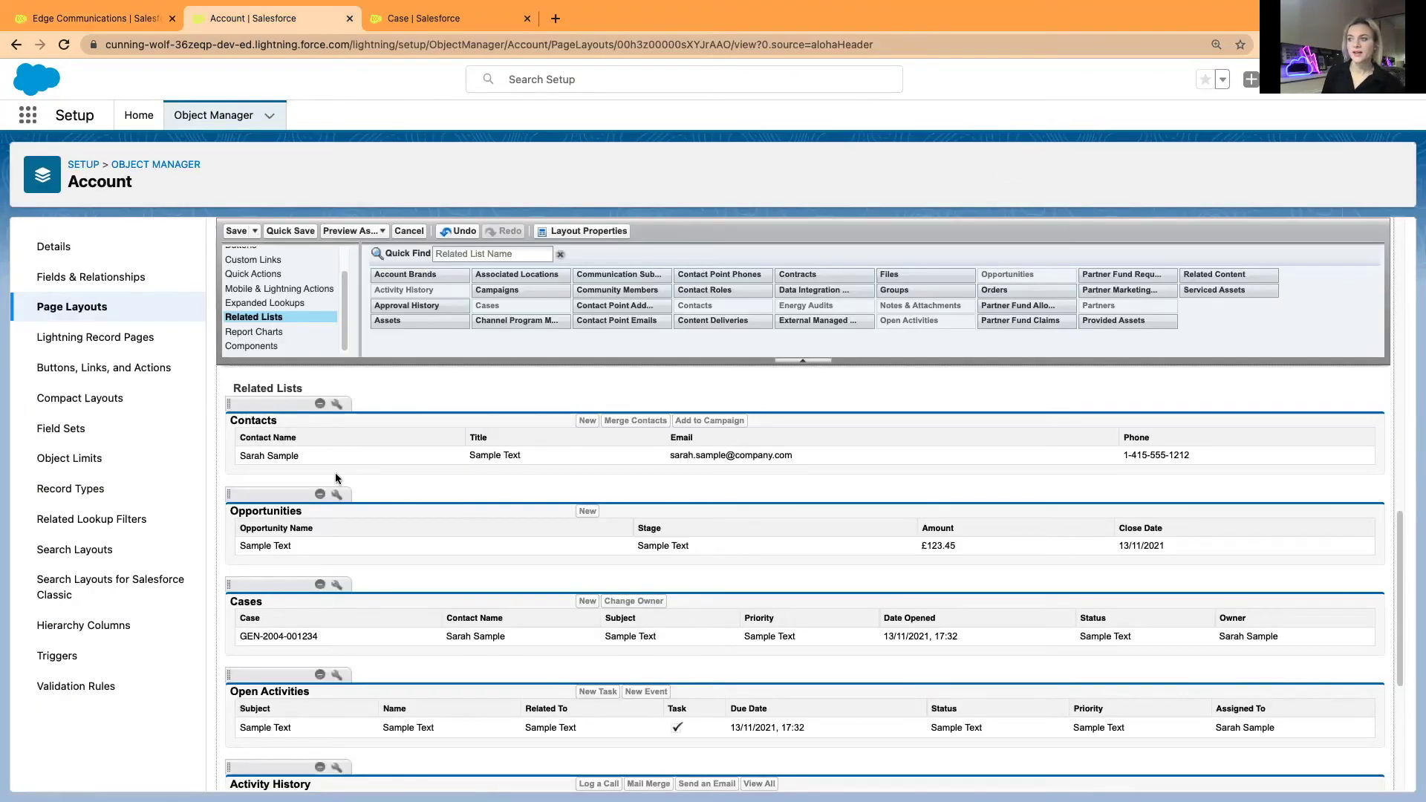
left_click(337, 403)
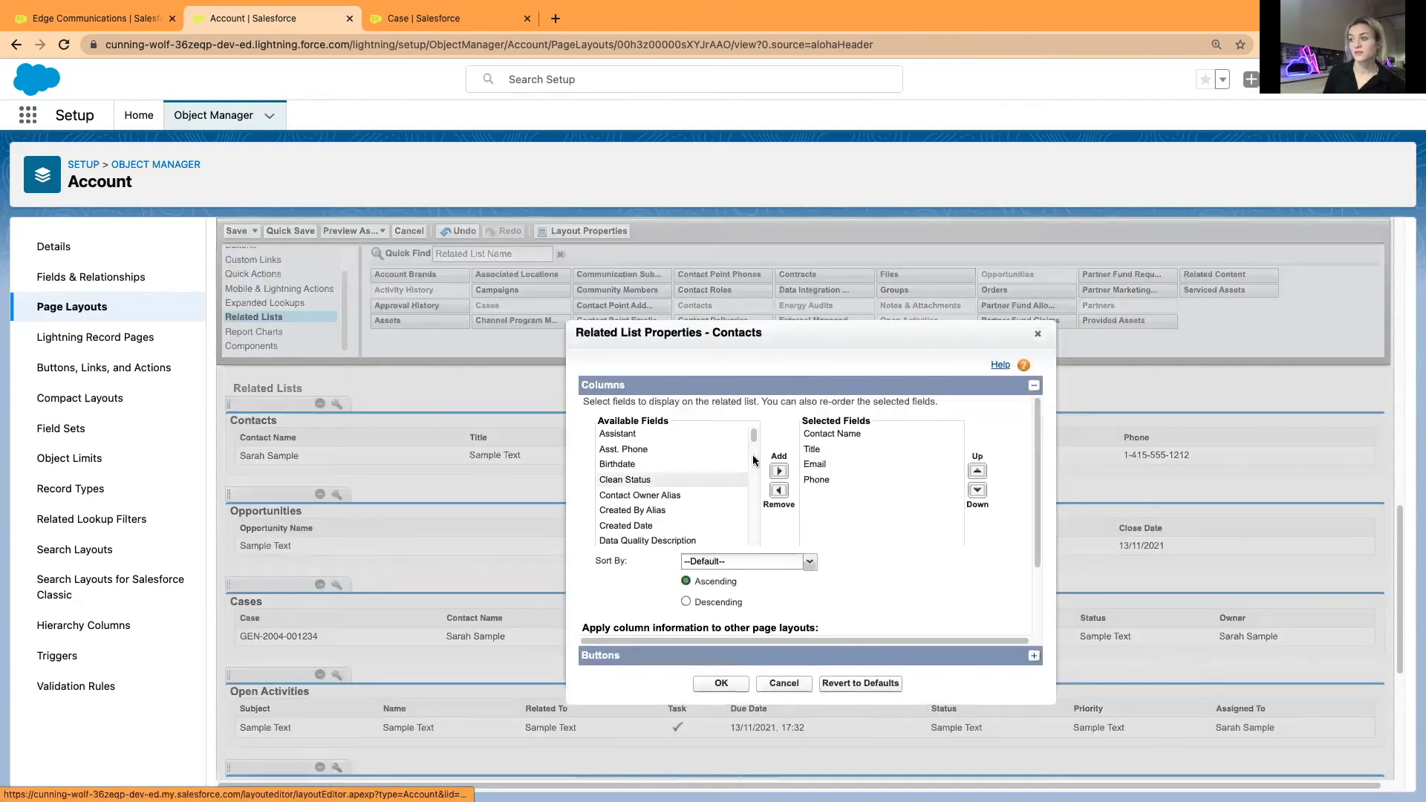
scroll(756, 445, "down", 2)
scroll(756, 445, "up", 2)
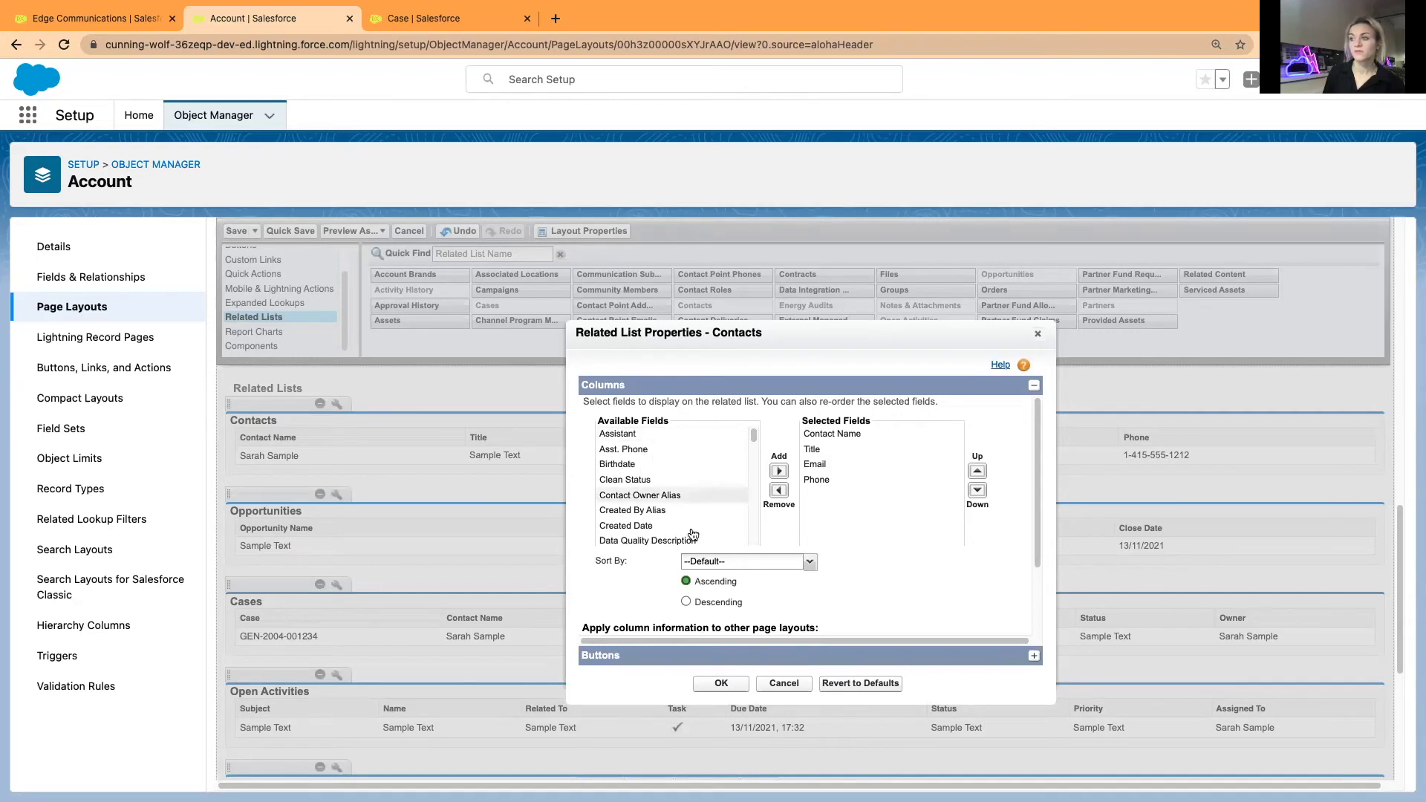
left_click(643, 467)
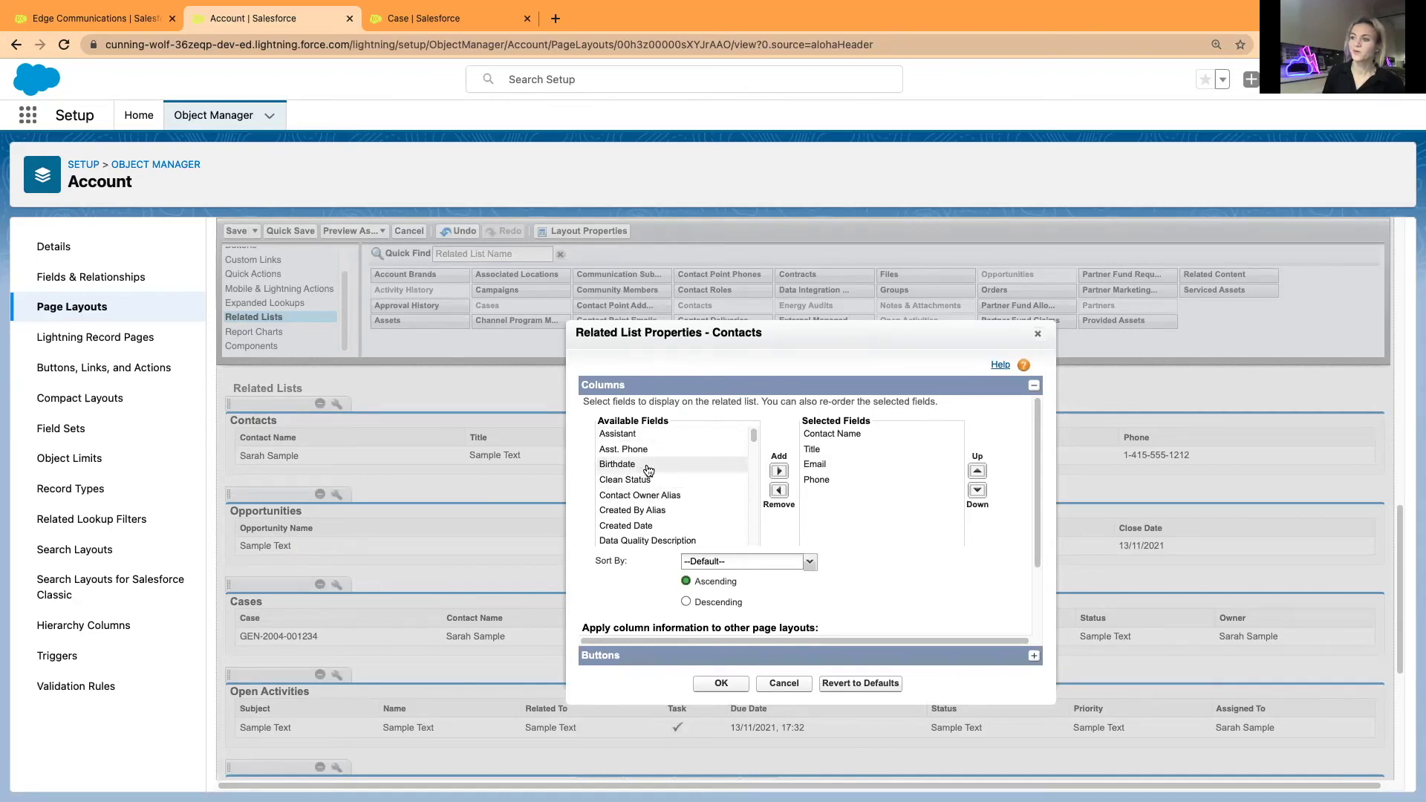
scroll(691, 493, "down", 3)
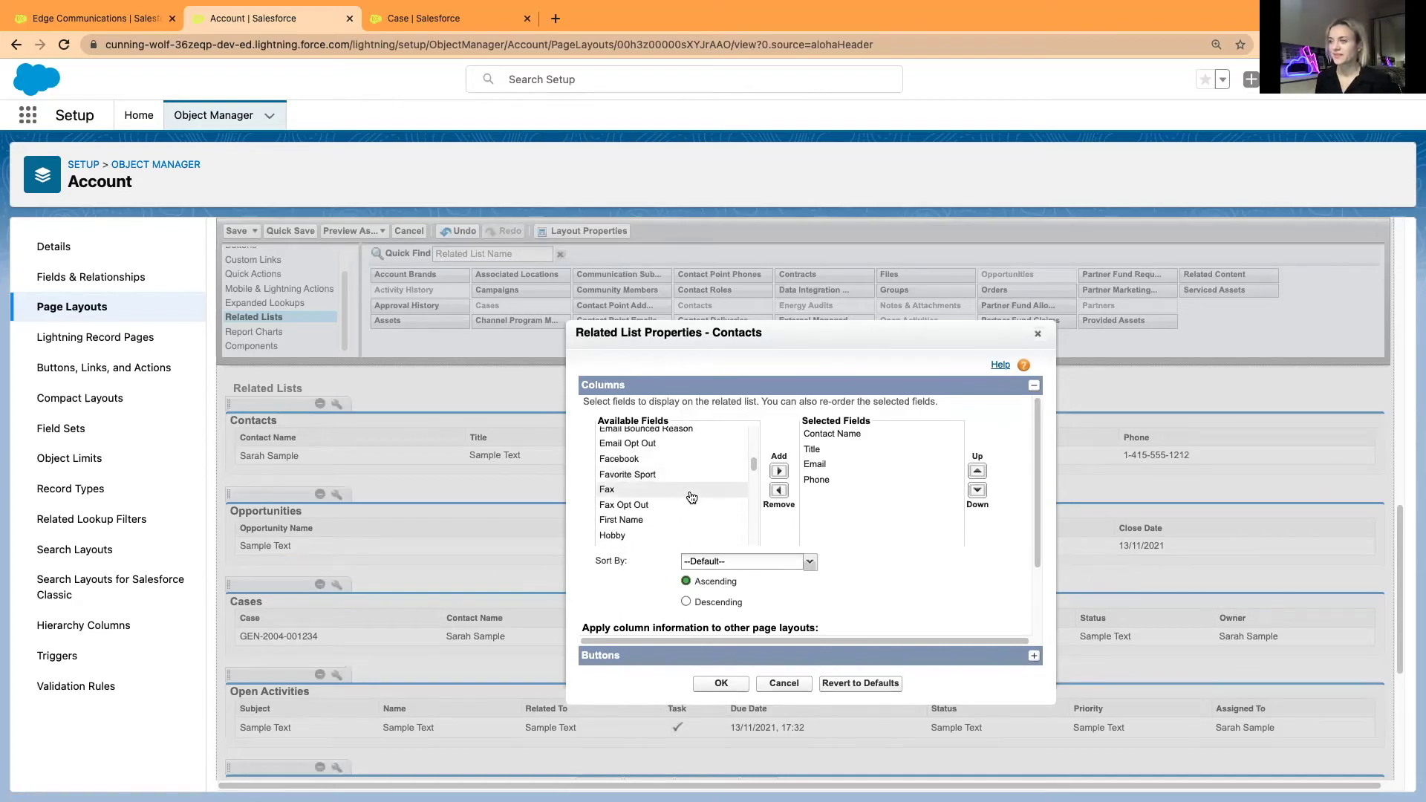
left_click(66, 20)
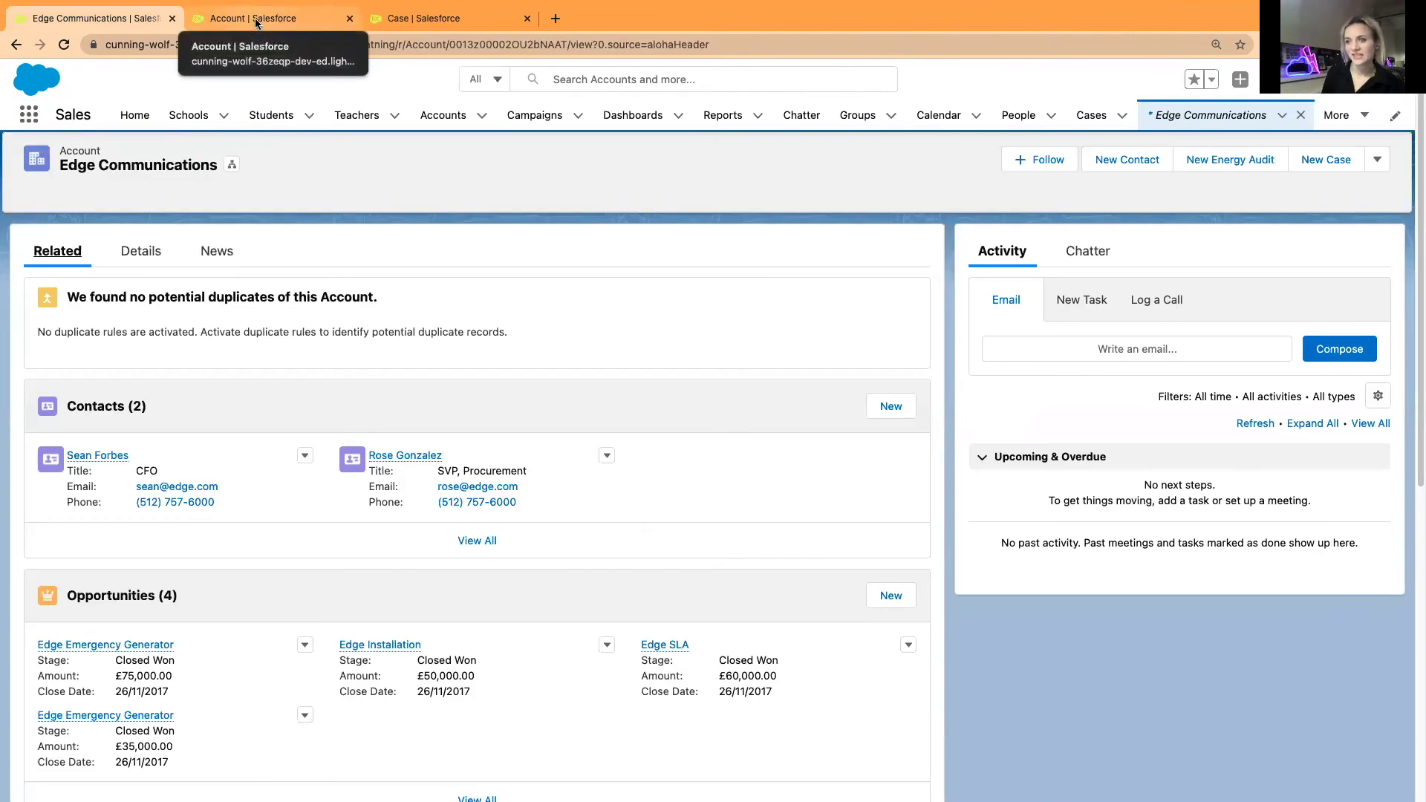
left_click(256, 20)
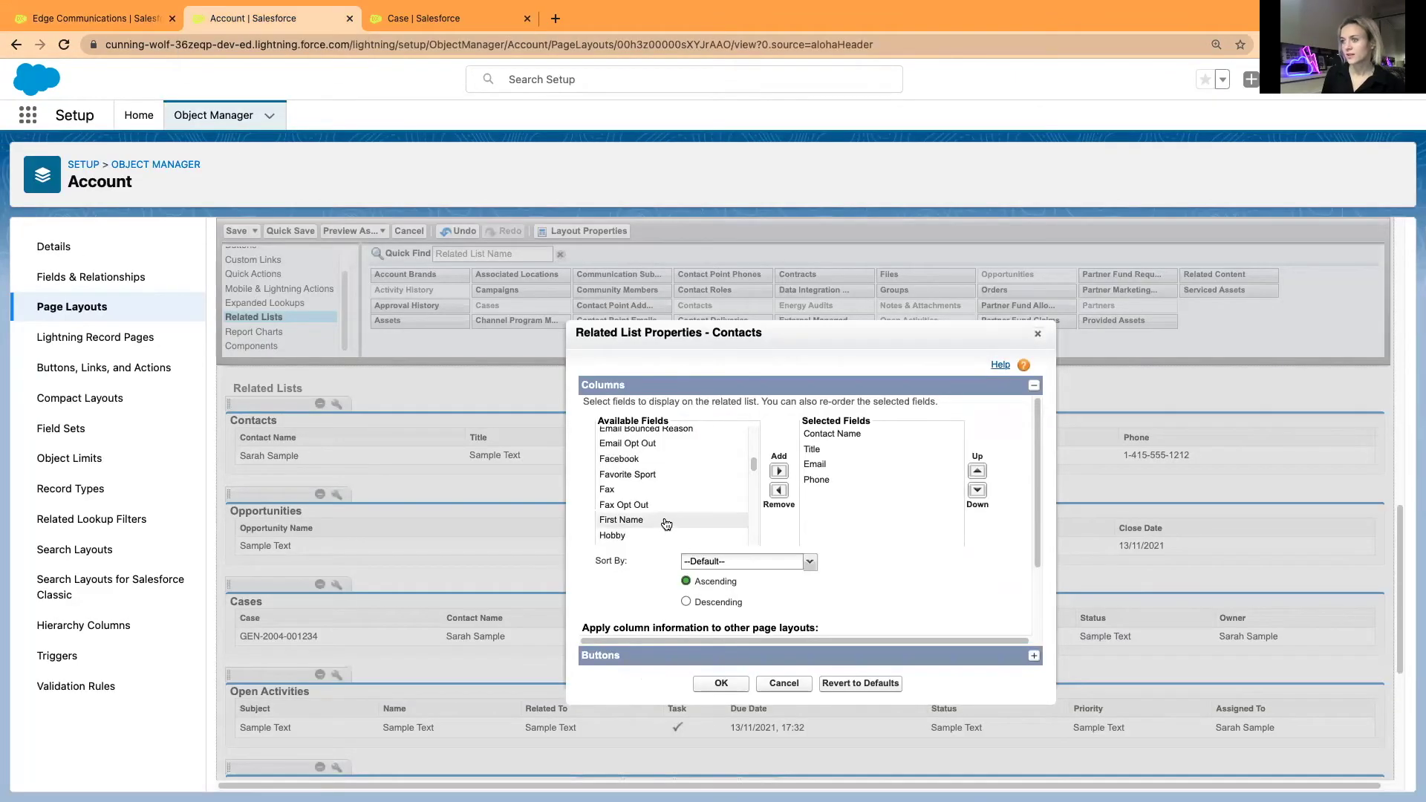
Step: Add Fax Opt Out to the selected fields of the Contacts related list and save the account layout
scroll(665, 520, "up", 3)
scroll(666, 520, "down", 4)
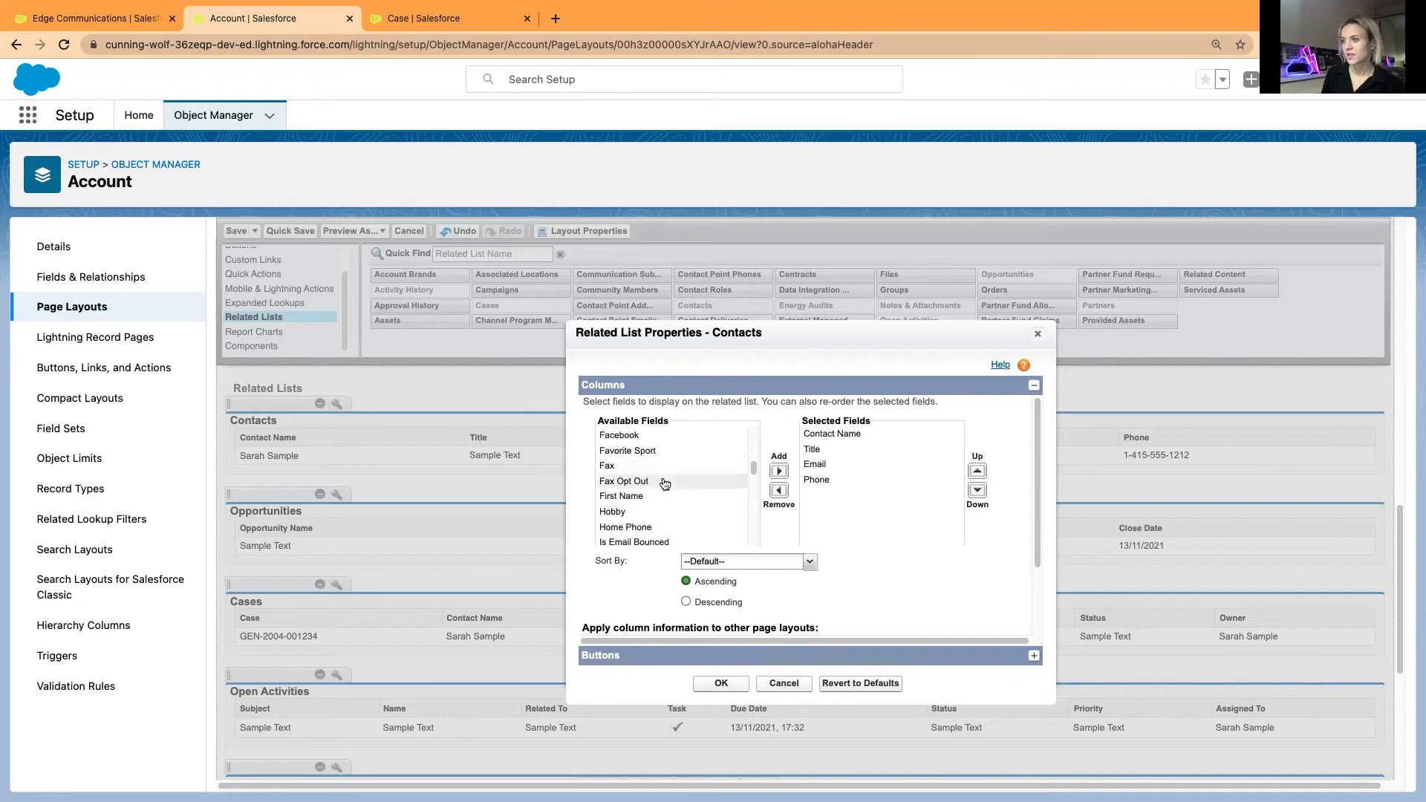
left_click(664, 482)
left_click(778, 470)
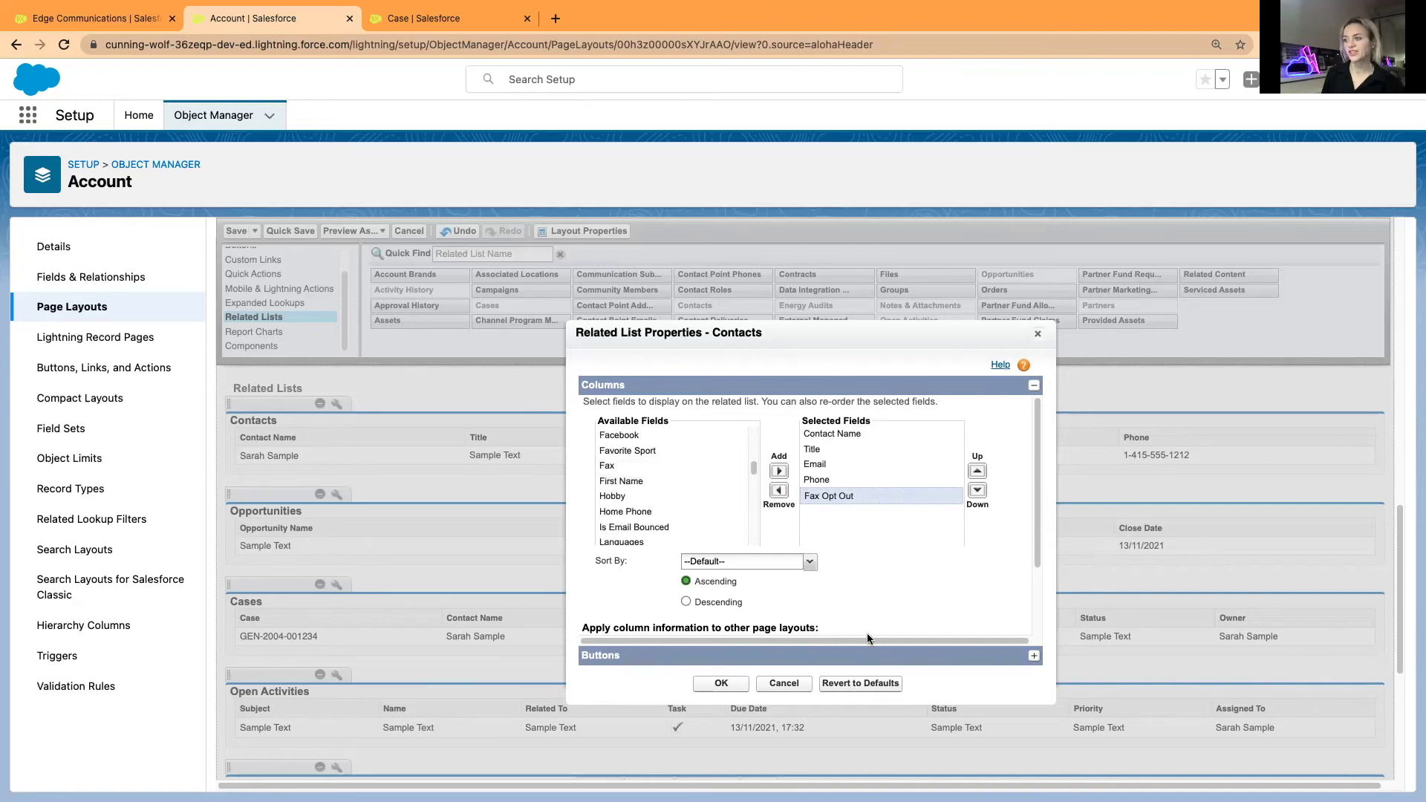
left_click(720, 682)
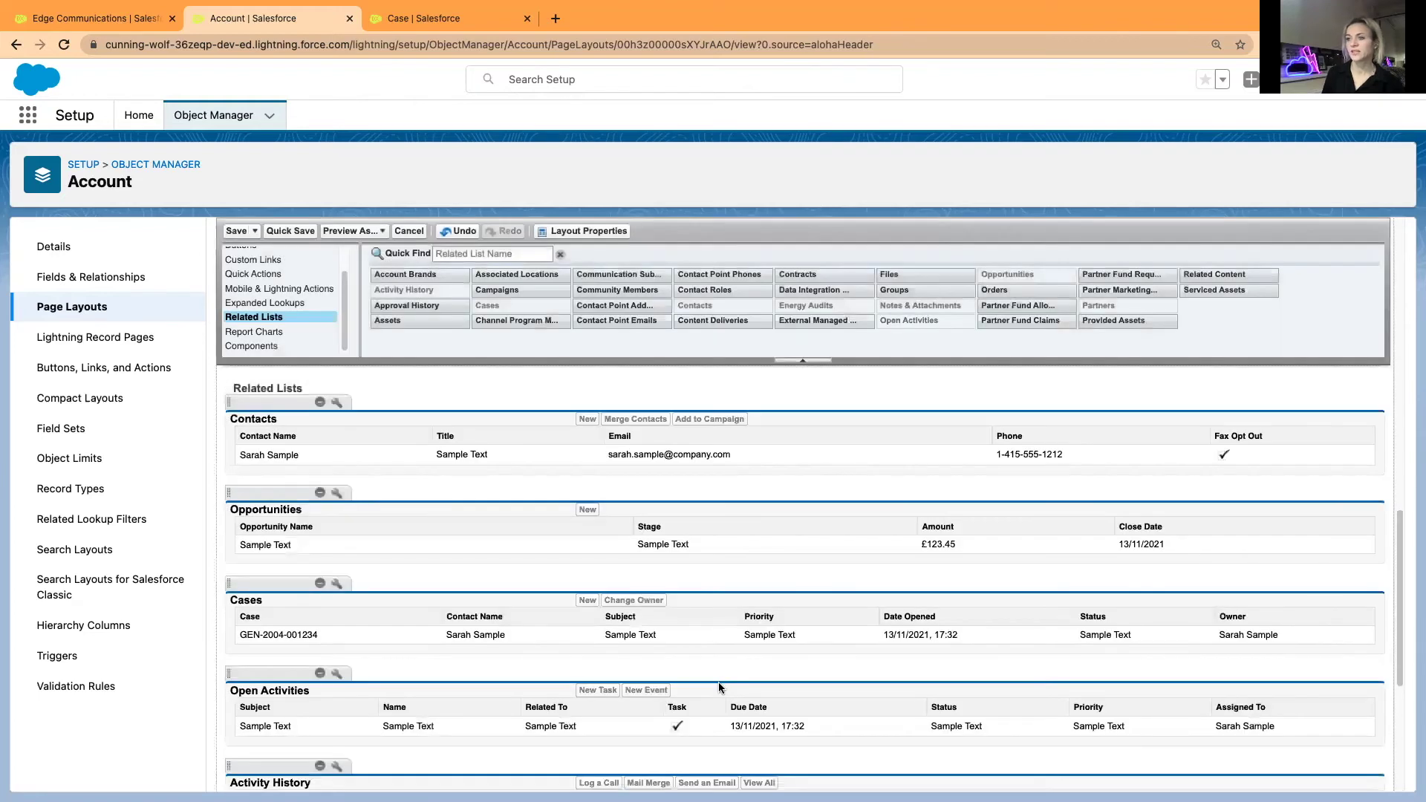
left_click(275, 230)
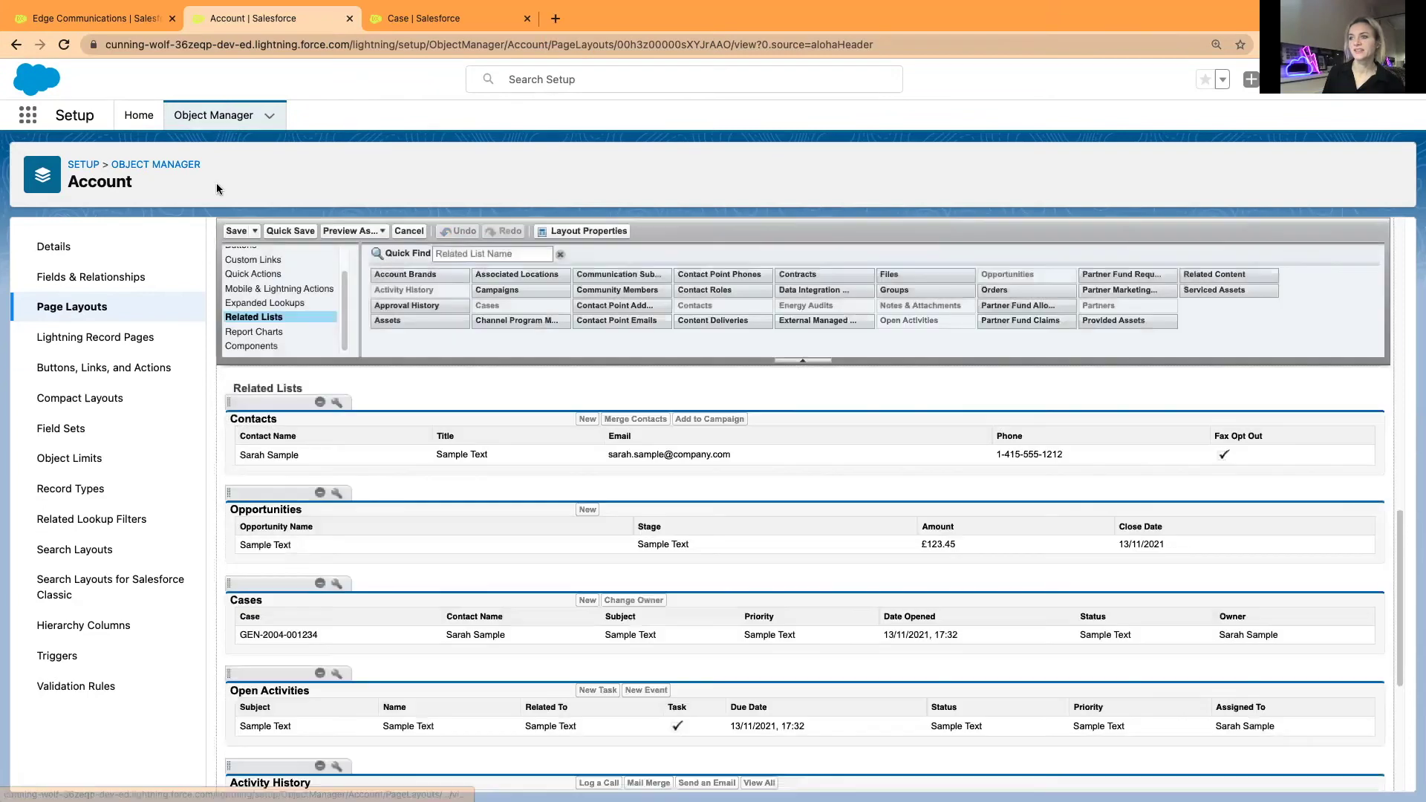
Step: Reload the Edge Communications record and compare its related lists, down to Partners and Energy Audits, with those in the account layout
left_click(84, 17)
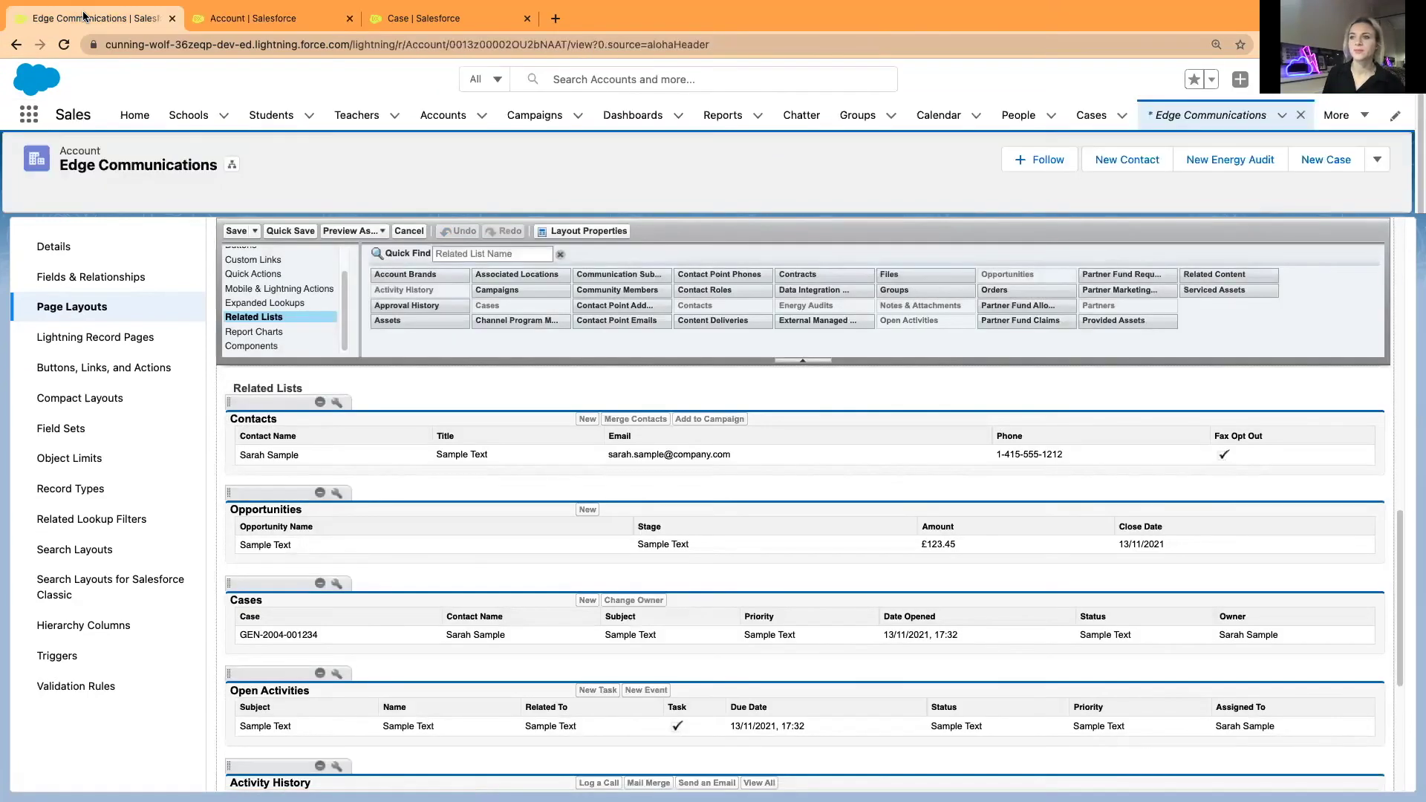
left_click(63, 45)
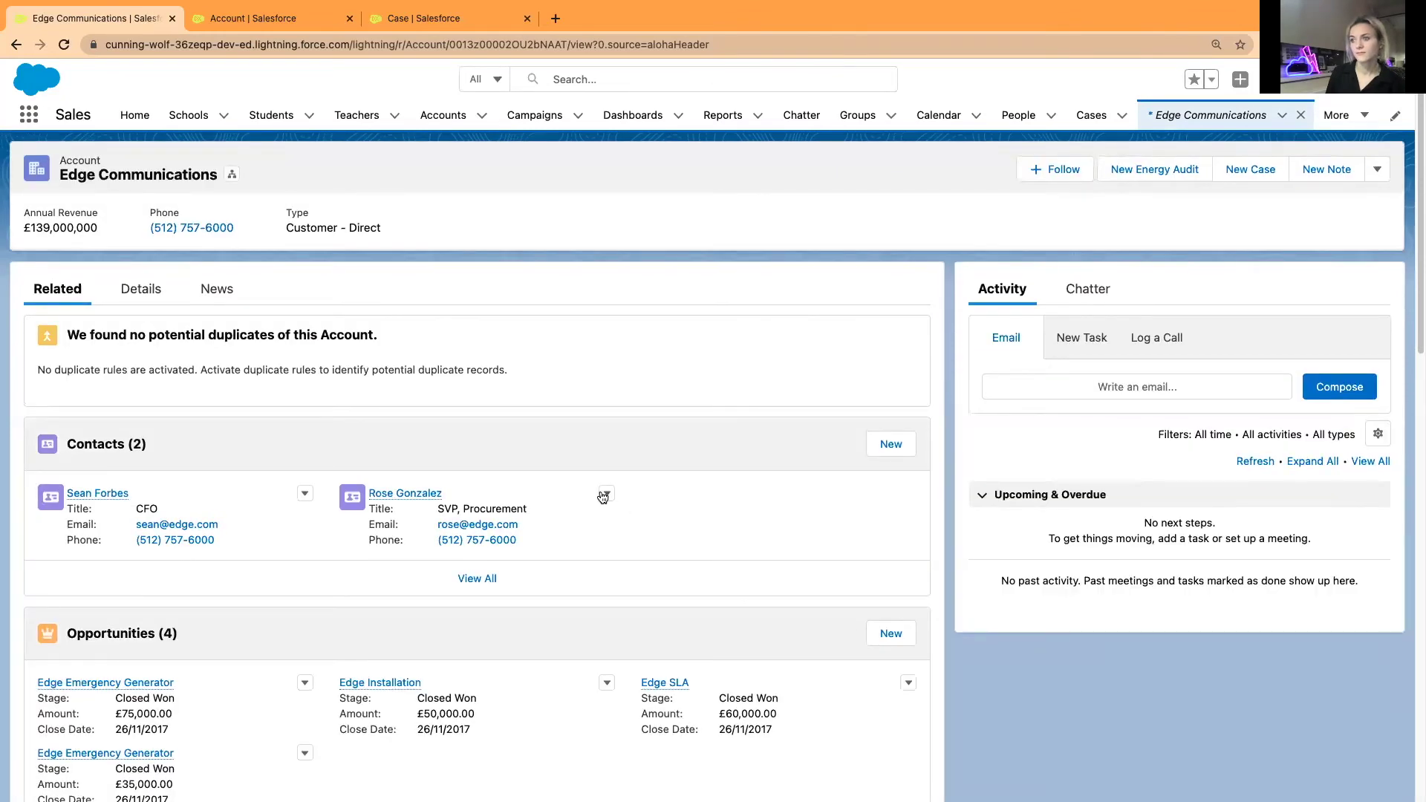
left_click(263, 8)
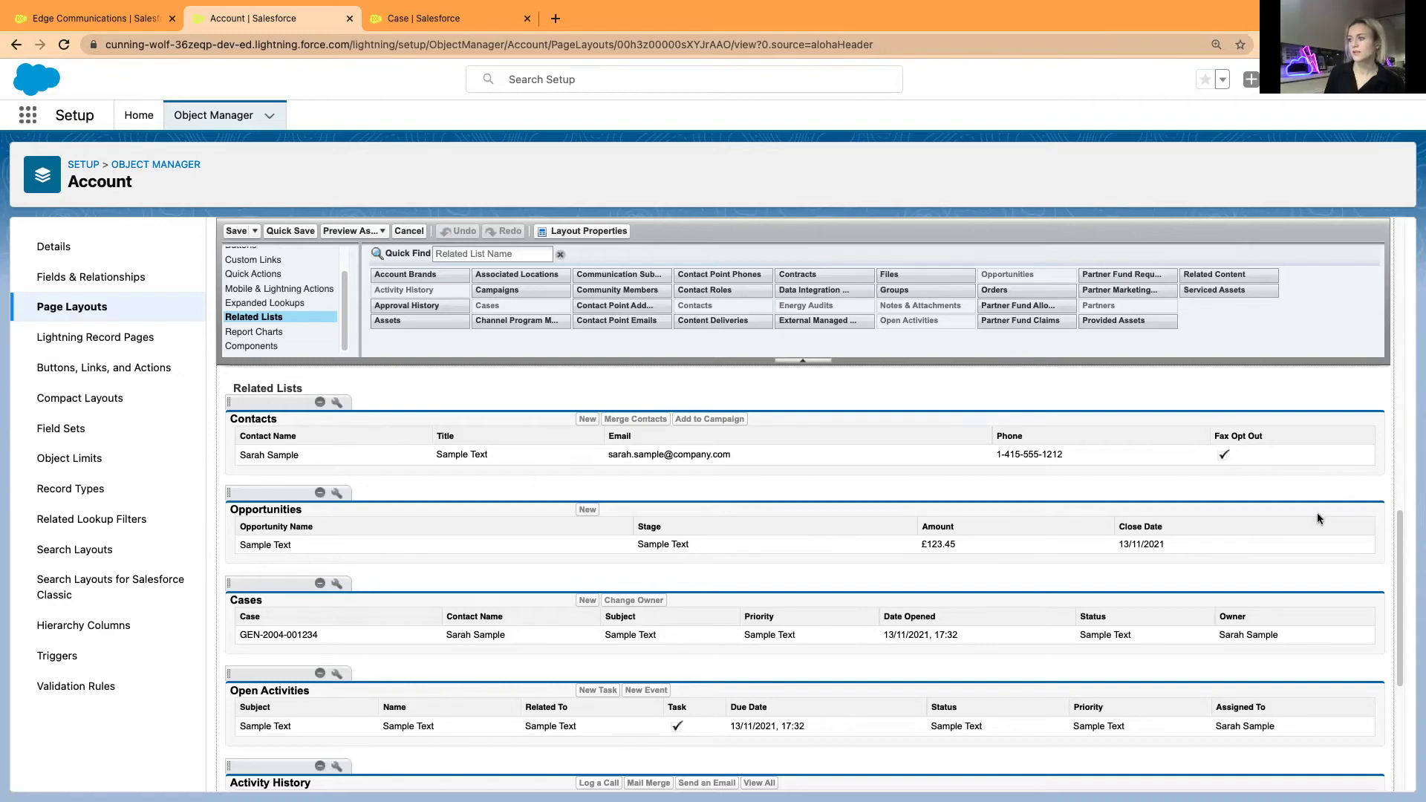
scroll(404, 551, "down", 5)
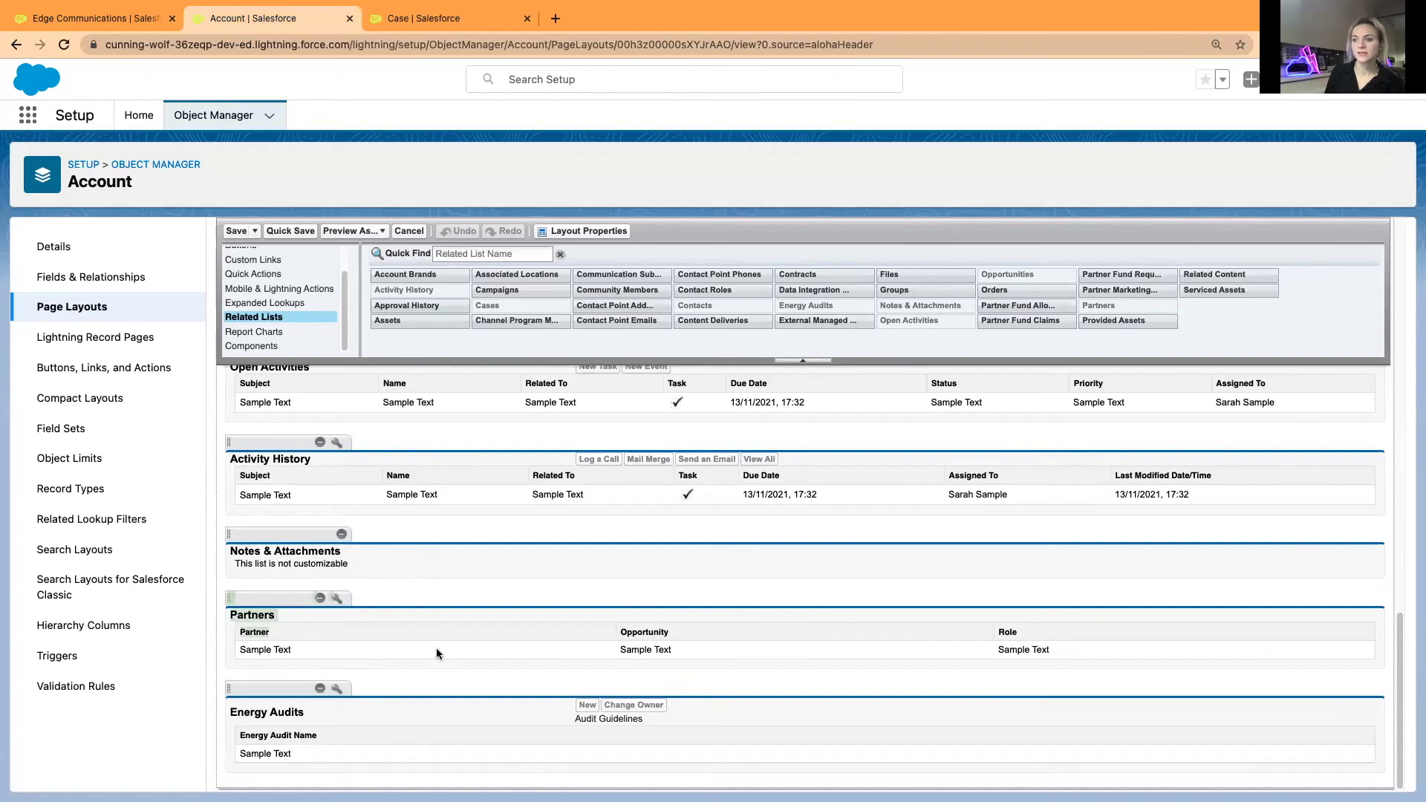
left_click(83, 28)
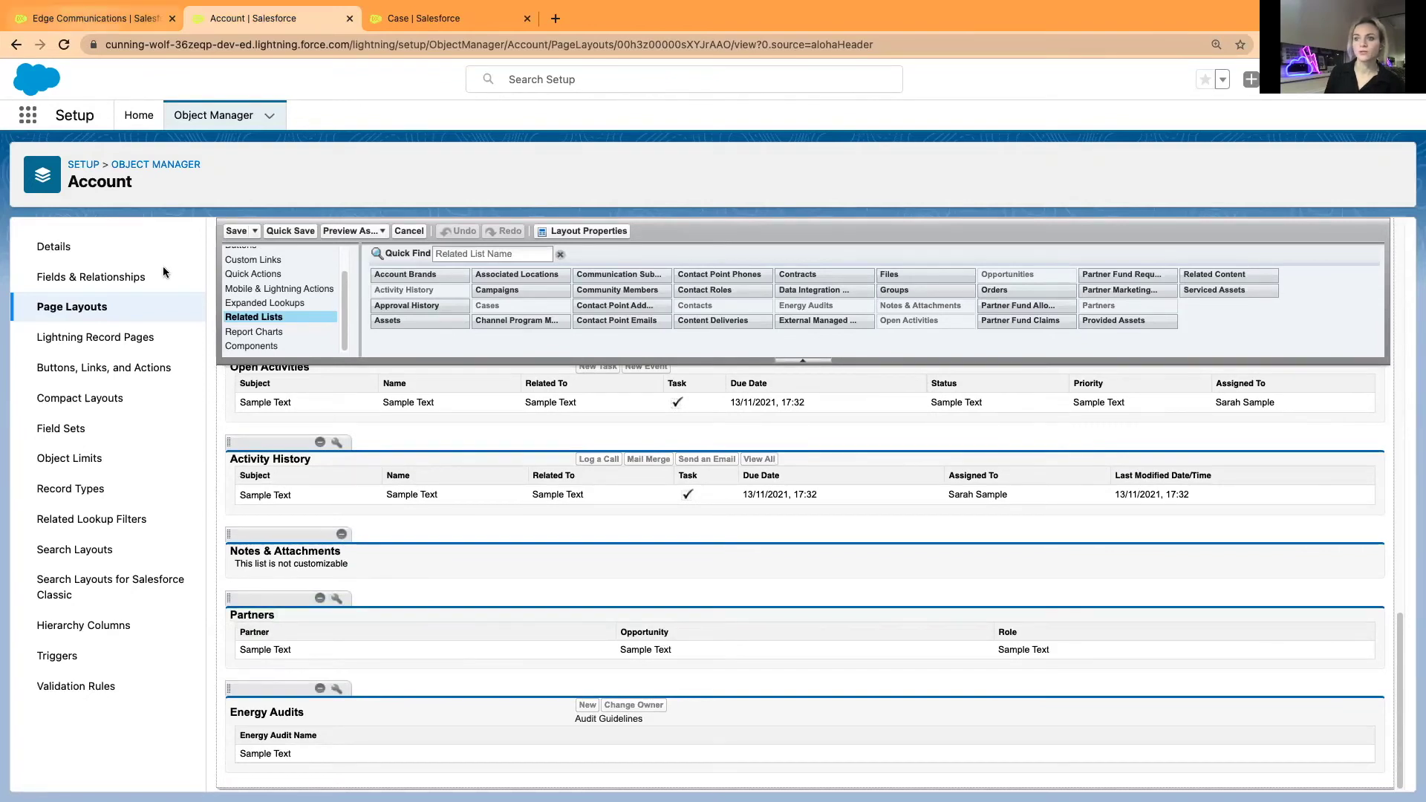
scroll(296, 466, "down", 8)
scroll(287, 483, "down", 5)
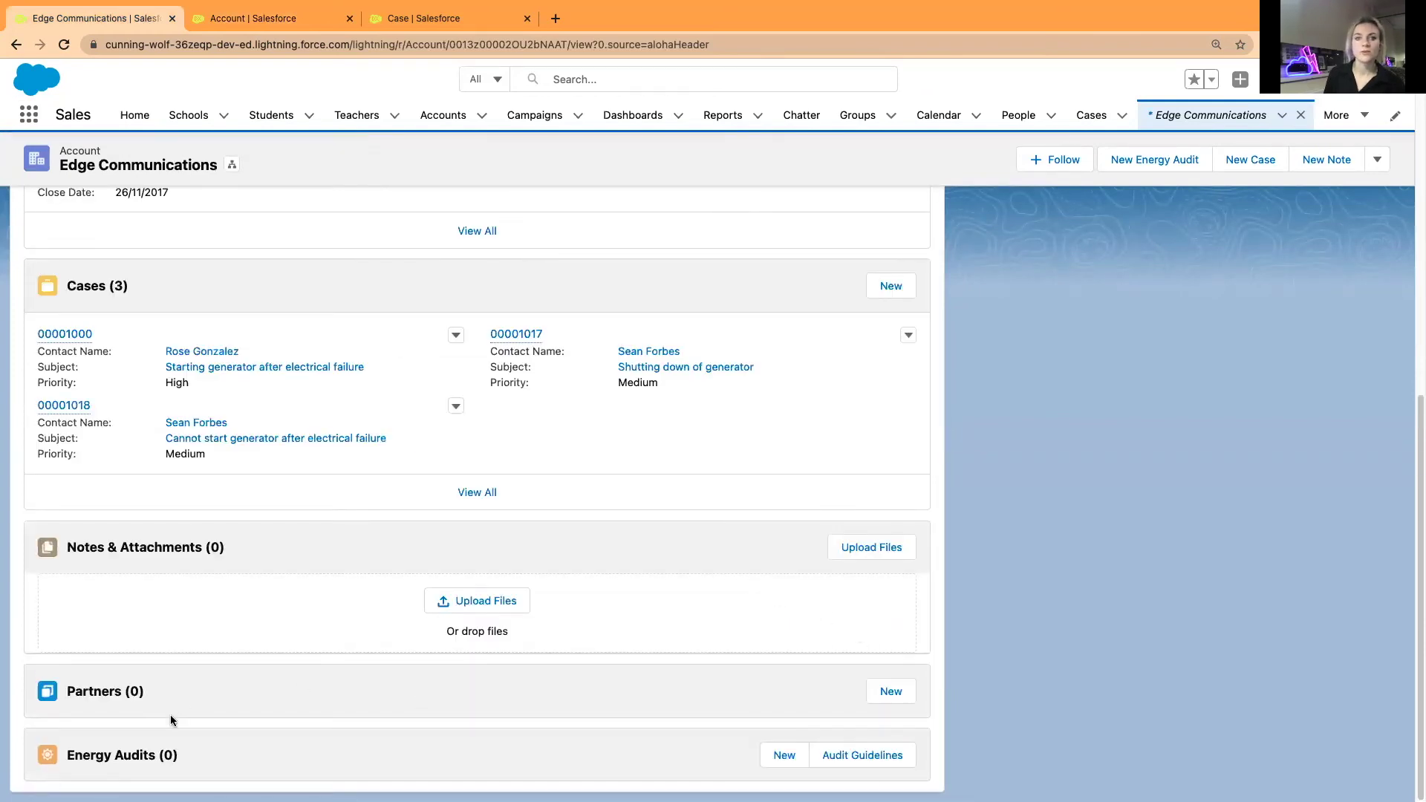
Step: Review the account layout from its top sections once more and return to the Account object's list of page layouts
left_click(246, 18)
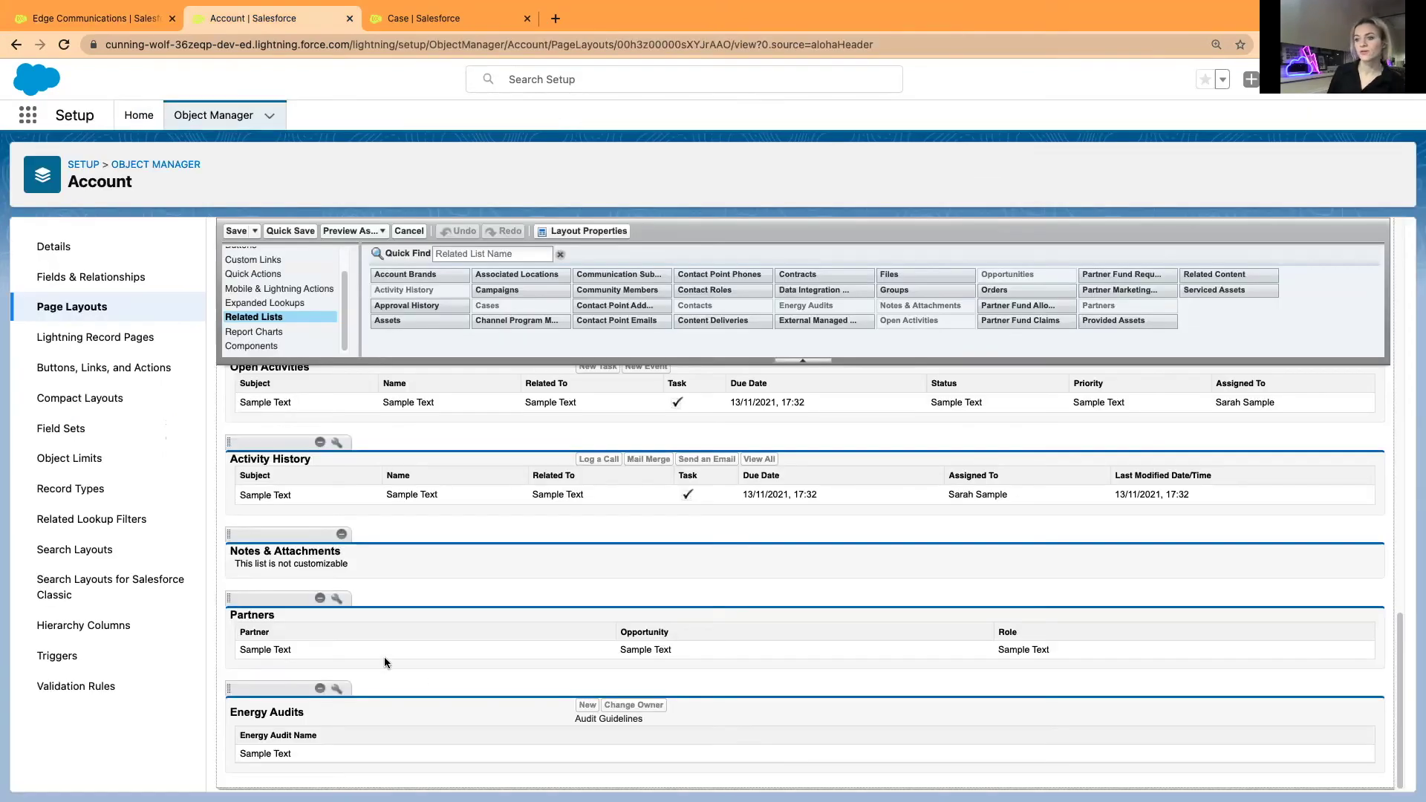
scroll(390, 650, "up", 15)
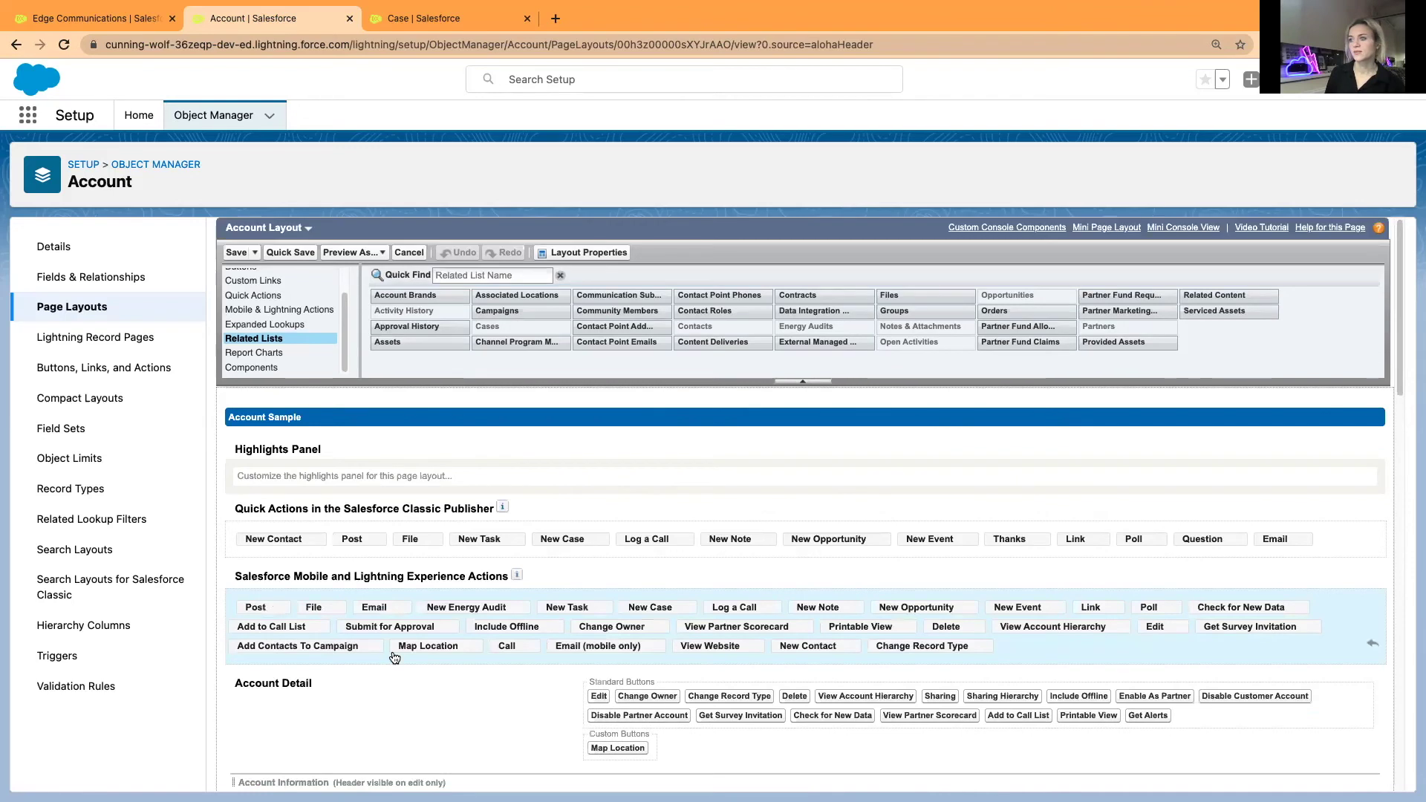
scroll(390, 649, "down", 5)
scroll(389, 649, "up", 5)
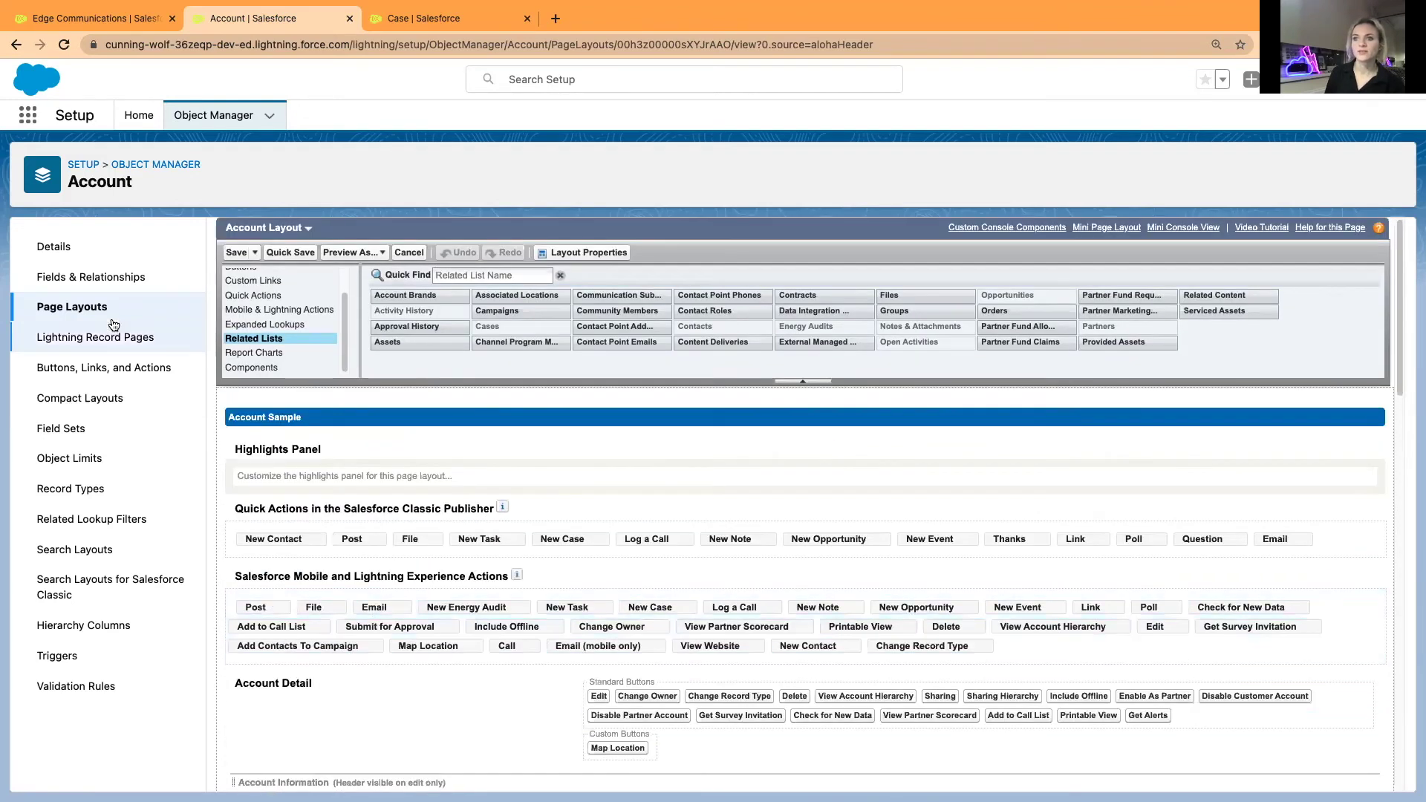
left_click(91, 308)
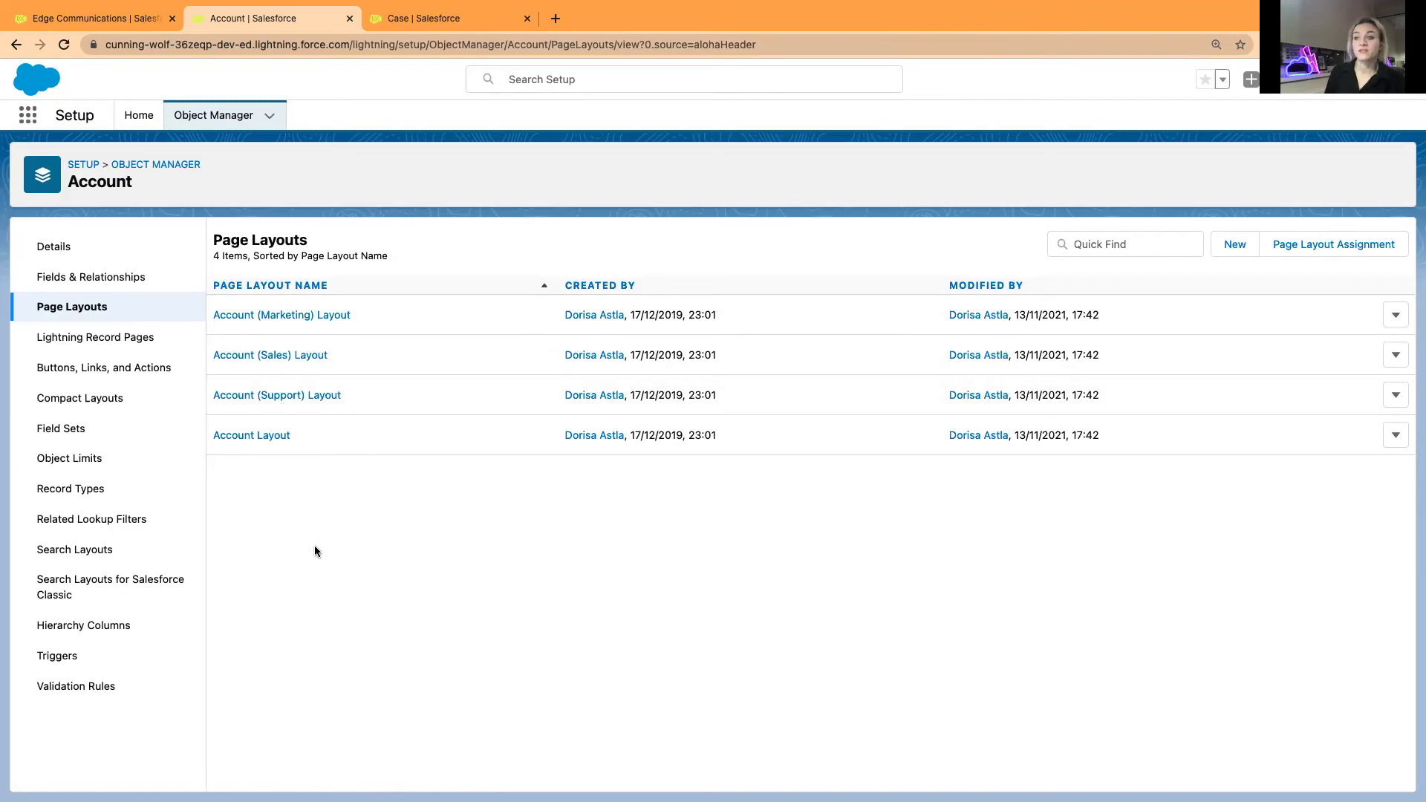
Step: Review the related lists and the detail fields of the Edge Communications account record
left_click(74, 18)
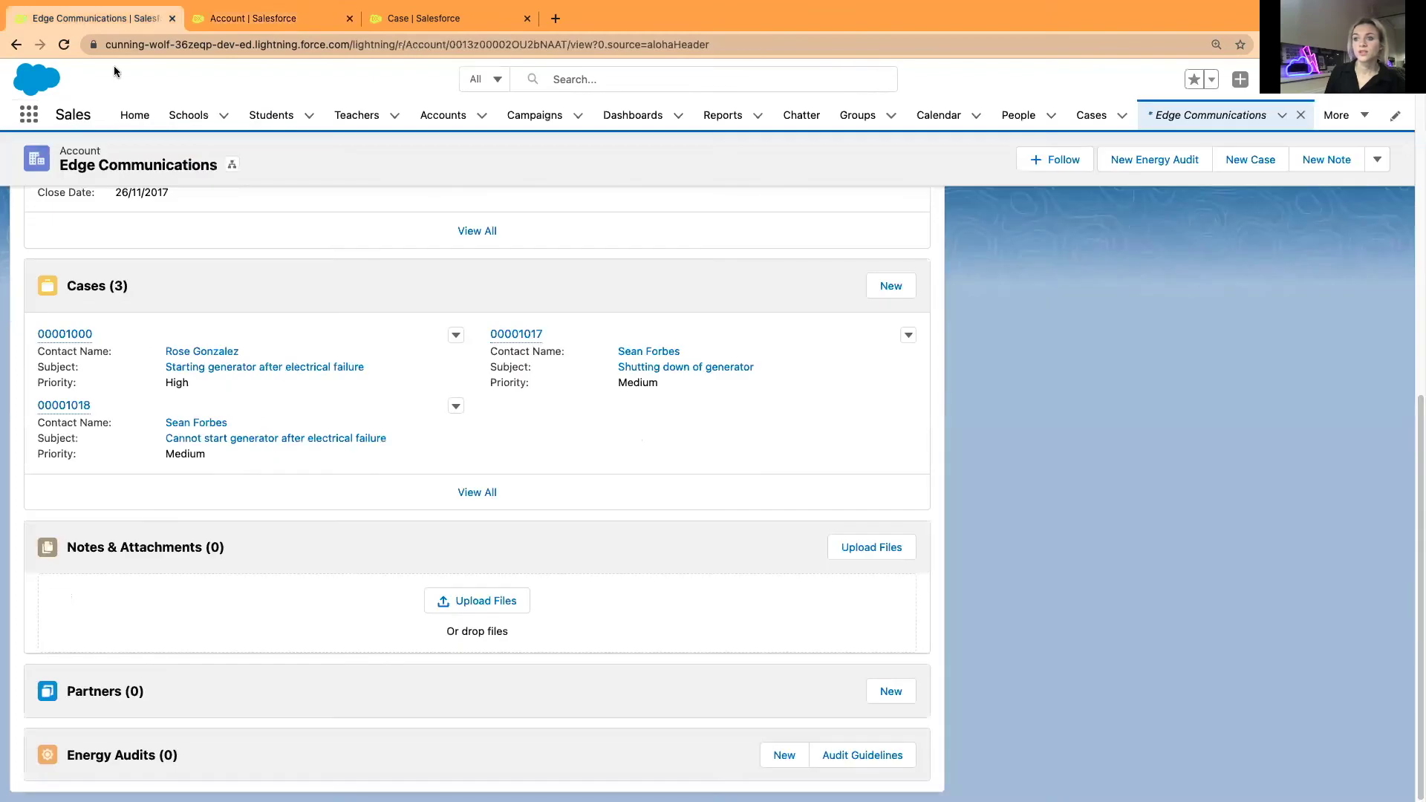
scroll(419, 505, "up", 10)
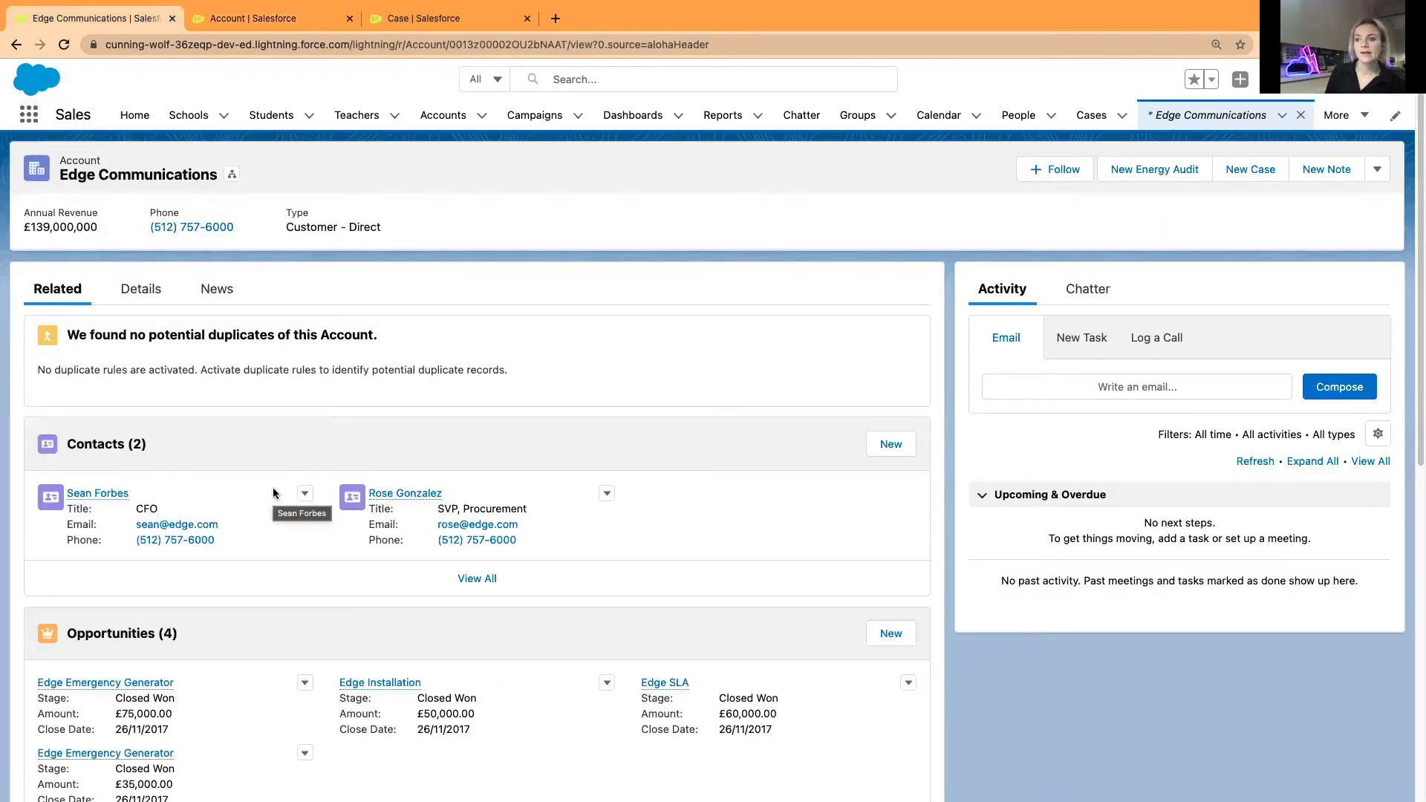
left_click(127, 294)
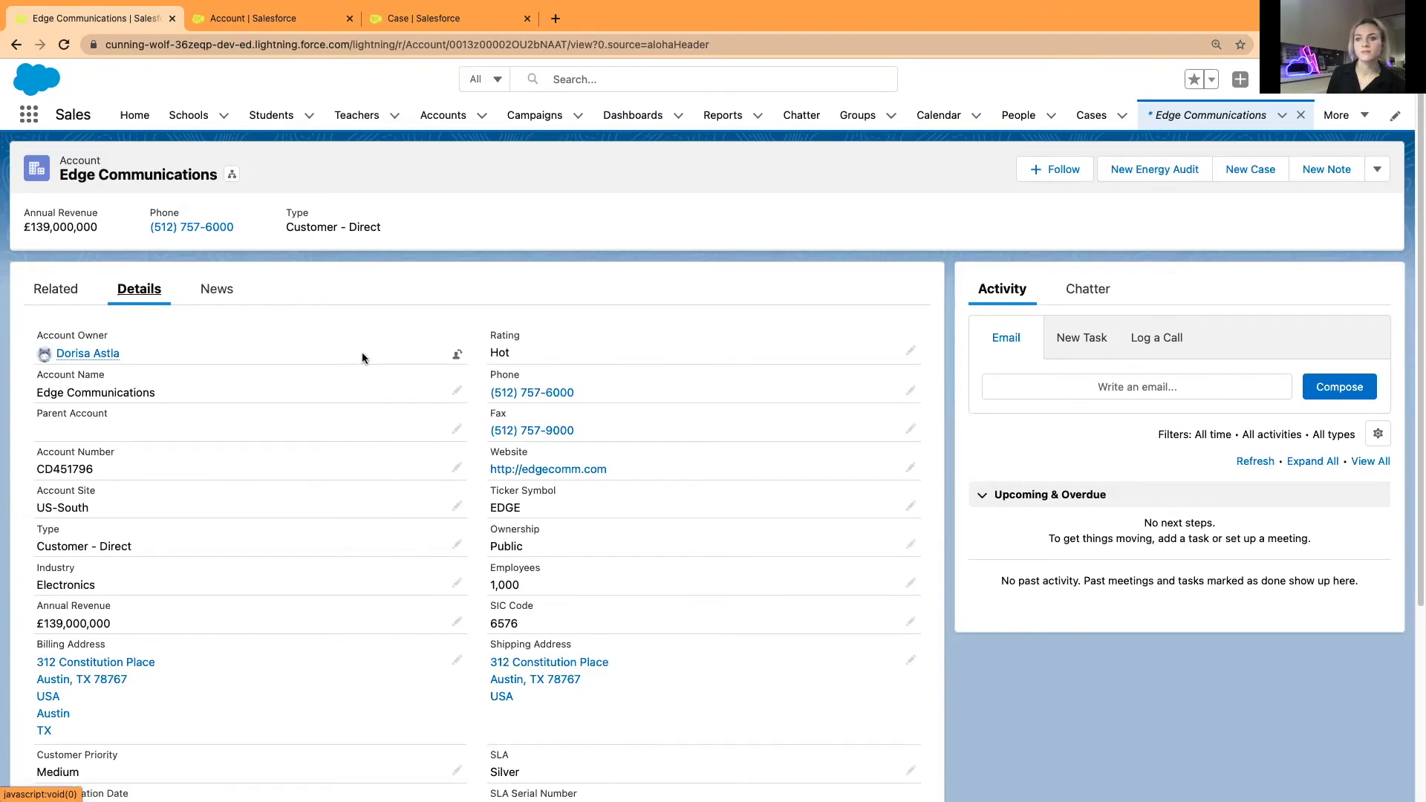
scroll(390, 478, "down", 5)
scroll(378, 513, "up", 5)
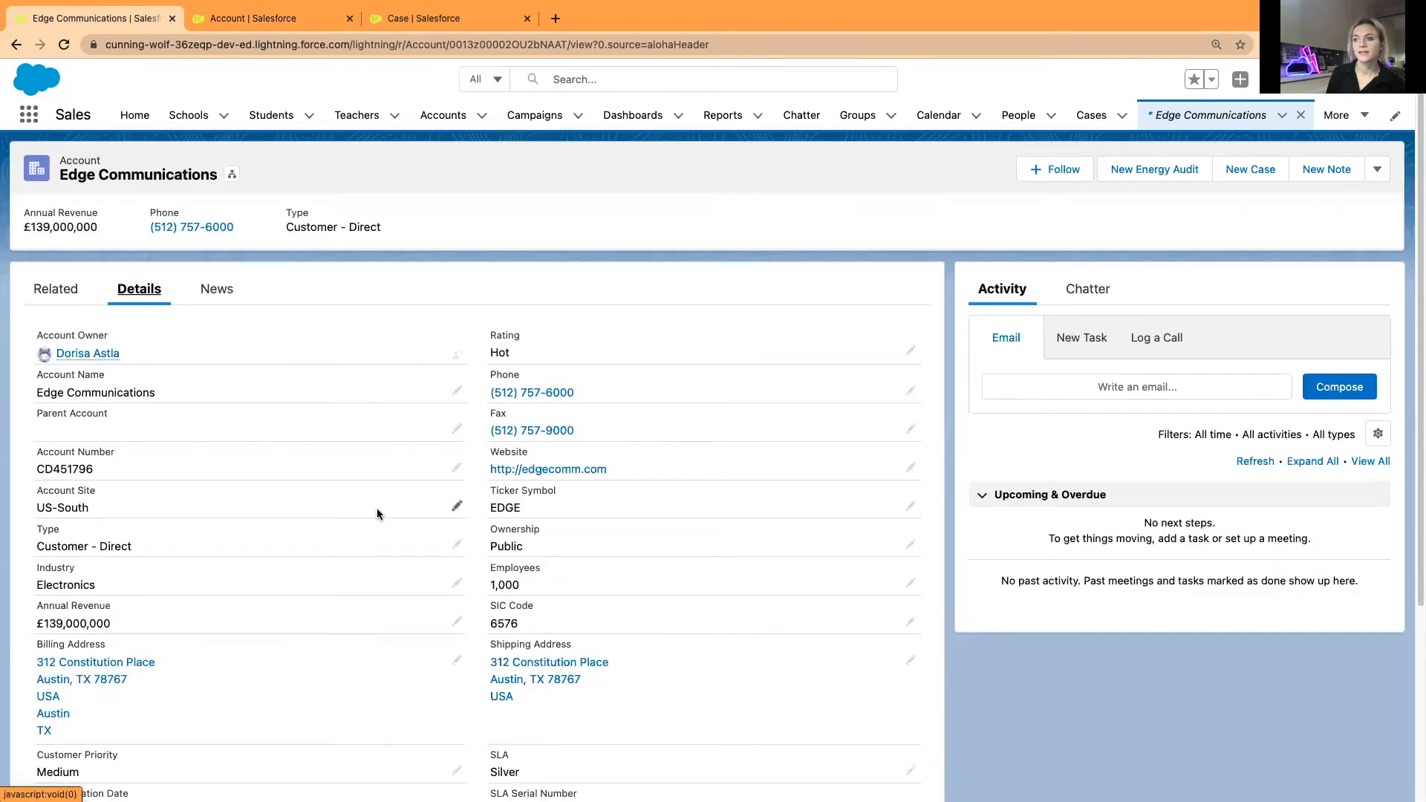
Step: Check the Account object's Lightning Record Pages and open the Edge Communications record page for editing in Lightning App Builder
left_click(278, 20)
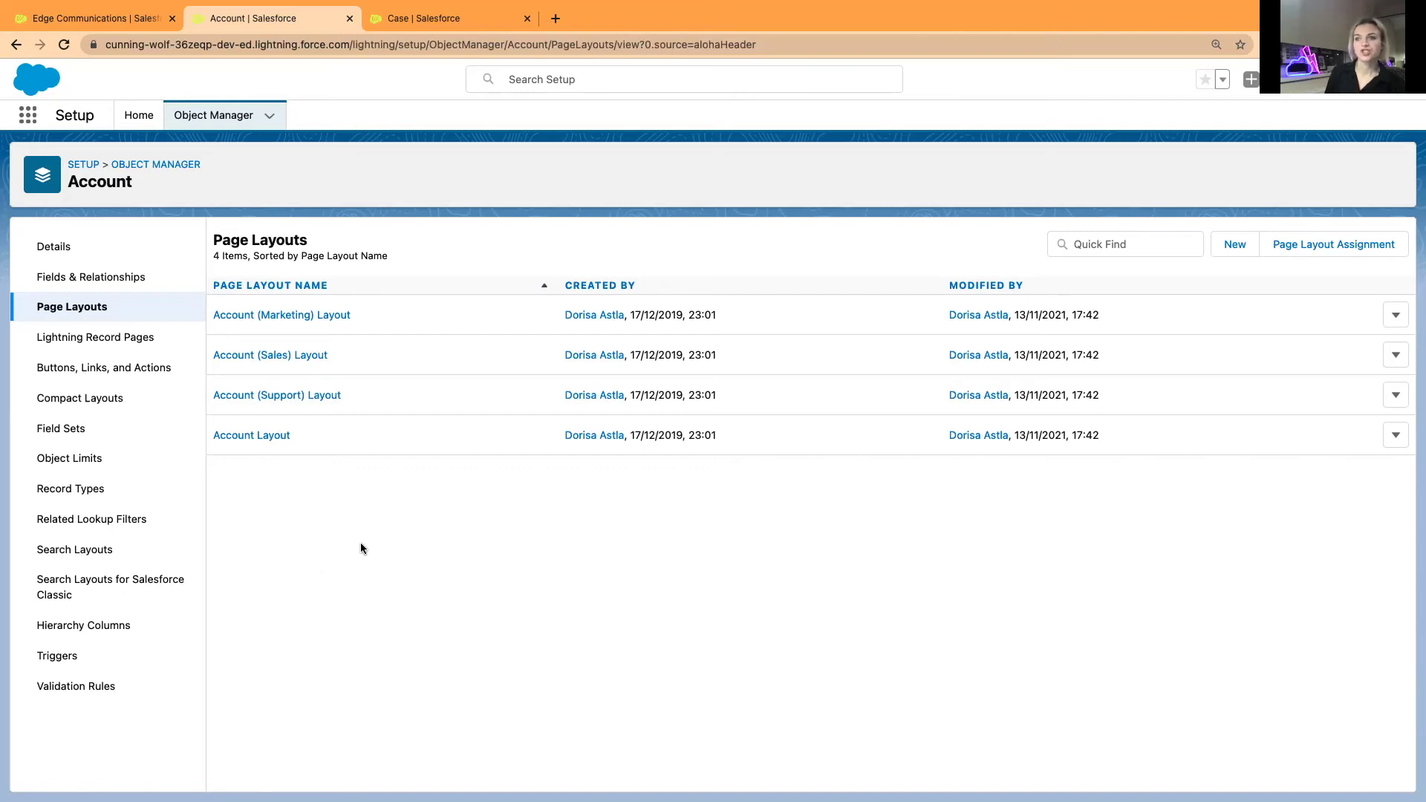
left_click(91, 336)
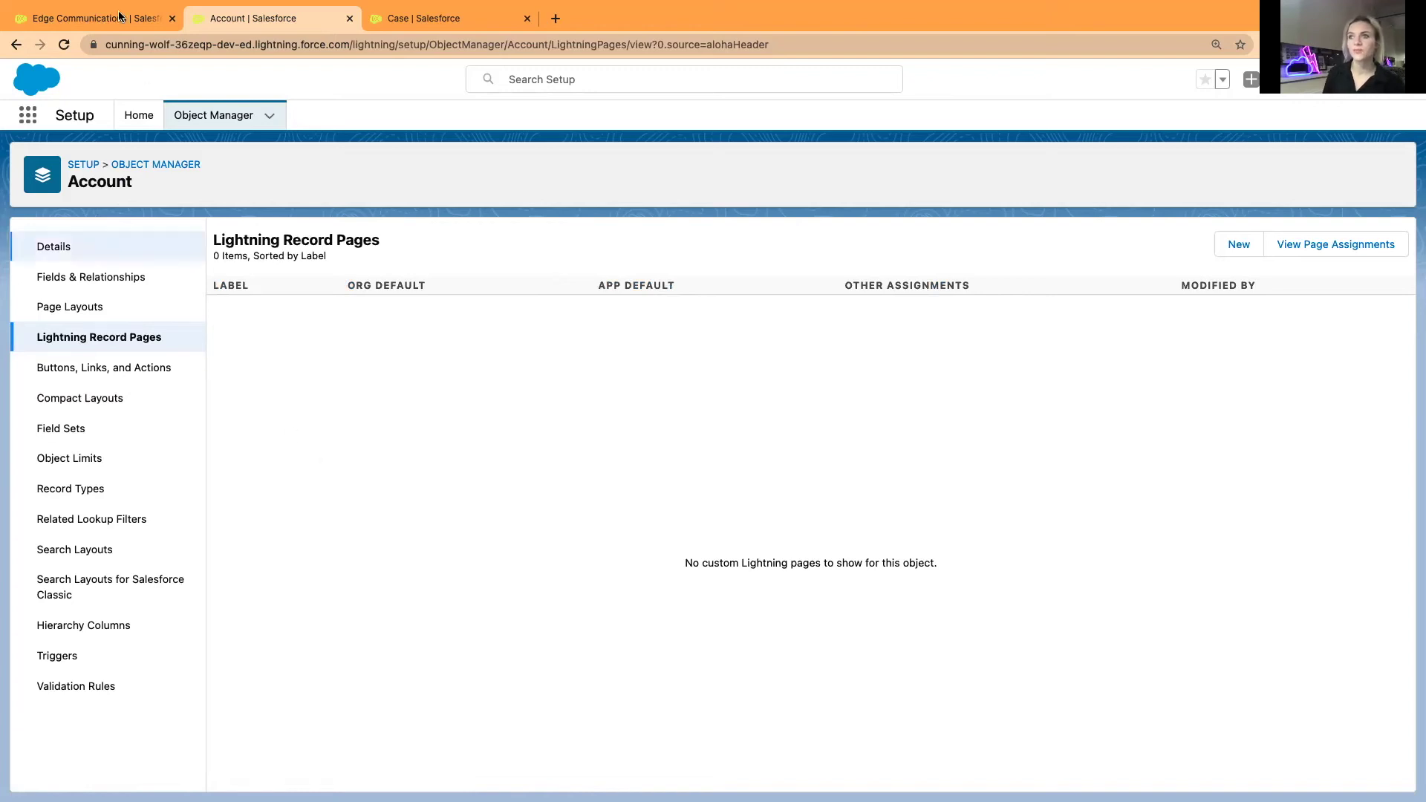
left_click(89, 19)
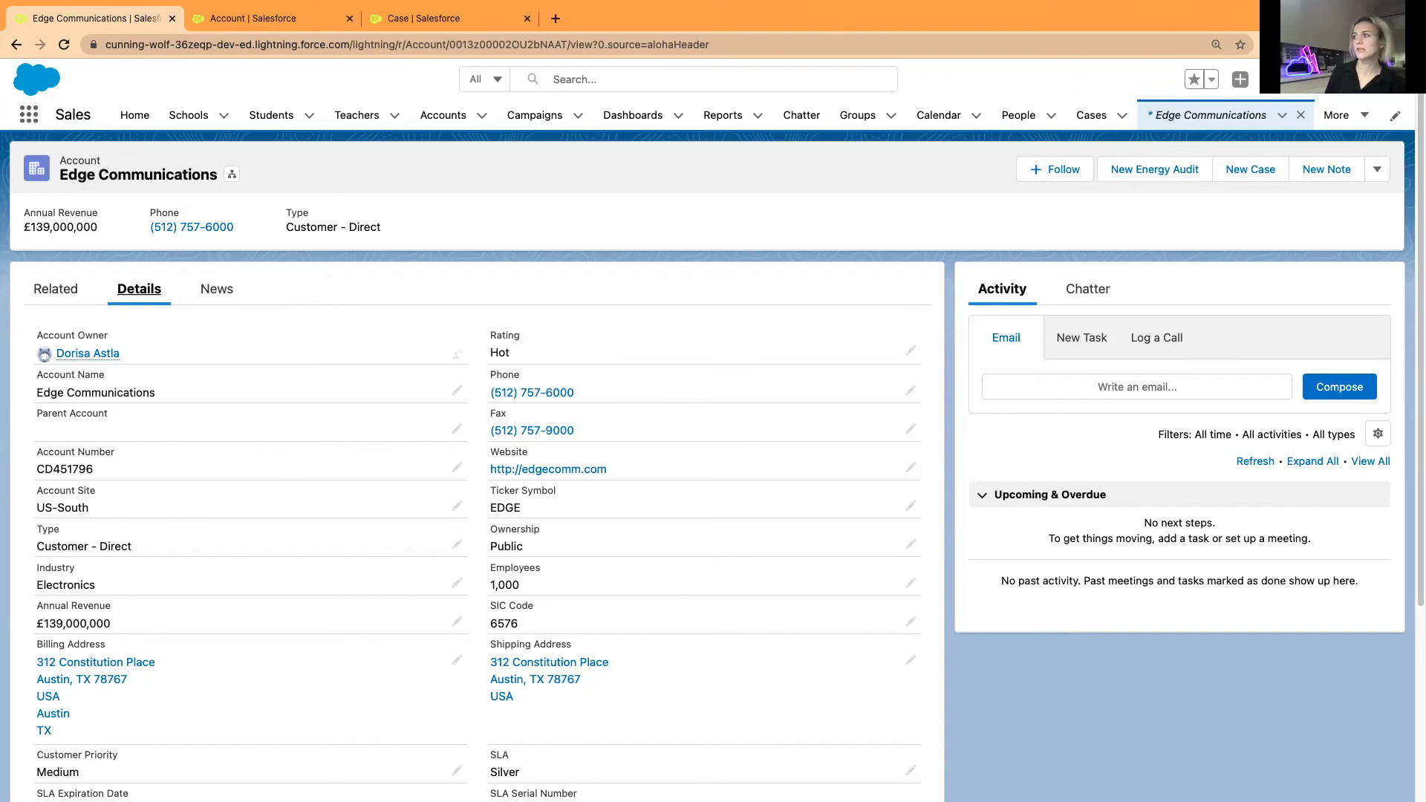
left_click(1308, 78)
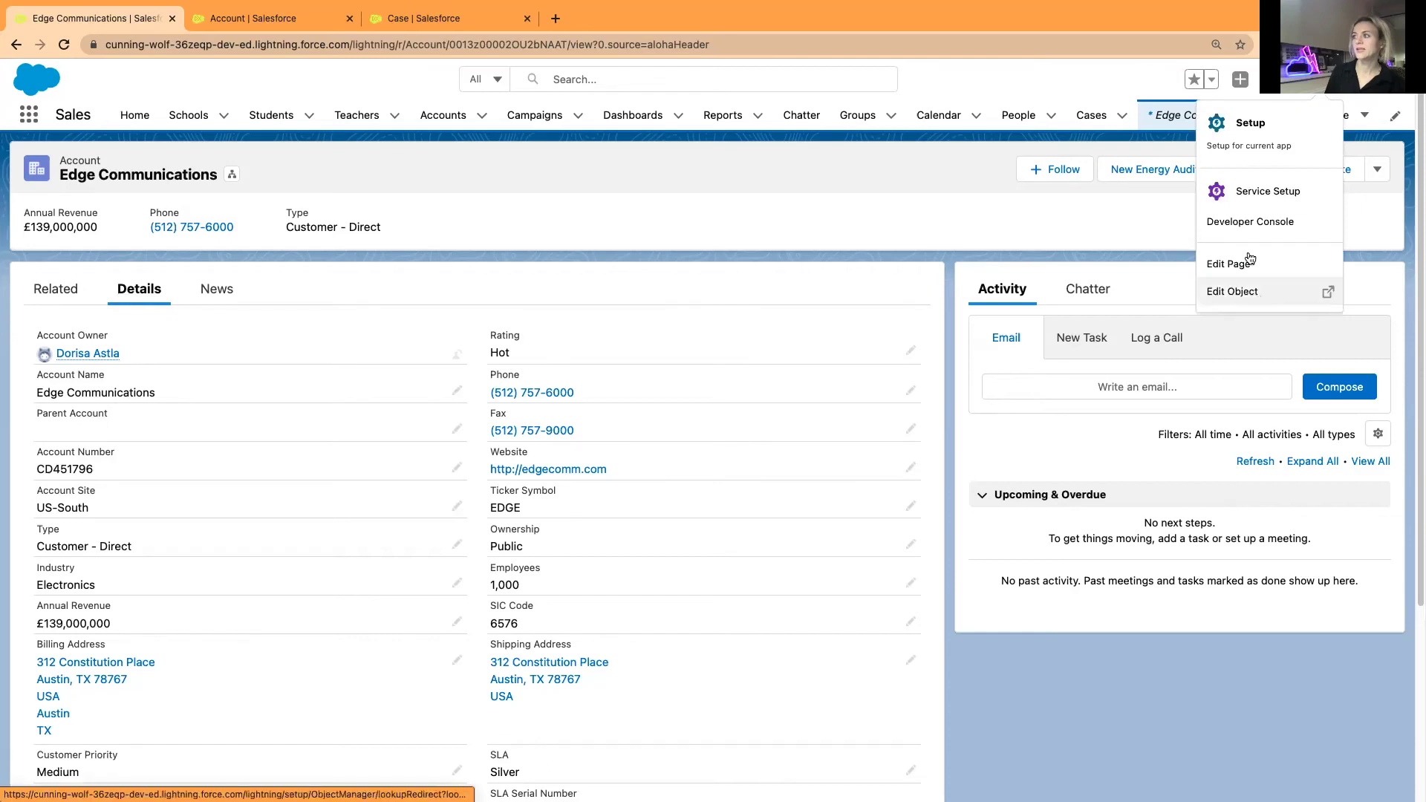
left_click(1204, 264)
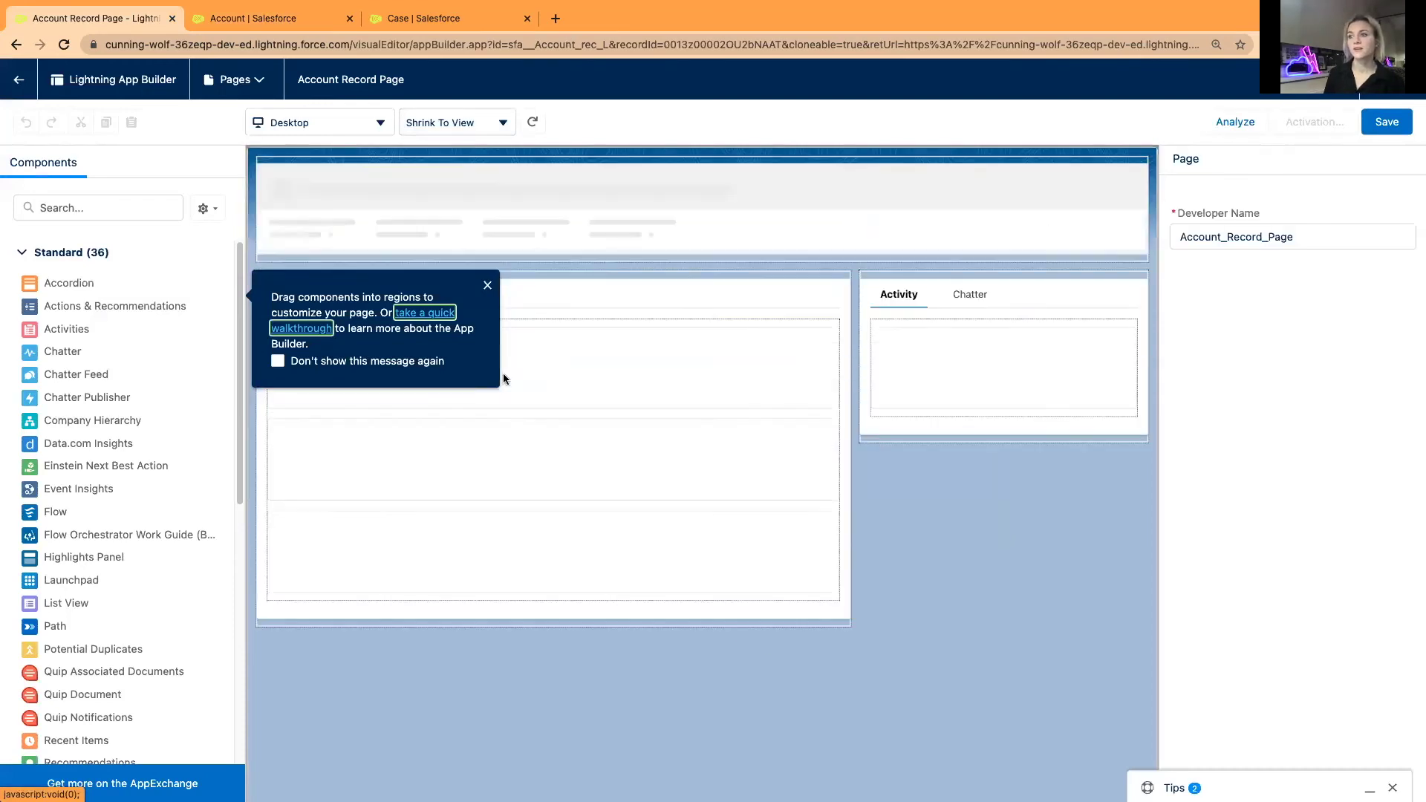
left_click(487, 288)
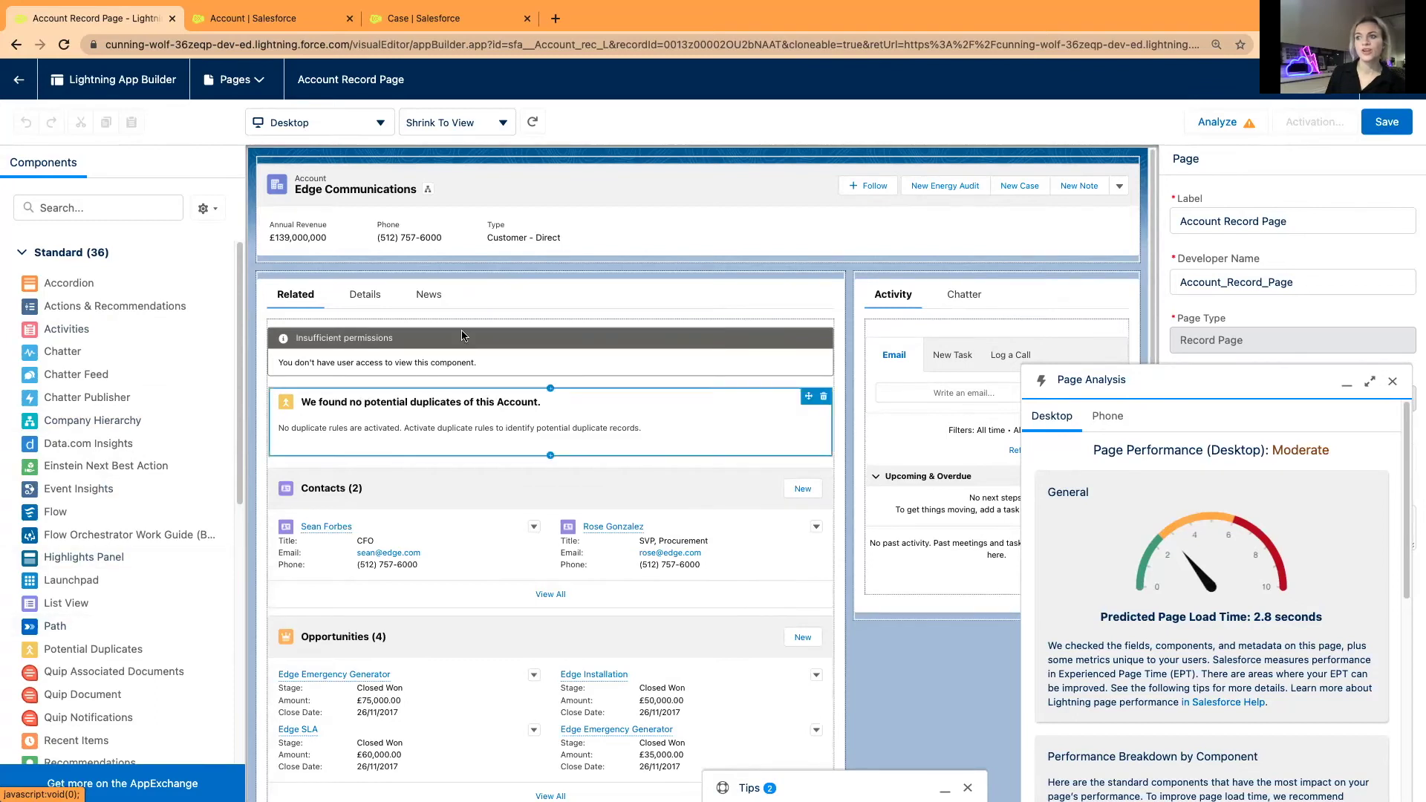
Step: Show the Details tab of the account record page, dismiss the page analysis, and revisit the Account object's Lightning Record Pages for comparison
left_click(352, 296)
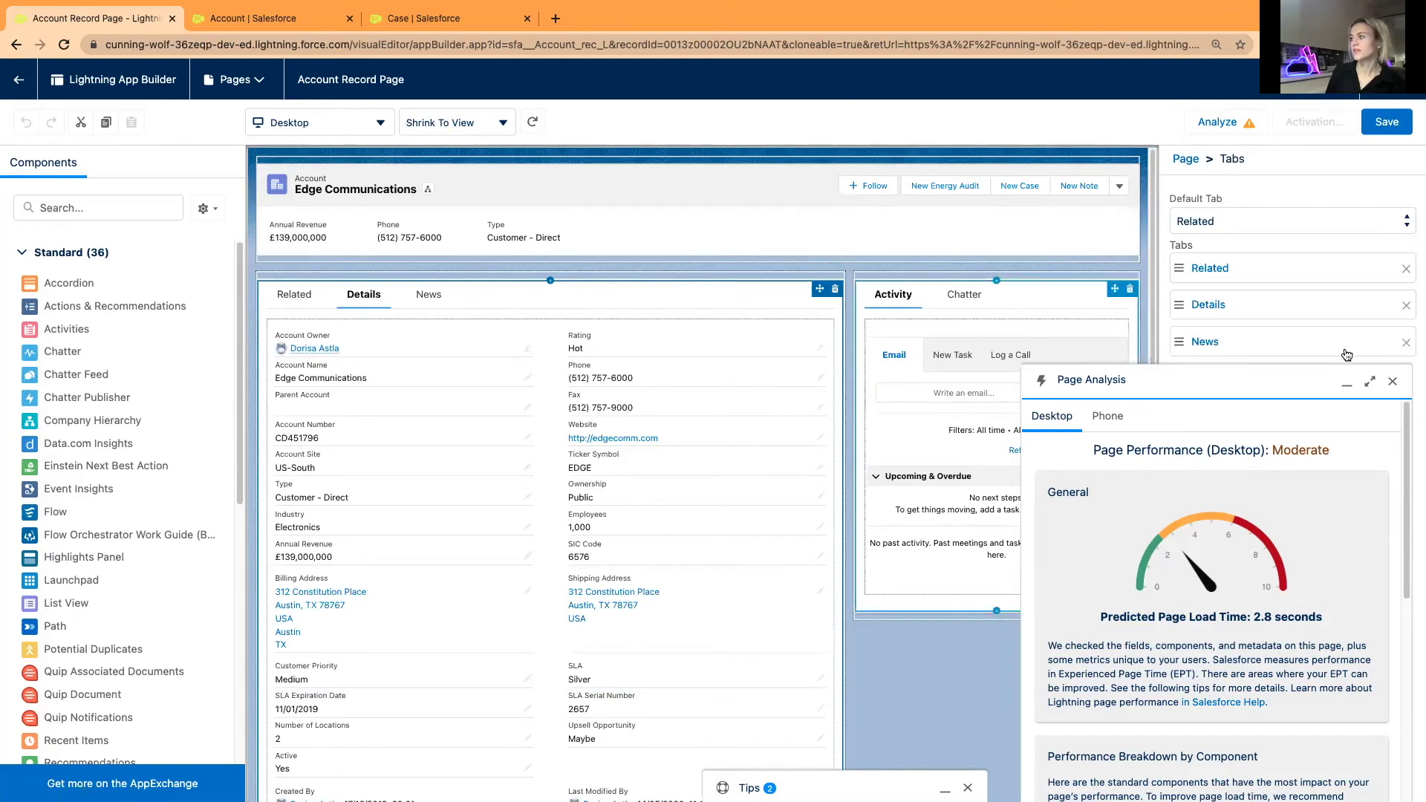
left_click(1392, 383)
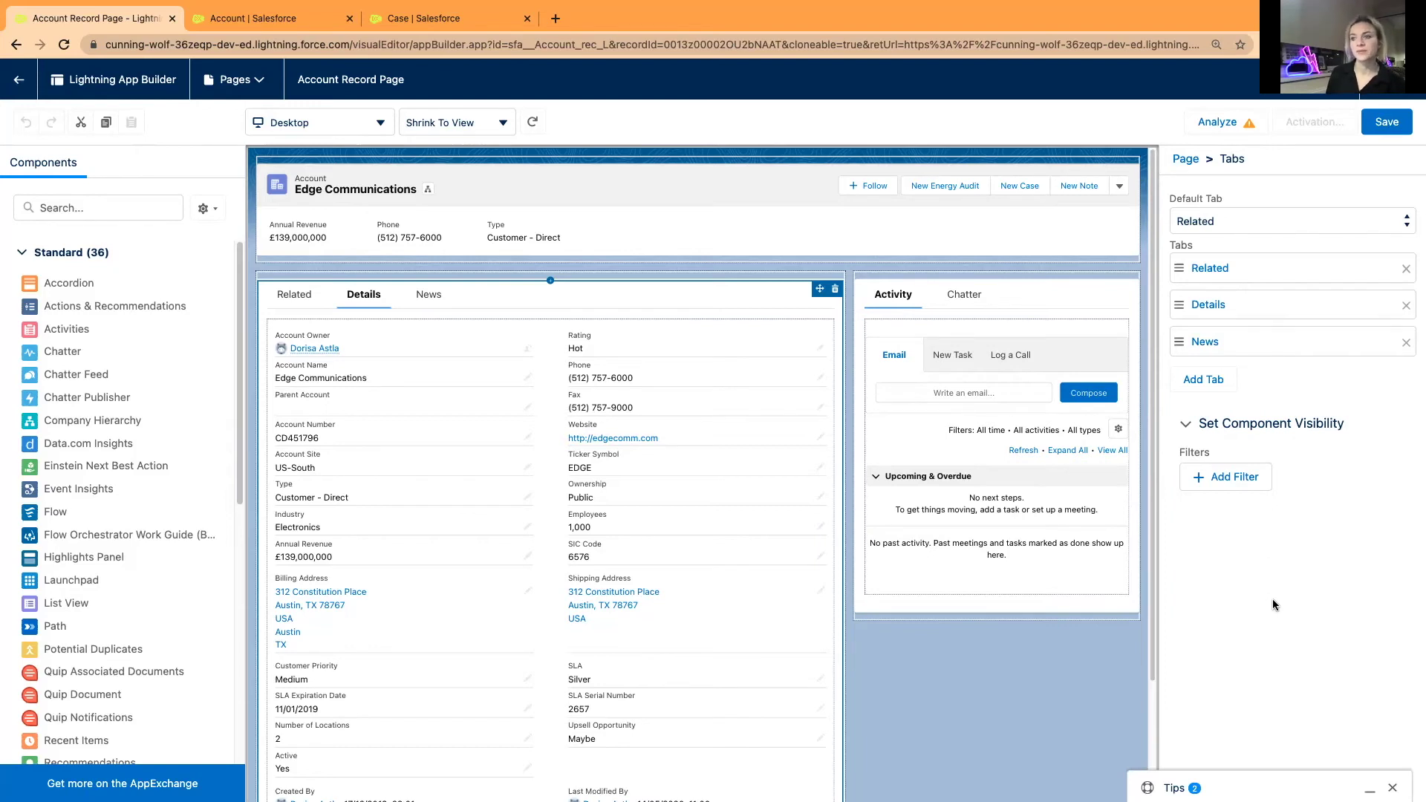
left_click(250, 22)
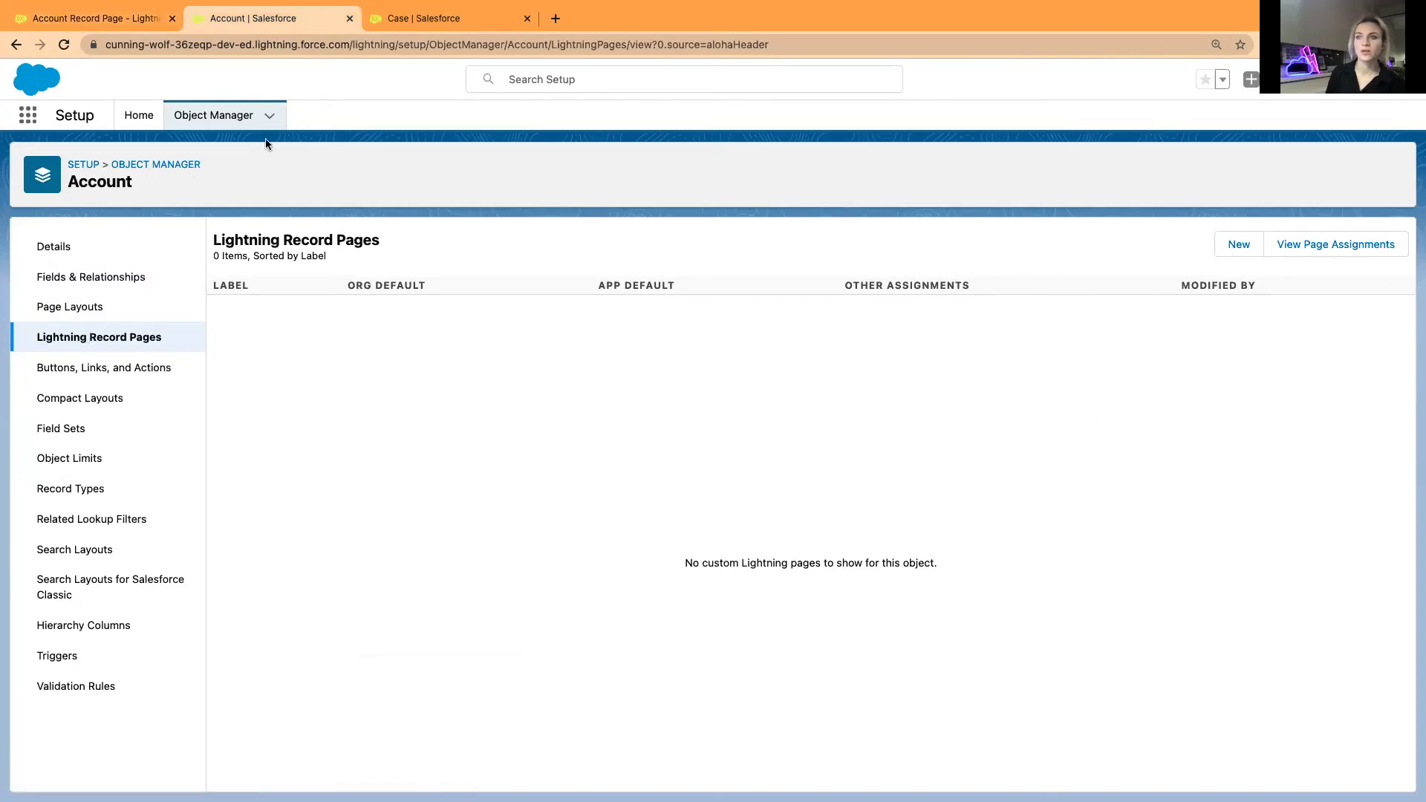
left_click(98, 23)
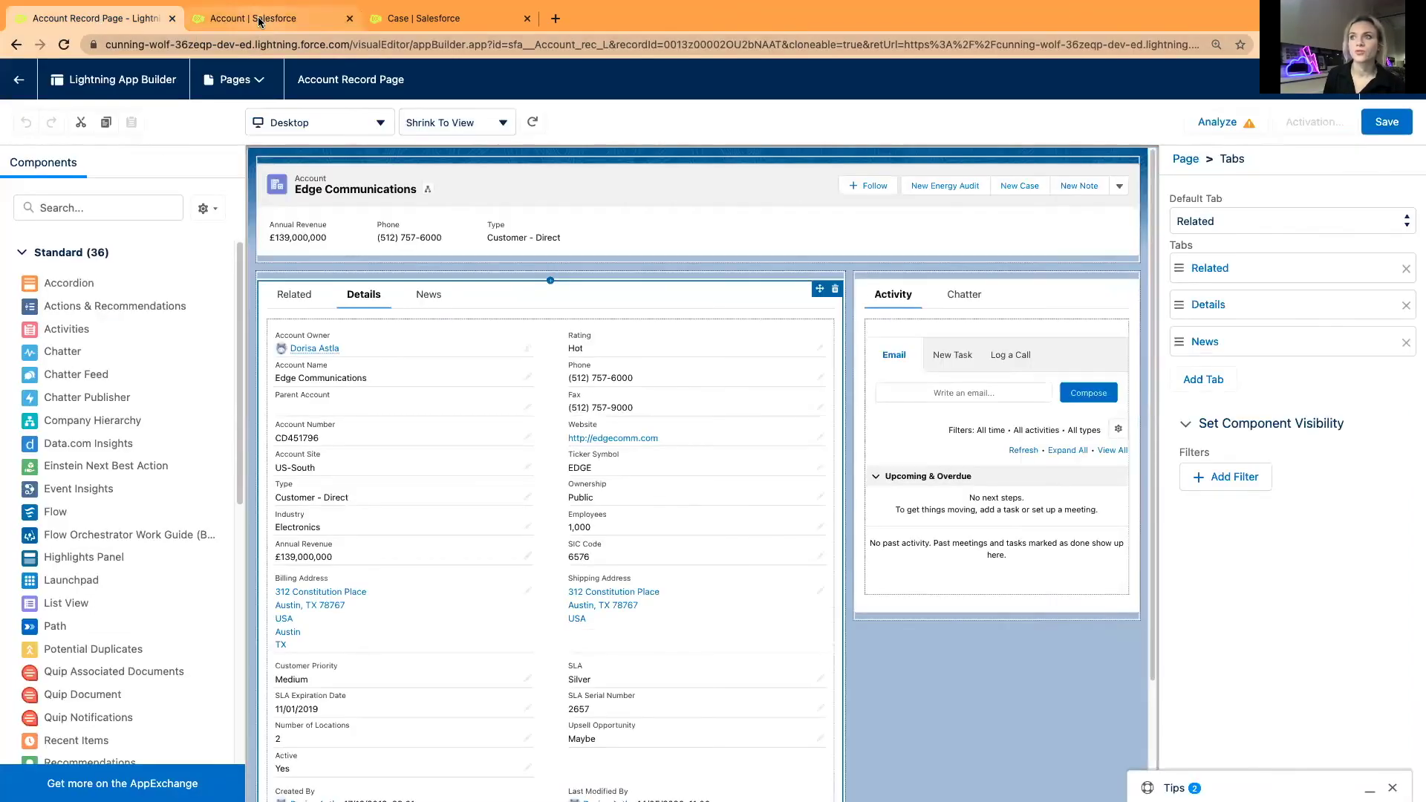
Step: Compare the Account object's Lightning Record Pages with the record page in App Builder and browse its full list of components
left_click(438, 19)
left_click(127, 11)
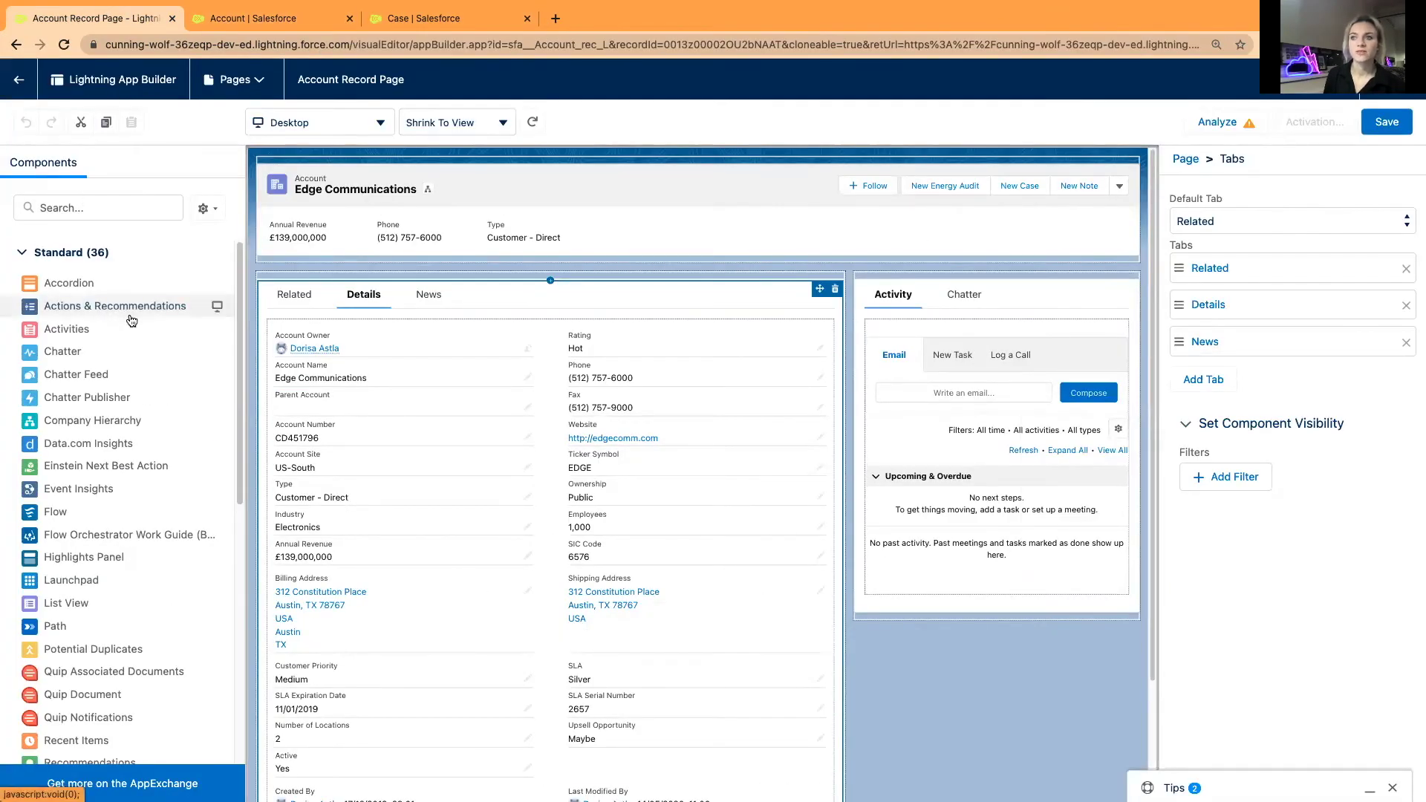
key("ctrl+Tab")
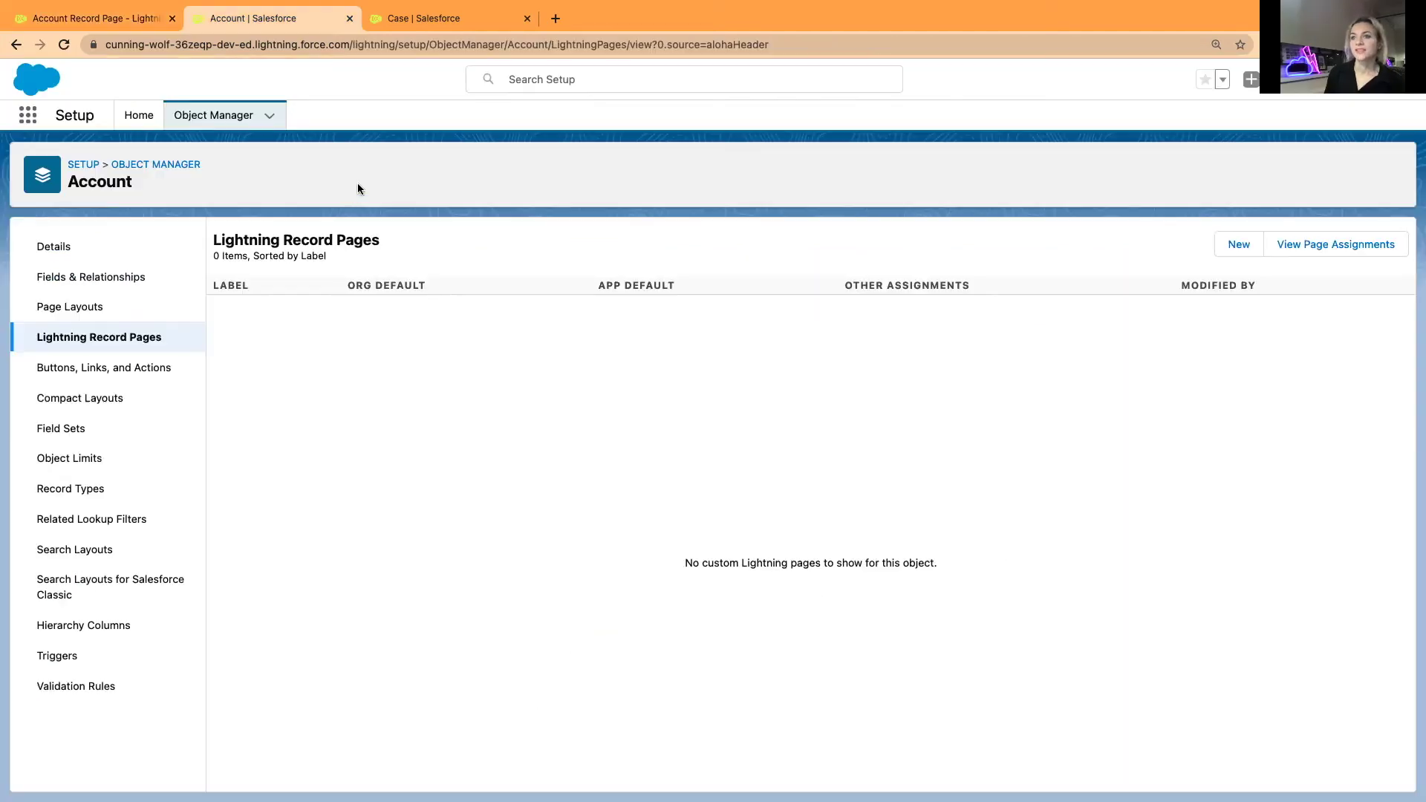
left_click(63, 12)
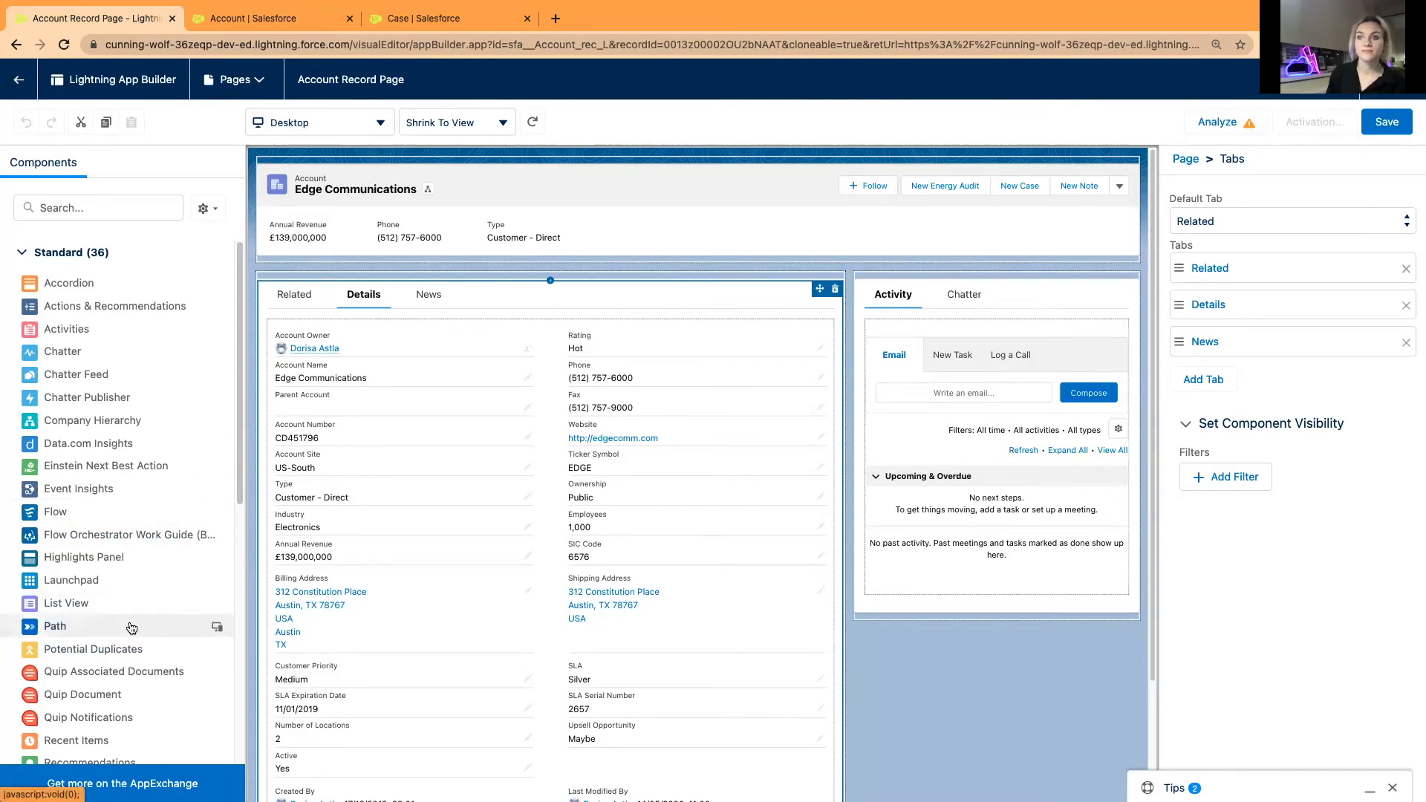
scroll(134, 564, "down", 7)
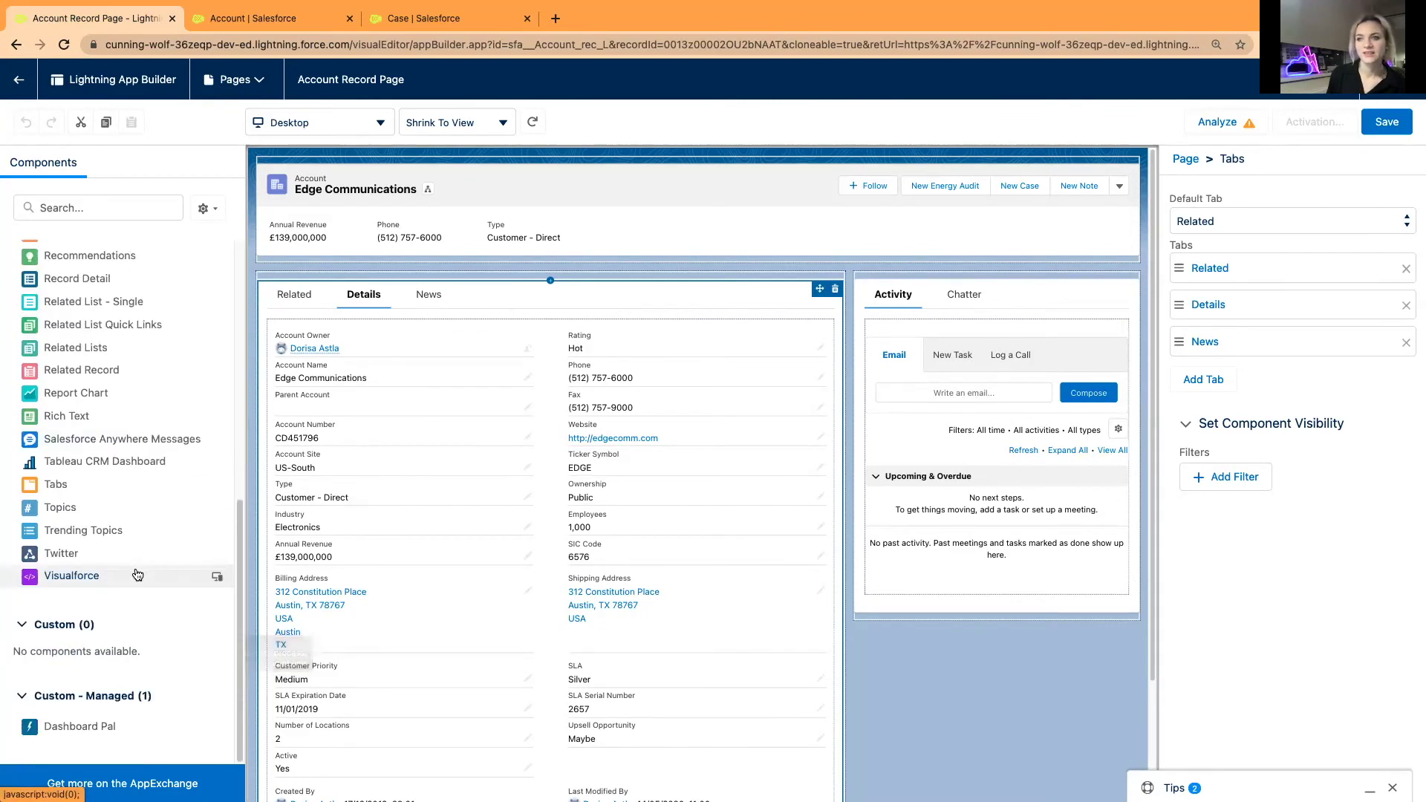
scroll(138, 574, "up", 7)
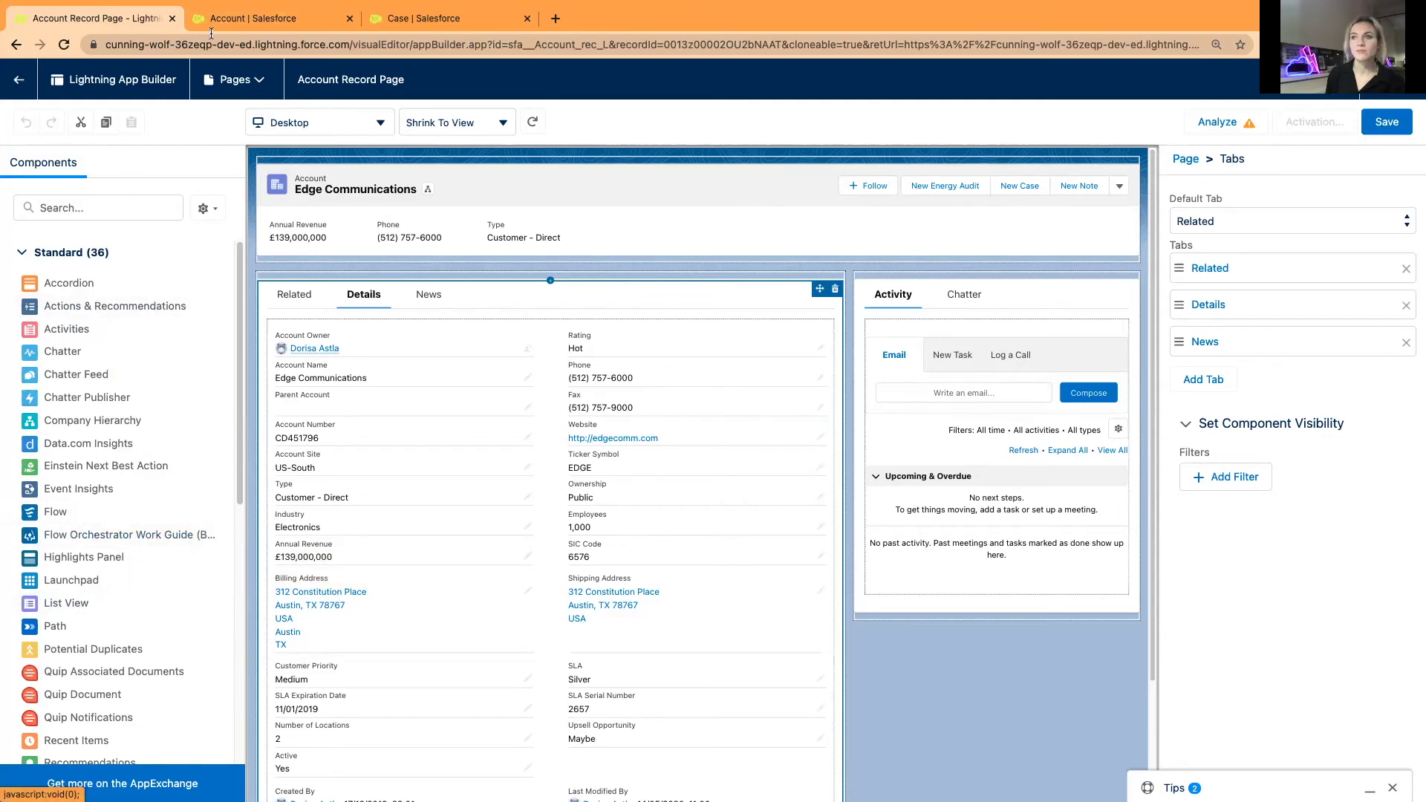
Step: Review the Account object's list of Buttons, Links, and Actions
left_click(254, 18)
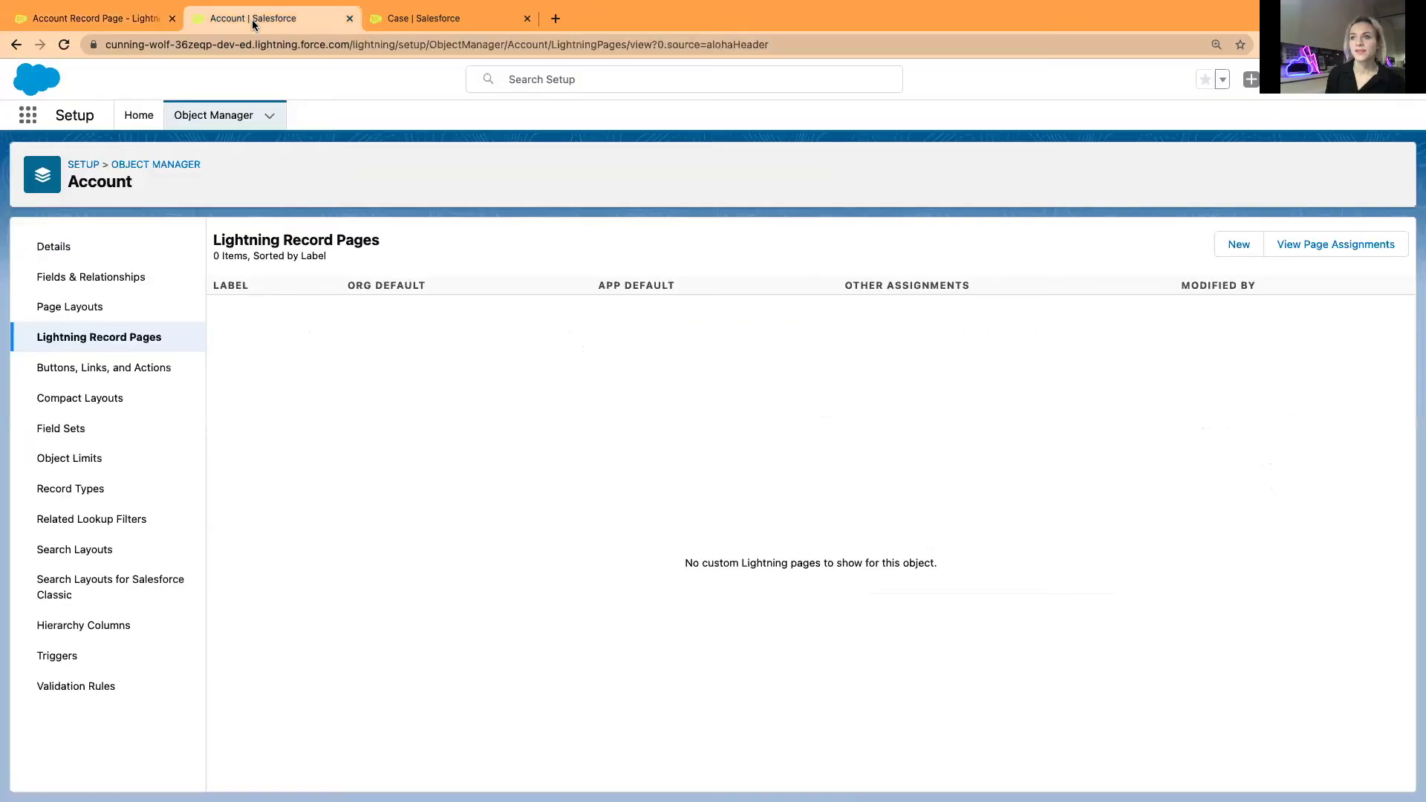
left_click(87, 371)
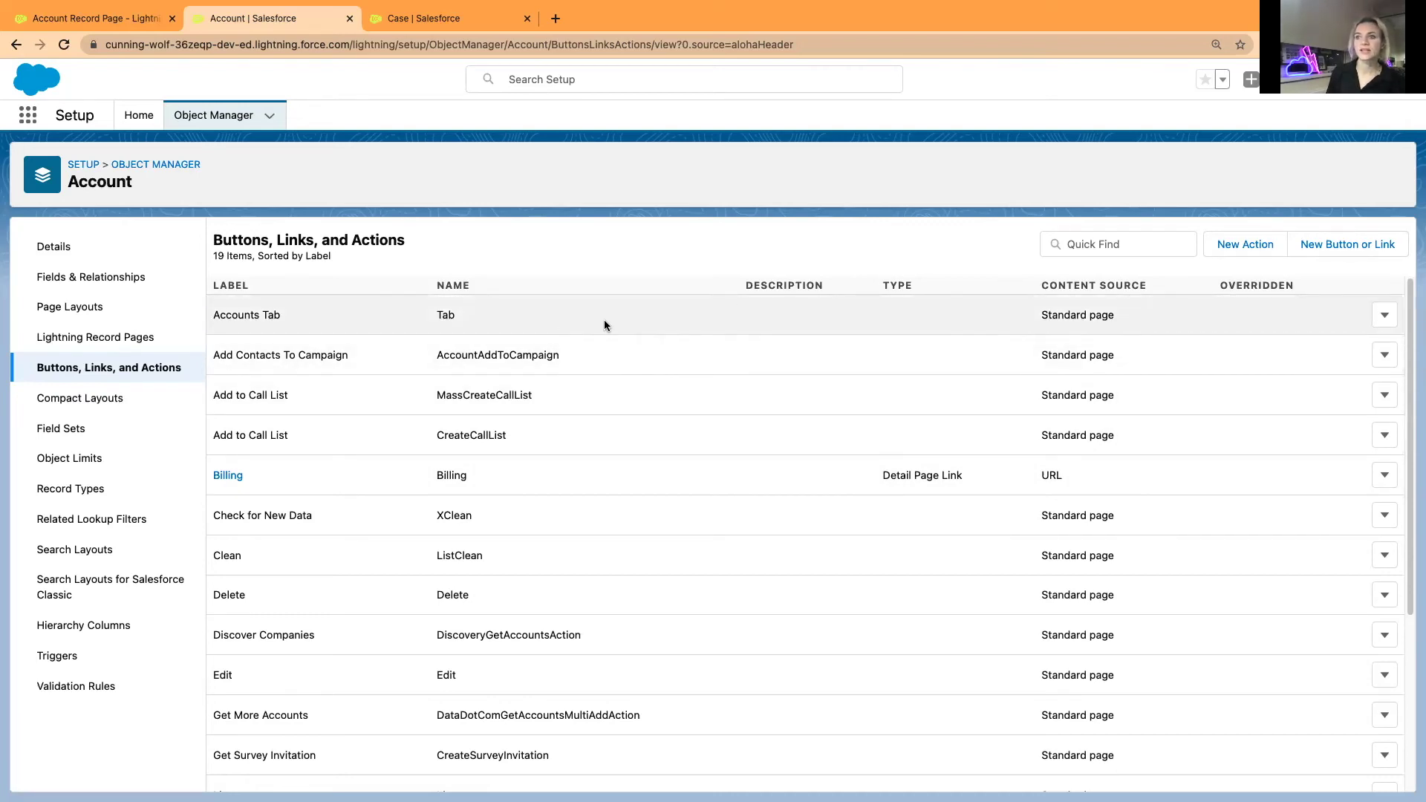
scroll(582, 579, "down", 3)
scroll(581, 544, "up", 3)
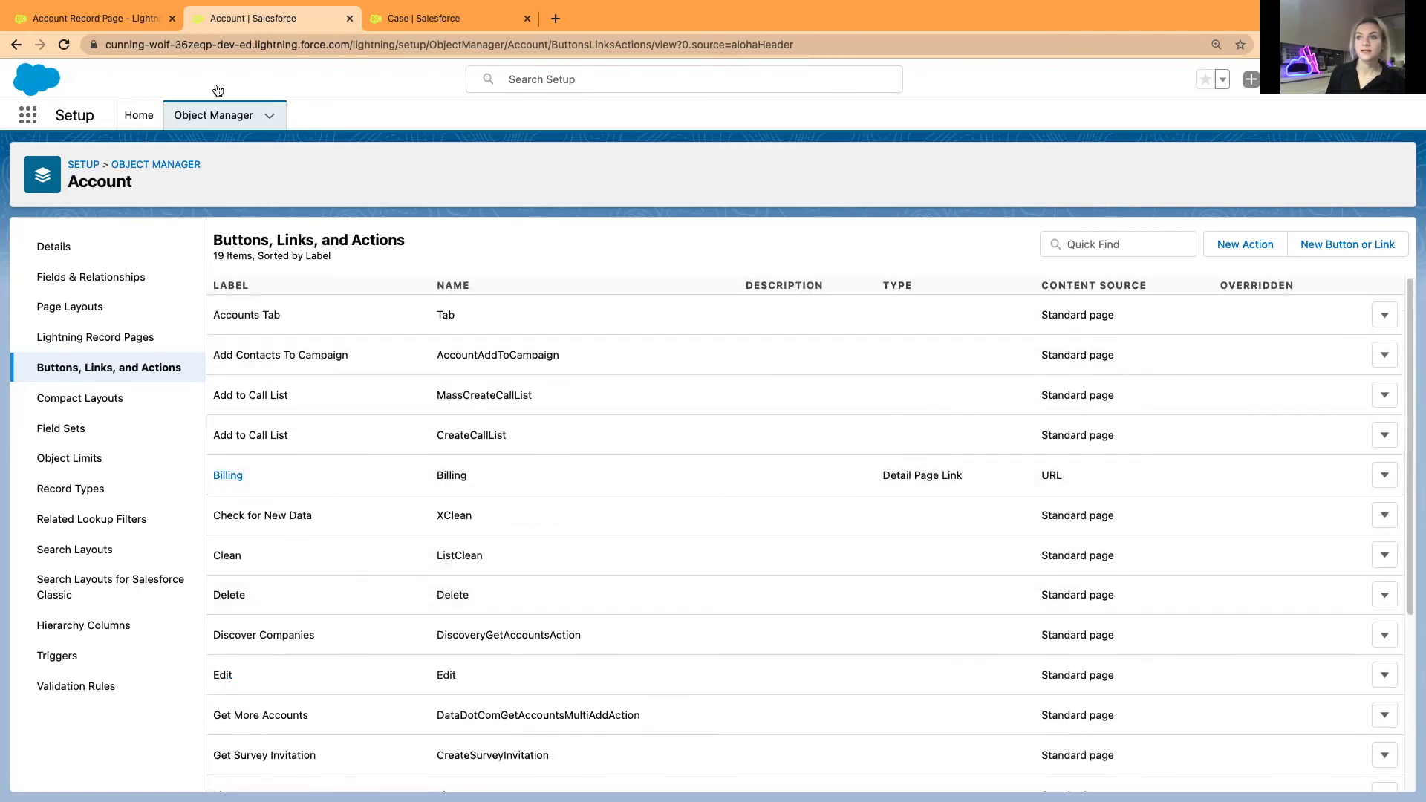
Step: Leave Lightning App Builder without saving and return to the Edge Communications account record
left_click(90, 20)
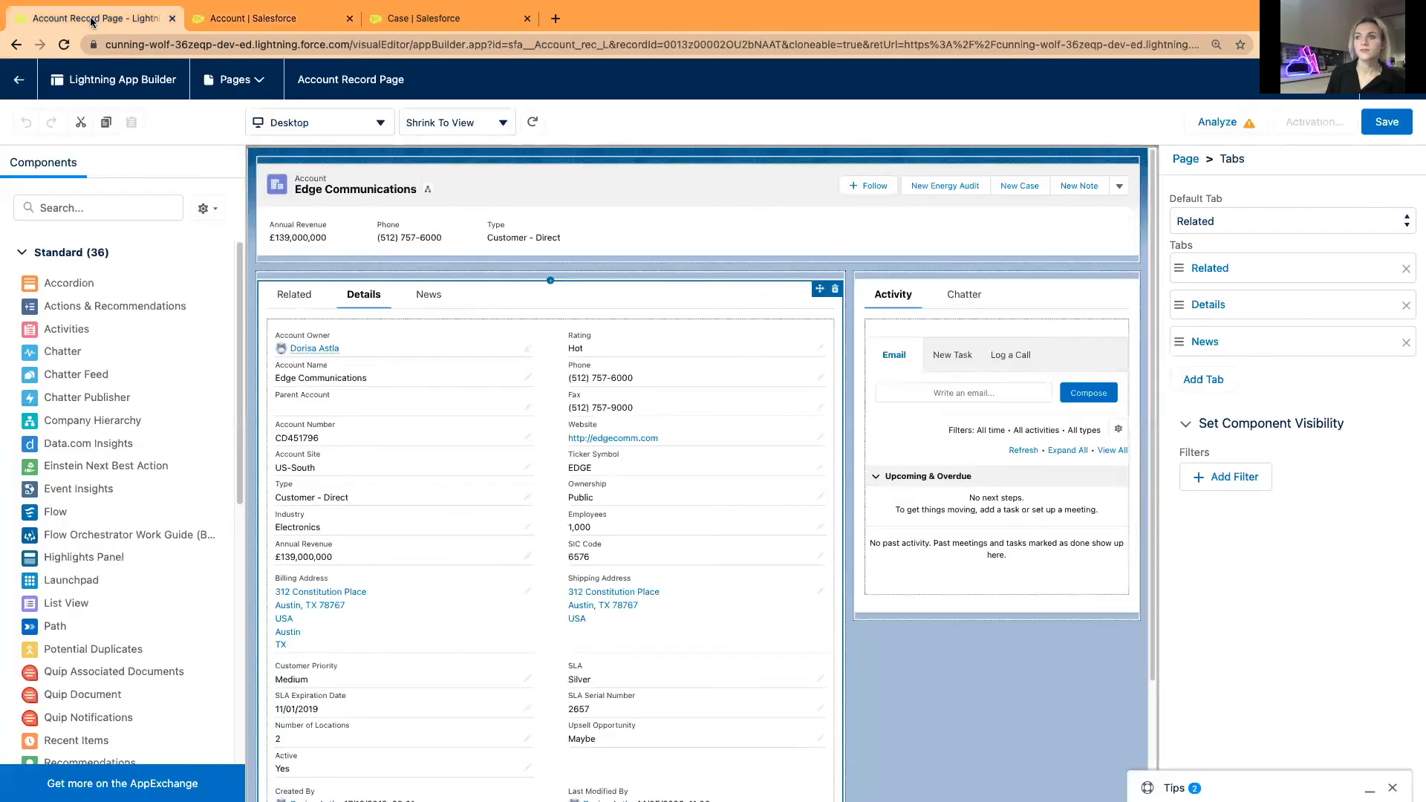
left_click(19, 83)
left_click(756, 300)
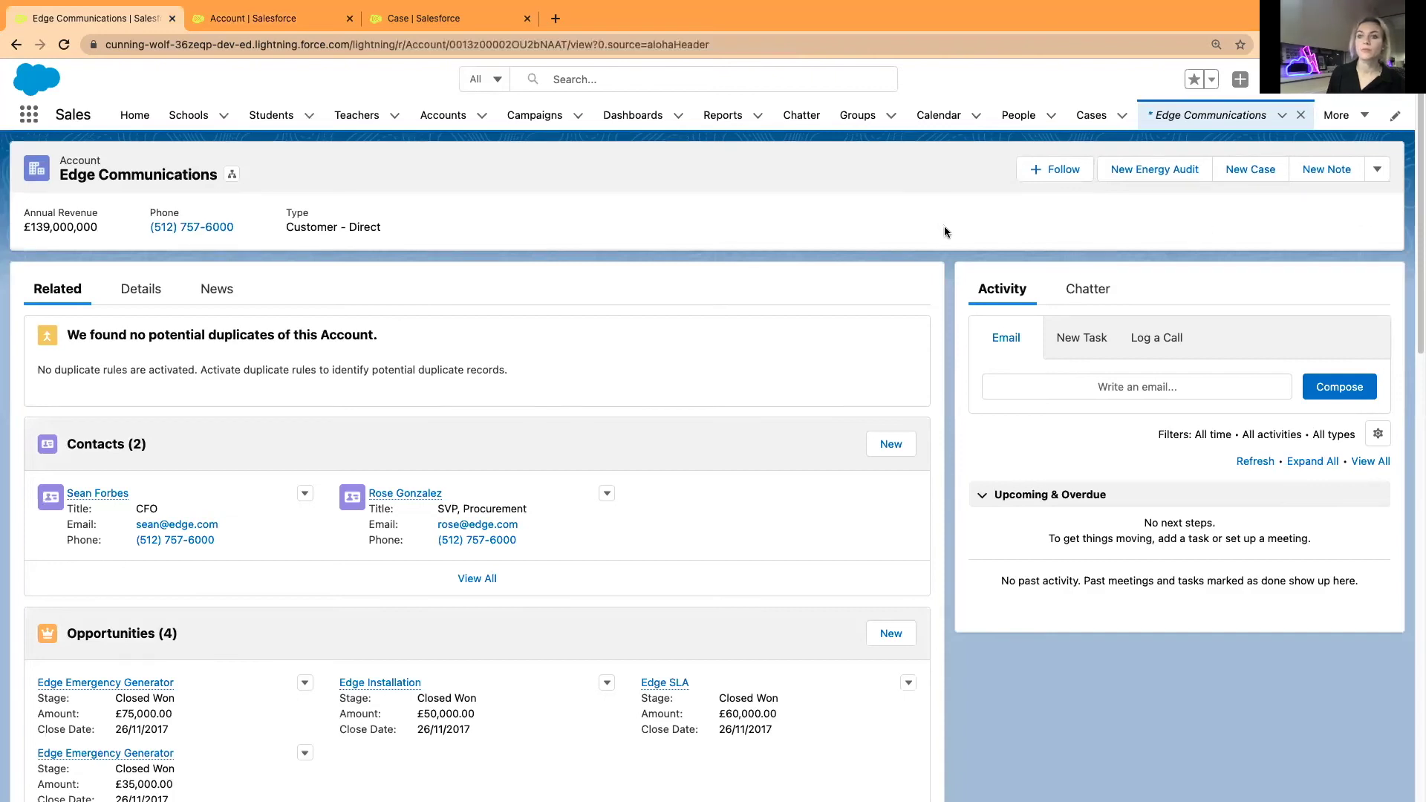
Step: Open the Account object's Mobile Account Layout compact layout and compare its included fields with the Edge Communications record header
left_click(241, 20)
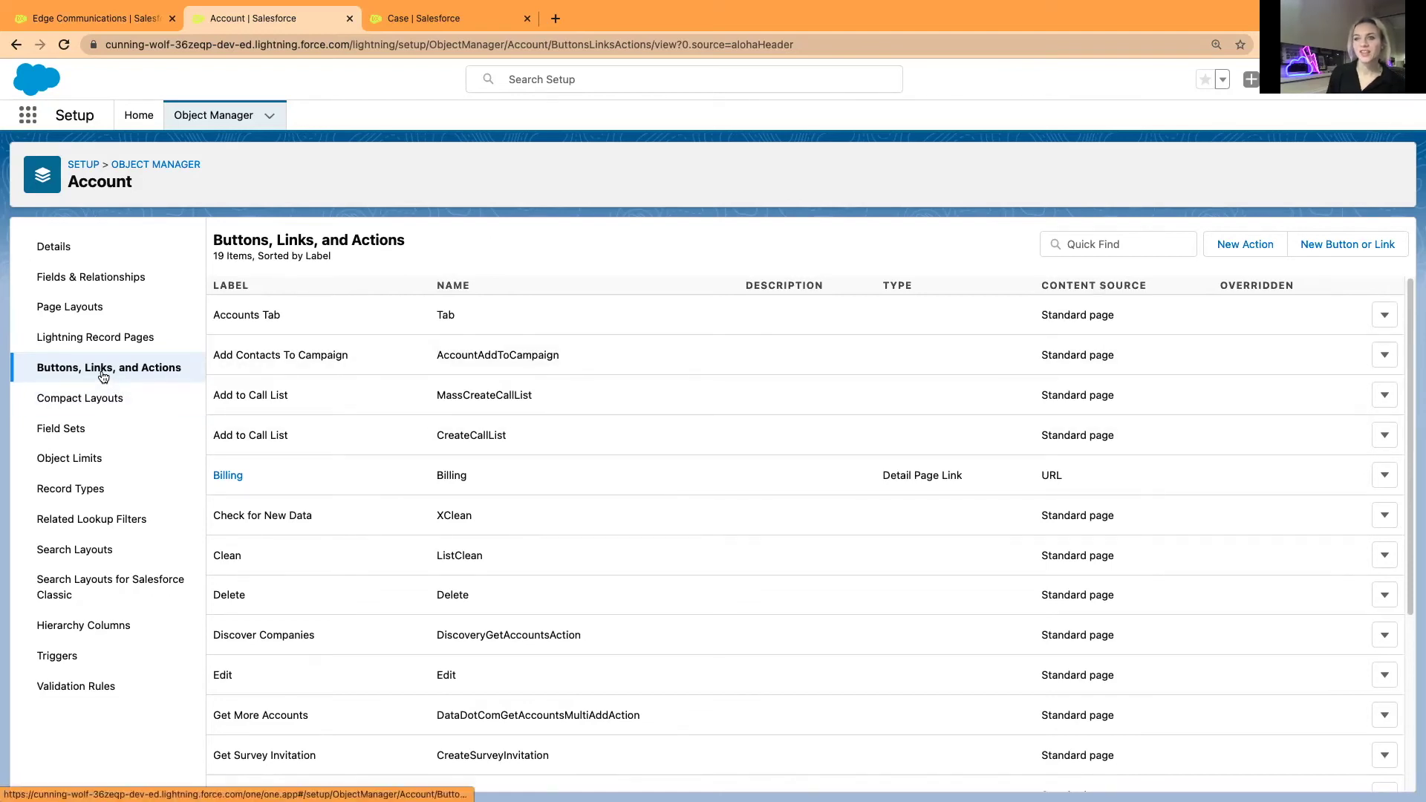
left_click(87, 404)
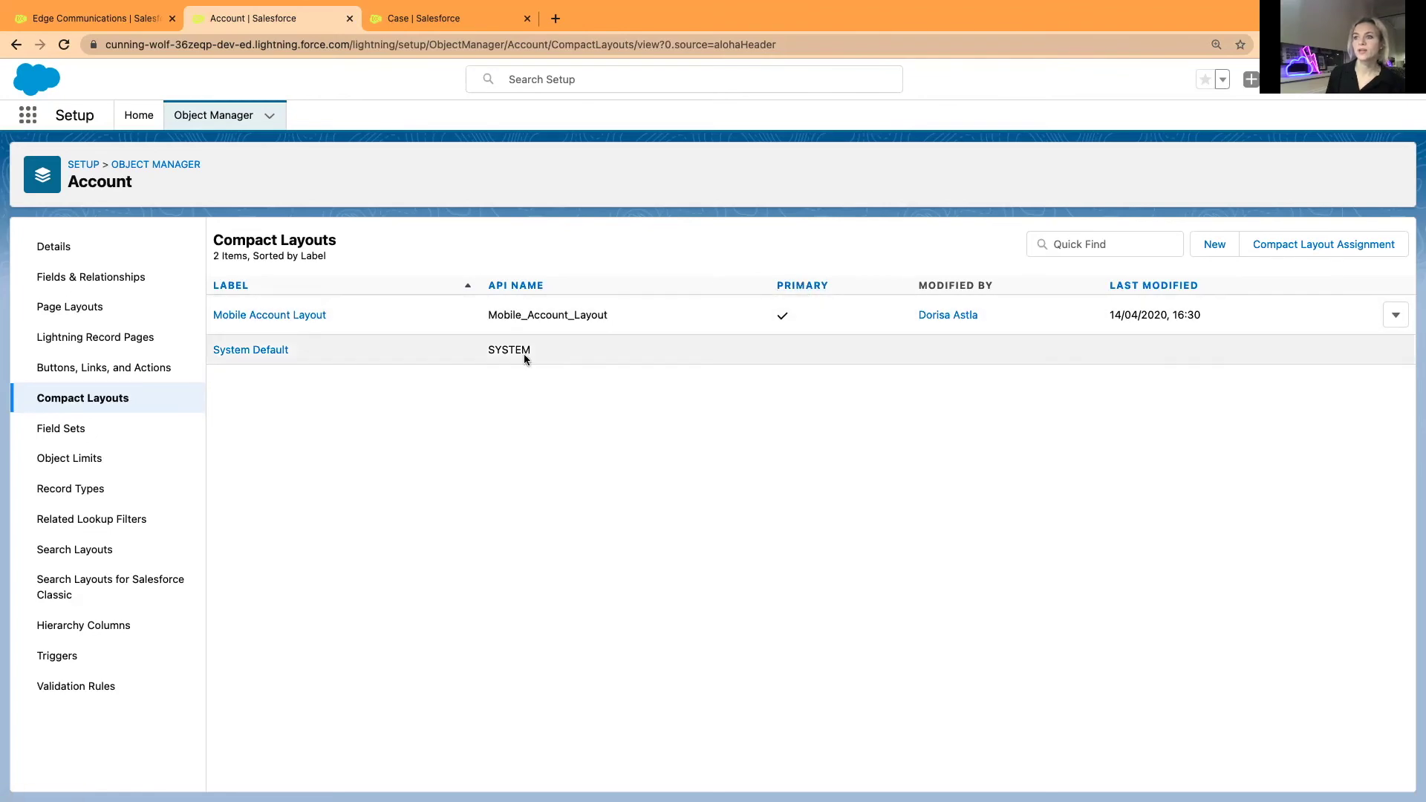
left_click(260, 319)
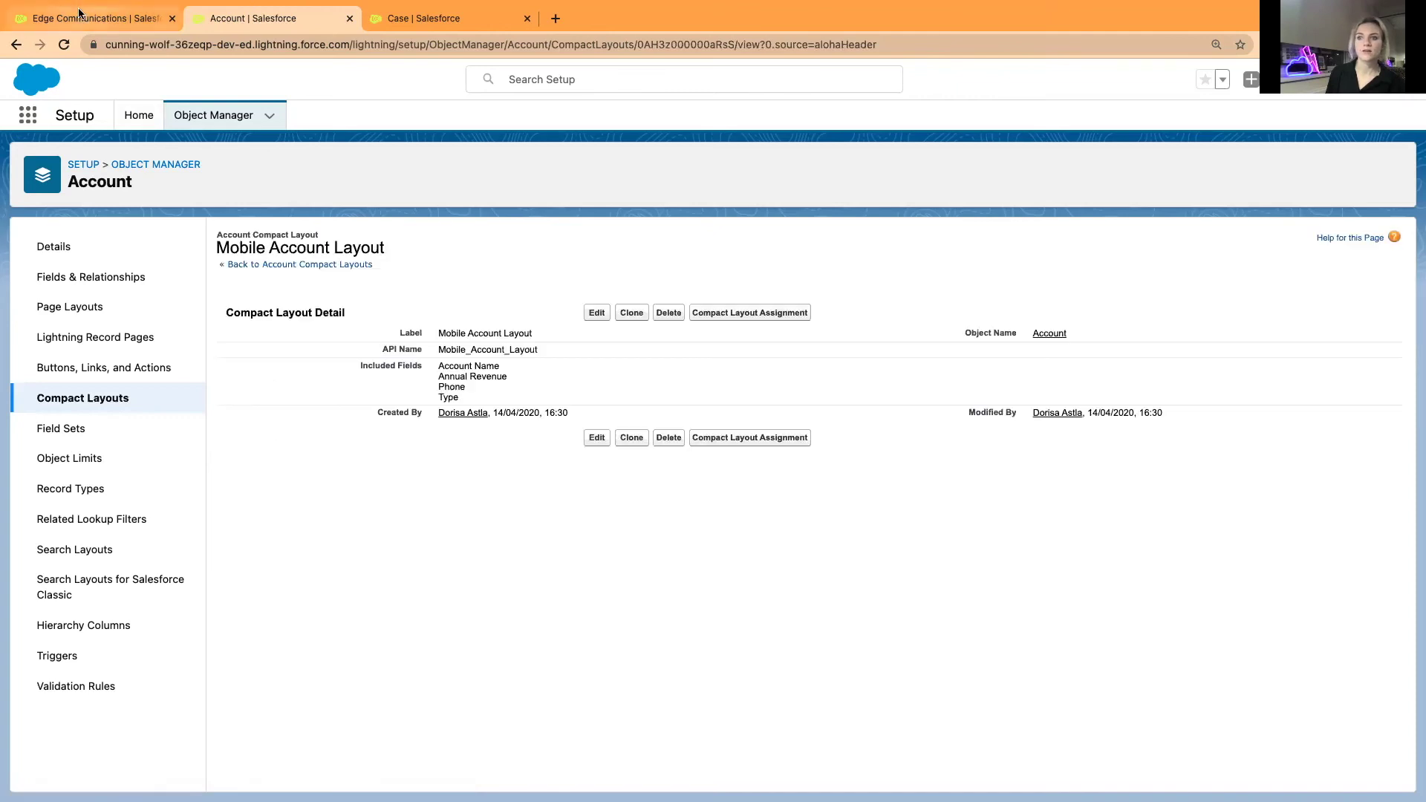
left_click(79, 12)
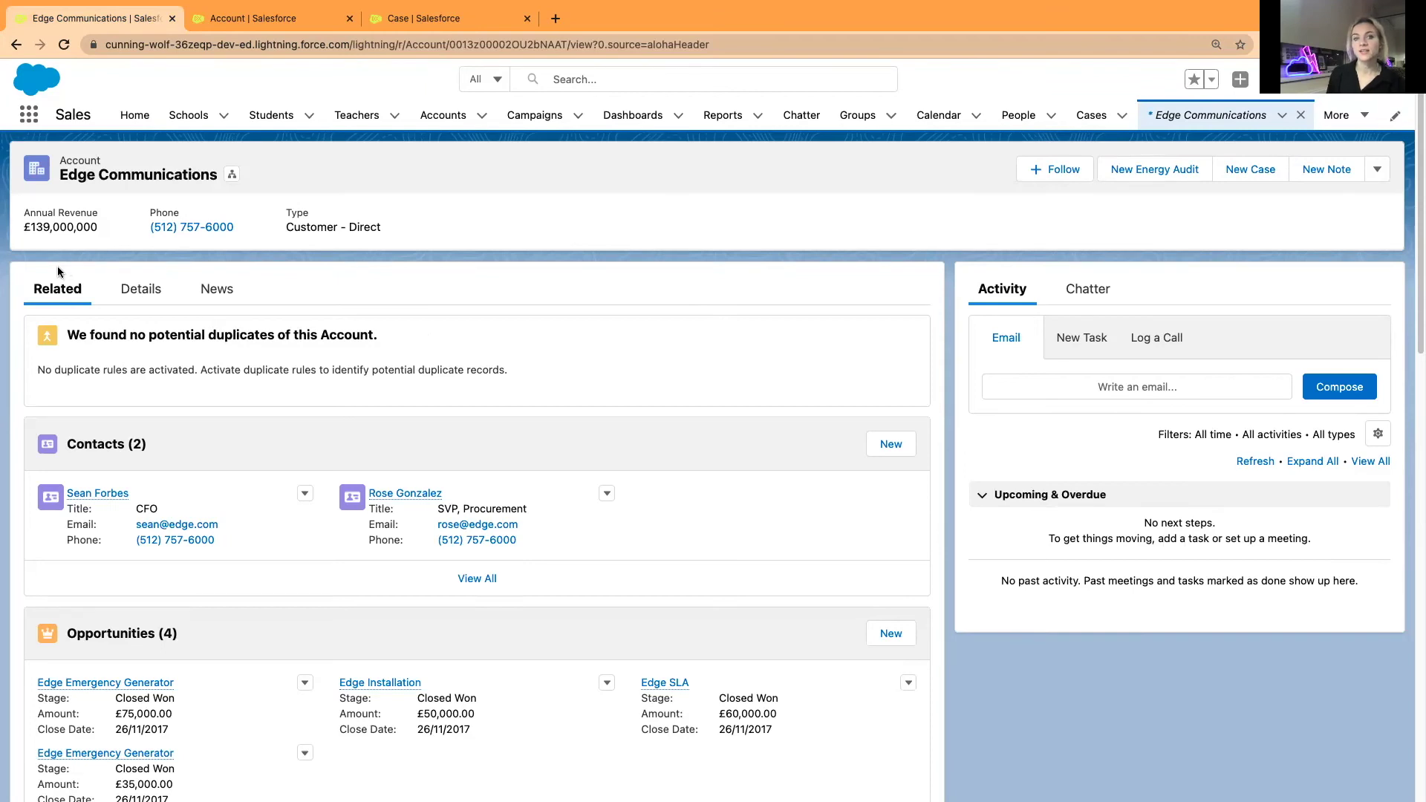
left_click(256, 17)
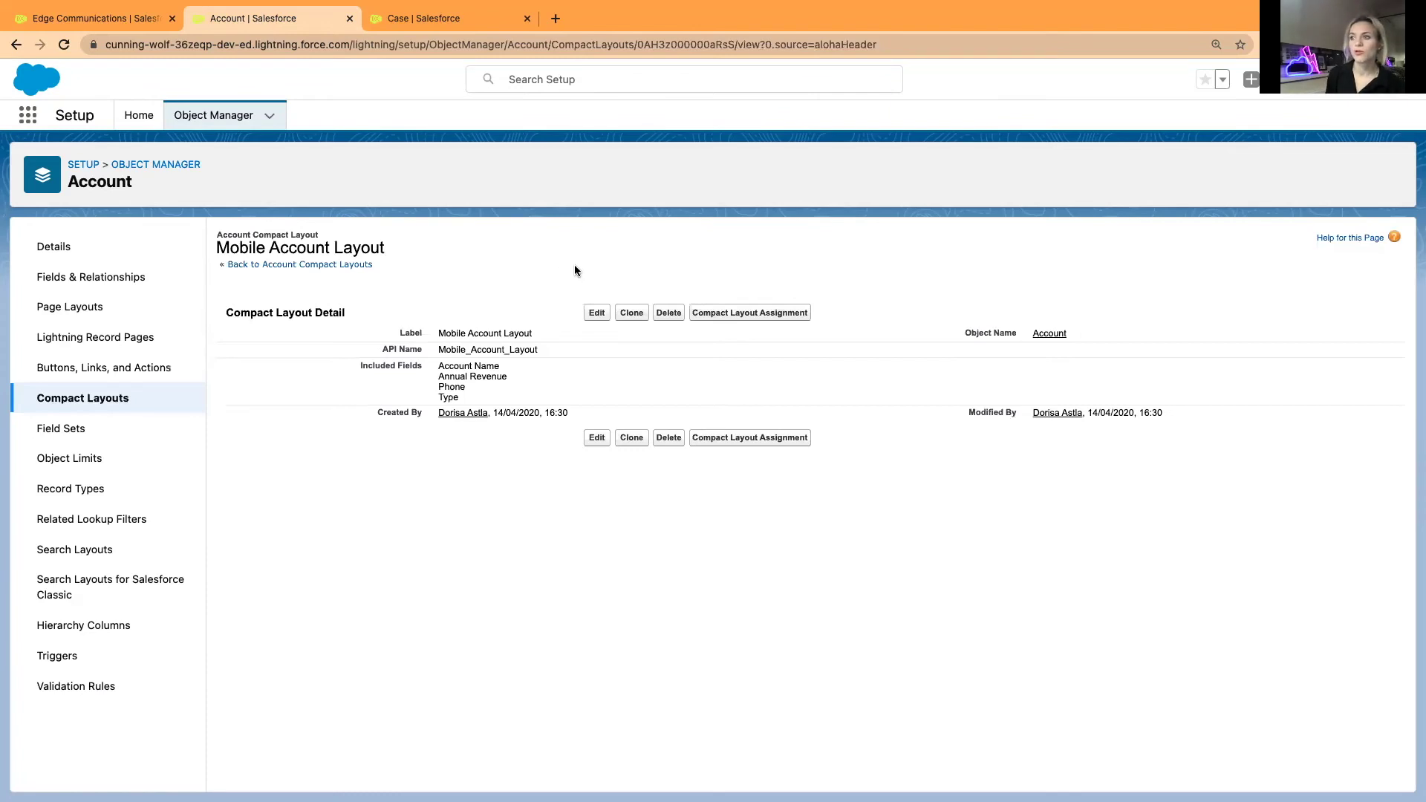
Step: Add Account Owner to the Mobile Account Layout compact layout, place it directly below Account Name, and save the layout
left_click(596, 312)
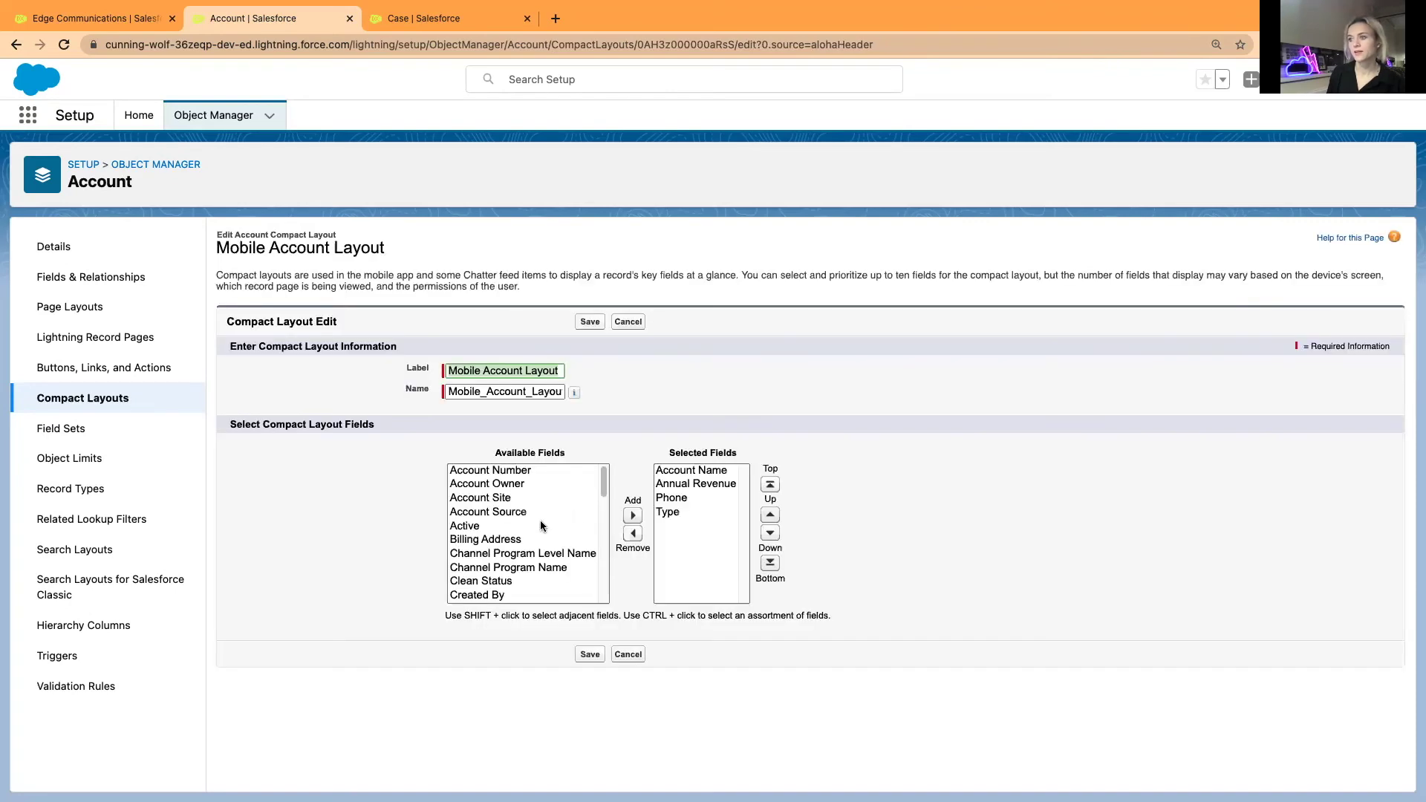
left_click(508, 486)
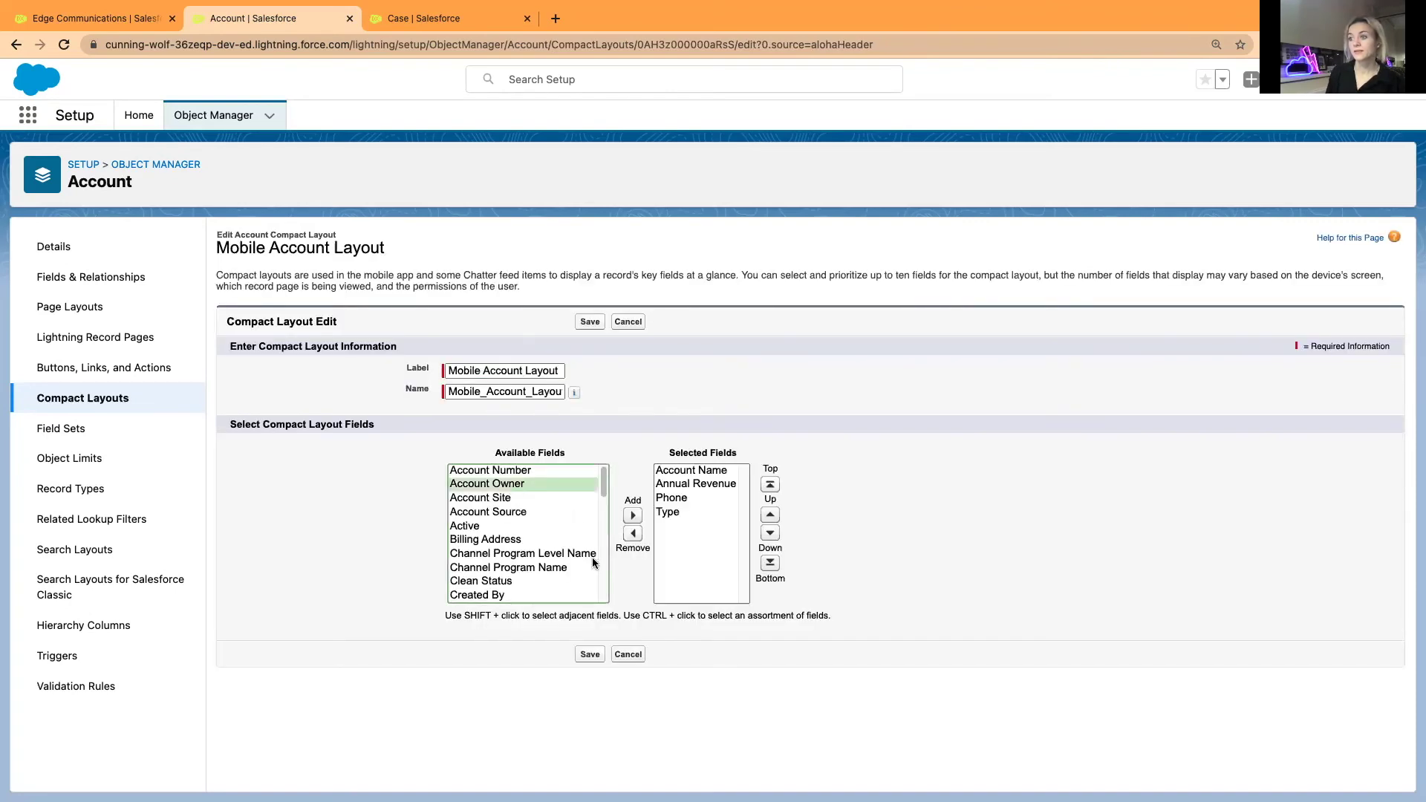
left_click(633, 516)
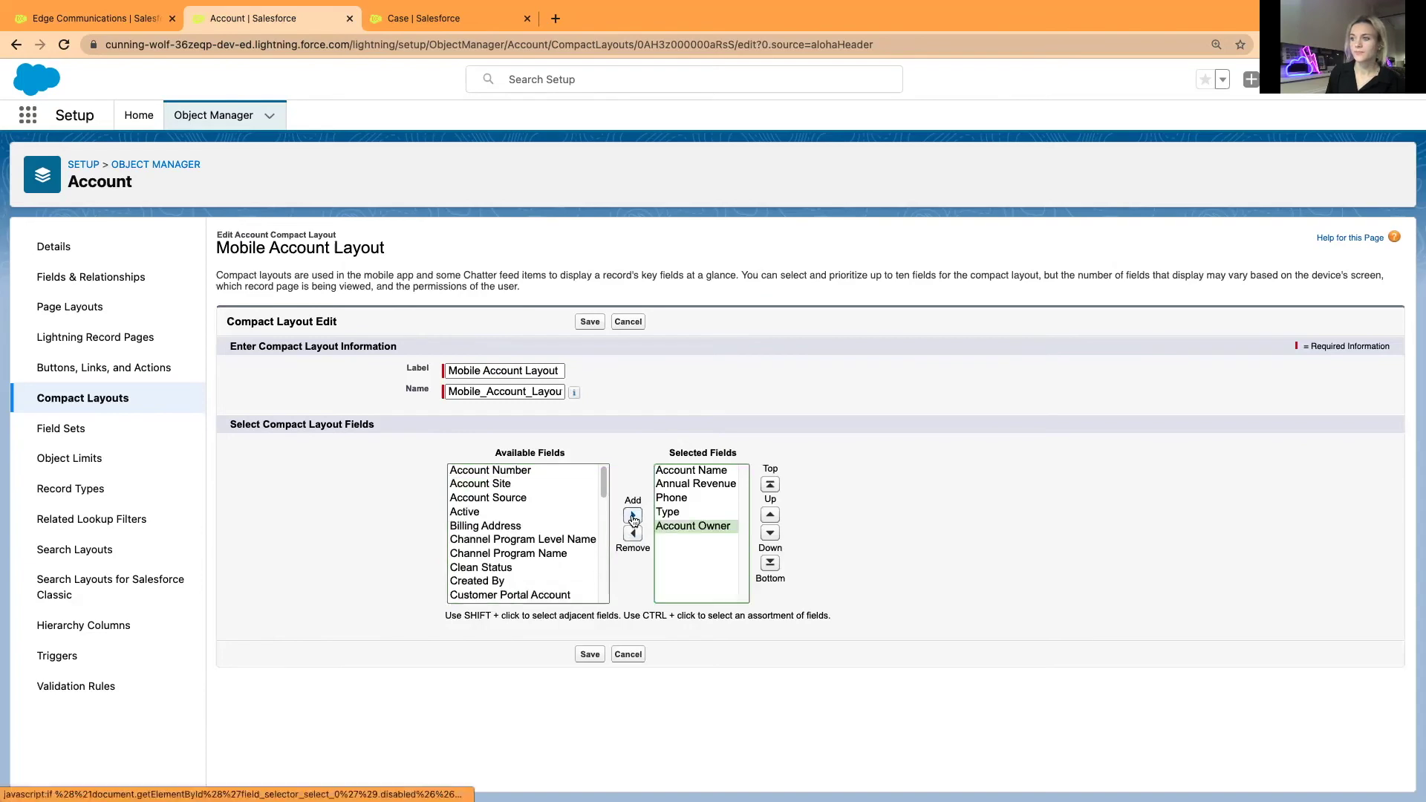
left_click(770, 514)
left_click(770, 484)
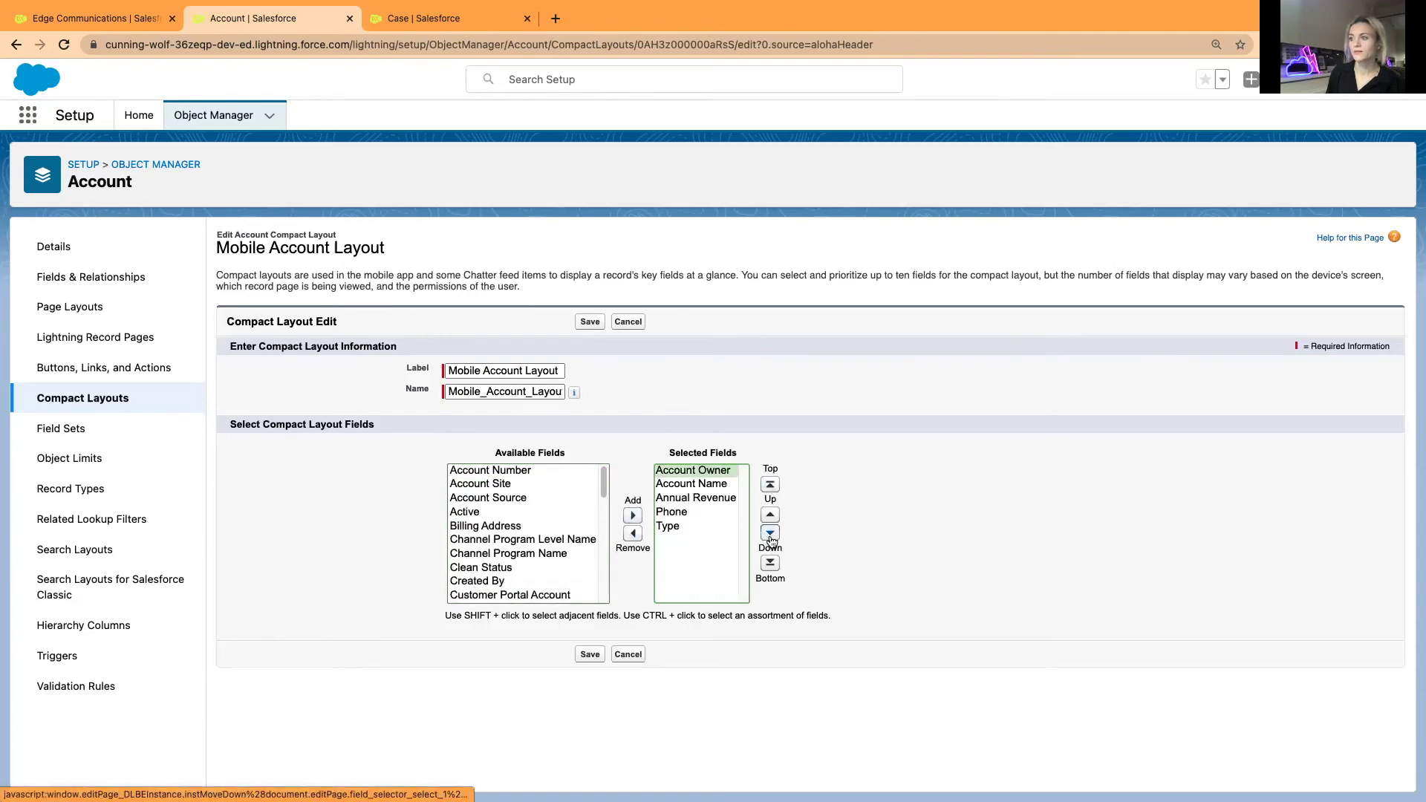
left_click(770, 533)
left_click(589, 654)
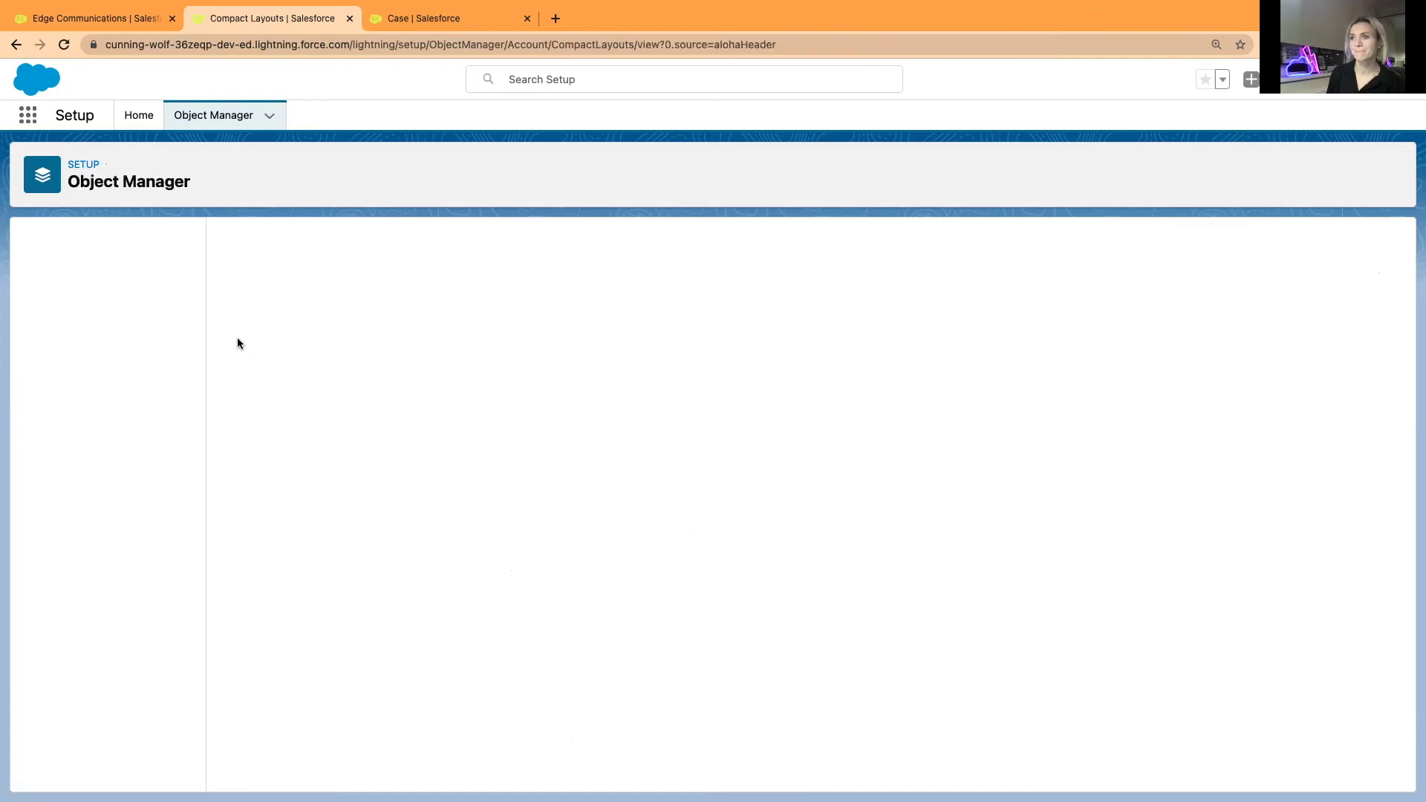
Step: Reload the Edge Communications record to check its header fields and return to the Account object's Compact Layouts
left_click(91, 20)
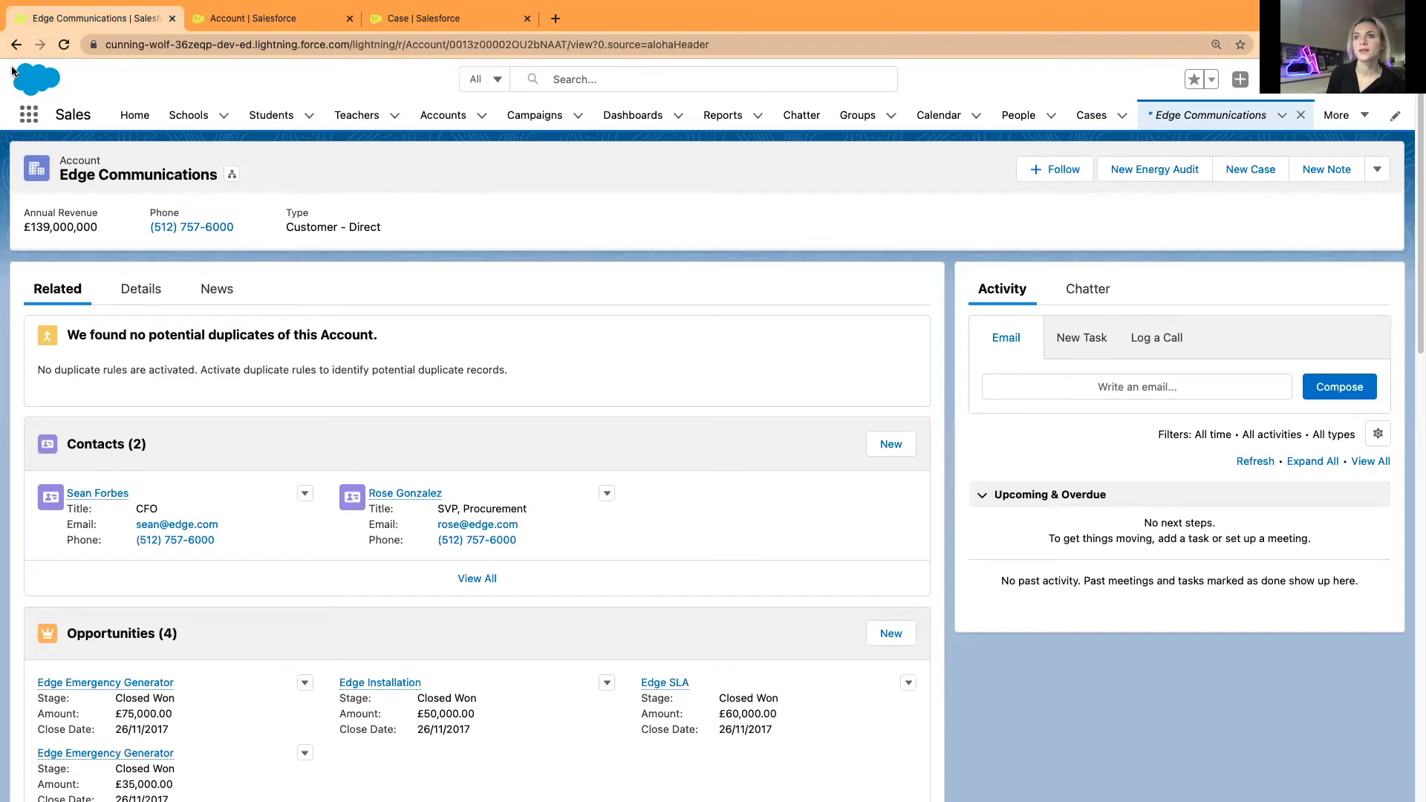
left_click(64, 44)
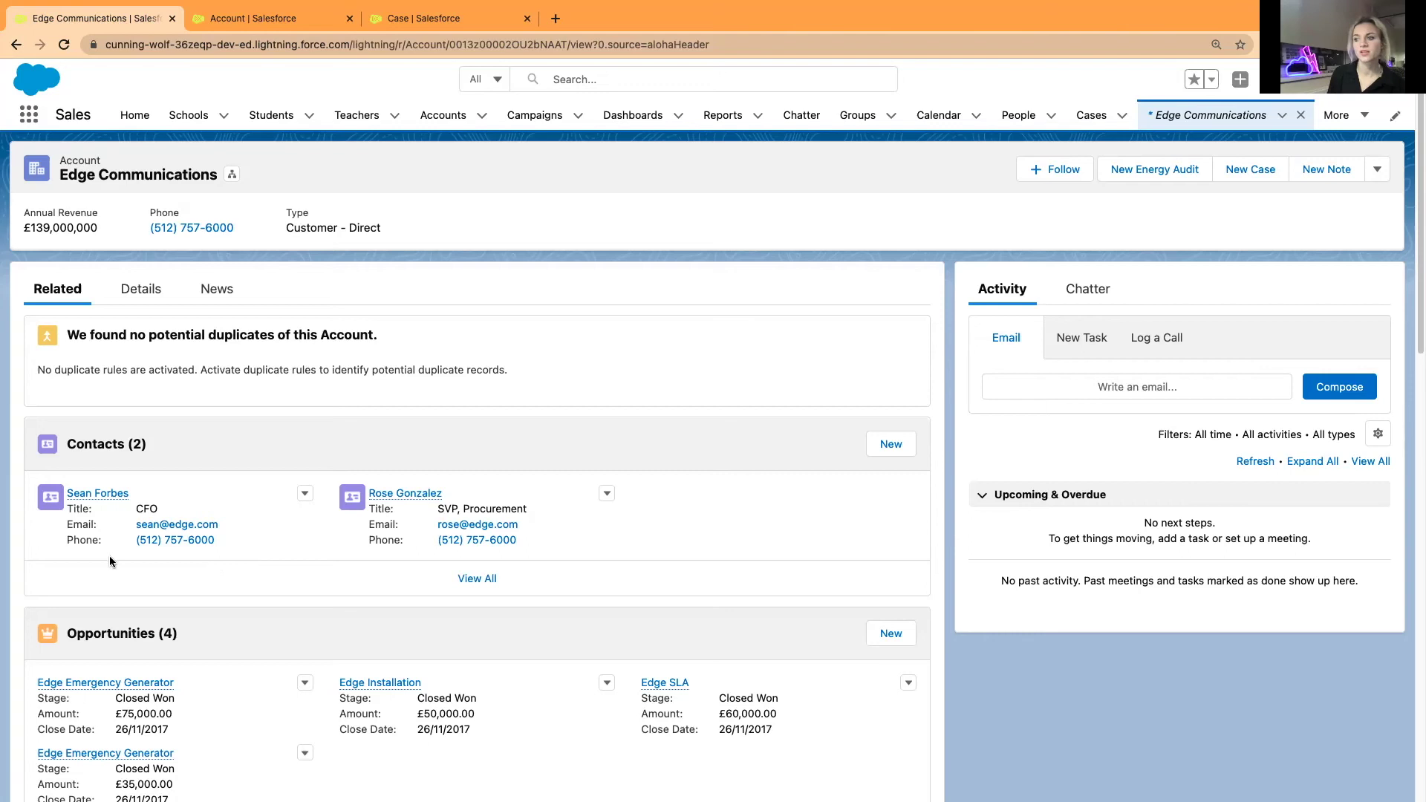
left_click(240, 24)
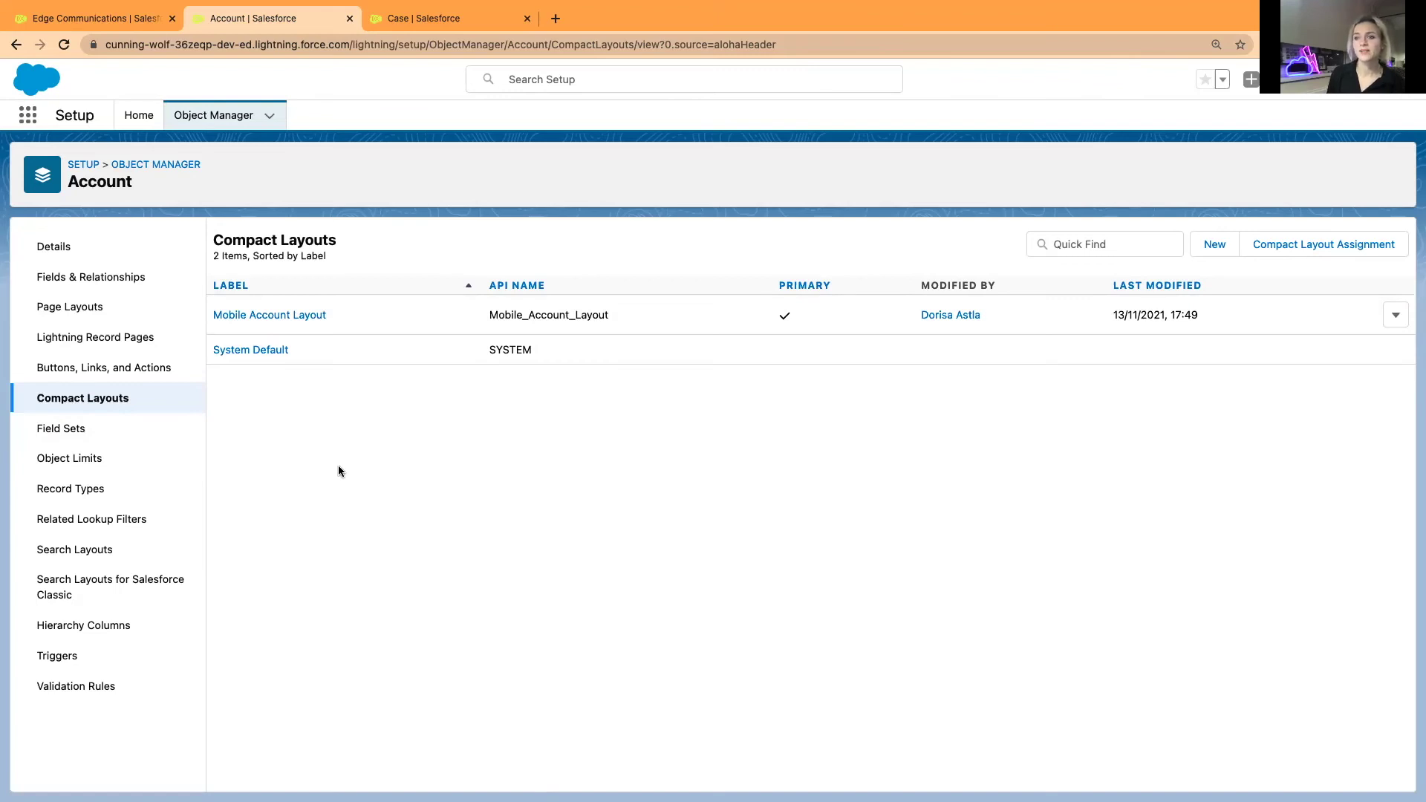
Step: Review the Account object's Field Sets, Object Limits, and Record Types
left_click(82, 430)
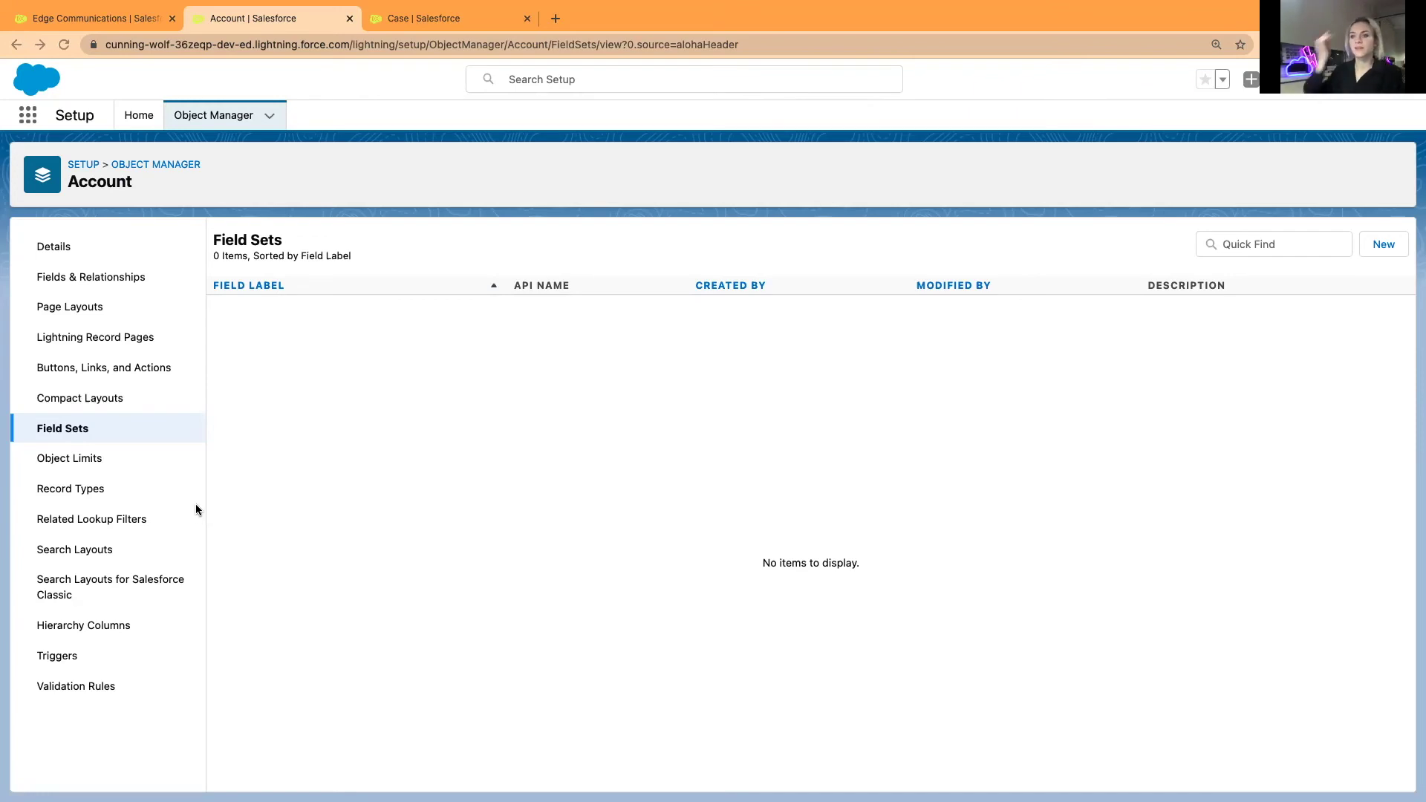
left_click(78, 463)
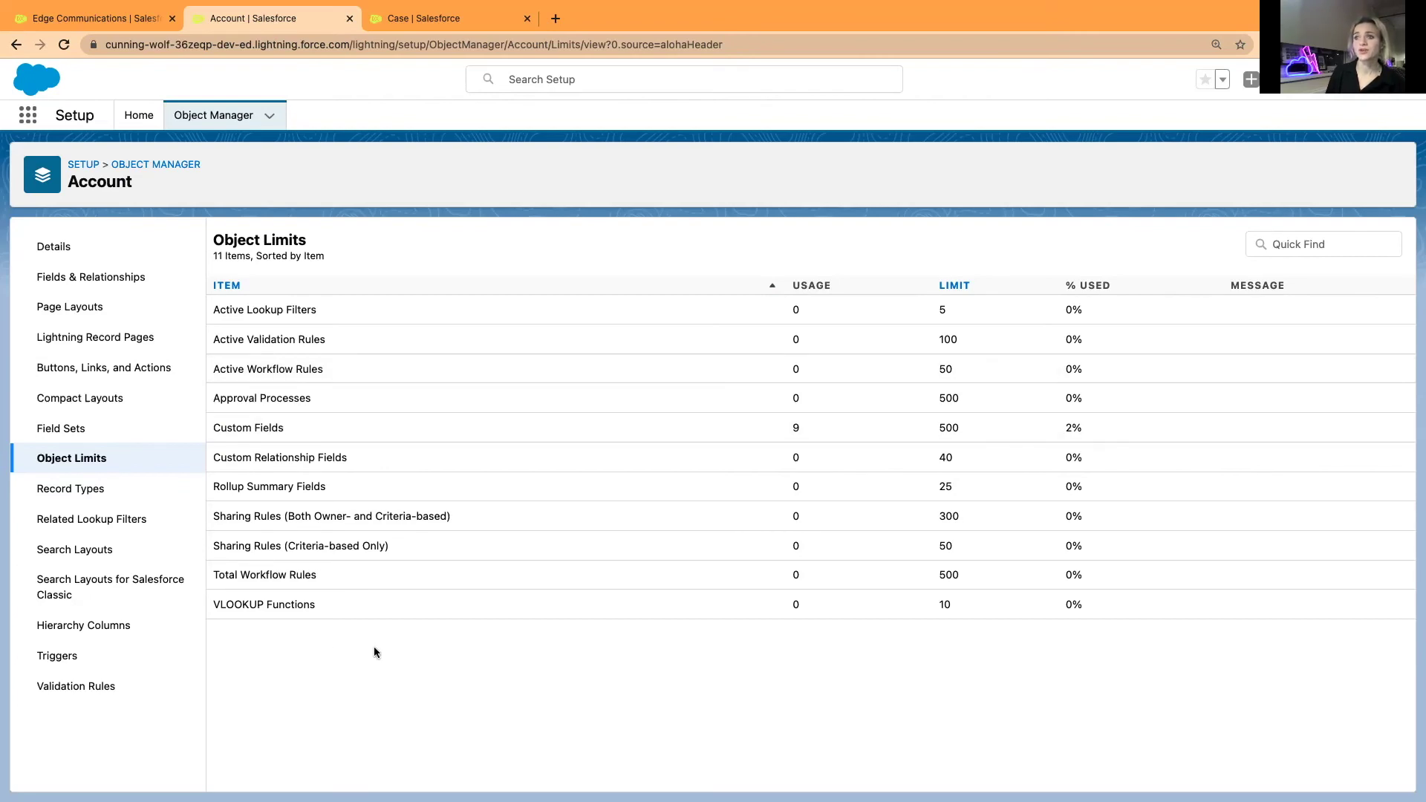
left_click(100, 496)
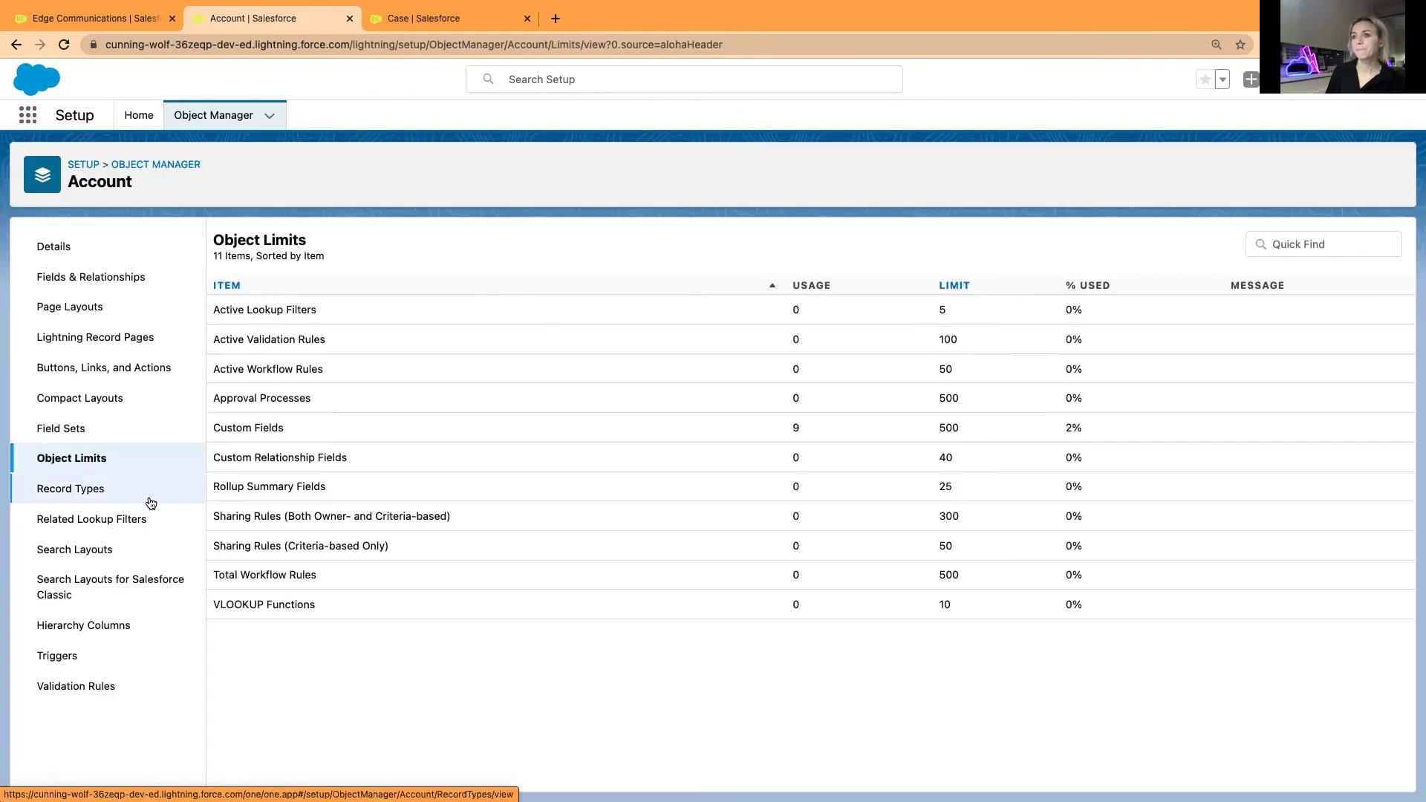
left_click(131, 484)
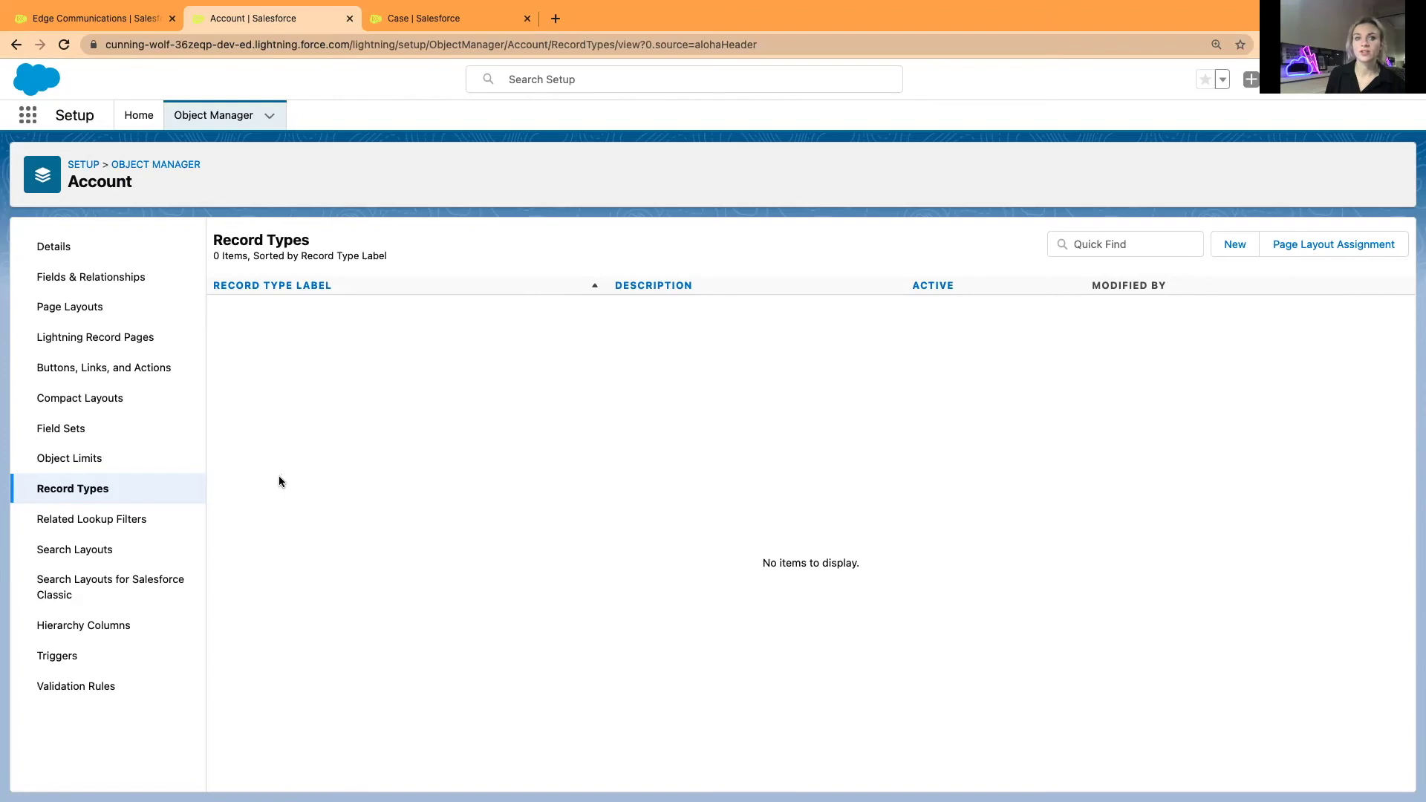
Step: View the new account form from the Accounts list, close it without saving, and return to the Account object's Record Types
left_click(95, 18)
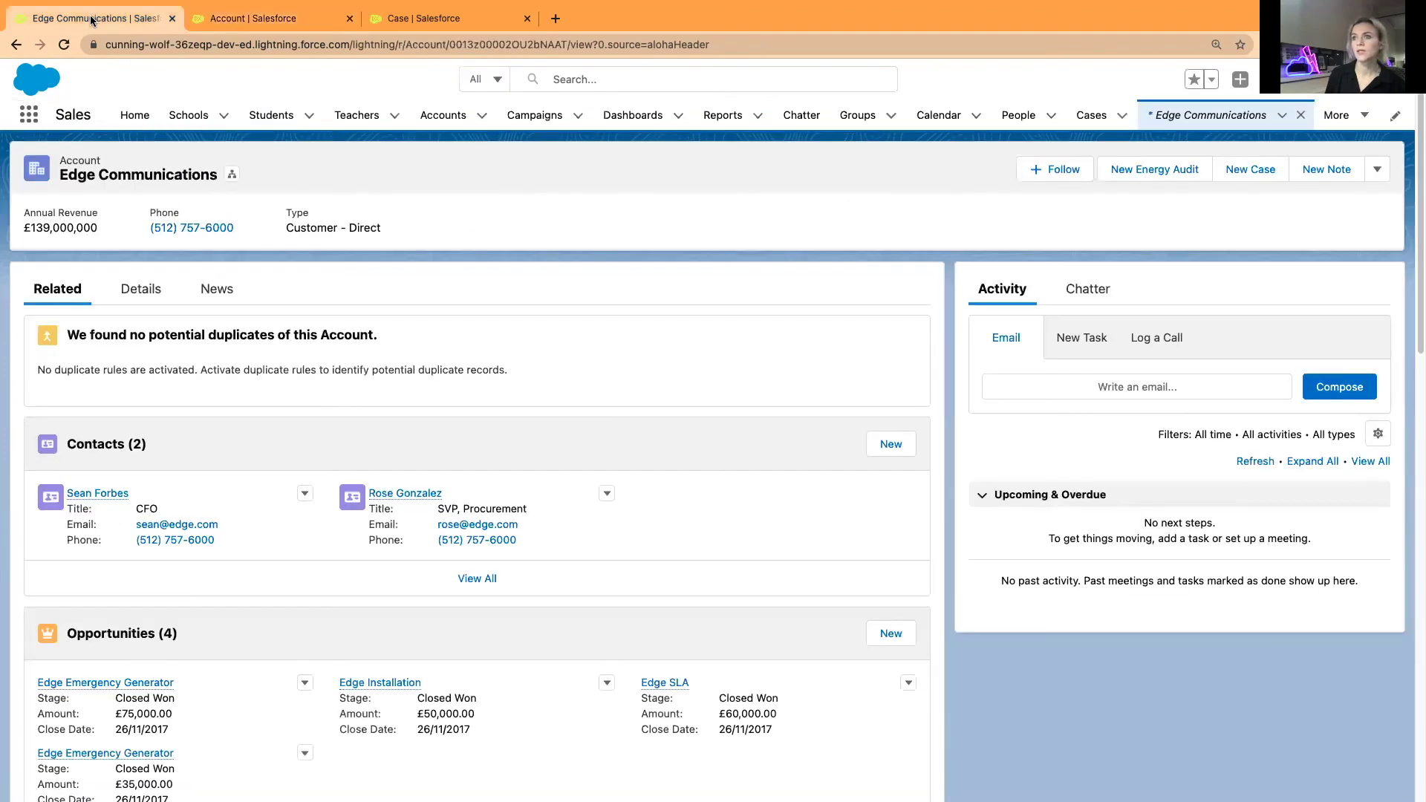
left_click(444, 116)
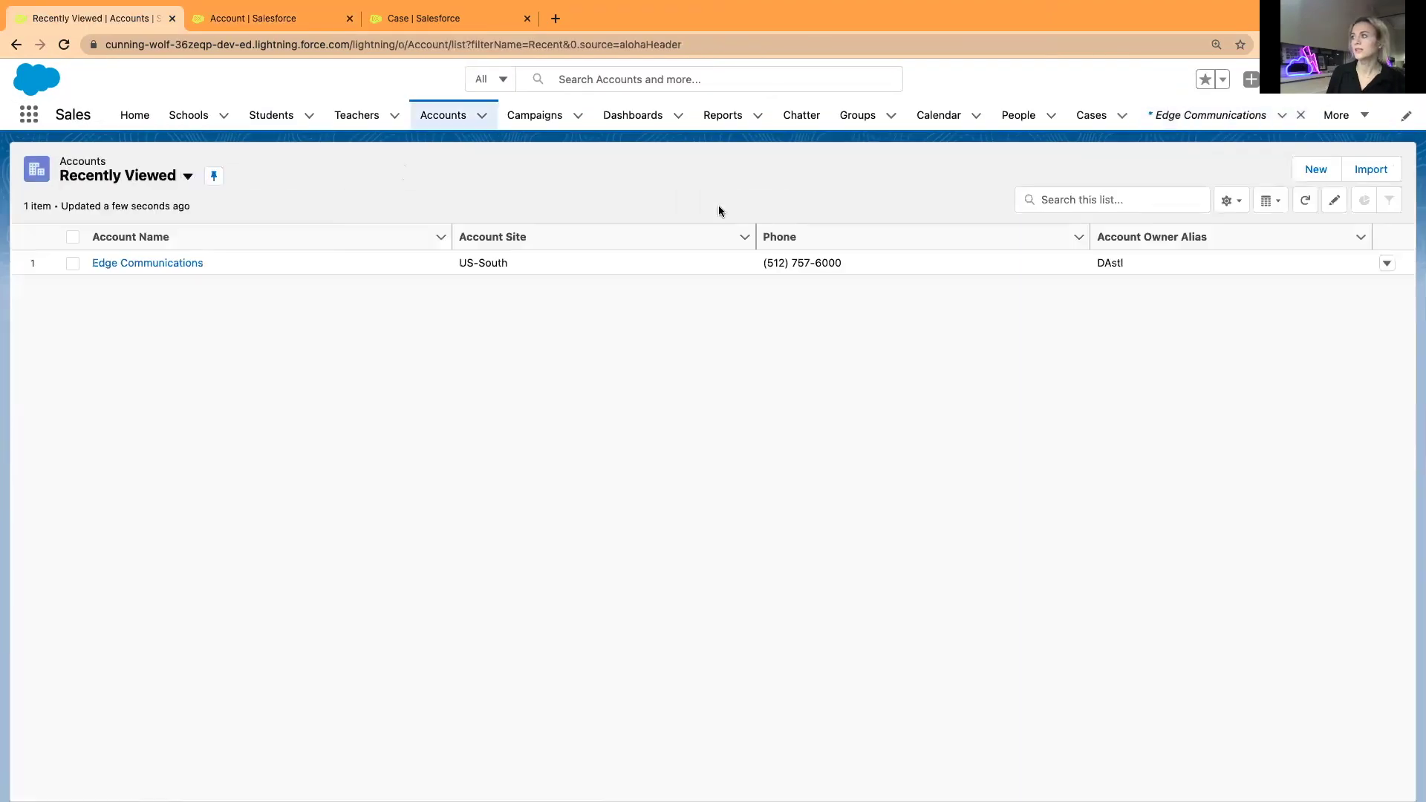
left_click(1310, 174)
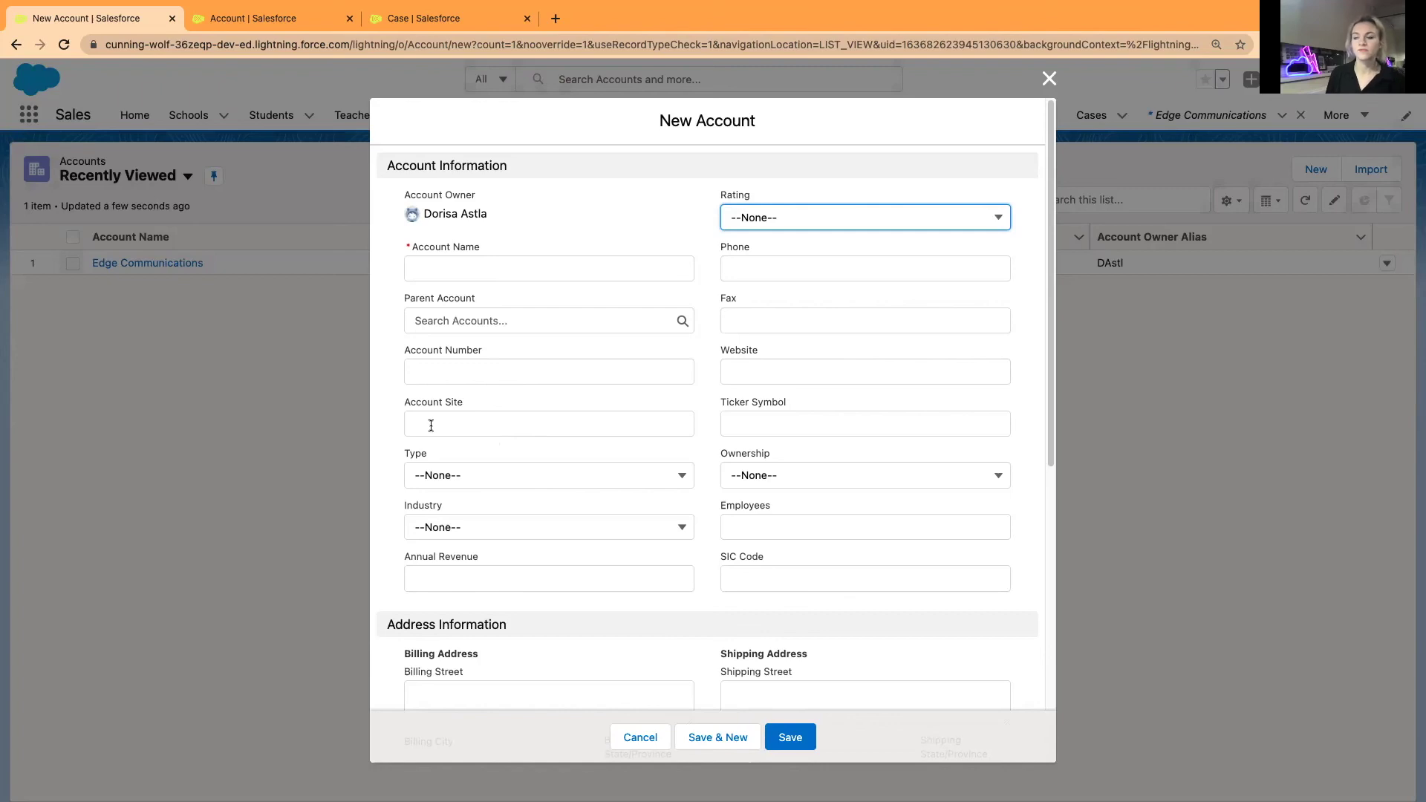
left_click(1047, 78)
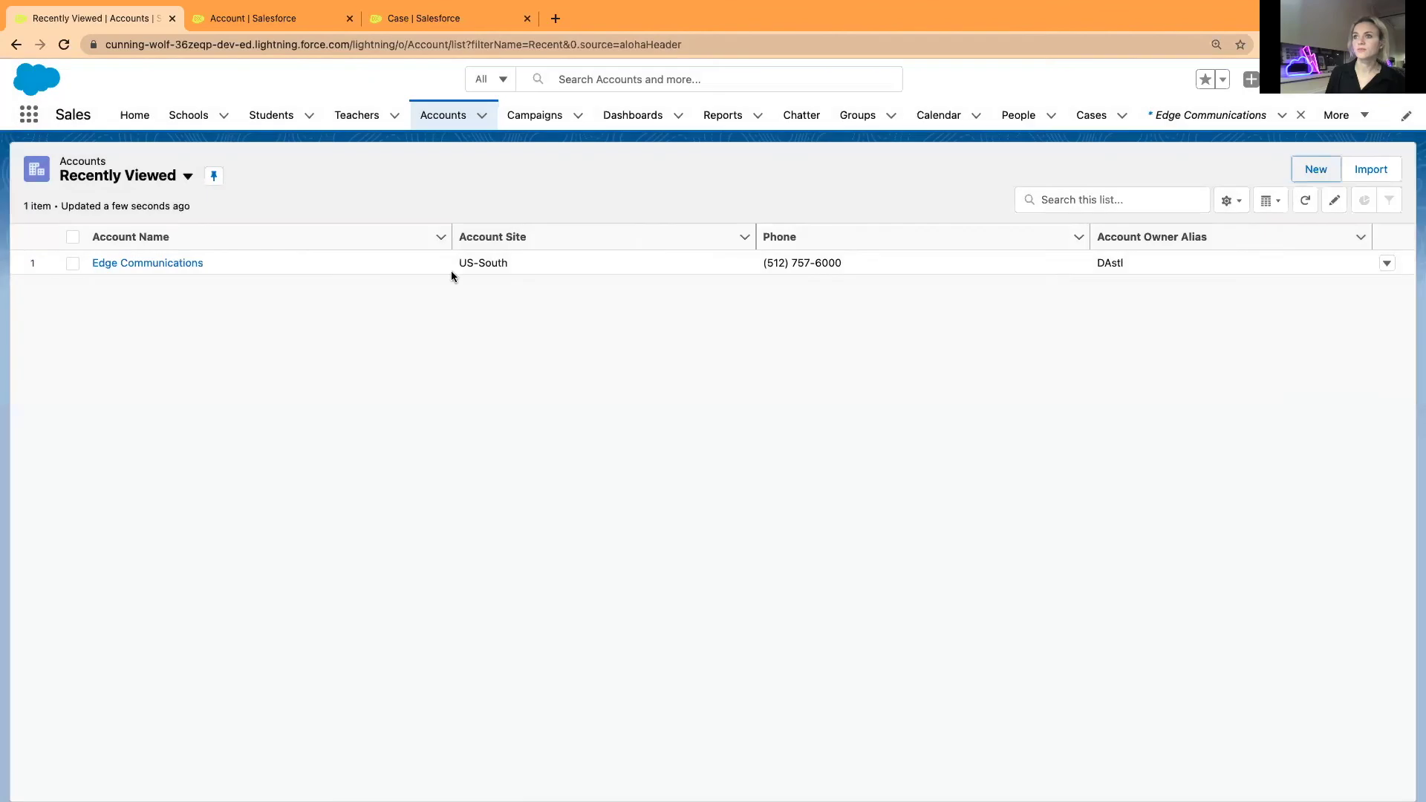
left_click(262, 20)
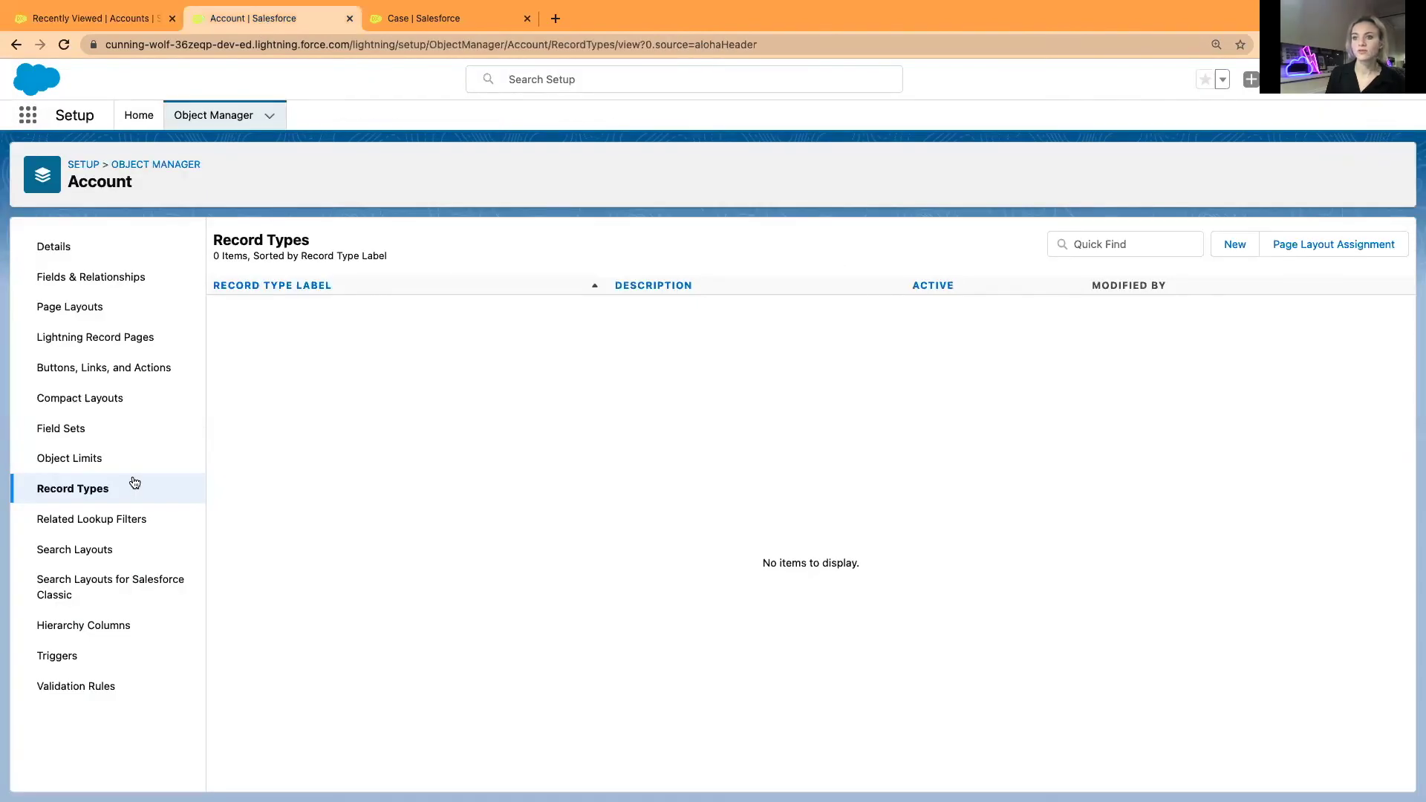
Step: Check the Account object's Related Lookup Filters and examine the Search Layouts assigned to each profile
left_click(127, 523)
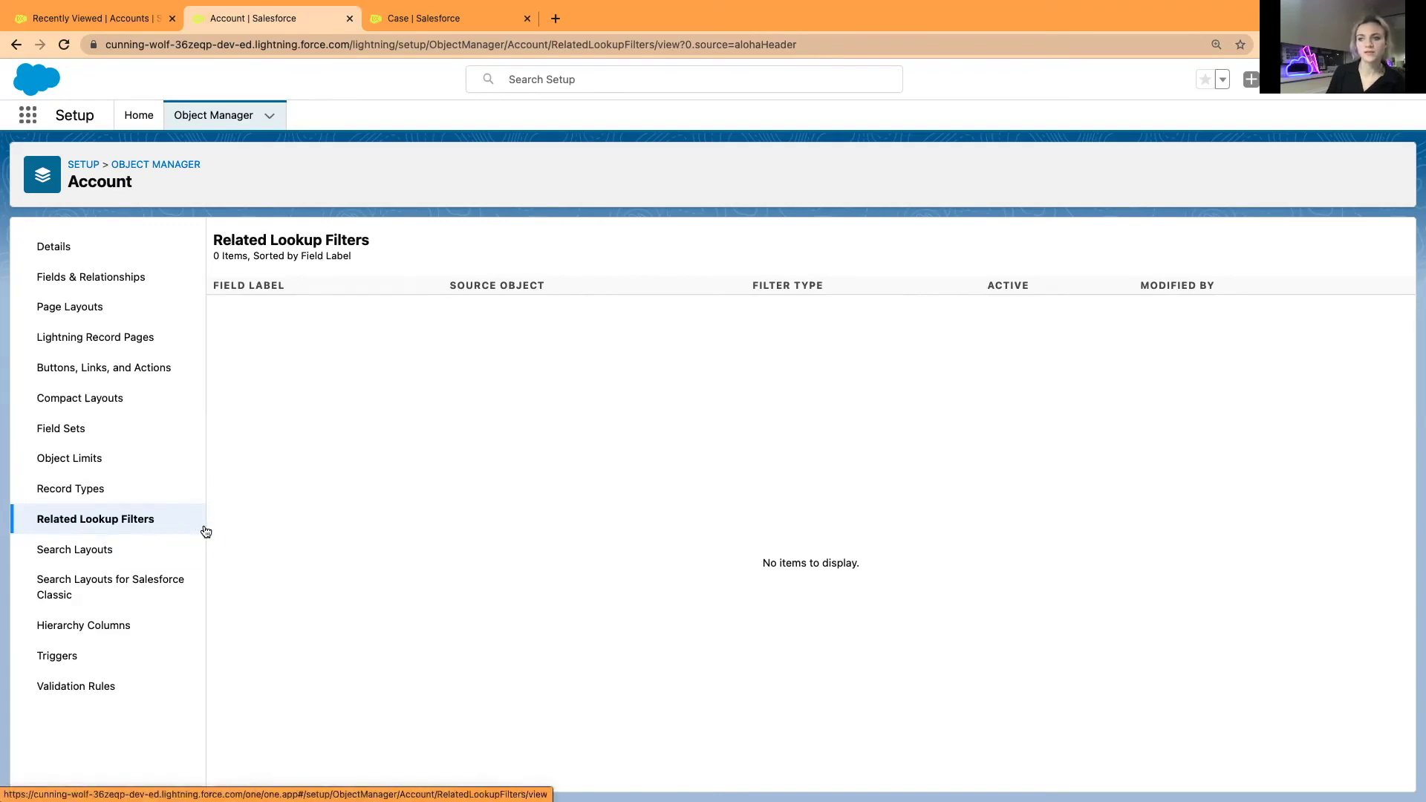
left_click(128, 553)
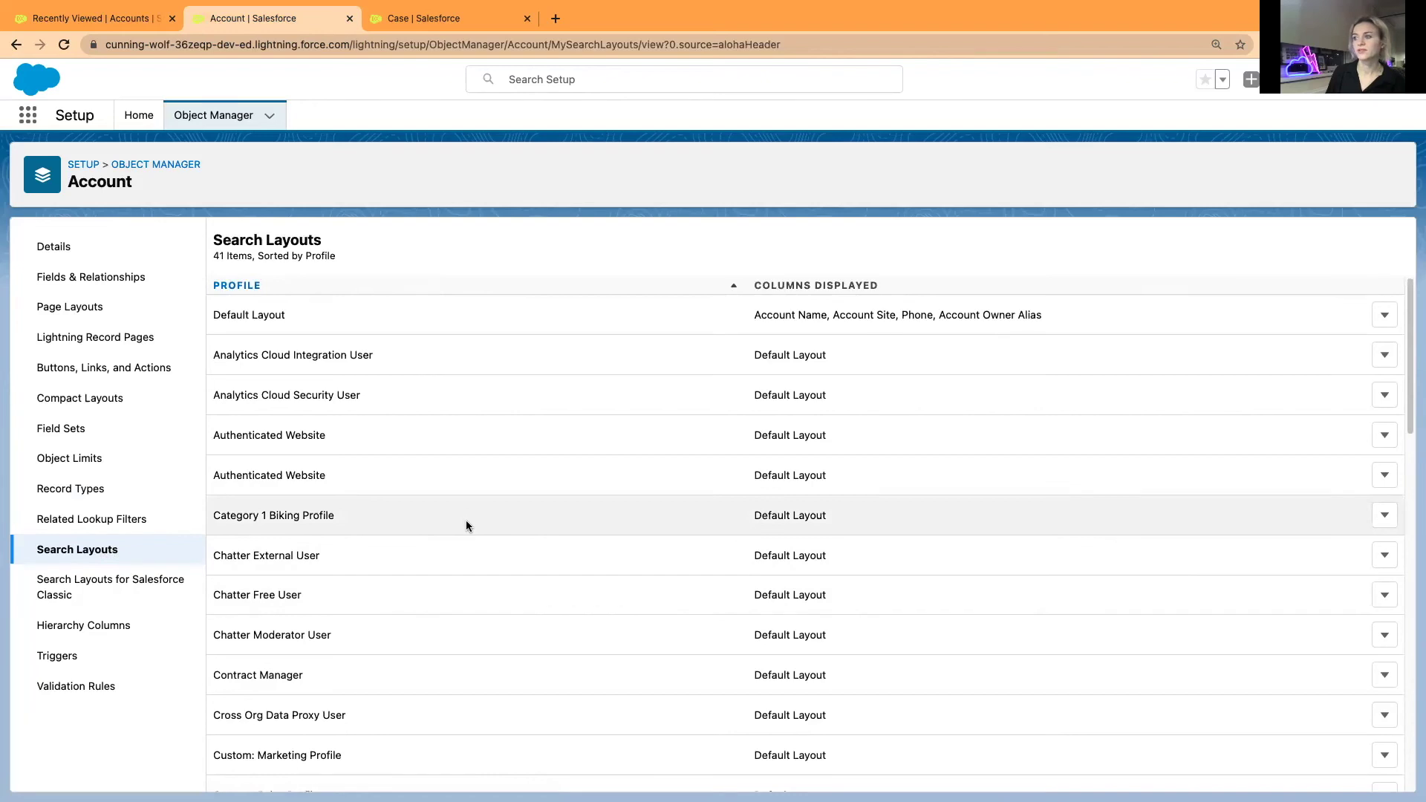
scroll(465, 525, "down", 10)
scroll(465, 525, "up", 10)
scroll(905, 518, "down", 4)
scroll(903, 517, "down", 10)
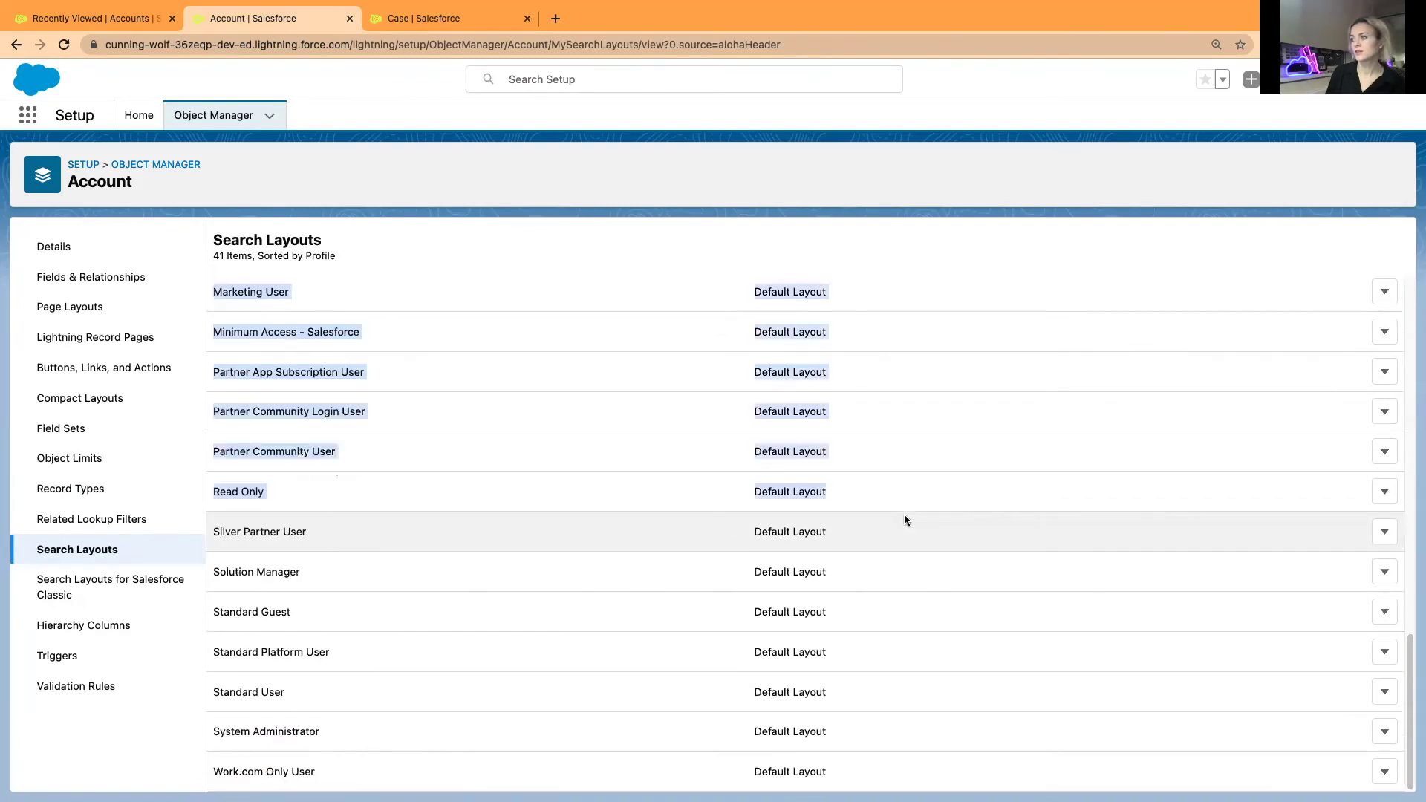
Step: Review the Account object's Search Layouts for Salesforce Classic and switch the org to Salesforce Classic
scroll(671, 391, "up", 1)
scroll(670, 388, "up", 15)
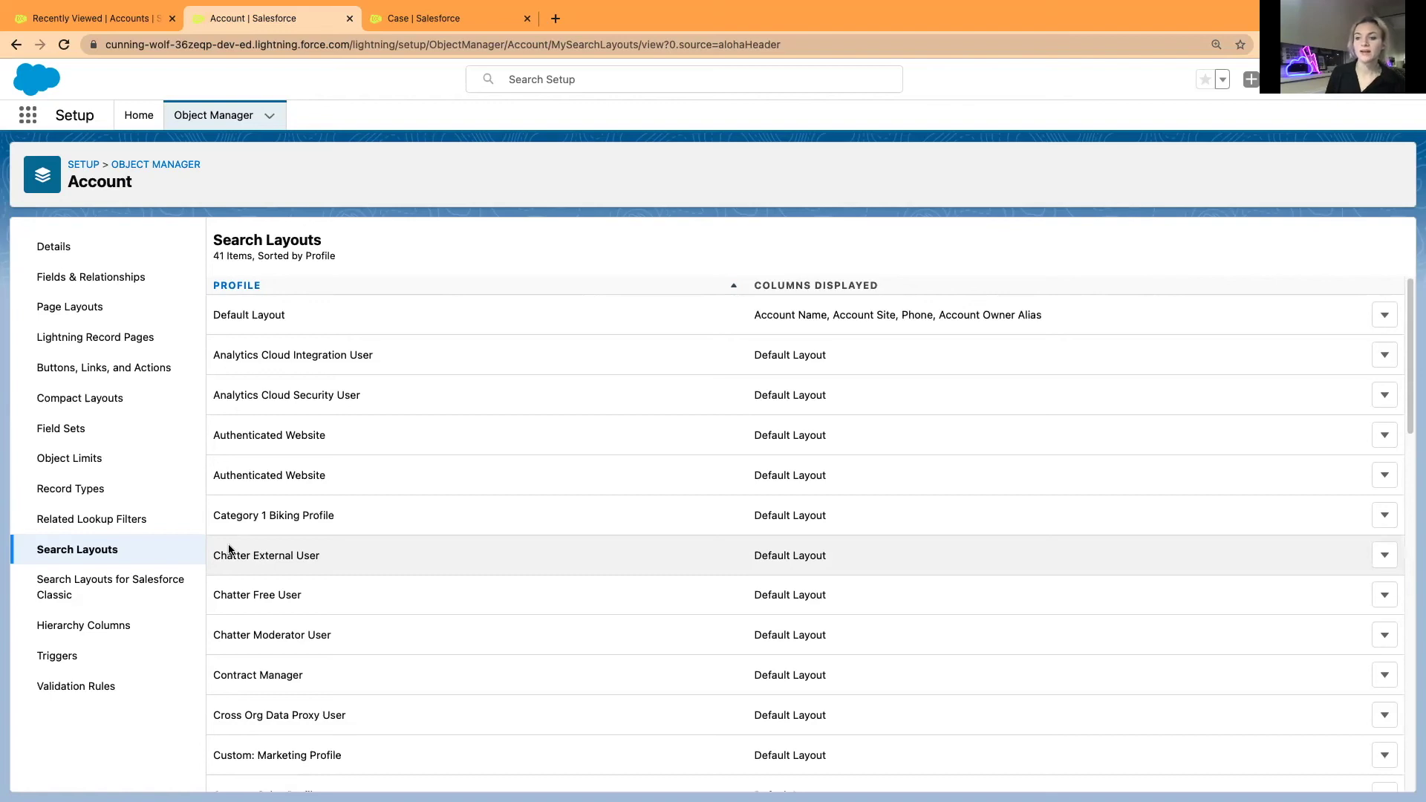
left_click(123, 598)
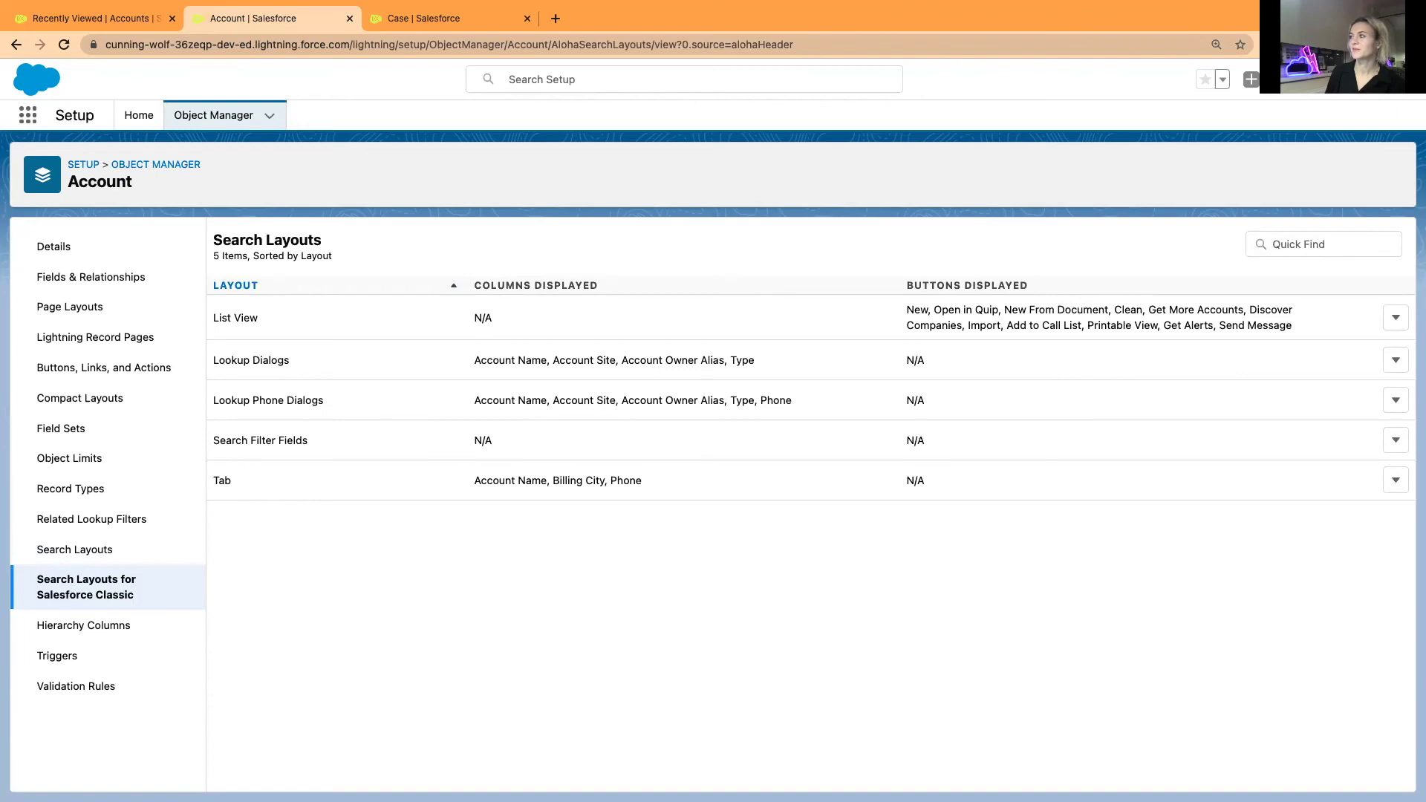
left_click(1388, 79)
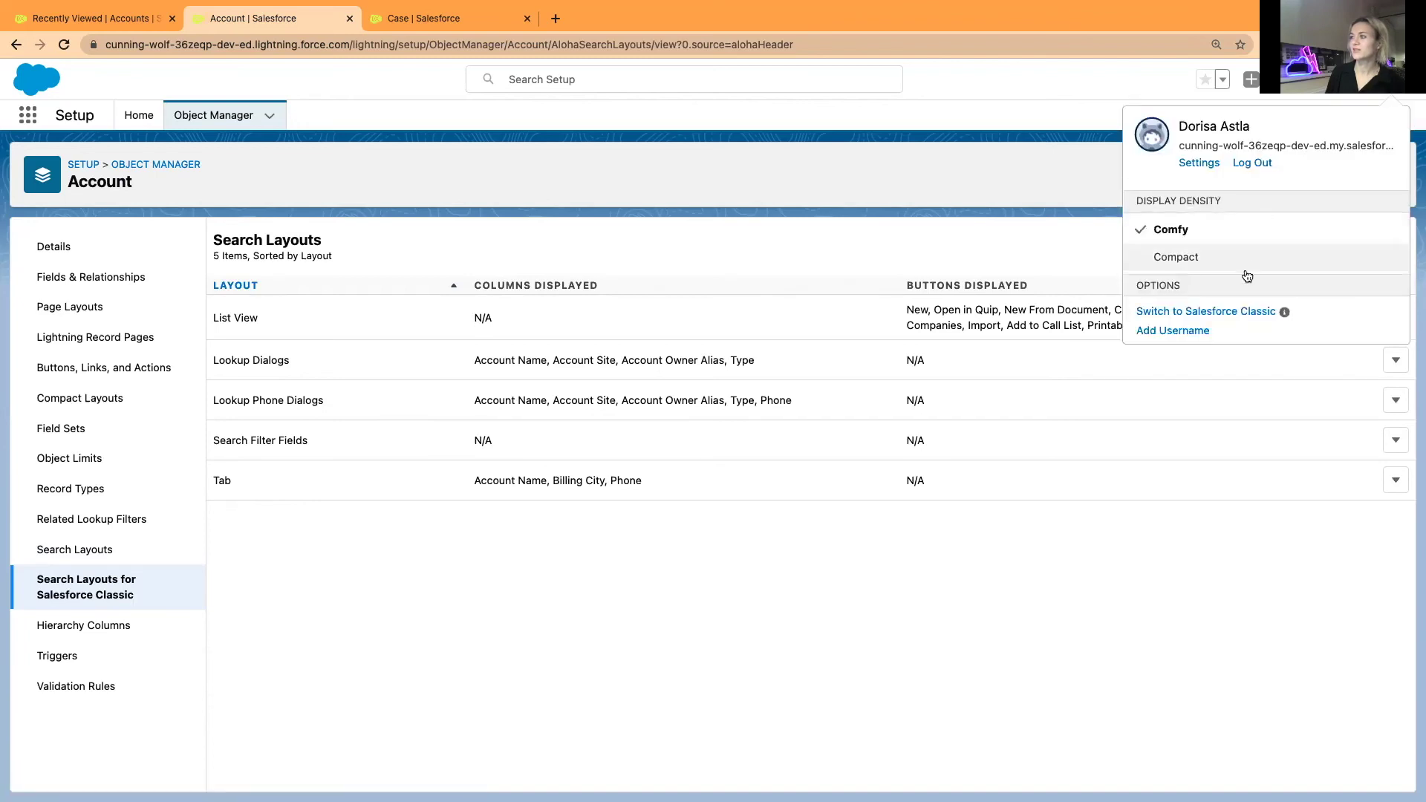
left_click(1214, 315)
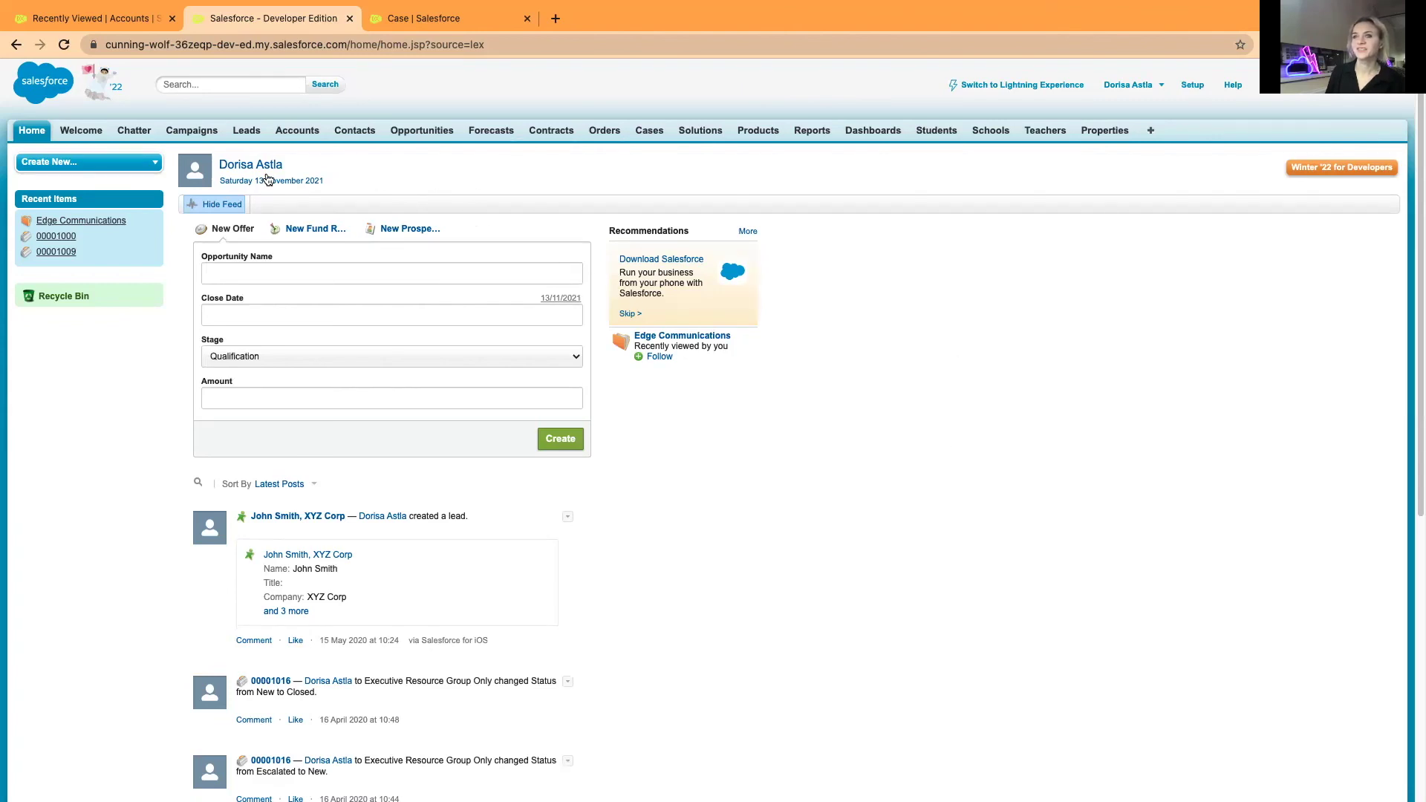
Step: Compare the Classic home page with the Lightning Accounts list, and return to the Account object's setup in Lightning
left_click(115, 22)
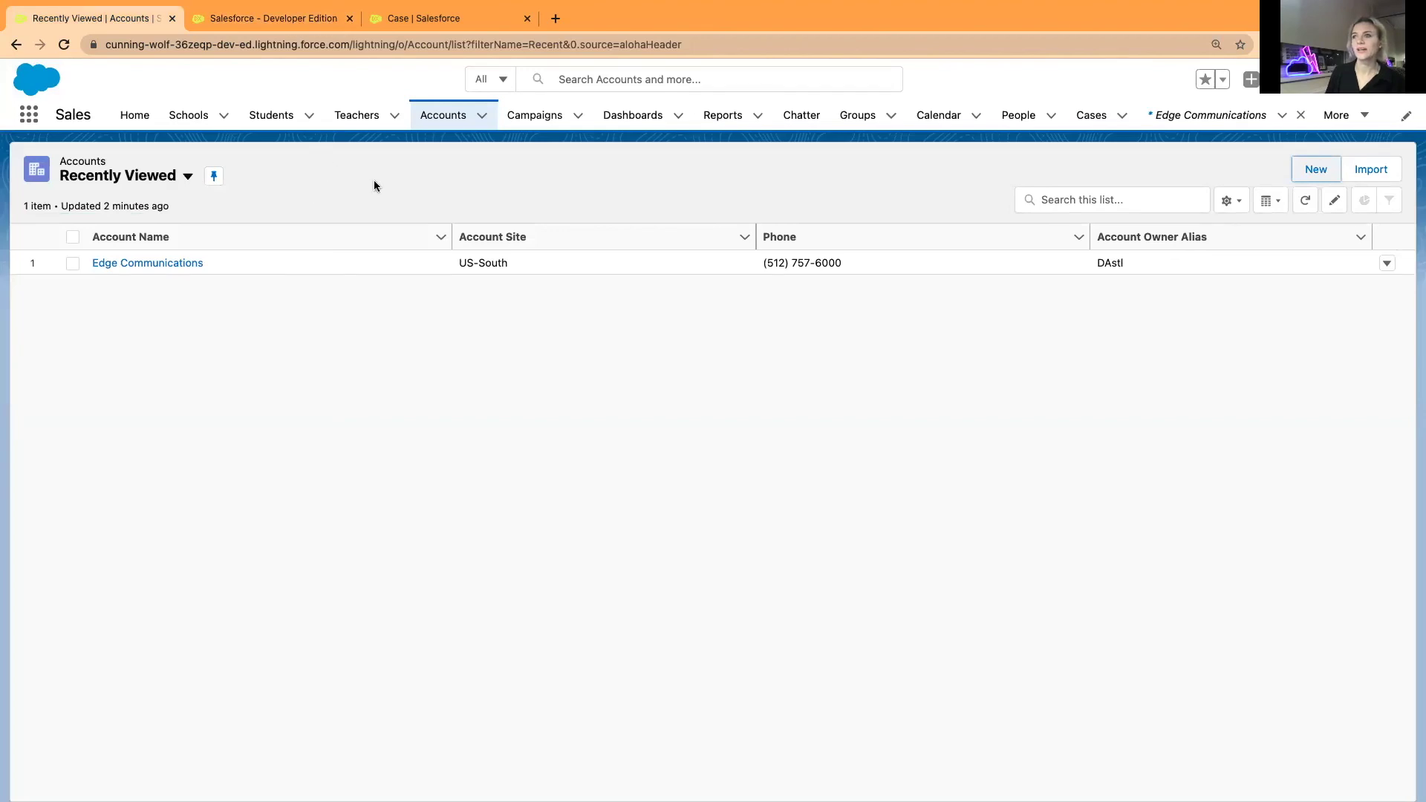
left_click(249, 22)
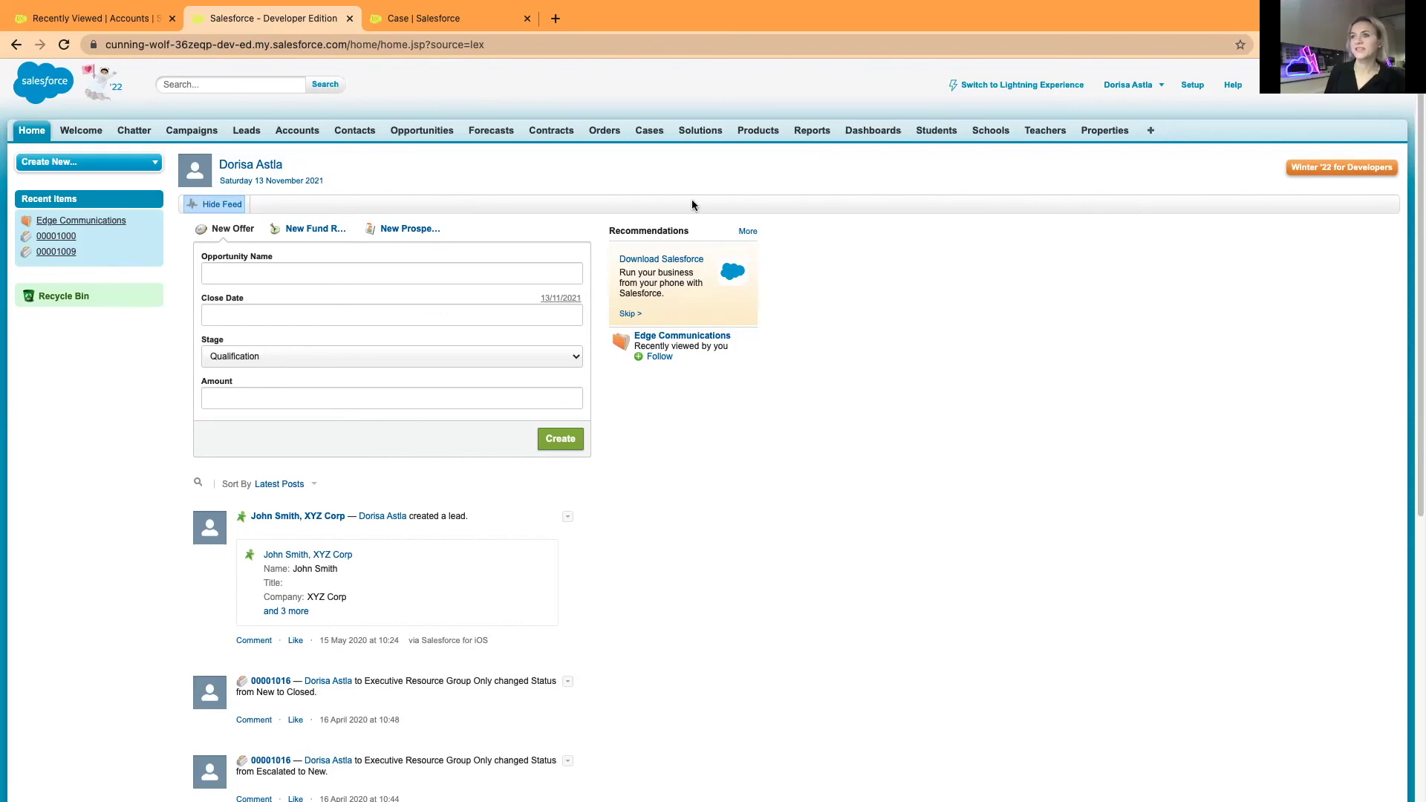
scroll(849, 499, "down", 6)
scroll(848, 504, "up", 6)
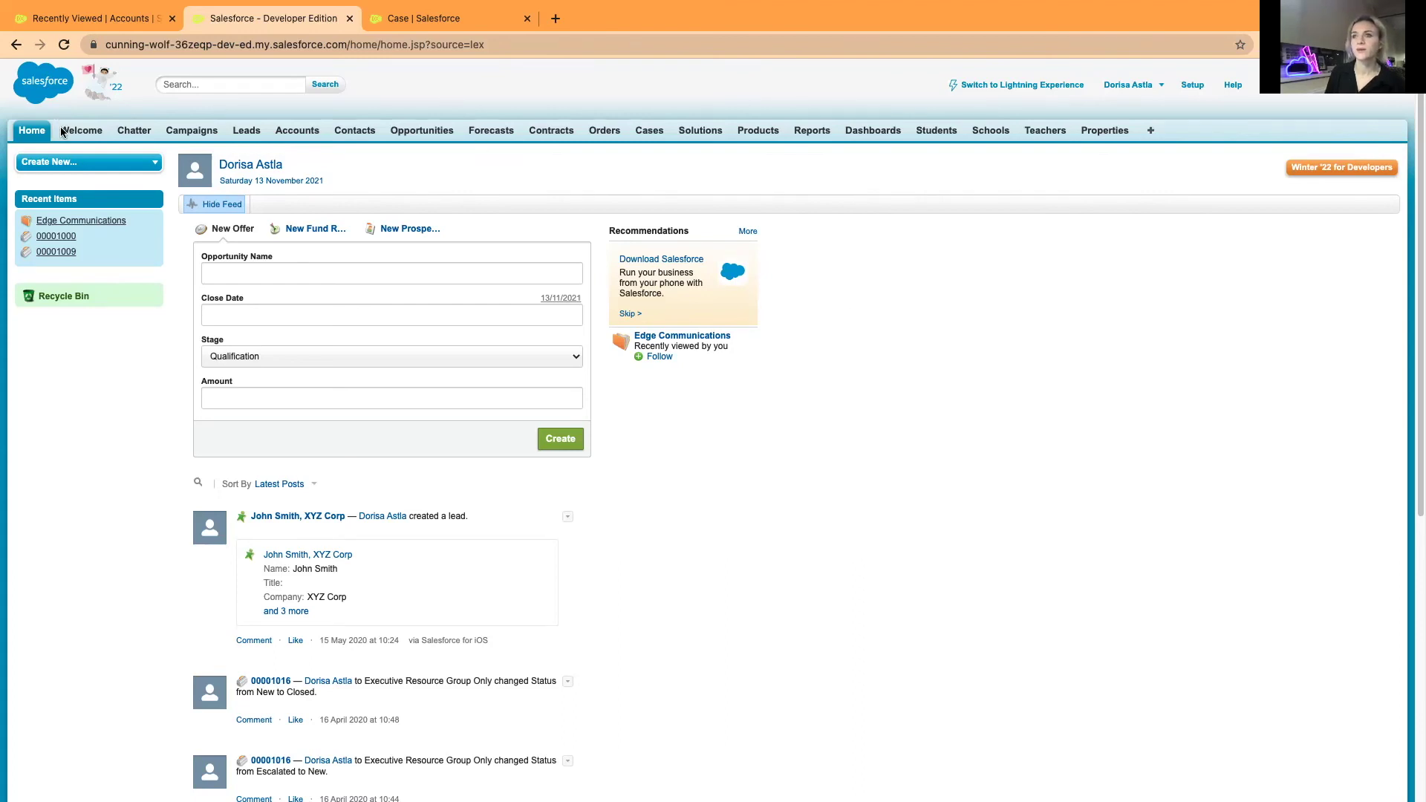
left_click(75, 19)
left_click(210, 28)
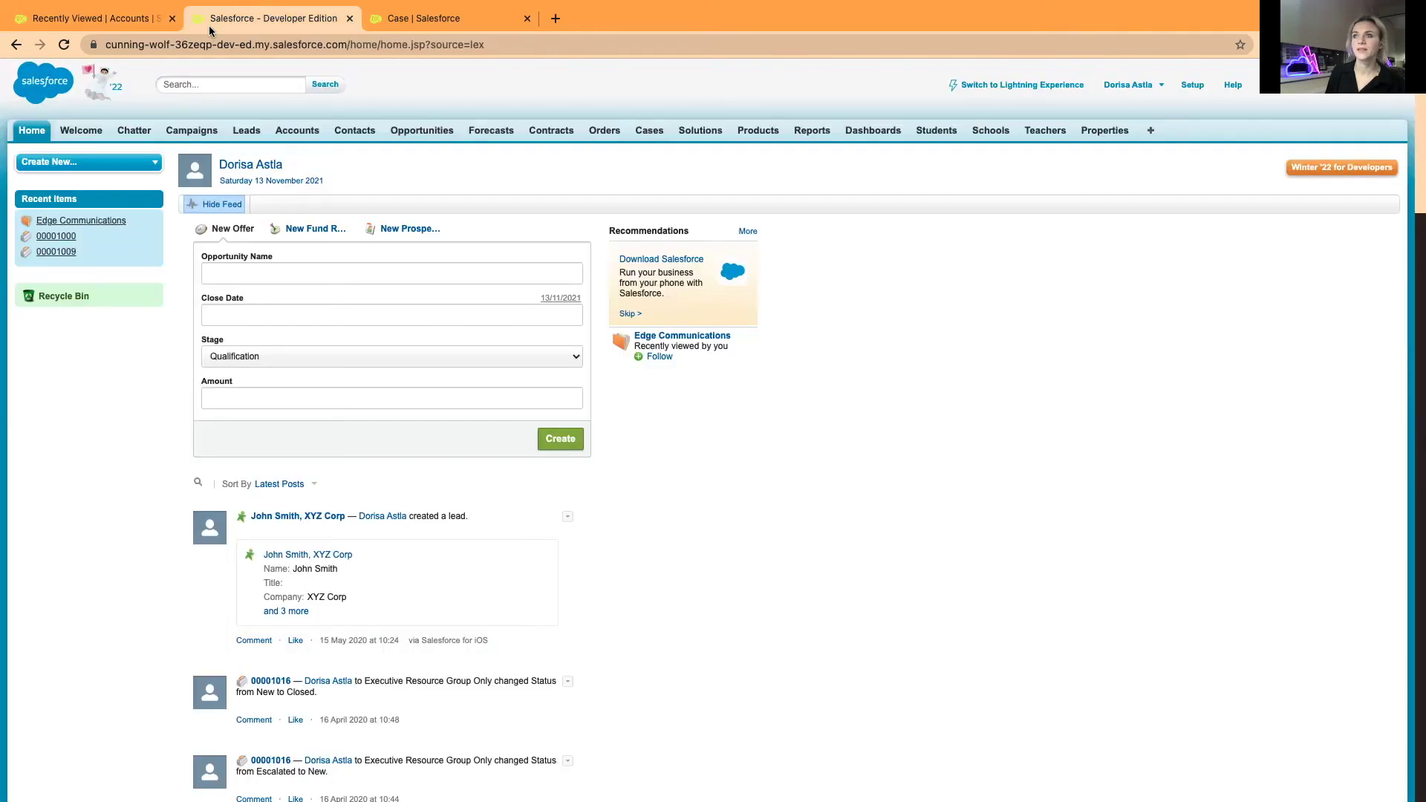
left_click(16, 44)
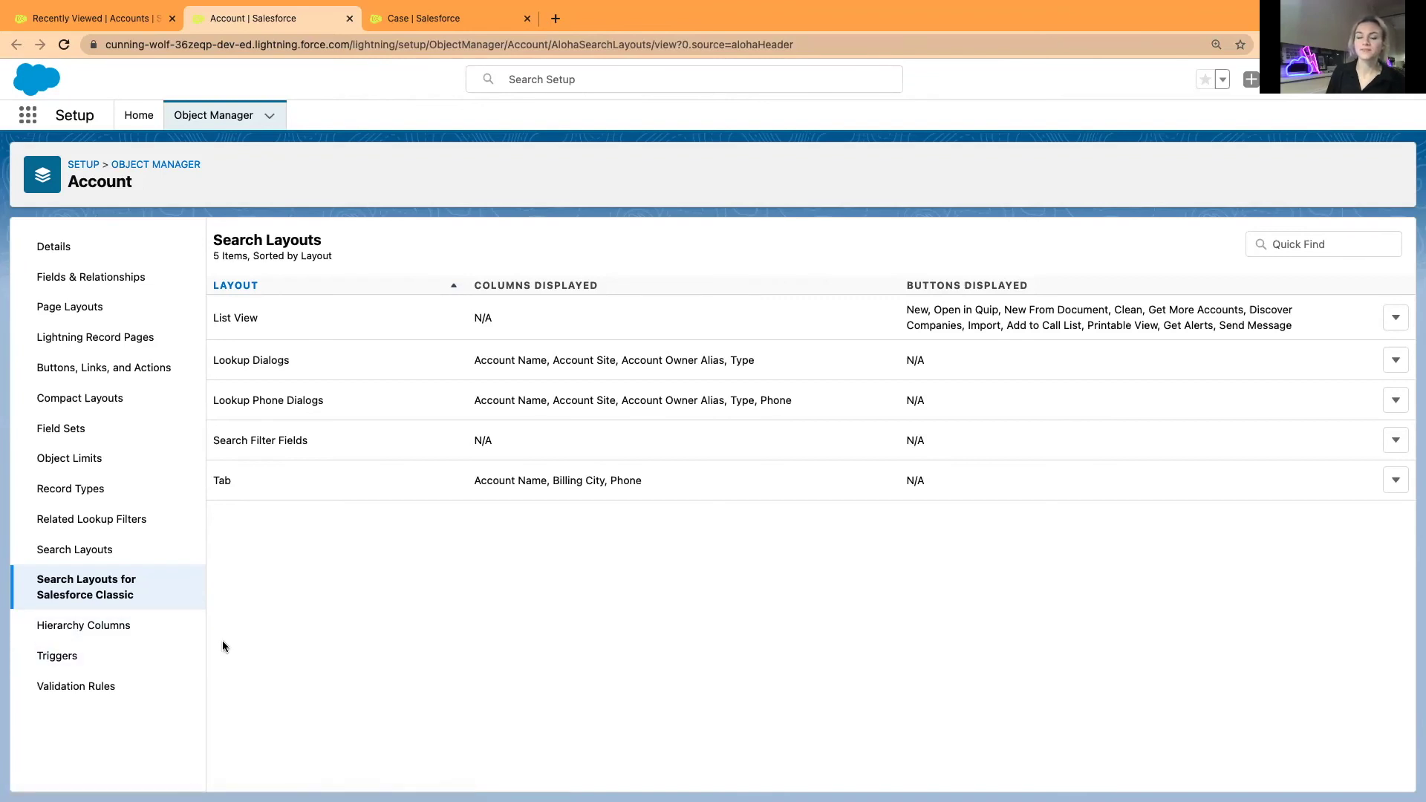
Step: Examine the fields available for the Account object's Hierarchy Columns and cancel the column selection without saving
left_click(138, 629)
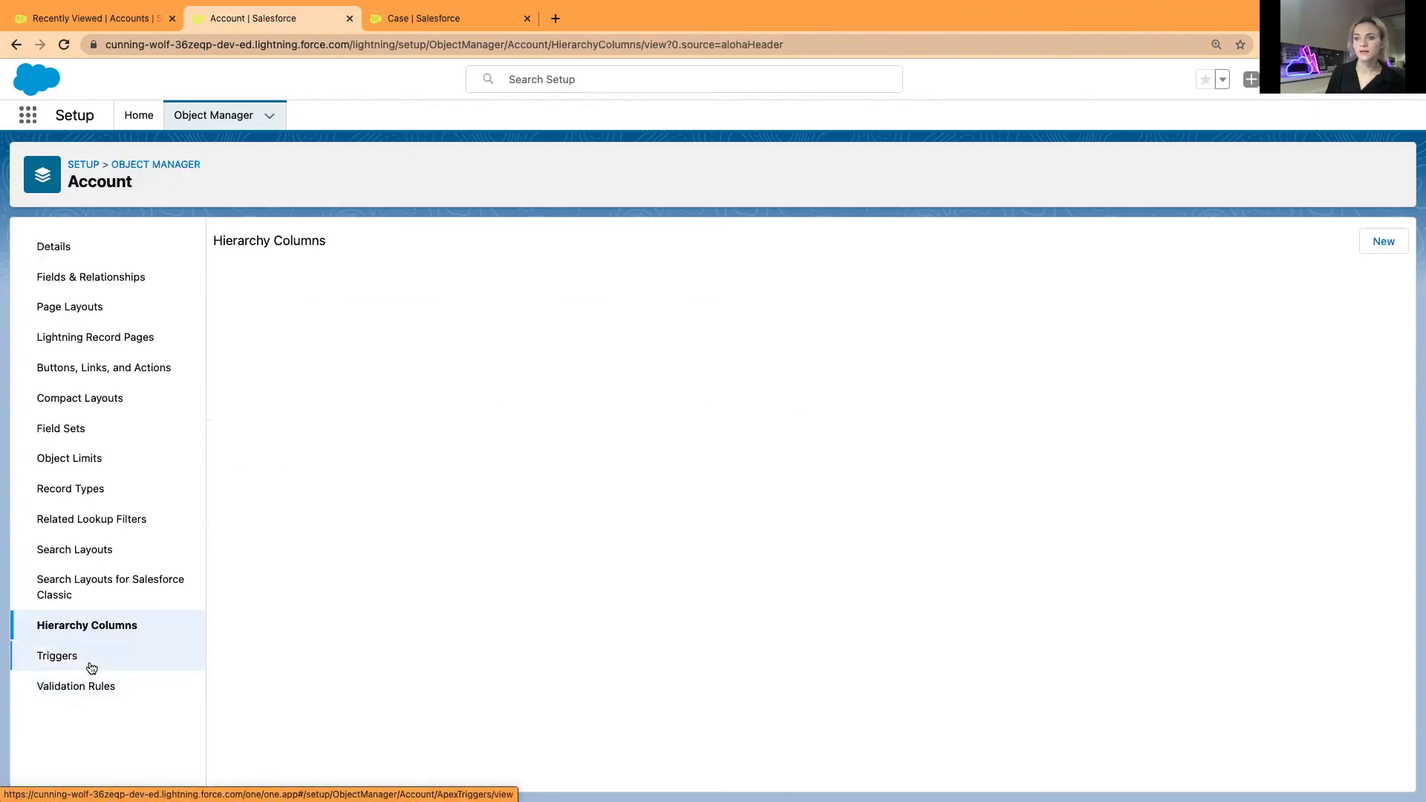
left_click(1383, 241)
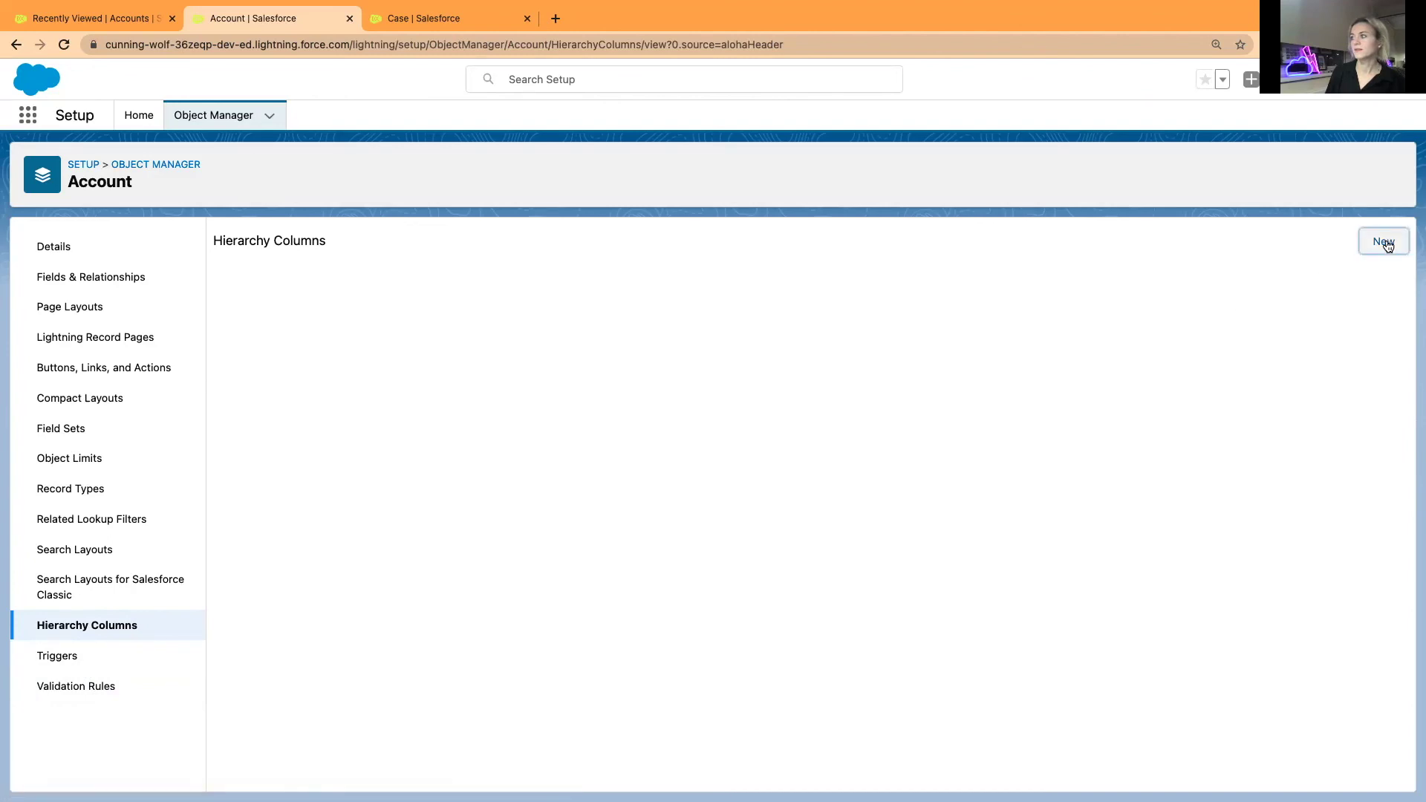
scroll(600, 438, "down", 10)
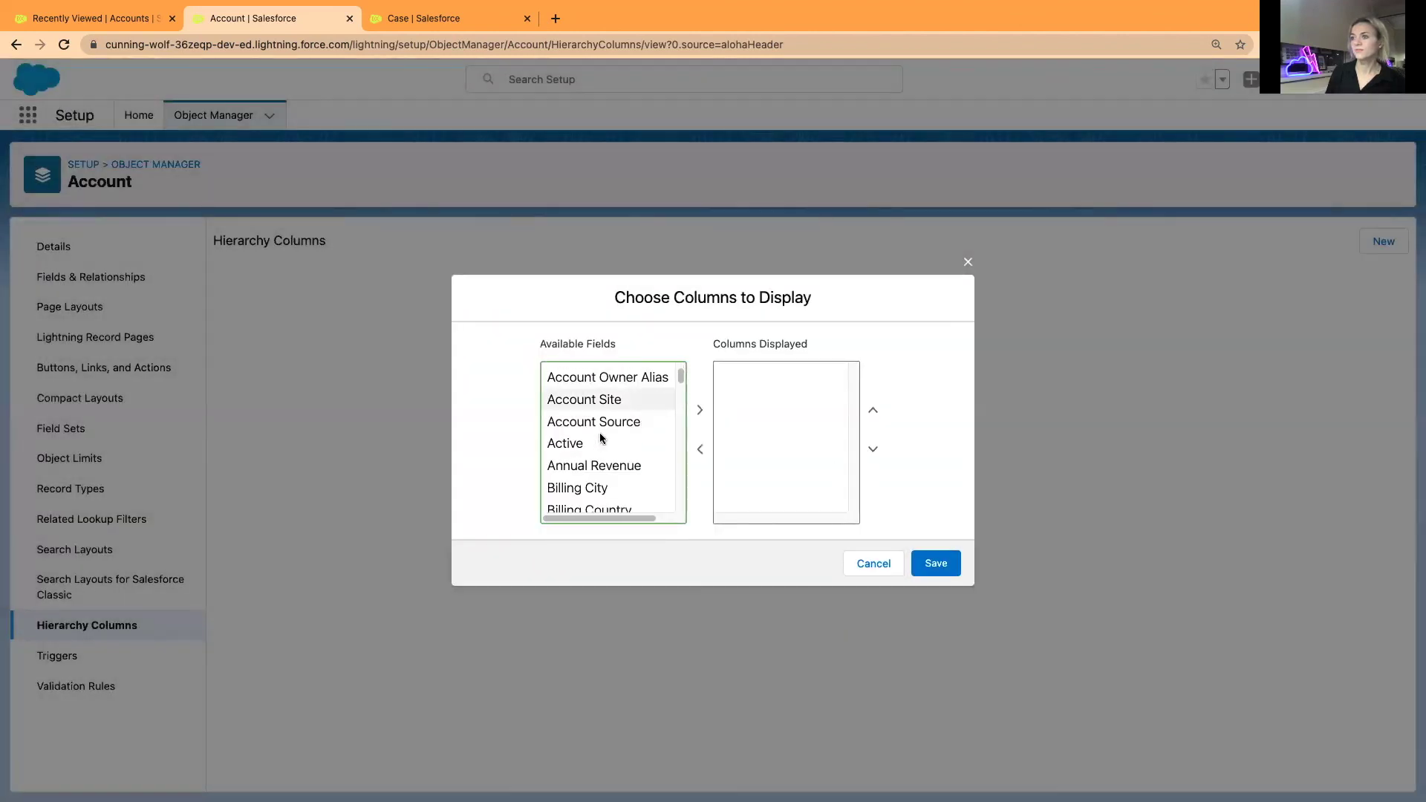
scroll(600, 438, "up", 10)
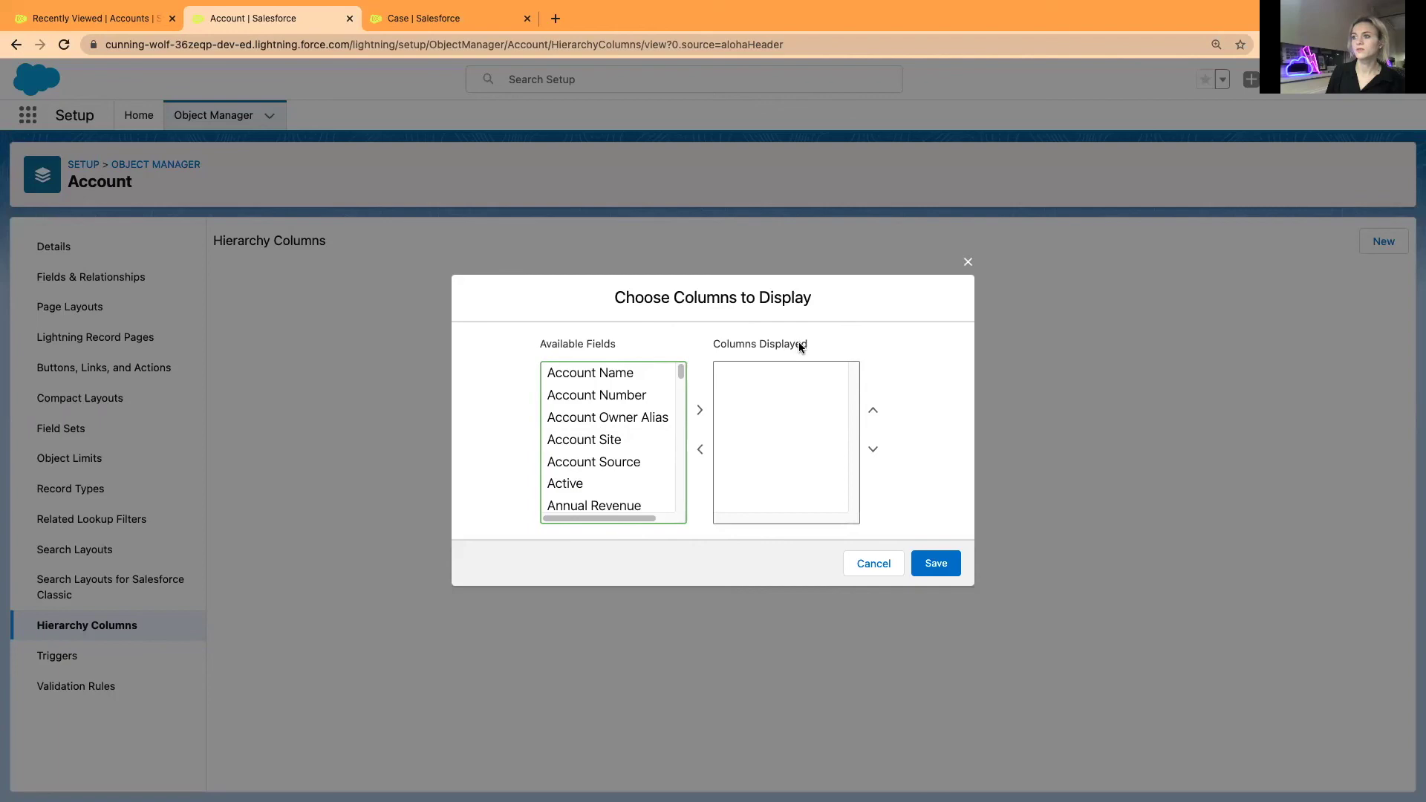
scroll(625, 445, "down", 10)
scroll(626, 448, "up", 10)
left_click(862, 563)
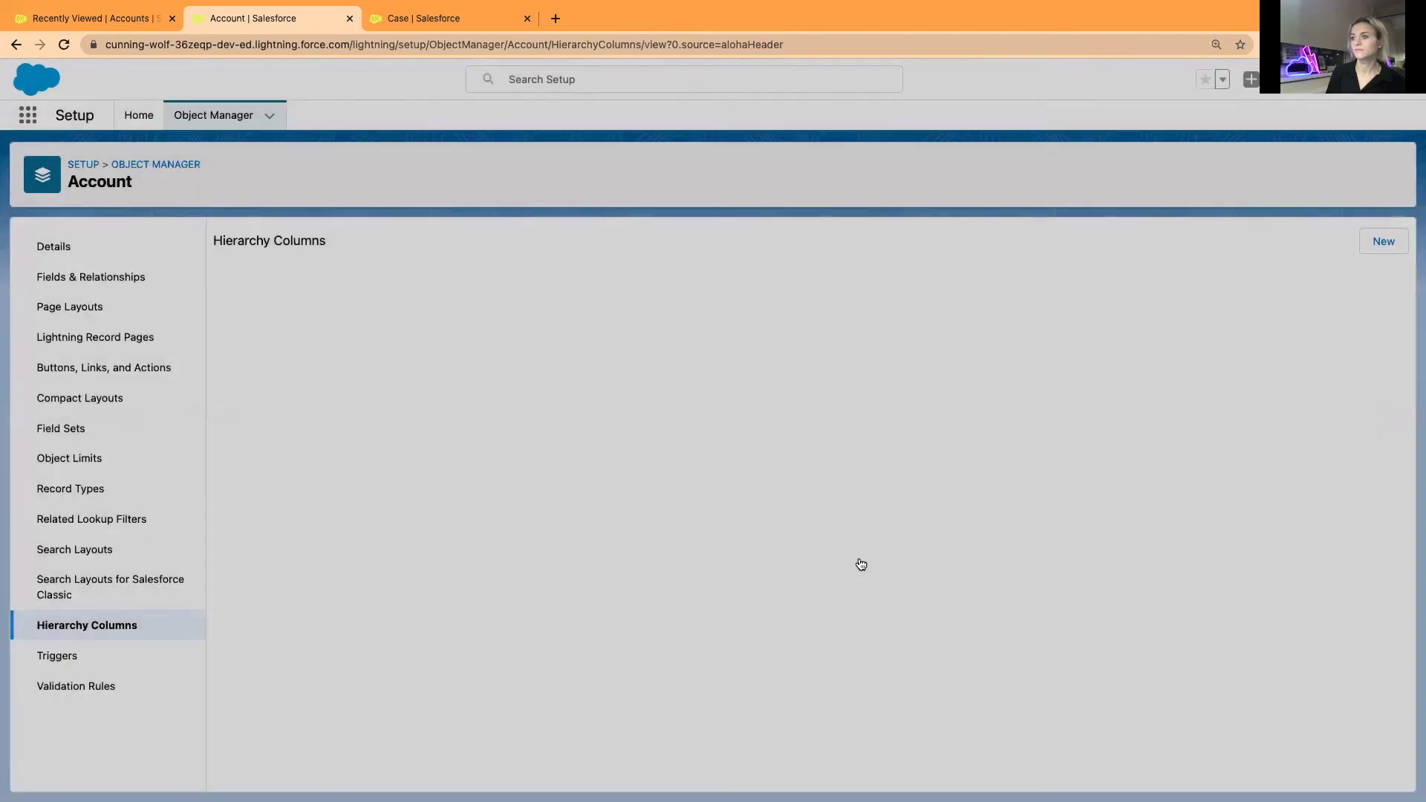
Step: View the blank Apex trigger editor for the Account object and leave it for the Validation Rules
left_click(62, 656)
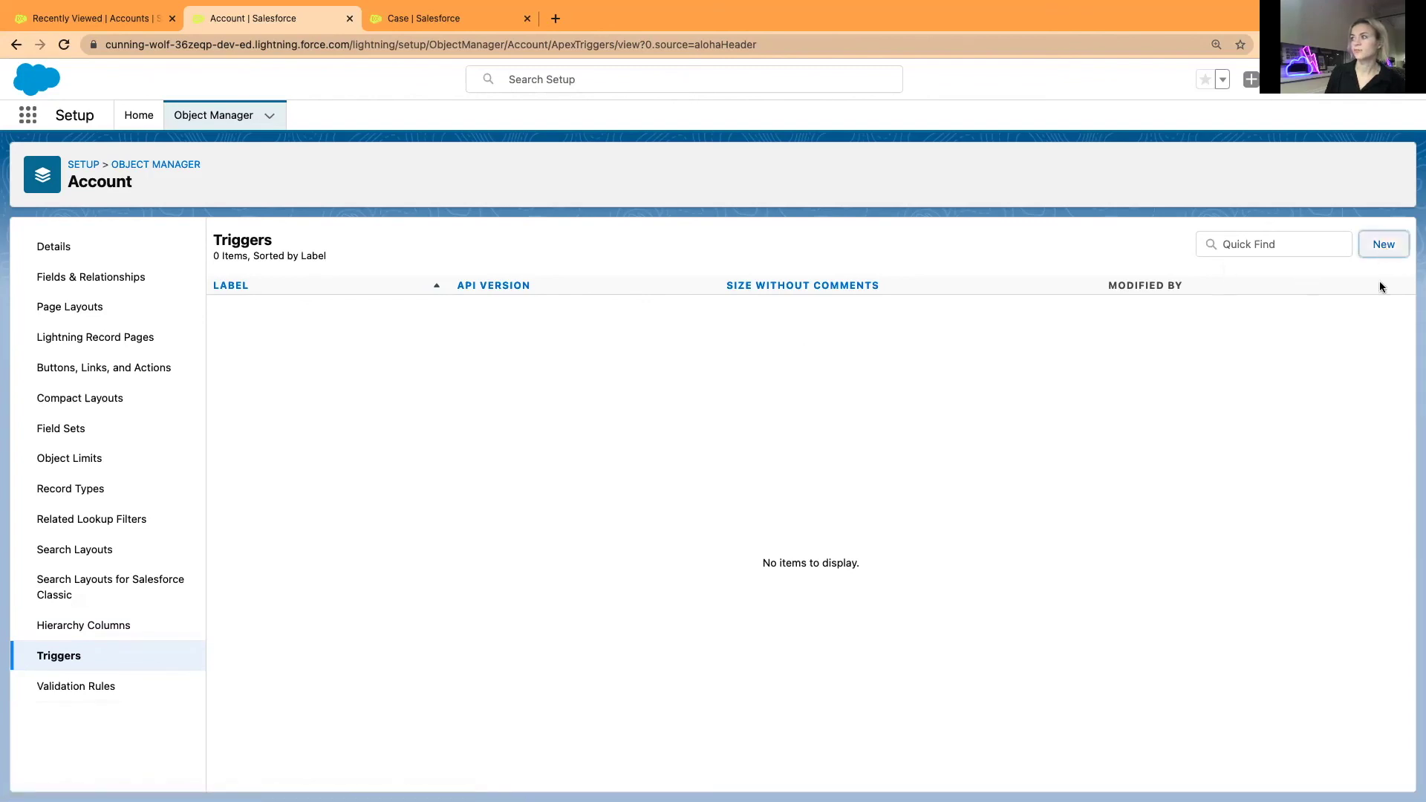
left_click(1383, 245)
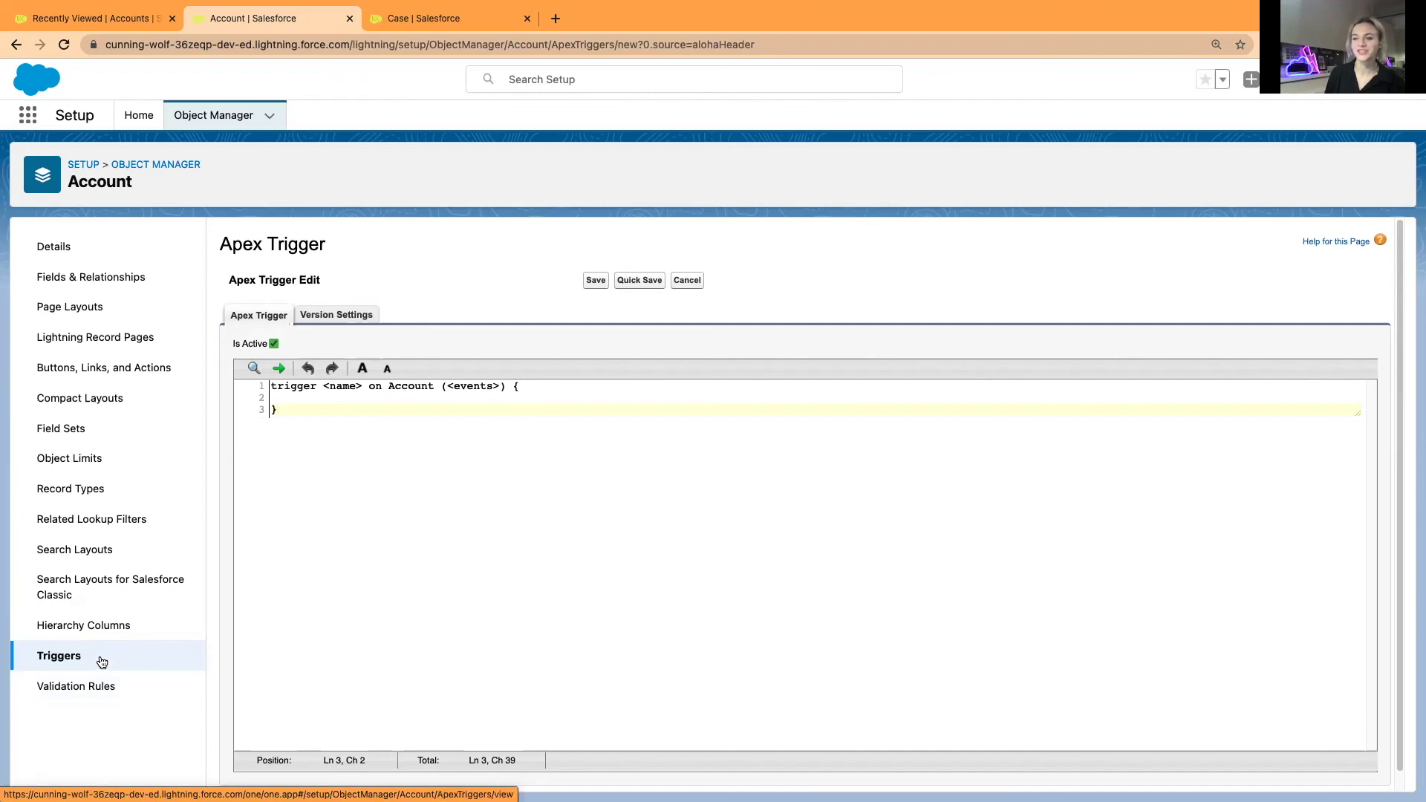
left_click(66, 686)
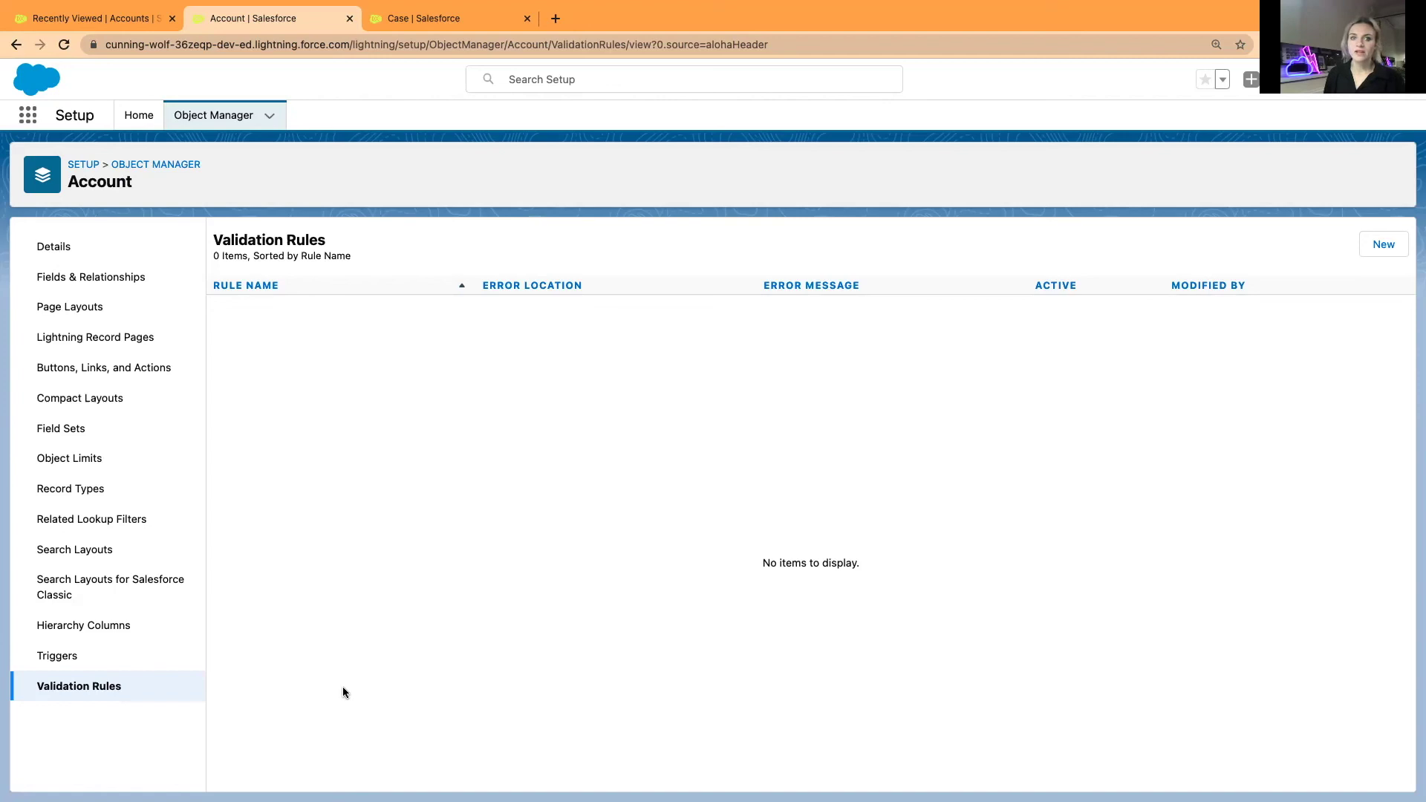
Step: Review the field details of the Edge Communications account and return to the Account object's Validation Rules
mouse_move(92, 99)
left_click(100, 19)
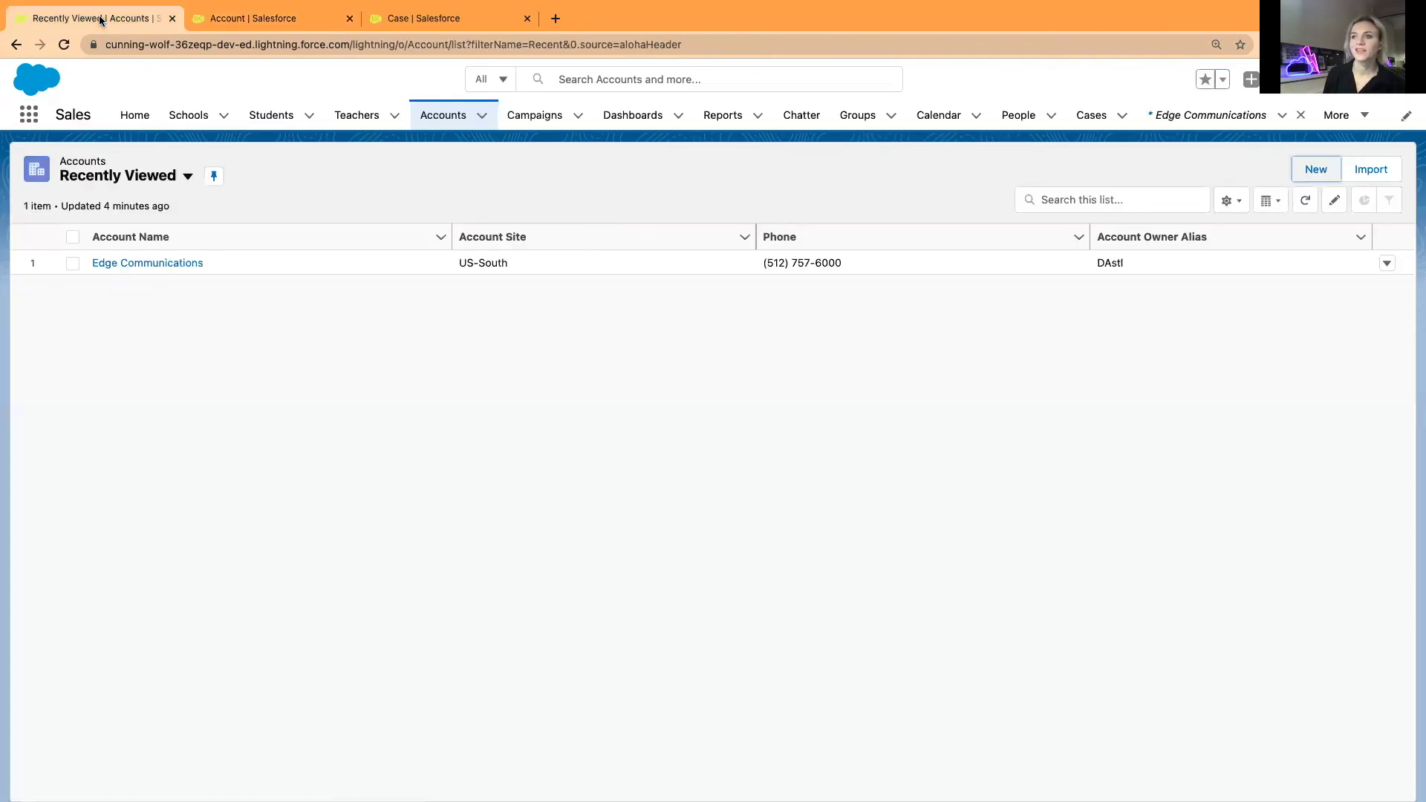
left_click(145, 264)
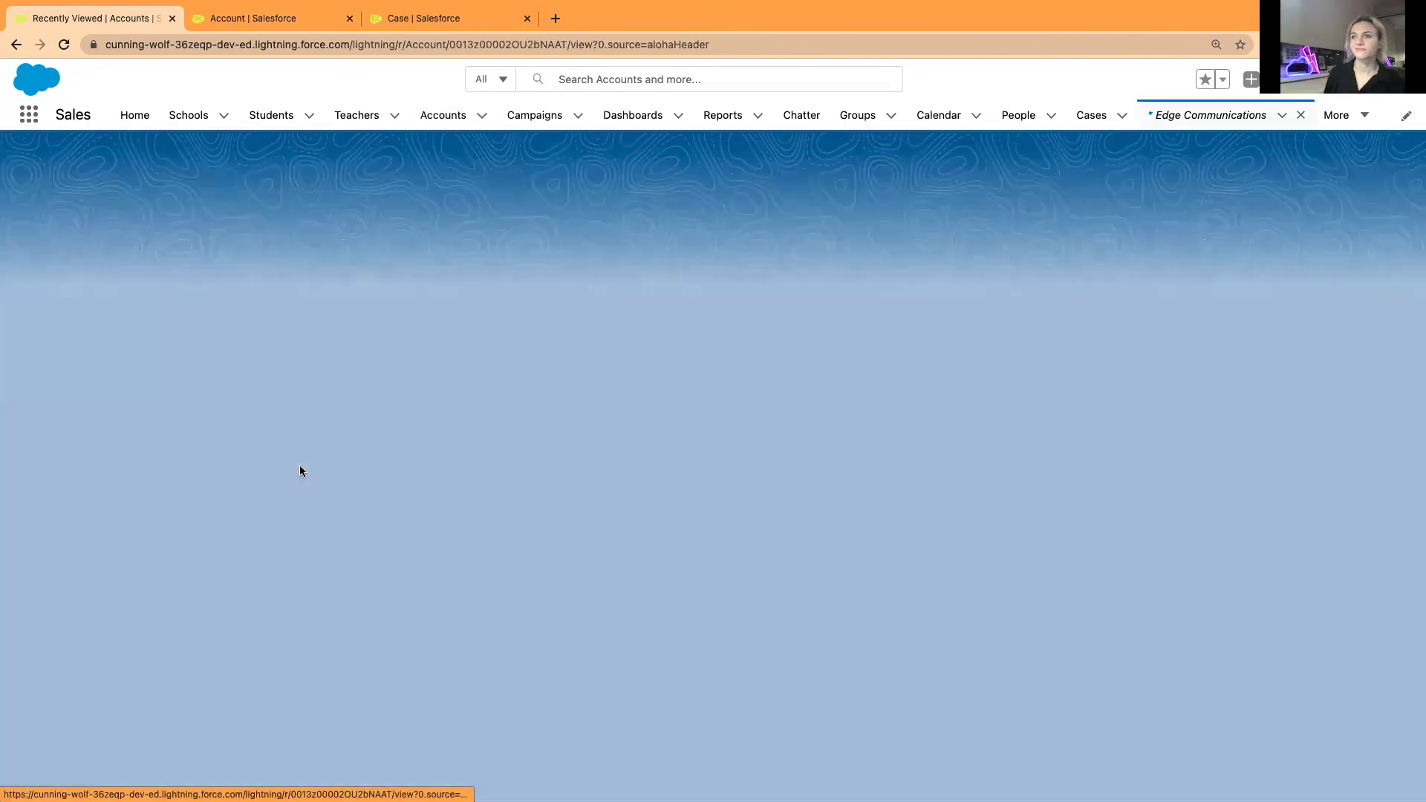
left_click(140, 289)
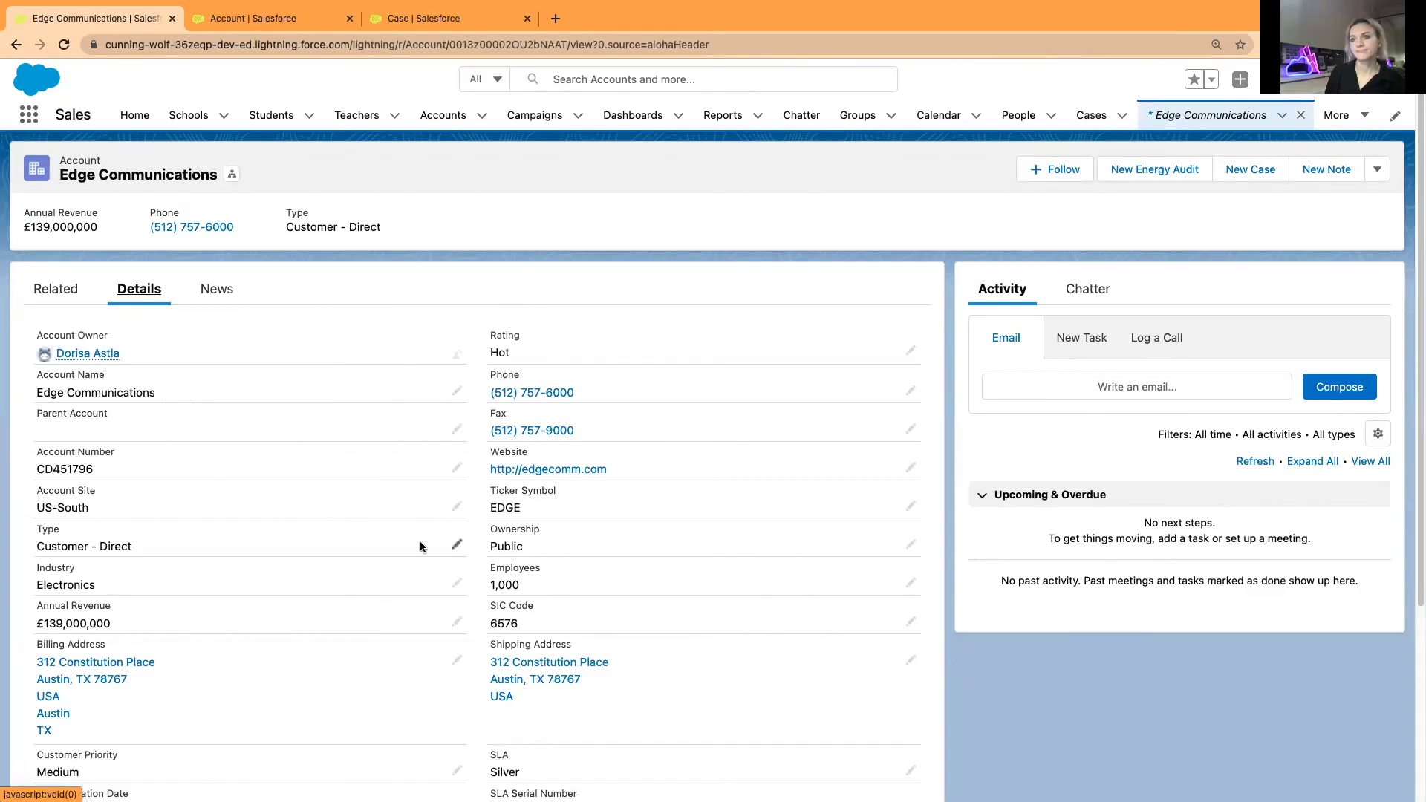
scroll(402, 531, "down", 1)
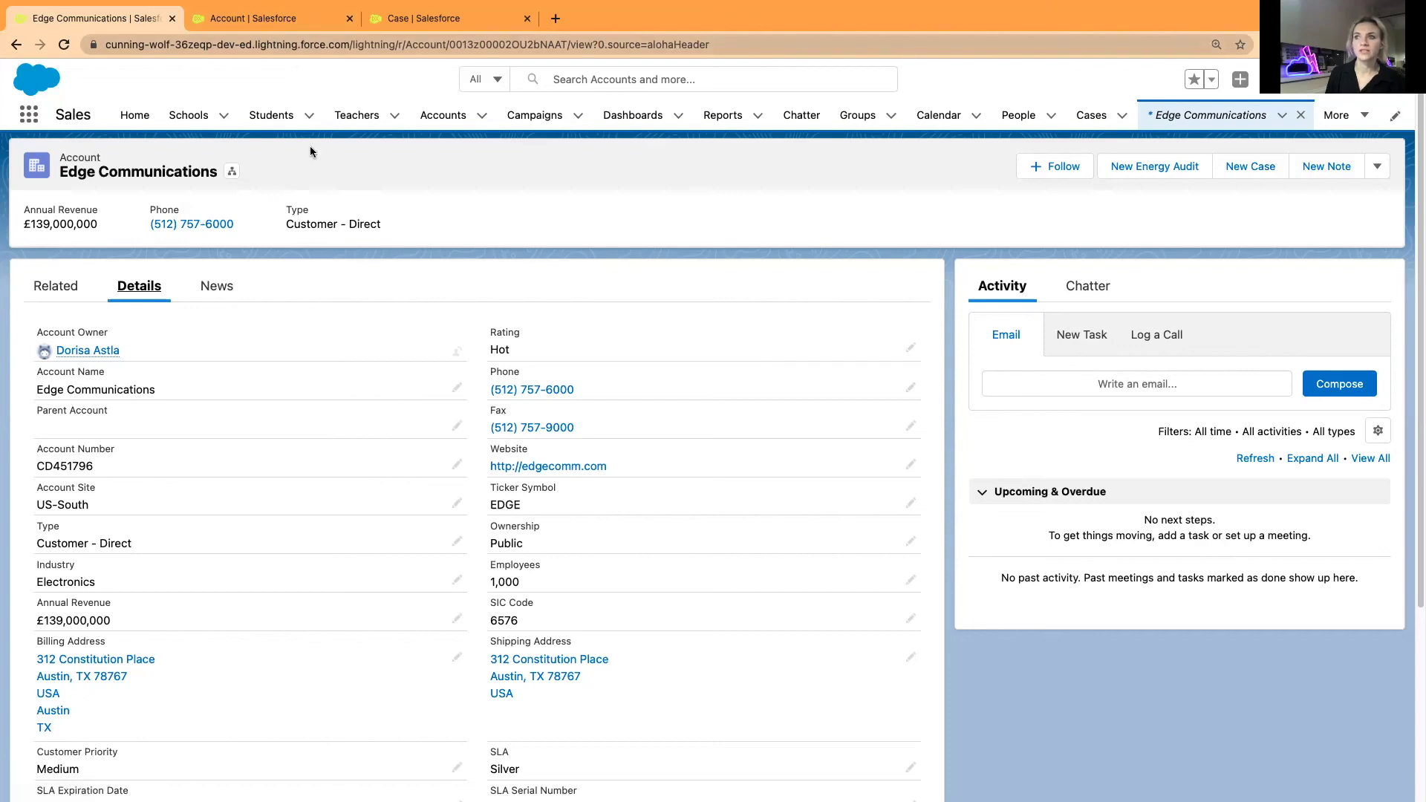
left_click(255, 18)
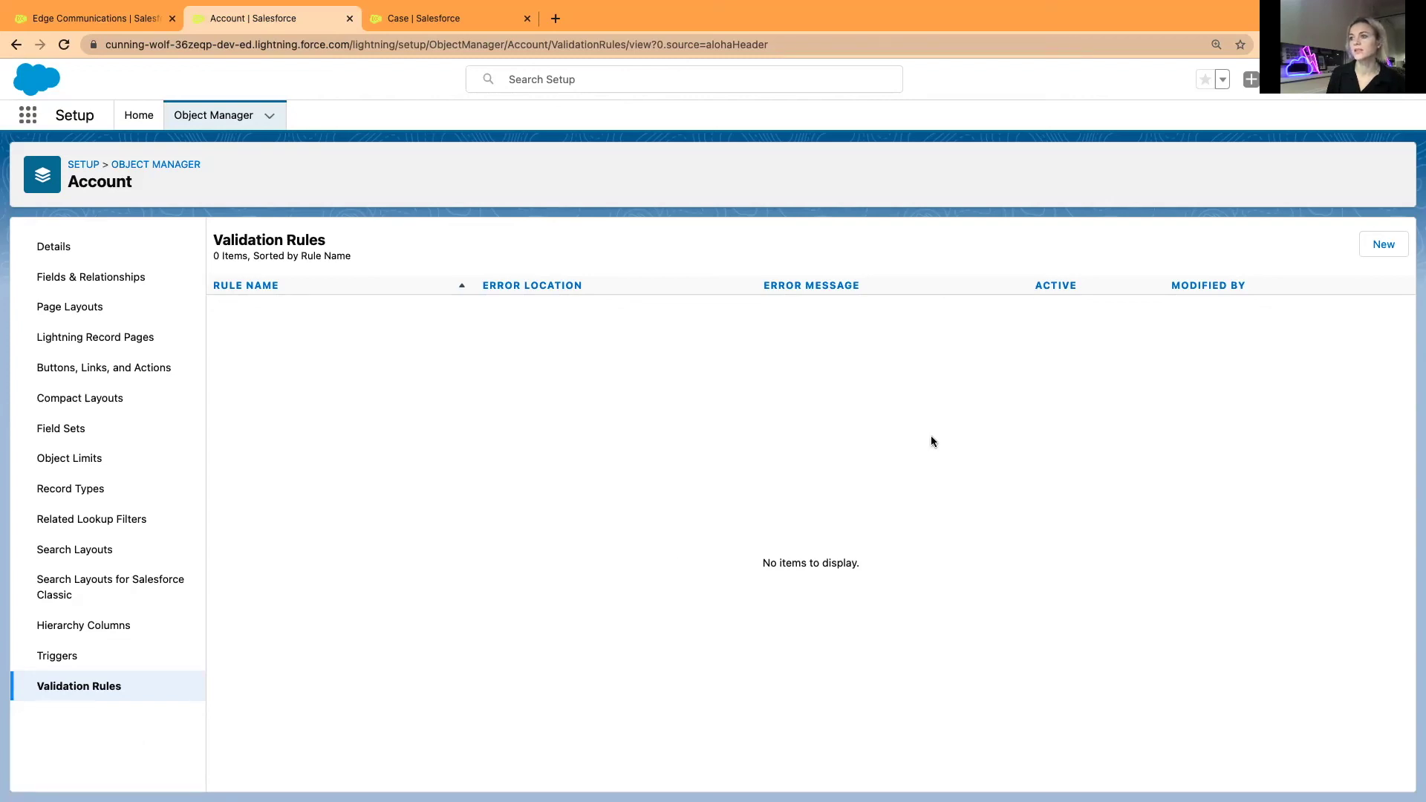
Step: Start a new Account validation rule, look through its formula operators and set the error location to the Account Name field
left_click(1384, 251)
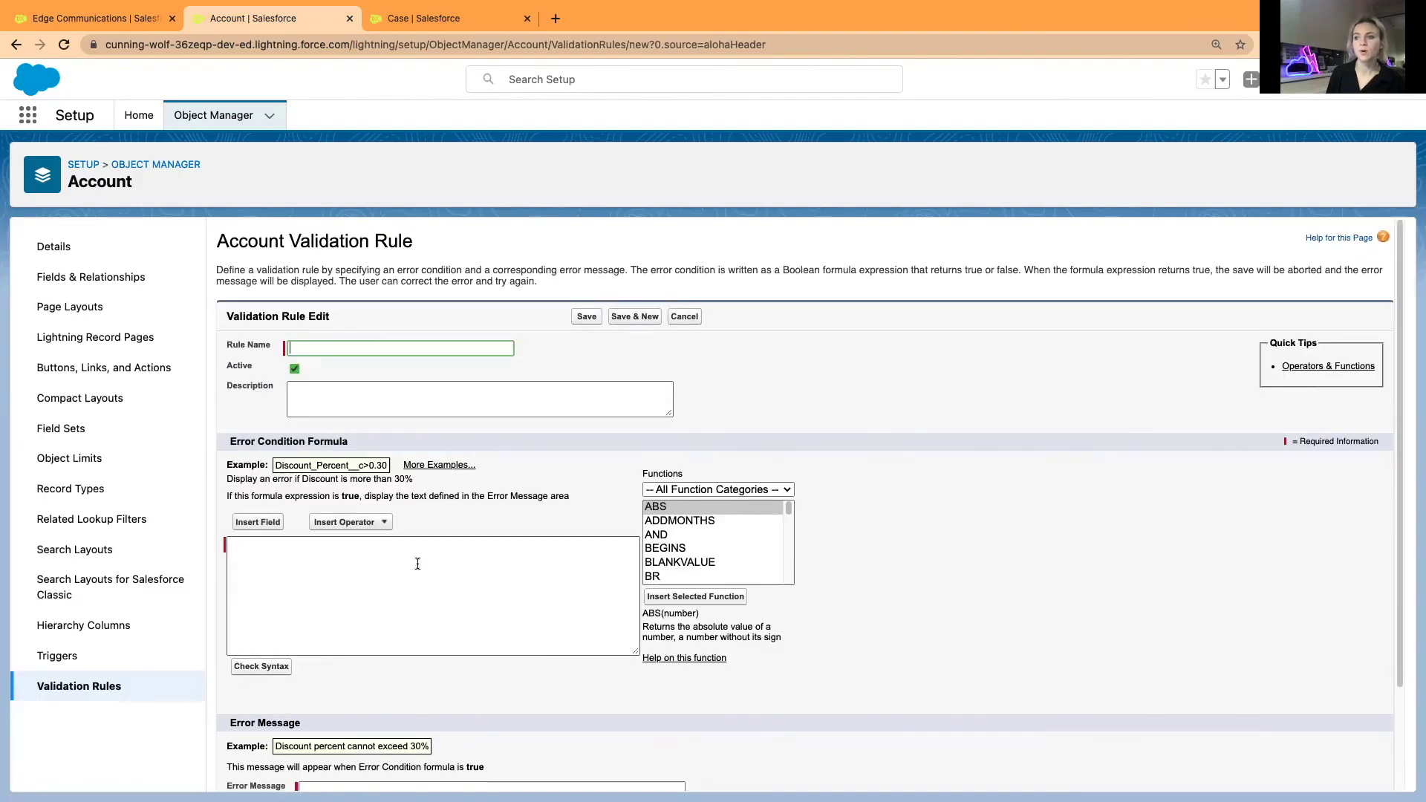
left_click(366, 523)
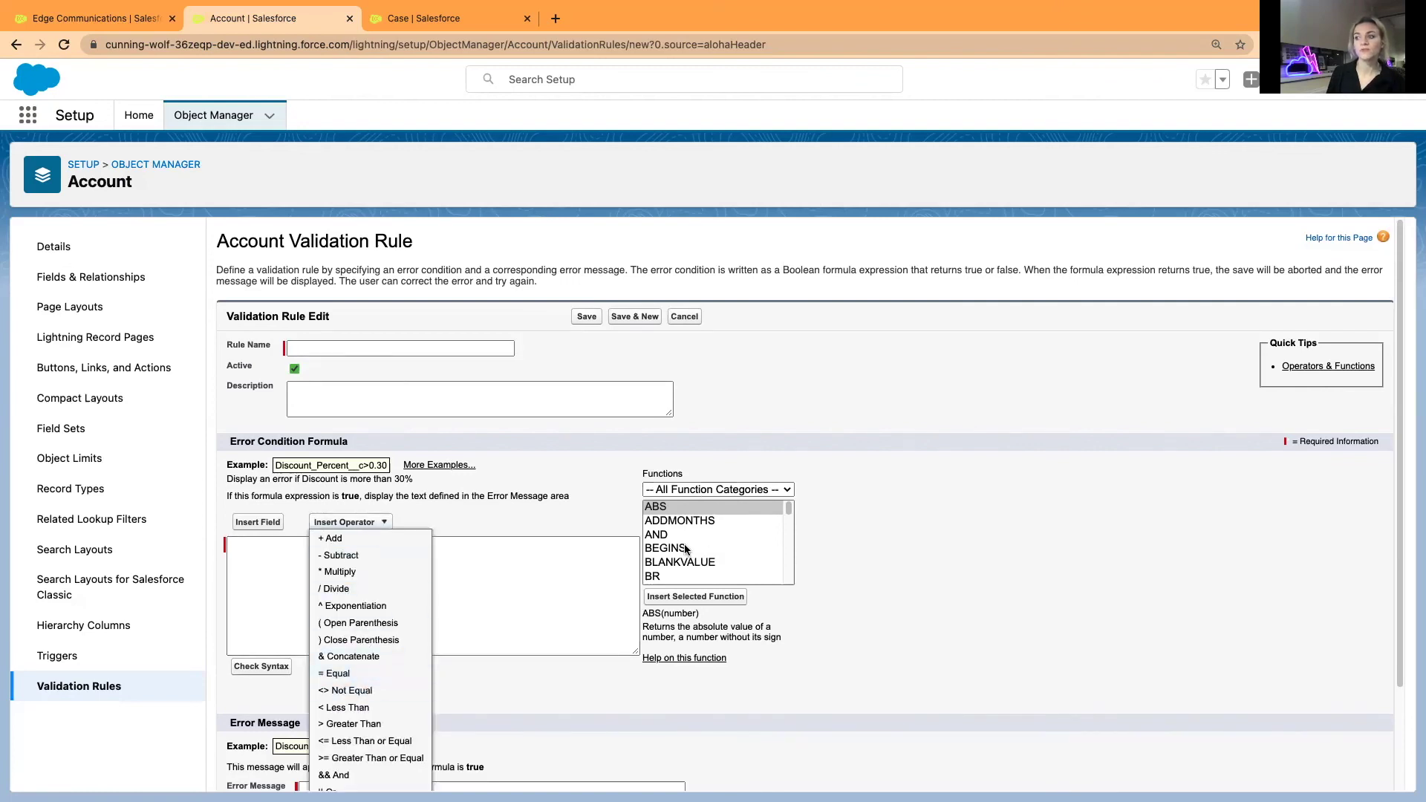
left_click(488, 518)
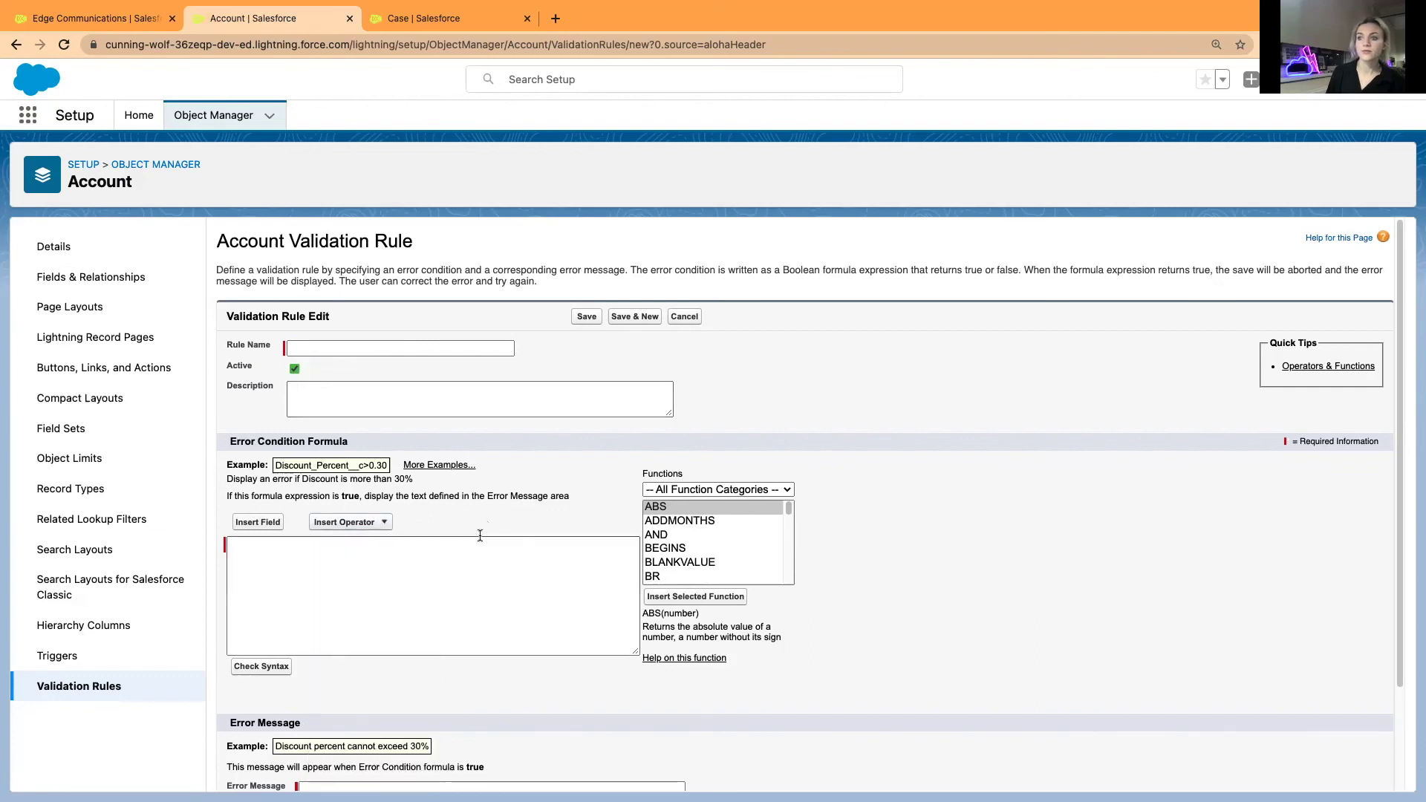
scroll(545, 524, "down", 1)
scroll(545, 526, "down", 3)
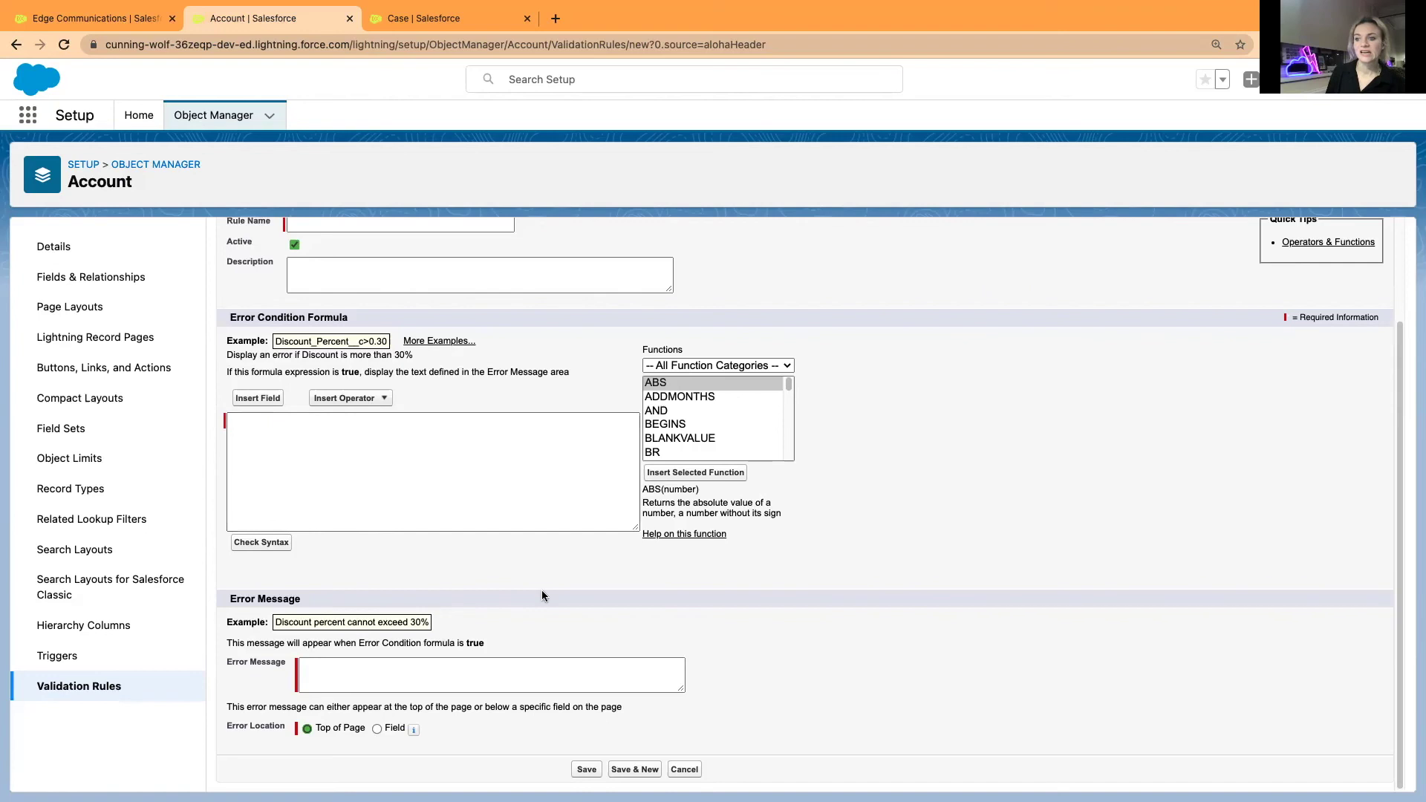
left_click(327, 676)
left_click(391, 731)
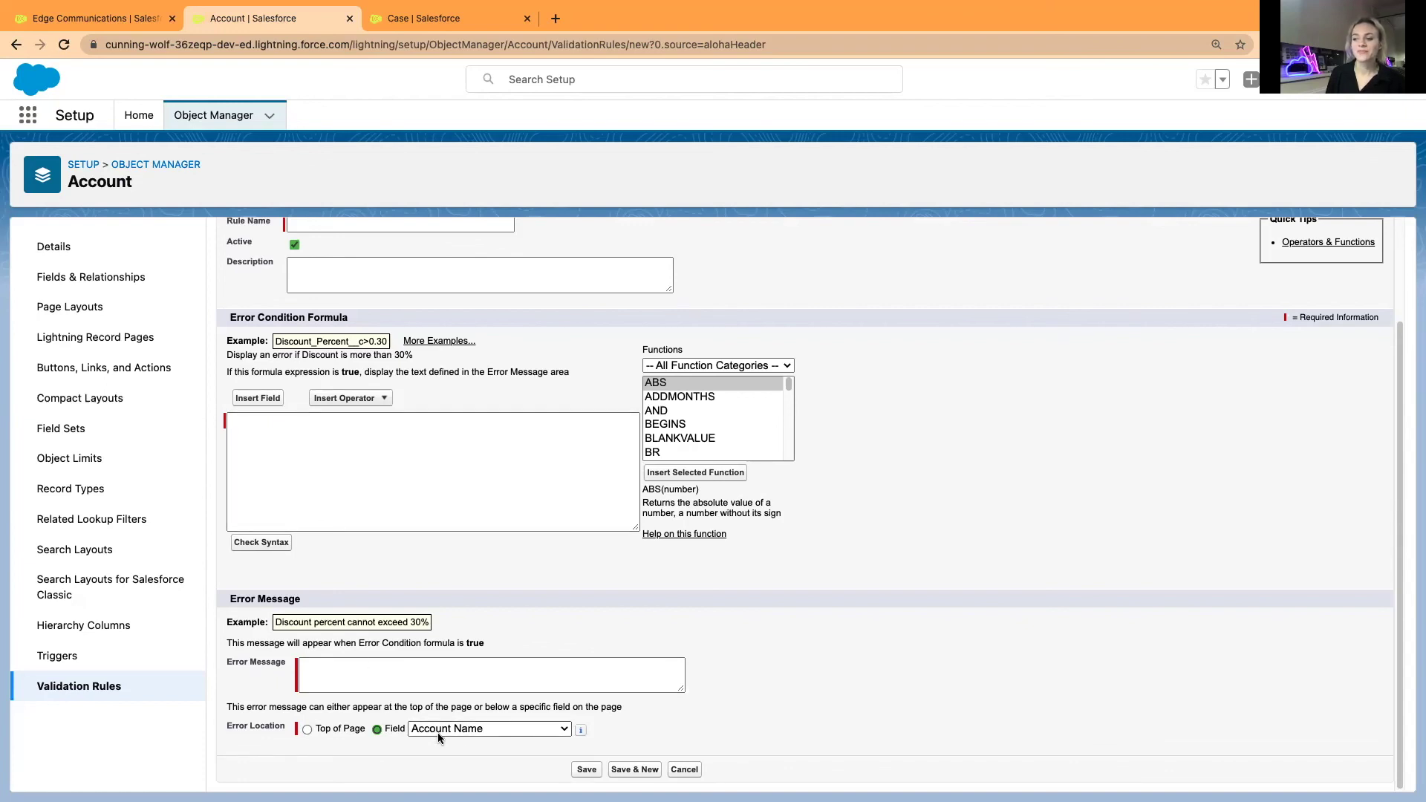
Step: Check the fields on the Edge Communications record, and leave the unsaved validation rule for the Account object's Details
left_click(88, 22)
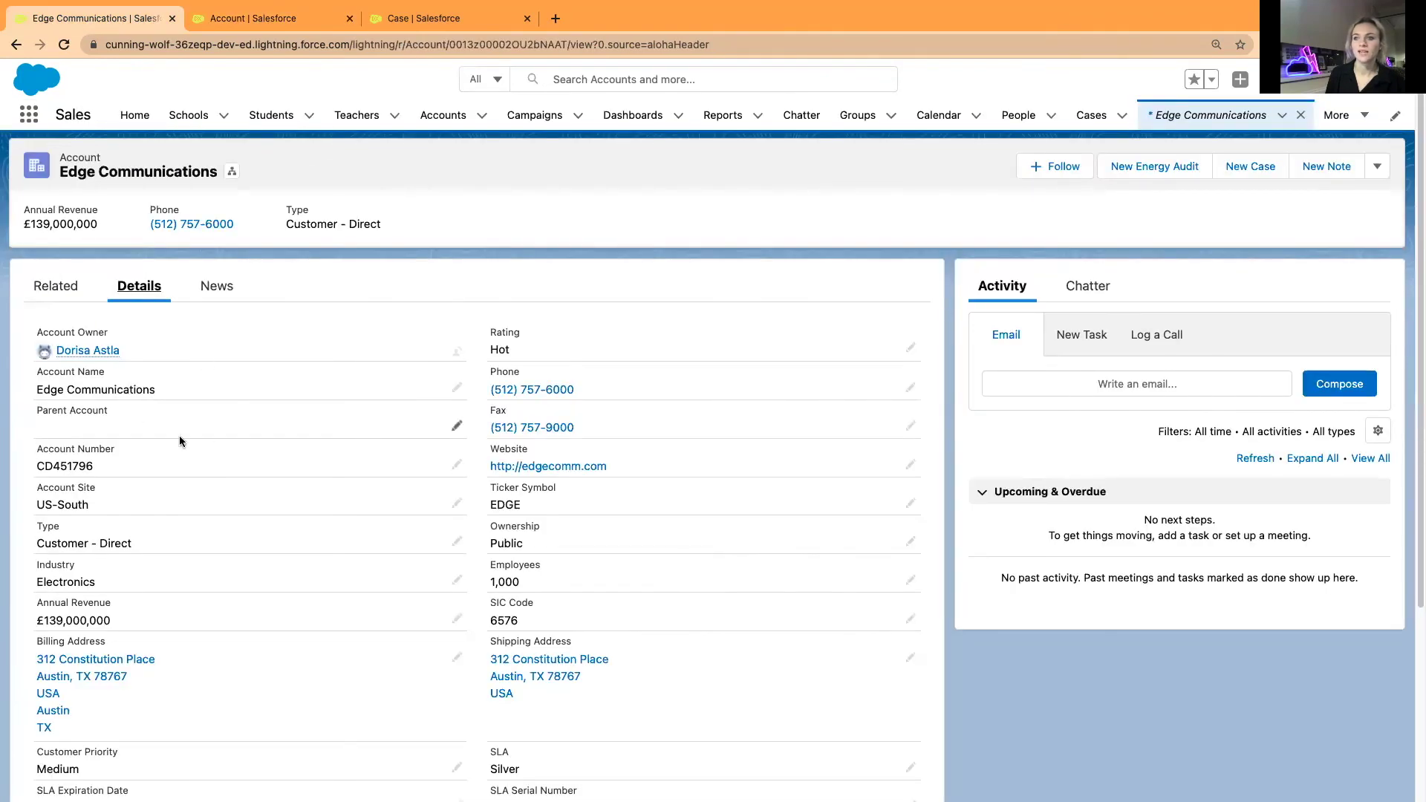
left_click(288, 22)
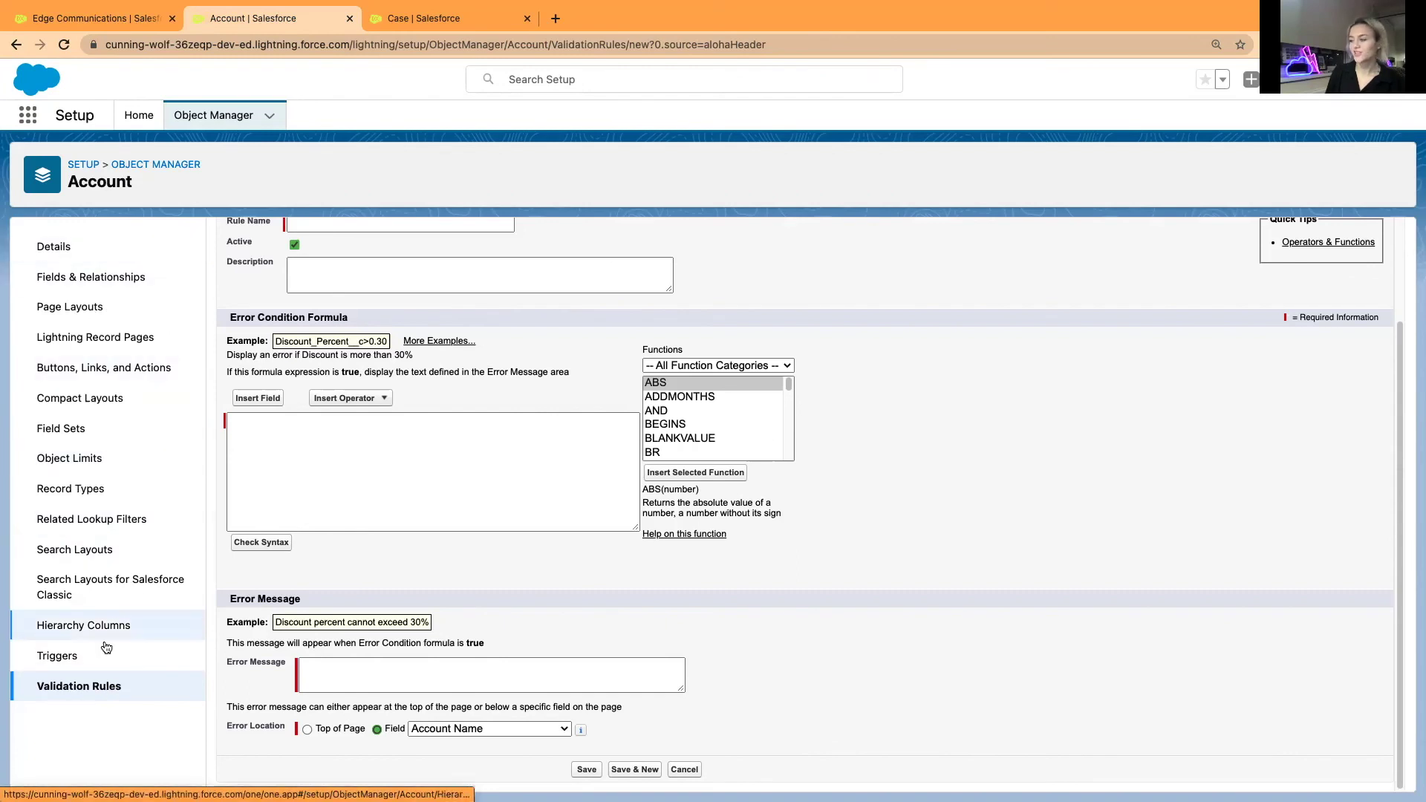
left_click(66, 249)
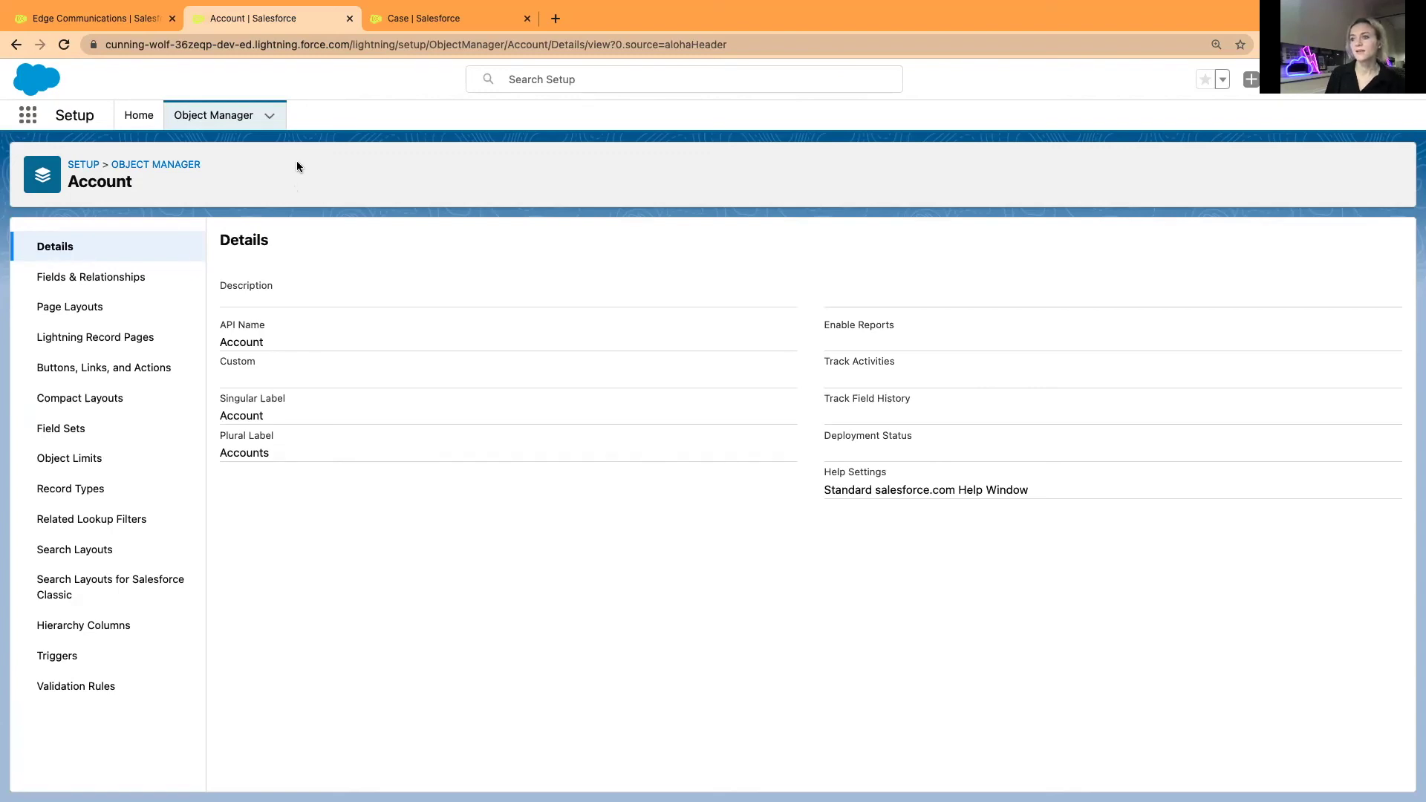
left_click(103, 283)
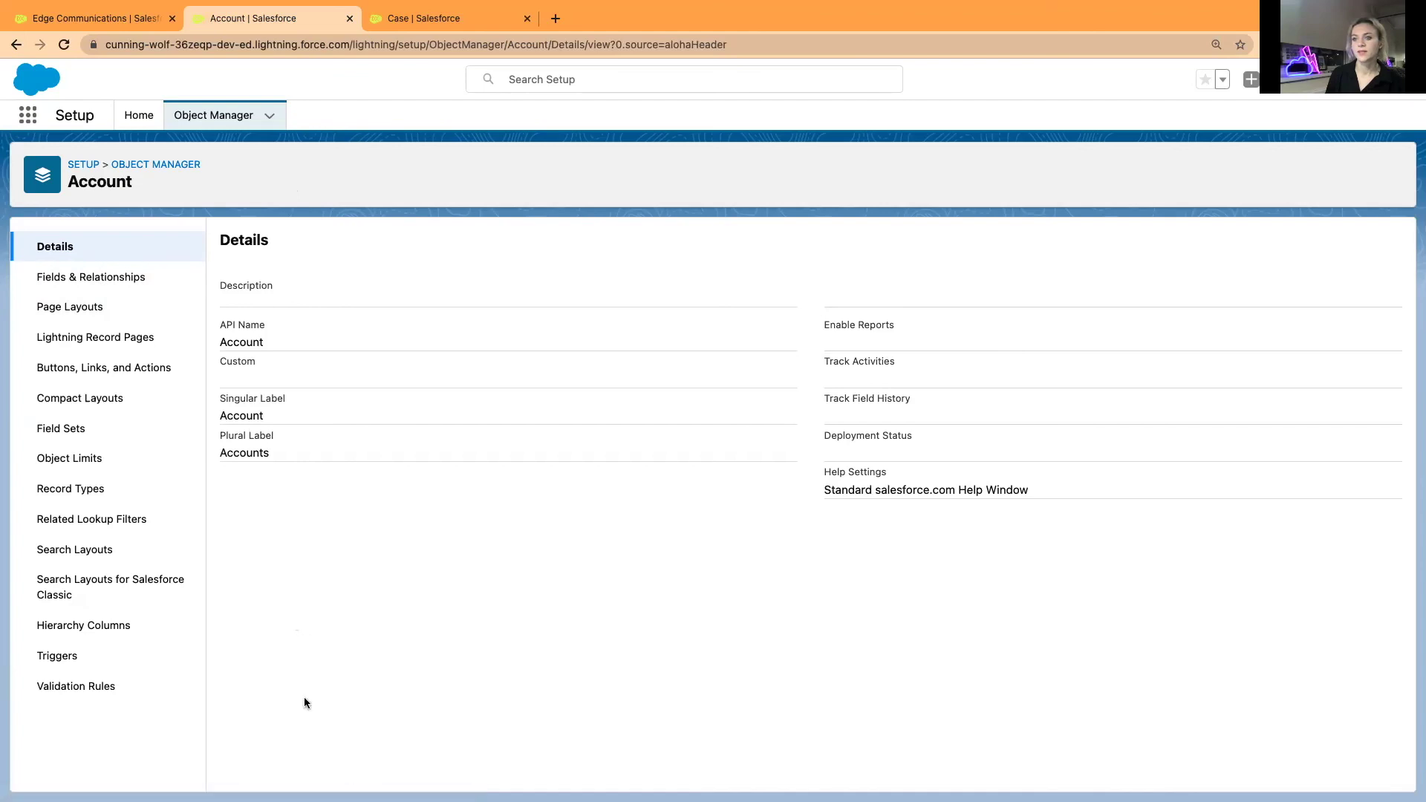